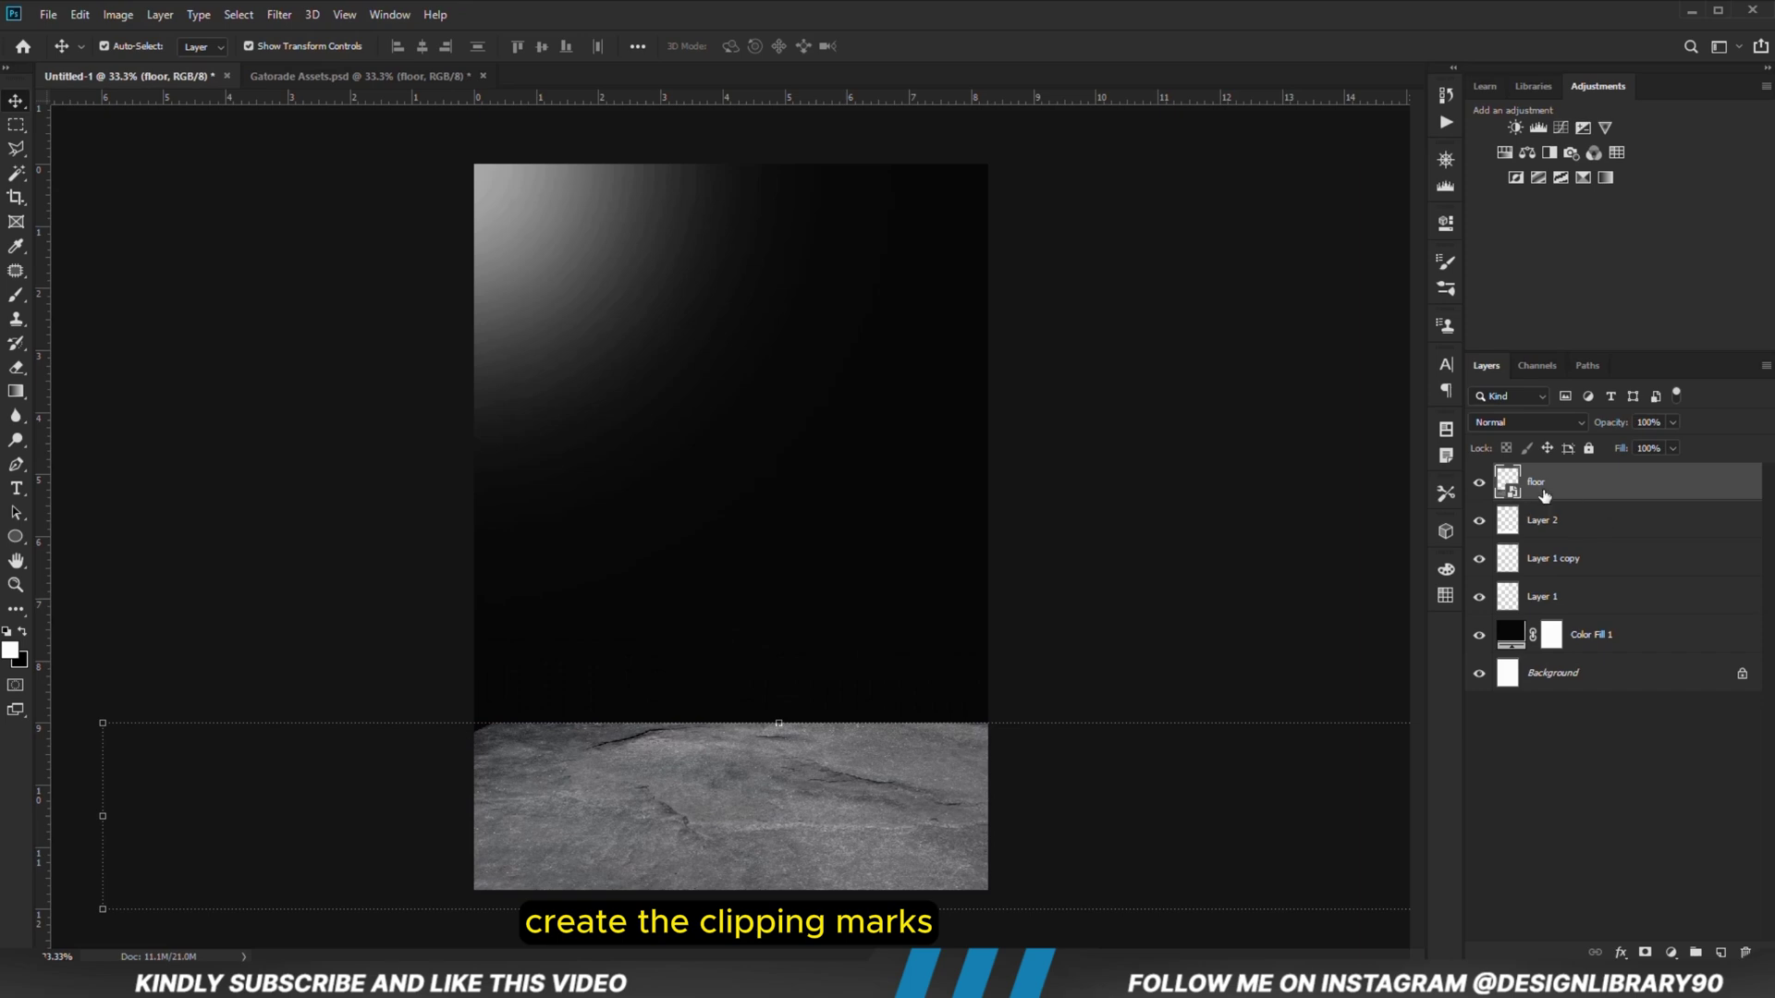
Step: Clip the floor layer to Layer 2 directly beneath it with a clipping mask
left_click(1330, 582)
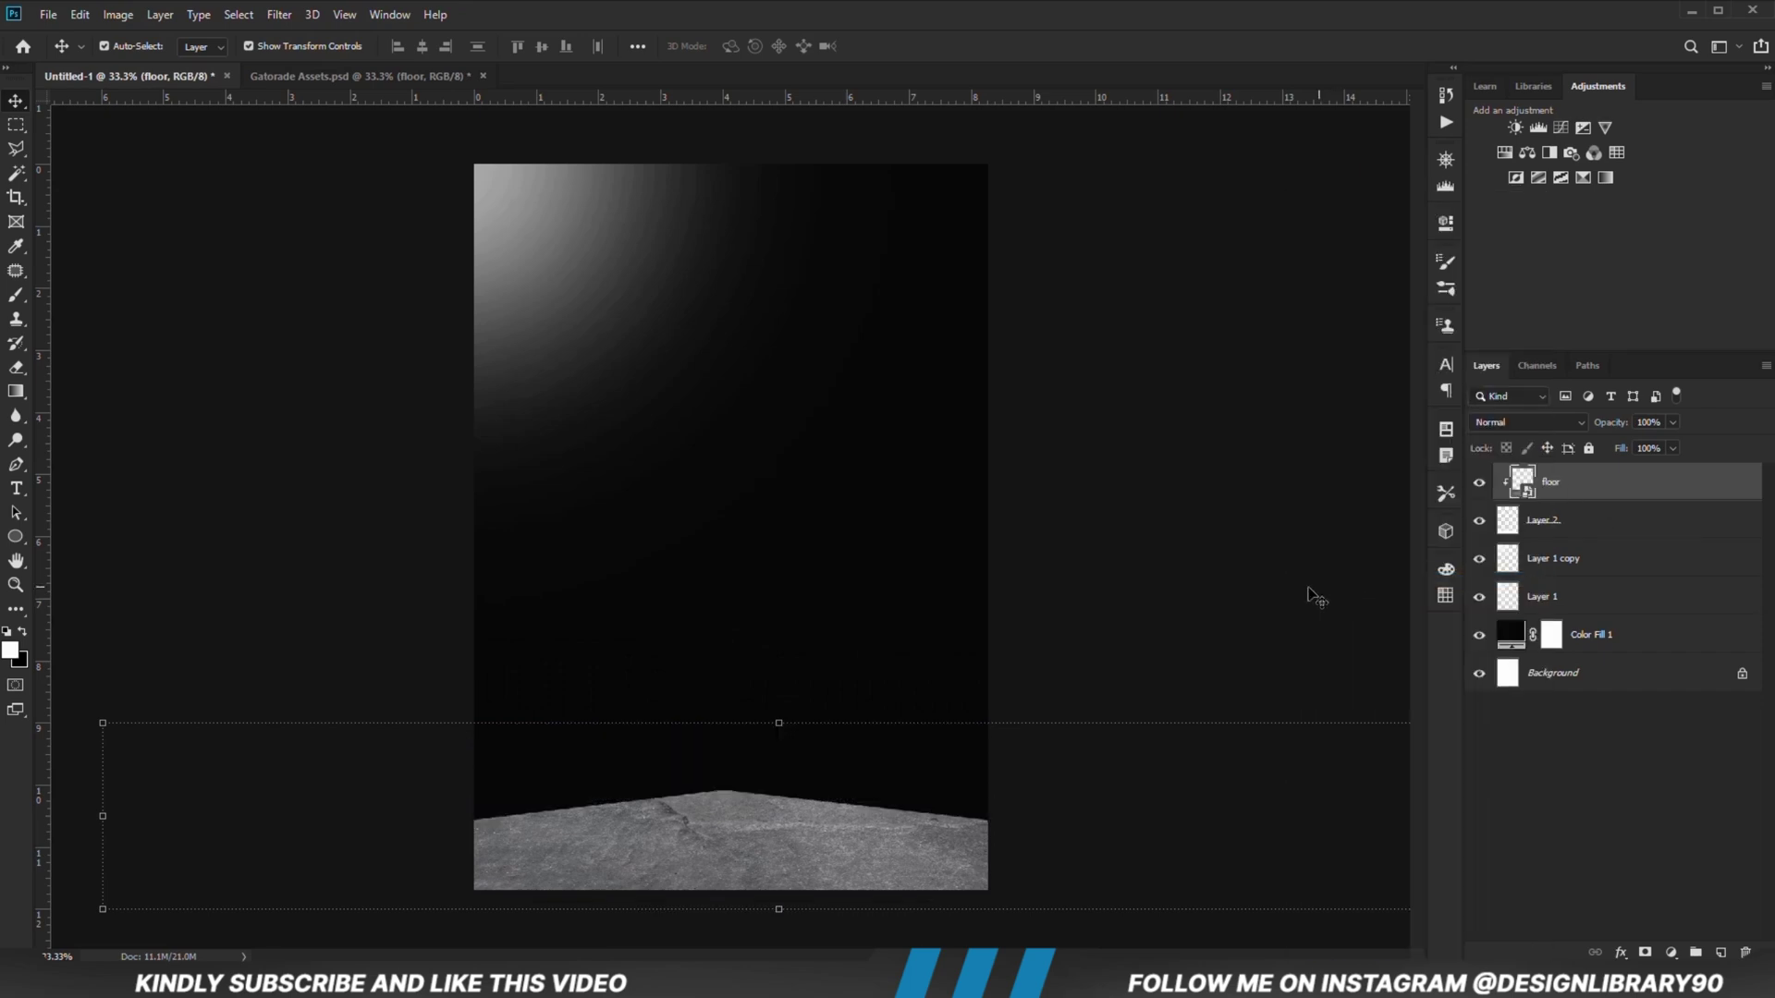
left_click(1222, 594)
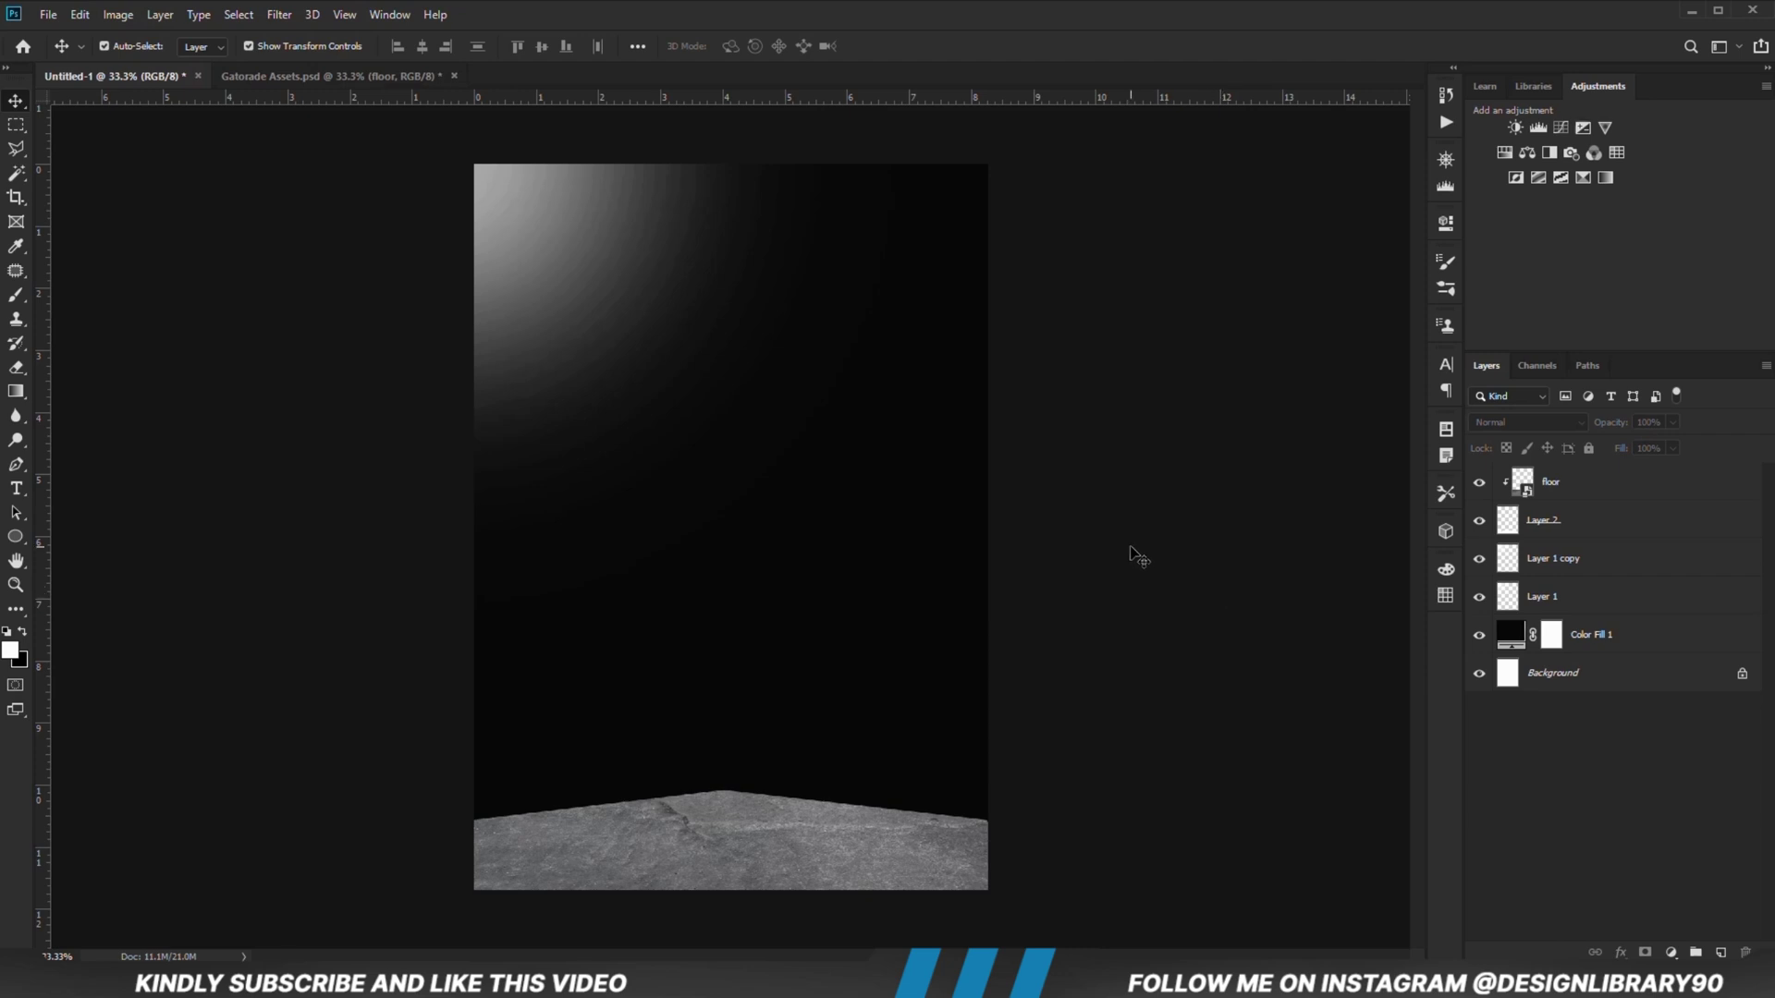
Step: Copy the smoke layer from Gatorade Assets.psd into the Untitled-1 document and convert it to a smart object
left_click(305, 78)
left_click(833, 536)
key("ctrl+c")
left_click_drag(830, 530, 831, 523)
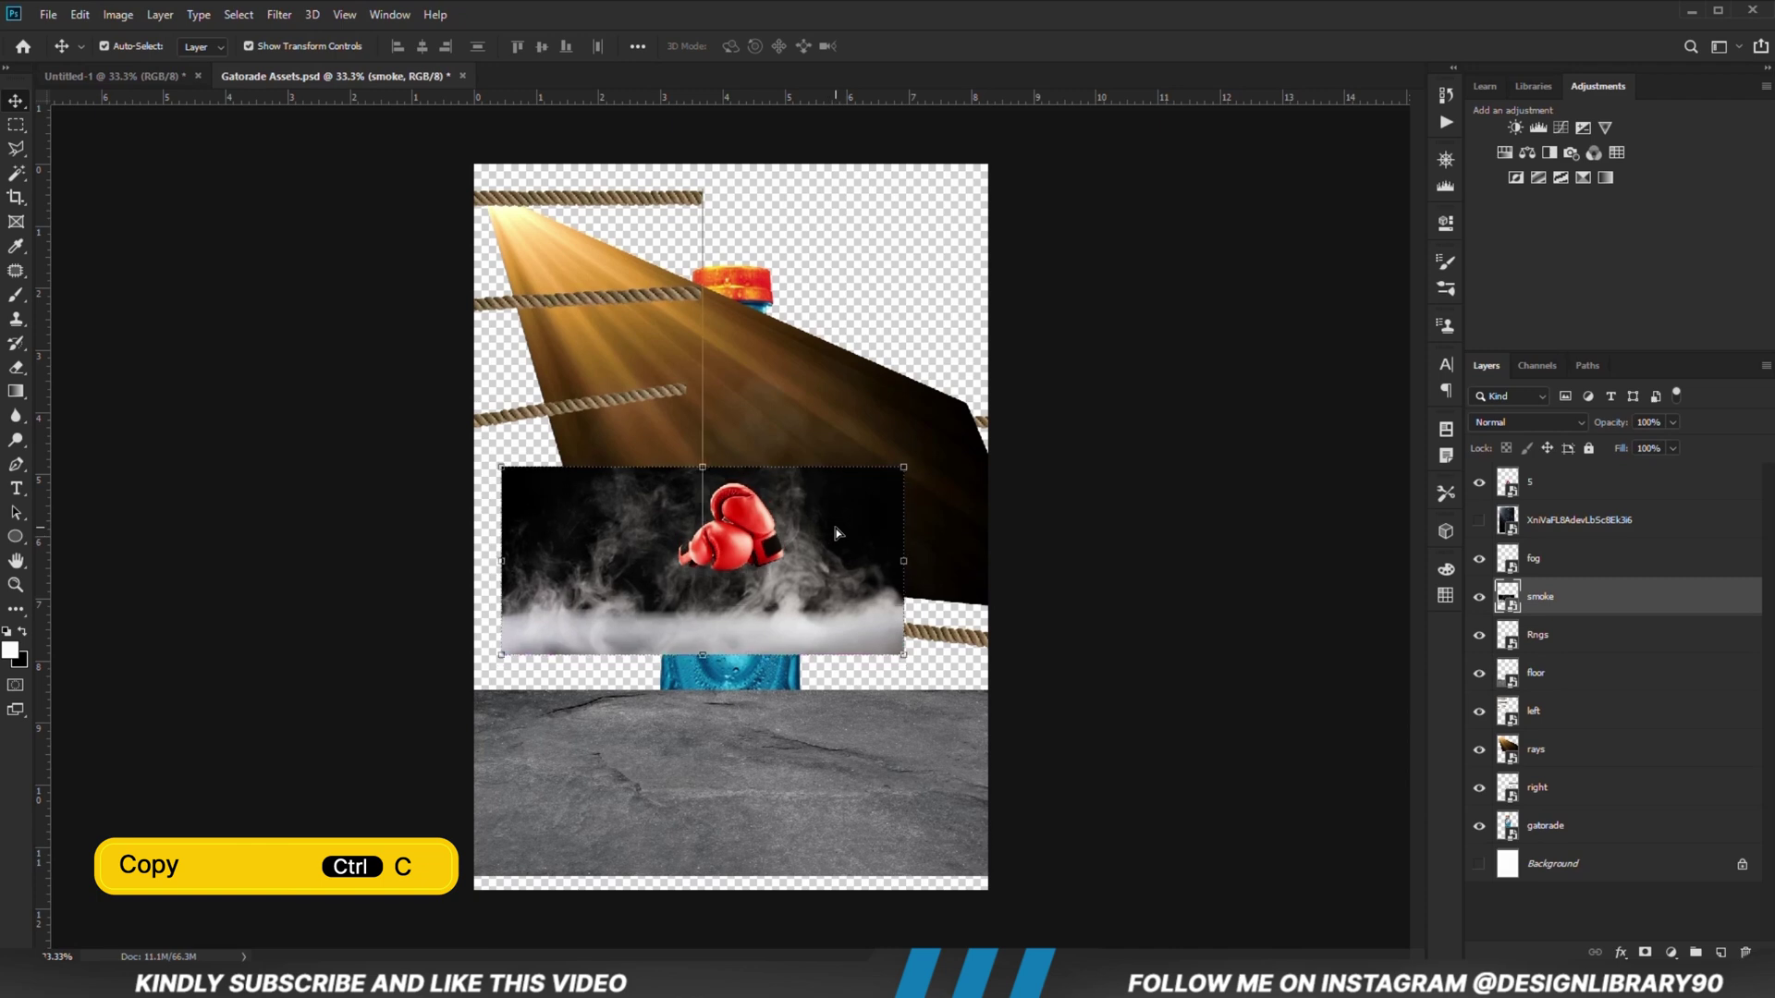
left_click(155, 77)
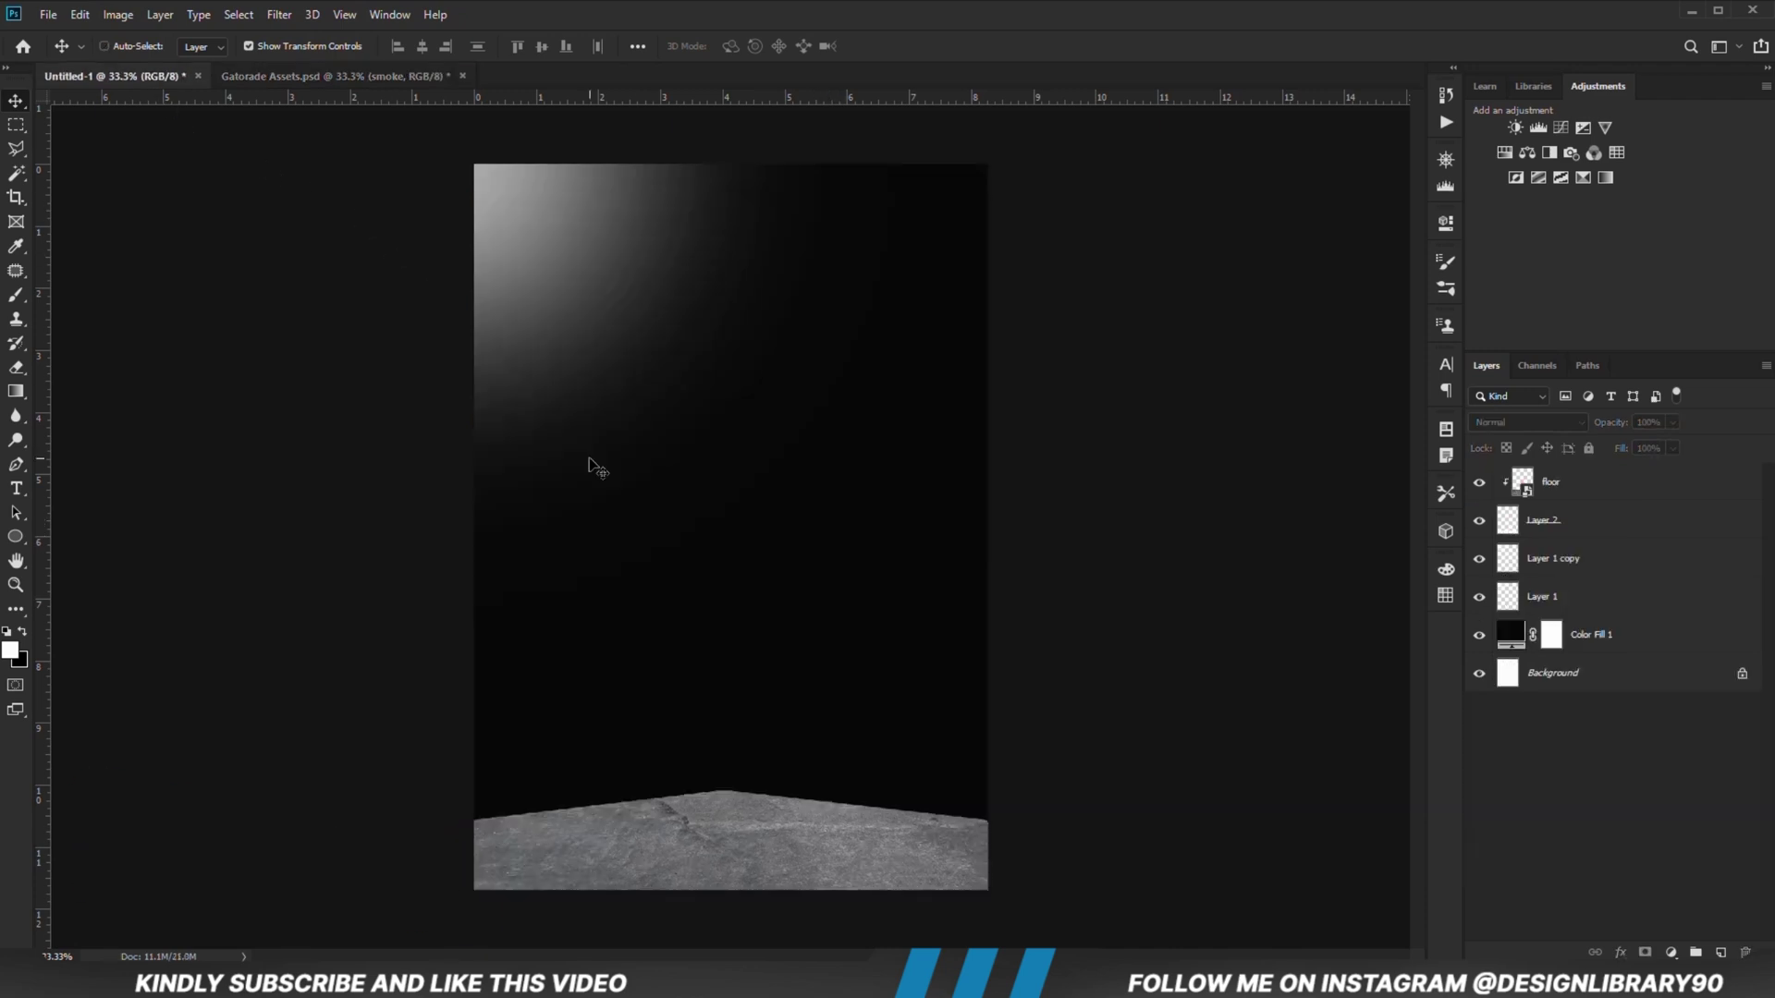
key("ctrl+v")
right_click(1535, 504)
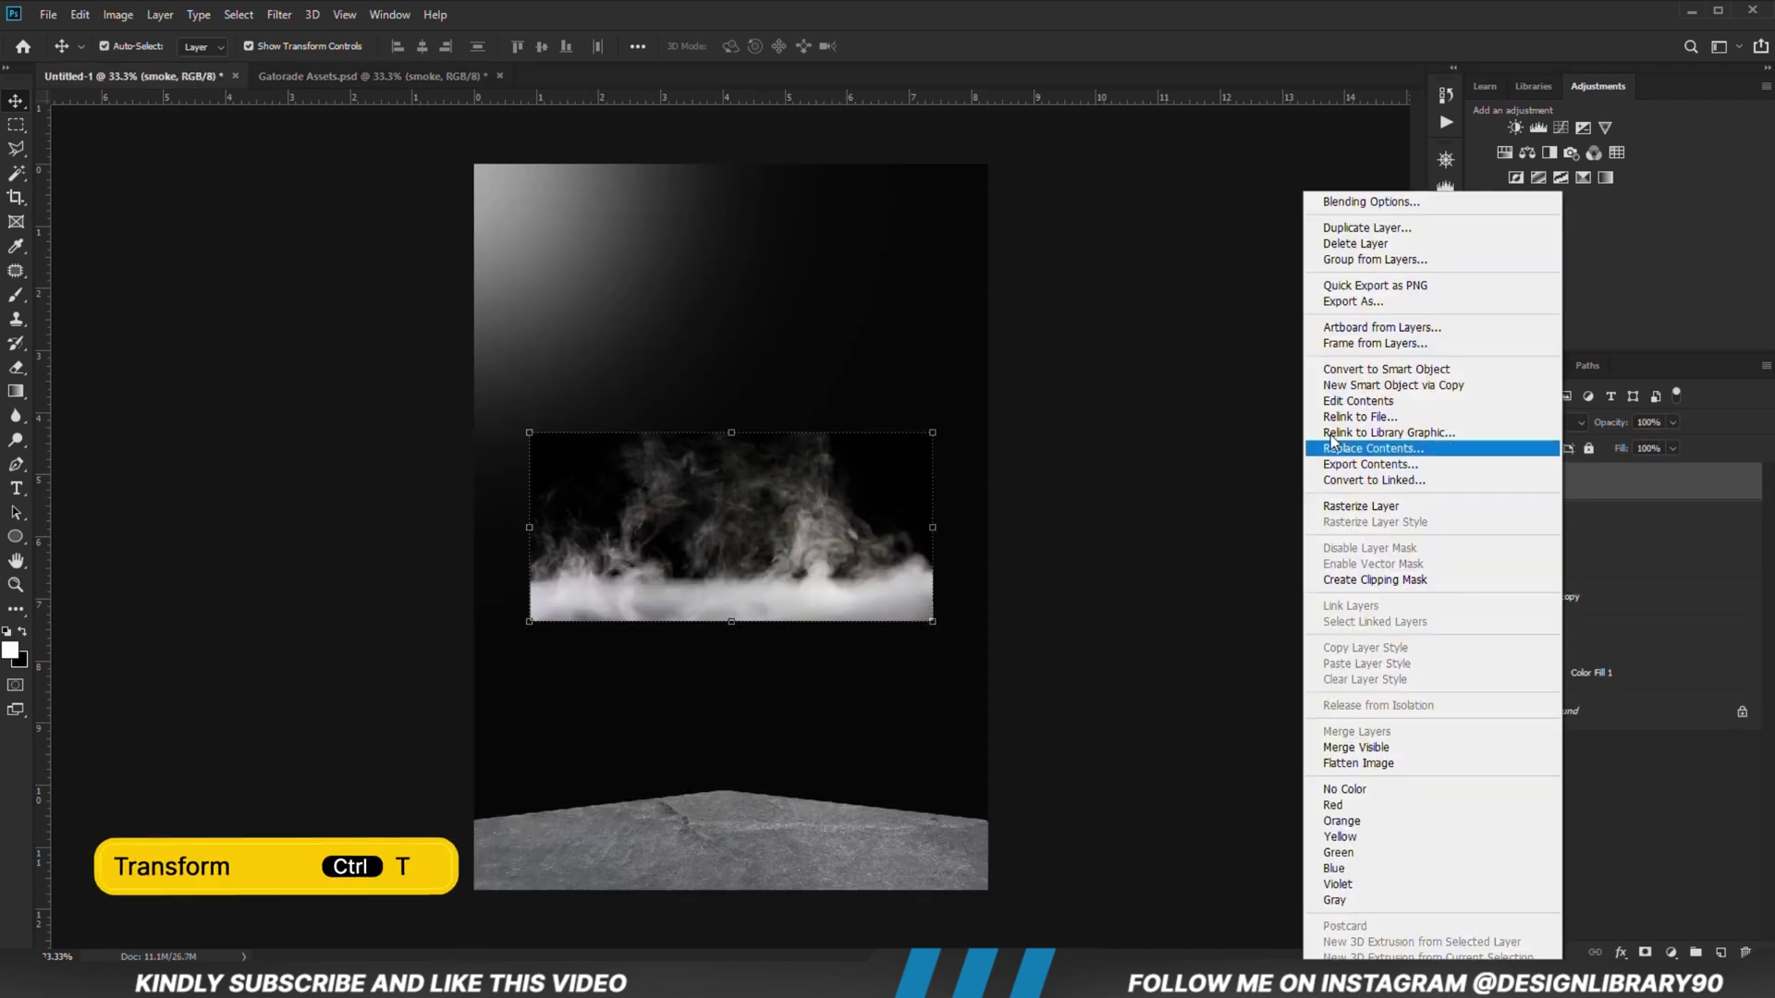
left_click(1328, 365)
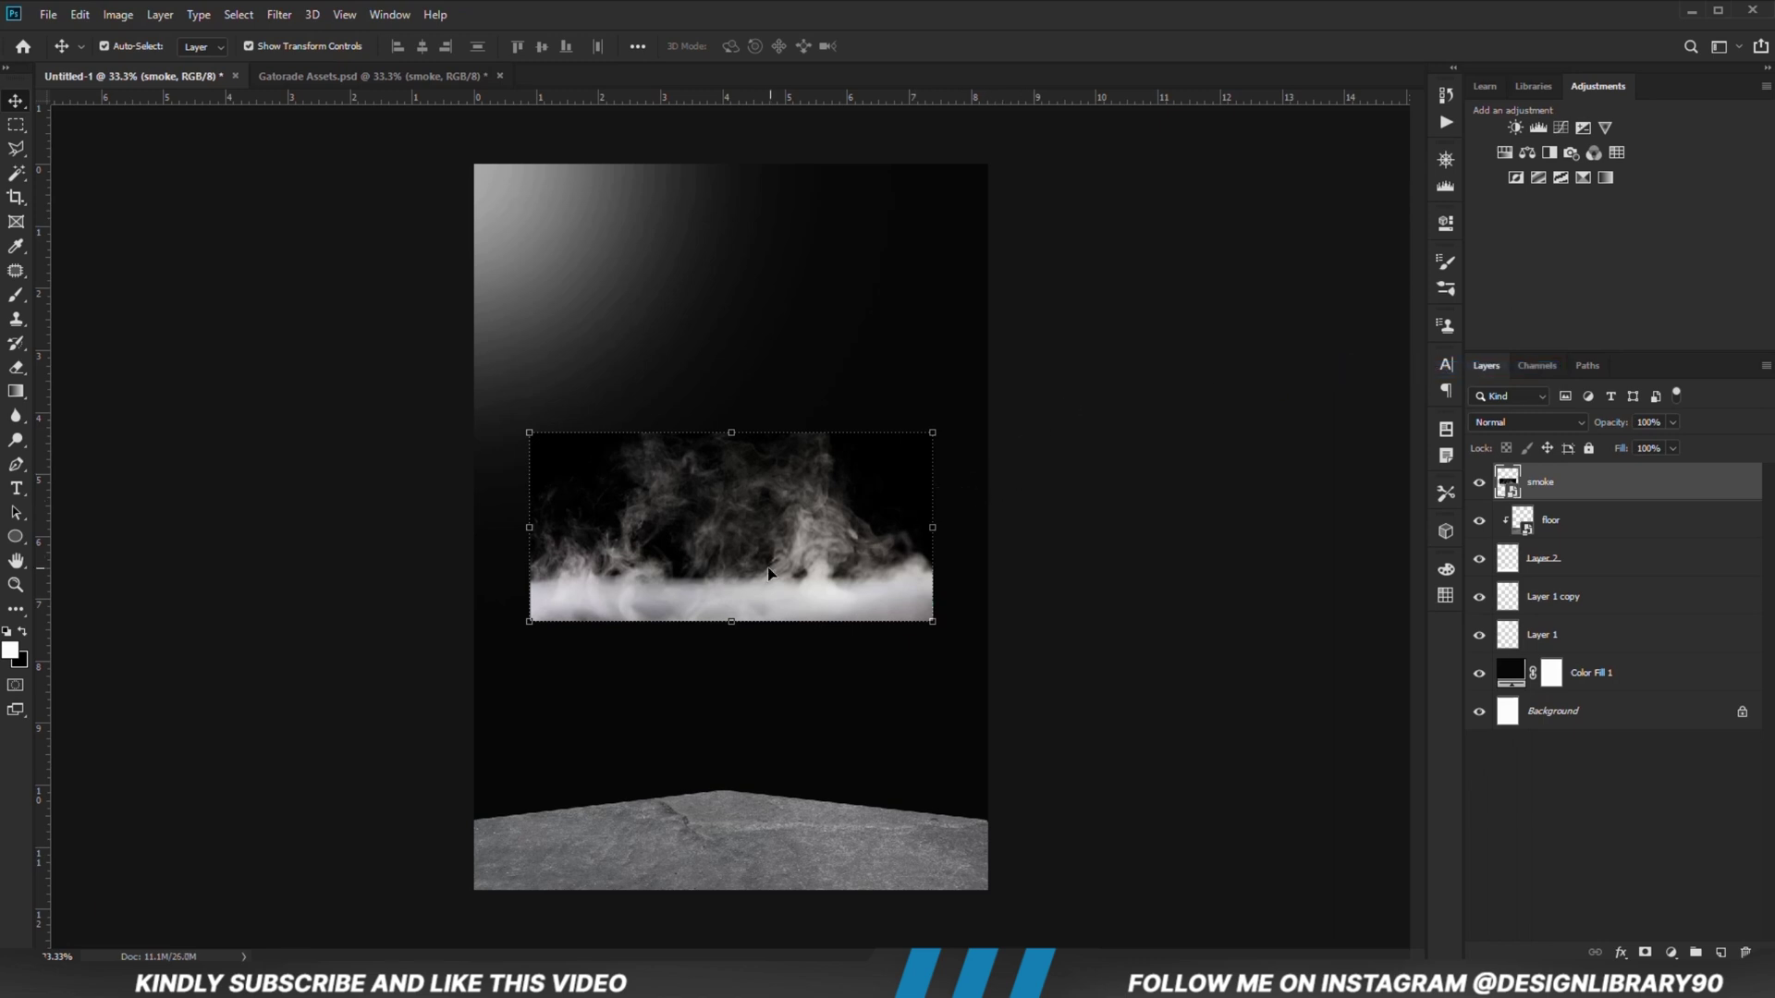
Step: Scale the smoke to about 149.9% and move it down, centred horizontally, so it overlaps the back edge of the floor
key("ctrl+t")
left_click_drag(754, 558, 738, 755)
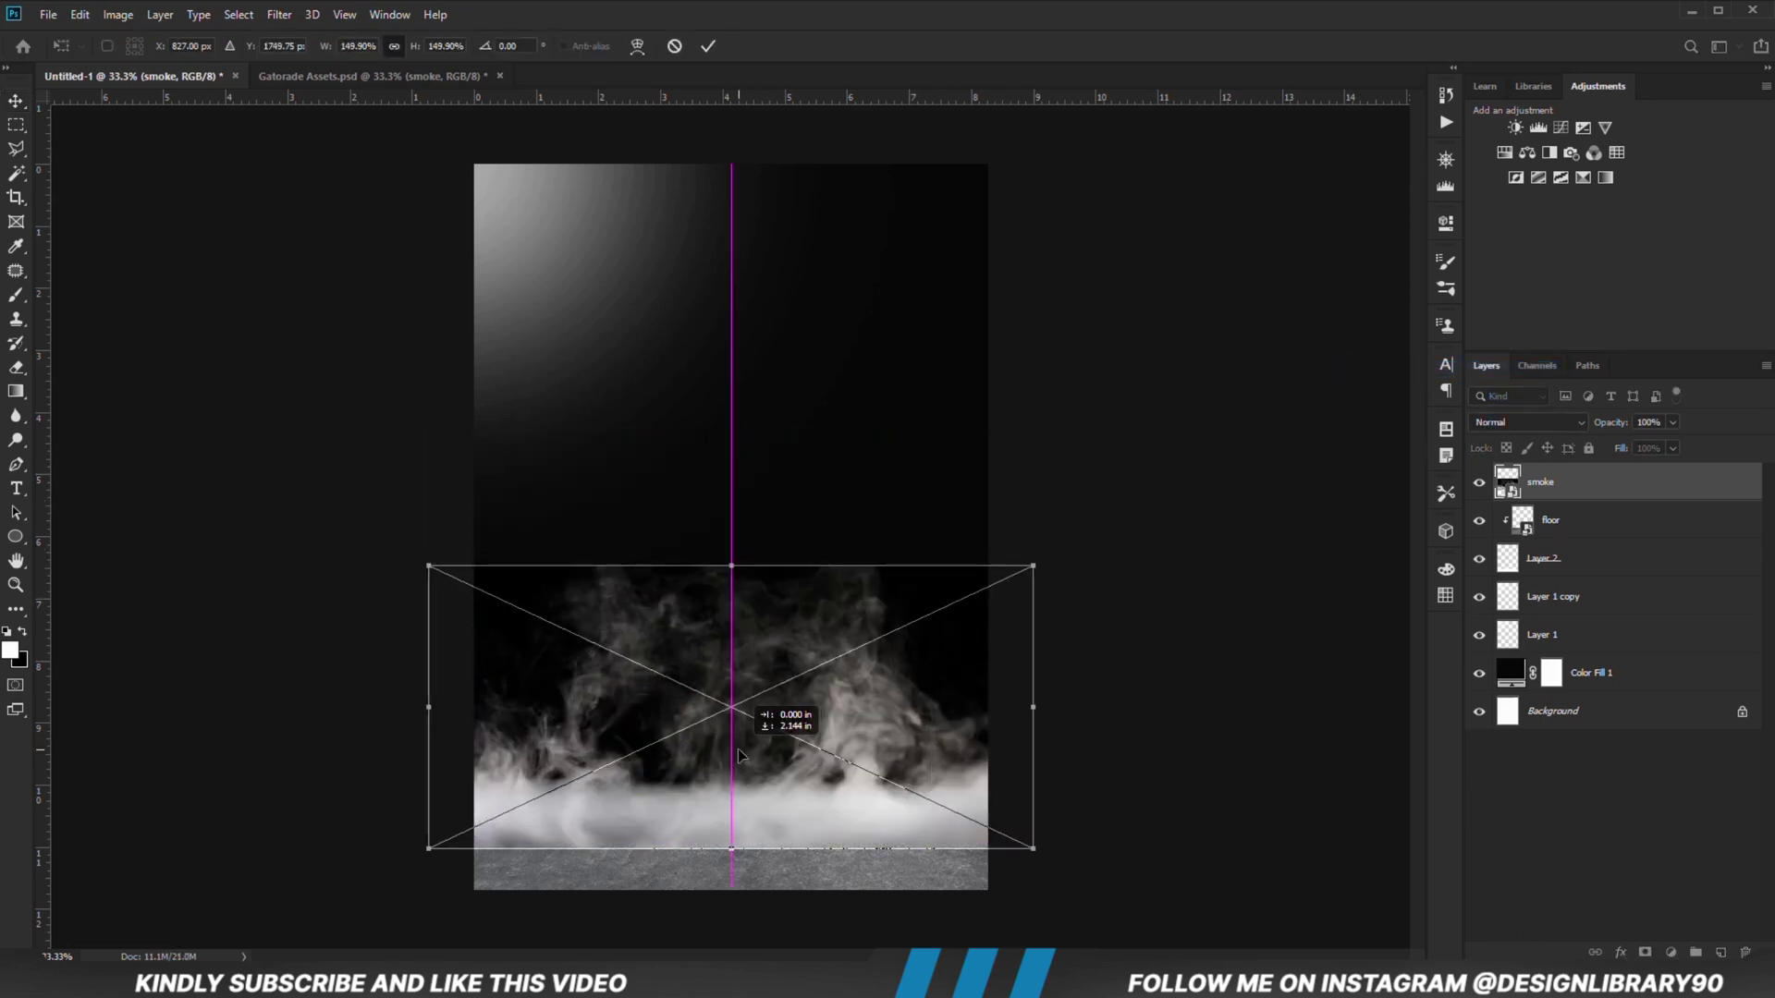
key("Return")
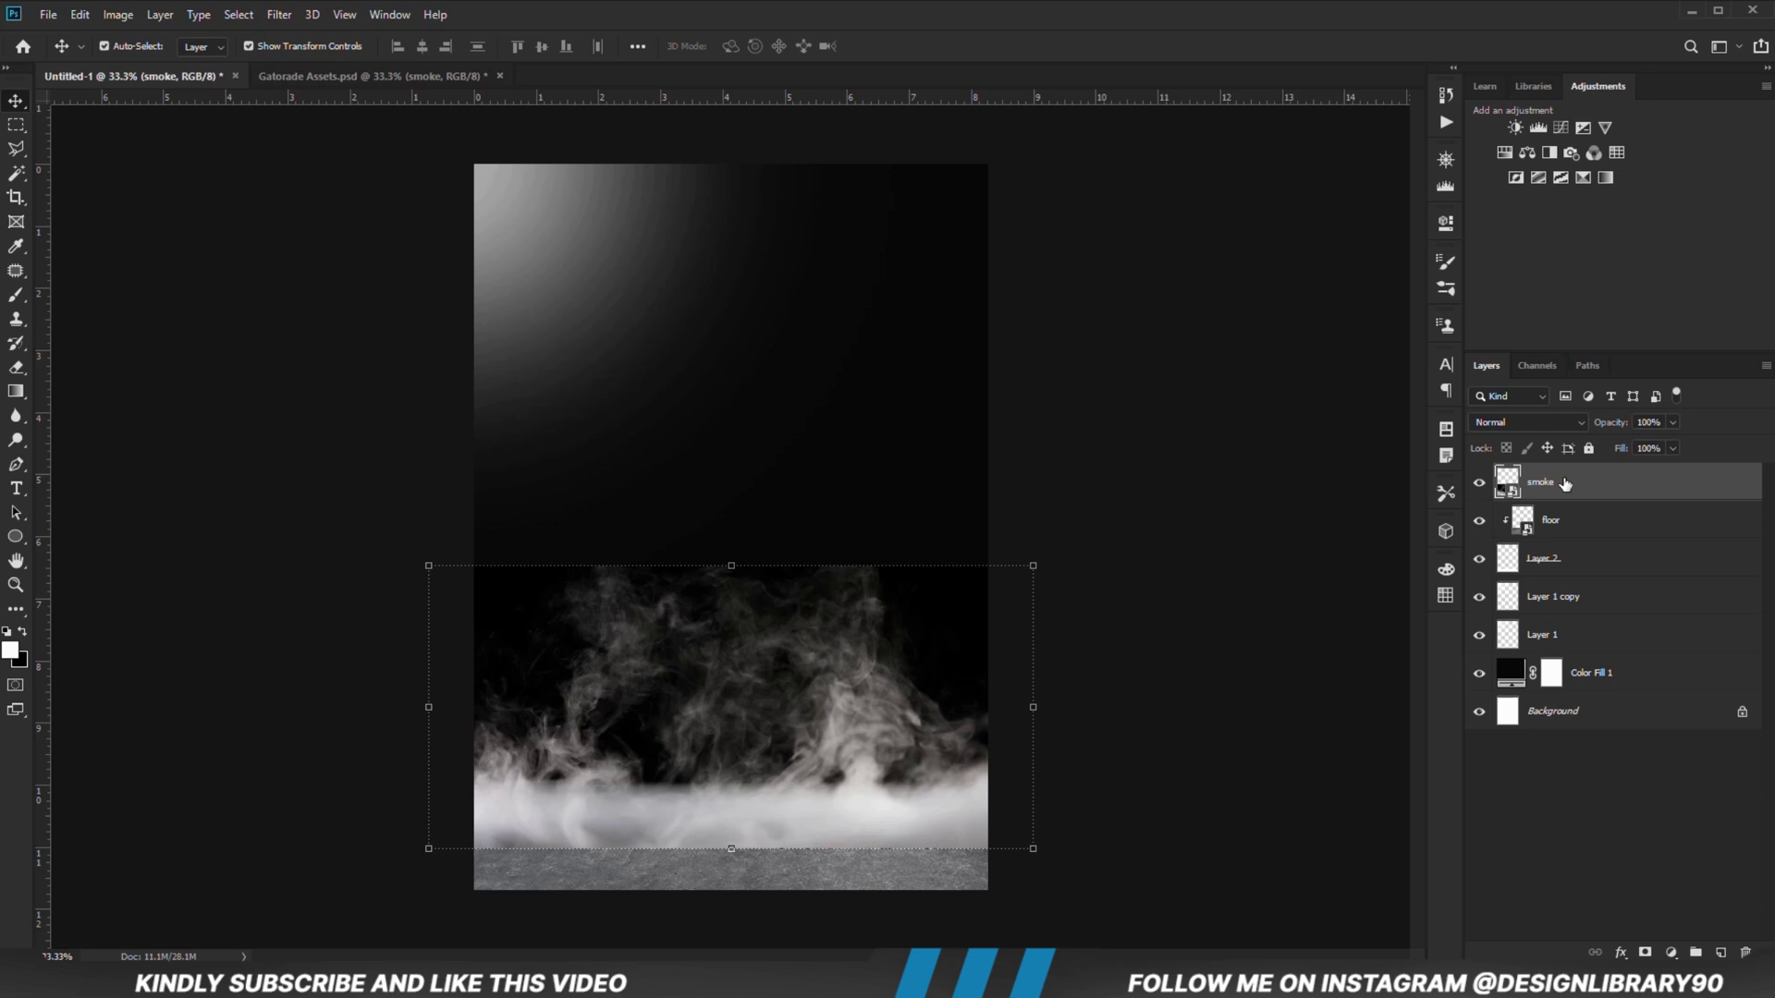
Step: Place the smoke layer below Layer 2 and set its blend mode to Screen
left_click_drag(1564, 484, 1570, 583)
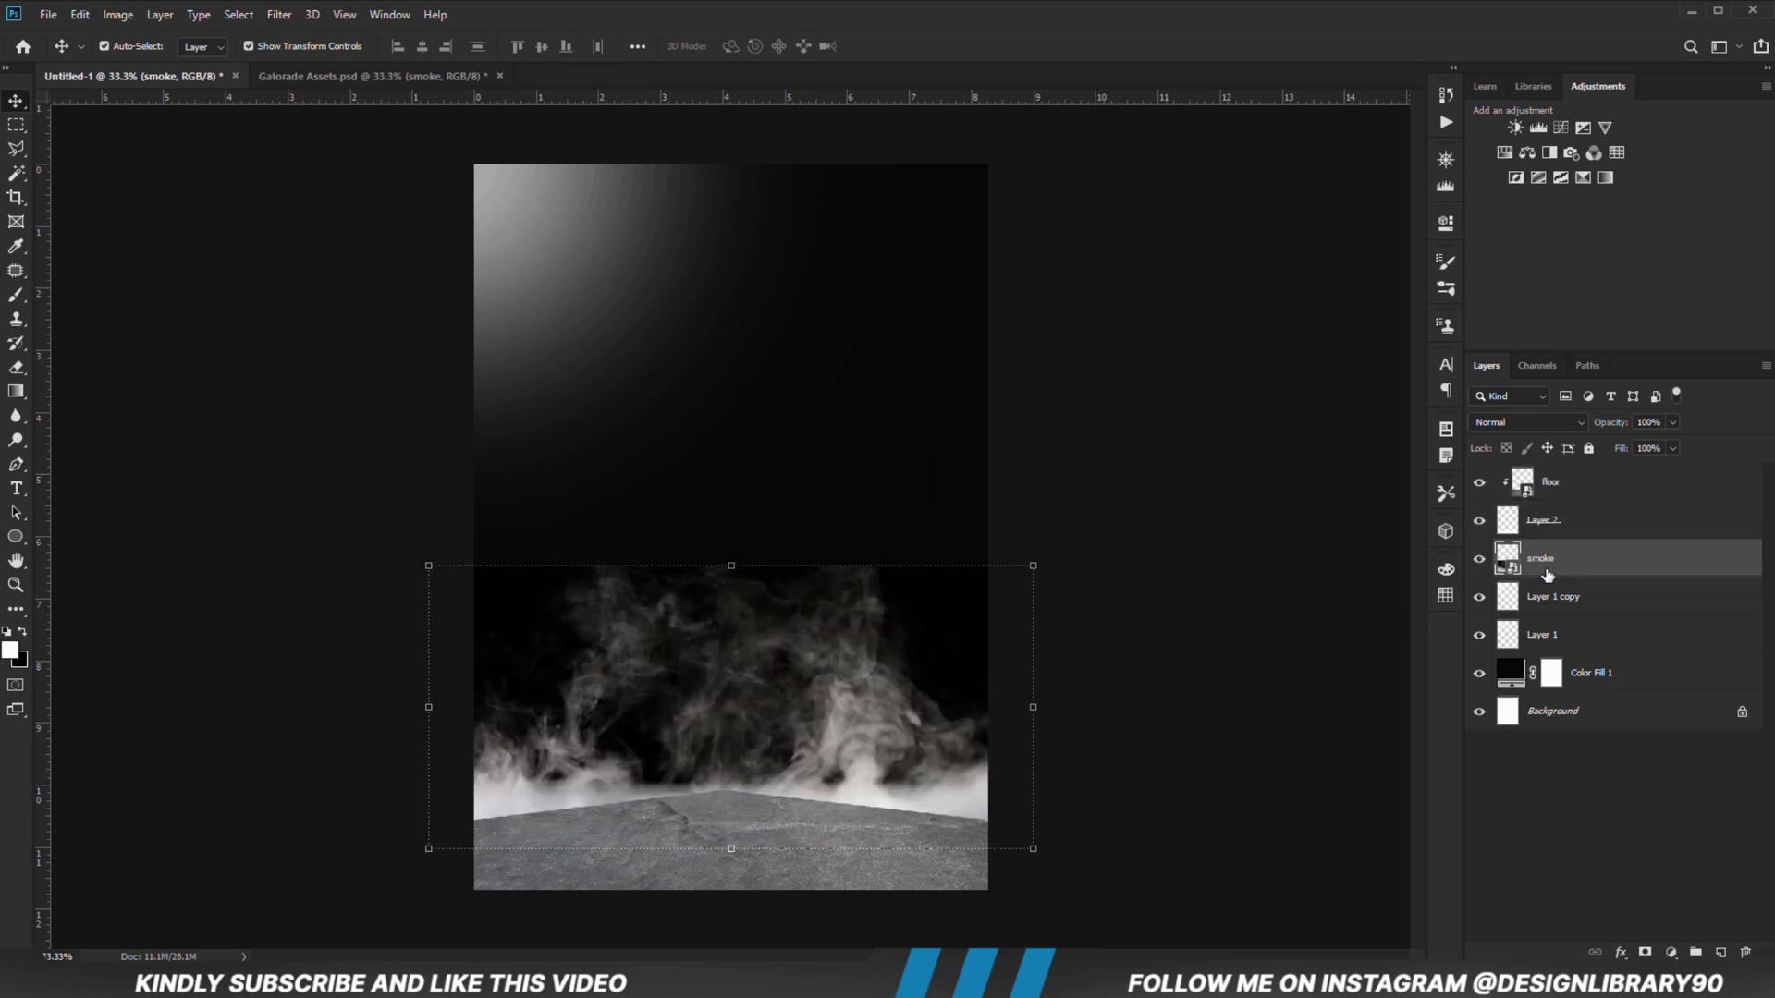
left_click(1496, 422)
left_click(1507, 578)
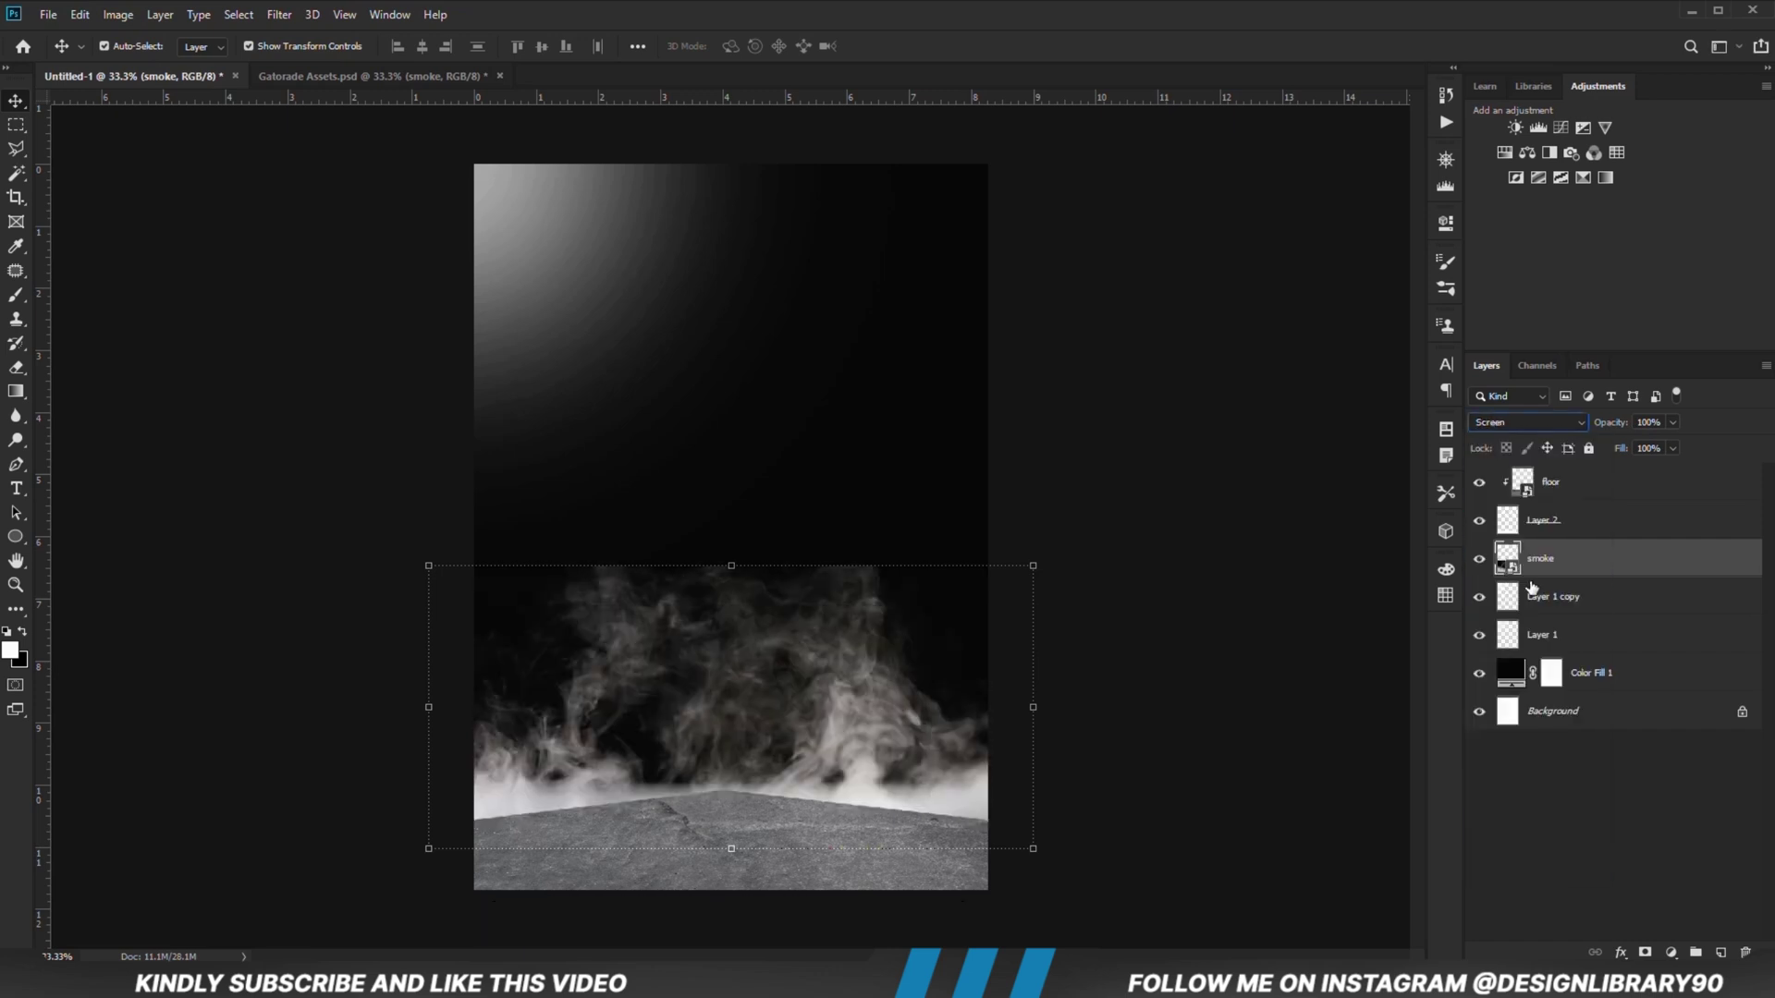
Step: Add a layer mask to the smoke layer, invert it to black, and set up a white brush at 12% opacity
left_click(1645, 952)
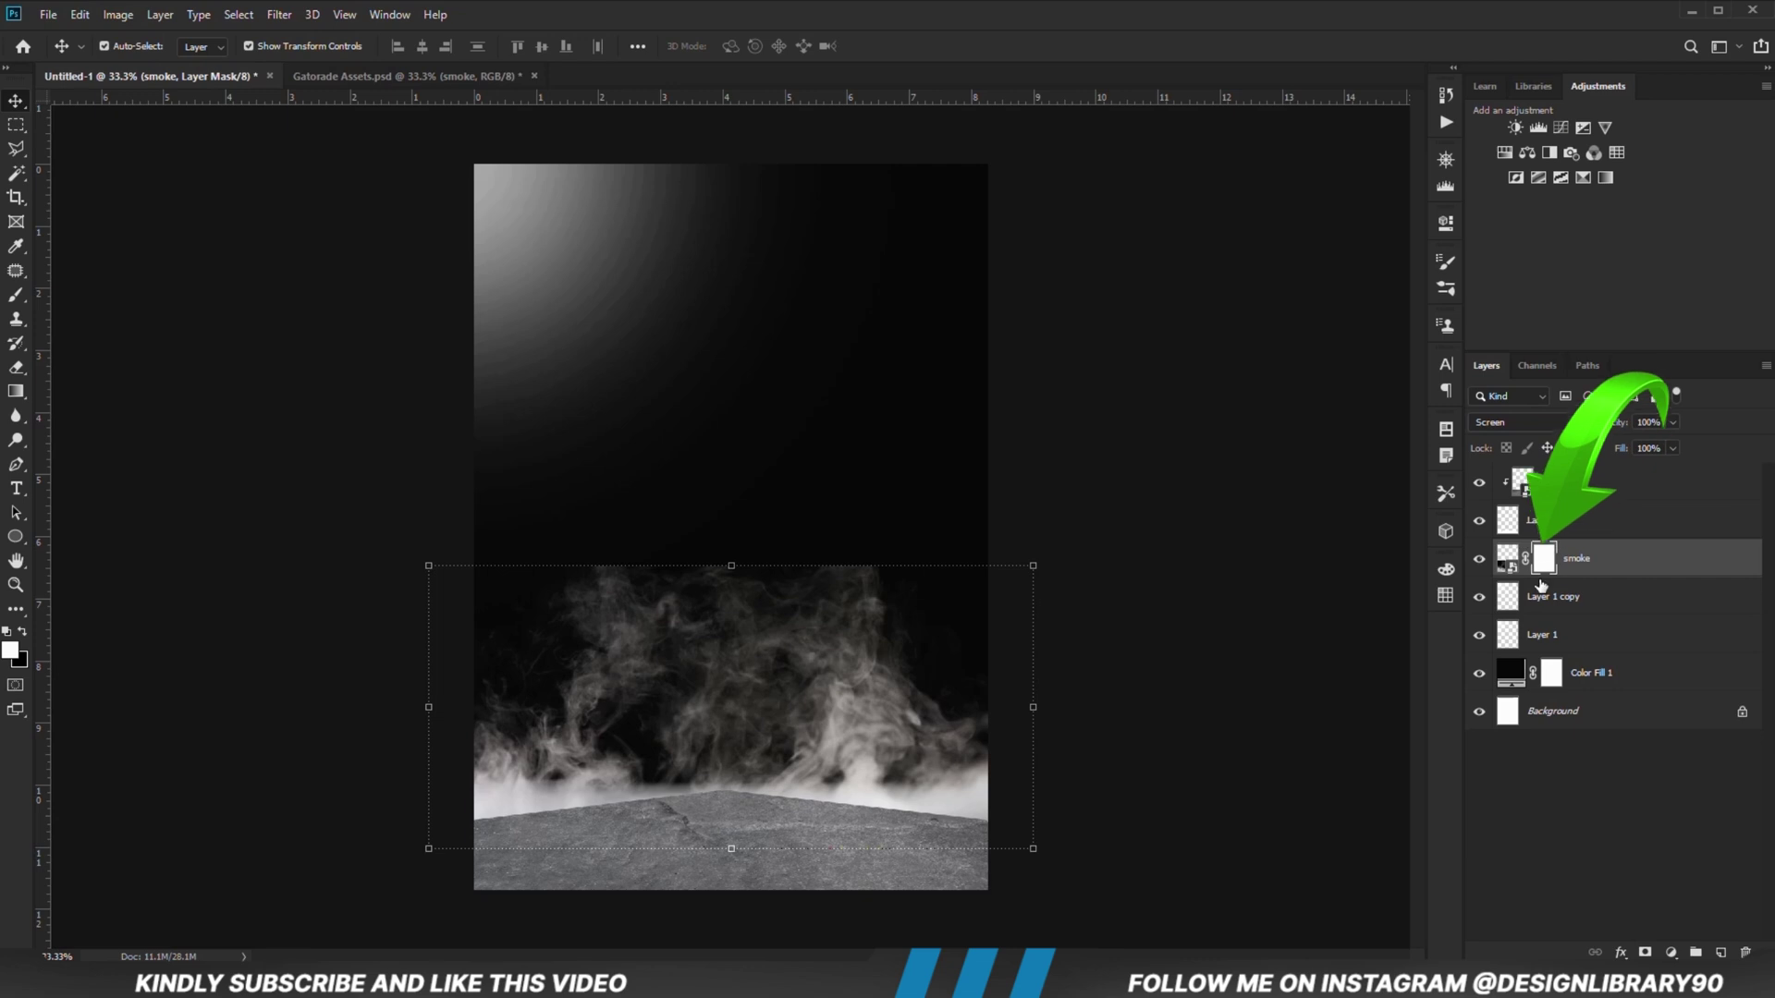
key("ctrl+i")
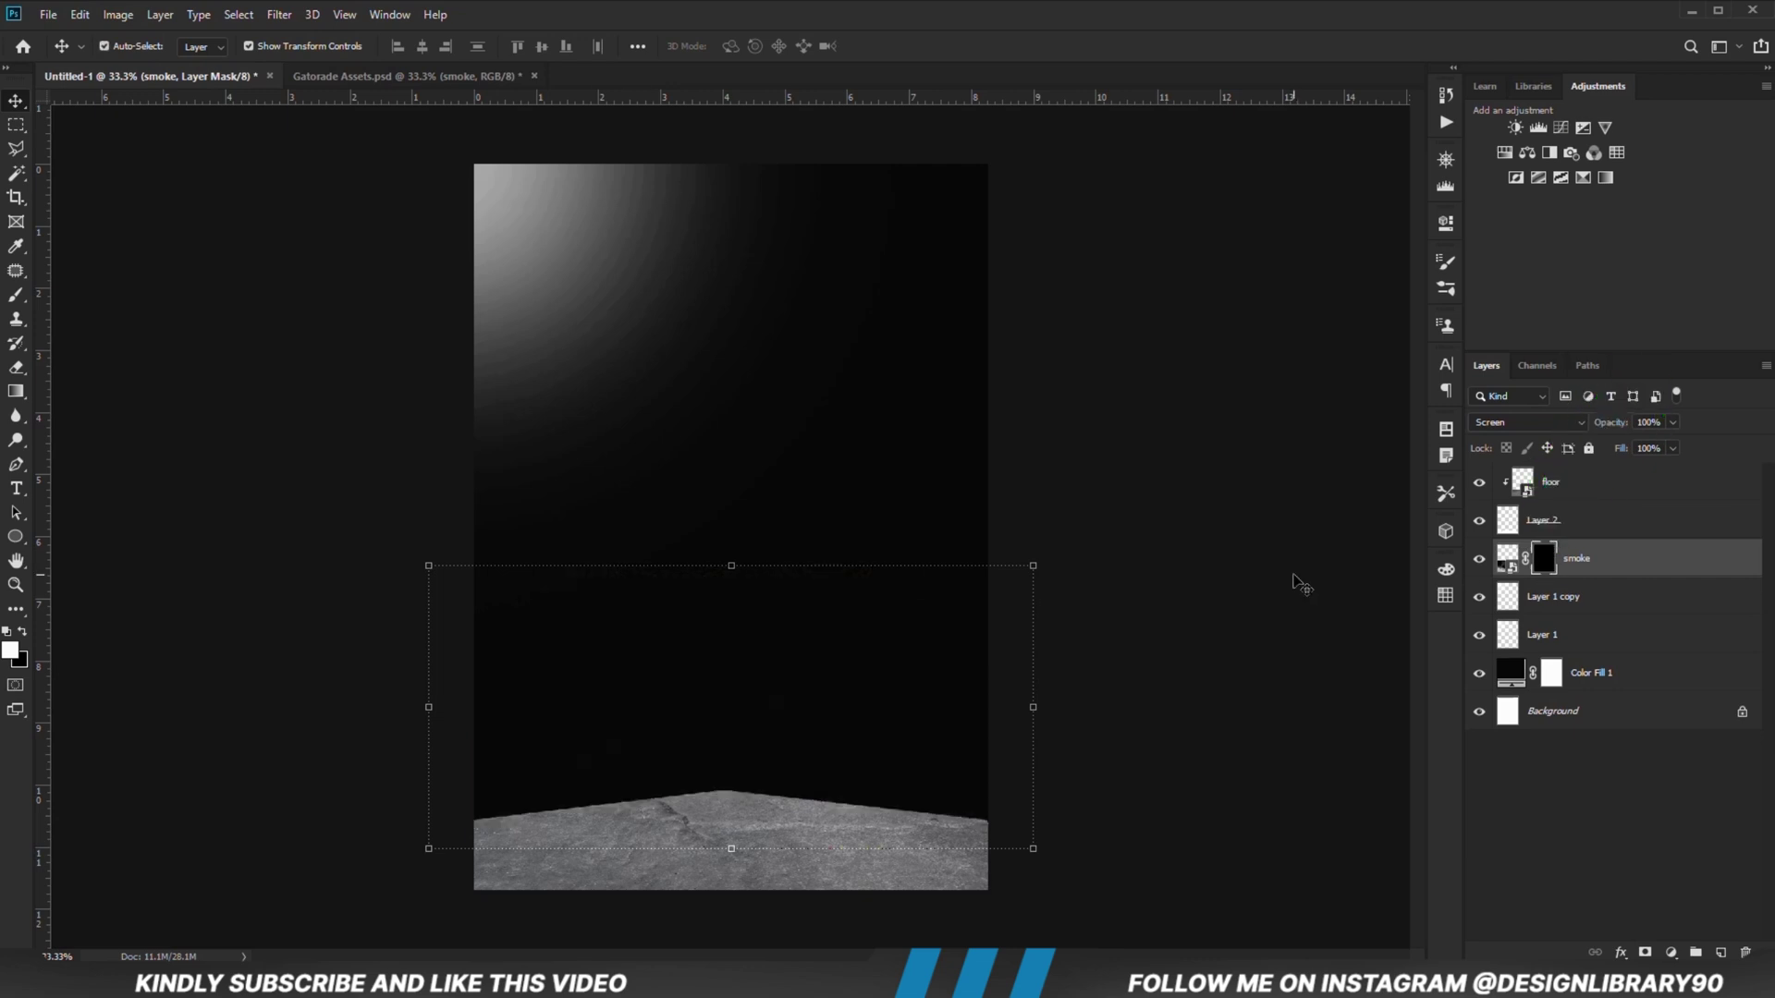
right_click(16, 294)
left_click(92, 293)
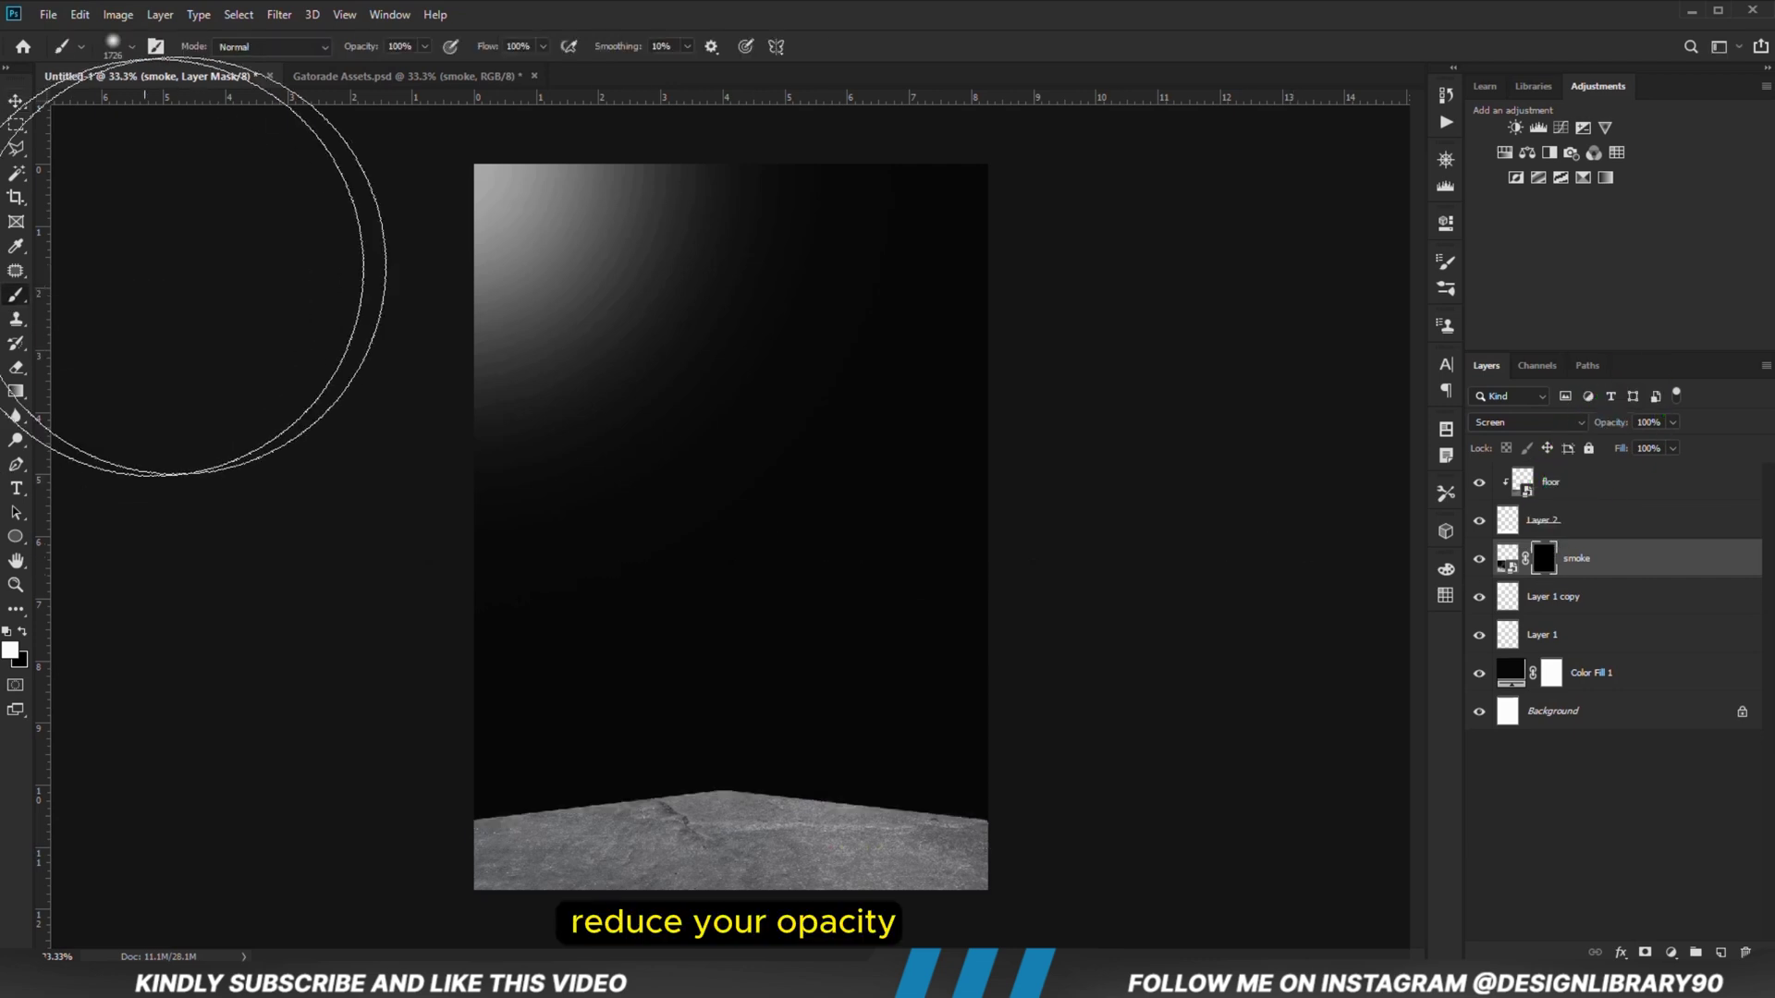
left_click(425, 46)
left_click_drag(415, 74, 355, 72)
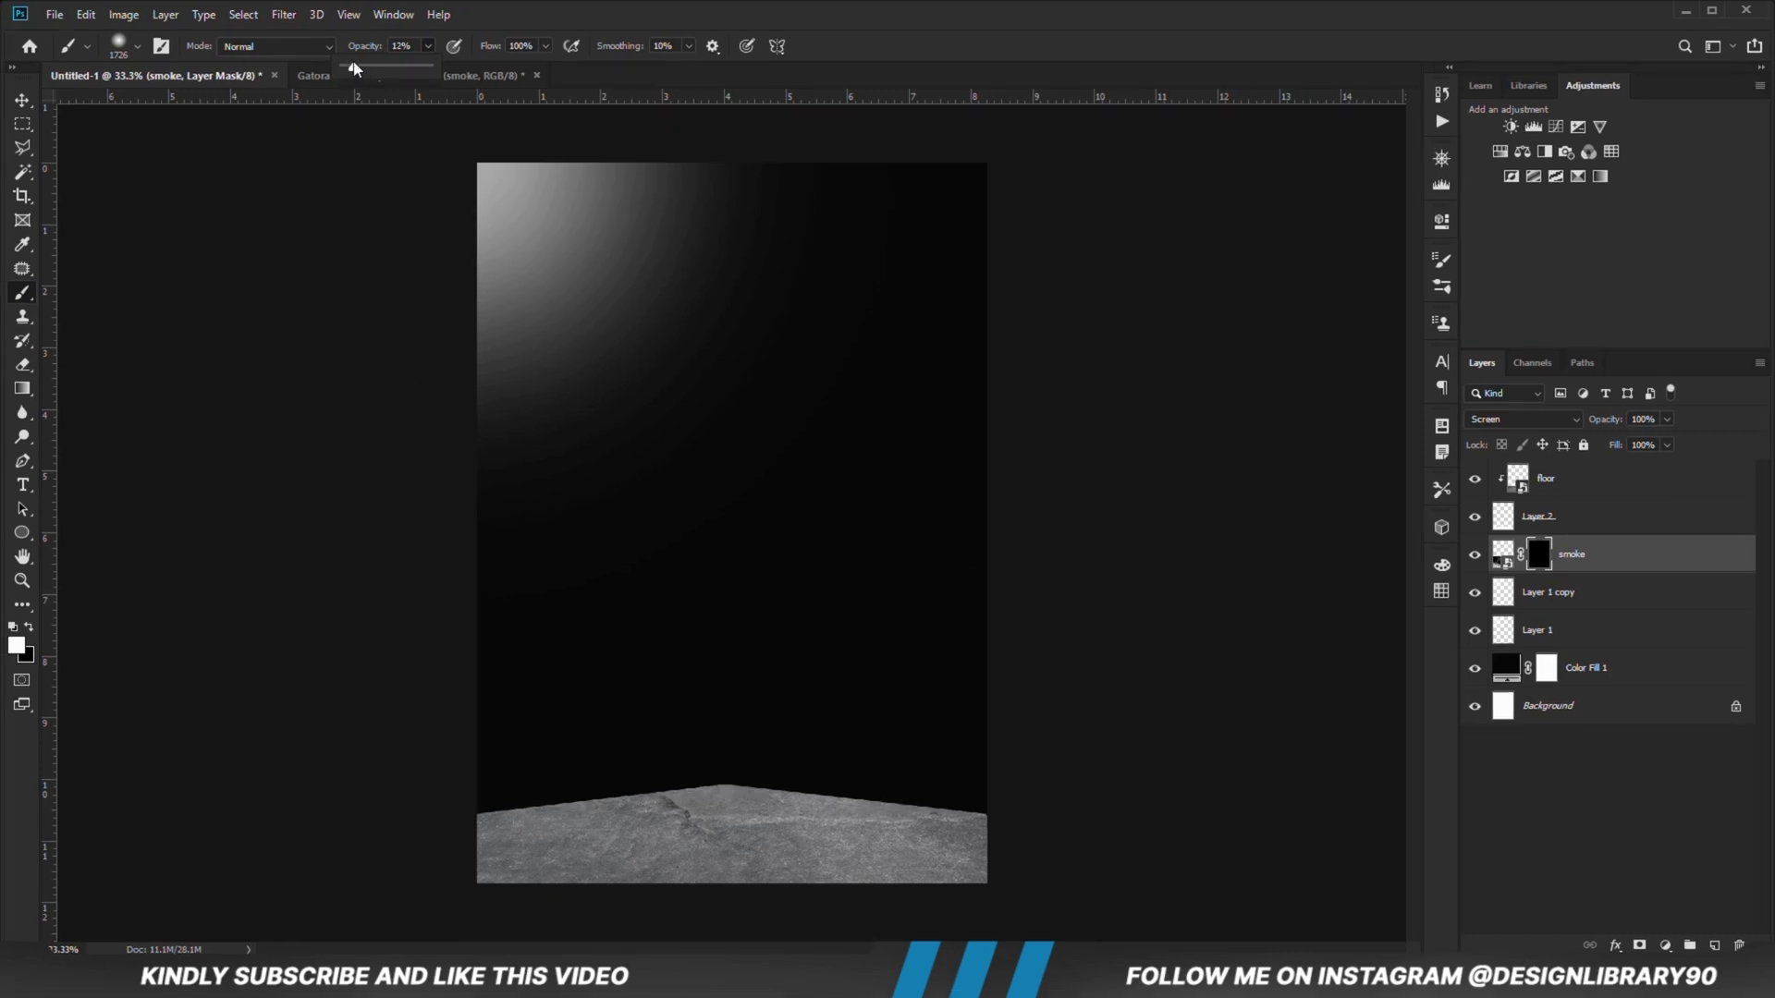
left_click(400, 46)
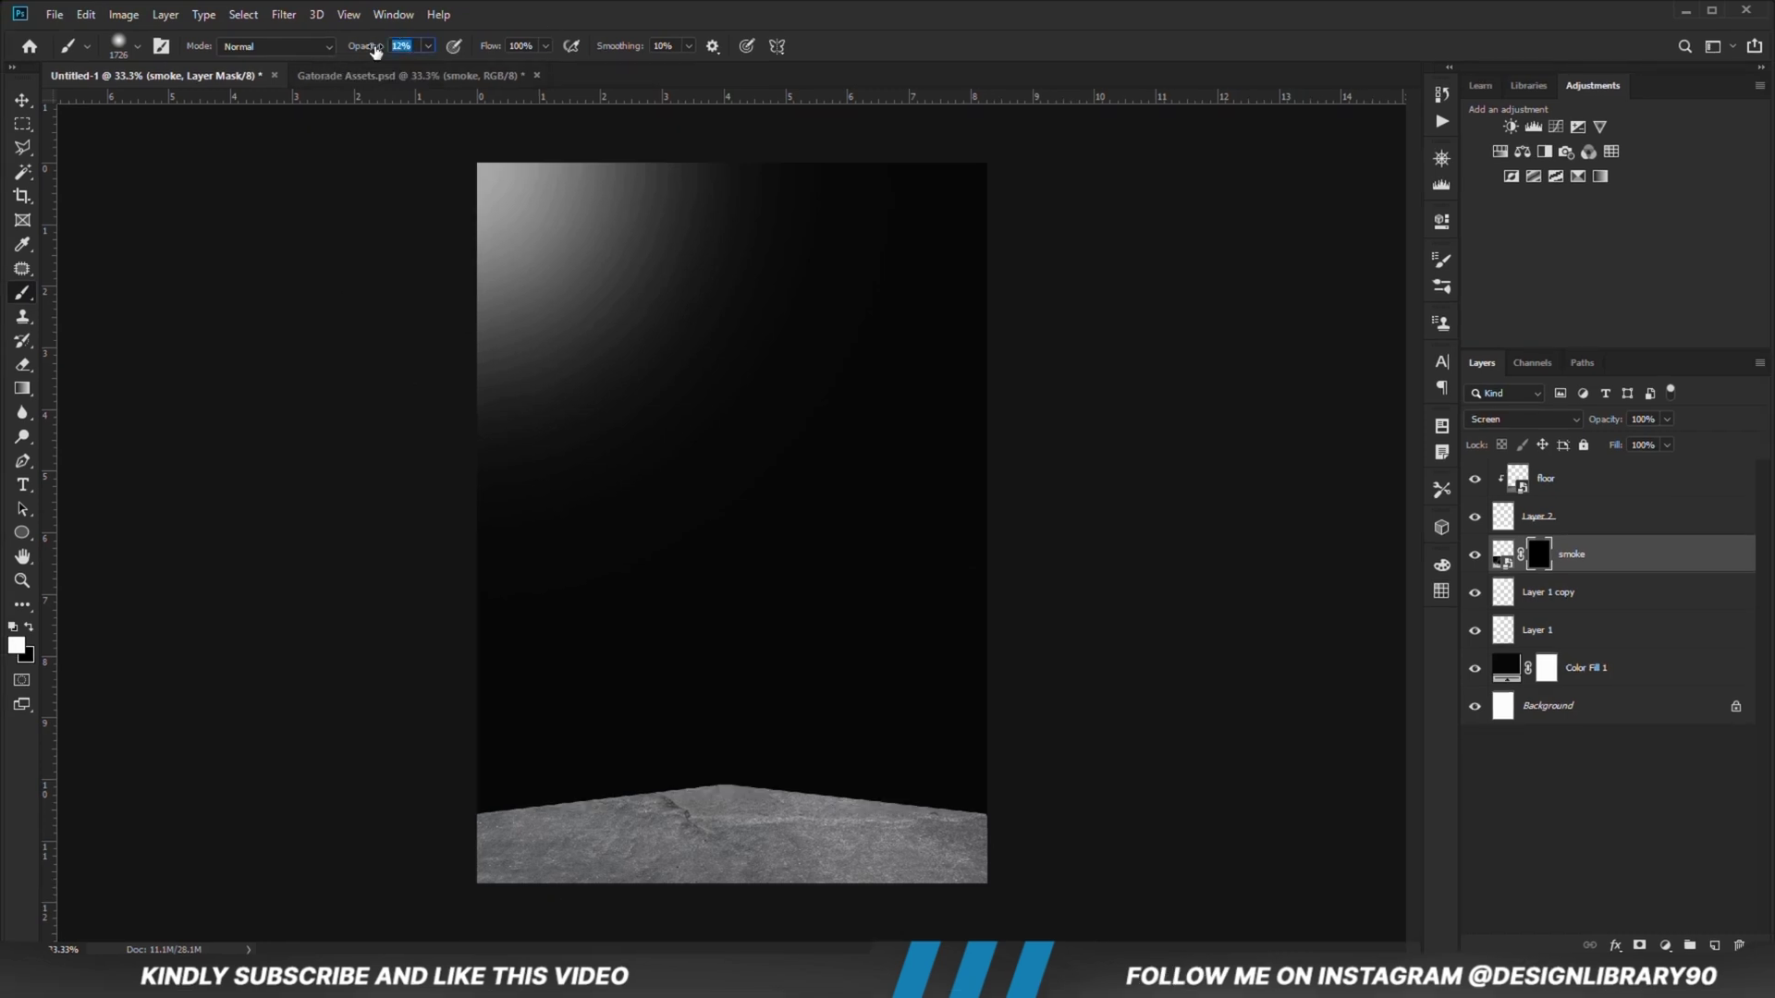
left_click(16, 648)
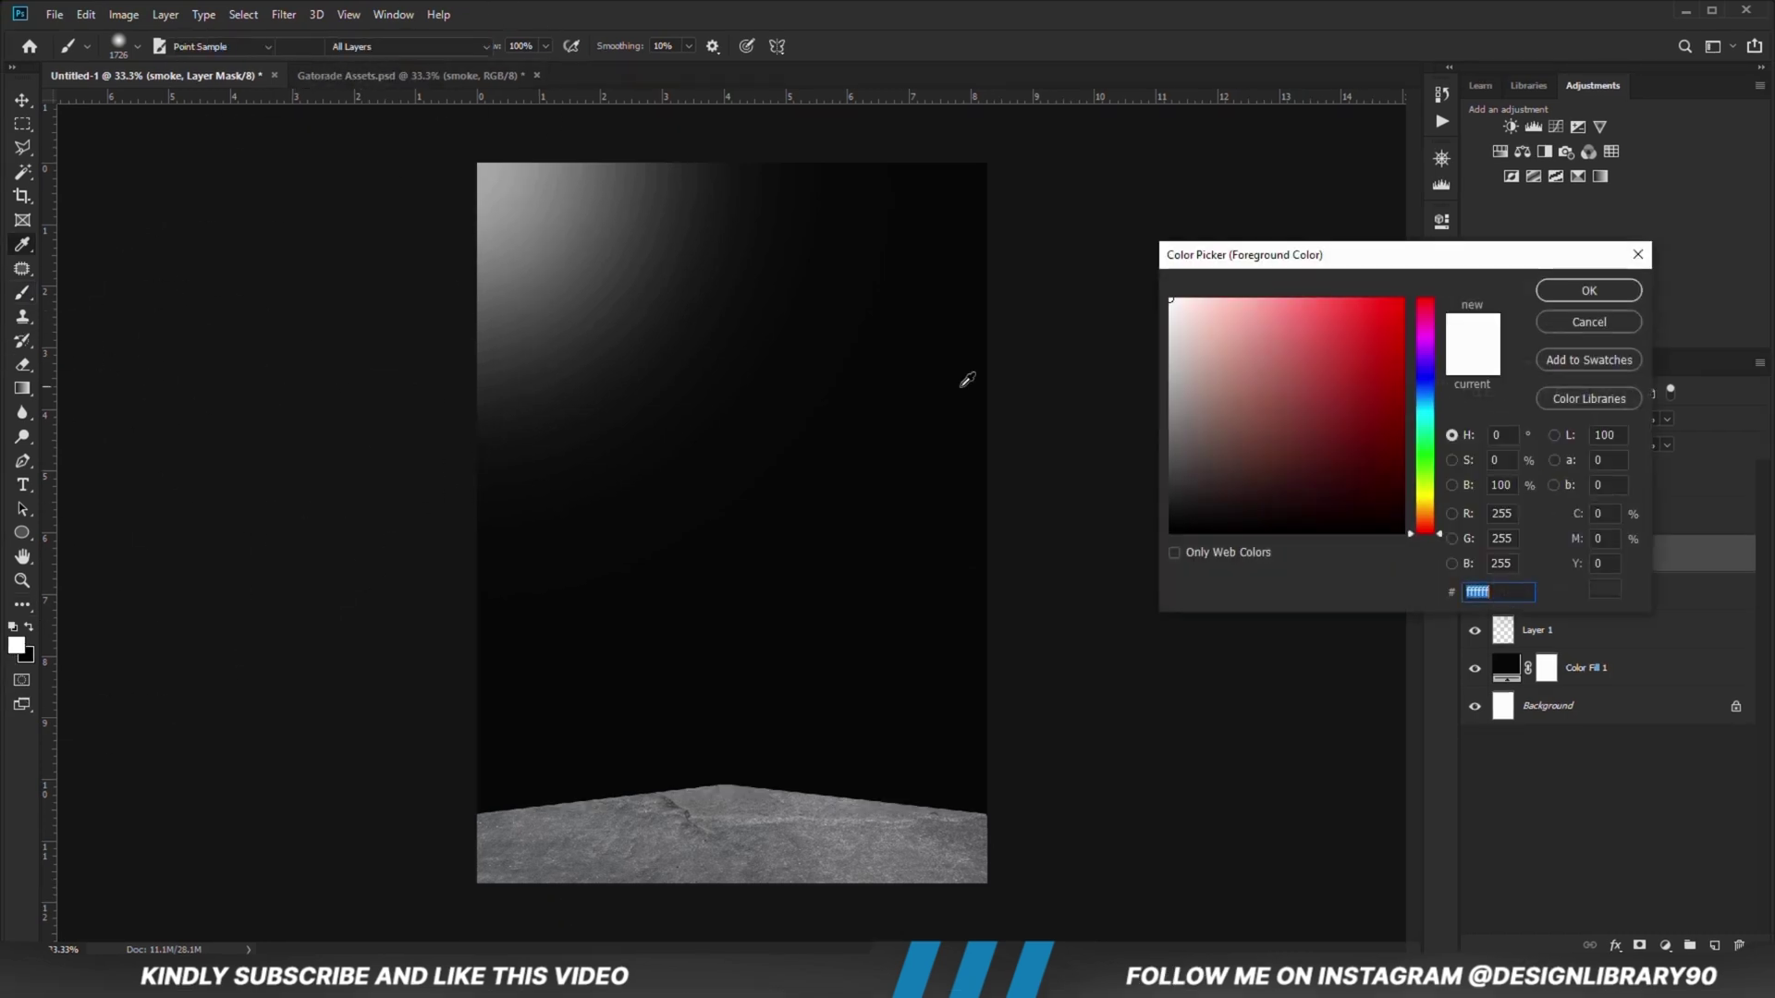
left_click(1477, 286)
Step: Paint faint smoke back along the floor's edge on the mask with a 900 px brush at 3% opacity
key("bracketleft")
key("bracketleft")
key("bracketleft")
key("bracketleft")
key("bracketleft")
key("bracketleft")
key("bracketleft")
key("bracketleft")
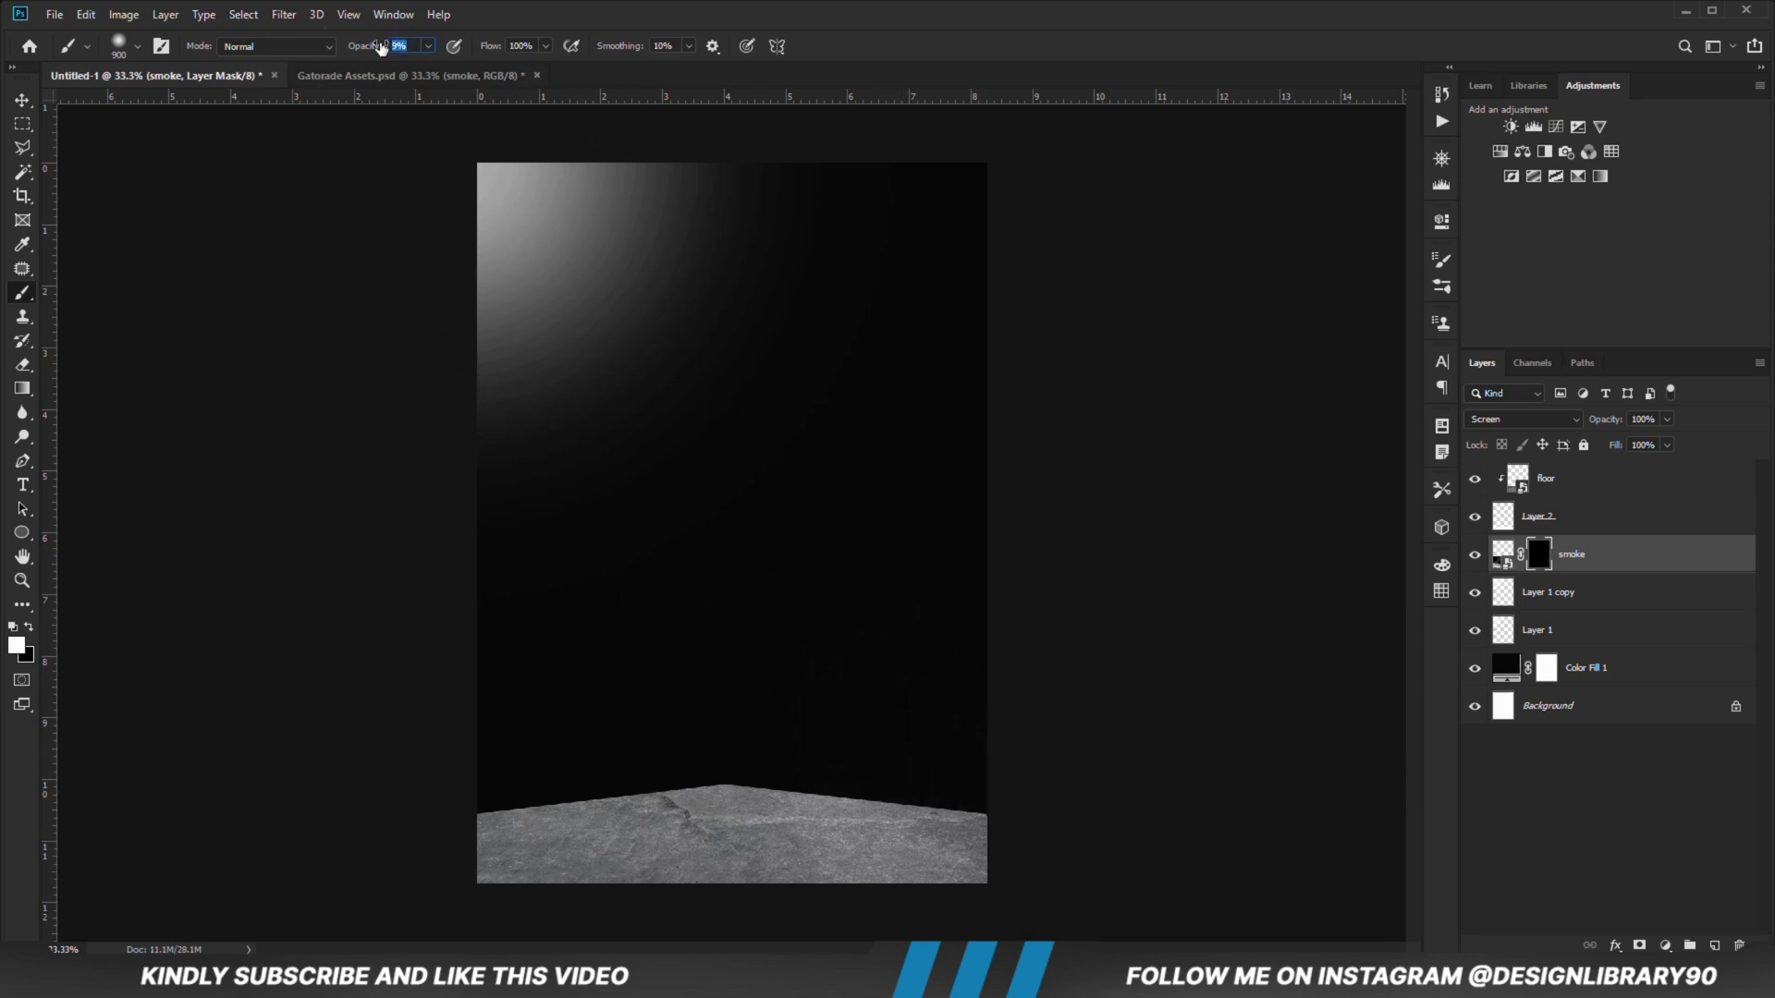
key("Return")
mouse_move(943, 820)
left_mouse_down()
mouse_move(906, 789)
mouse_move(725, 756)
mouse_move(632, 759)
mouse_move(487, 808)
mouse_move(439, 801)
mouse_move(761, 785)
mouse_move(588, 727)
mouse_move(435, 773)
mouse_move(997, 784)
mouse_move(999, 808)
mouse_move(1056, 846)
mouse_move(815, 855)
mouse_move(694, 824)
left_mouse_up()
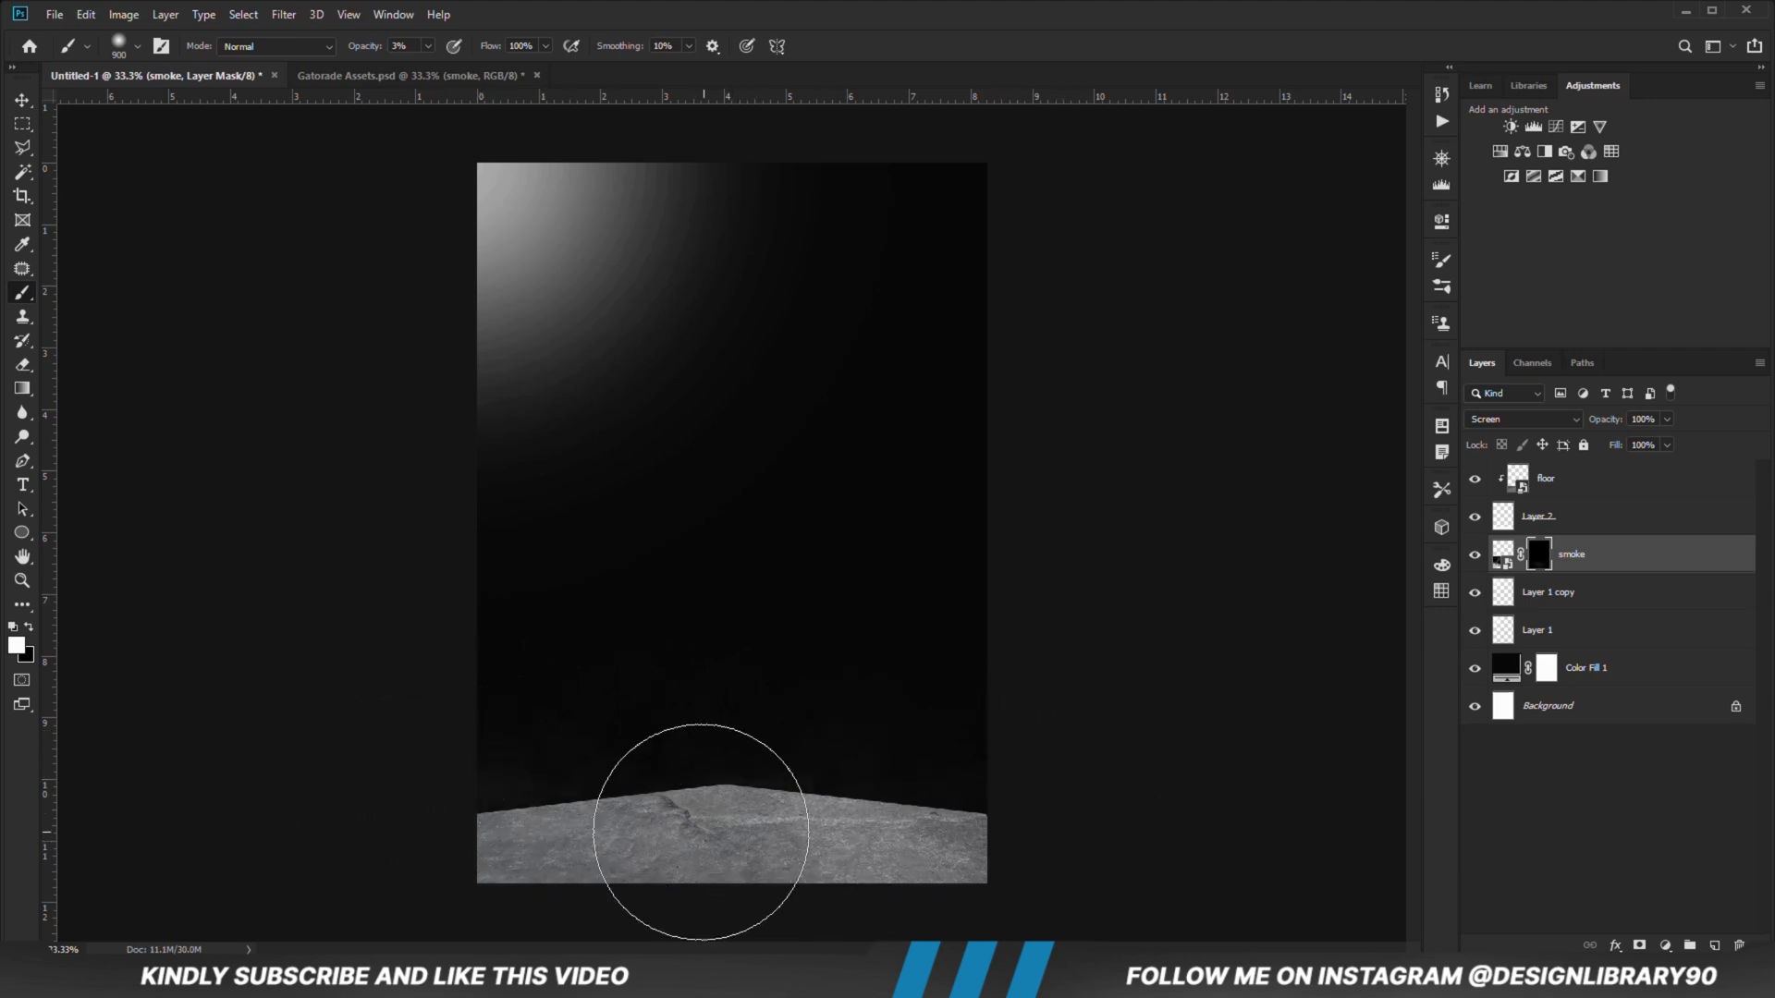
key("v")
left_click(194, 397)
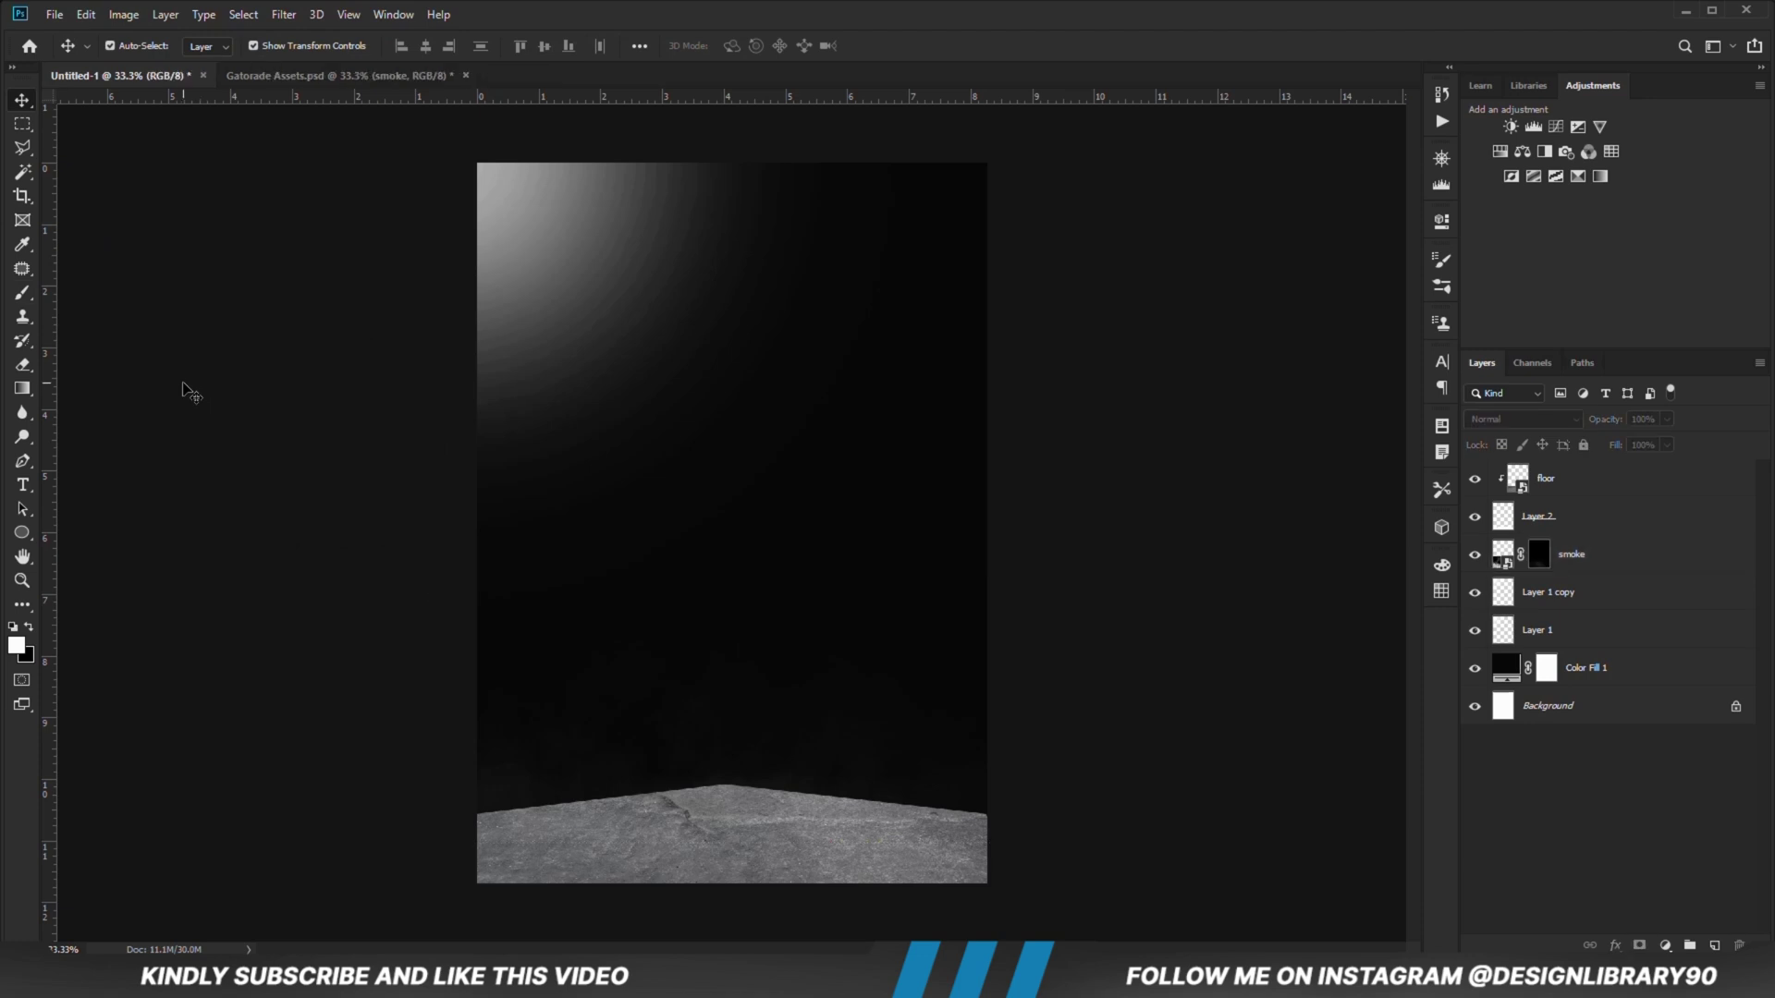
Step: Add a new layer and paint one soft white glow in the middle of the canvas with a 1500 px brush at 100% opacity
left_click(1713, 944)
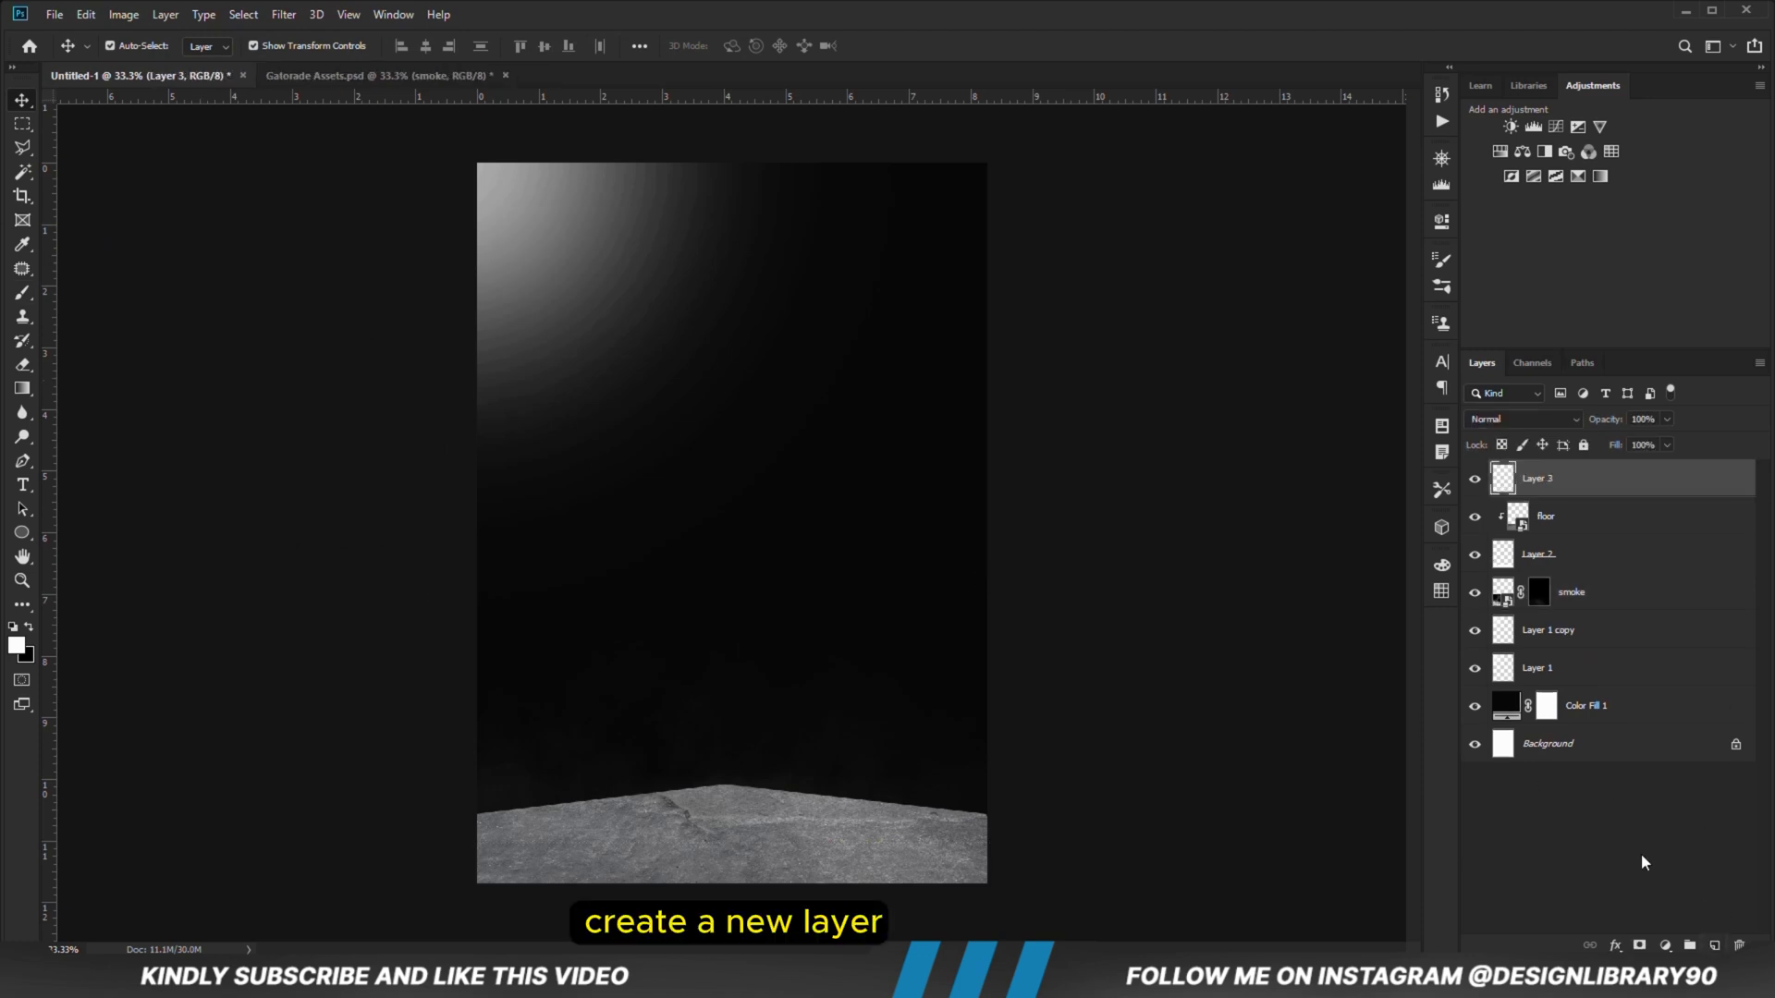
left_click_drag(22, 292, 102, 295)
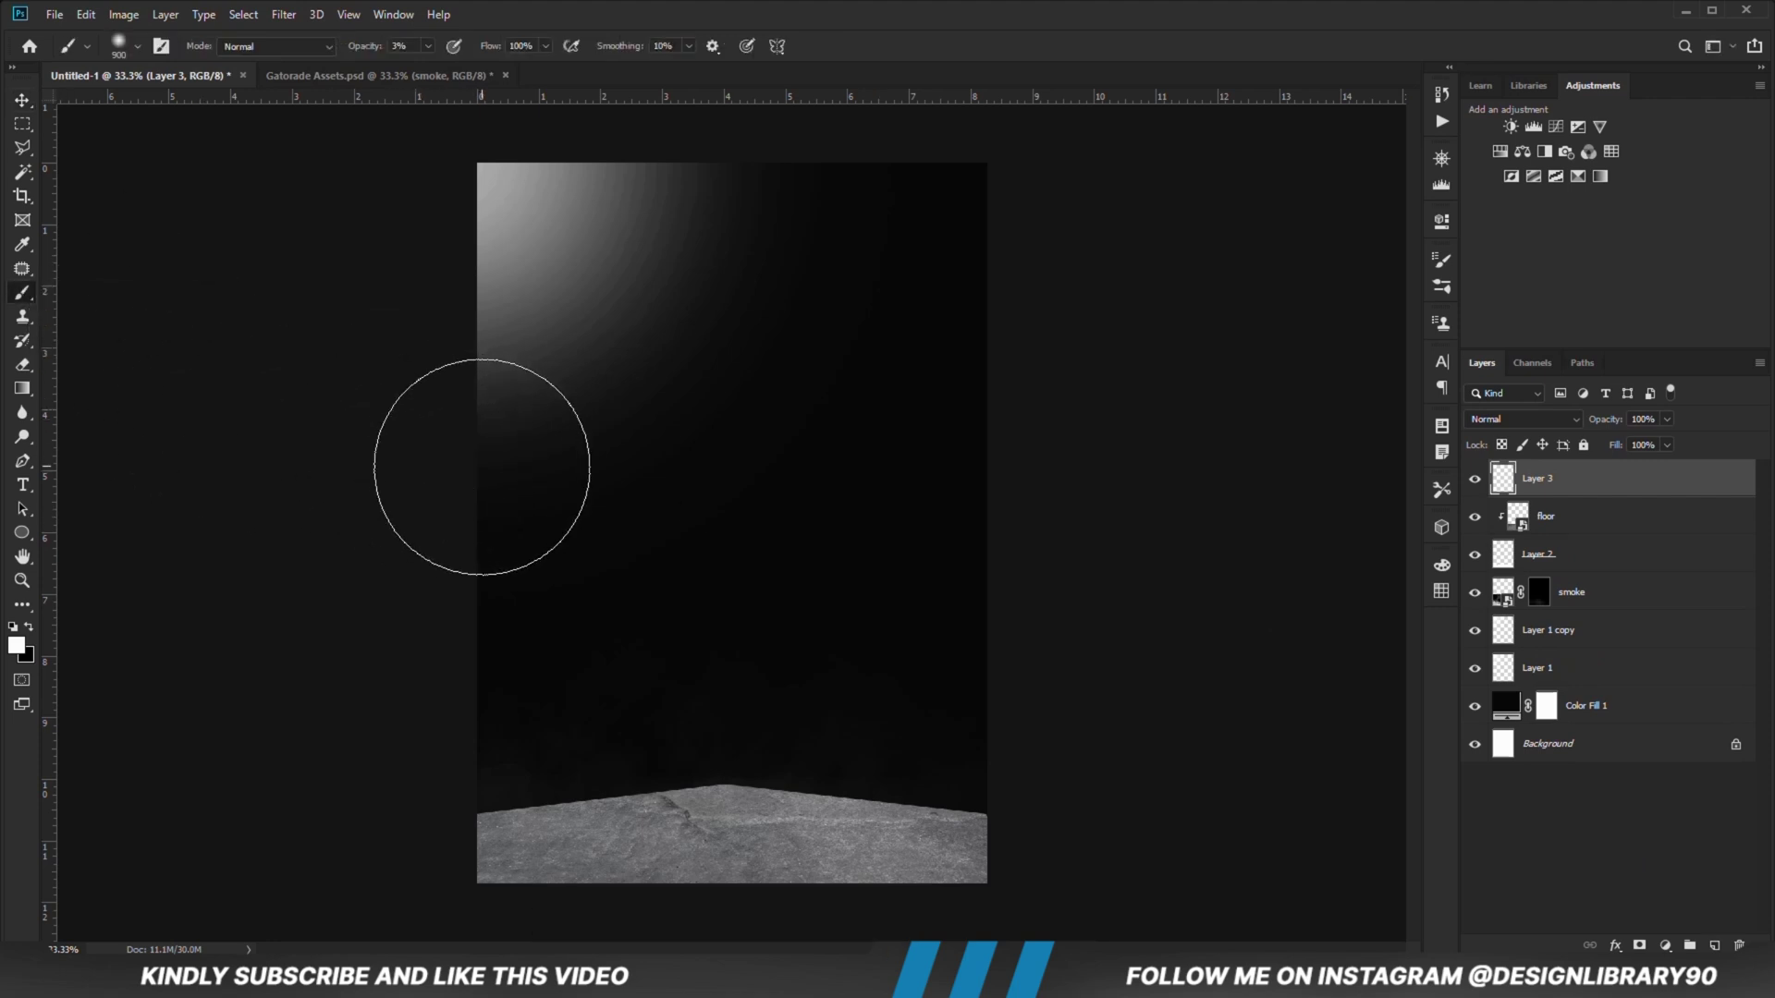
key("bracketright")
key("bracketright")
key("bracketright")
key("bracketright")
key("bracketright")
key("bracketright")
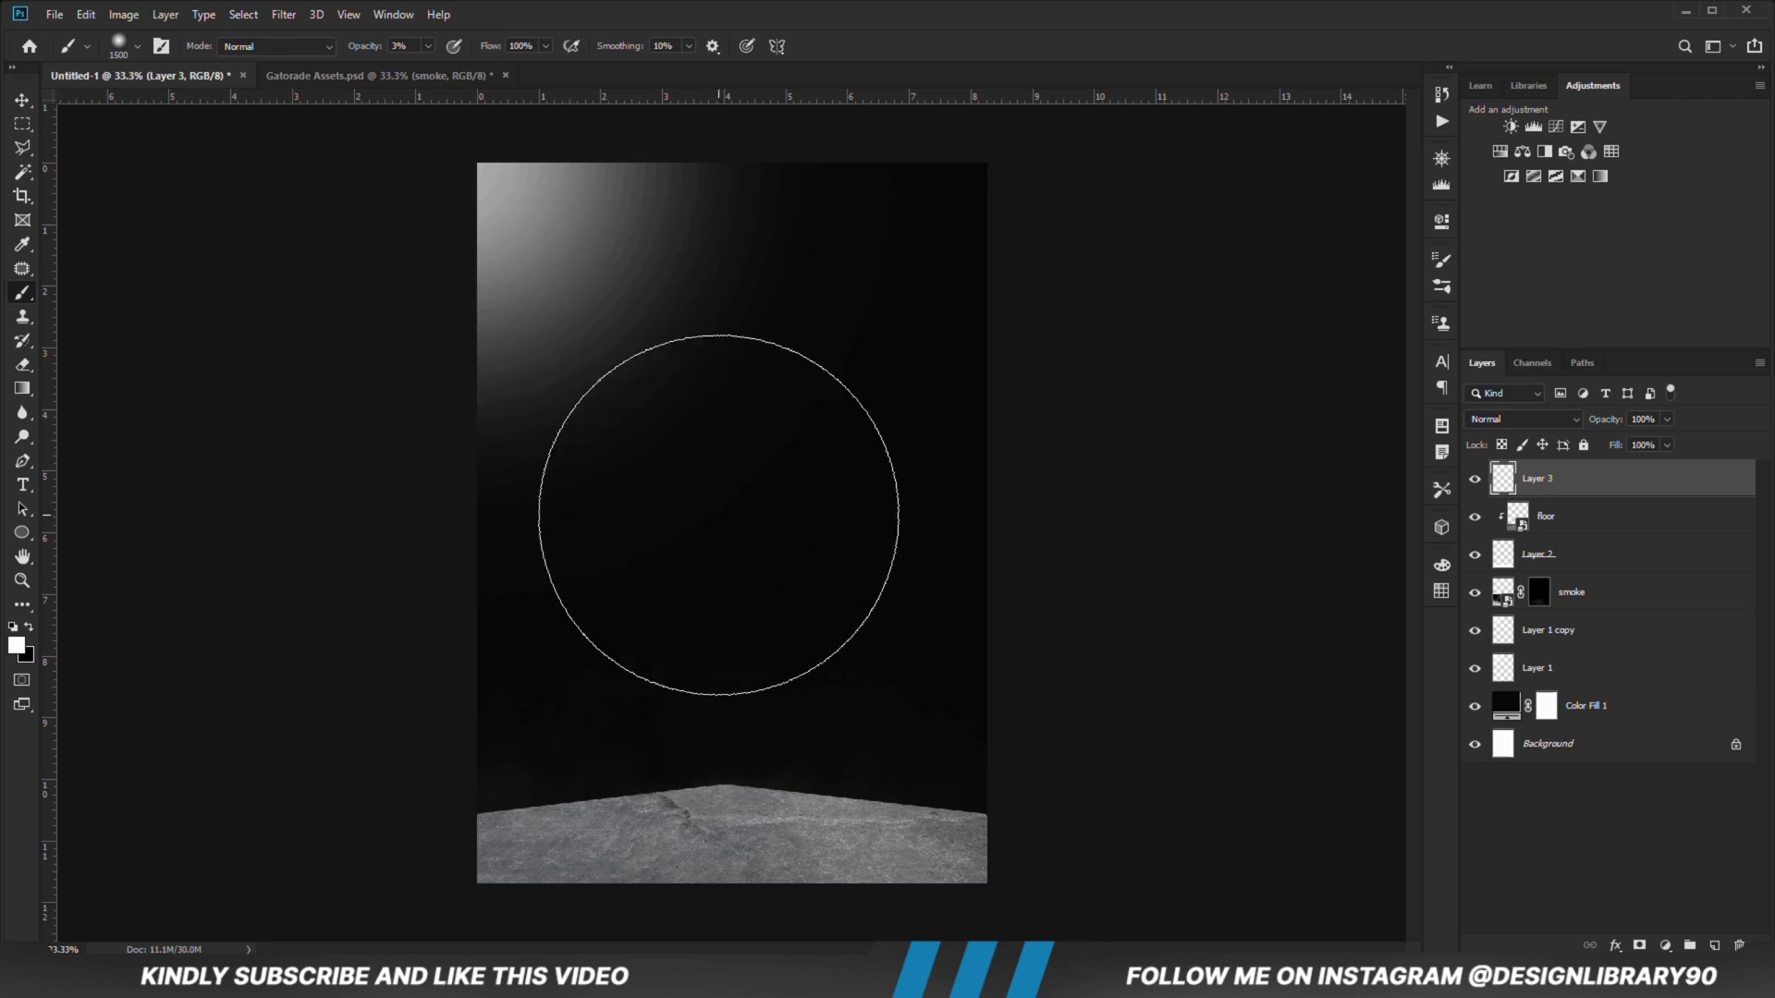
mouse_move(425, 47)
left_mouse_down()
mouse_move(424, 65)
mouse_move(544, 57)
mouse_move(592, 27)
left_mouse_up()
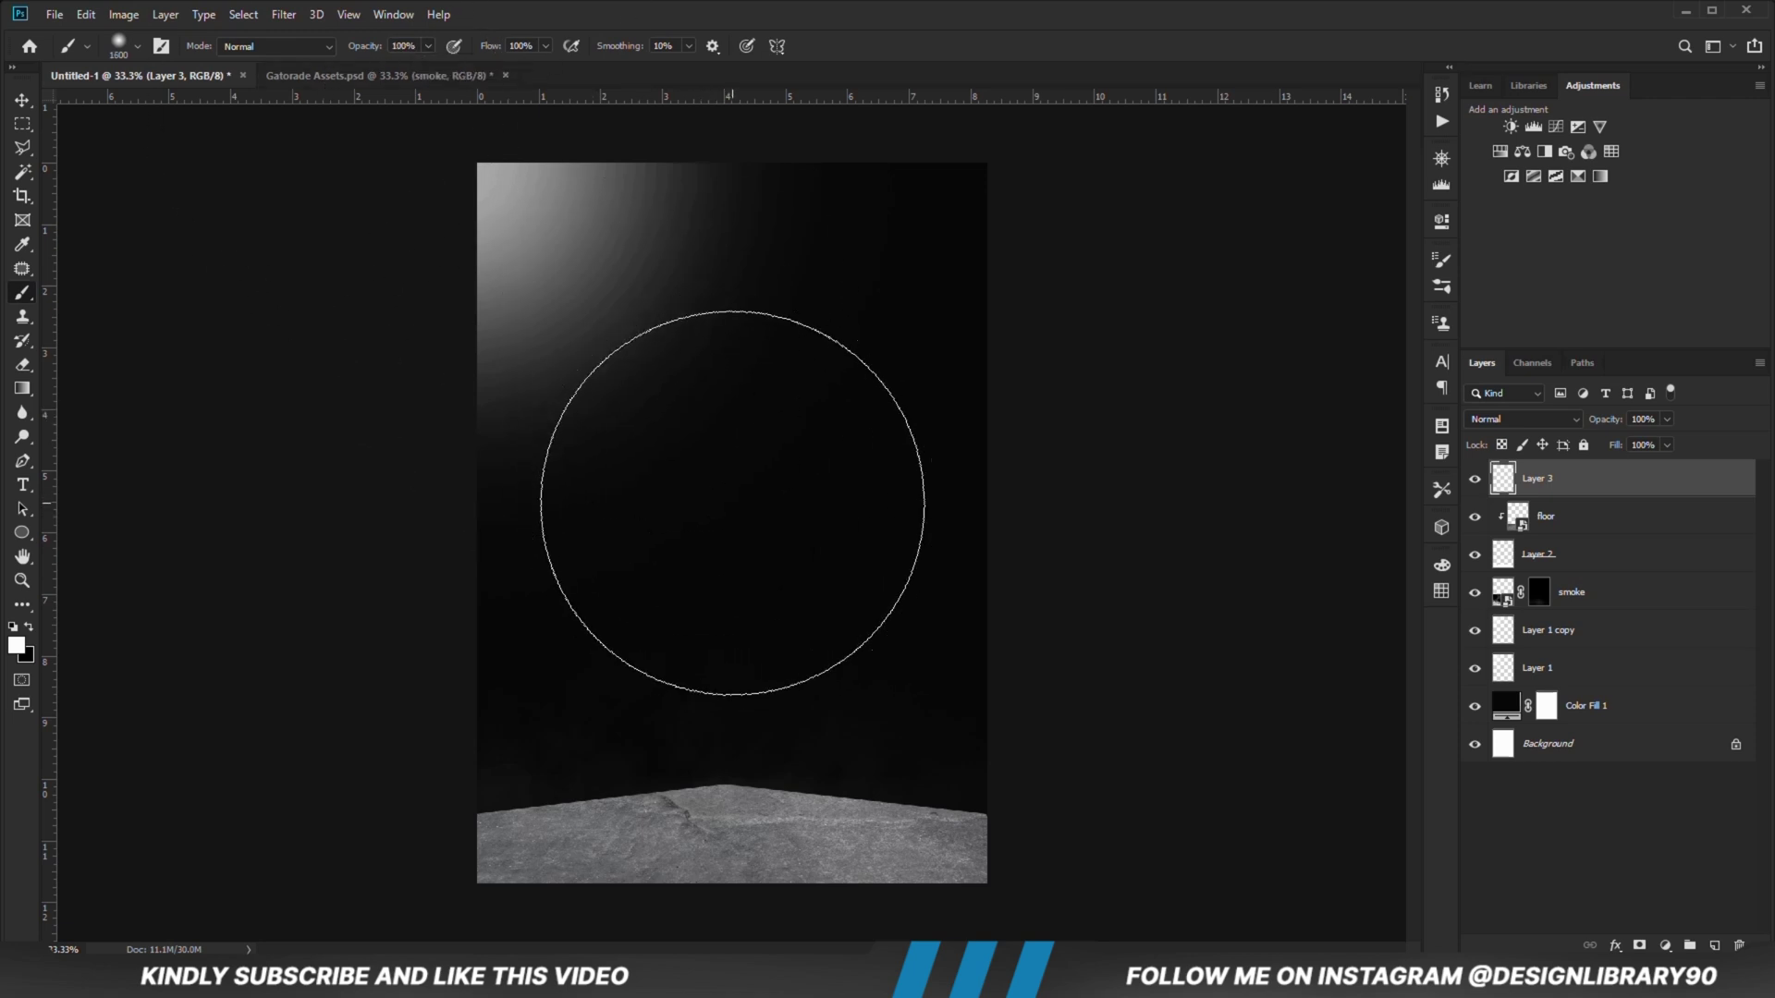
left_click(727, 503)
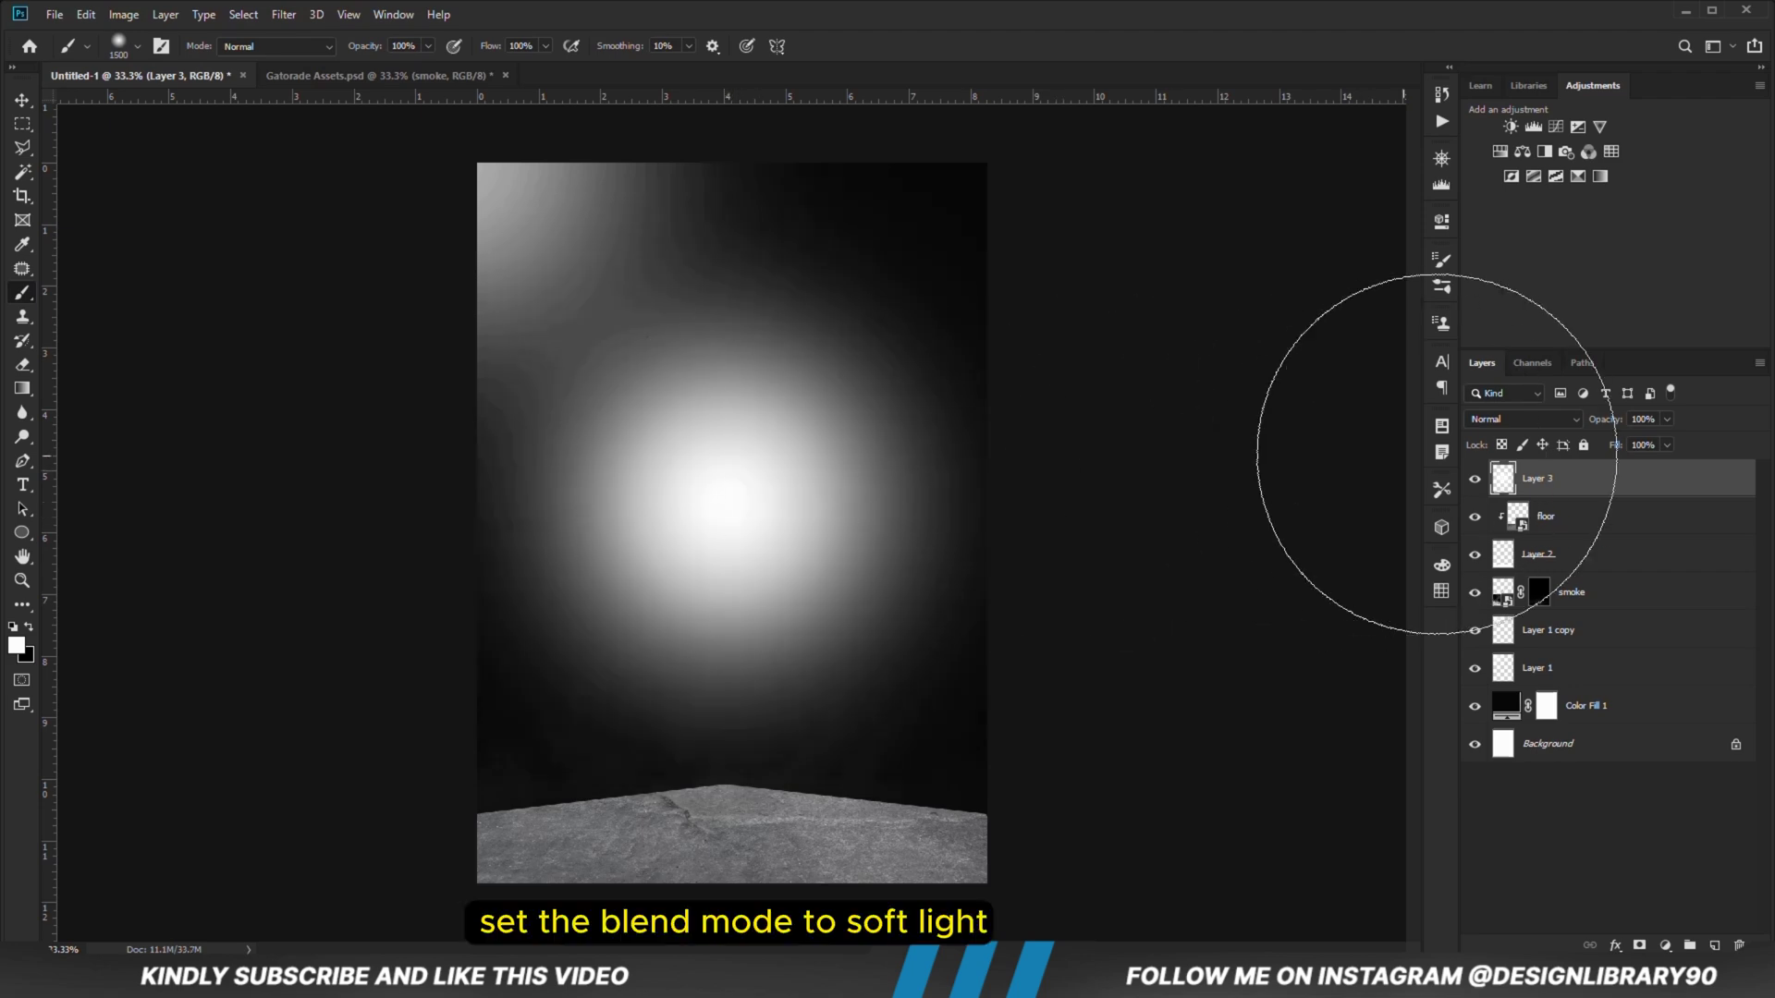
Step: Set the blend mode of the glow layer to Soft Light and deselect the layer
left_click(1490, 422)
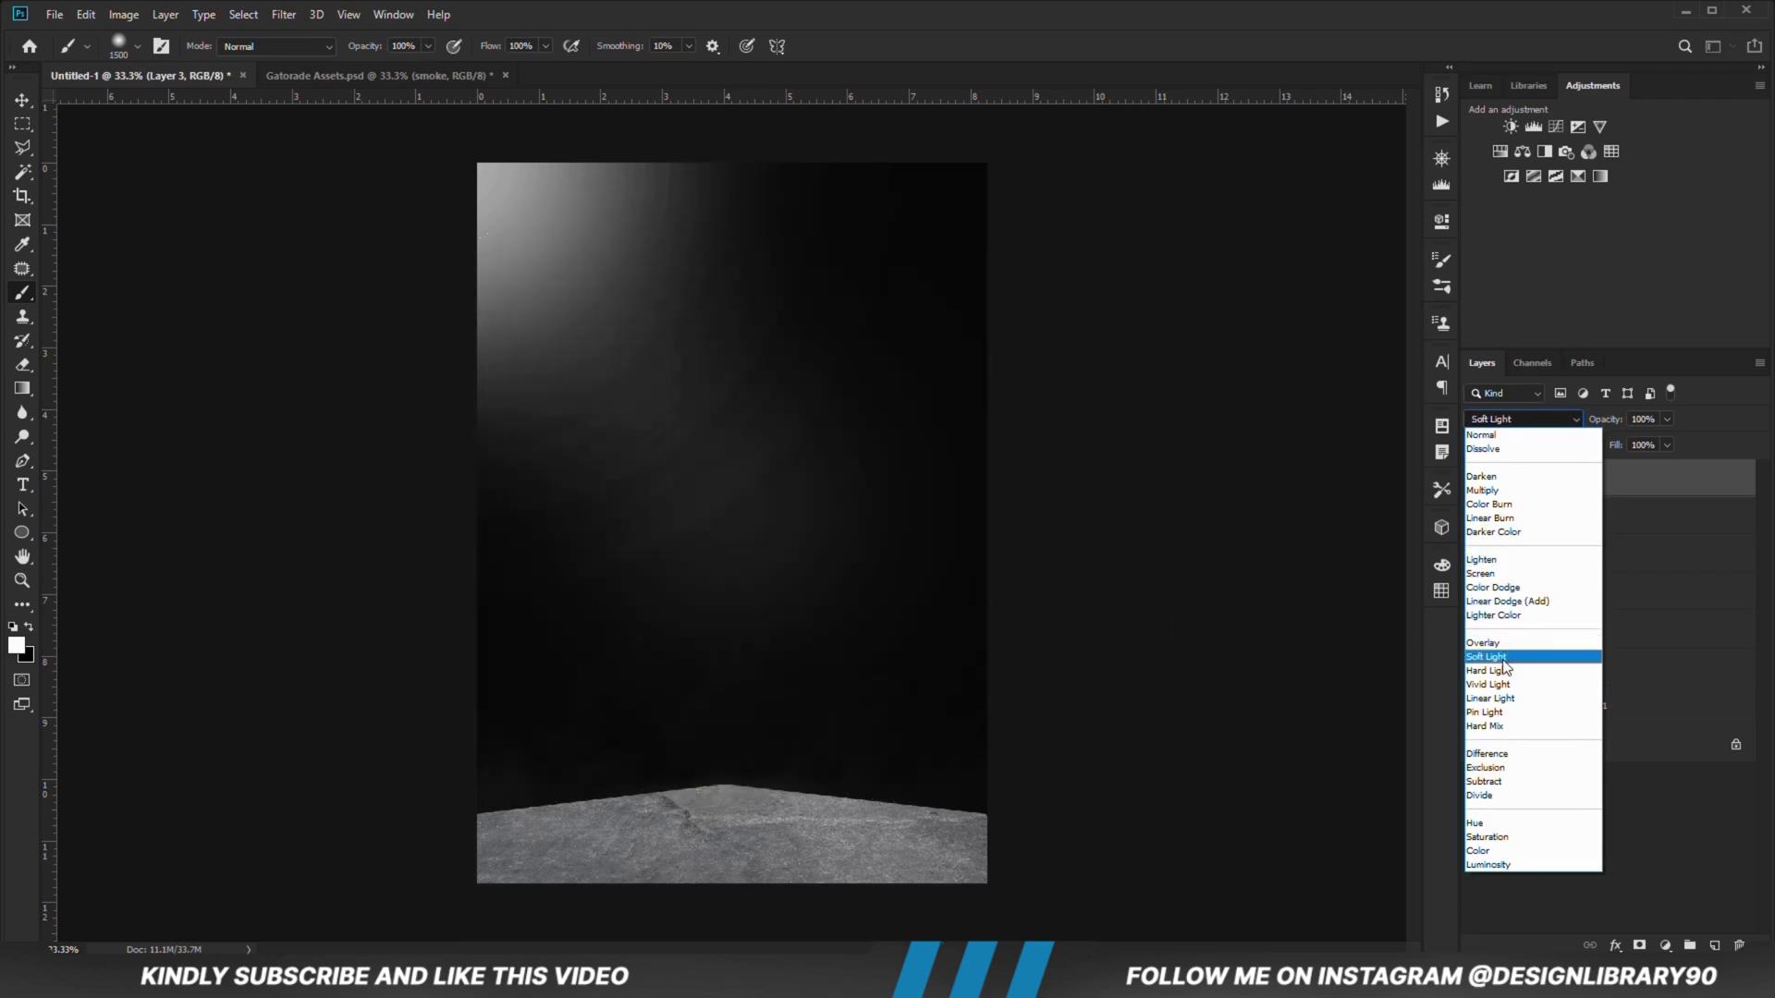
left_click(1484, 660)
left_click(17, 98)
left_click(264, 382)
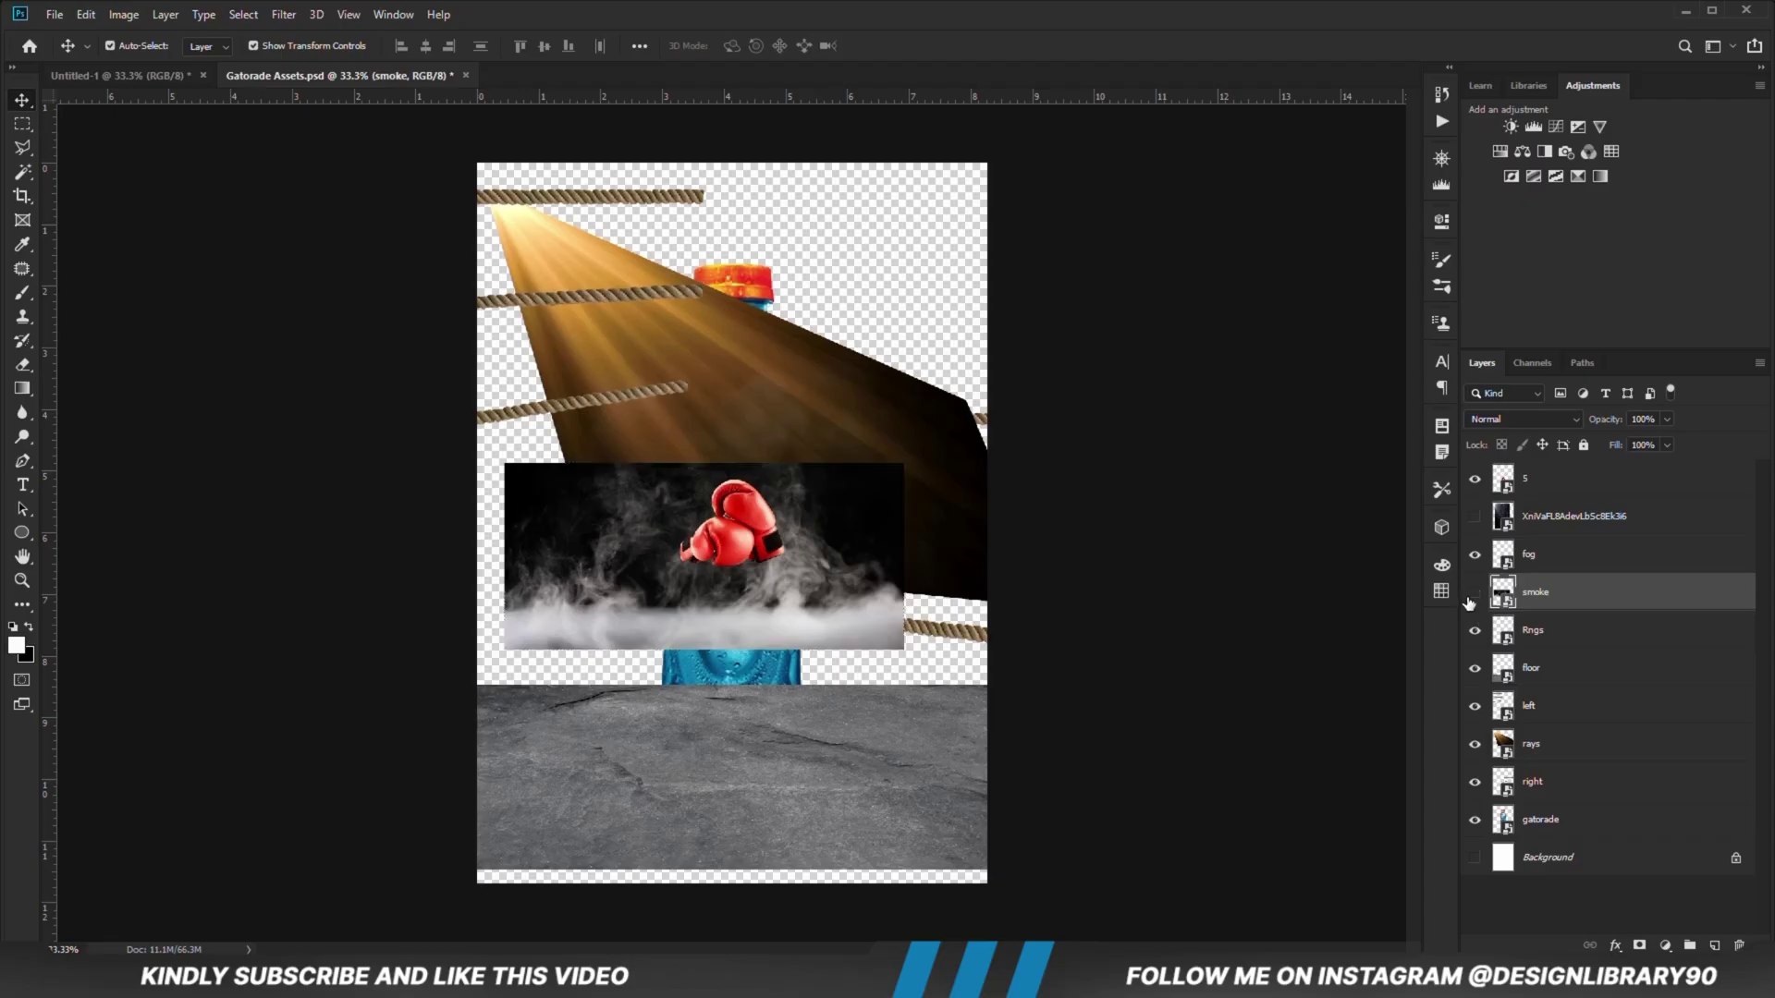
Step: Hide the smoke, floor and rays layers in Gatorade Assets.psd
left_click(1474, 593)
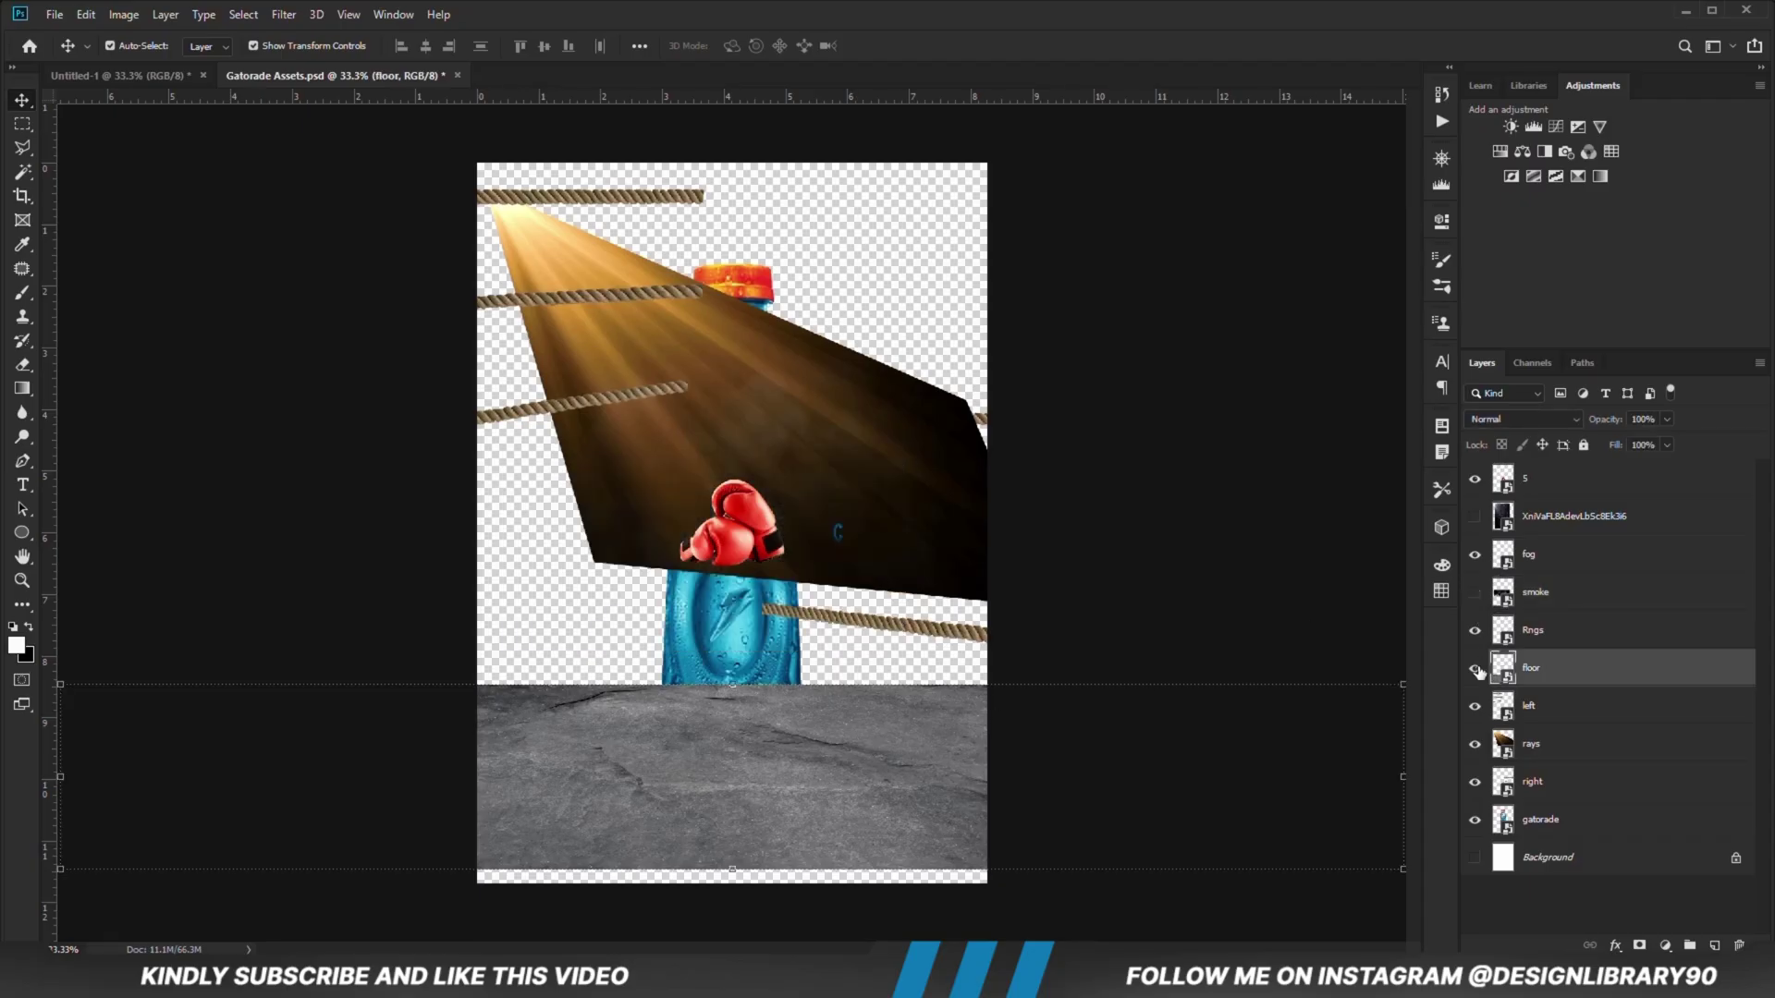
left_click(1475, 667)
left_click(934, 501)
left_click(1474, 744)
left_click(1222, 654)
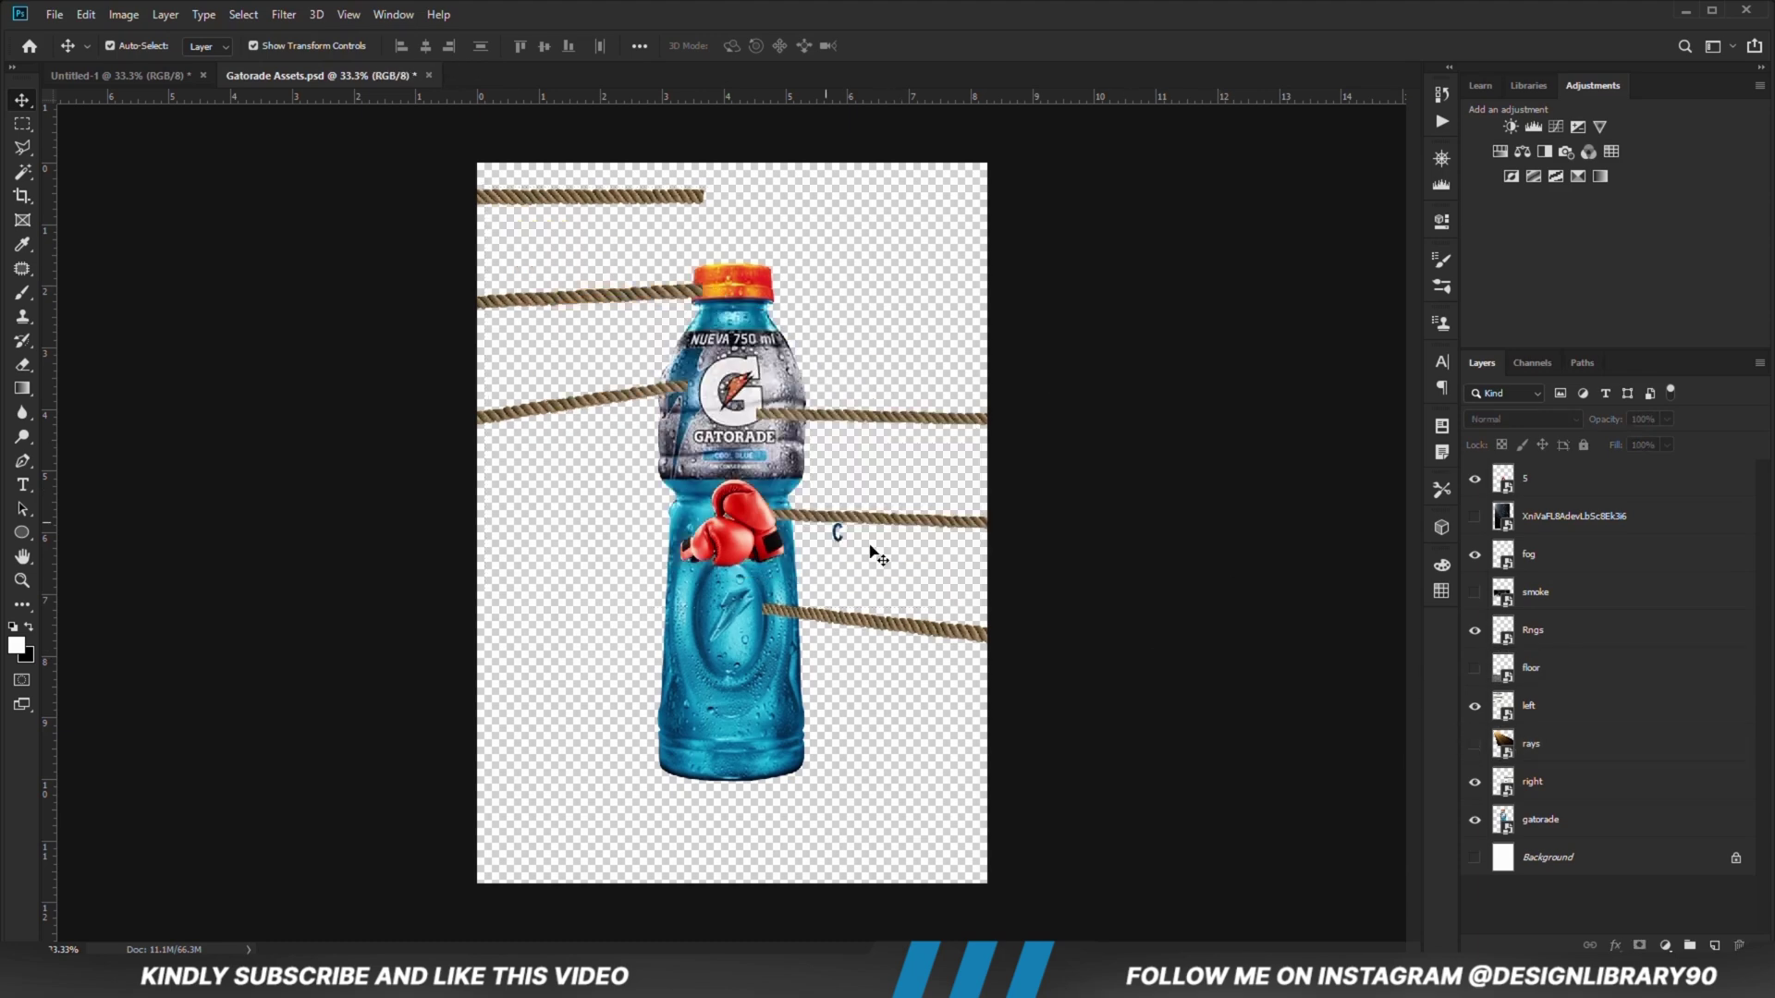
Step: Bring the left and right rope layers from Gatorade Assets.psd into the Untitled-1 document
left_click(861, 521)
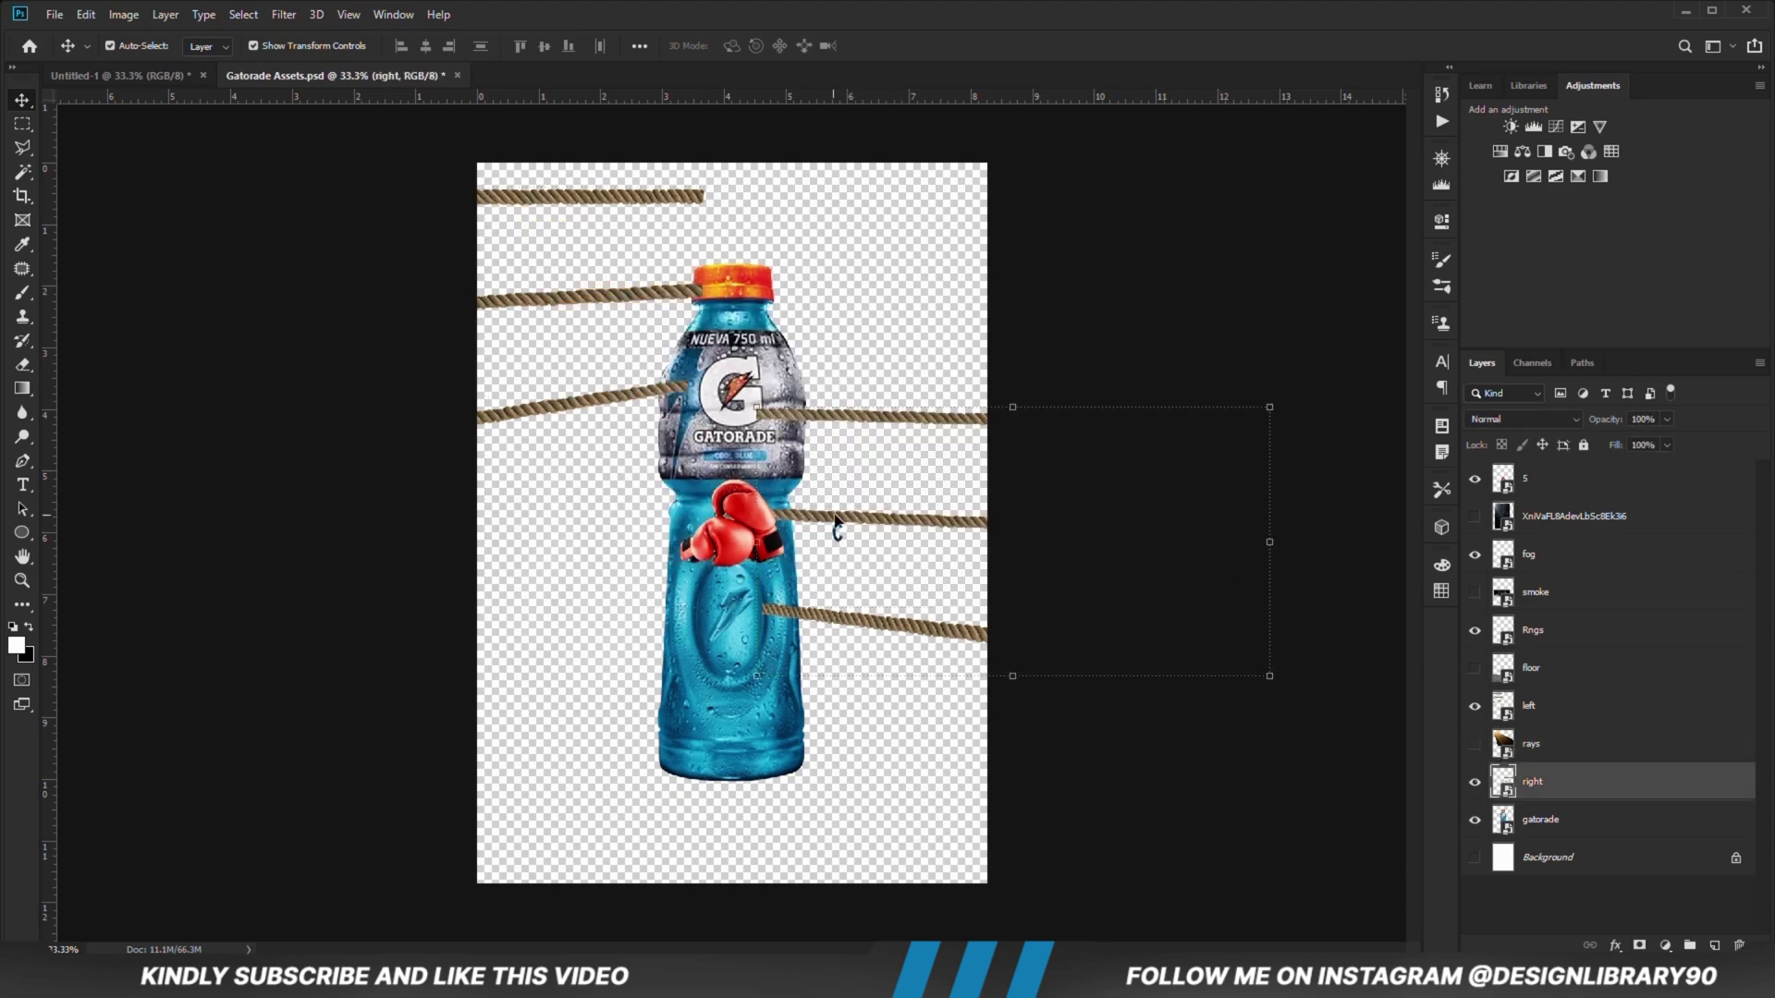
left_click(549, 424, "shift")
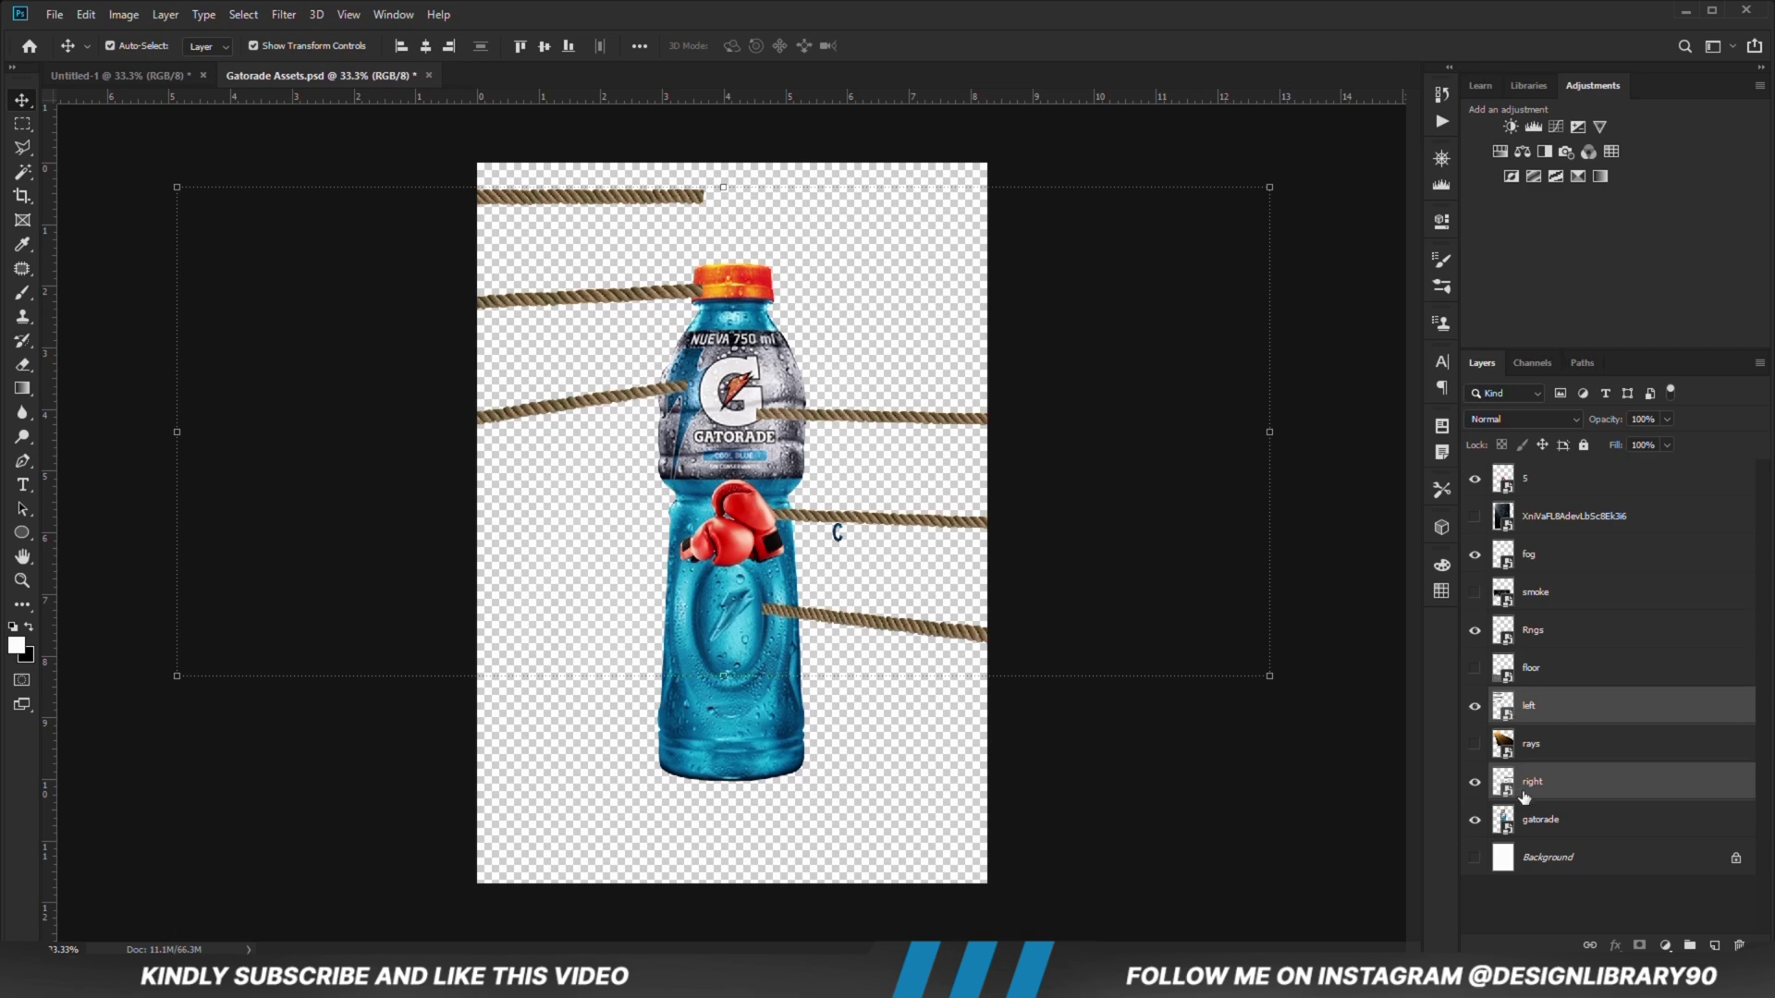
left_click(153, 76)
left_click_drag(693, 622, 693, 632)
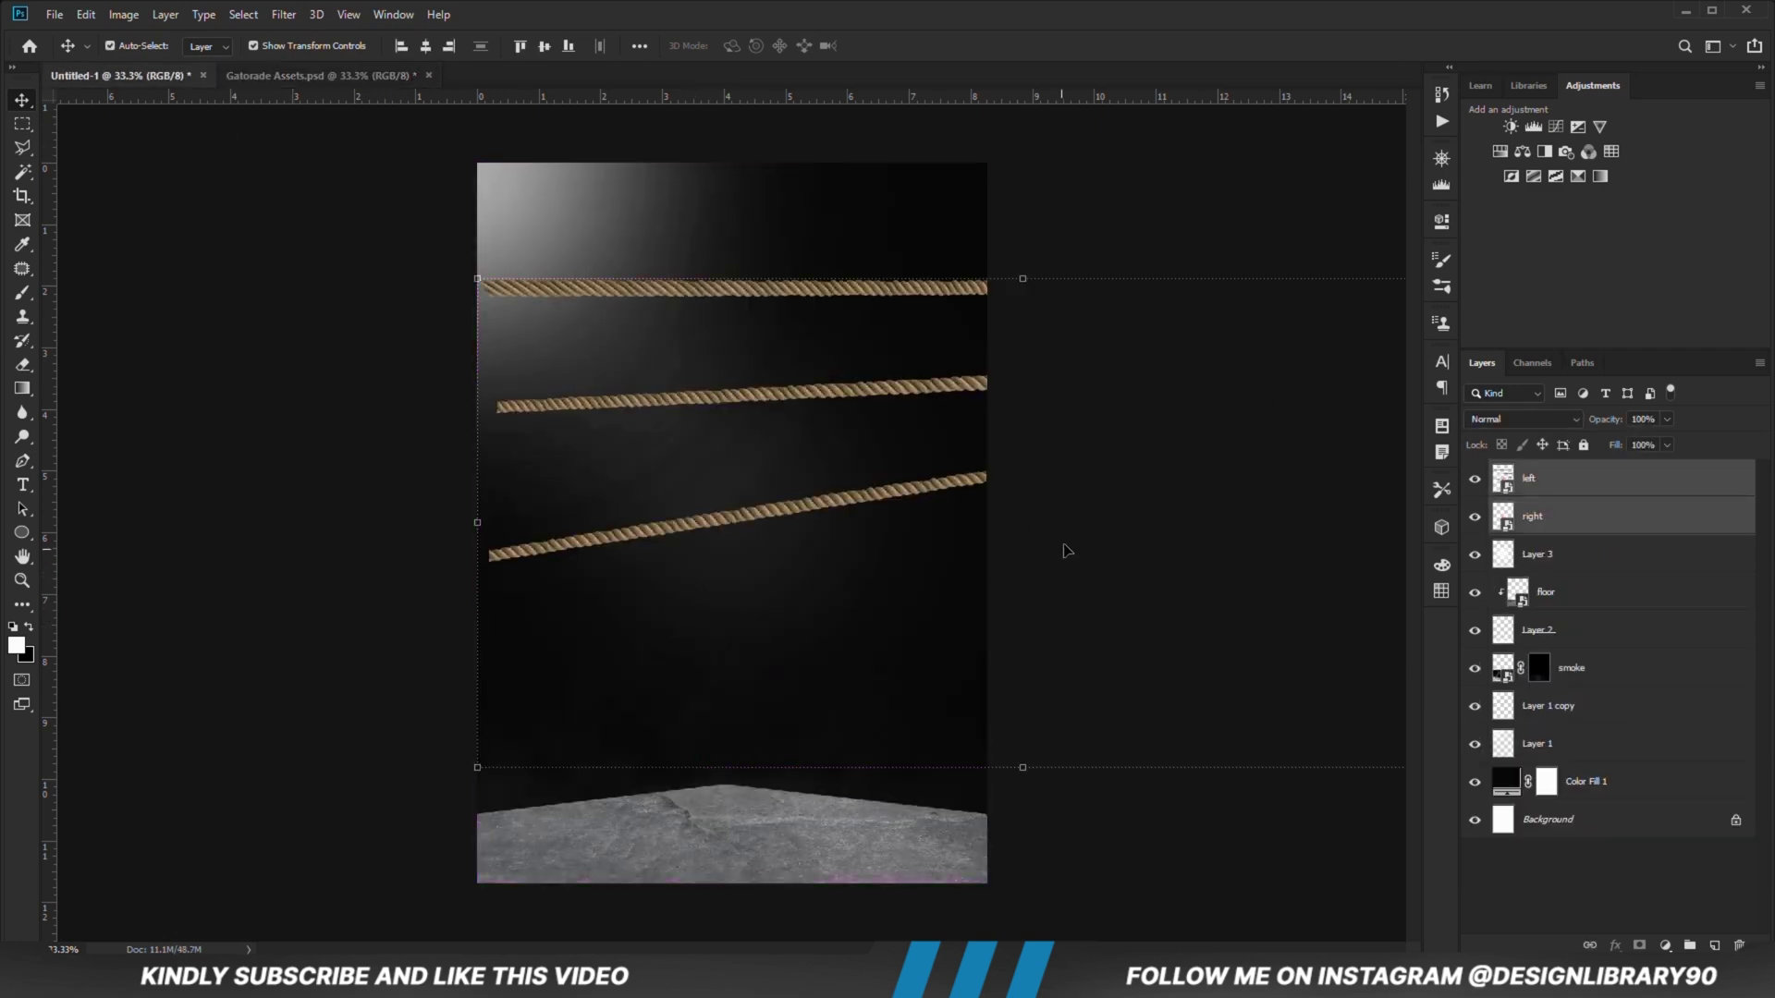
left_click(1086, 519)
Step: Position the left ropes at the poster's left edge and the right ropes at its right edge, level with each other above the floor
left_click(832, 510)
left_click_drag(826, 510, 535, 709)
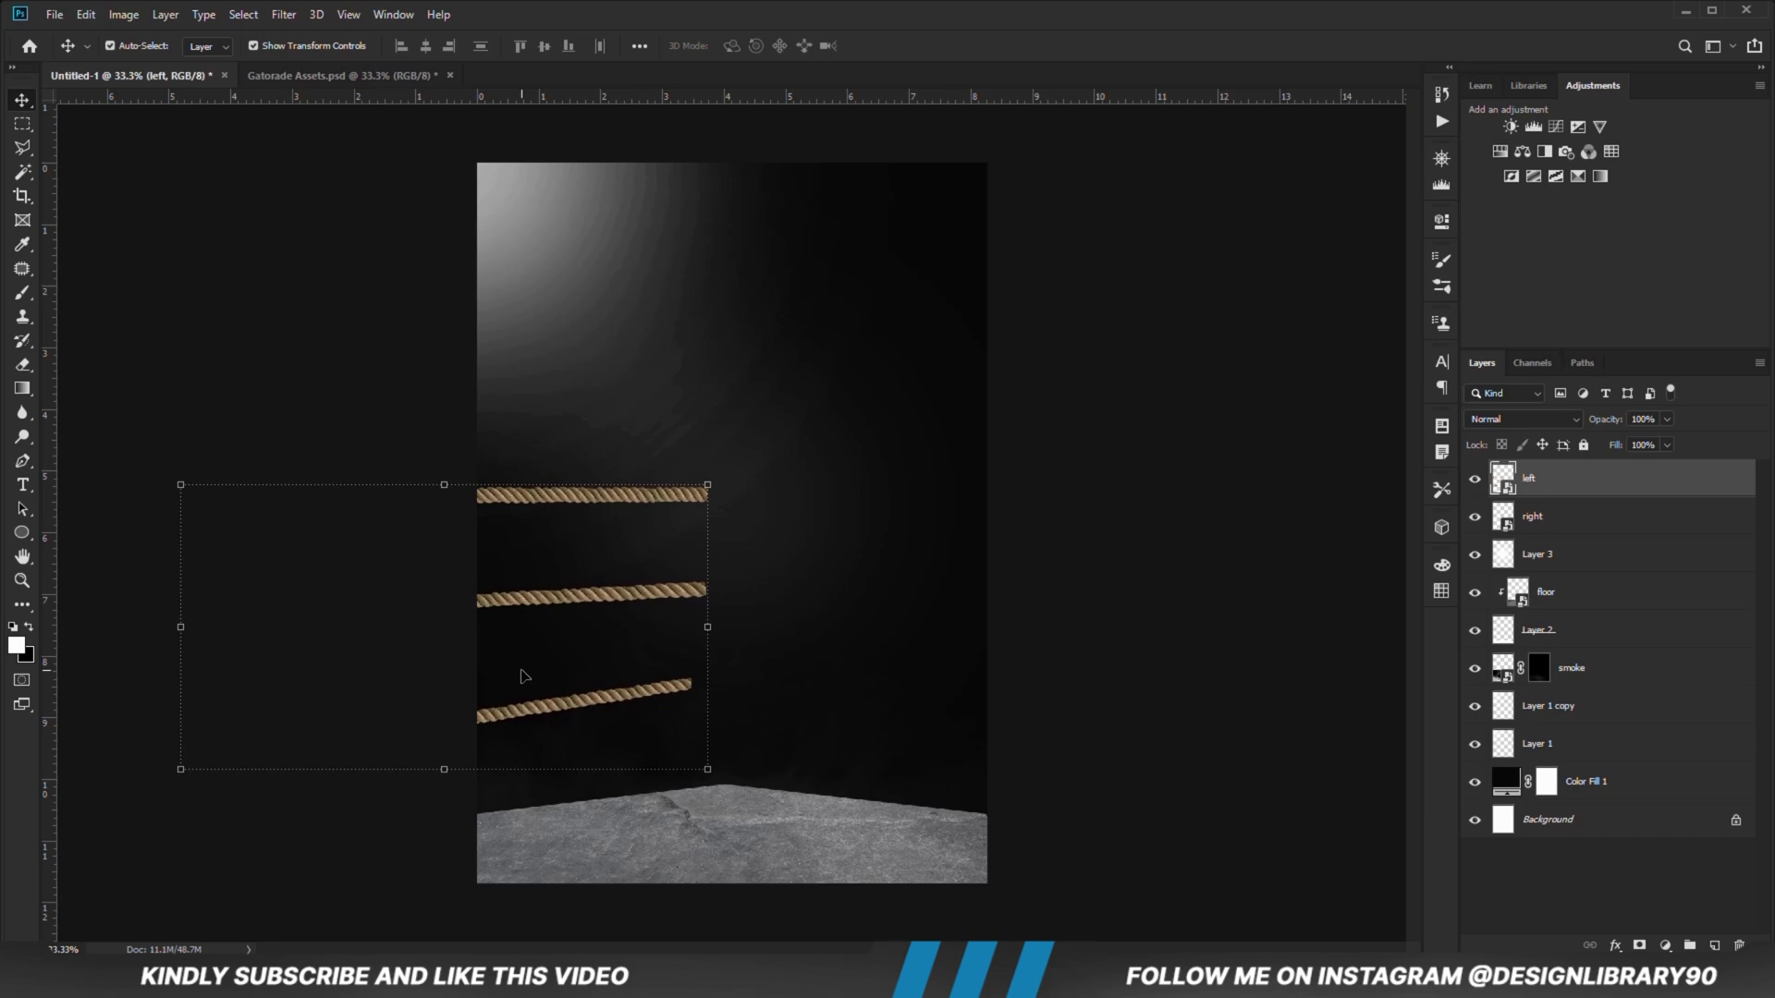
left_click(1616, 519)
left_click_drag(1285, 623, 999, 628)
key("Return")
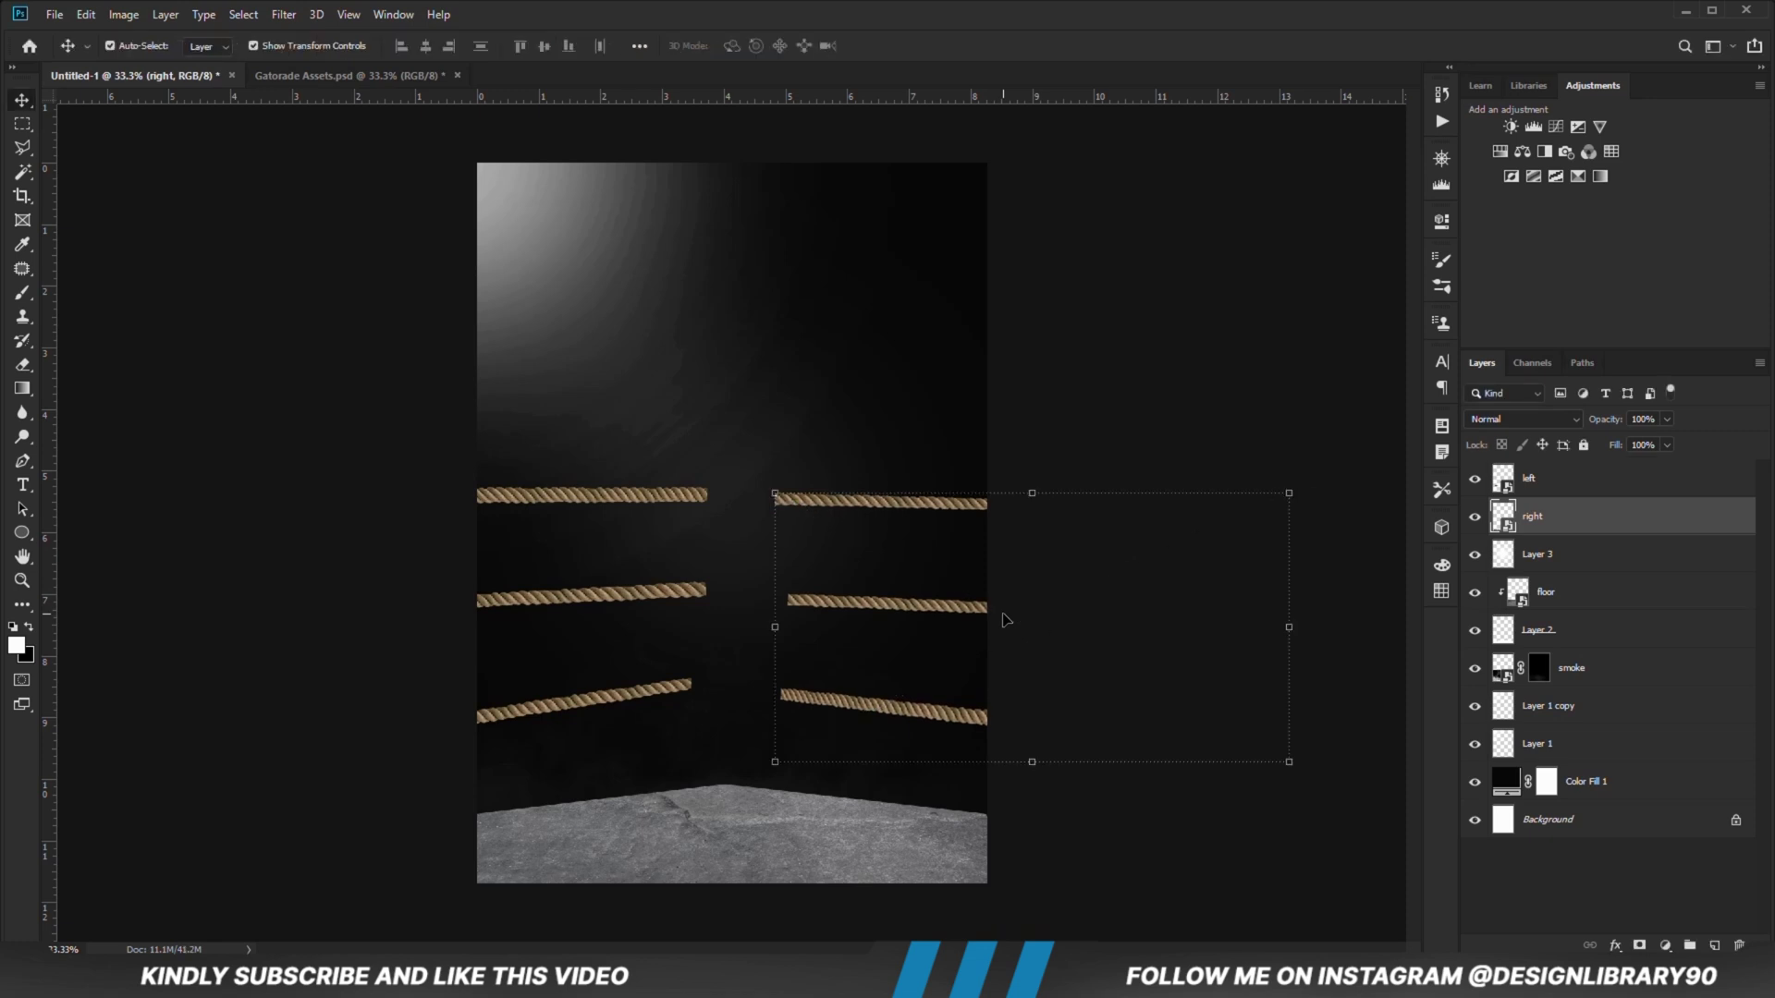
left_click(1086, 448)
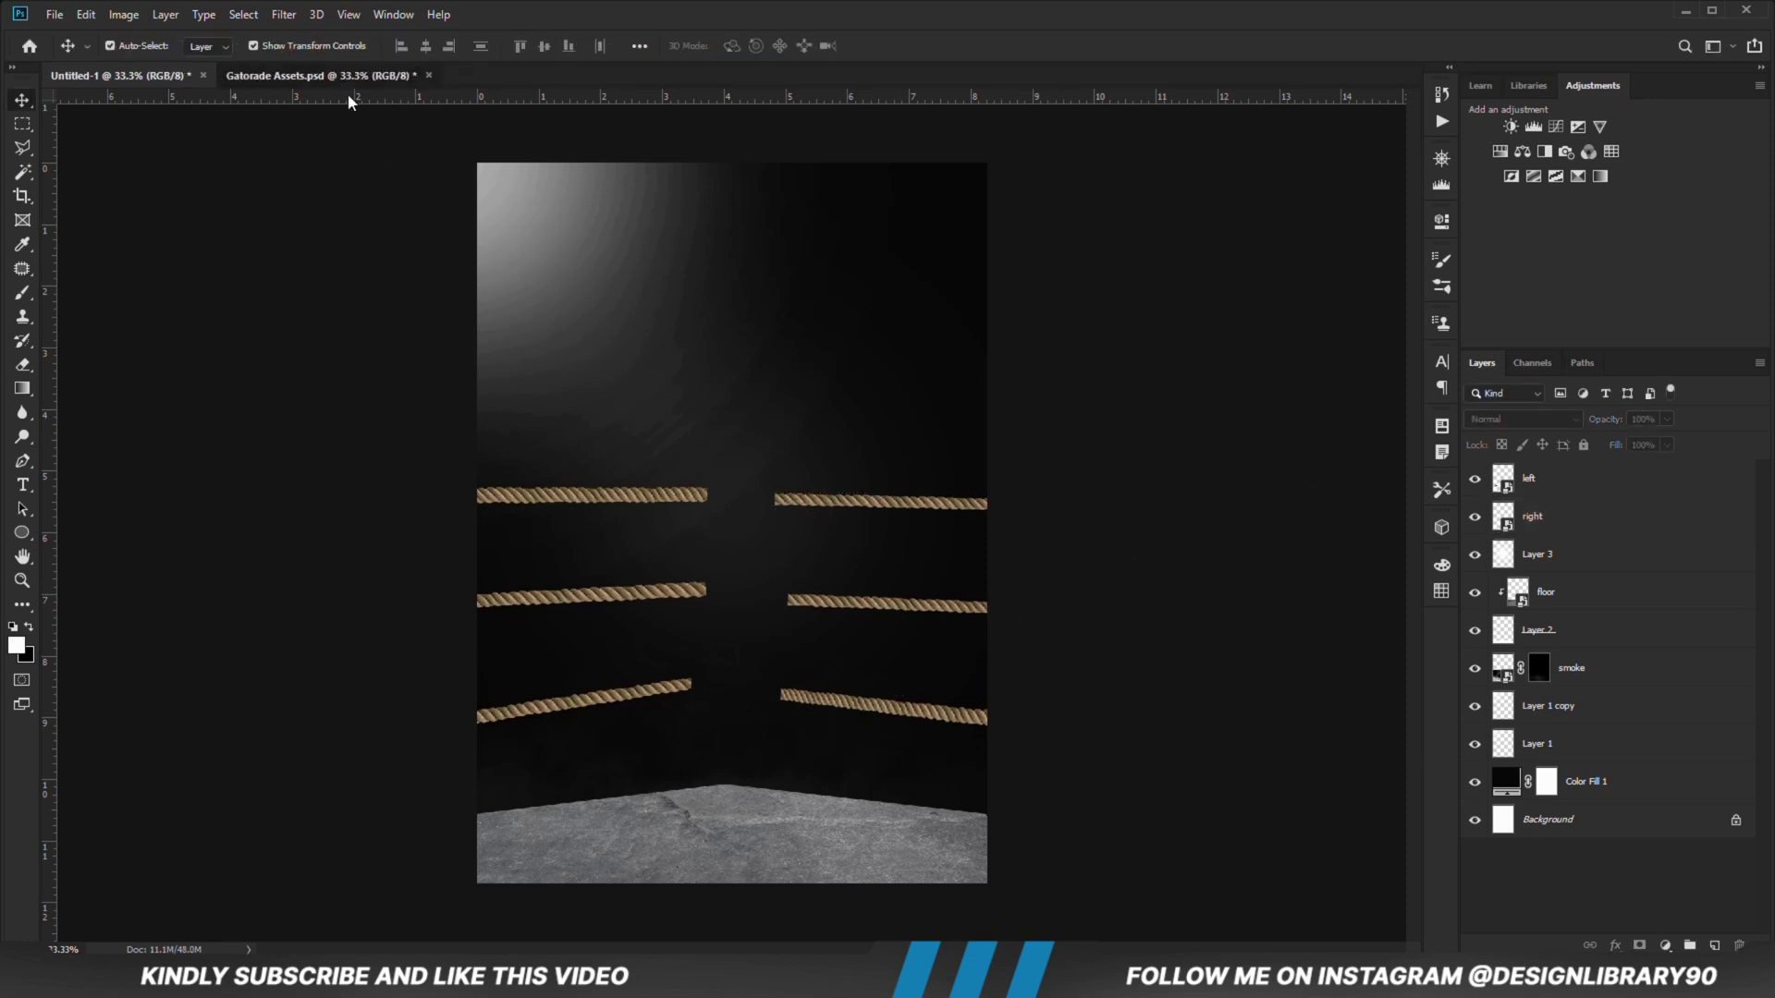
Step: Bring the Gatorade bottle layer from Gatorade Assets.psd into the Untitled-1 document
left_click(351, 75)
left_click_drag(698, 459, 688, 461)
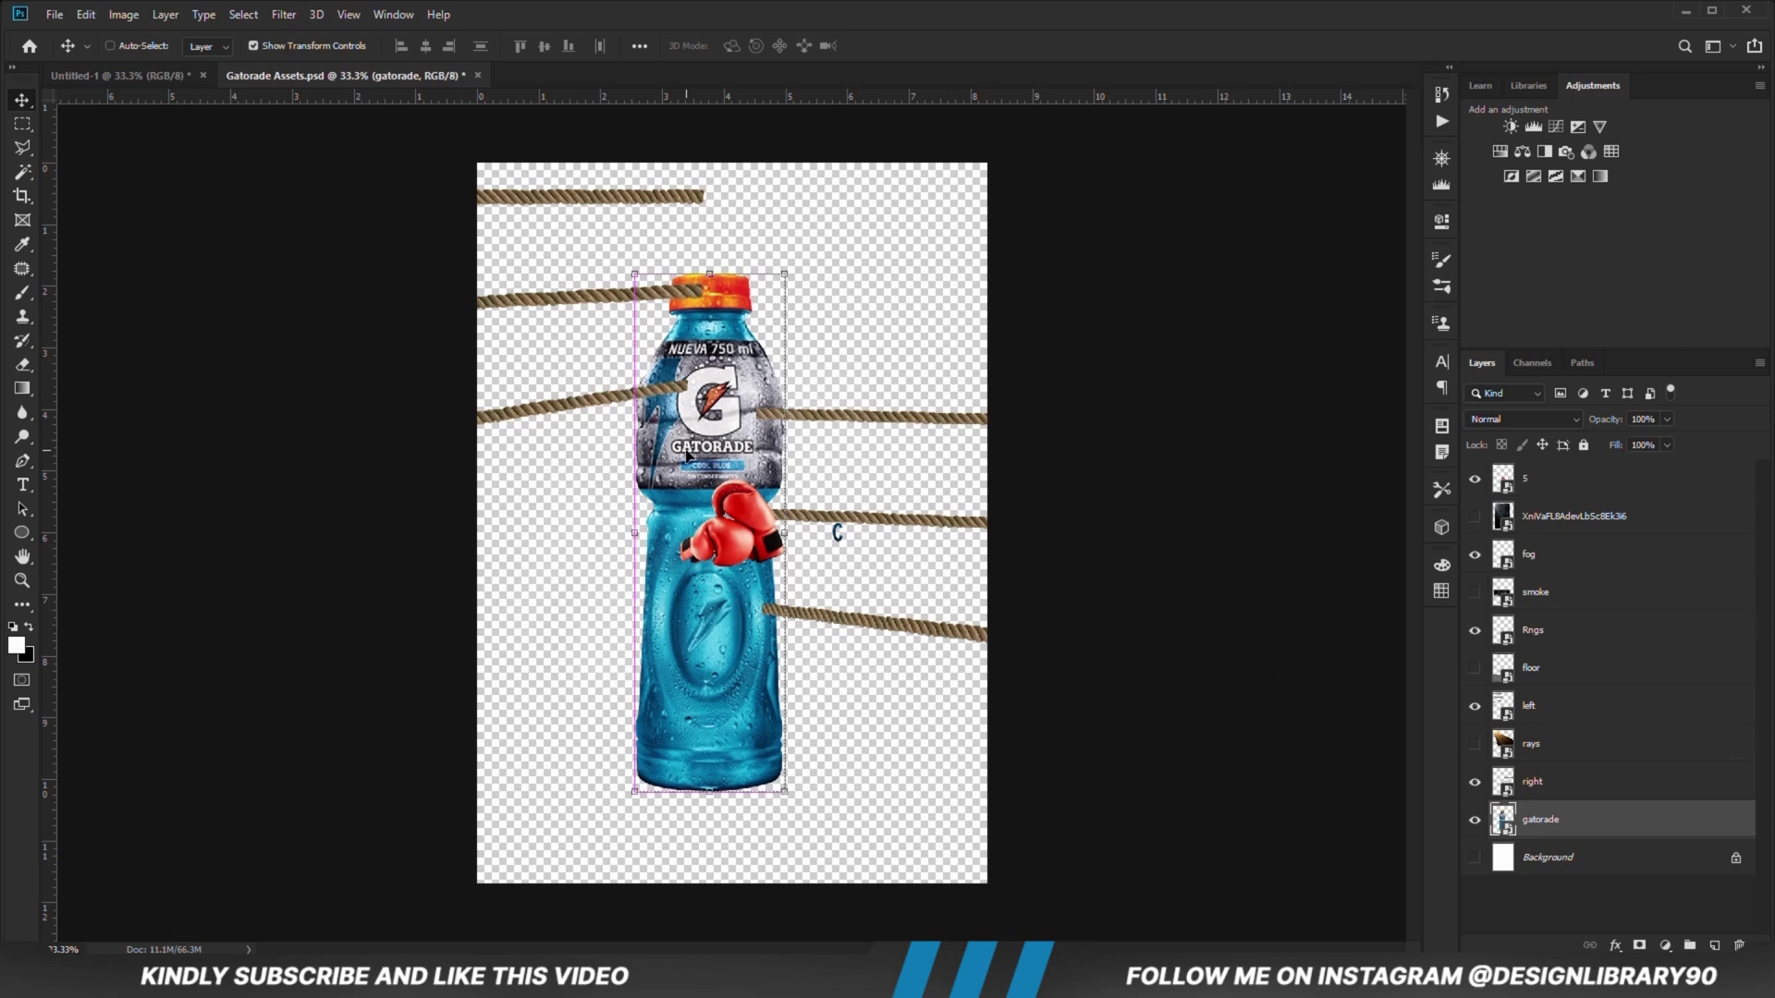
left_click_drag(136, 89, 758, 611)
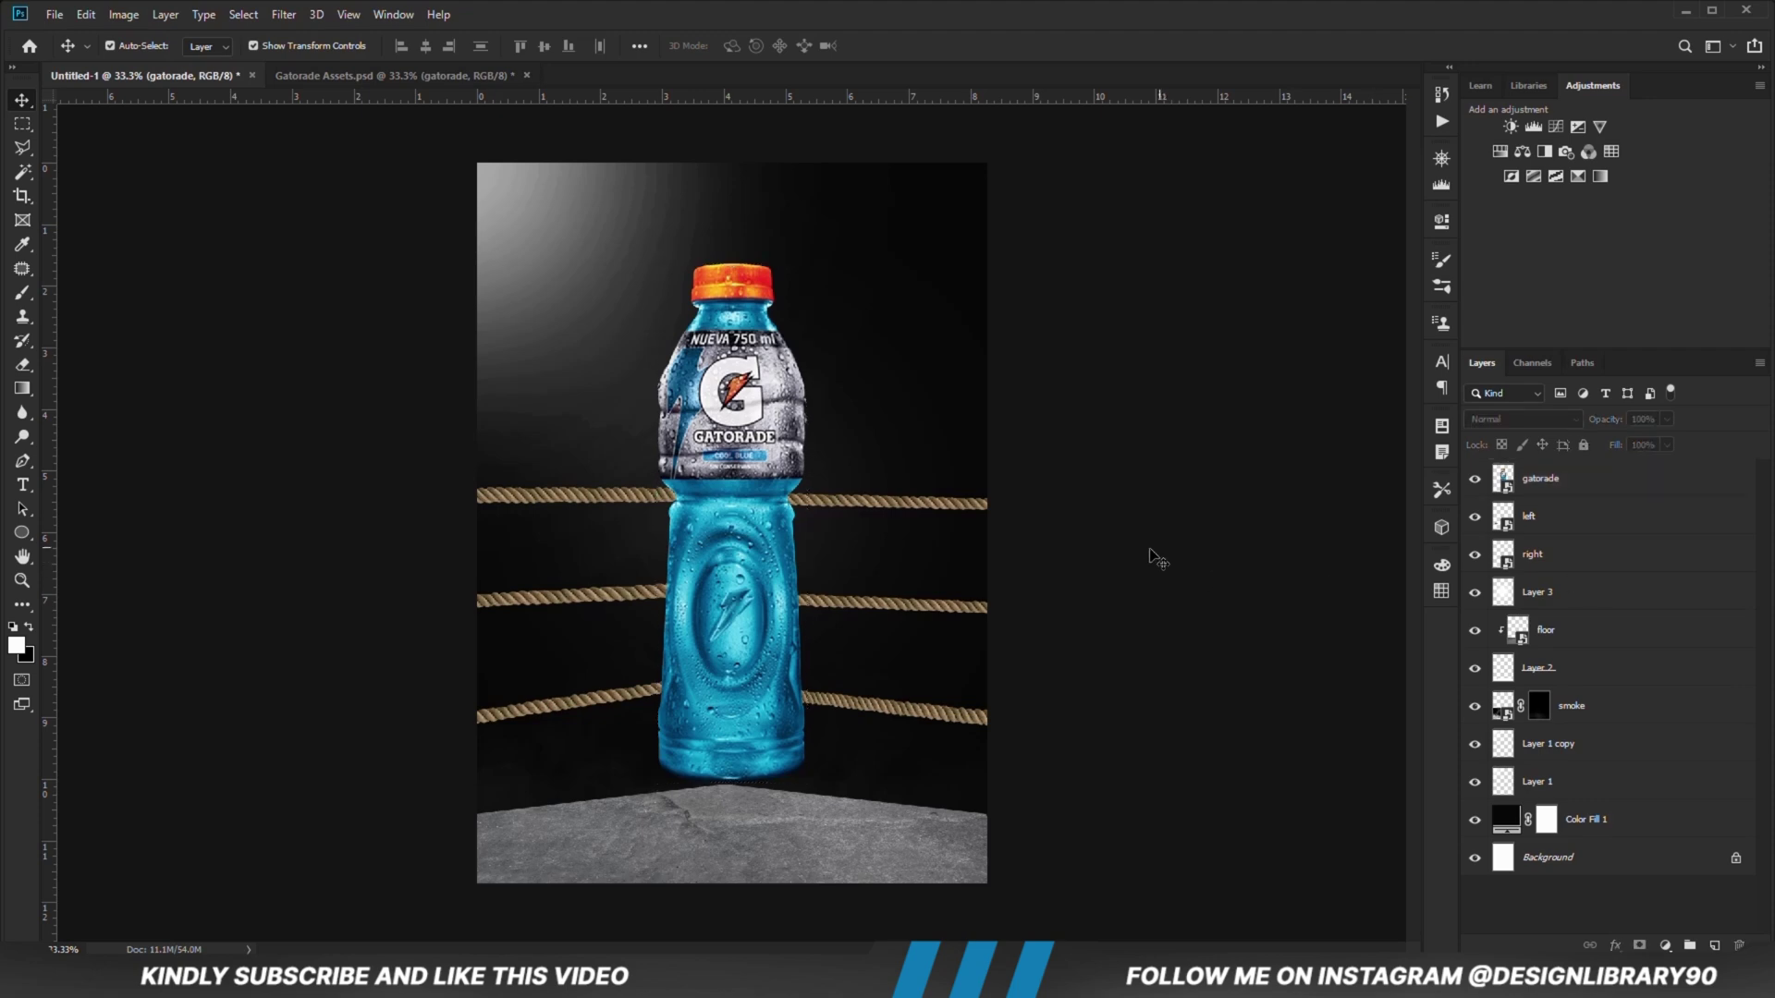
Step: Position the bottle centrally so its base stands on the floor, nudge it slightly up, and deselect the layer
left_click_drag(707, 454, 706, 493)
left_click_drag(712, 563, 726, 572)
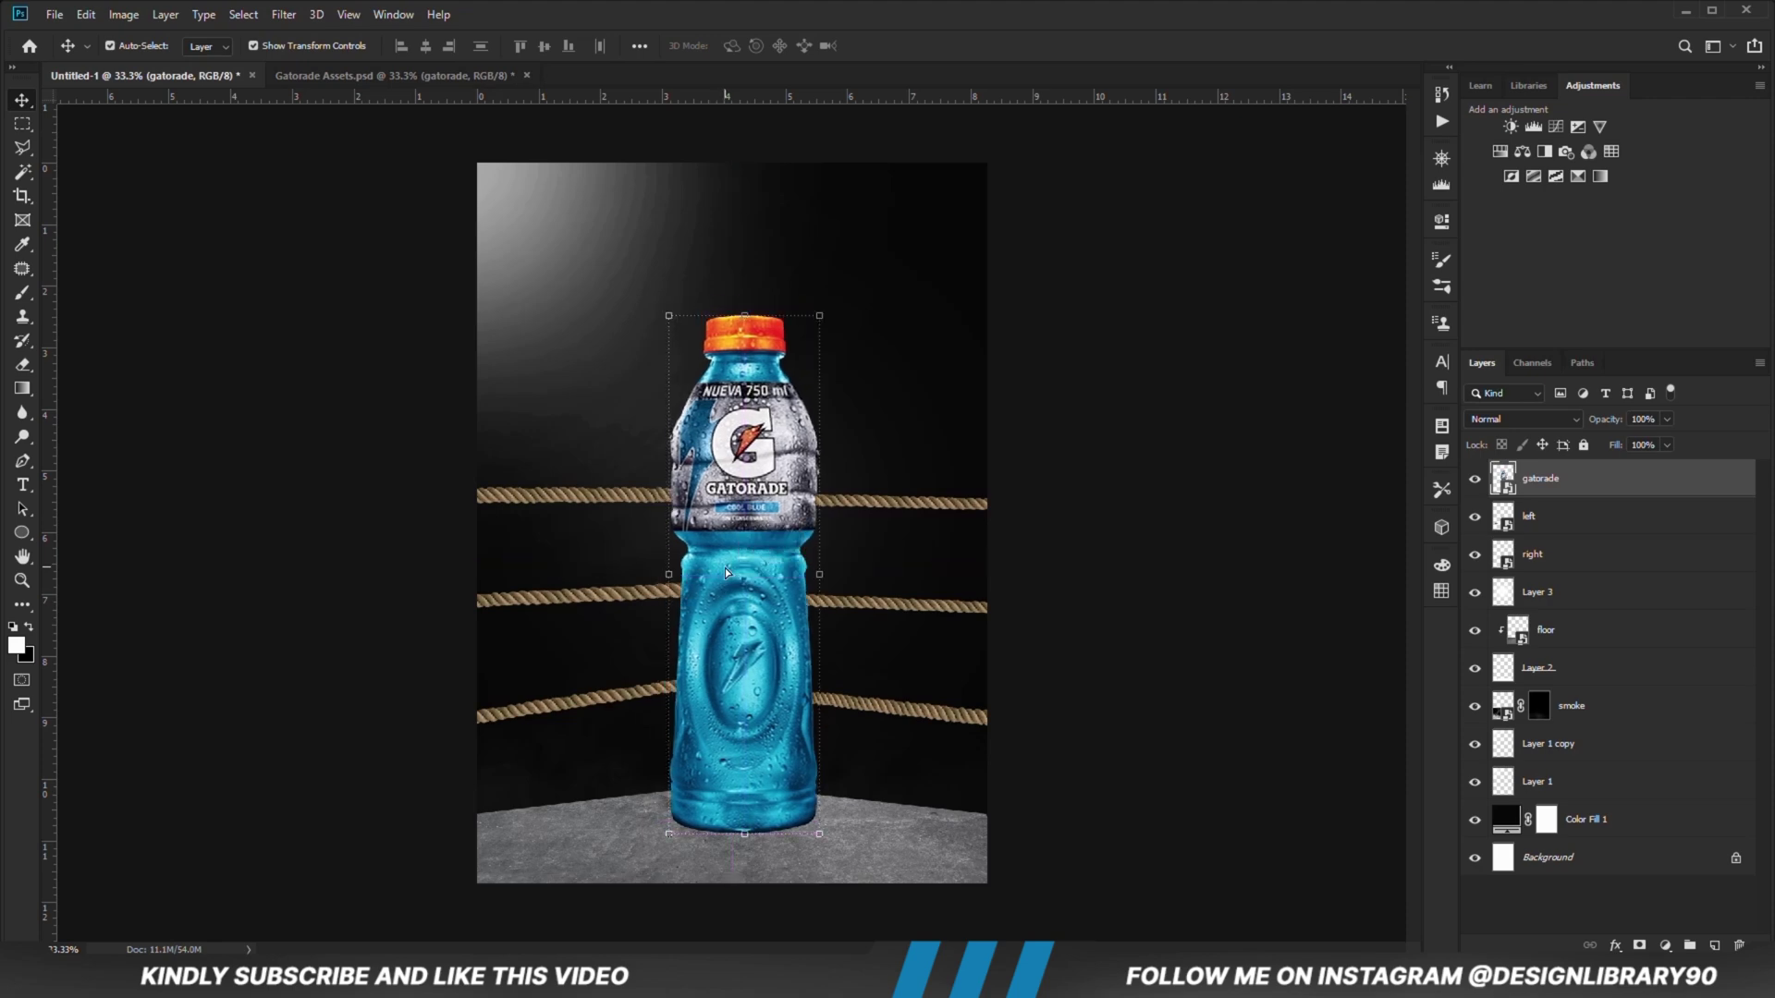
key("Up")
key("Up")
key("Up")
key("Up")
key("Up")
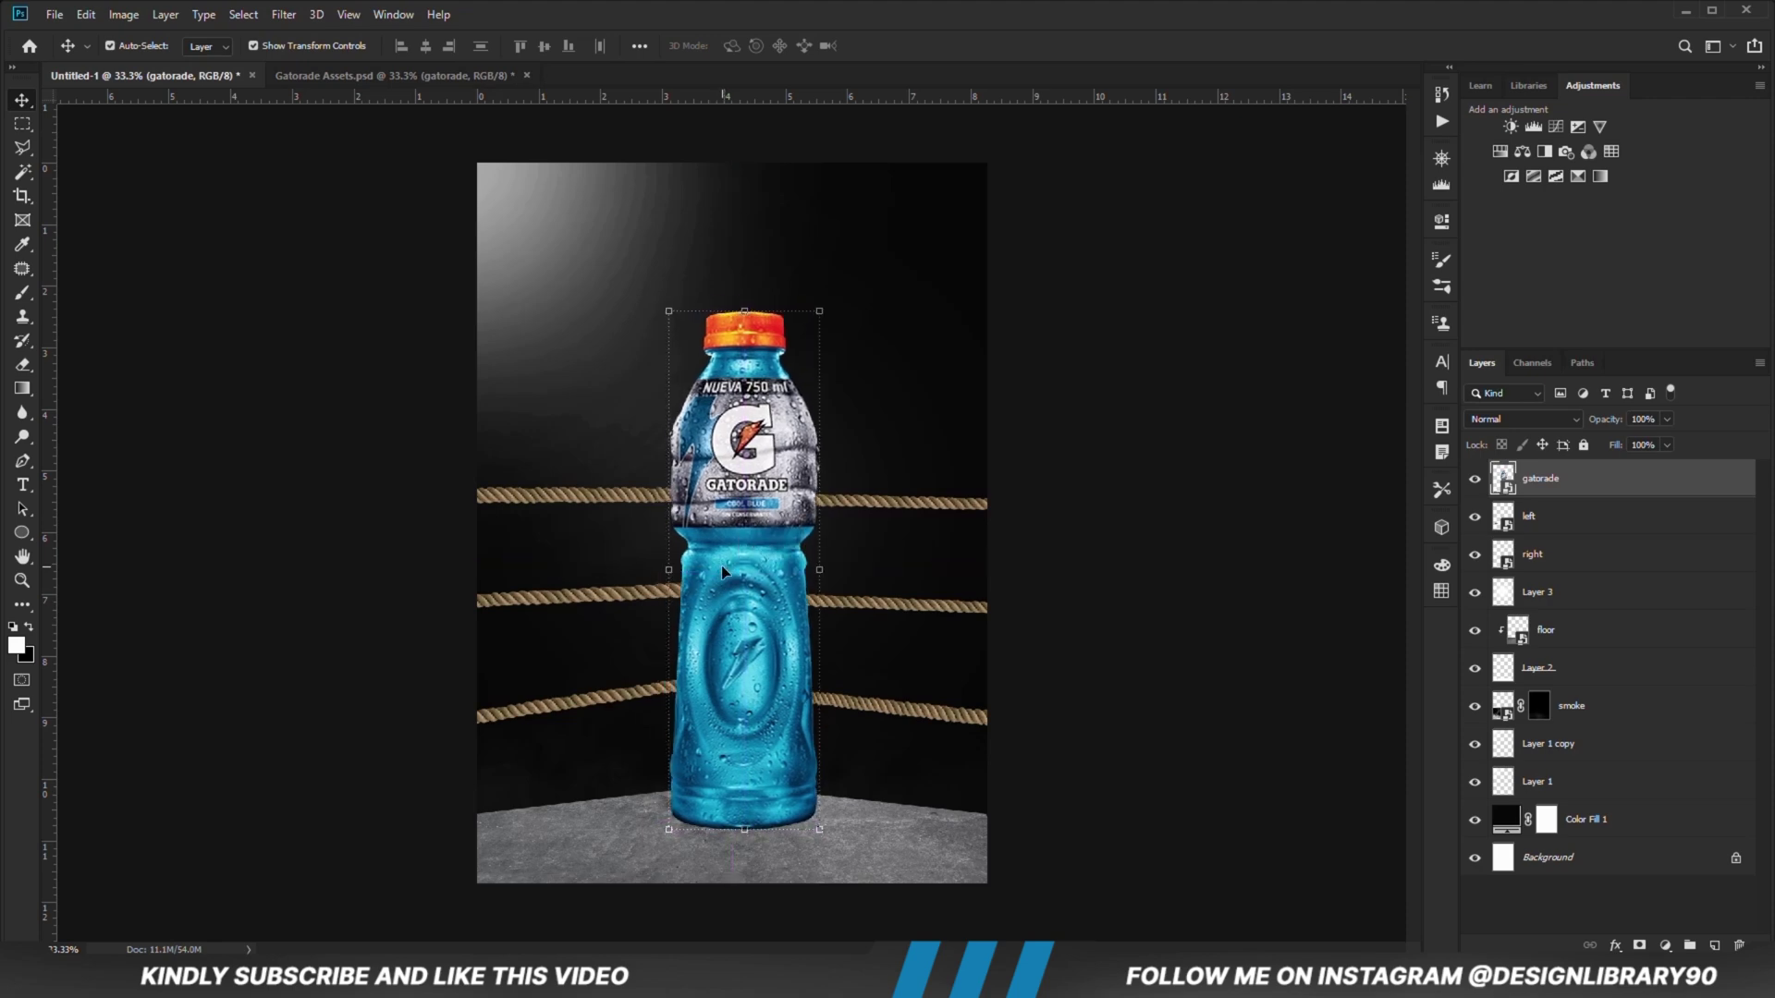
left_click(1214, 494)
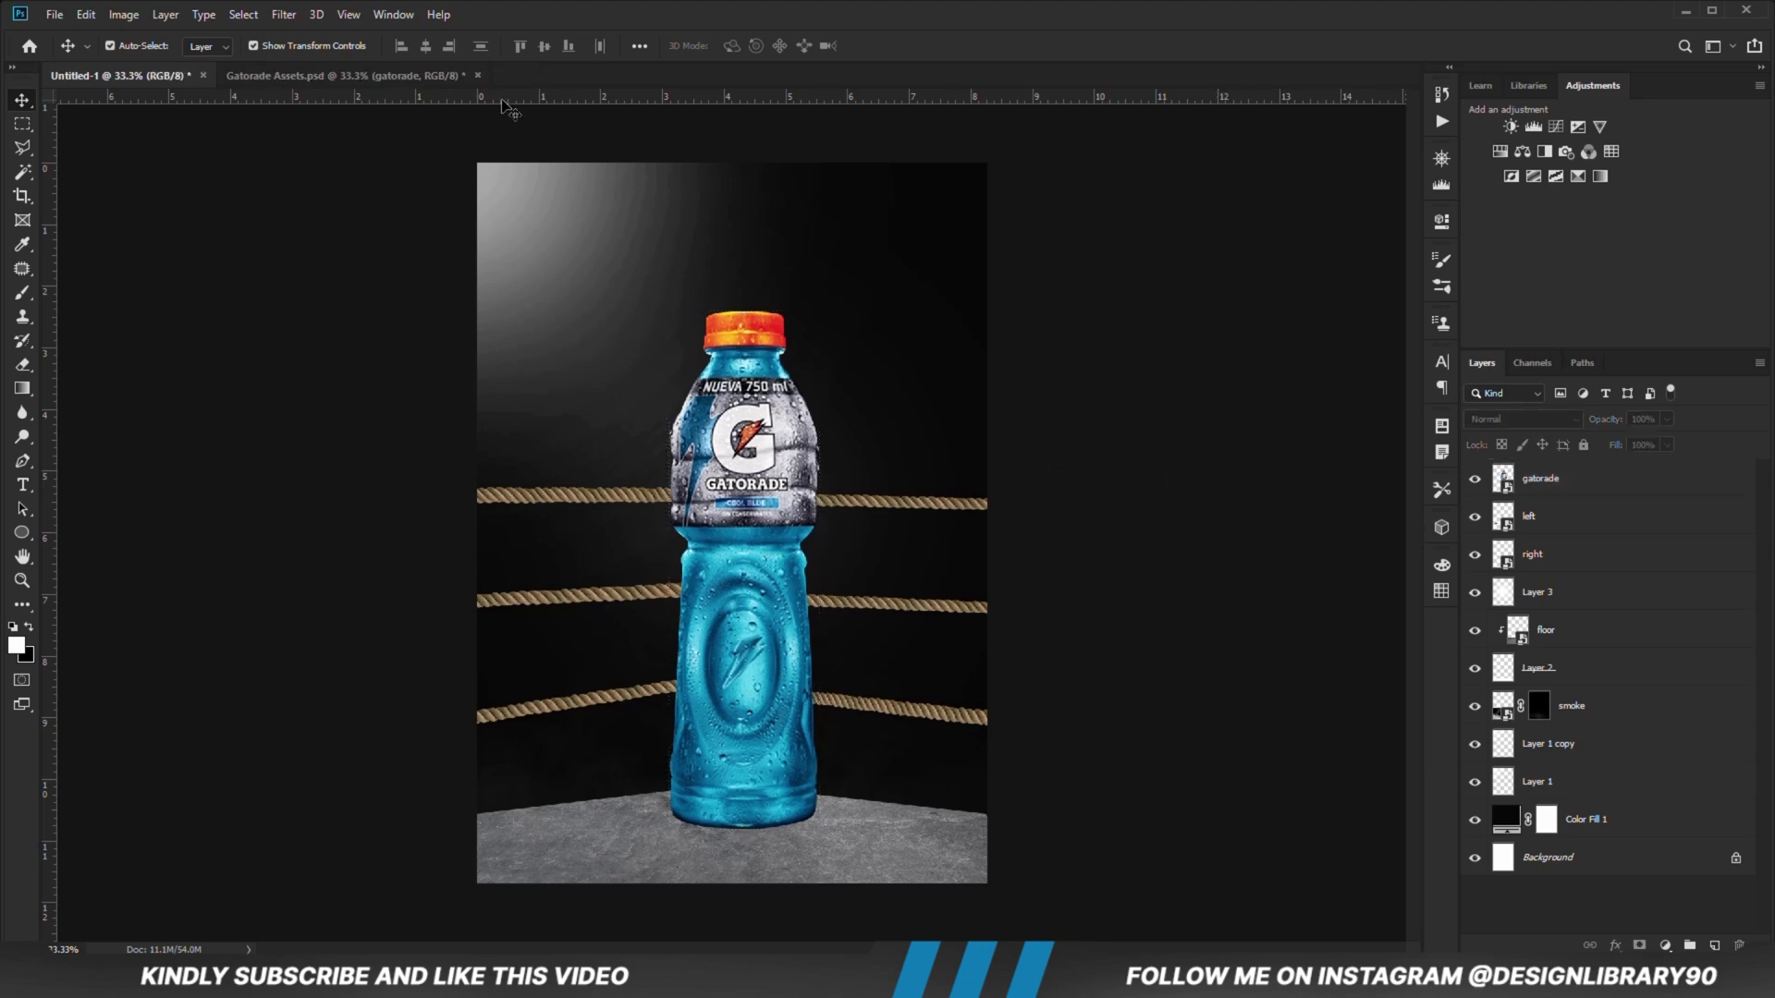
Step: Bring the boxing gloves layer from Gatorade Assets.psd into Untitled-1 and place it on the floor to the left of the bottle
left_click(400, 82)
left_click_drag(748, 549, 722, 563)
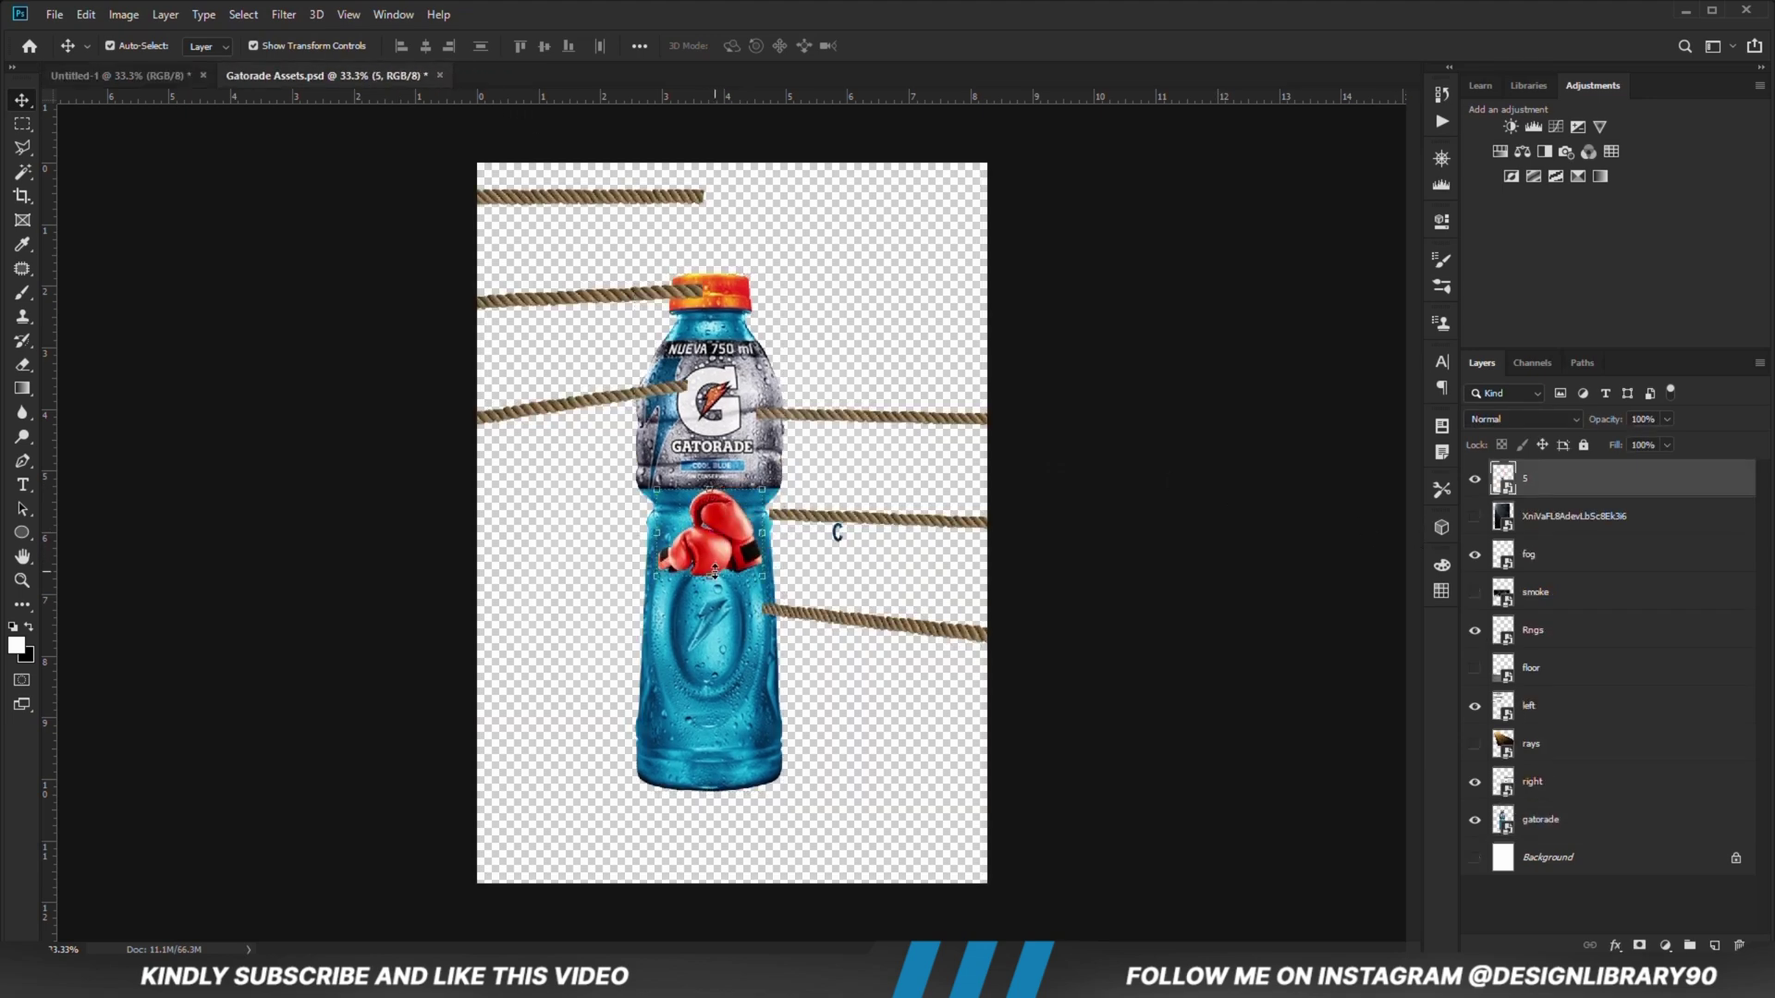
left_click(139, 75)
left_click_drag(787, 529, 622, 806)
Step: Nudge the boxing gloves slightly up and left on the floor, and deselect the layer
key("shift+Up")
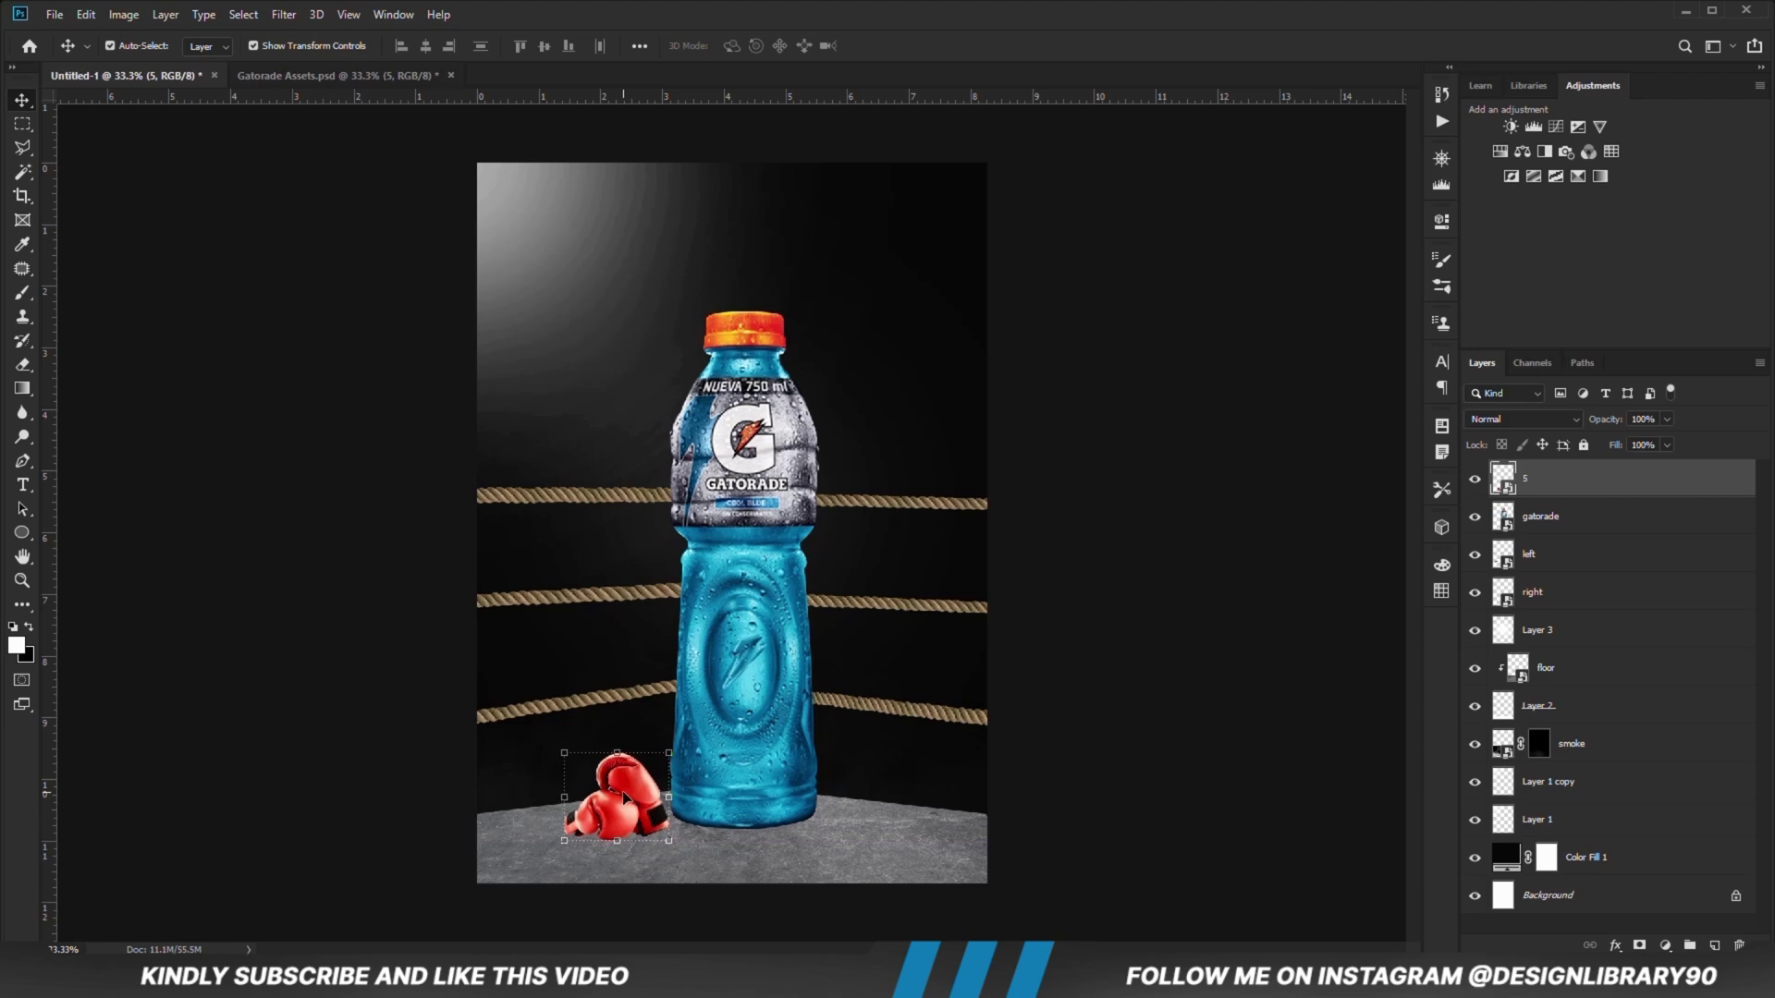
key("shift+Left")
key("shift+Left")
key("shift+Up")
key("shift+Up")
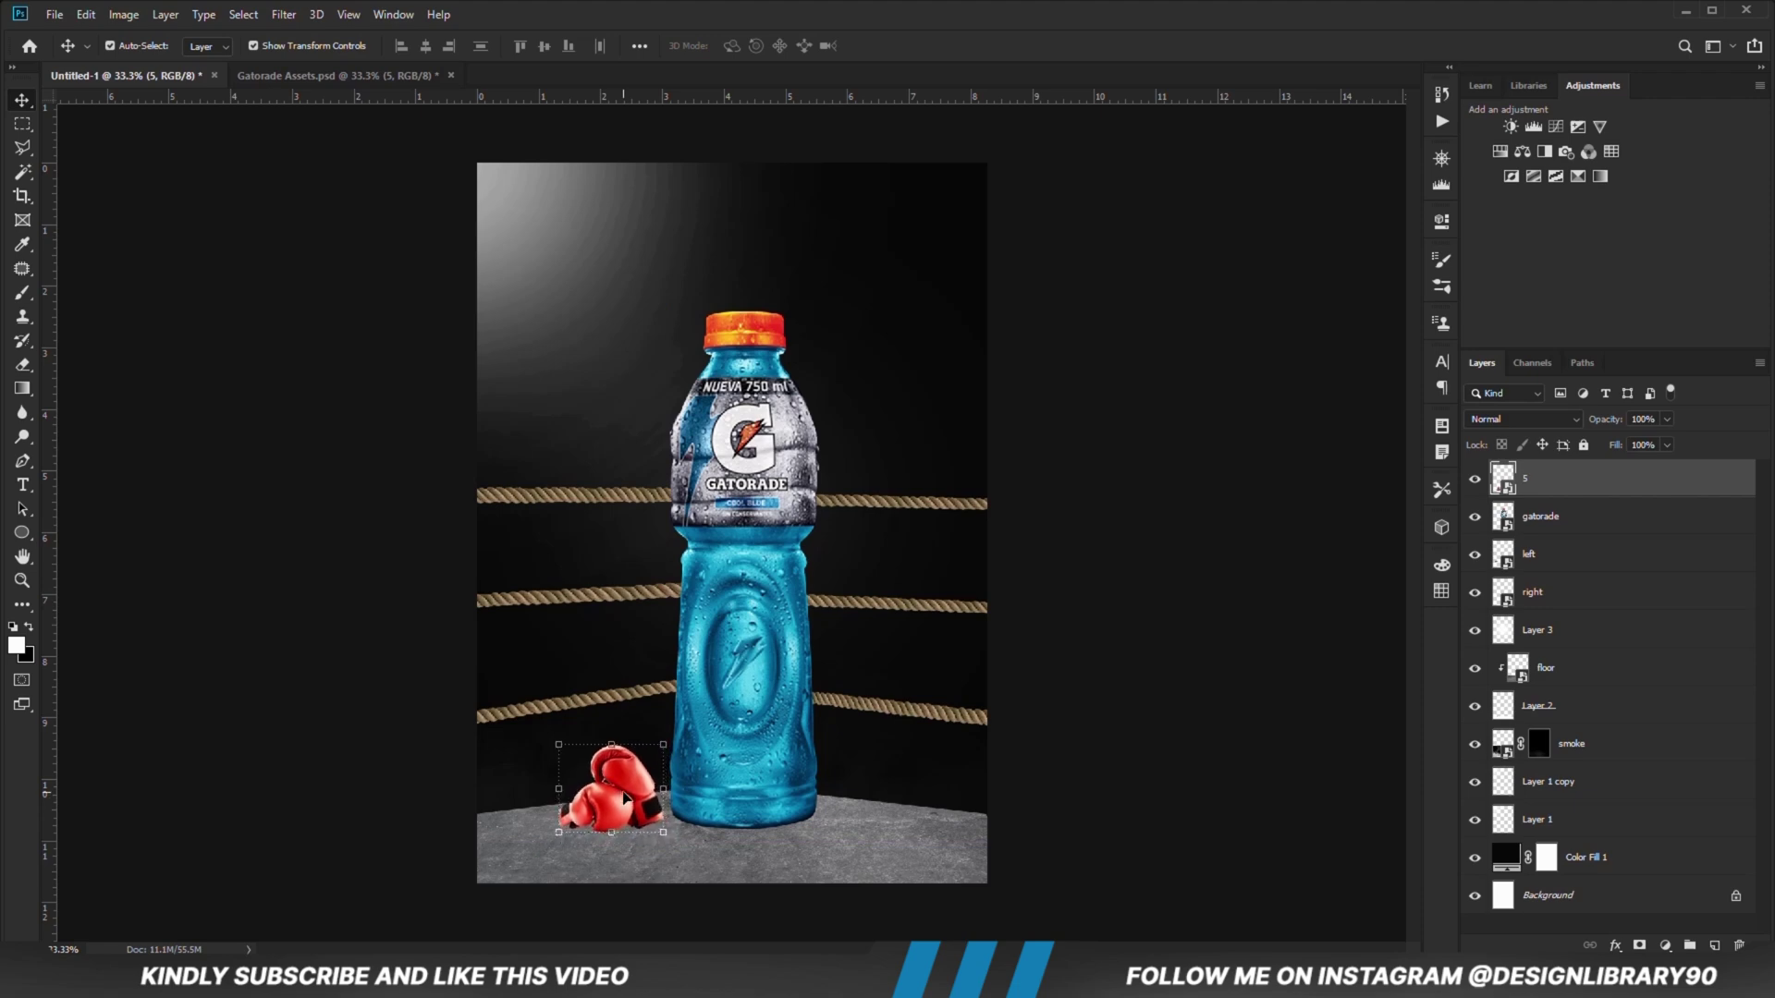
left_click(1160, 685)
Step: Bring the small blue ring layer (Rngs) from Gatorade Assets.psd into the Untitled-1 document
left_click(296, 77)
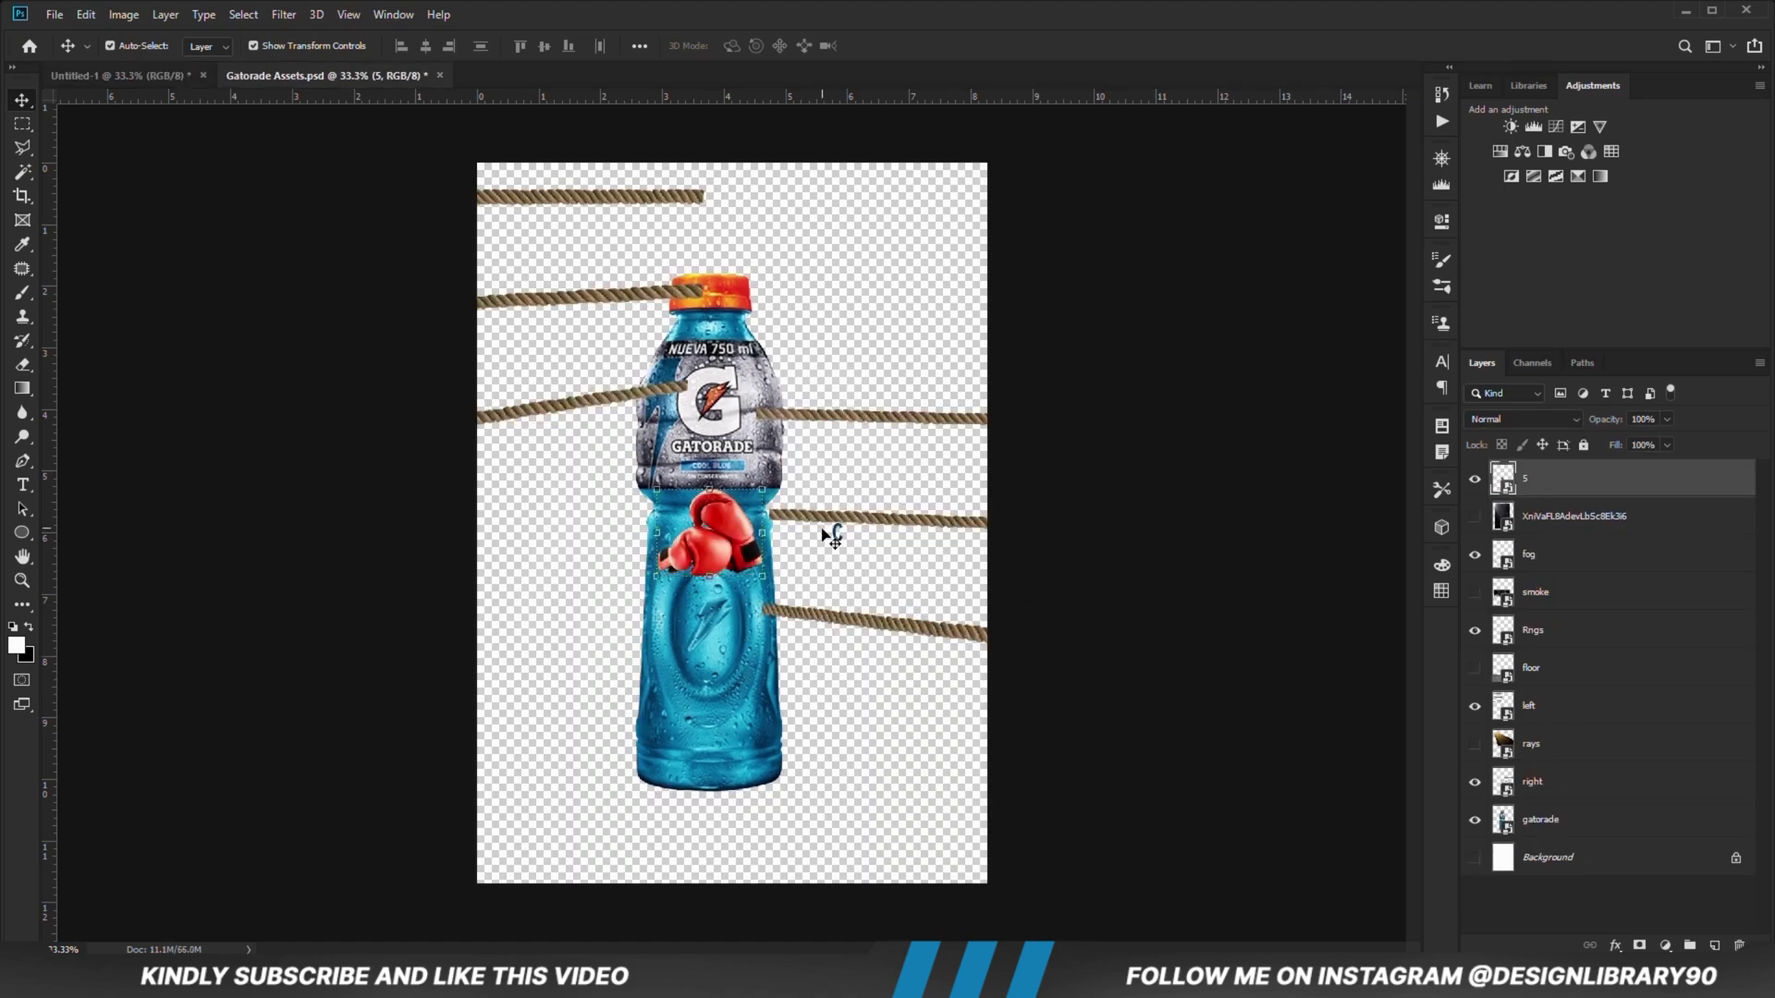
left_click(835, 536)
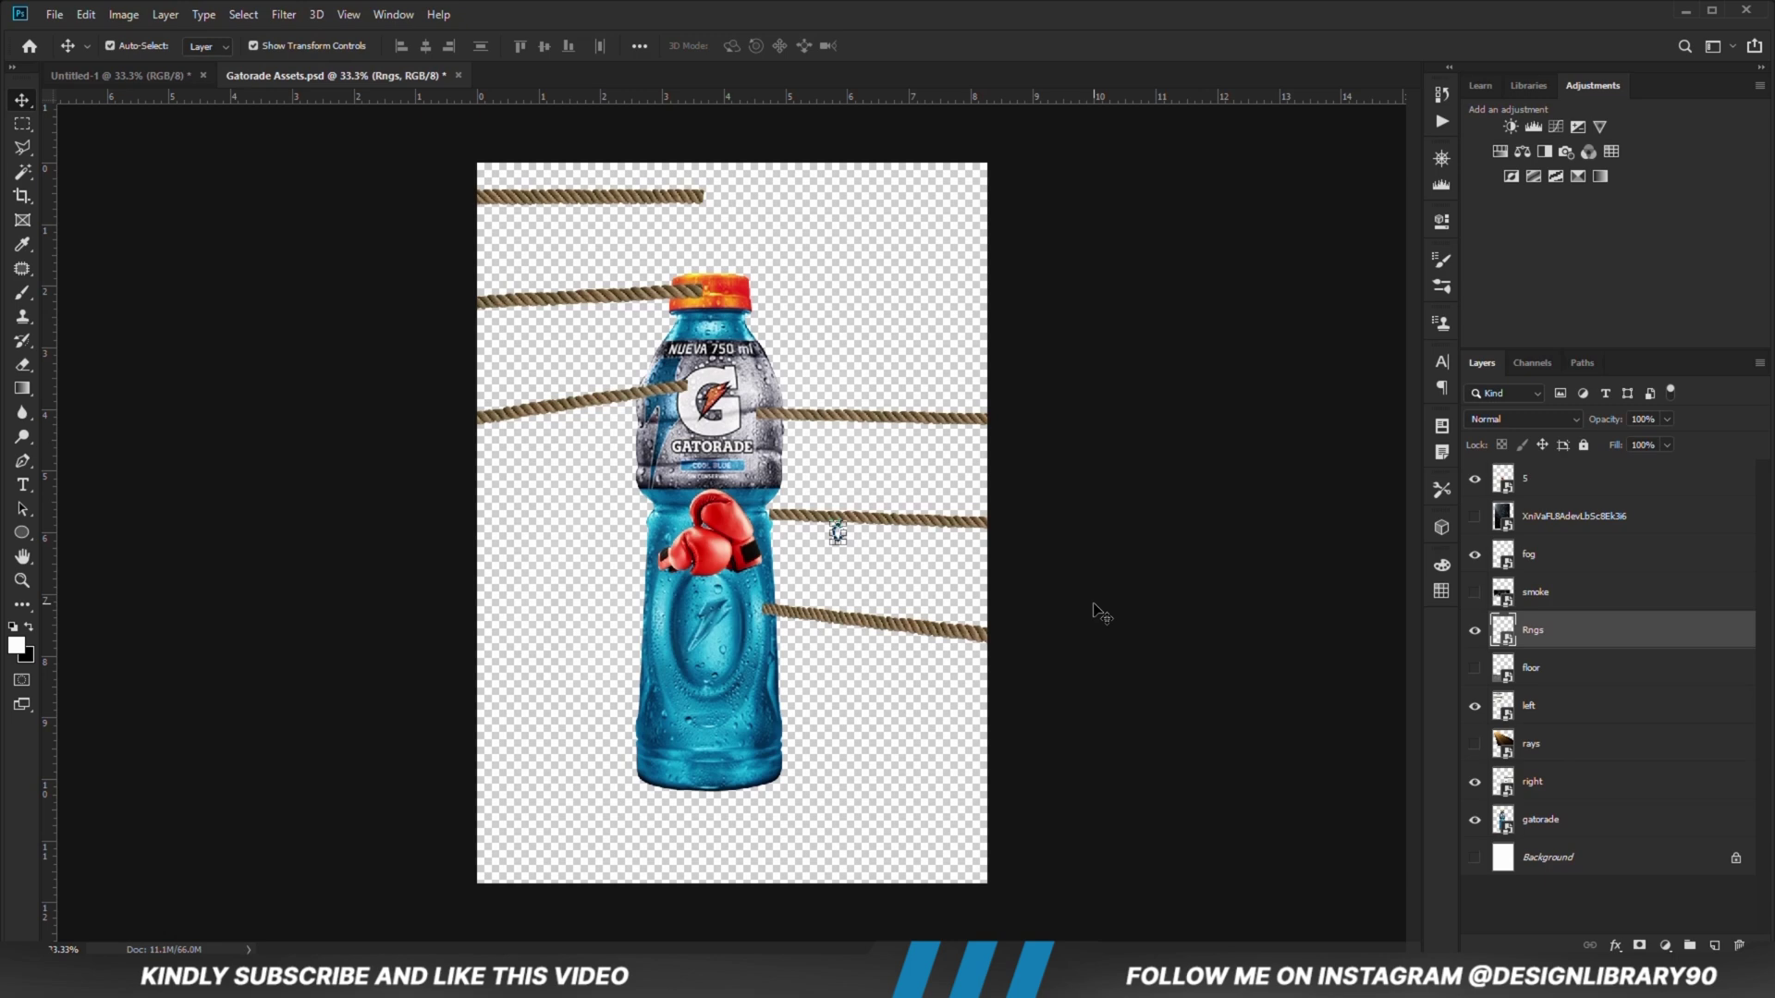
left_click_drag(222, 203, 573, 763)
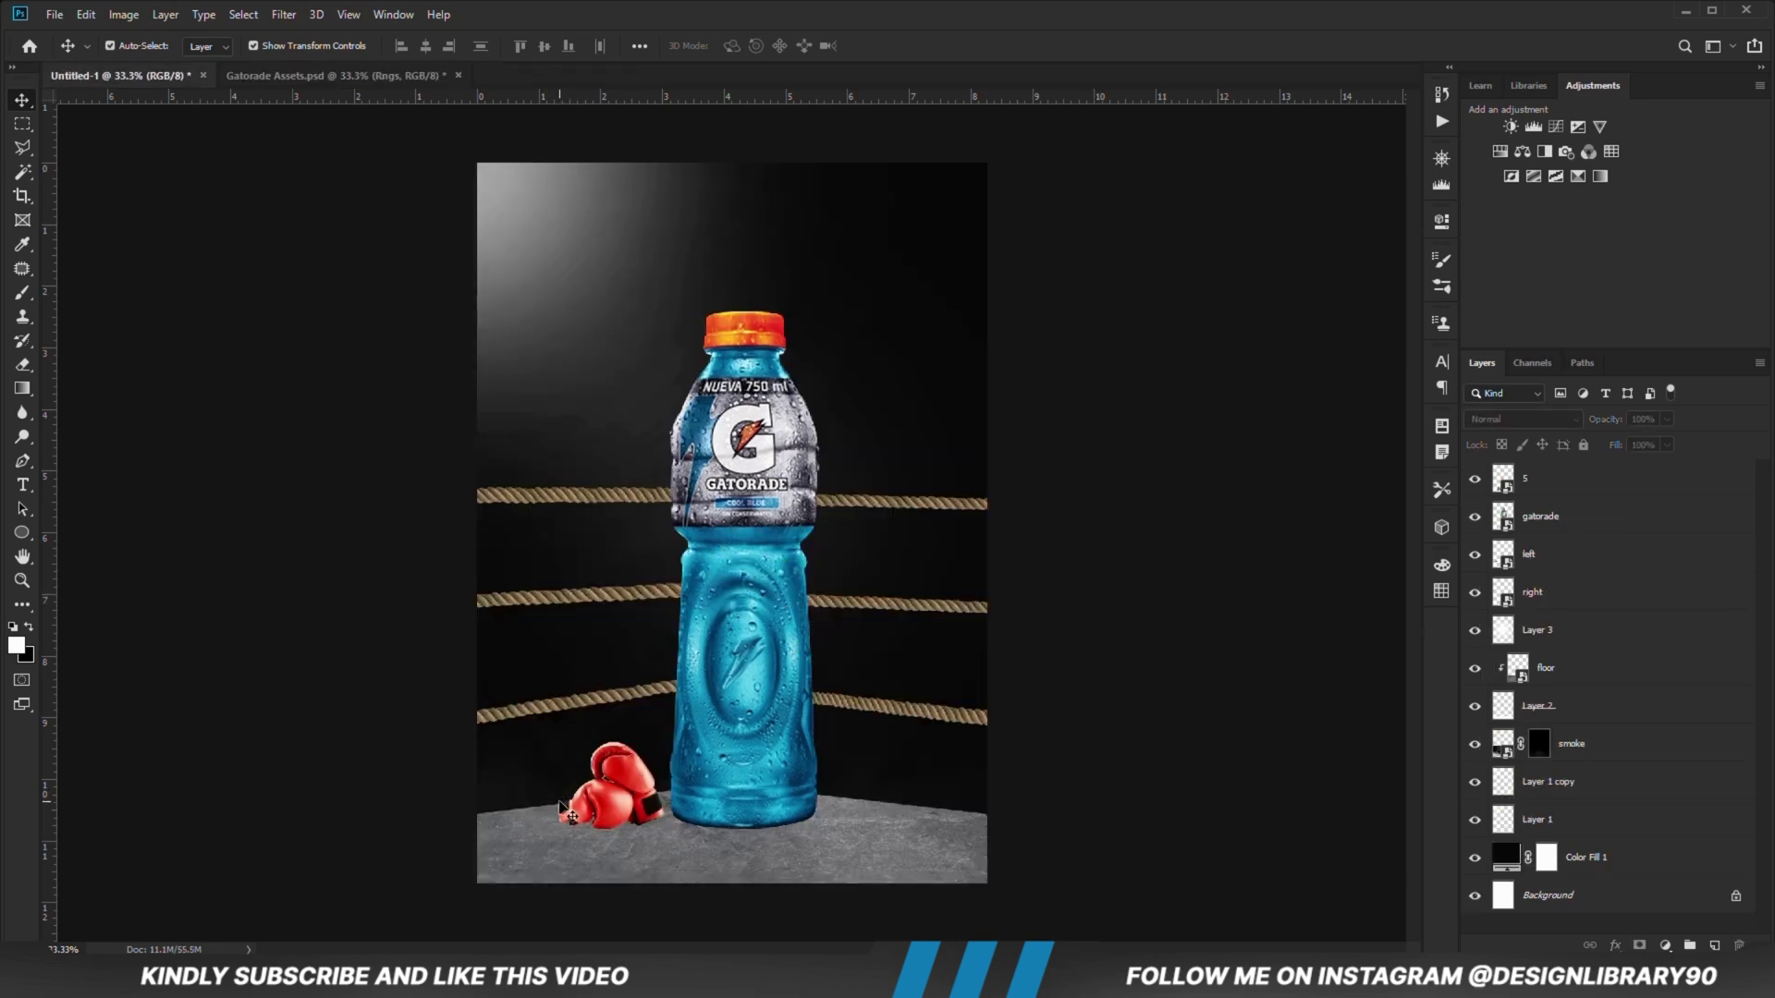
left_click_drag(561, 813, 564, 812)
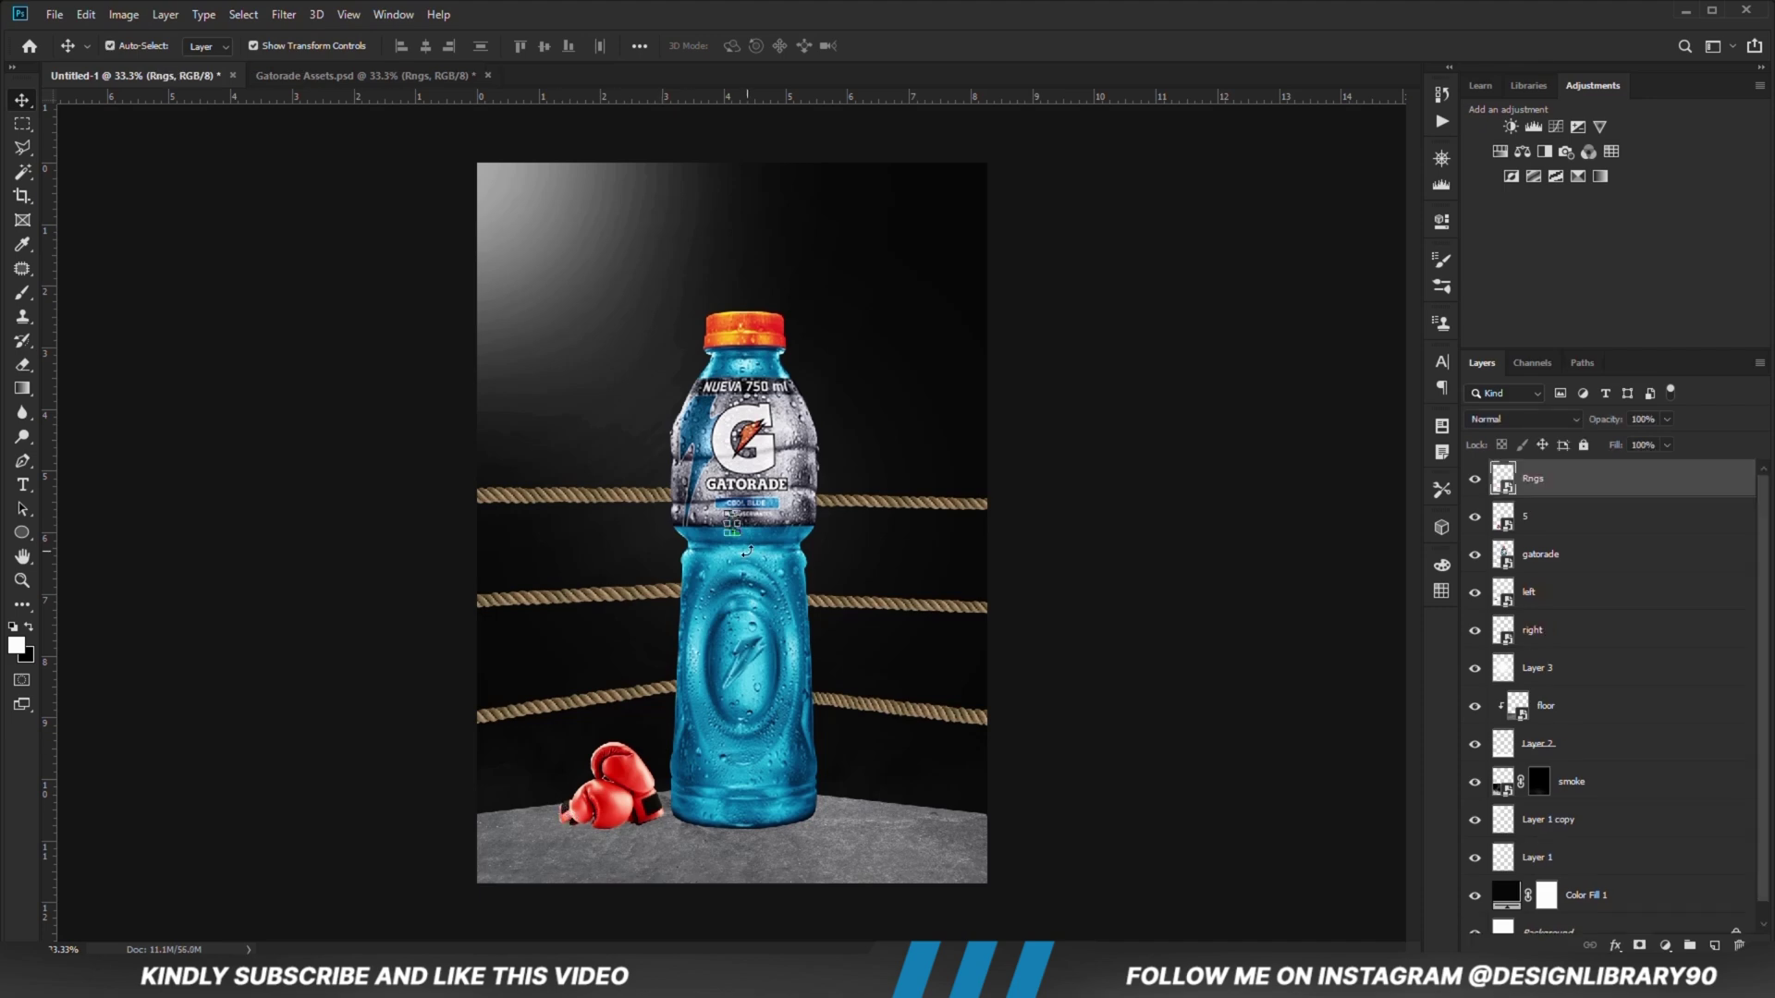
Step: Move the blue ring from the bottle's label to the right part of the floor's back edge
key("ctrl+plus")
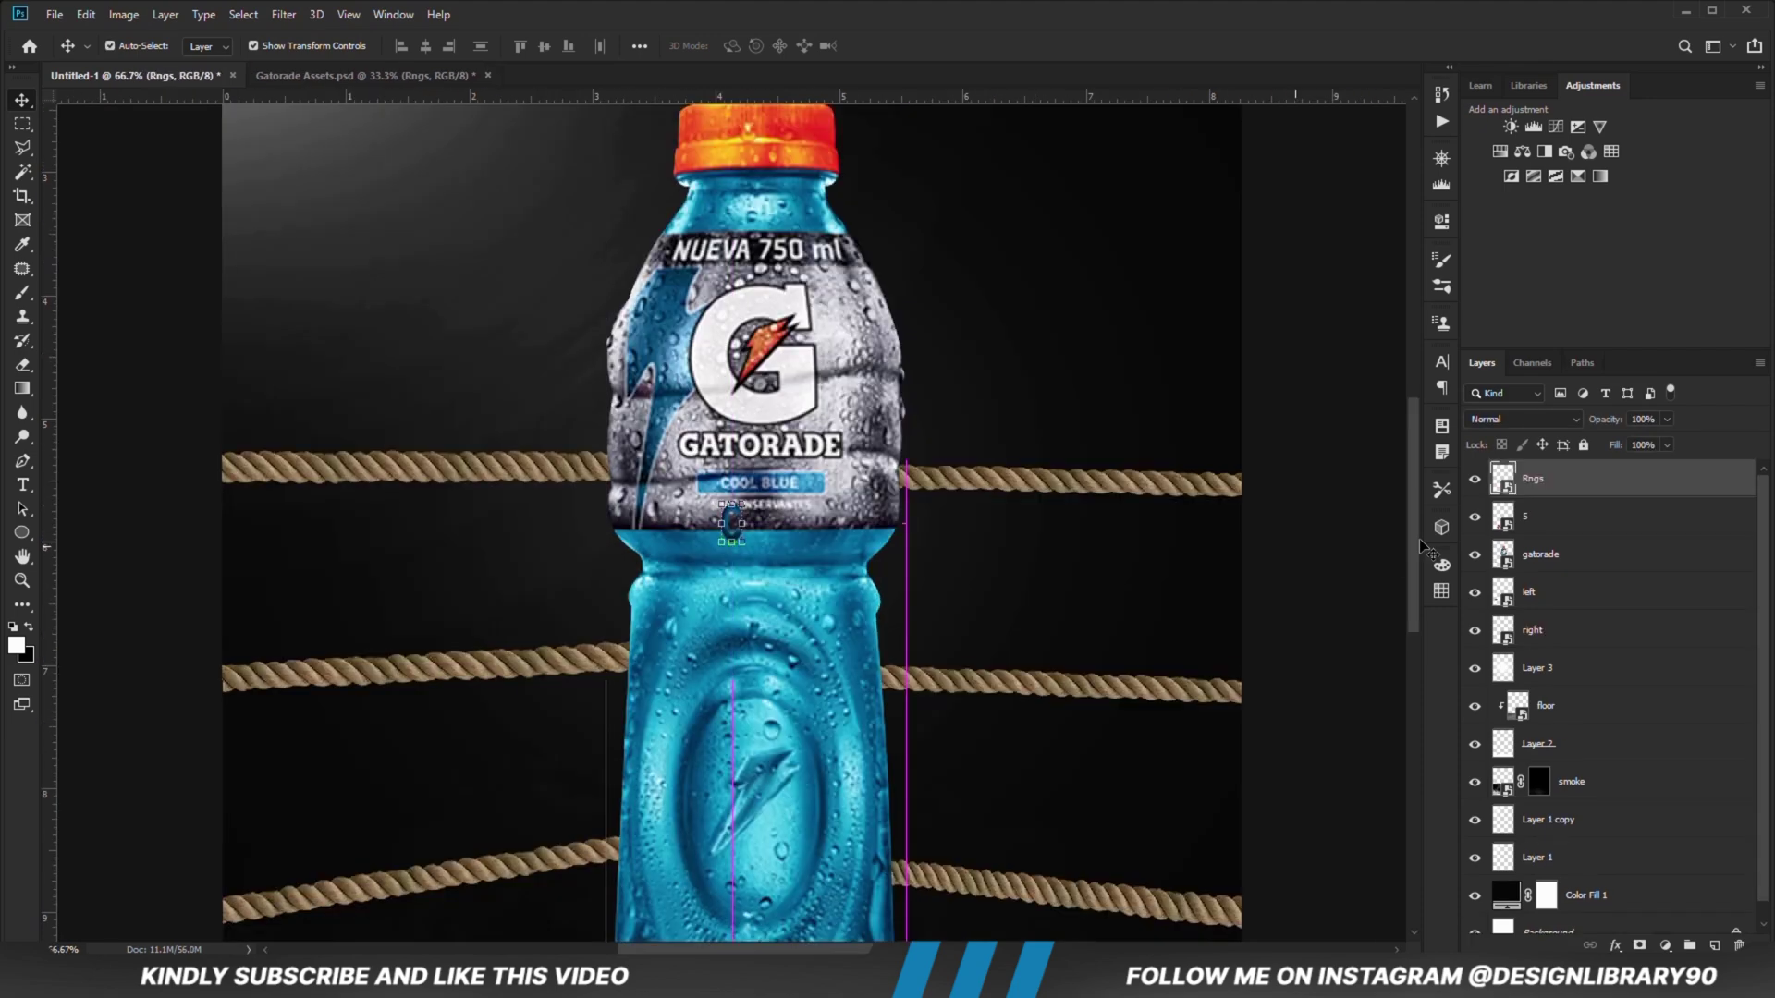
scroll(724, 354, "down", 2)
key("ctrl+t")
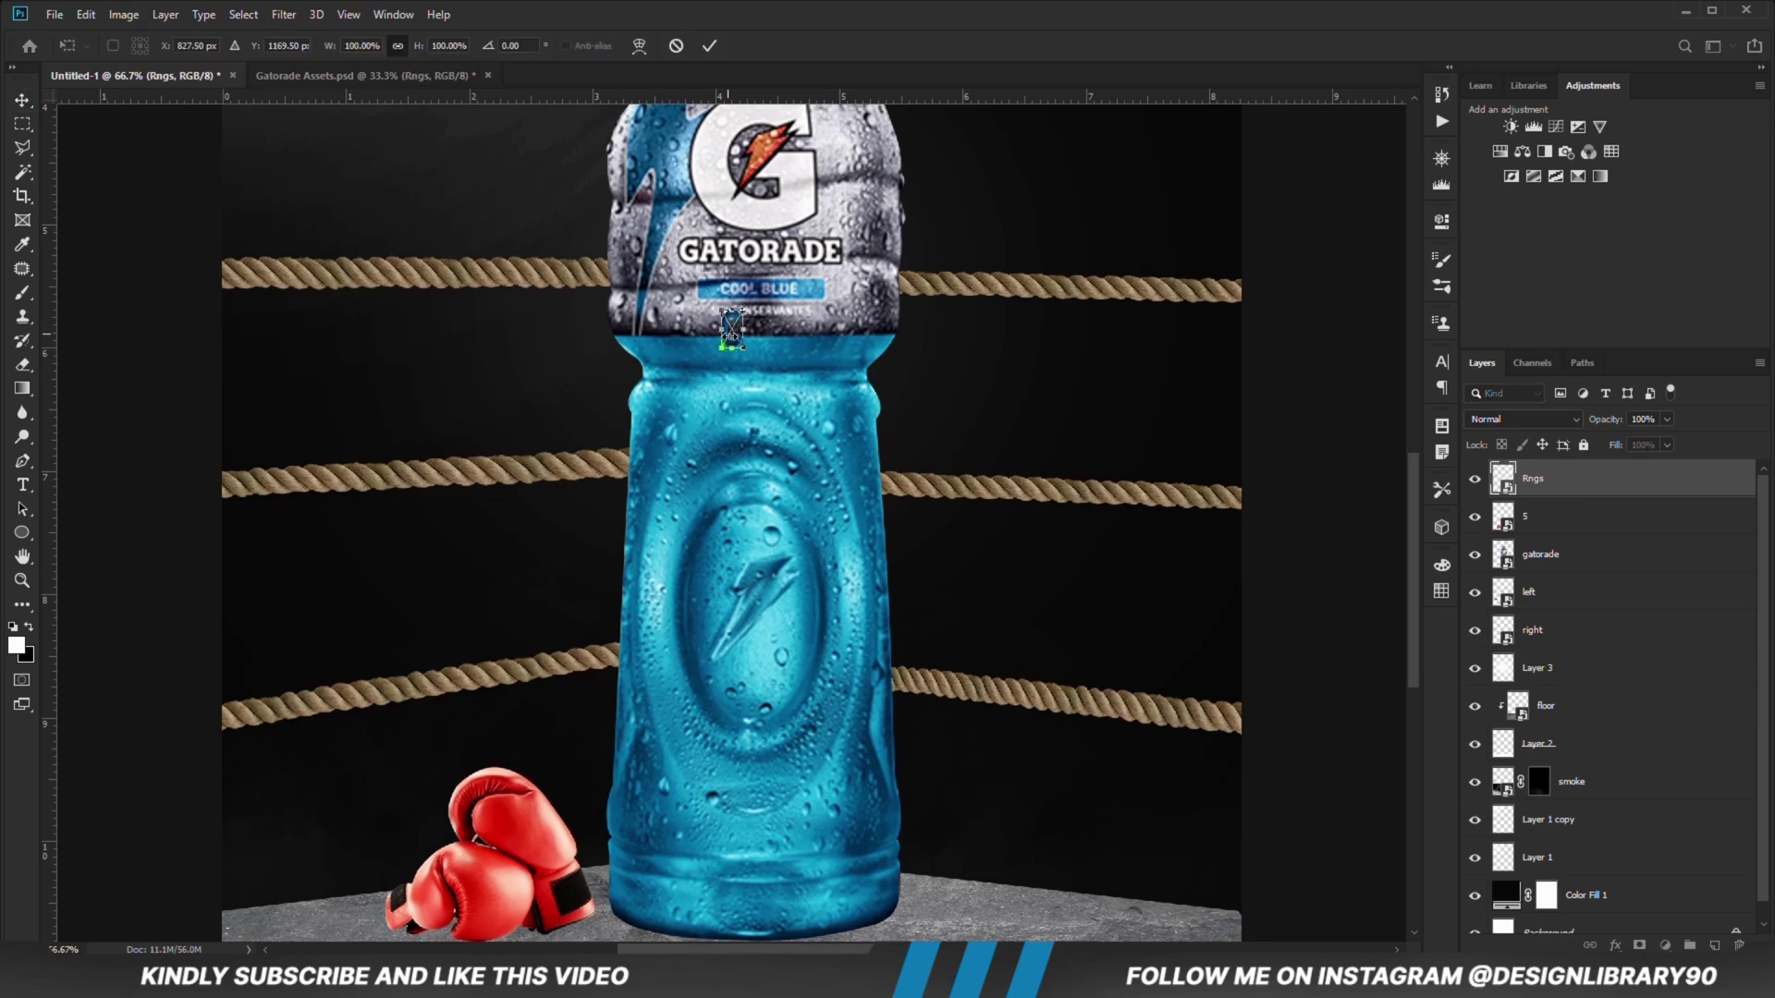
left_click_drag(733, 336, 1140, 889)
key("Return")
Step: Flip the blue ring horizontally with a free transform
scroll(1179, 923, "up", 4)
scroll(1411, 664, "down", 3)
key("ctrl+t")
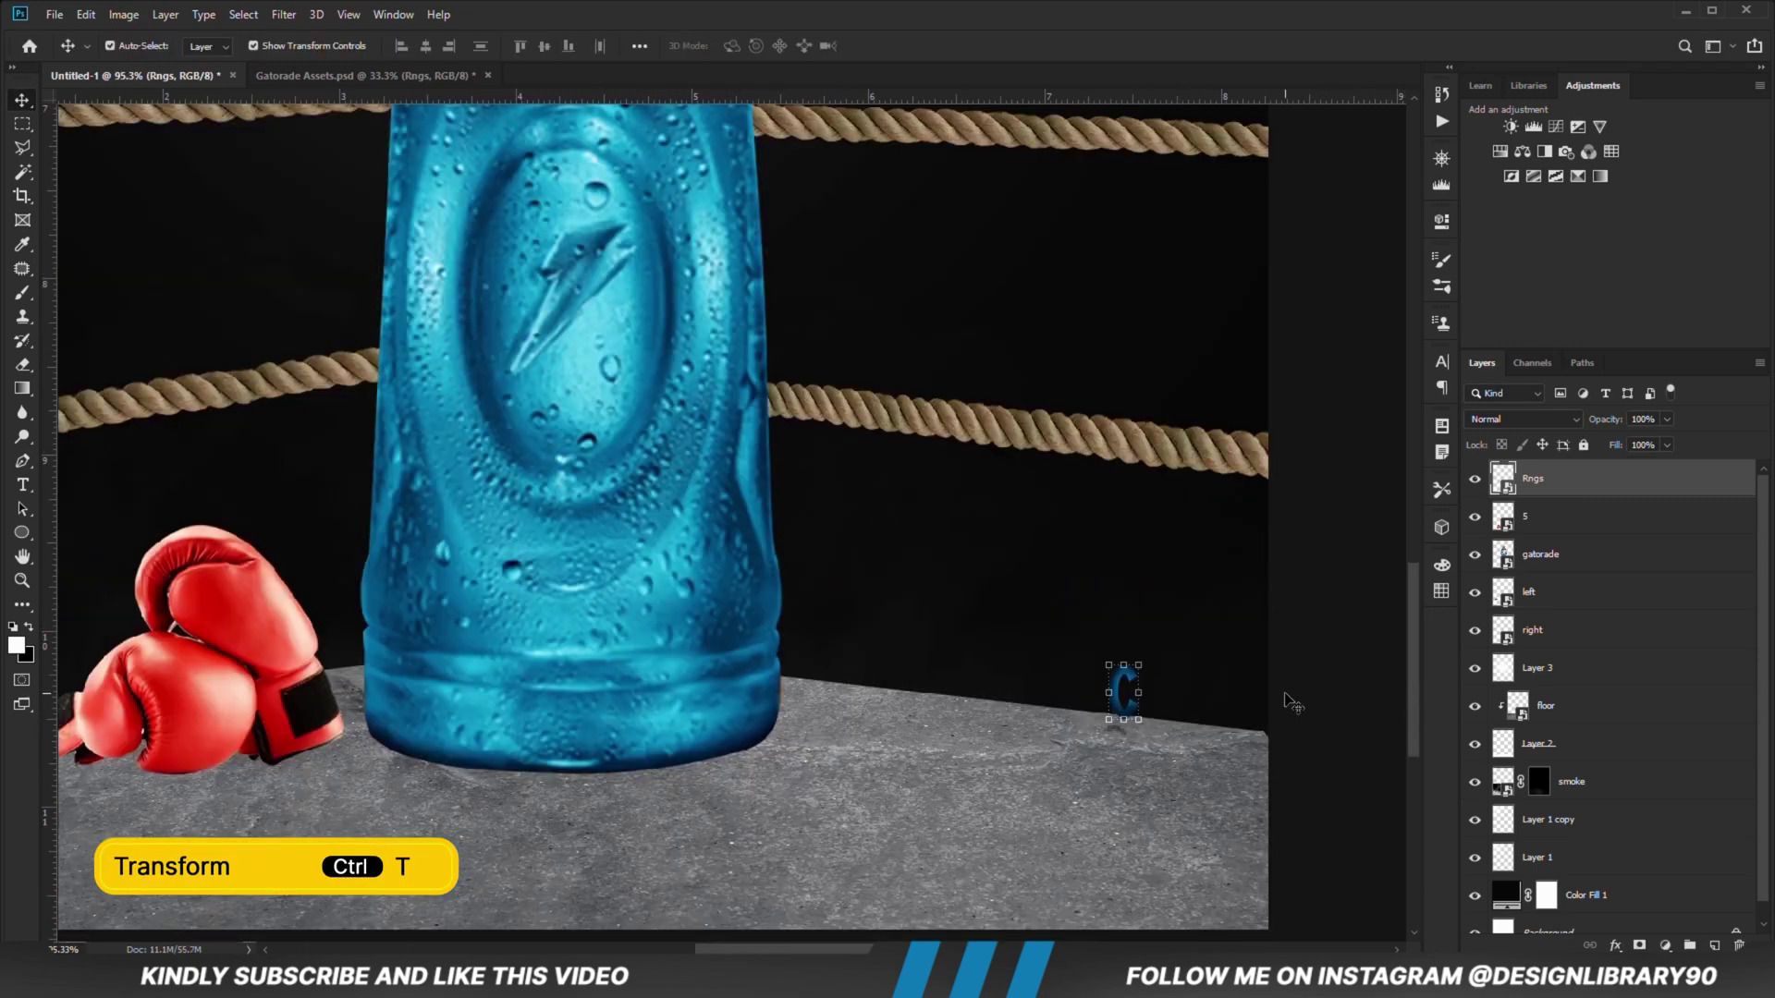
right_click(1105, 697)
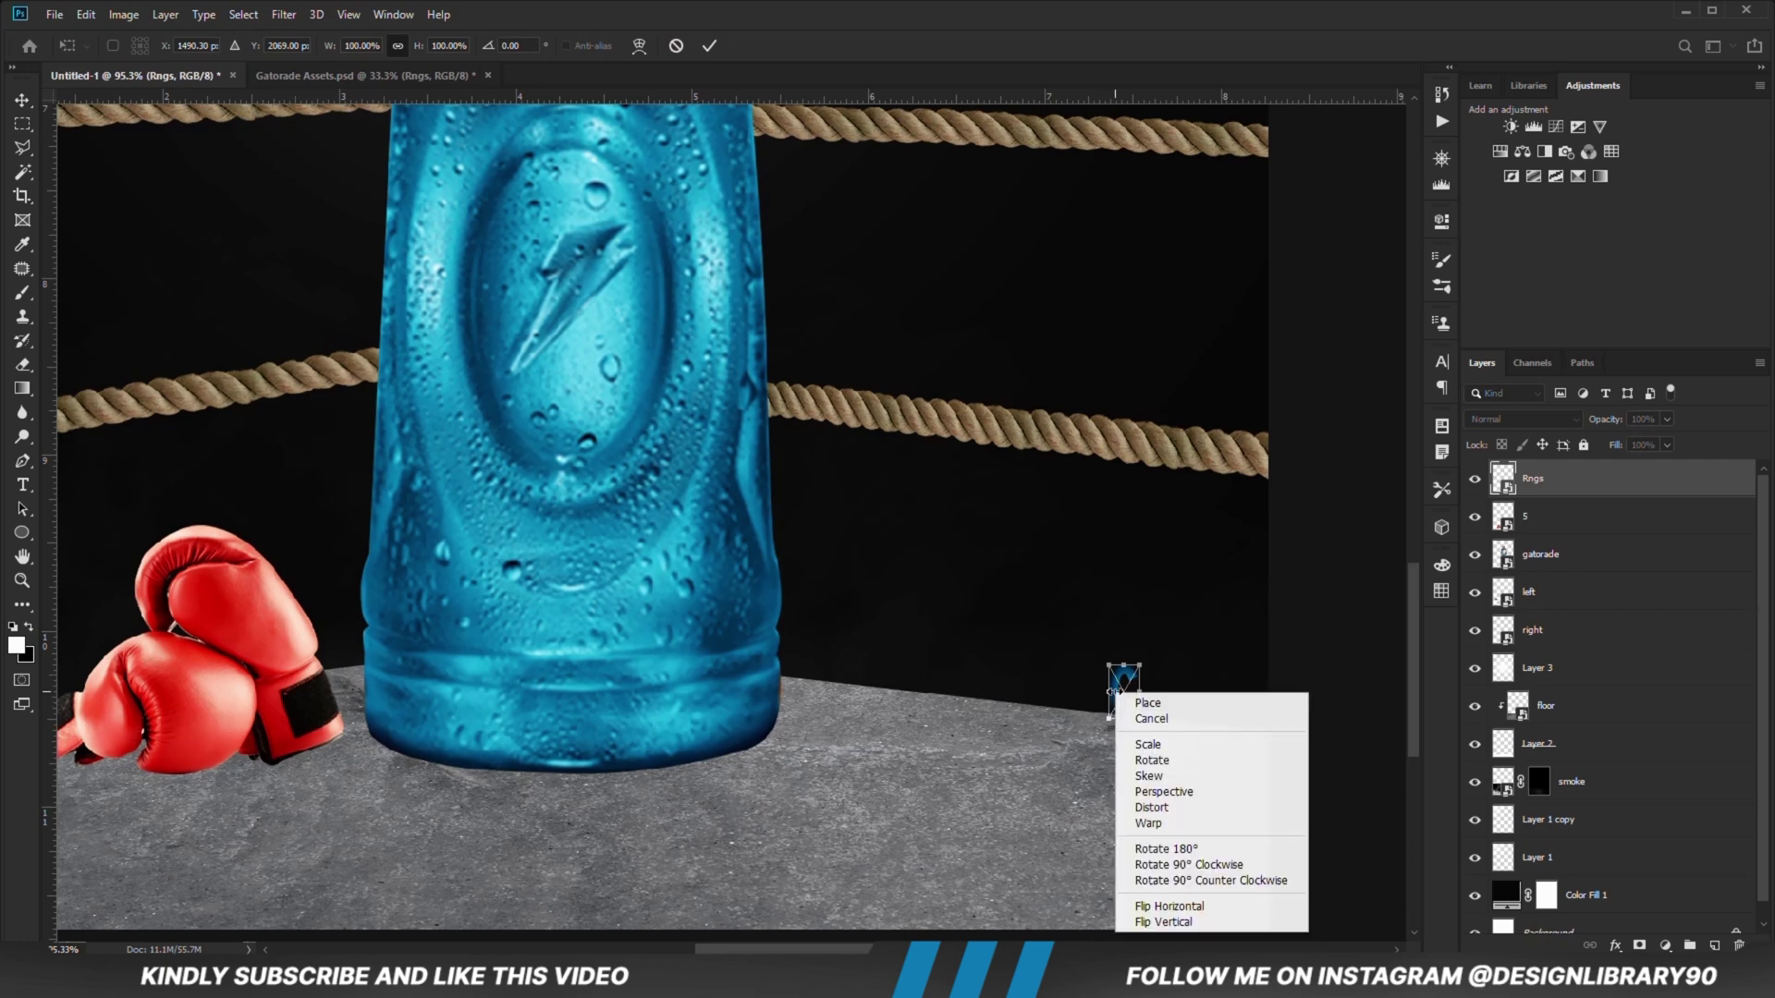
left_click(1165, 907)
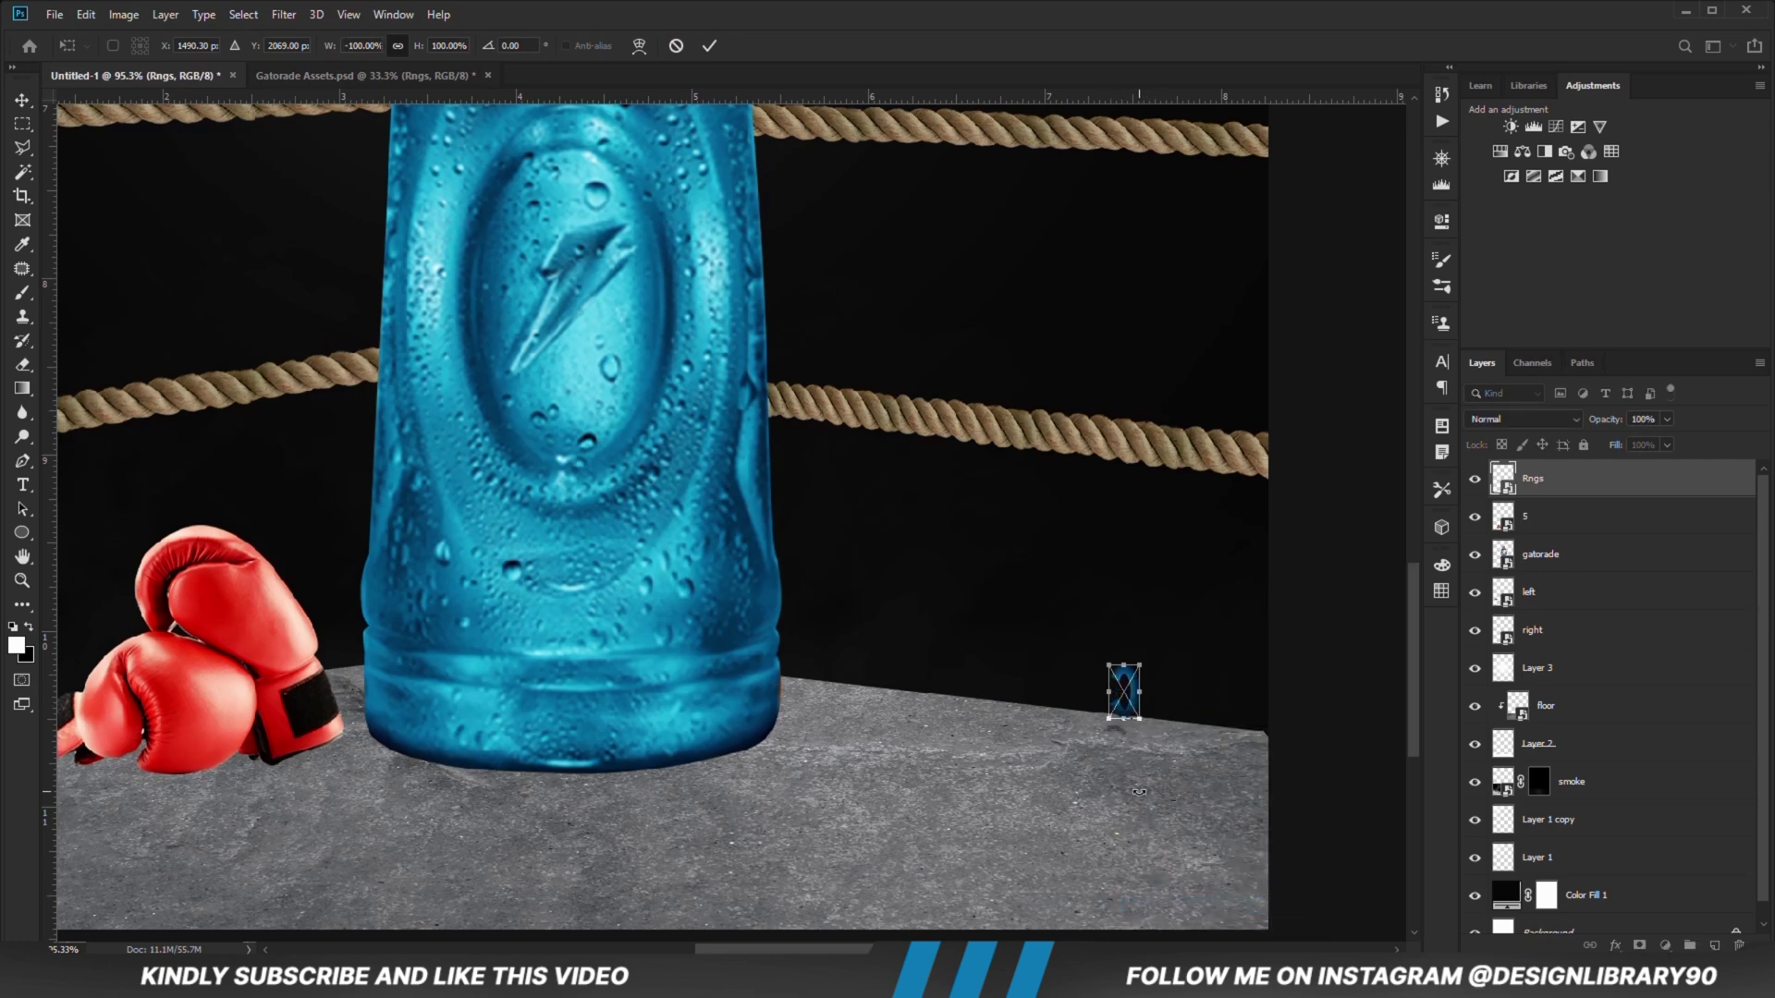
key("Return")
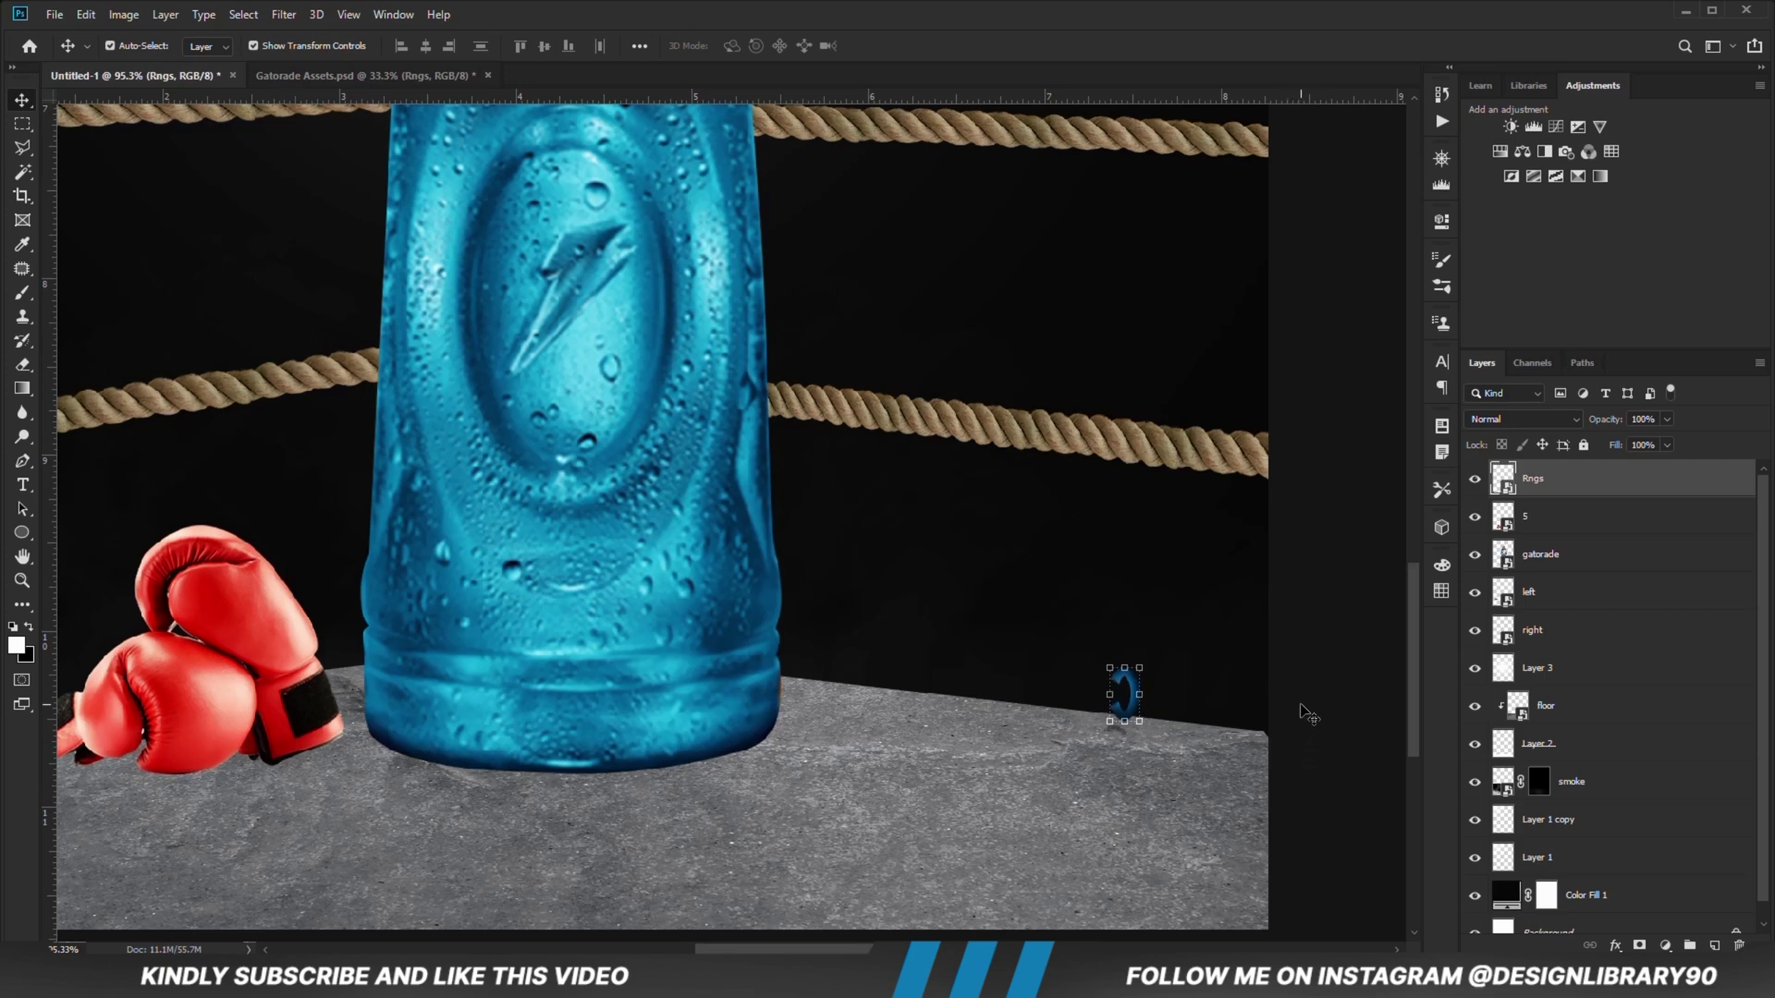
Step: Move the flipped ring farther right along the floor's back edge, close to the poster's right side
key("ctrl+t")
left_click_drag(1137, 698, 1172, 707)
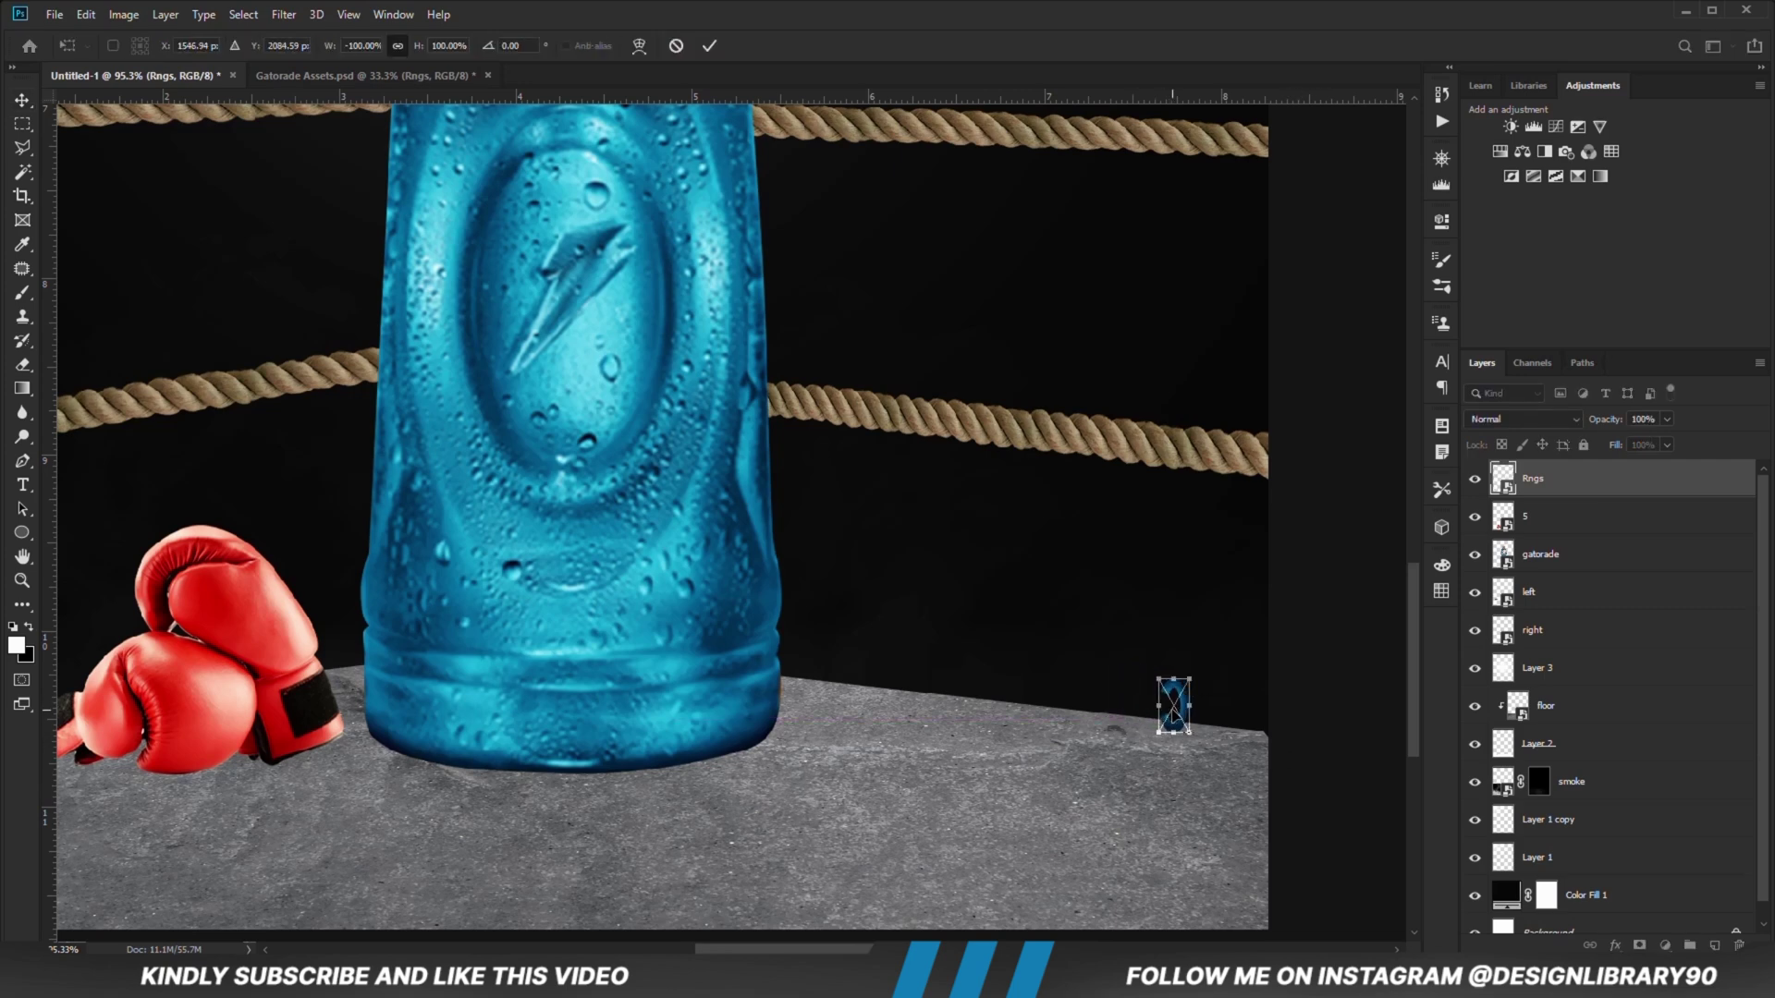
key("Return")
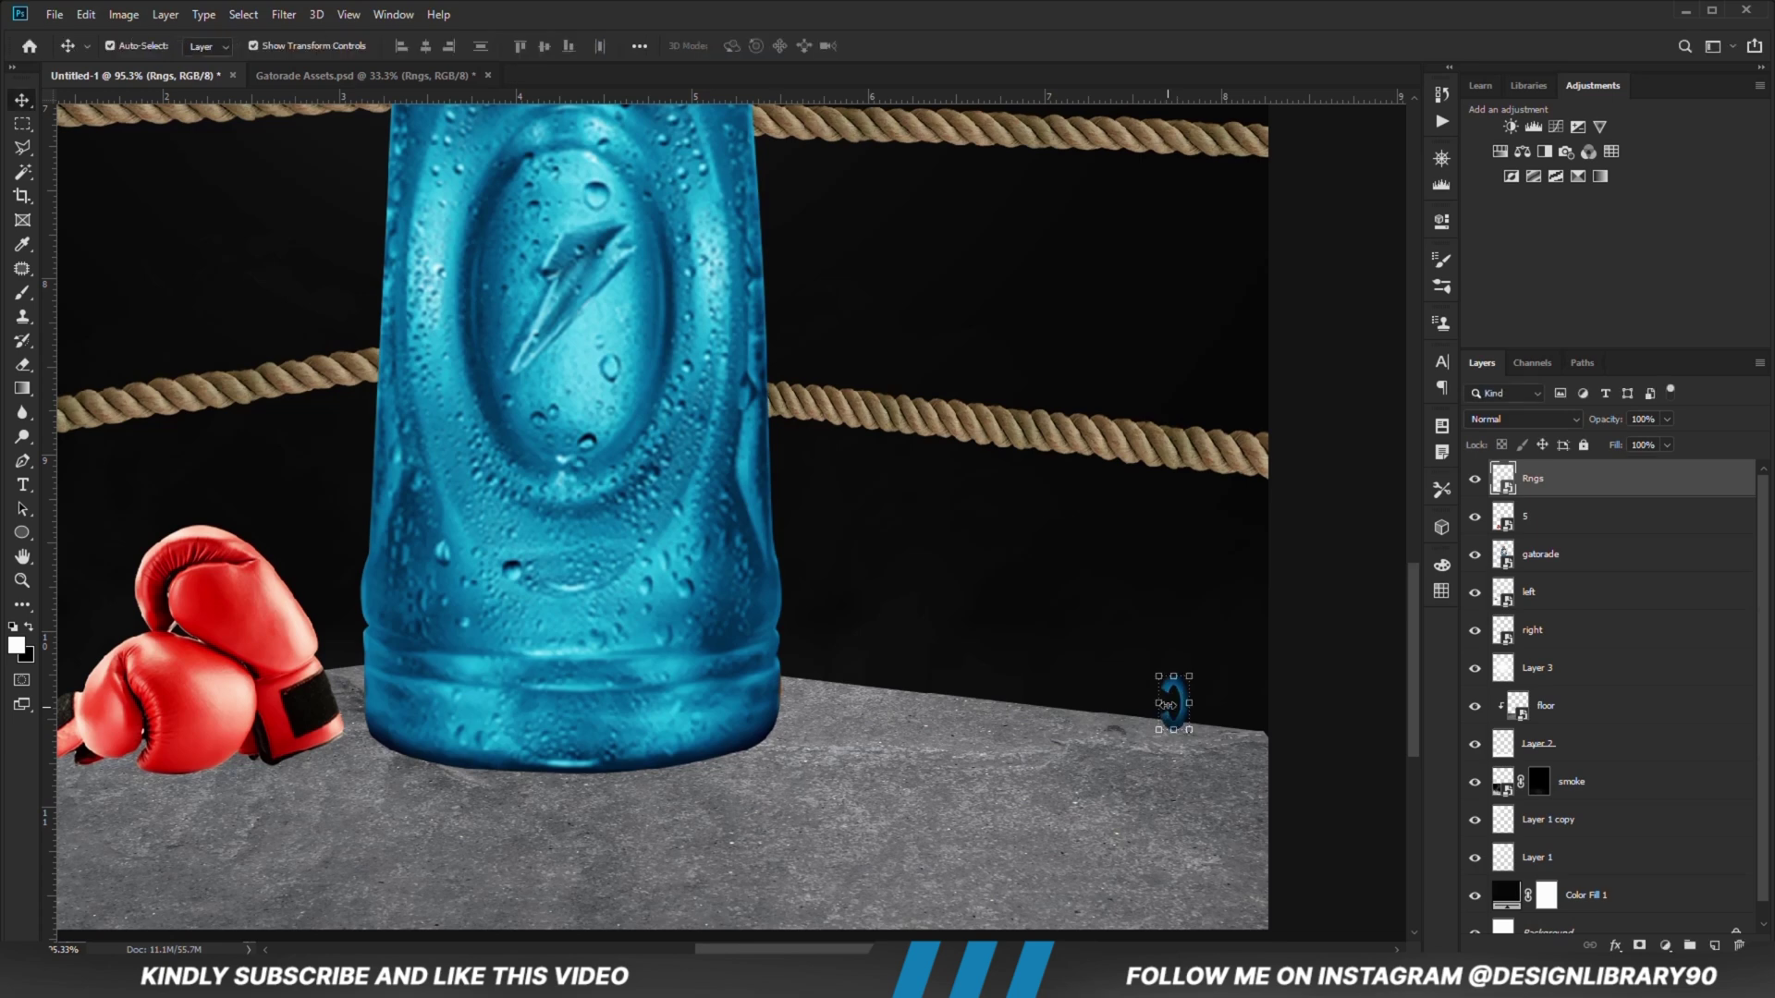
Step: Duplicate the ring layer twice and move the topmost copy left along the floor's back edge
key("ctrl+j")
key("ctrl")
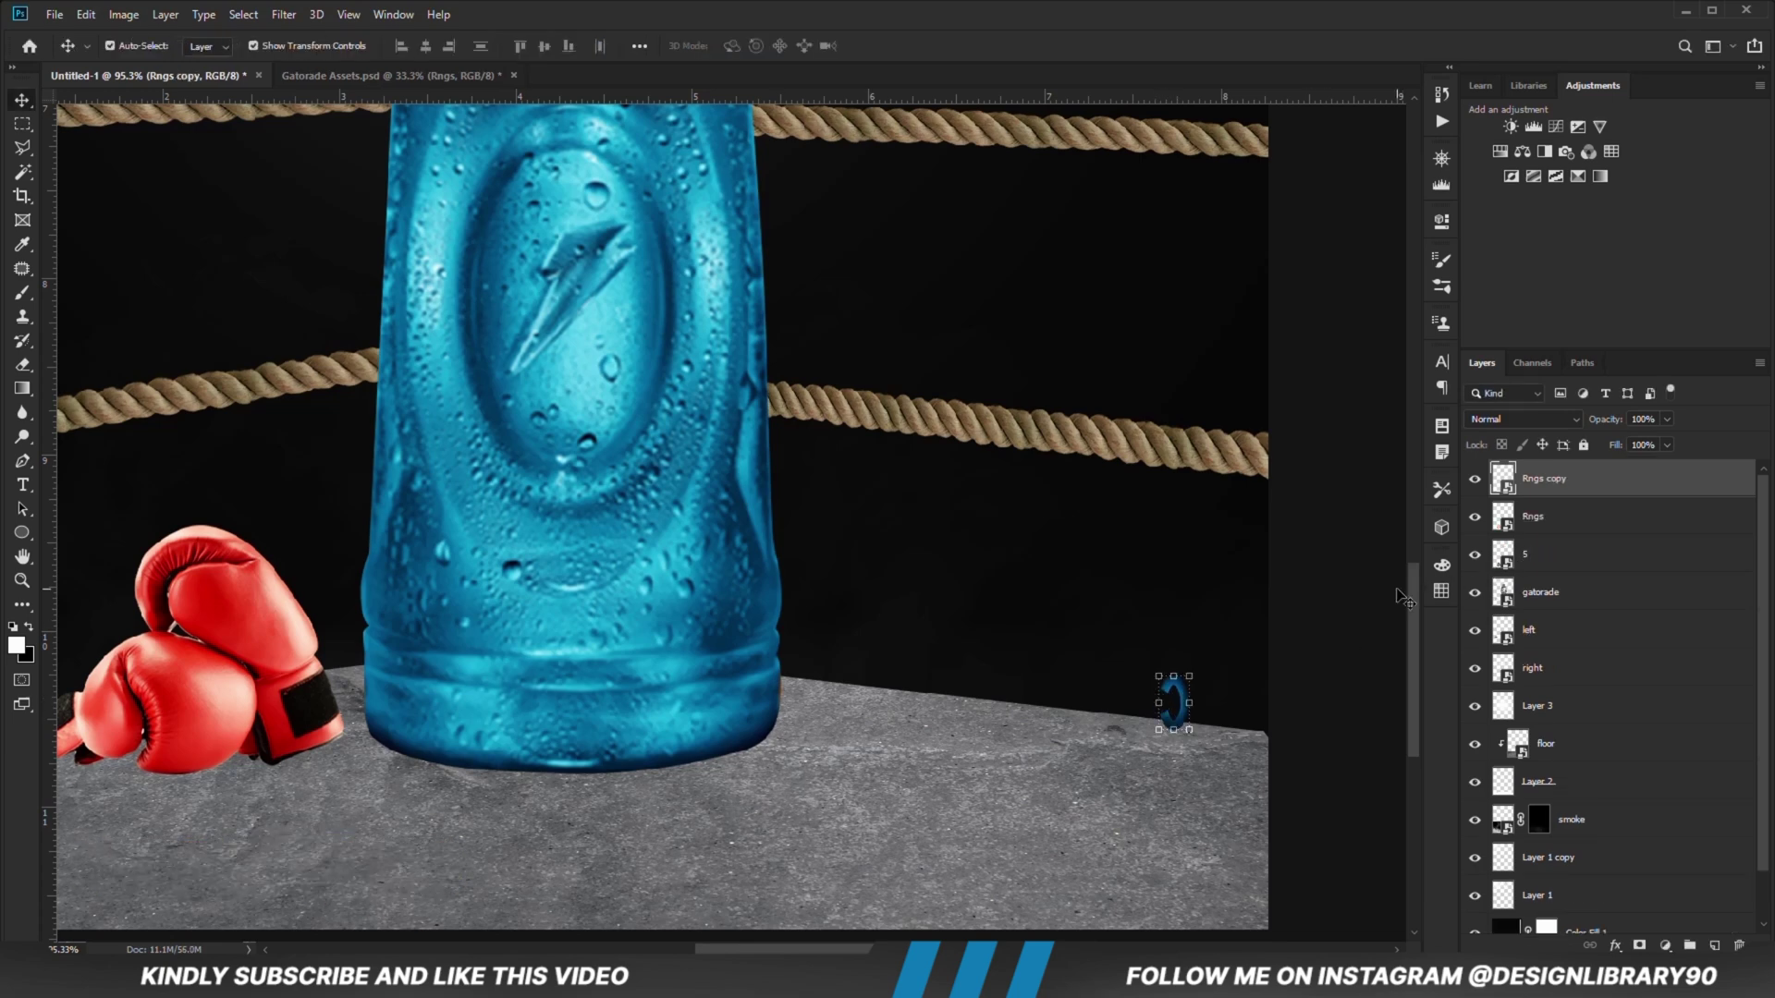
key("ctrl+j")
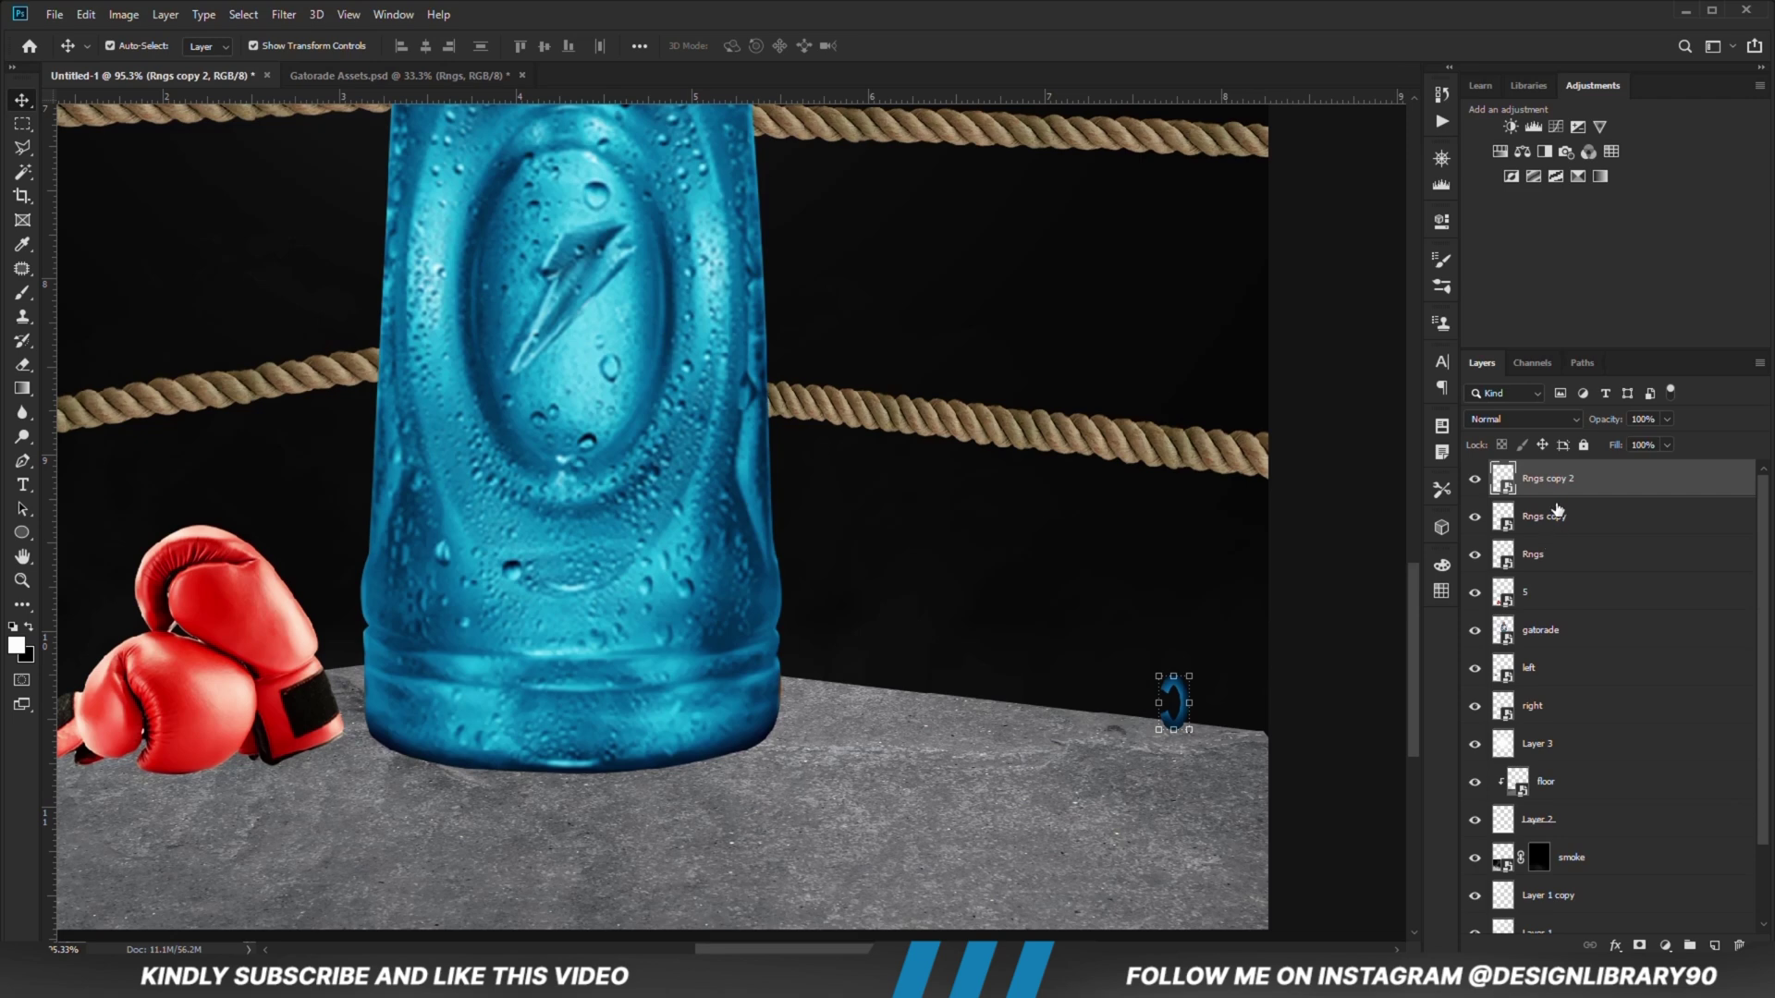
left_click_drag(1157, 704, 1074, 706)
Step: Select the Rngs copy layer and nudge that ring slightly up from the original
left_click(1170, 723)
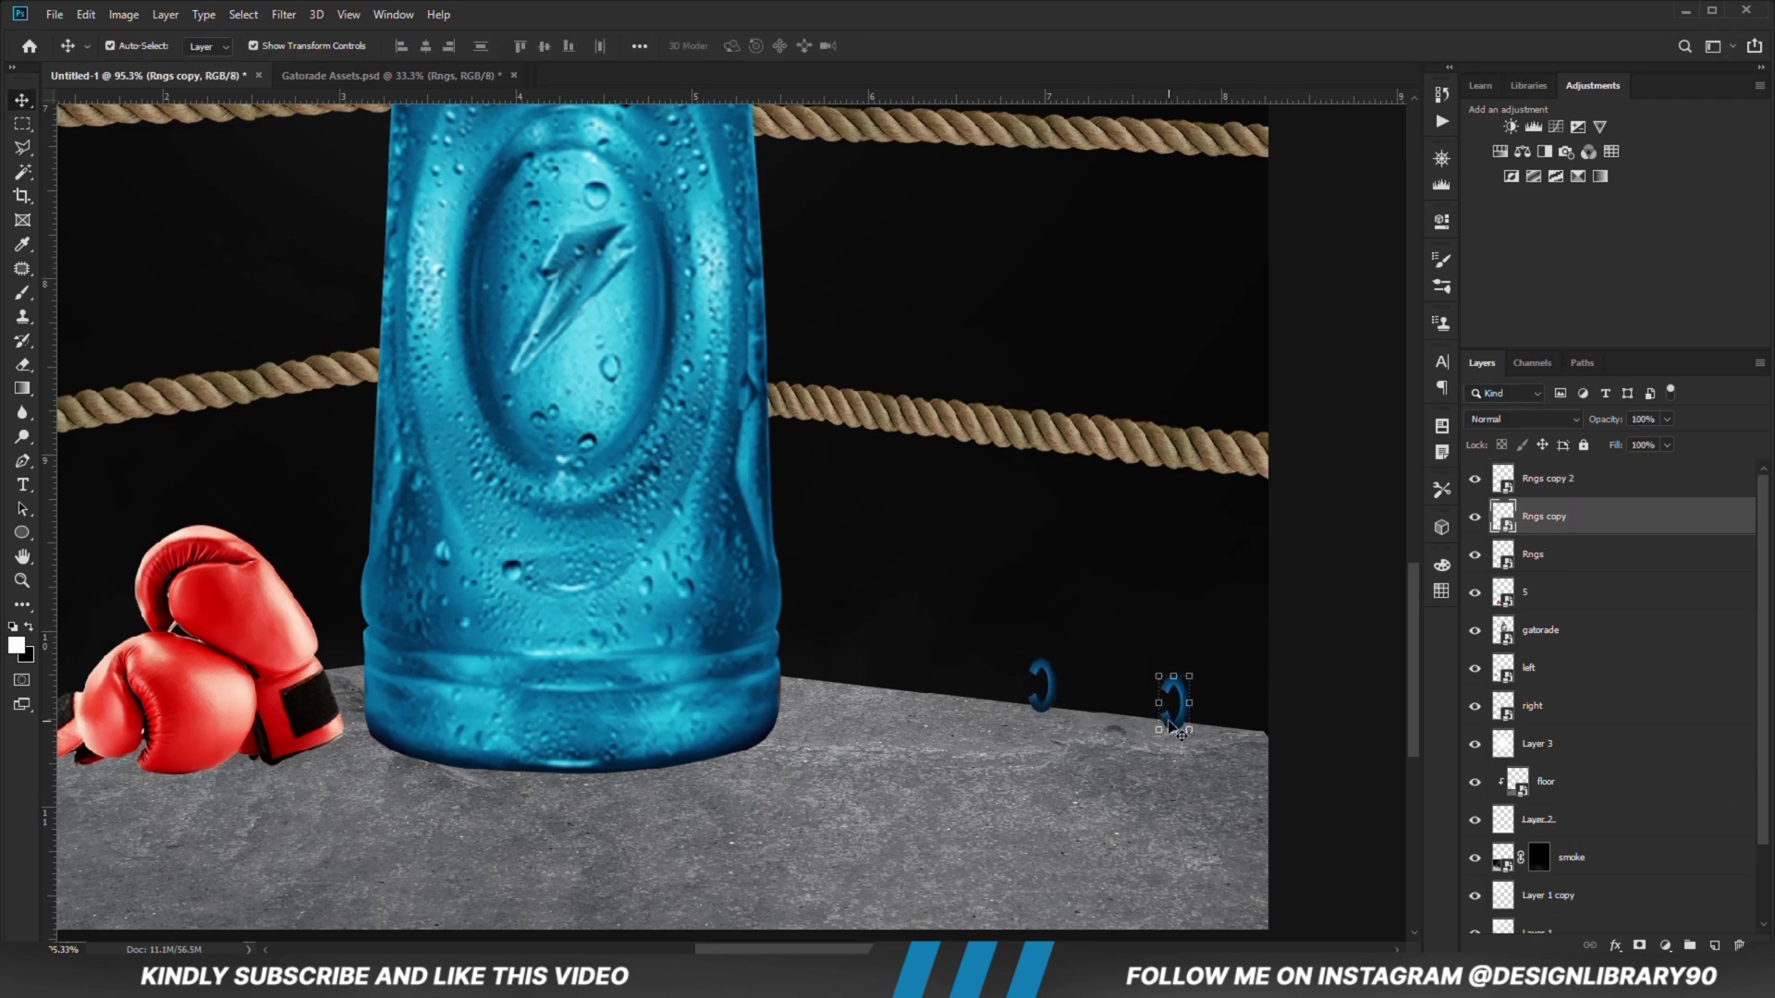
left_click(1556, 486)
left_click(1542, 515)
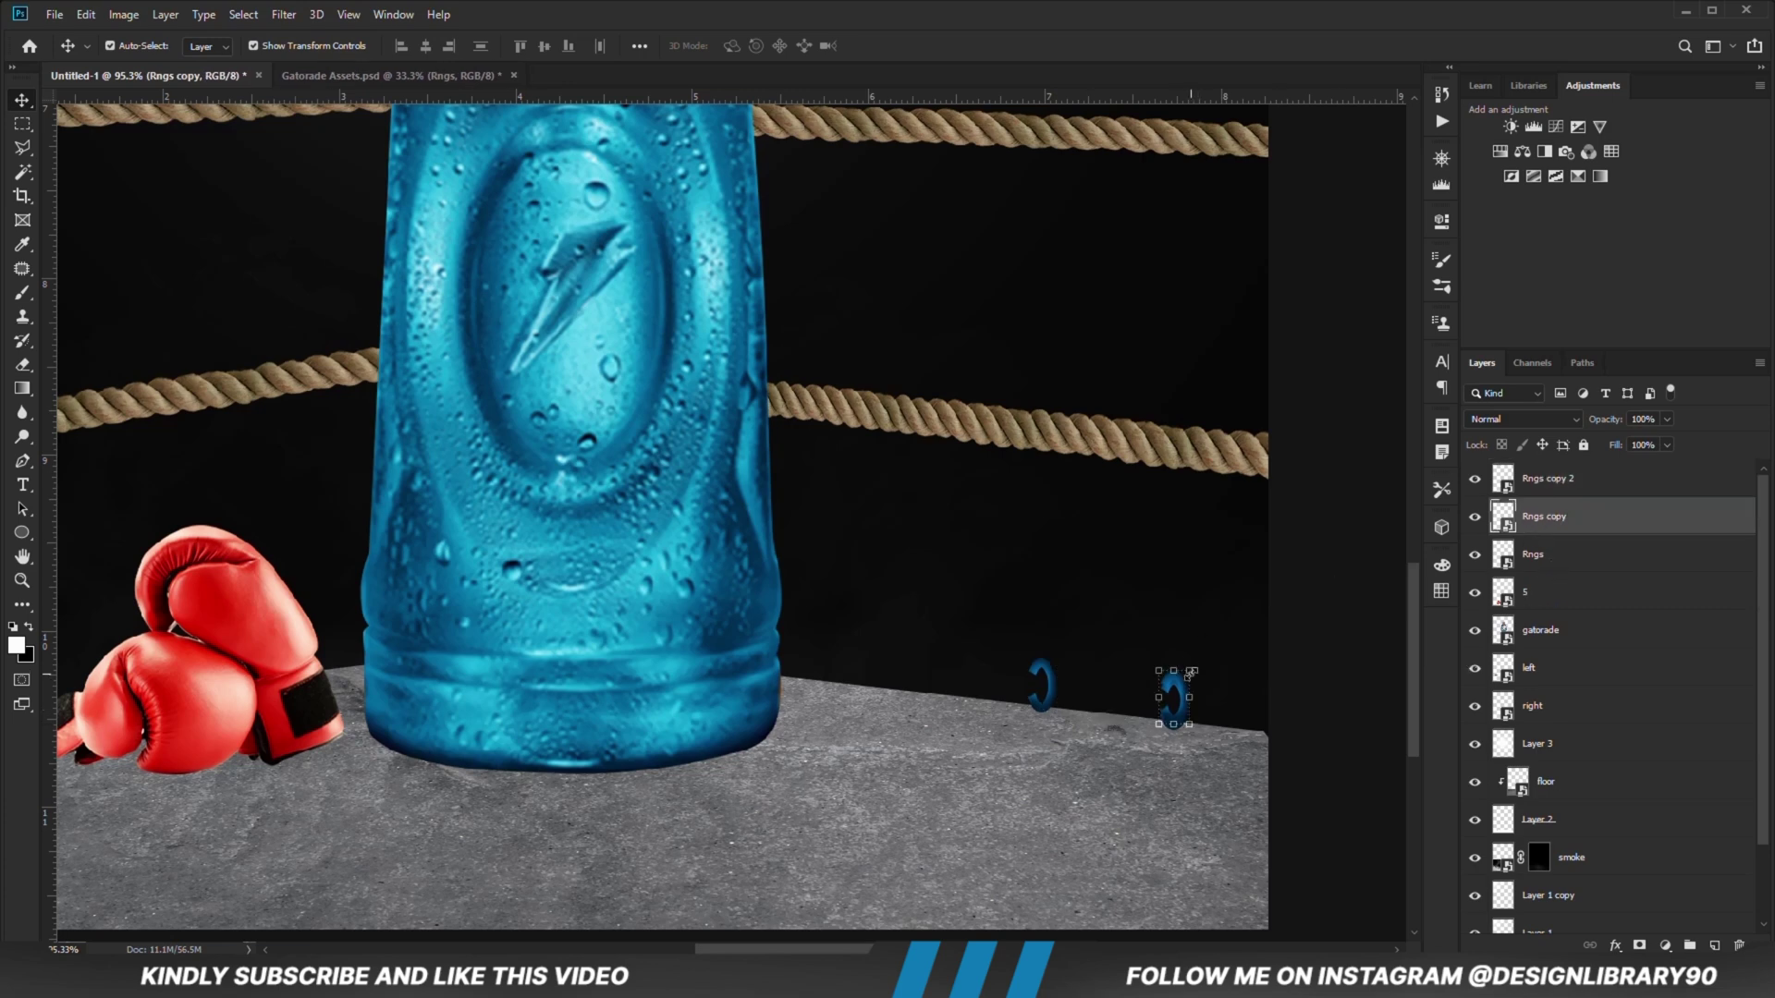
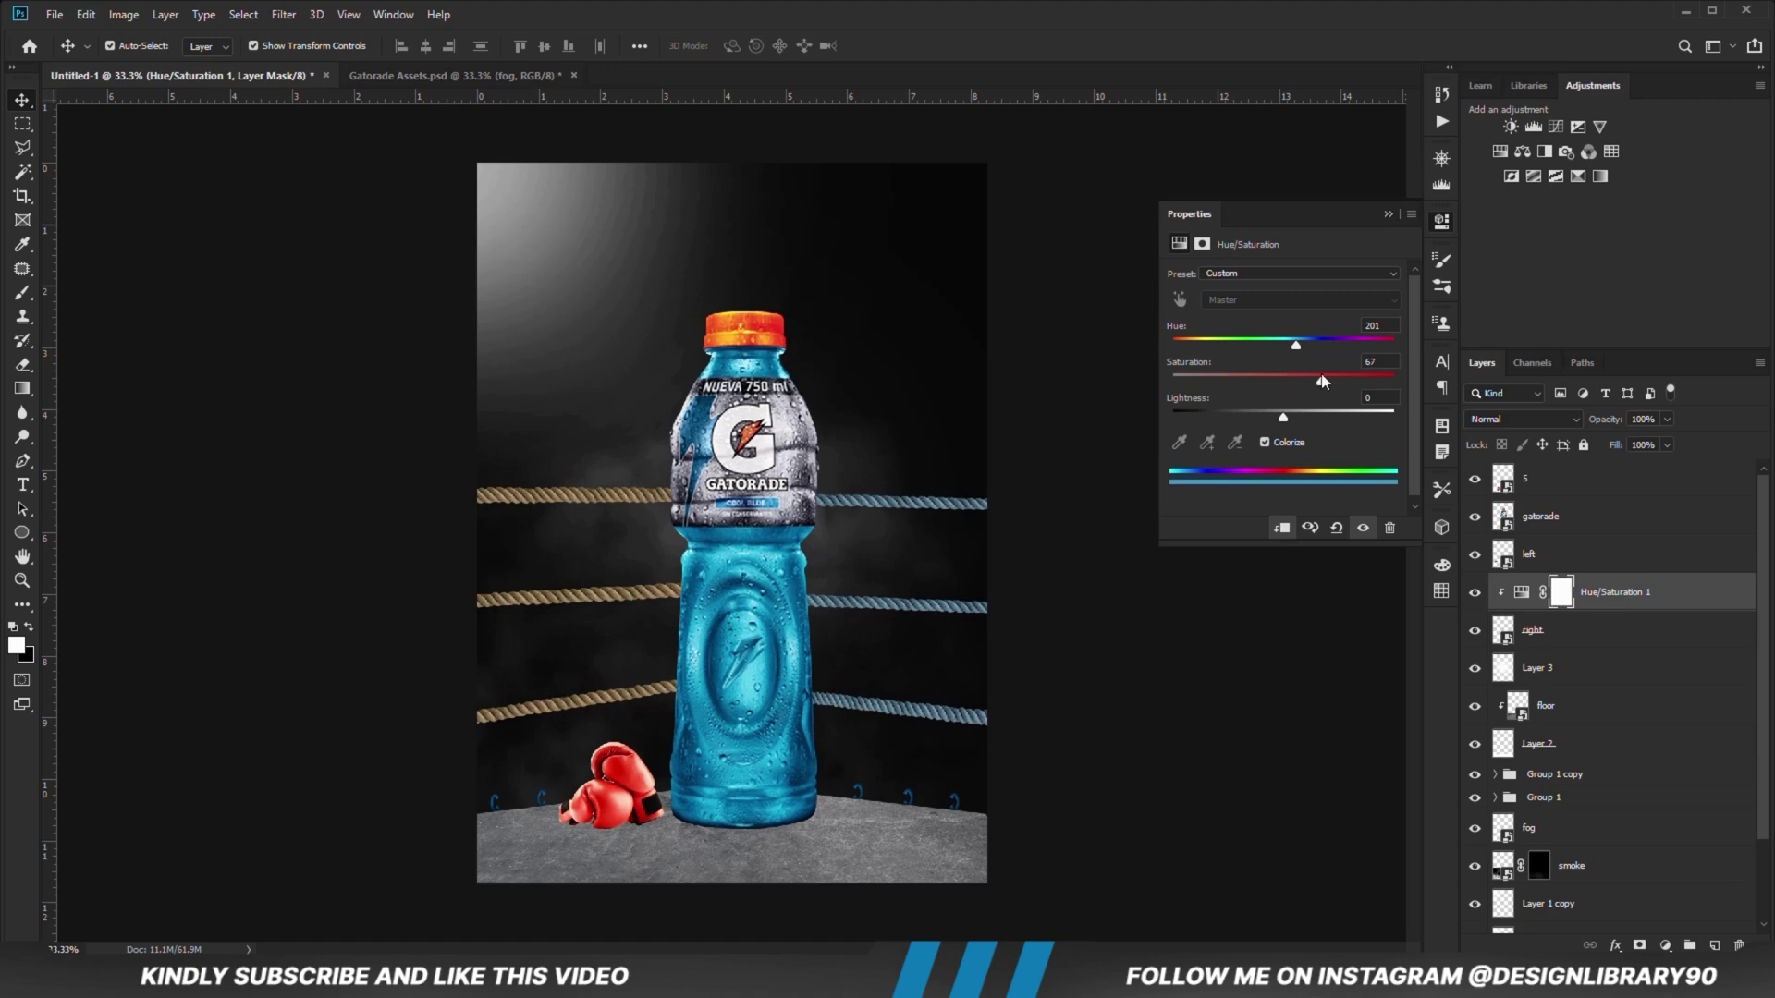
Step: Set the right ropes' Hue/Saturation adjustment to Hue 206, Saturation 25 and Lightness -33, with the layer opacity at 77%
left_click_drag(1284, 412, 1256, 418)
left_click_drag(1293, 347, 1300, 349)
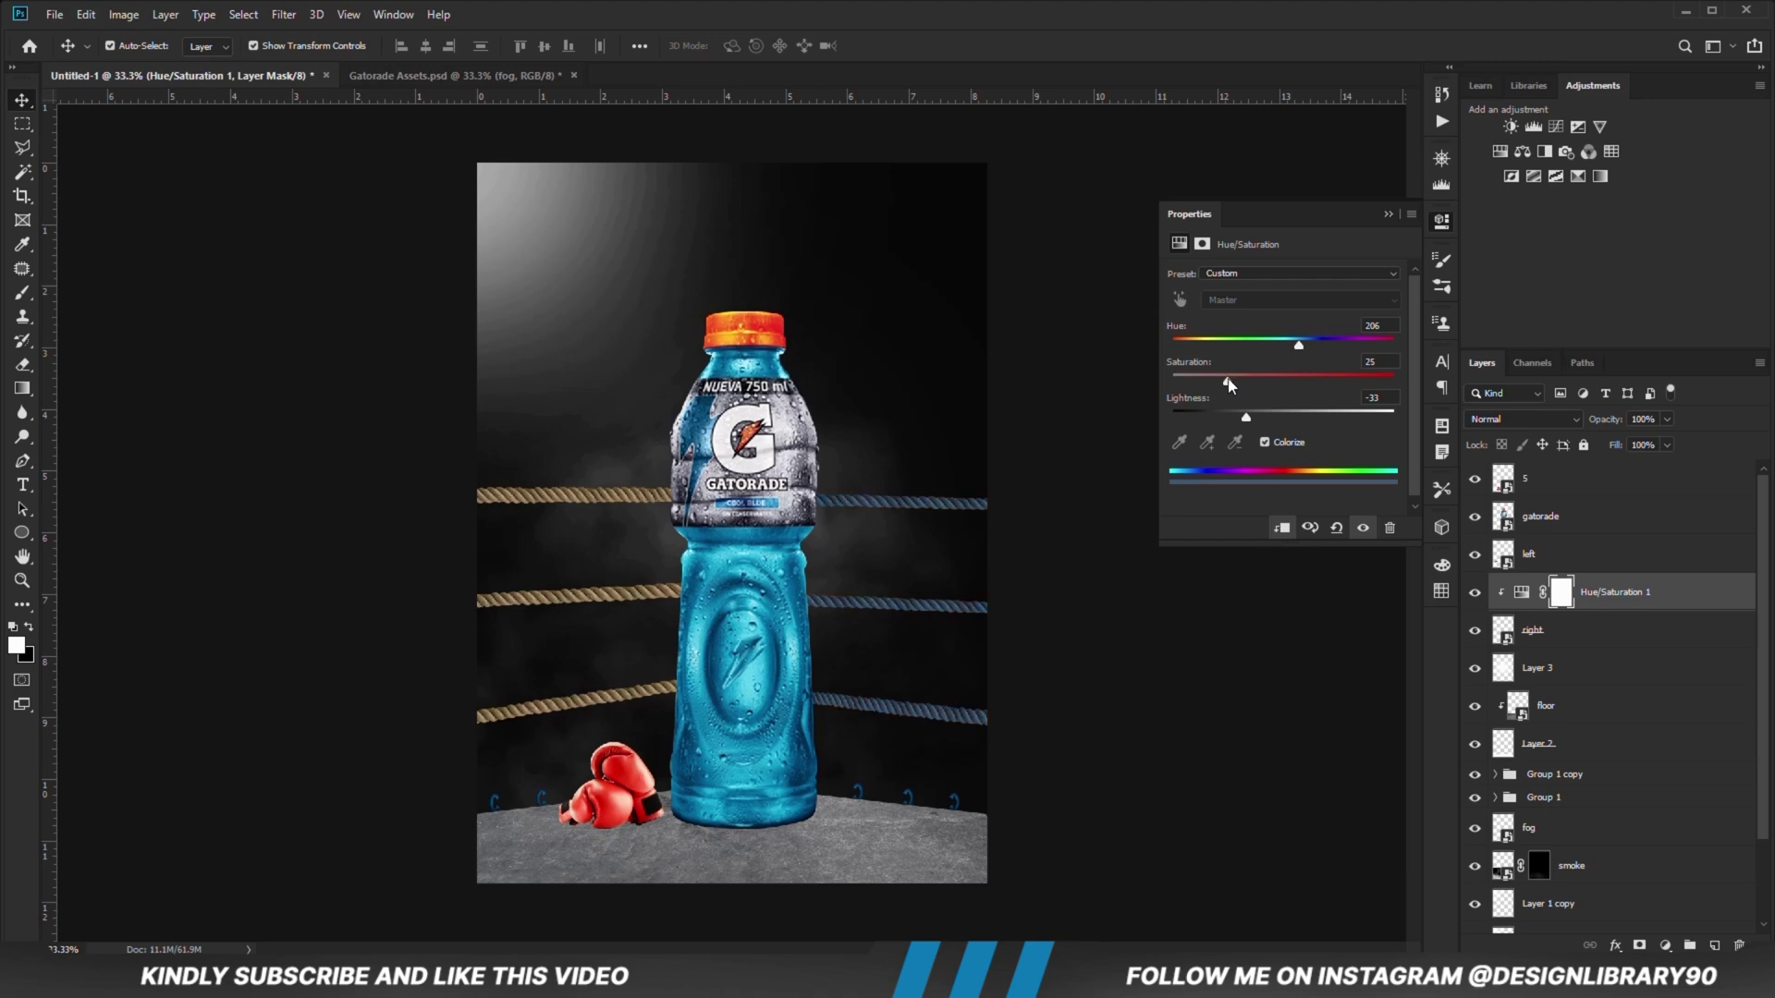
left_click(1387, 215)
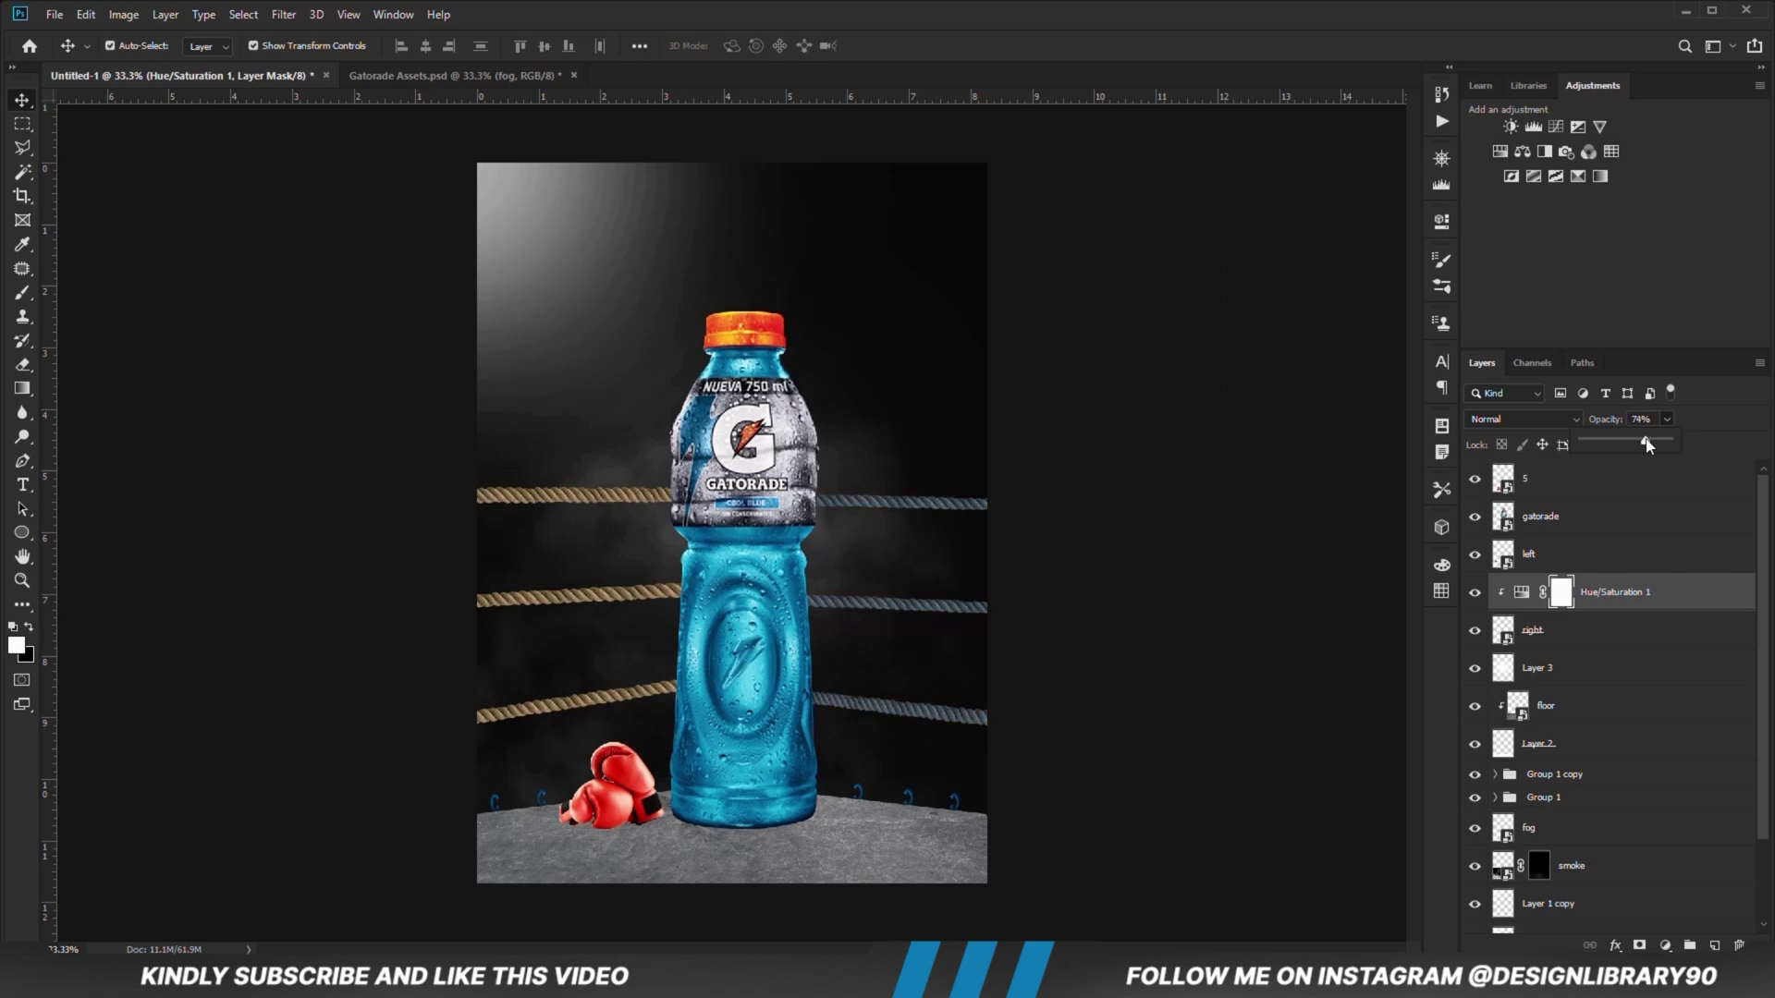
left_click_drag(1646, 443, 1650, 444)
left_click(1342, 609)
Step: Duplicate the Hue/Saturation 1 adjustment layer, move the copy above the left ropes layer and clip it to that layer
left_click(1589, 594)
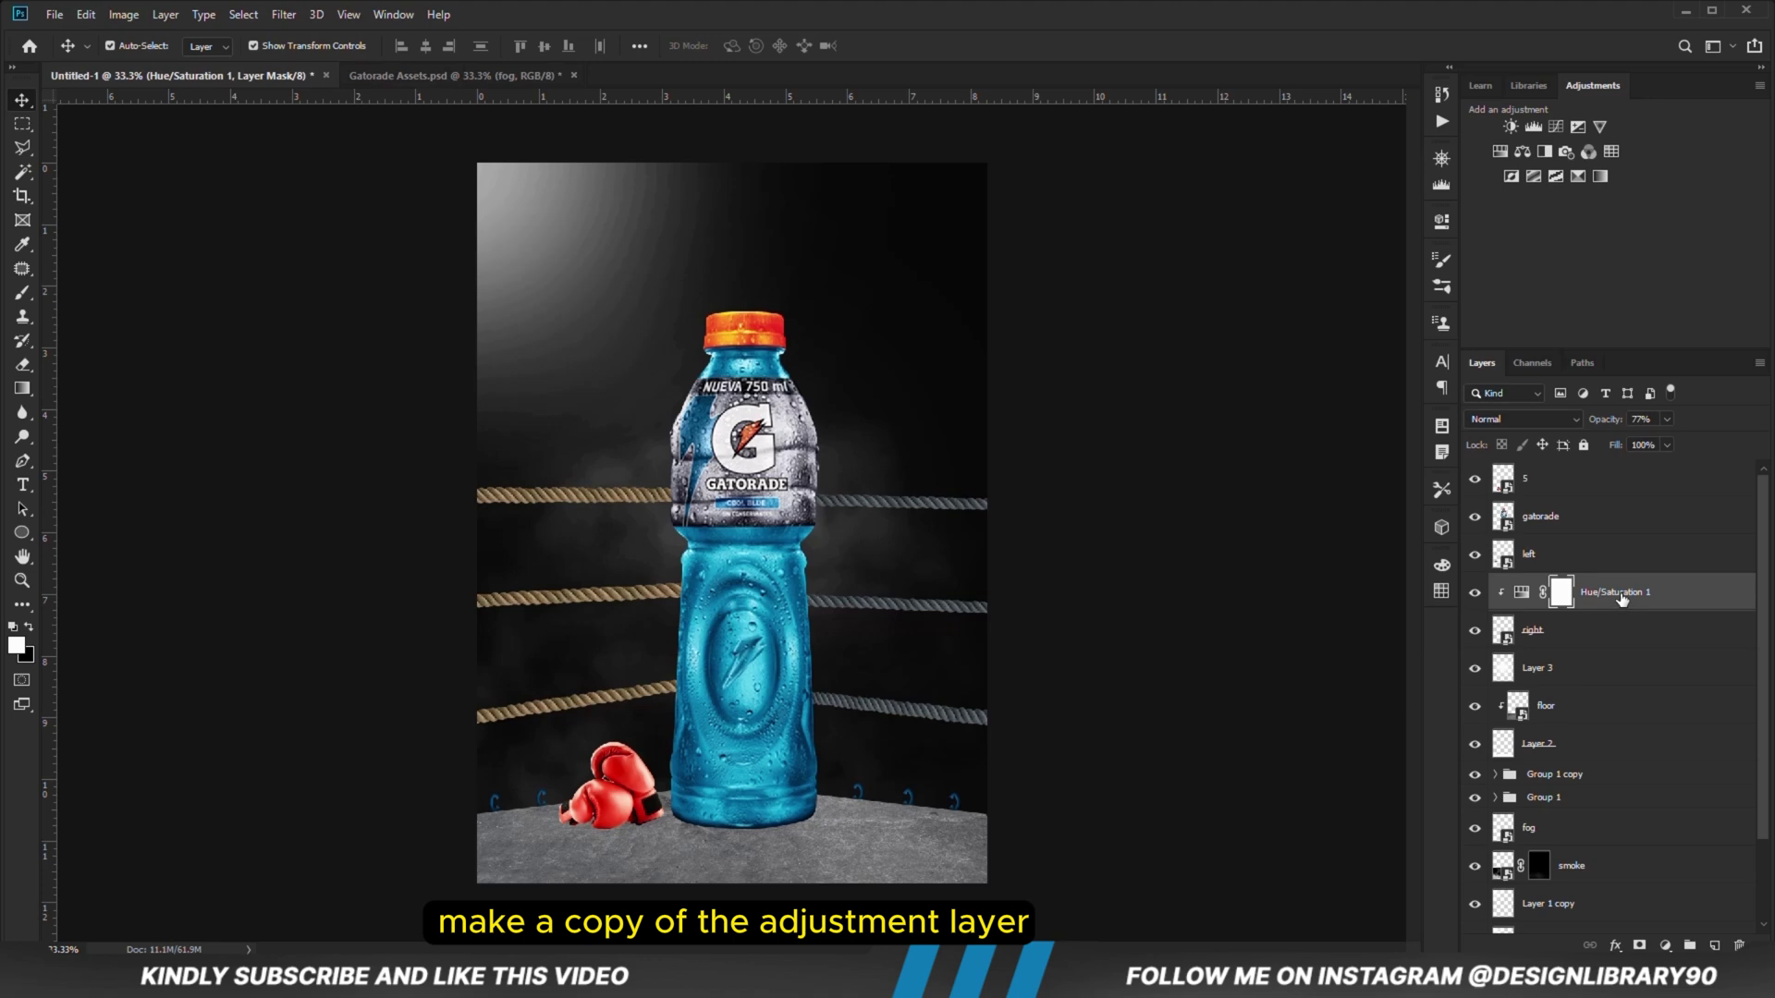
key("ctrl+j")
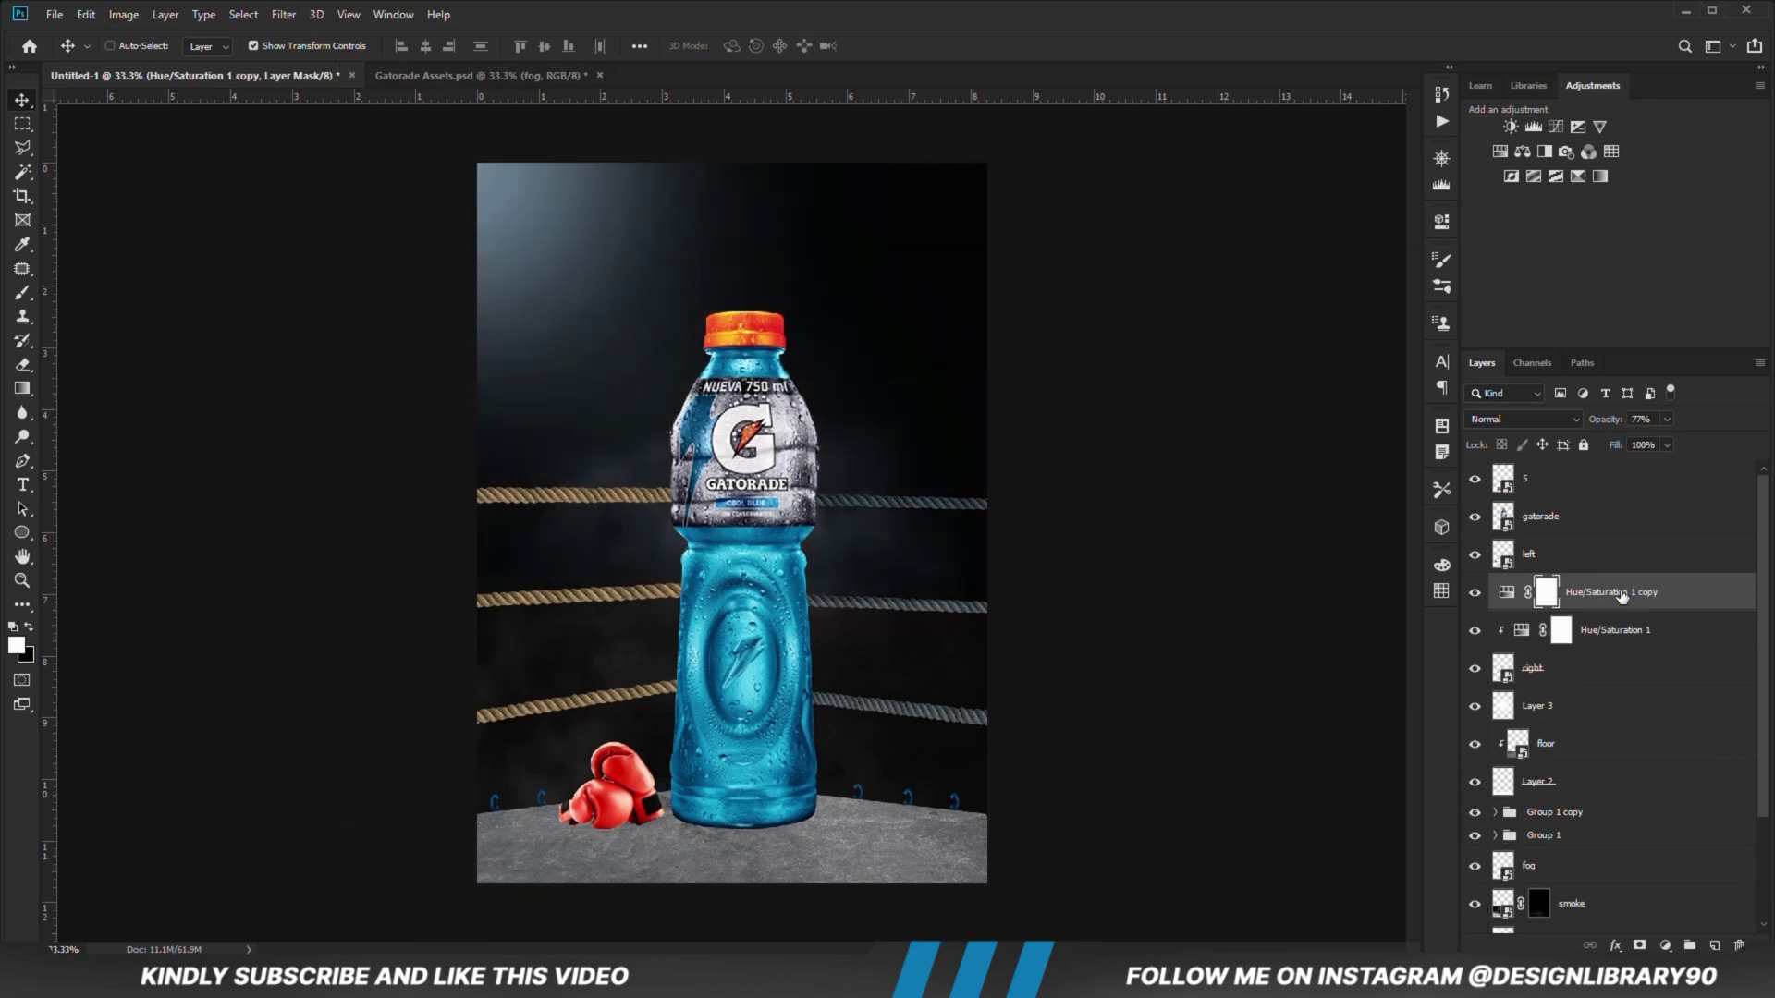
left_click_drag(1616, 602, 1632, 555)
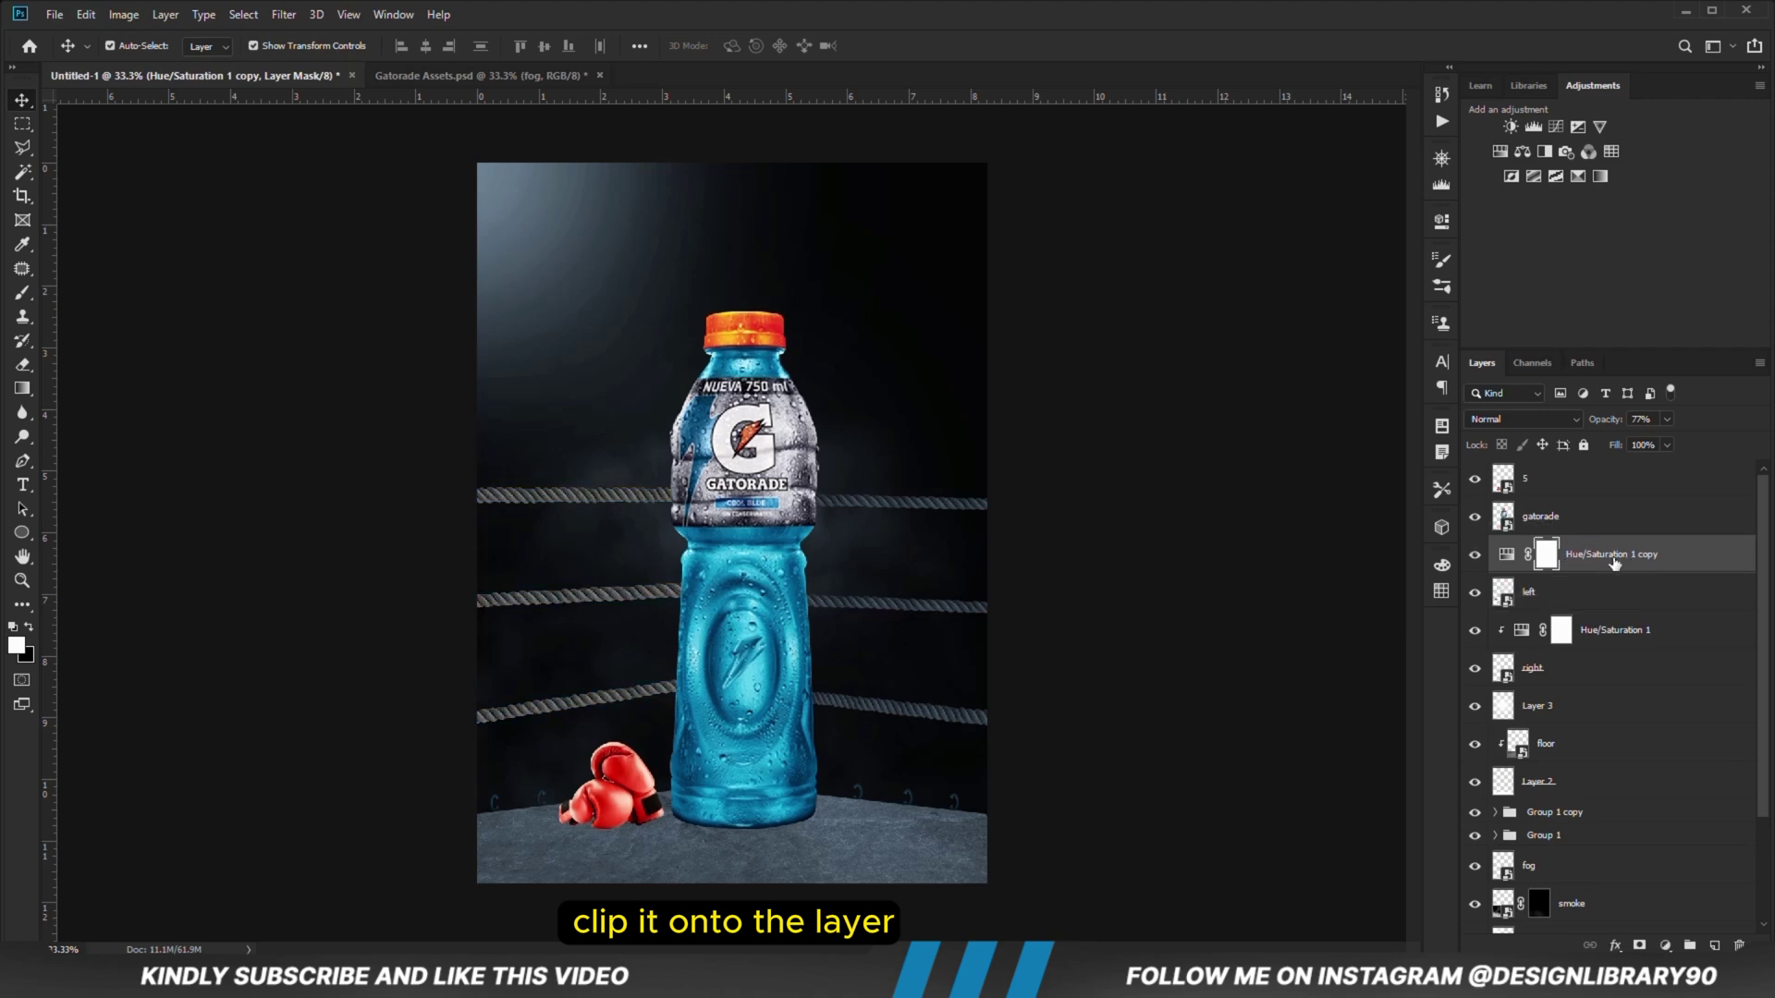
right_click(1614, 563)
left_click(1608, 535)
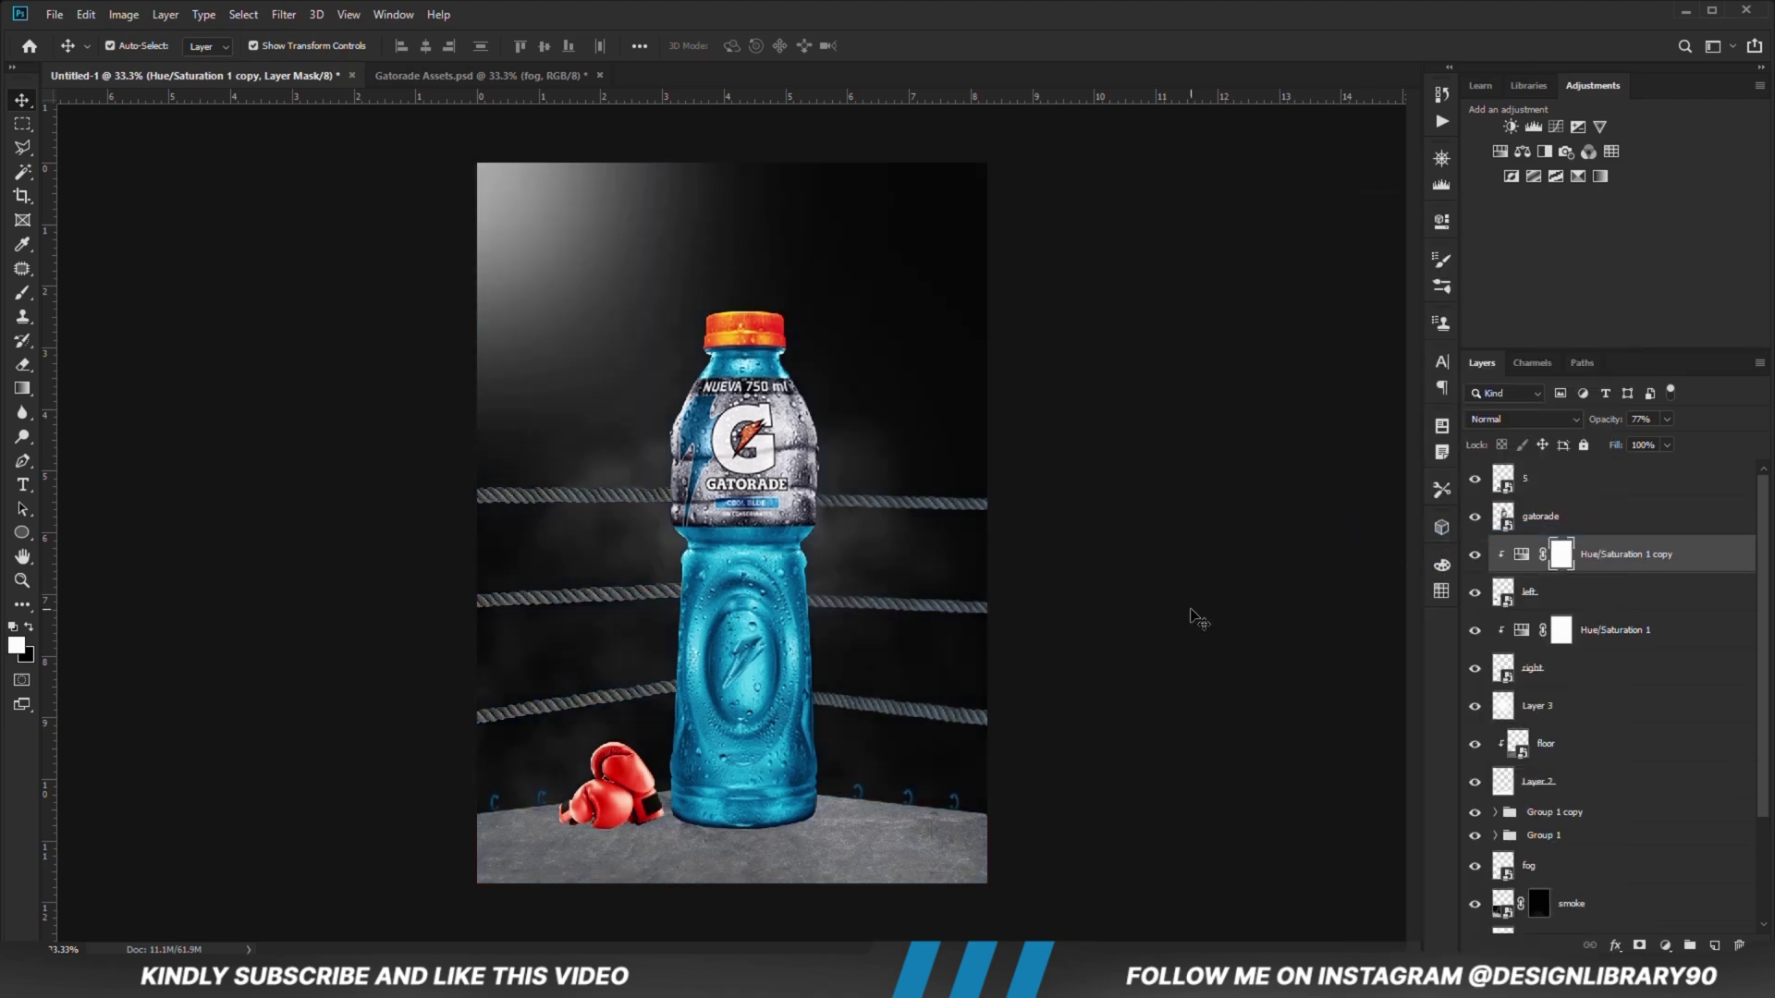
Step: Add a clipped Exposure adjustment to the right ropes layer and set its exposure to -3.33
left_click(1527, 602)
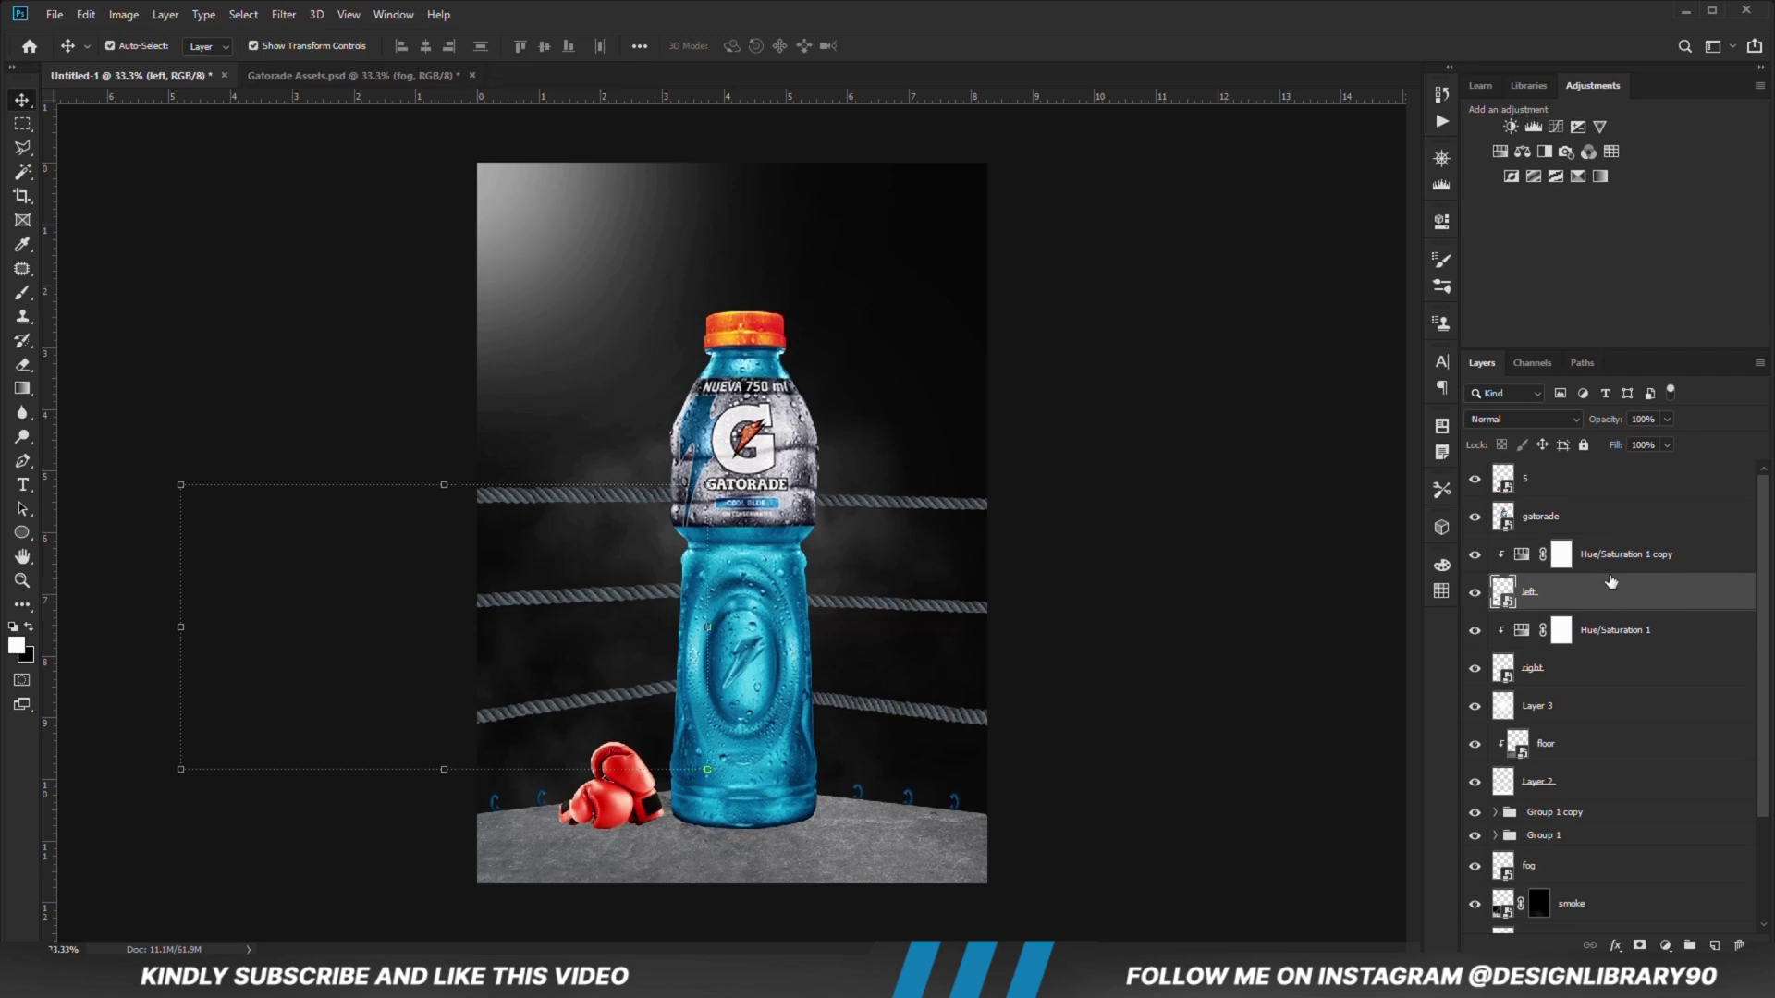
left_click(1562, 680)
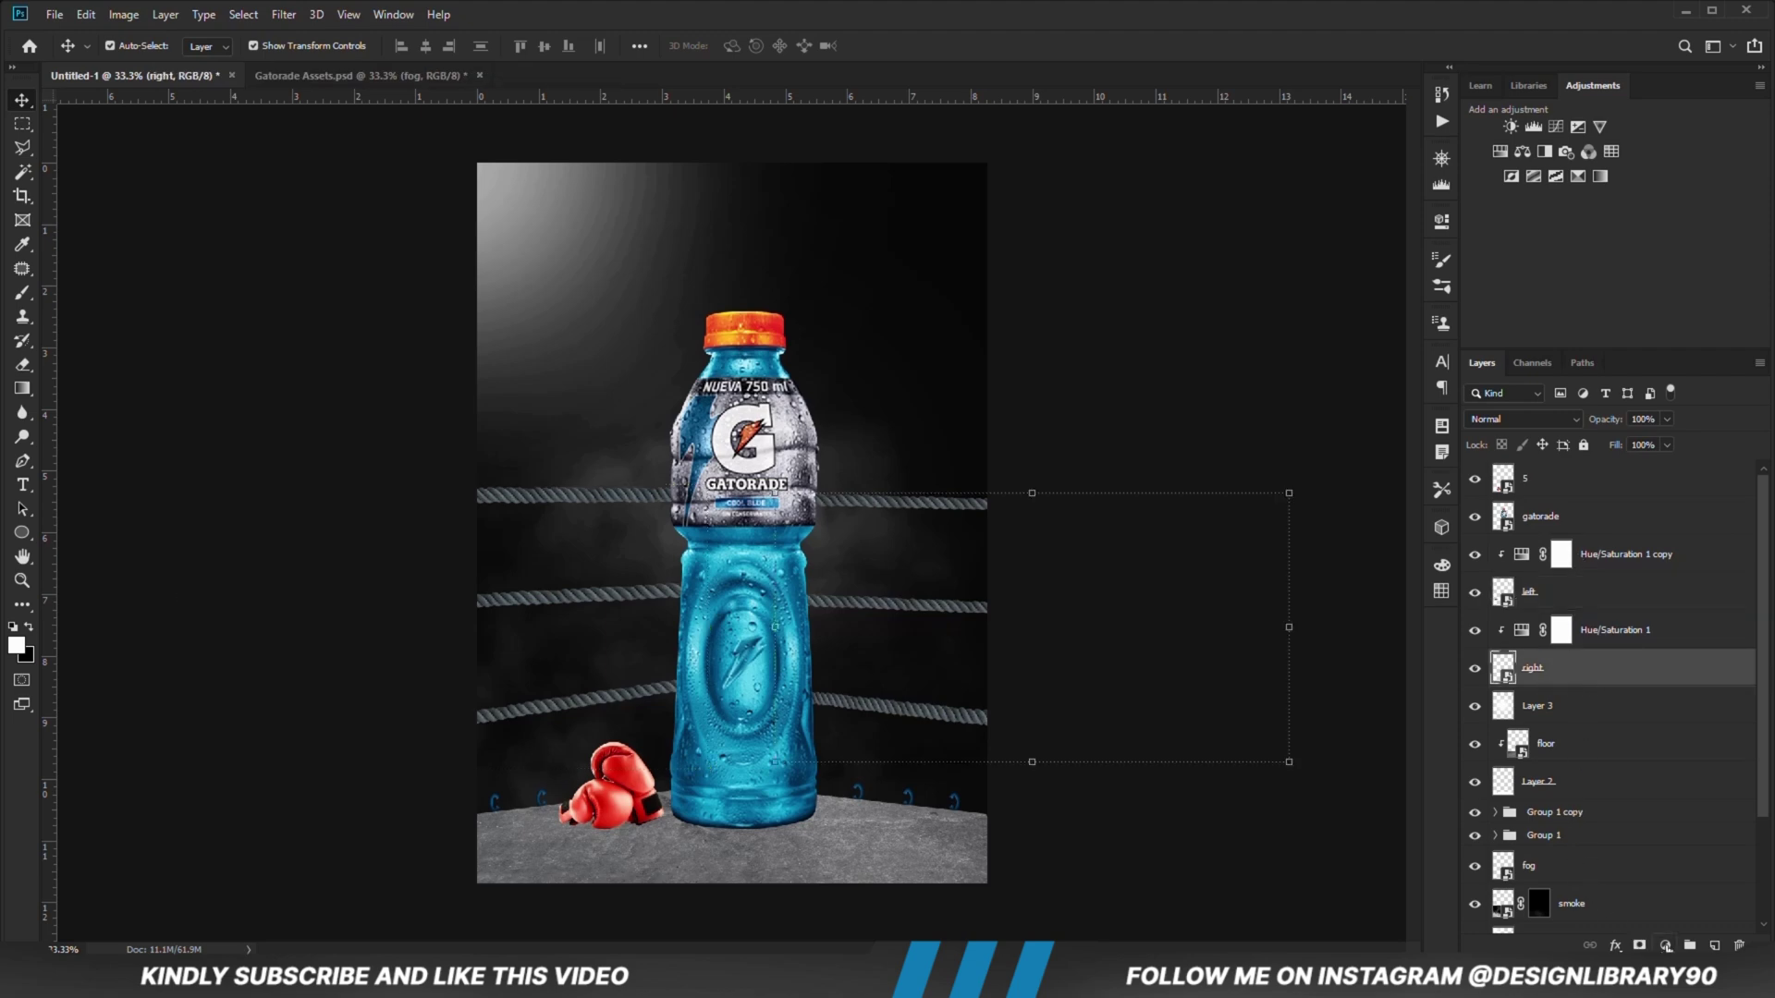
left_click(1665, 945)
left_click(1661, 730)
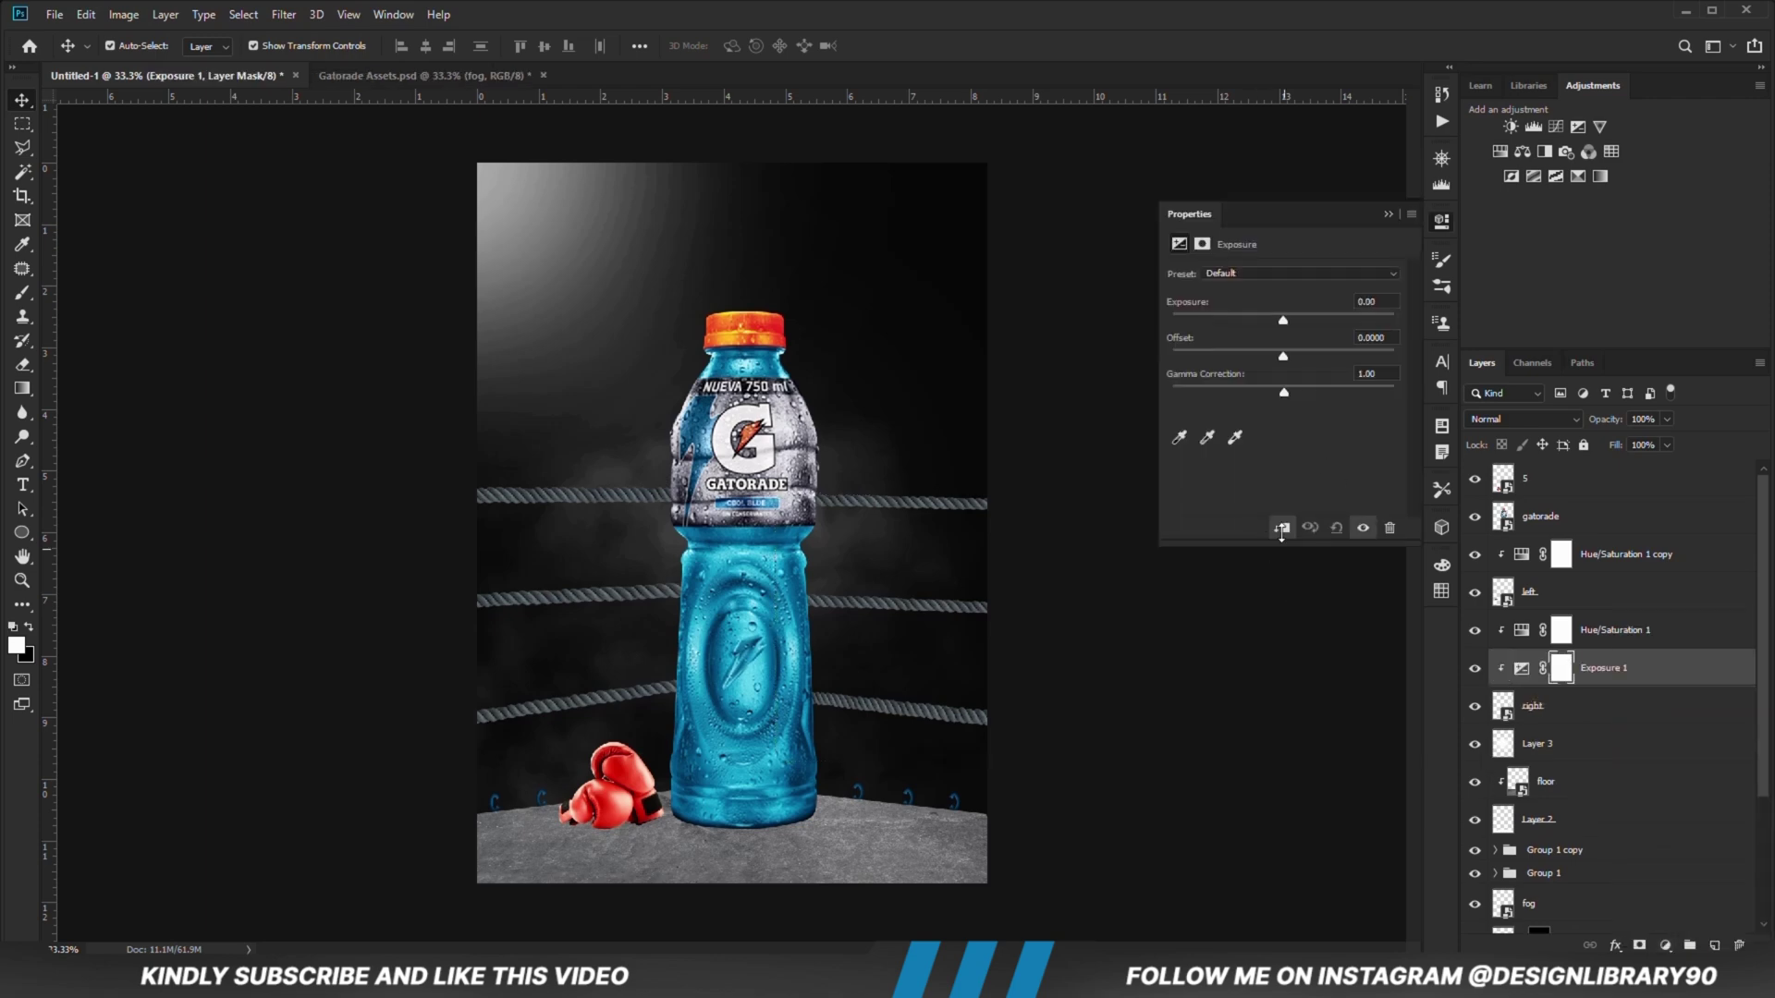
left_click_drag(1240, 321, 1230, 320)
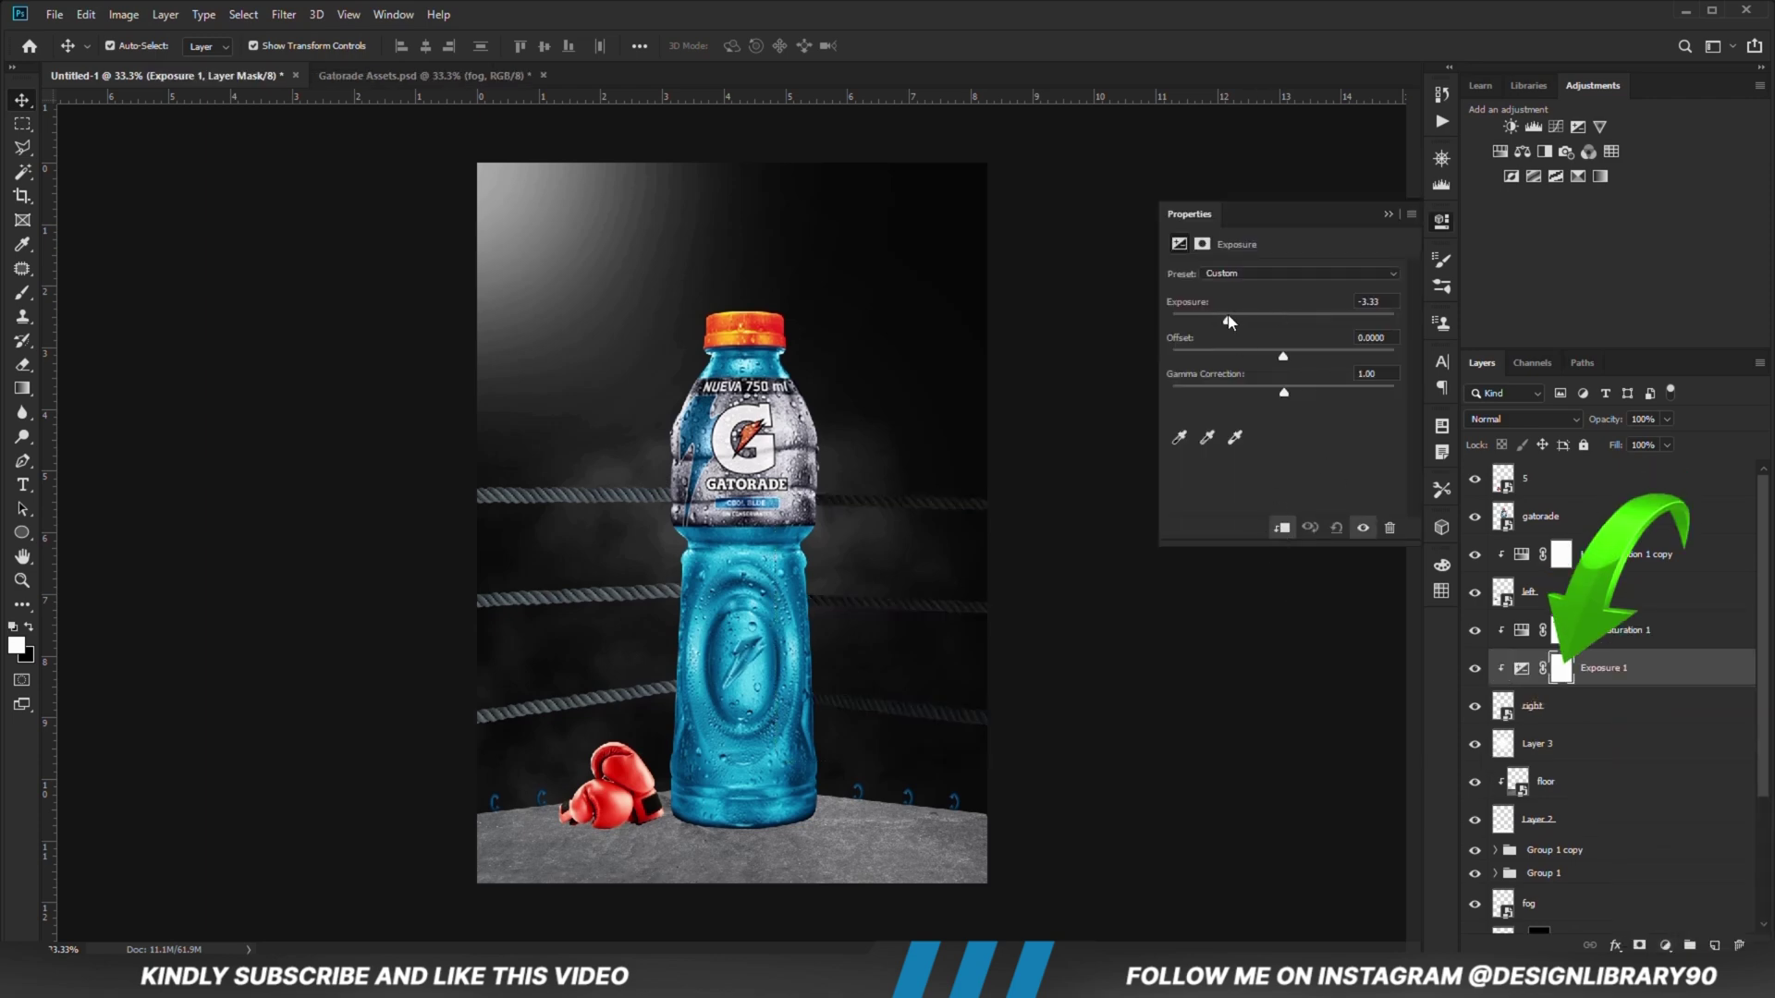
Step: Invert the Exposure 1 layer mask to black and ready the Brush tool at 19% opacity
left_click(1386, 215)
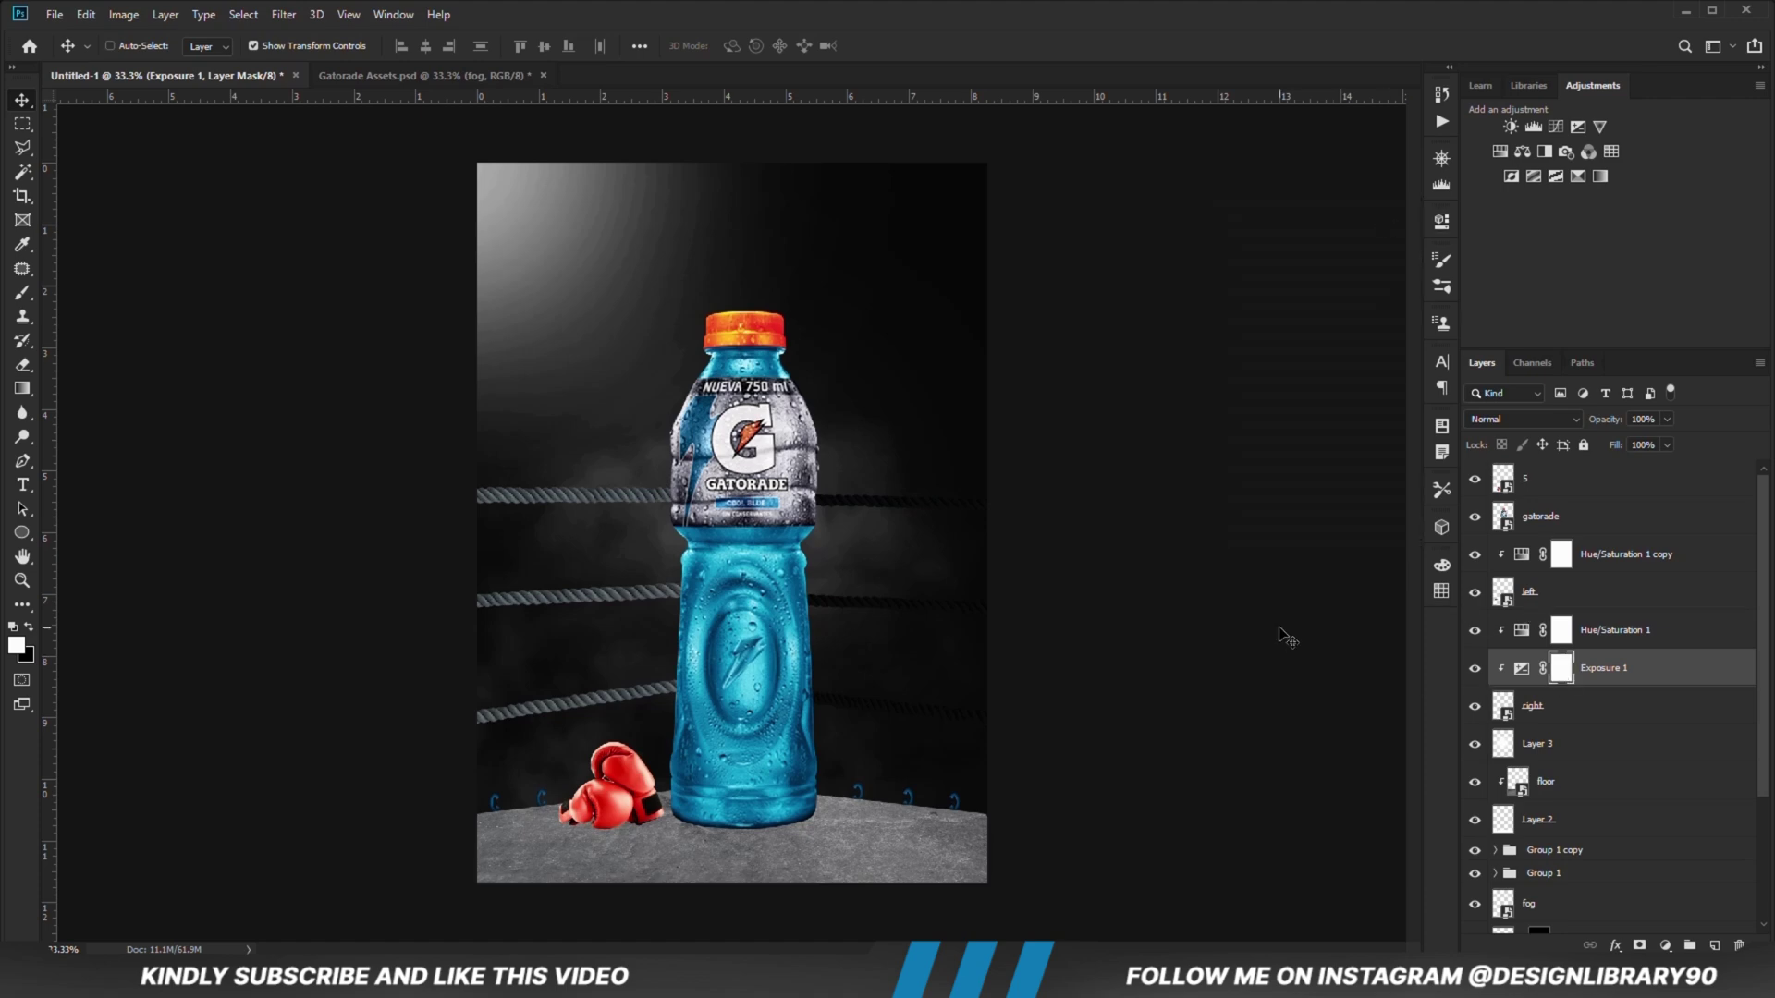
key("ctrl+i")
right_click(23, 294)
left_click(102, 294)
left_click(428, 46)
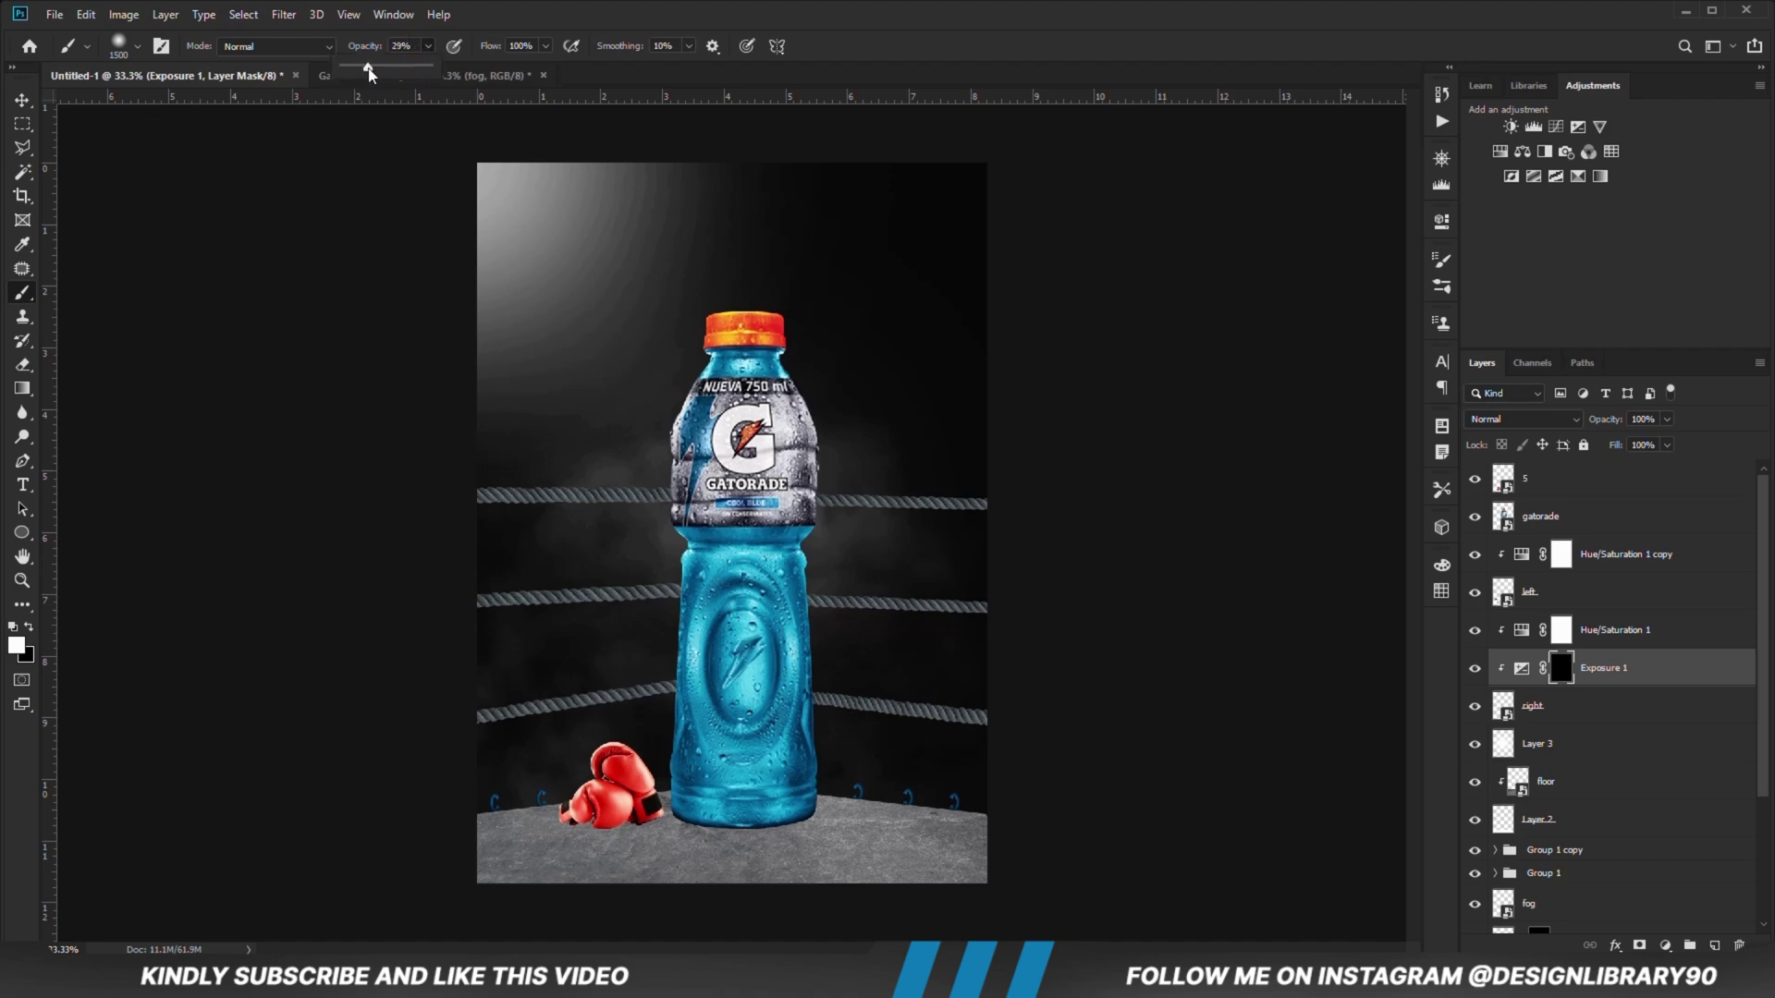
left_click(643, 13)
Step: Shrink the brush to 300 px, raise its opacity to 46% and paint shading along the right ropes on the Exposure 1 mask
key("bracketleft")
key("bracketleft")
key("bracketleft")
key("bracketleft")
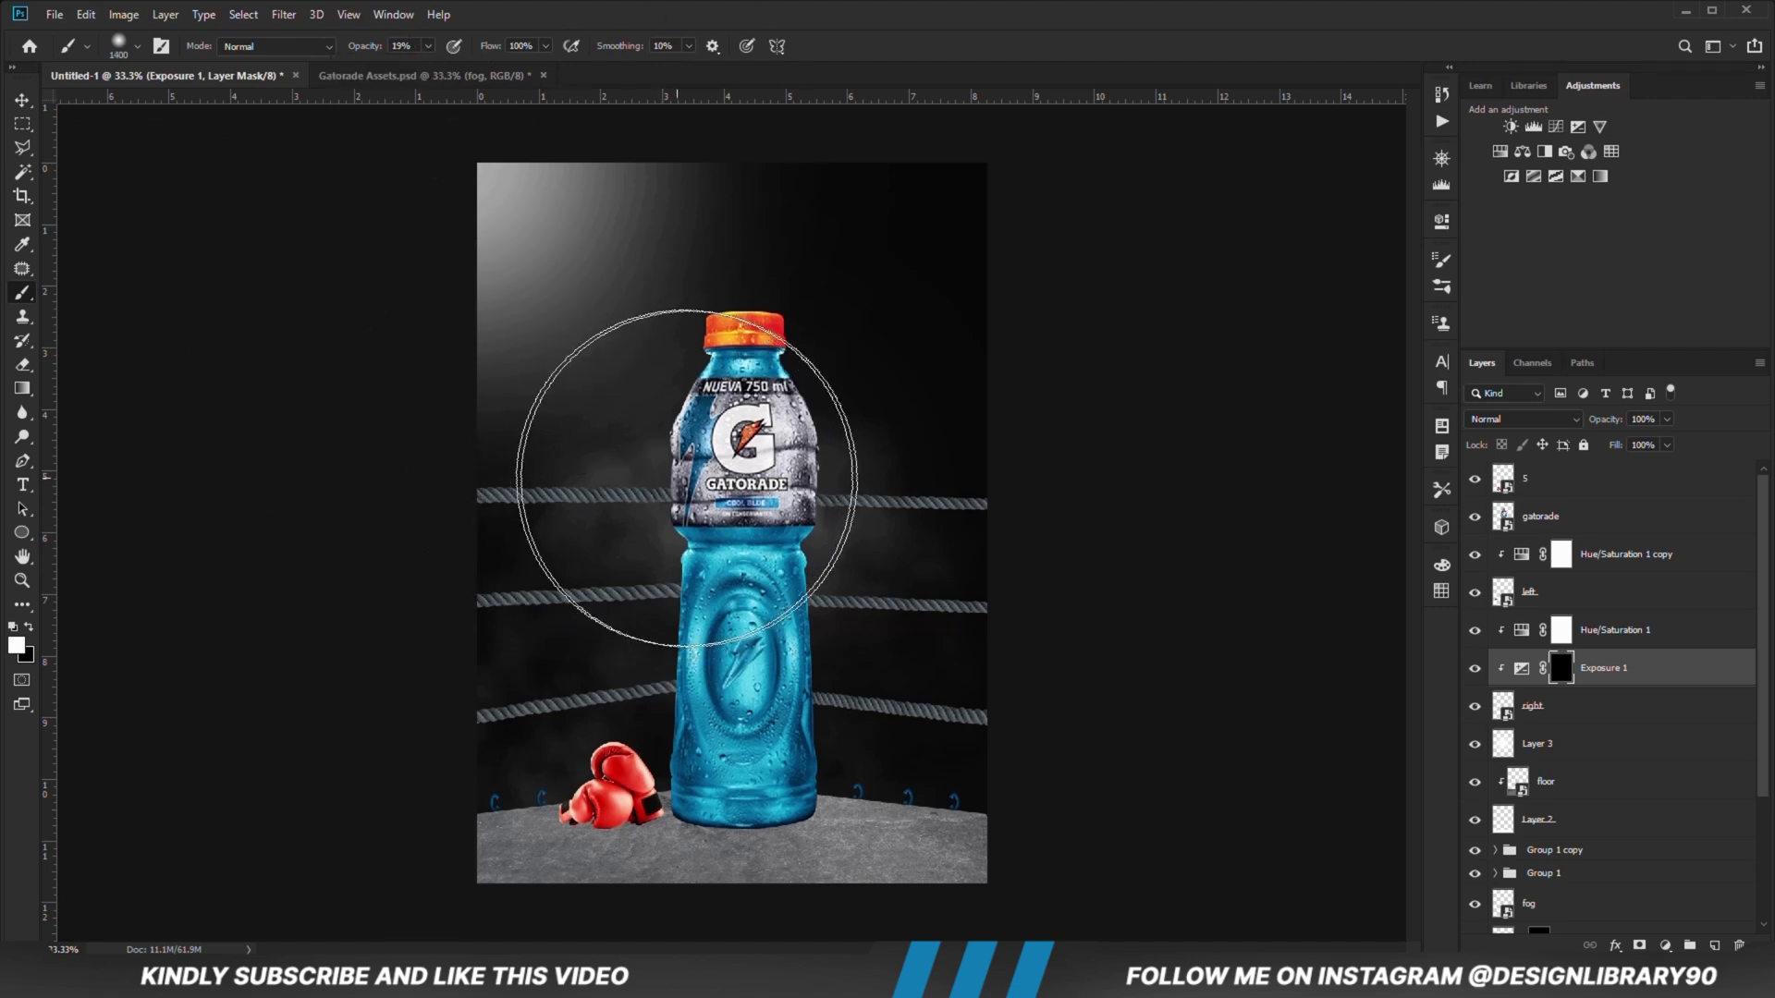
key("bracketleft")
key("bracketleft")
key("bracketleft")
key("bracketleft")
key("bracketleft")
key("bracketleft")
key("bracketleft")
key("bracketleft")
key("bracketleft")
key("bracketleft")
key("bracketleft")
key("bracketleft")
key("bracketleft")
key("bracketleft")
key("bracketleft")
key("bracketleft")
key("bracketleft")
key("bracketleft")
key("bracketleft")
key("bracketright")
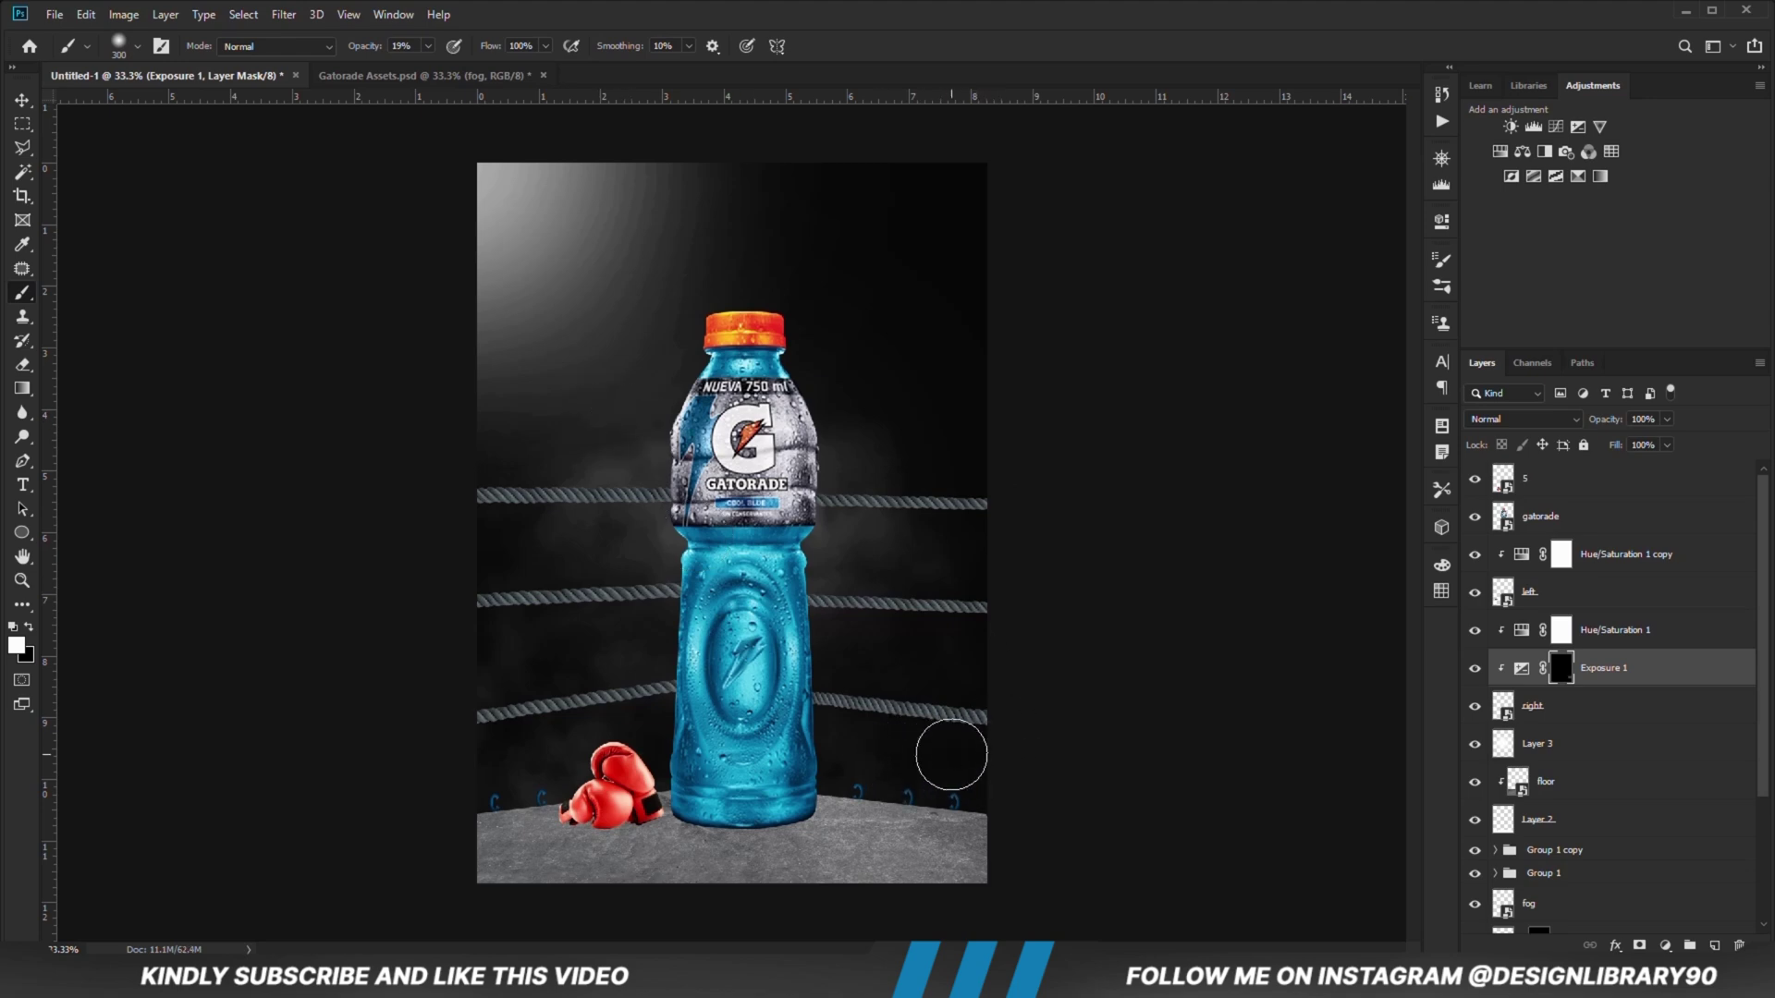
left_click(428, 46)
left_click_drag(978, 762, 883, 745)
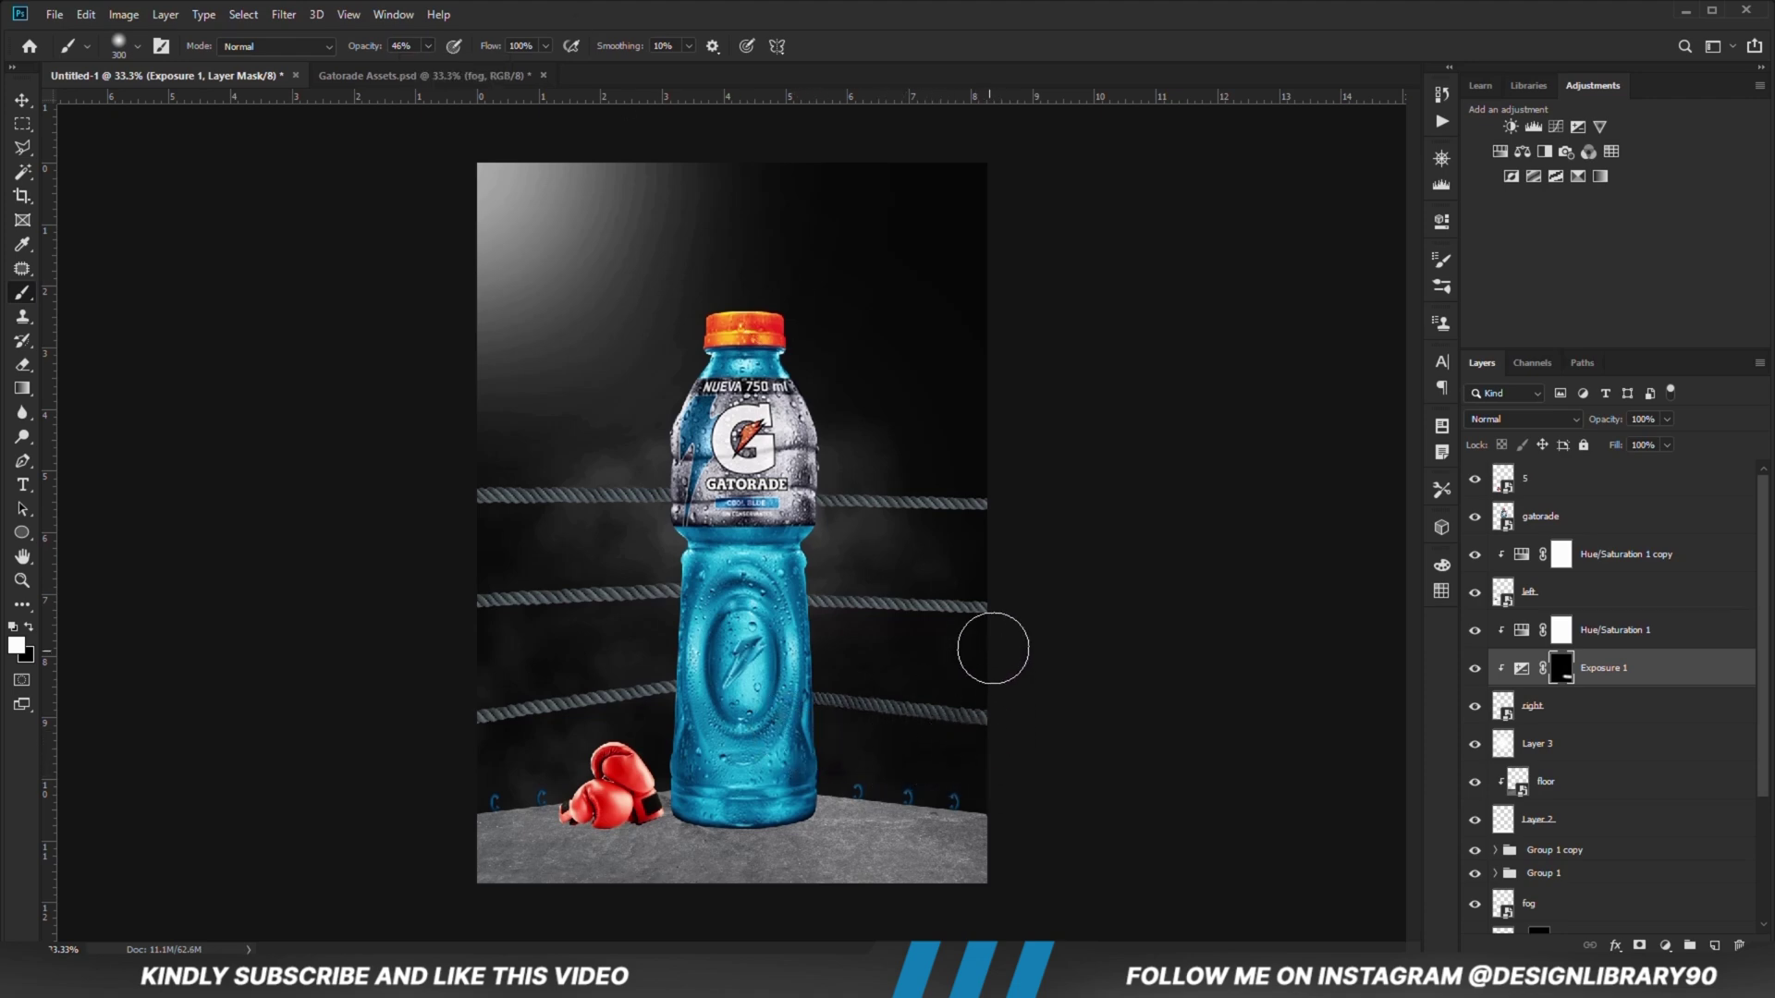
key("bracketleft")
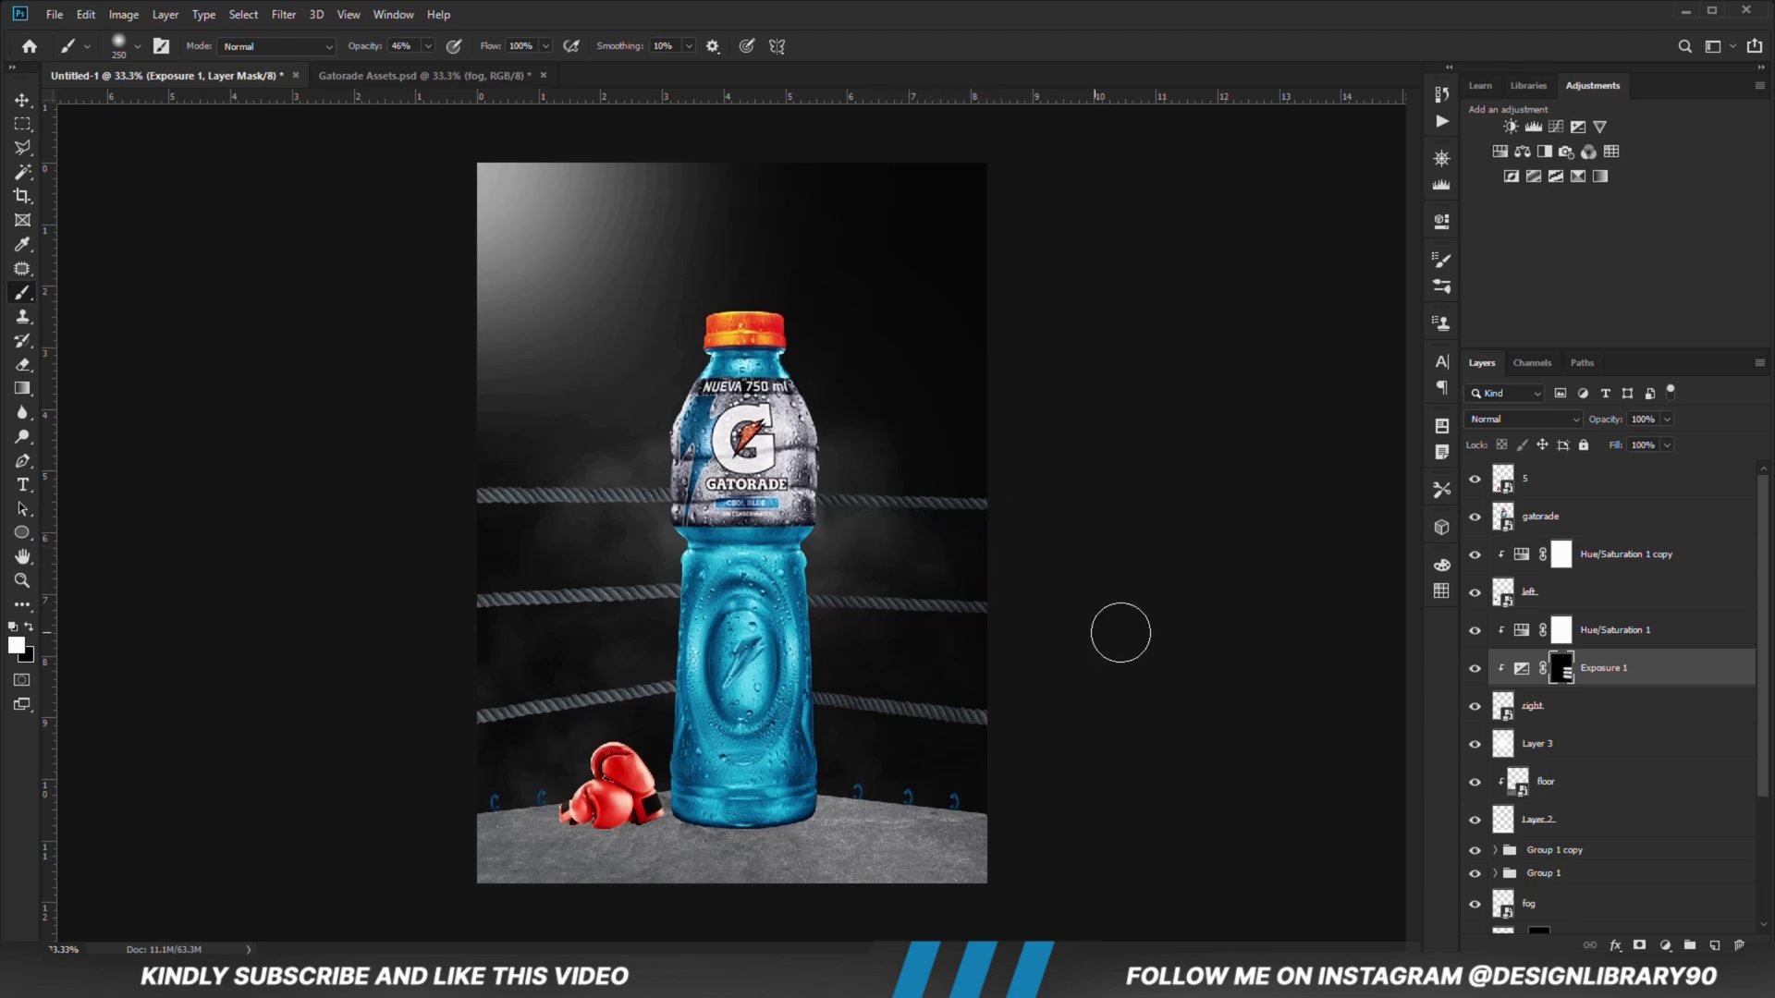
Step: Add a clipped, brightening Exposure adjustment above Exposure 1, invert its mask and paint highlights along the right ropes
left_click(1665, 944)
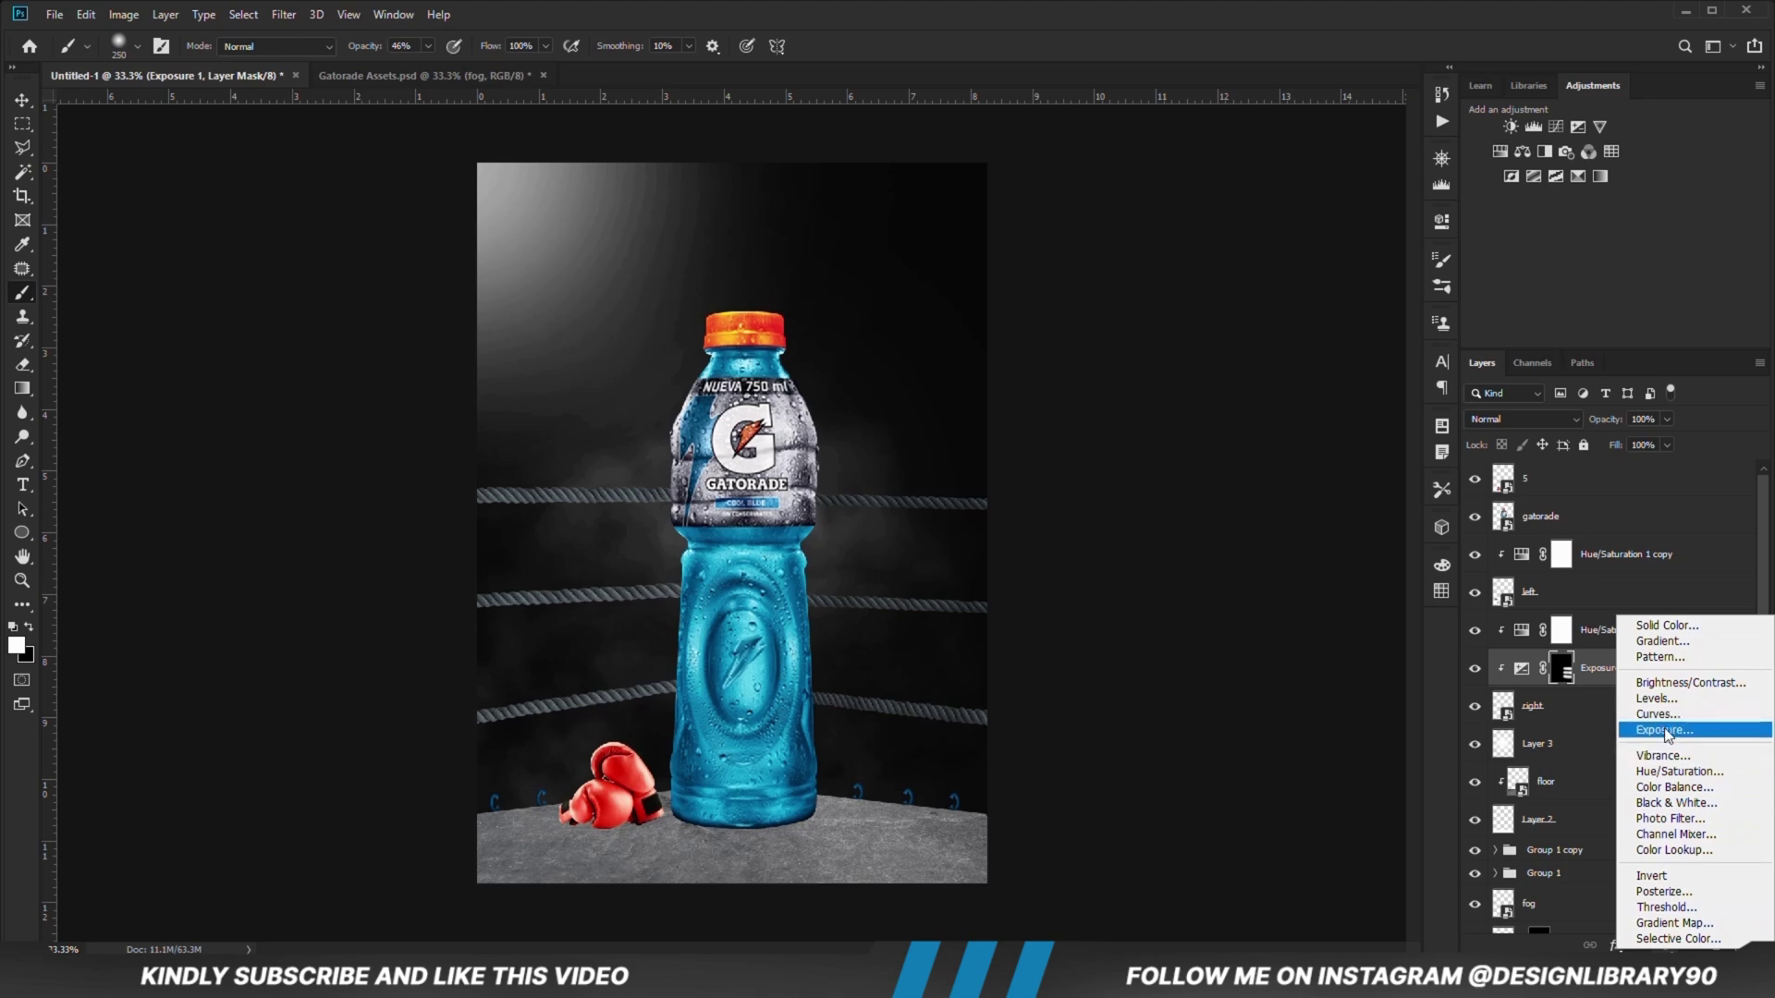
left_click(1609, 726)
left_click_drag(1319, 321, 1334, 320)
left_click(1387, 215)
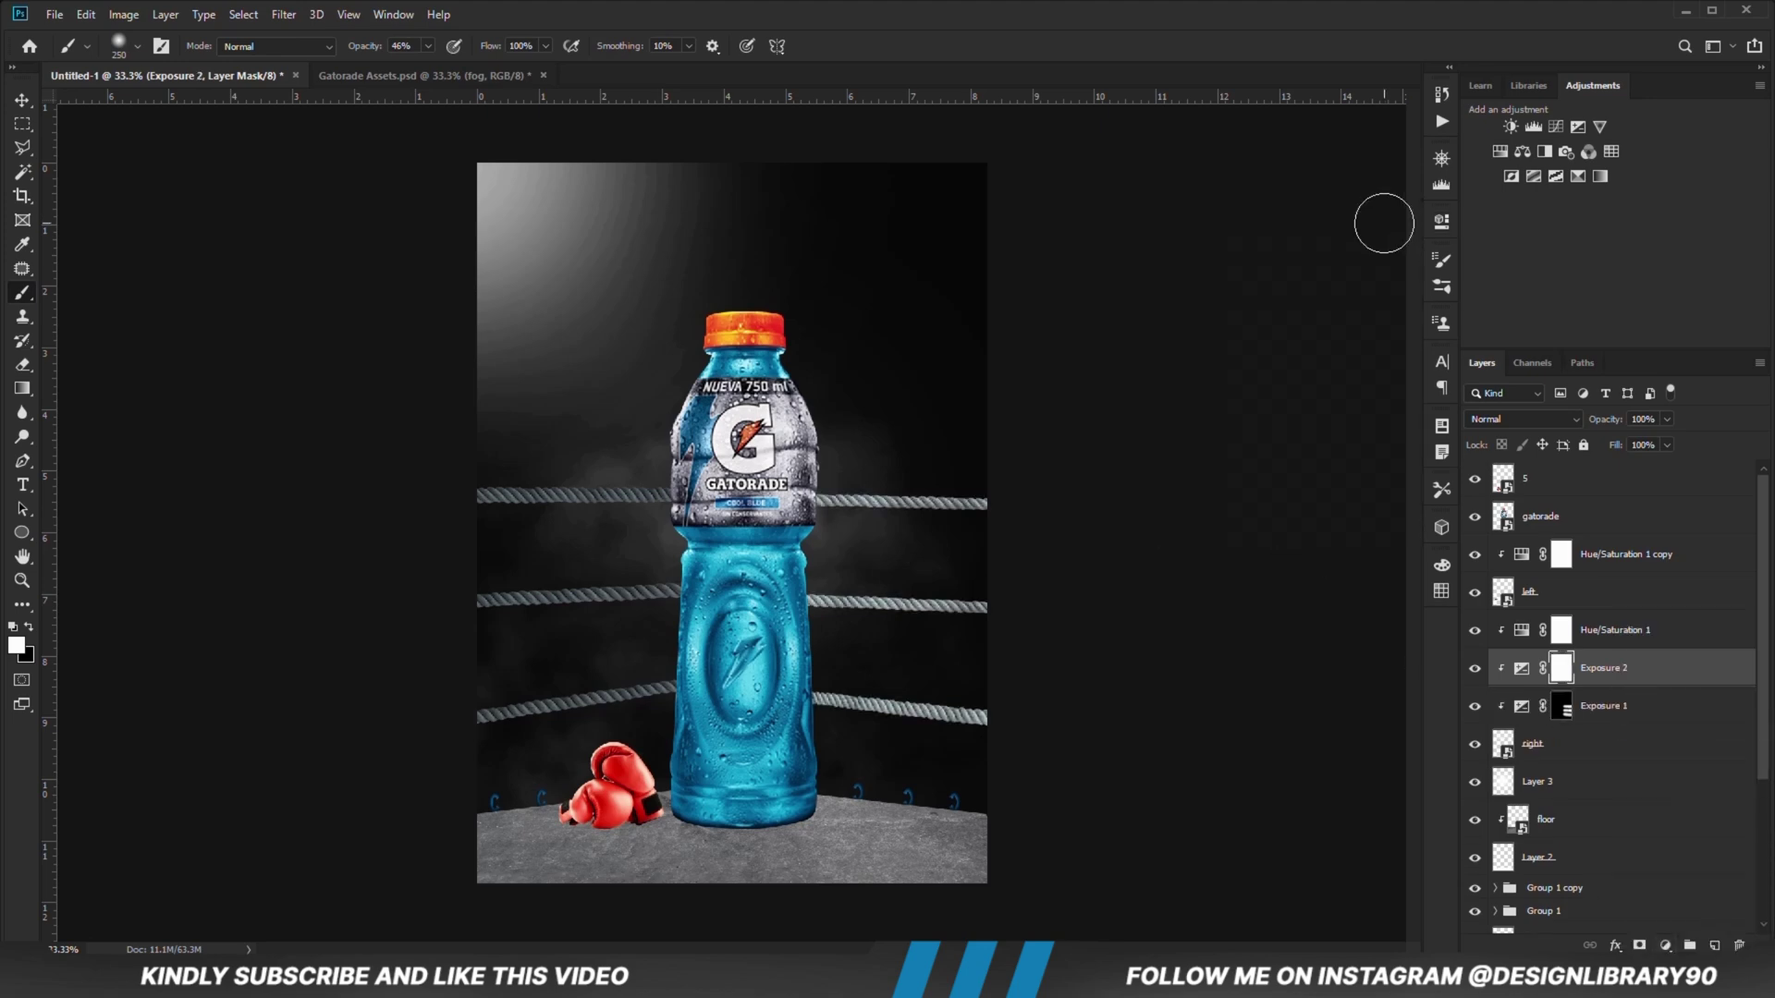
key("ctrl+i")
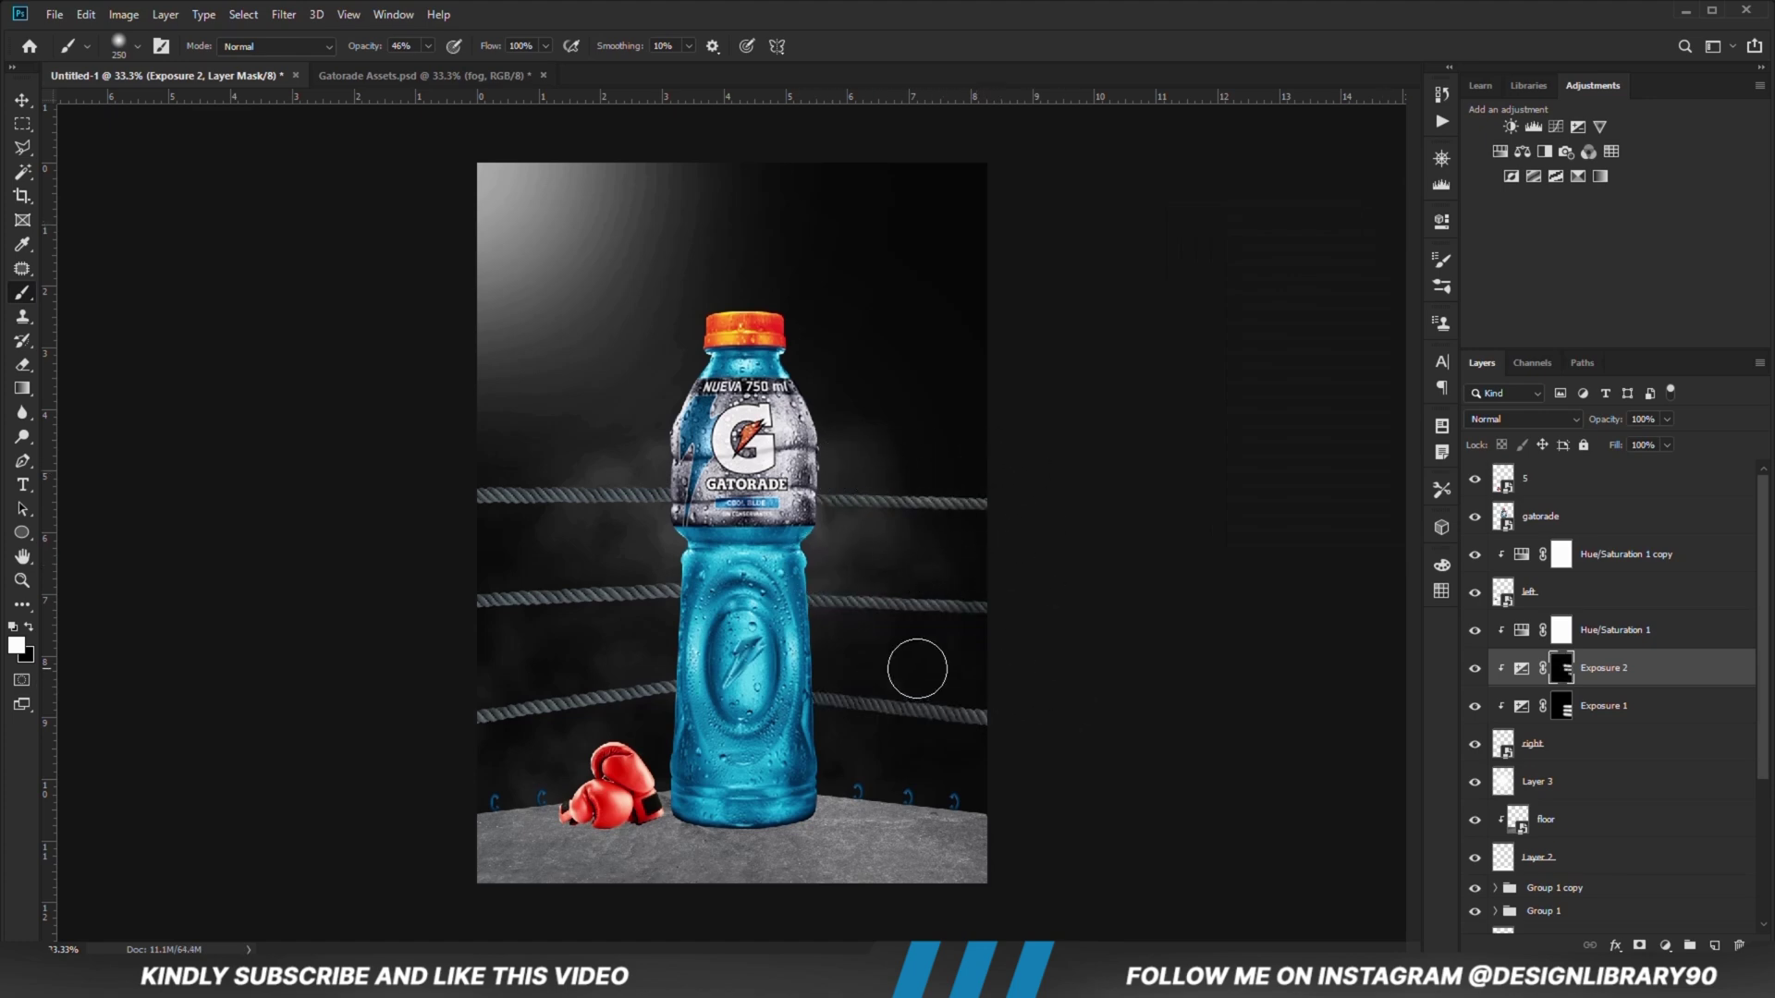
Step: Add a clipped, darkening Exposure adjustment above Exposure 2, invert its mask and paint right-rope shadows with a 175 px brush at 60% opacity
left_click_drag(1613, 669, 1644, 731)
left_click_drag(1284, 318, 1198, 319)
left_click(1388, 214)
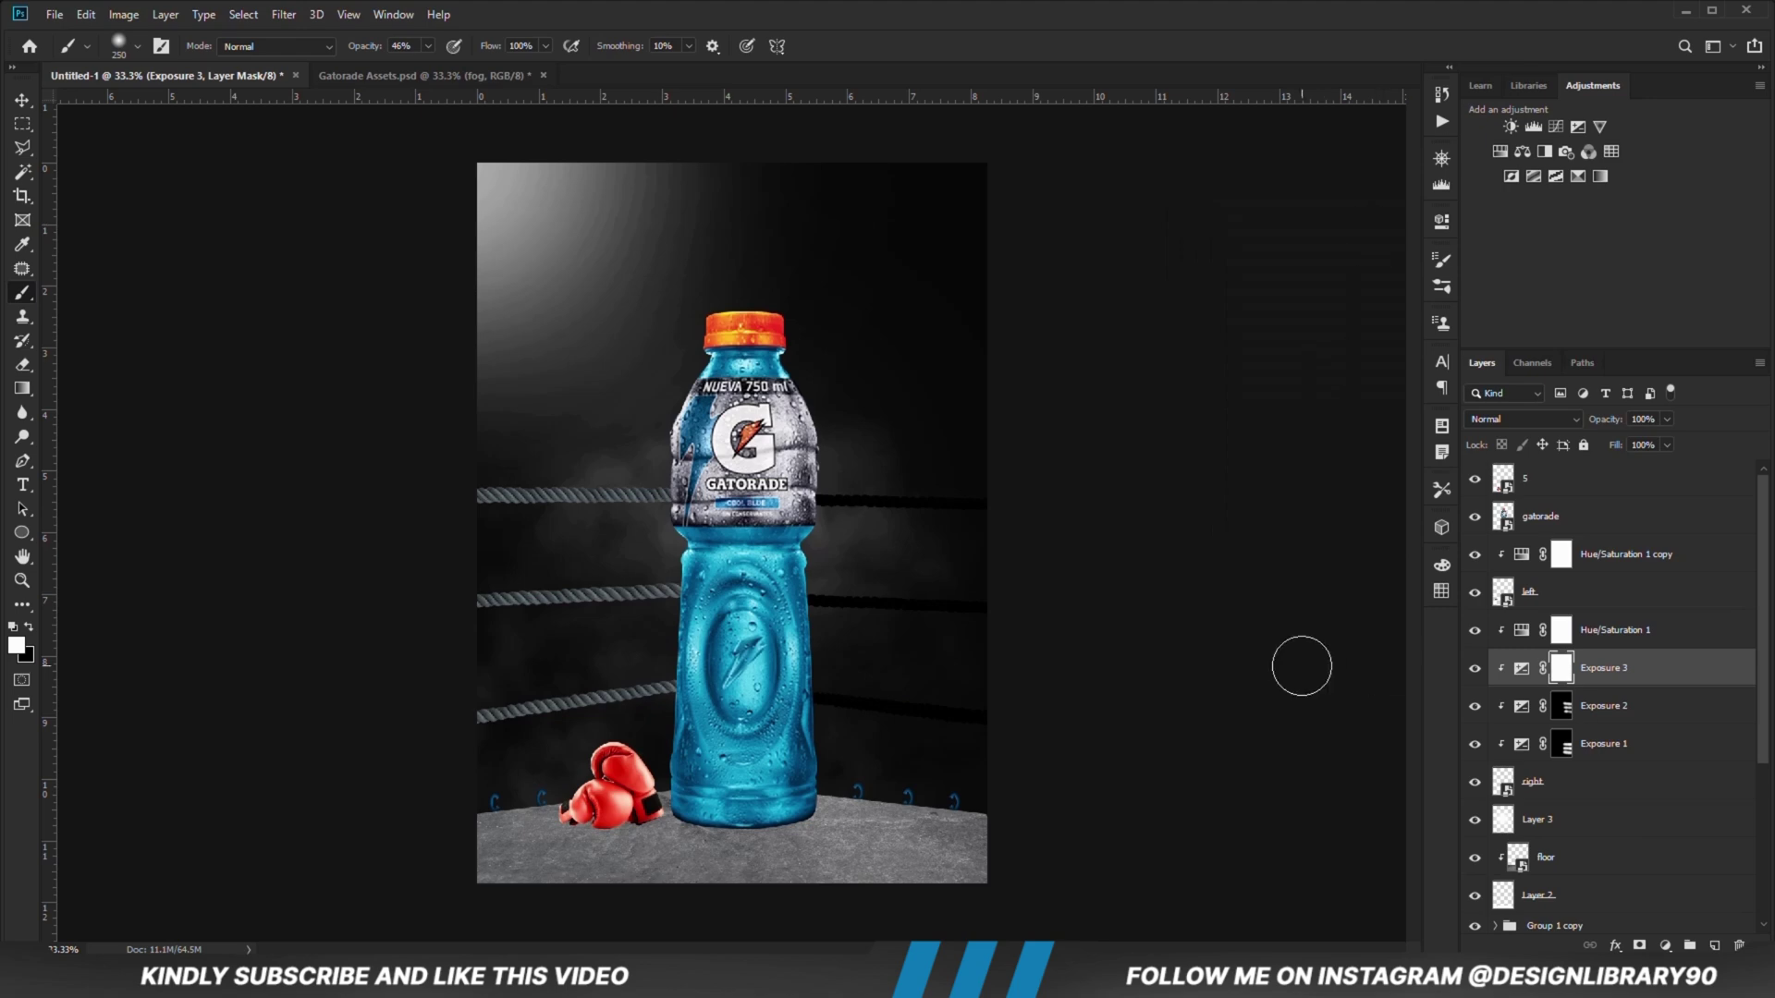
key("ctrl+i")
left_click(428, 46)
left_click_drag(429, 70, 443, 69)
key("bracketleft")
key("bracketleft")
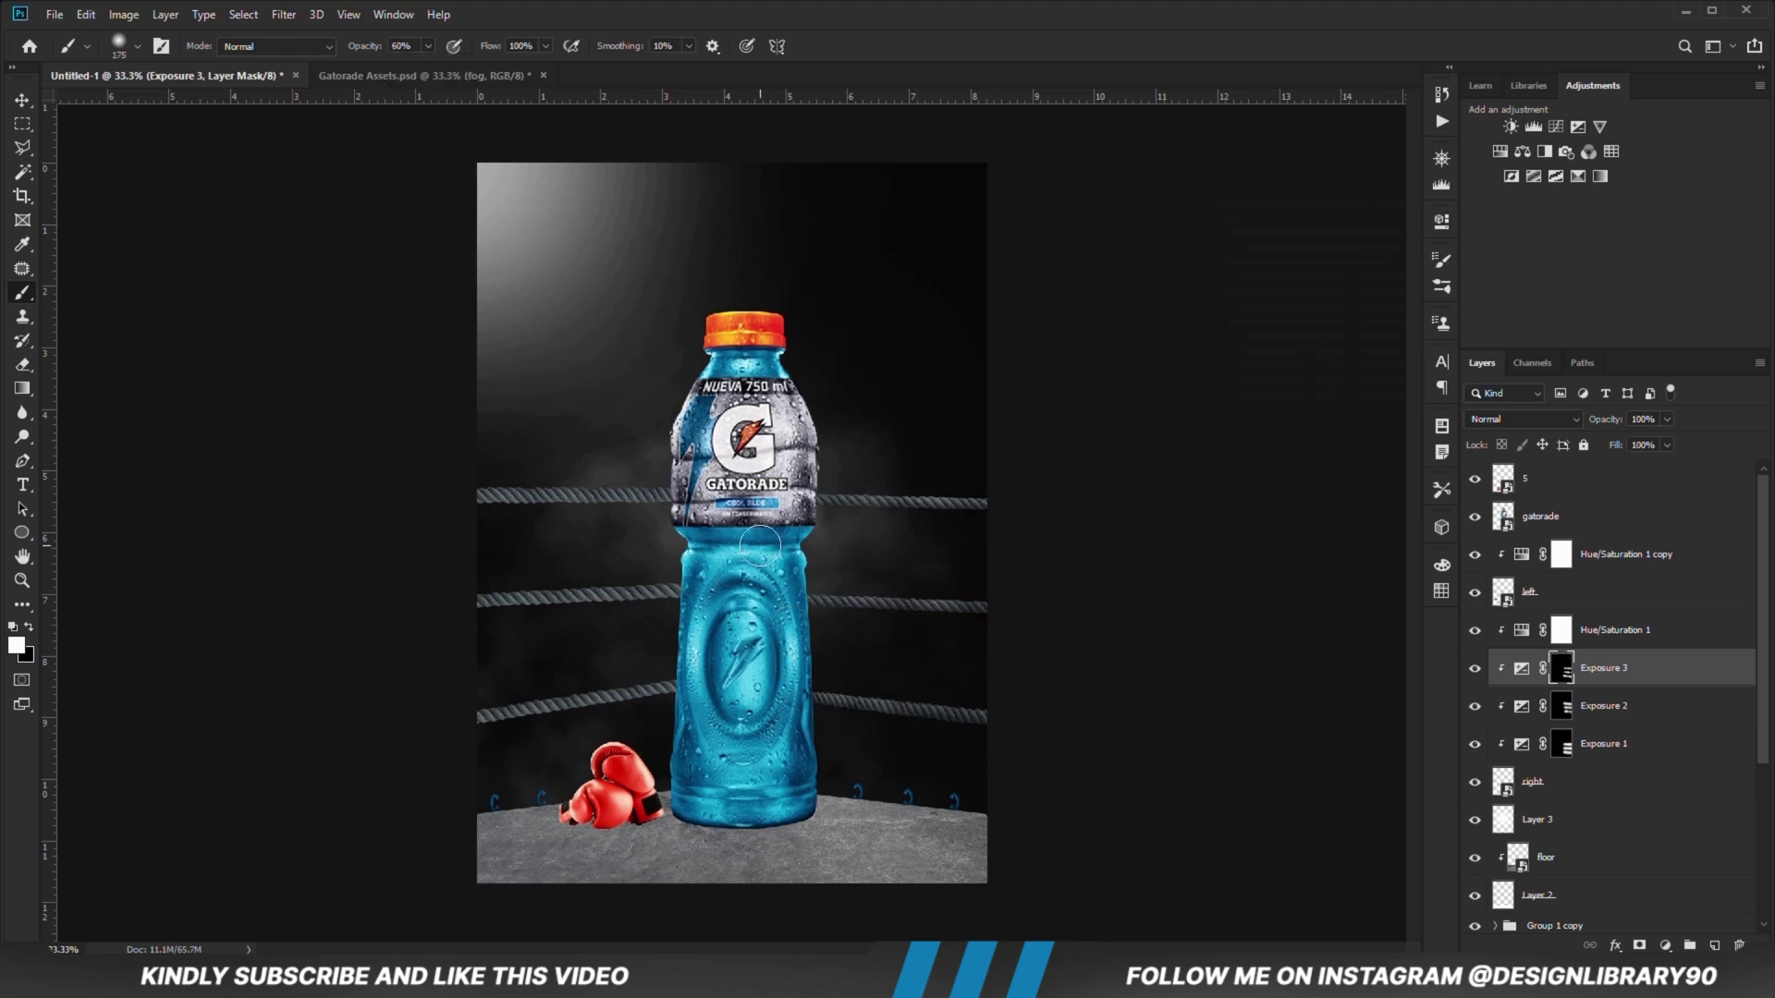
Step: Add a clipped, strongly darkening Exposure adjustment to the left ropes layer and invert its mask
key("v")
left_click(658, 535)
left_click(1665, 946)
left_click(1654, 772)
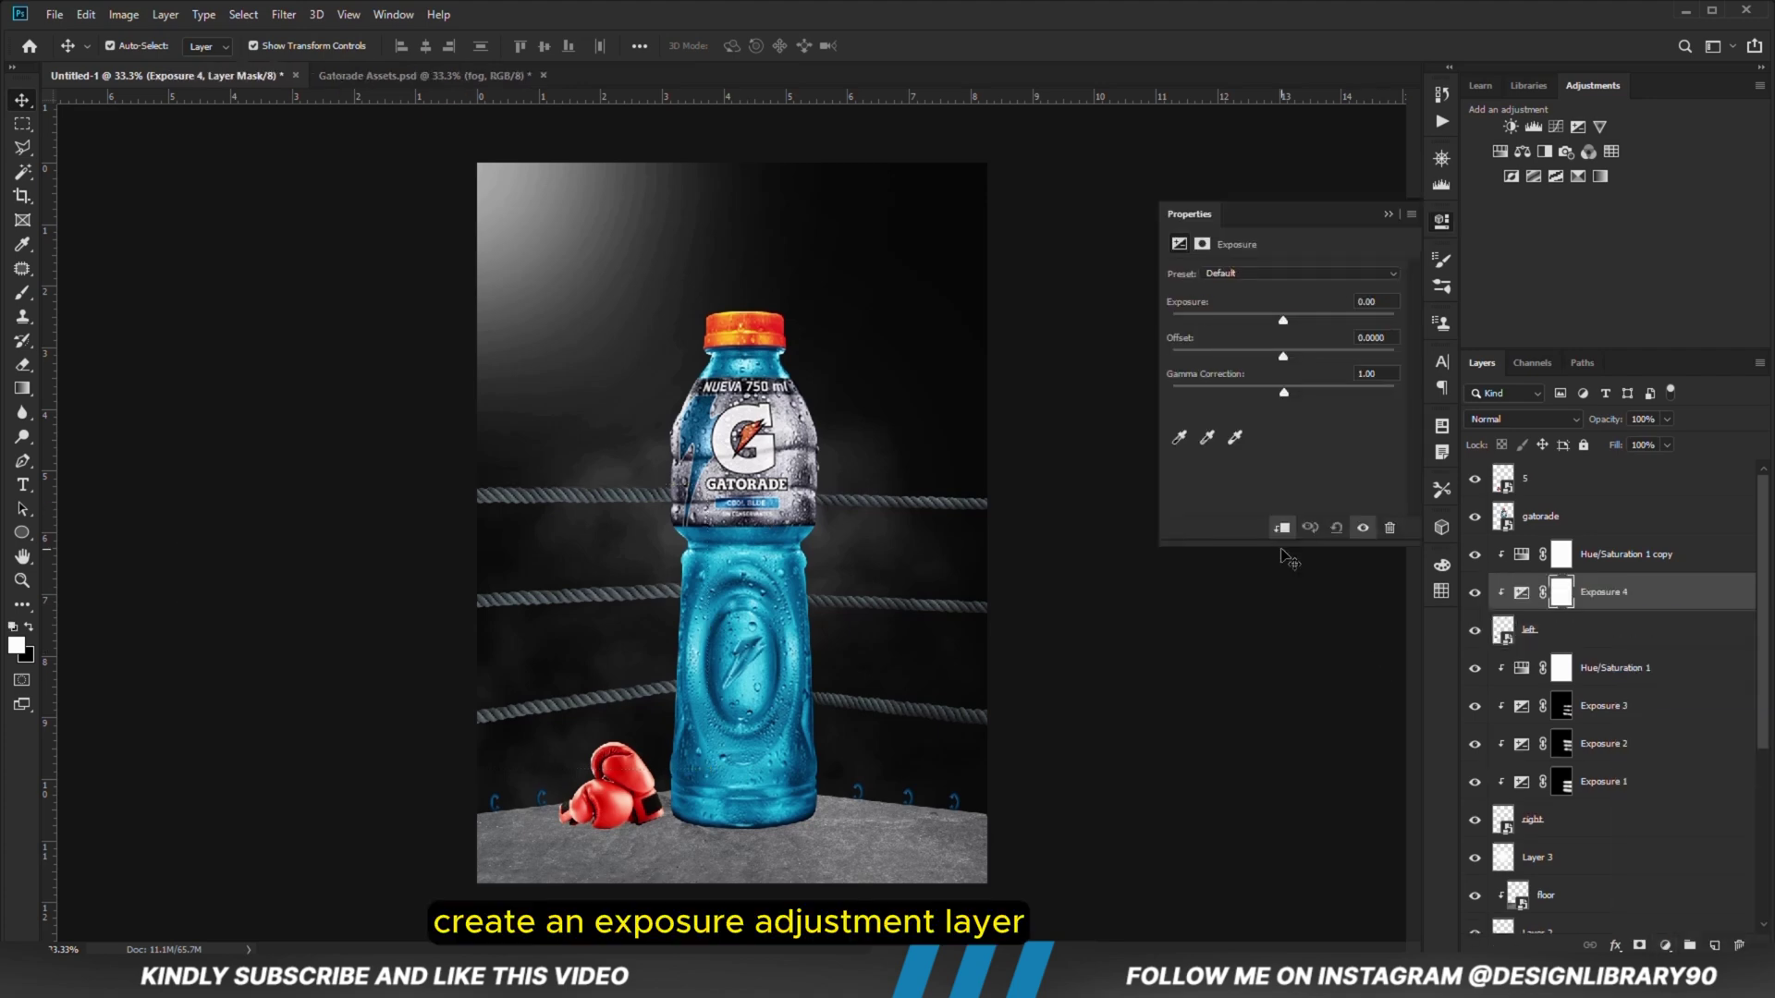
left_click_drag(1283, 320, 1195, 320)
left_click(1388, 215)
key("ctrl+i")
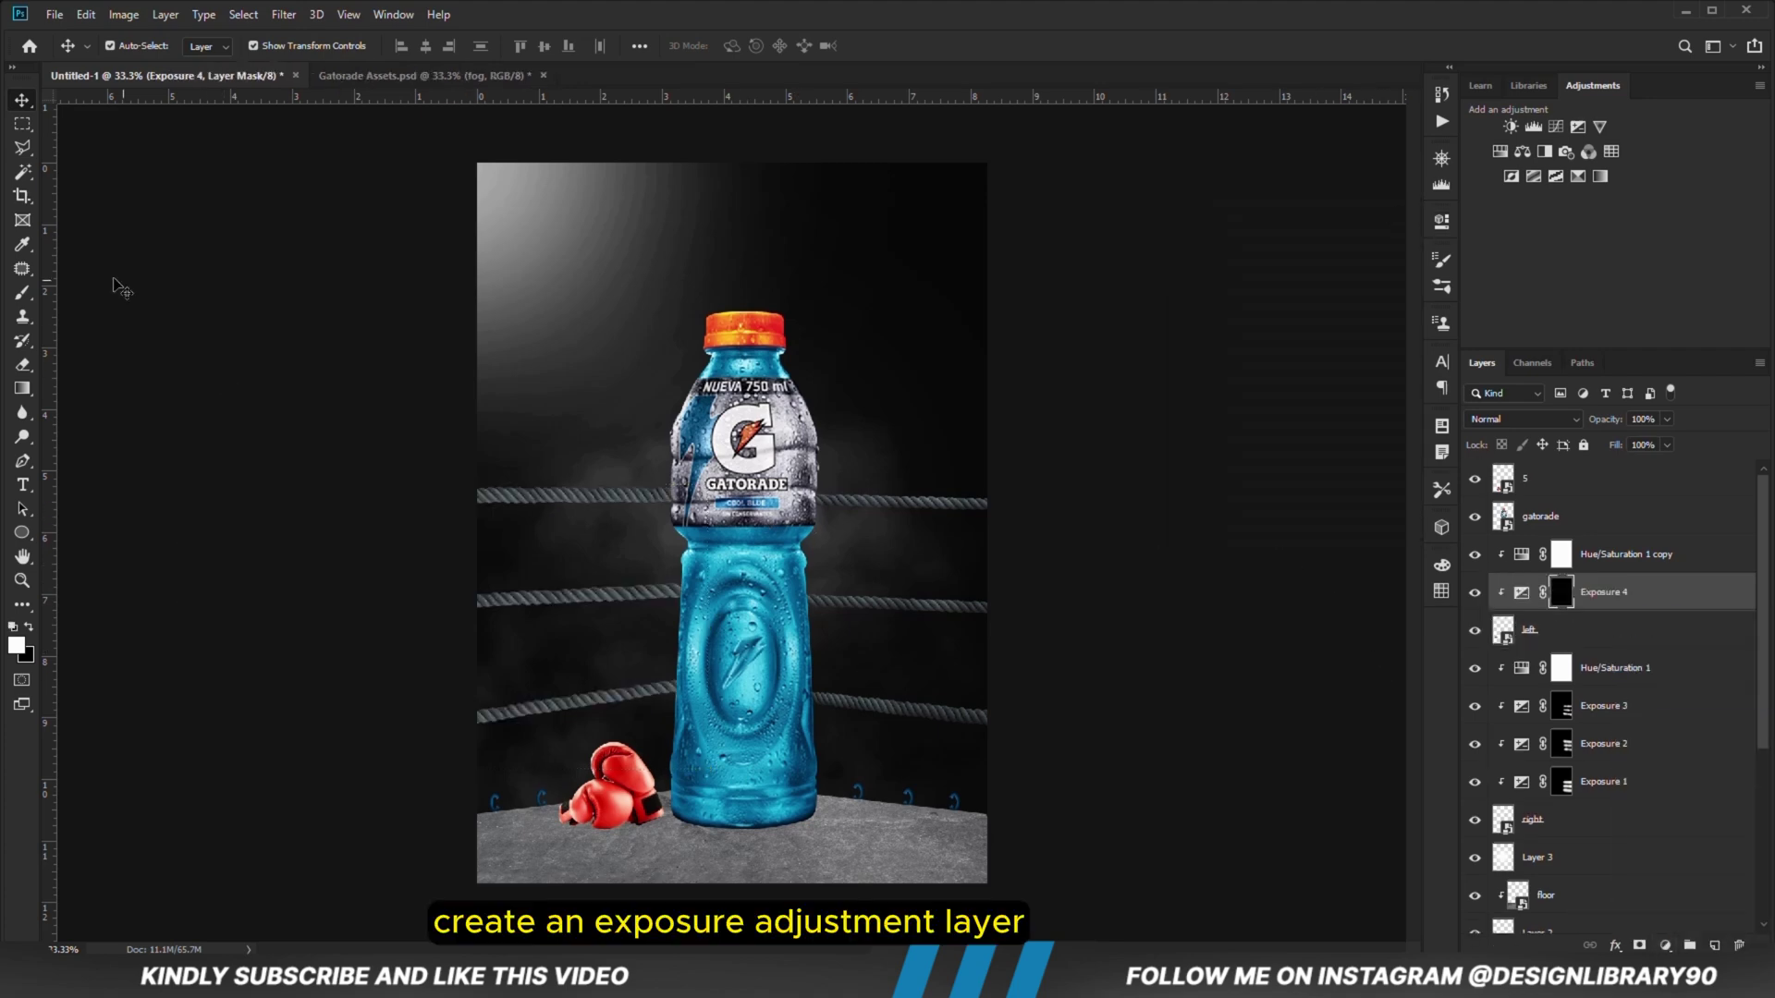
Step: Paint shadows along the left ropes on the Exposure 4 mask with a soft 200 px brush
left_click(22, 292)
mouse_move(519, 753)
left_mouse_down()
mouse_move(595, 732)
mouse_move(550, 742)
left_mouse_up()
key("[")
left_click_drag(683, 625, 467, 630)
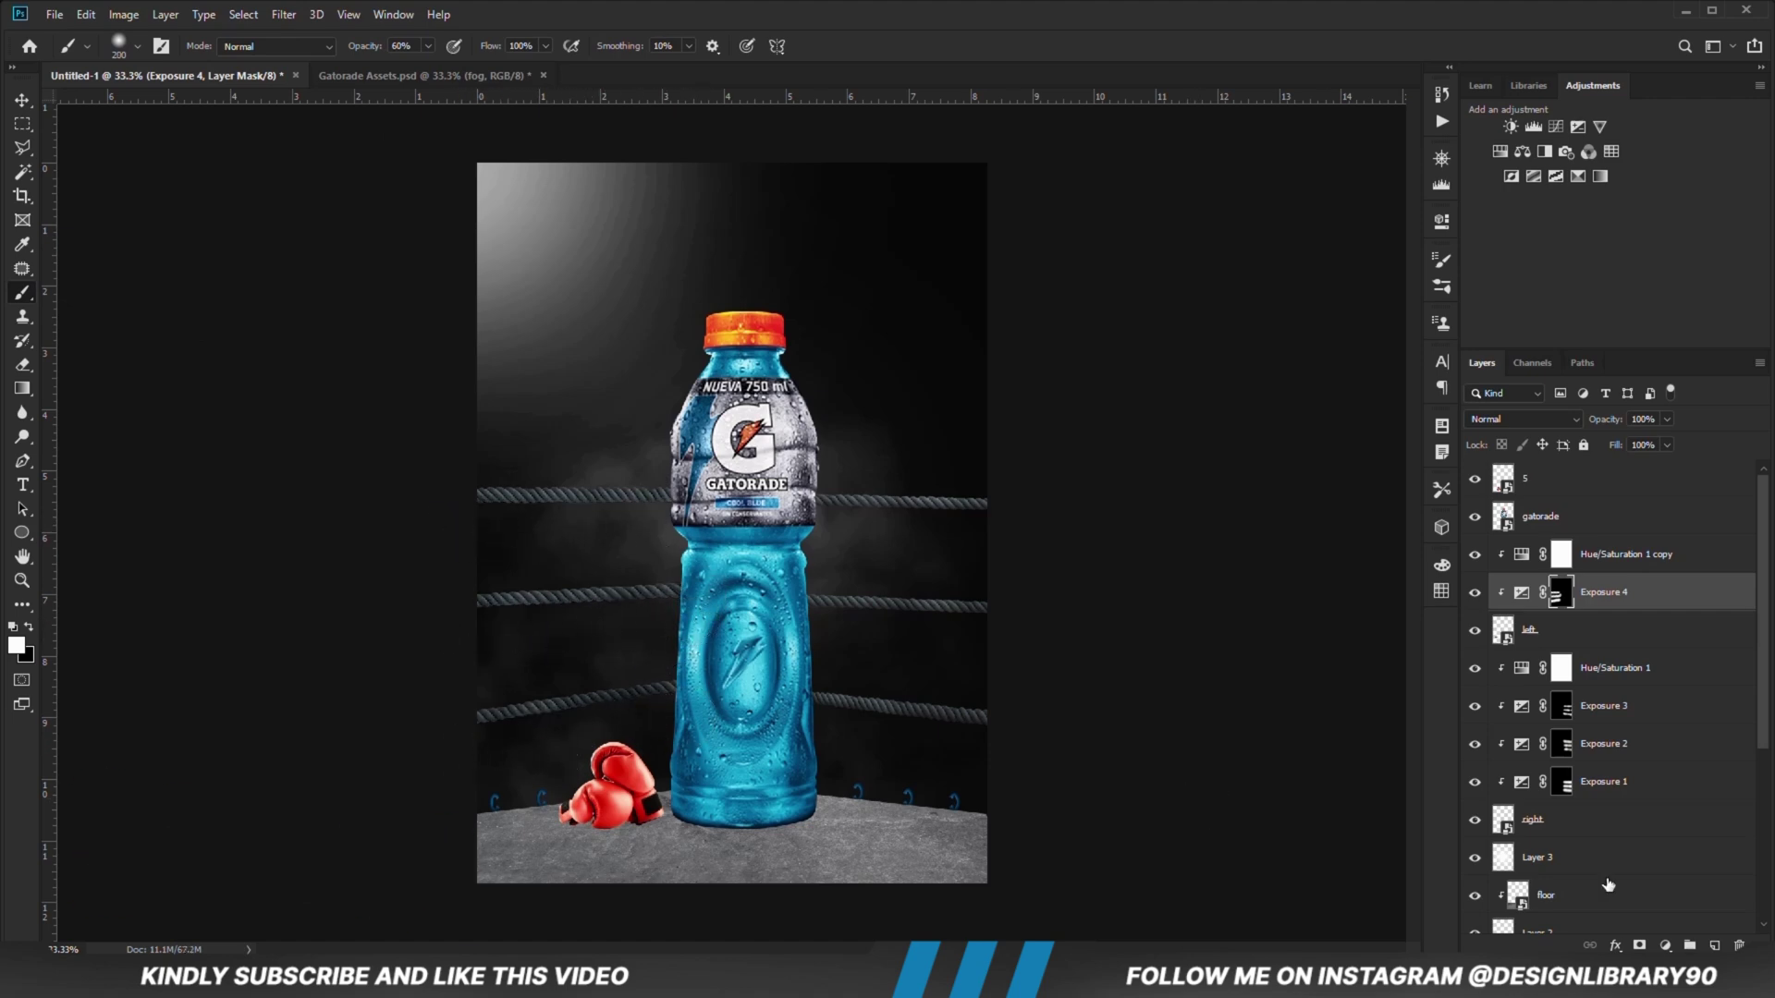
Step: Add a clipped, brightening Exposure adjustment above Exposure 4, invert its mask and paint highlights along the left ropes with a 250 px brush
left_click(1665, 945)
left_click(1650, 726)
left_click_drag(1283, 319, 1332, 320)
left_click(1387, 215)
key("ctrl+i")
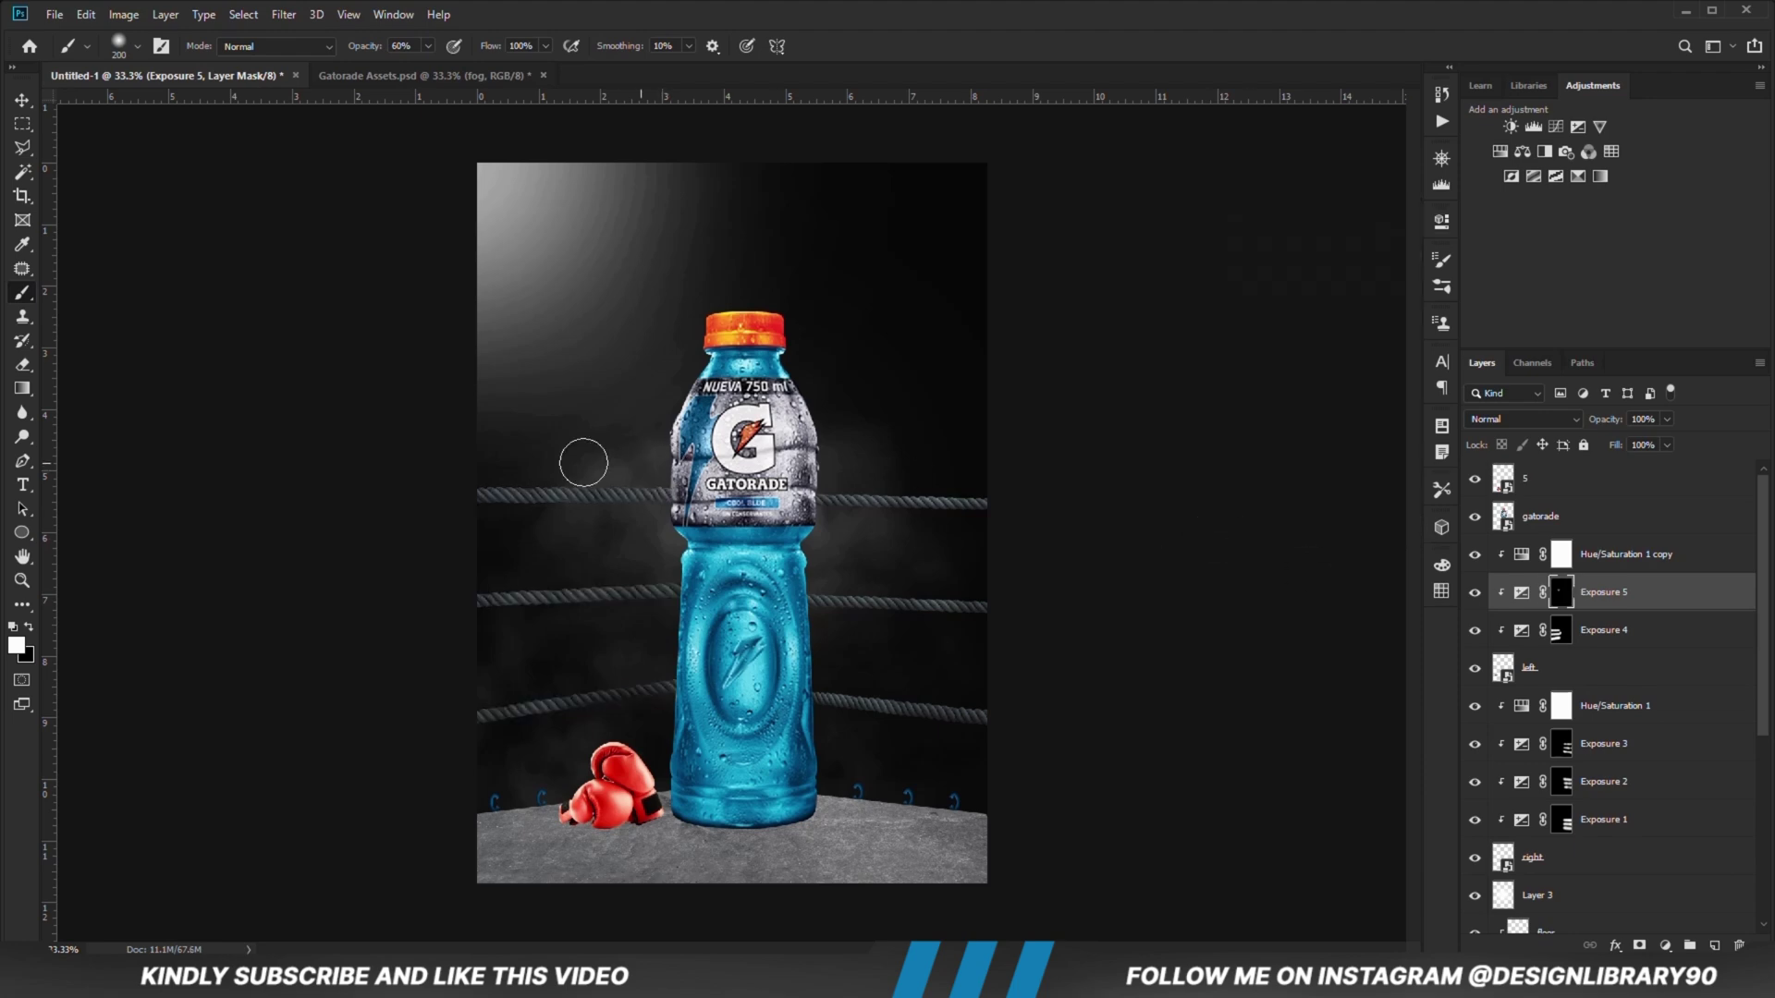
key("bracketright")
key("bracketright")
left_click_drag(666, 469, 467, 451)
key("bracketleft")
left_click_drag(663, 555, 458, 562)
Step: Add another clipped Exposure adjustment above Exposure 5, invert its mask, paint the left ropes and set the layer opacity to 63%
left_click(1665, 944)
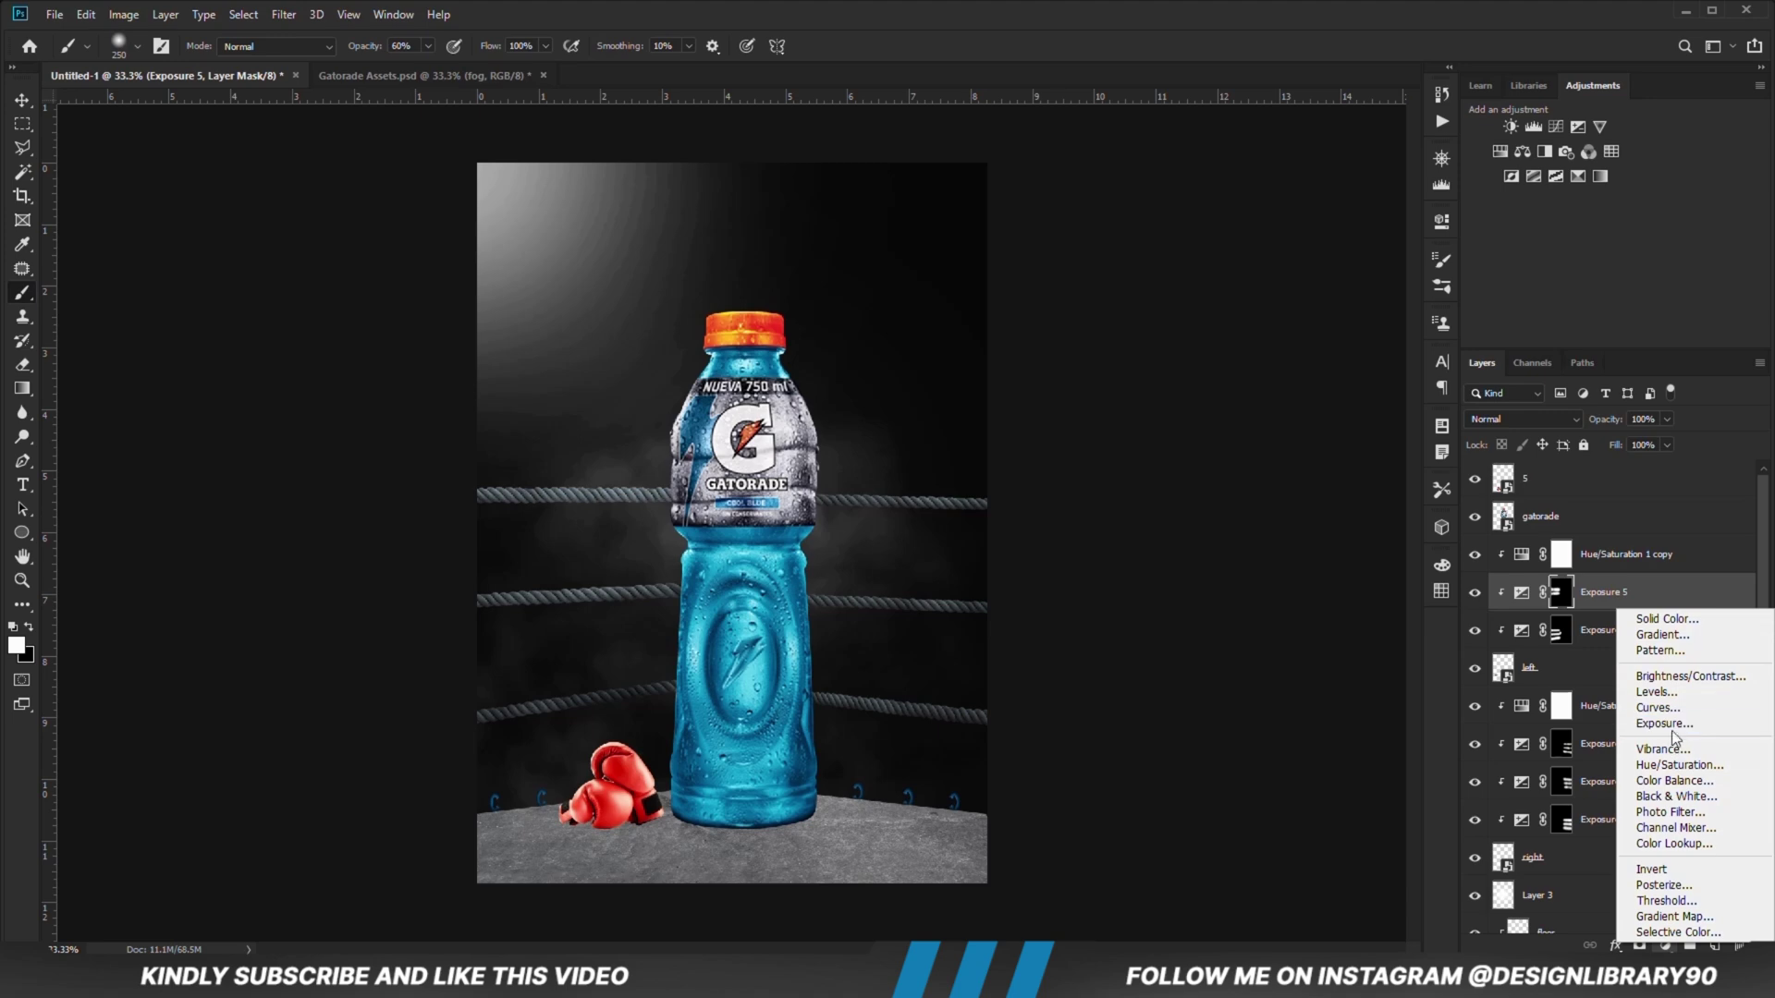
left_click(1590, 751)
left_click(1387, 214)
key("ctrl+i")
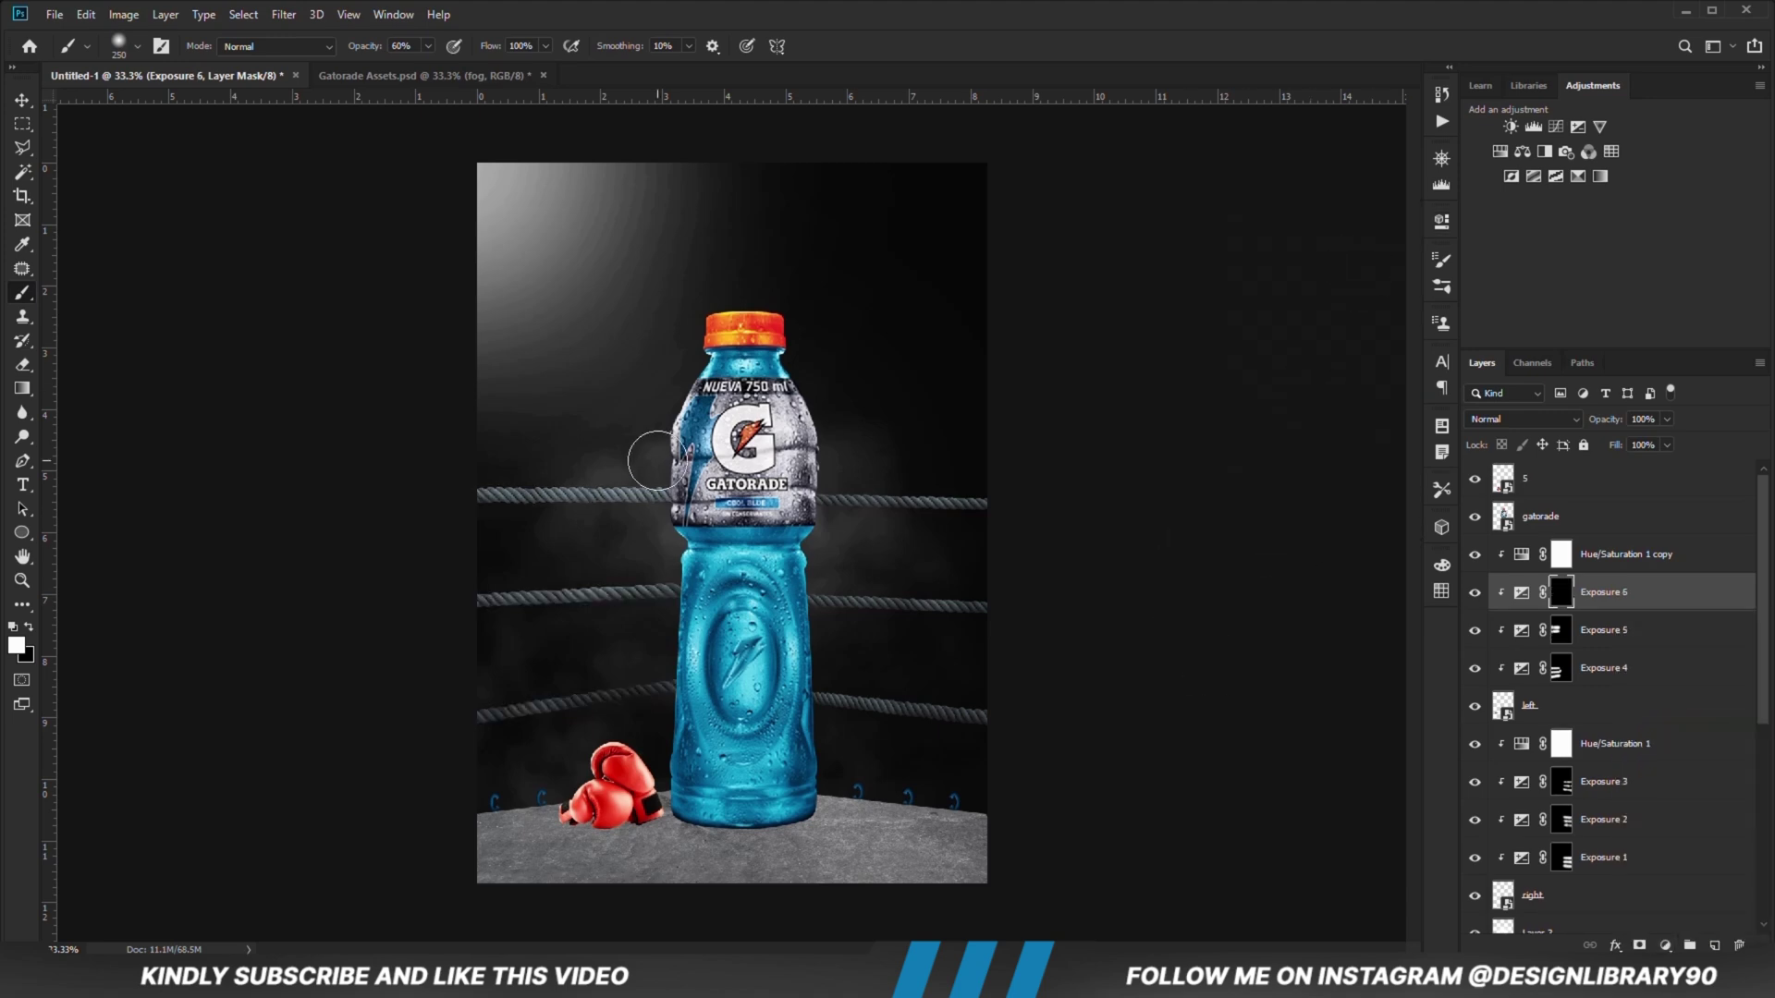
left_click_drag(1666, 418, 1644, 450)
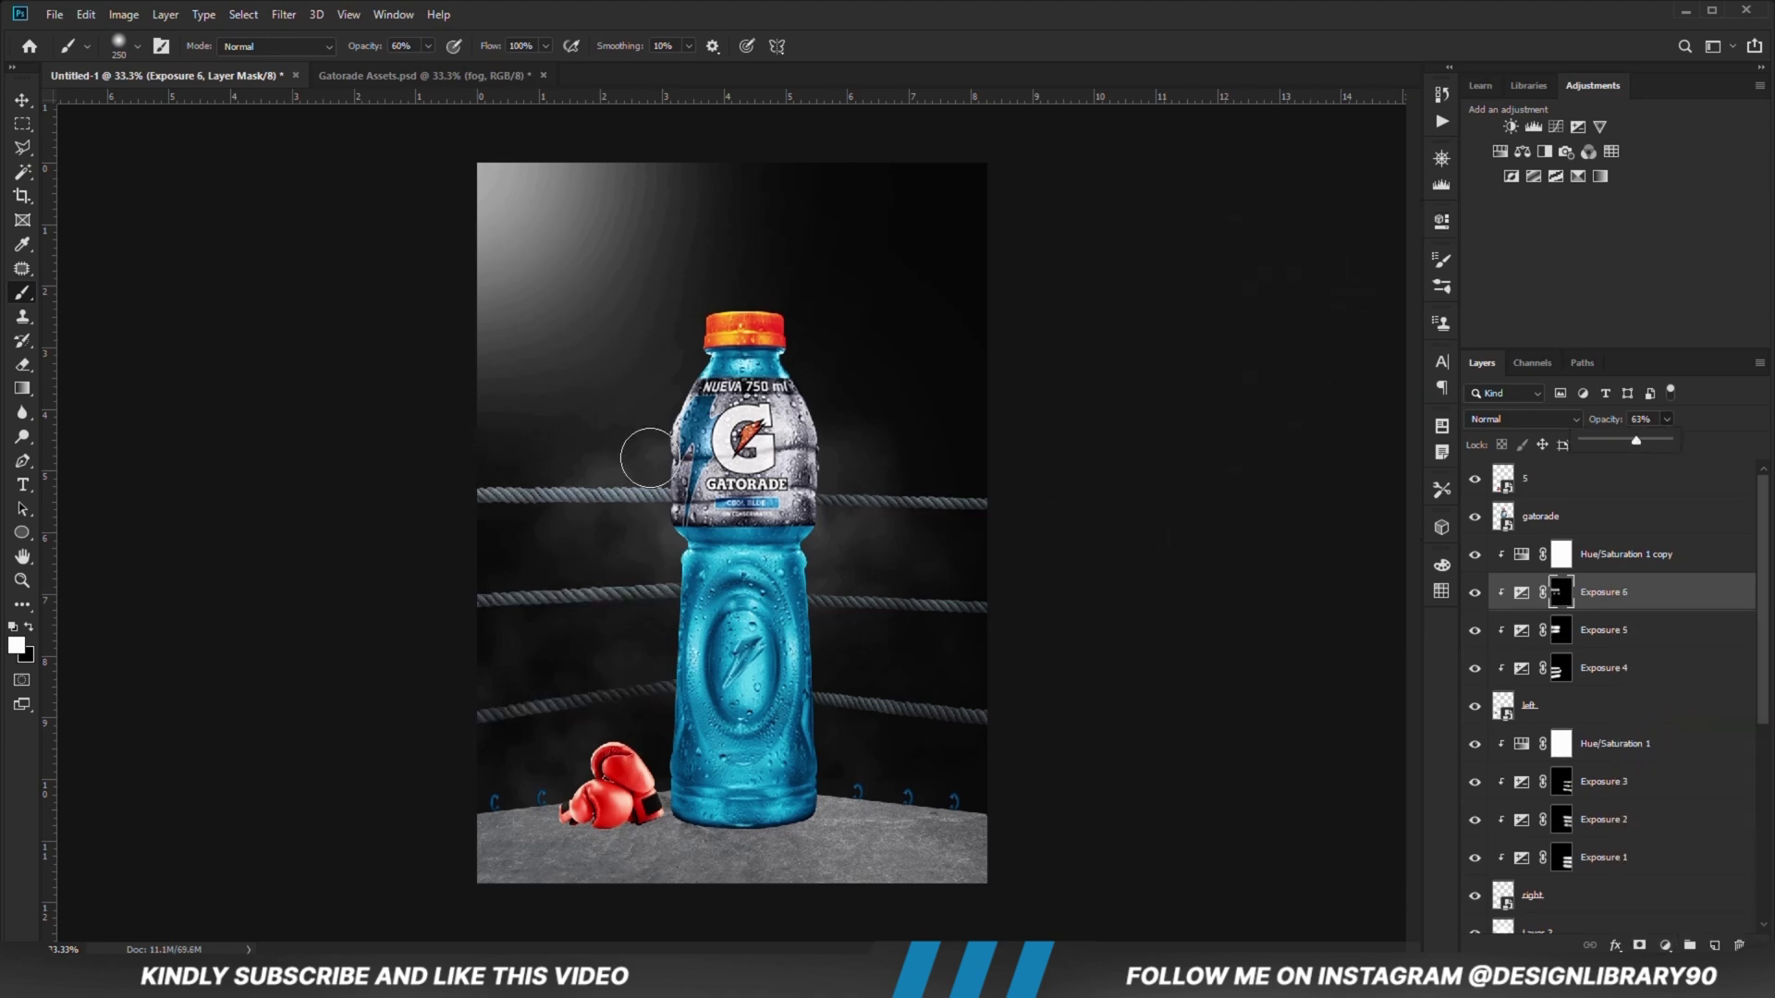
Step: Reselect the Exposure 6 mask and brush along the lowest left rope
key("v")
left_click(178, 400)
left_click(588, 702)
left_click(1560, 592)
key("b")
left_click_drag(660, 658, 459, 685)
Step: Add a Levels adjustment clipped to the floor layer and raise its shadow input to deepen the floor's dark tones
key("v")
left_click(161, 415)
left_click(804, 851)
scroll(1587, 855, "down", 2)
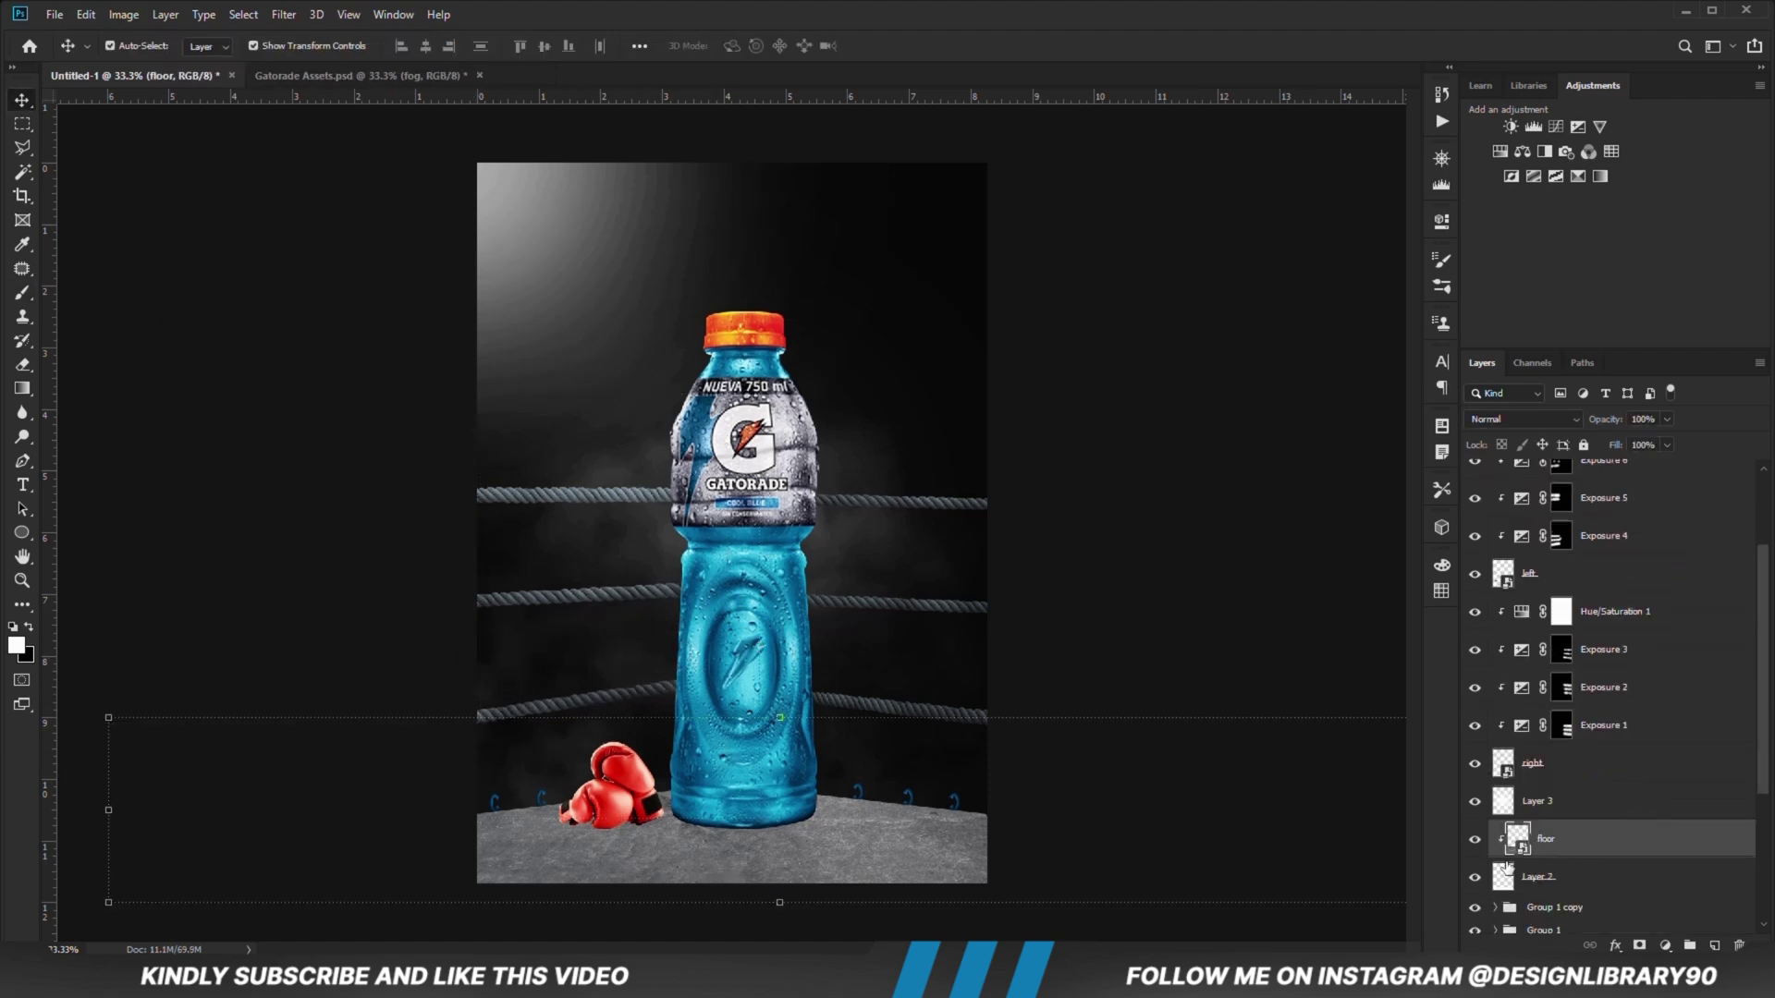
left_click(1664, 944)
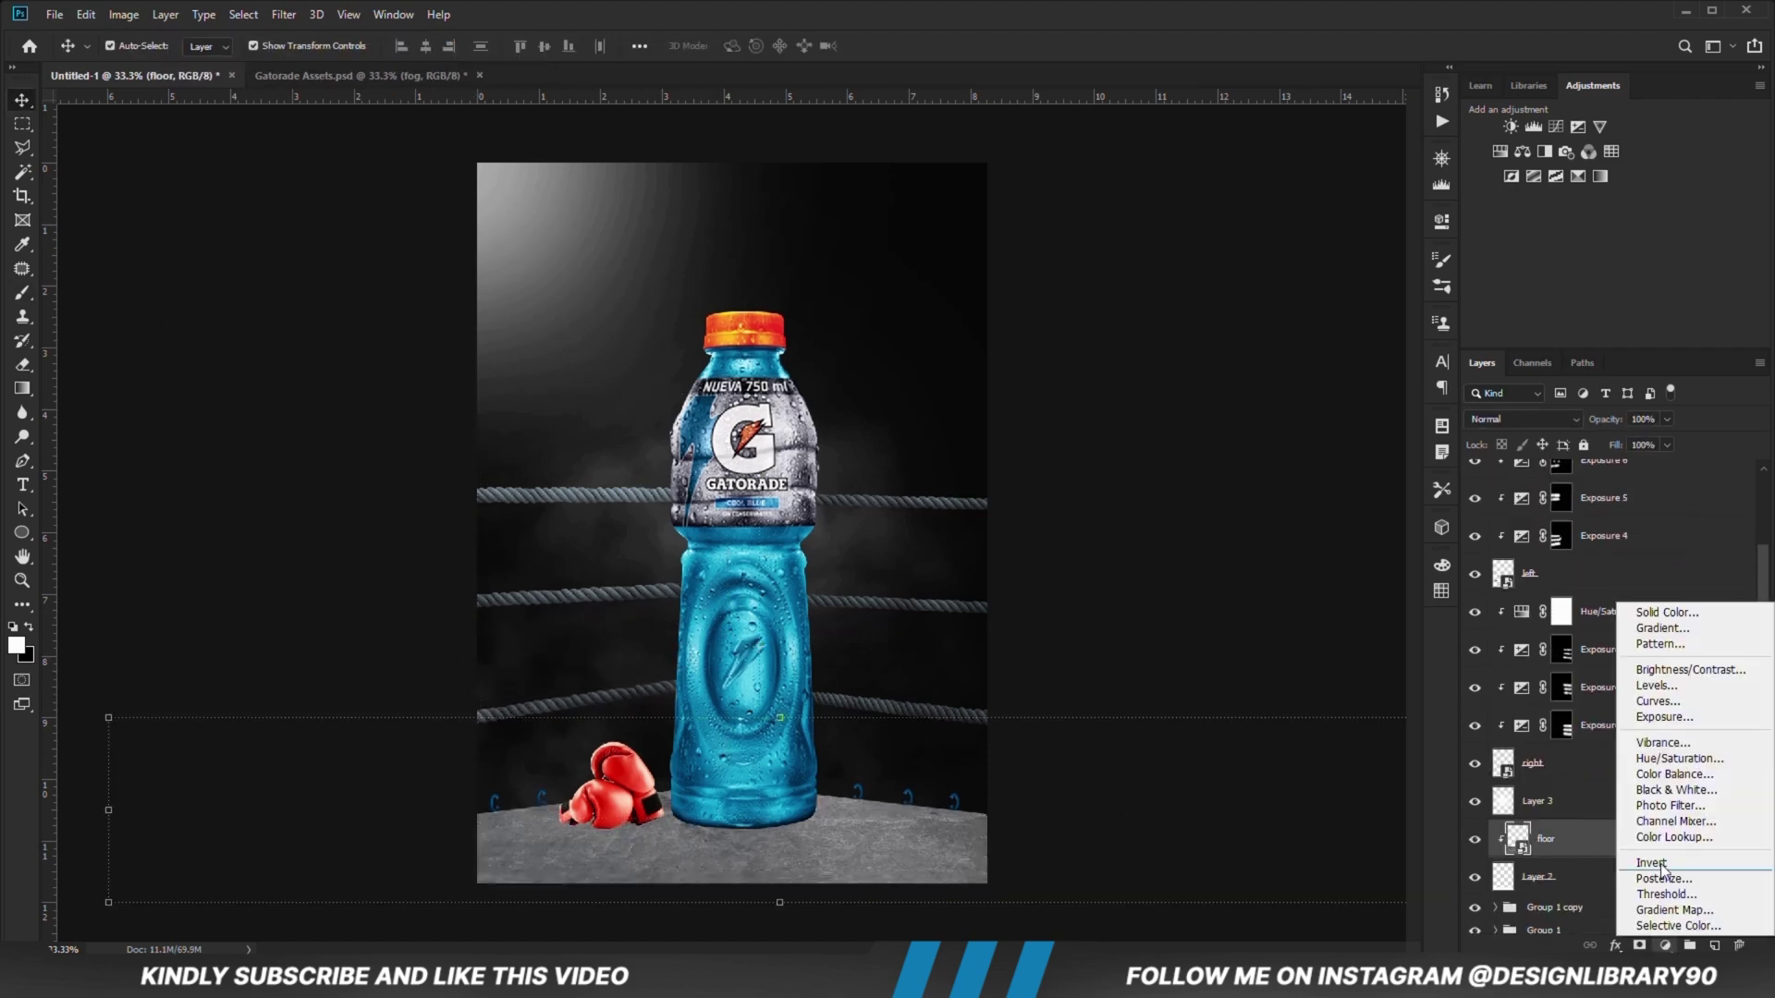
left_click(1667, 690)
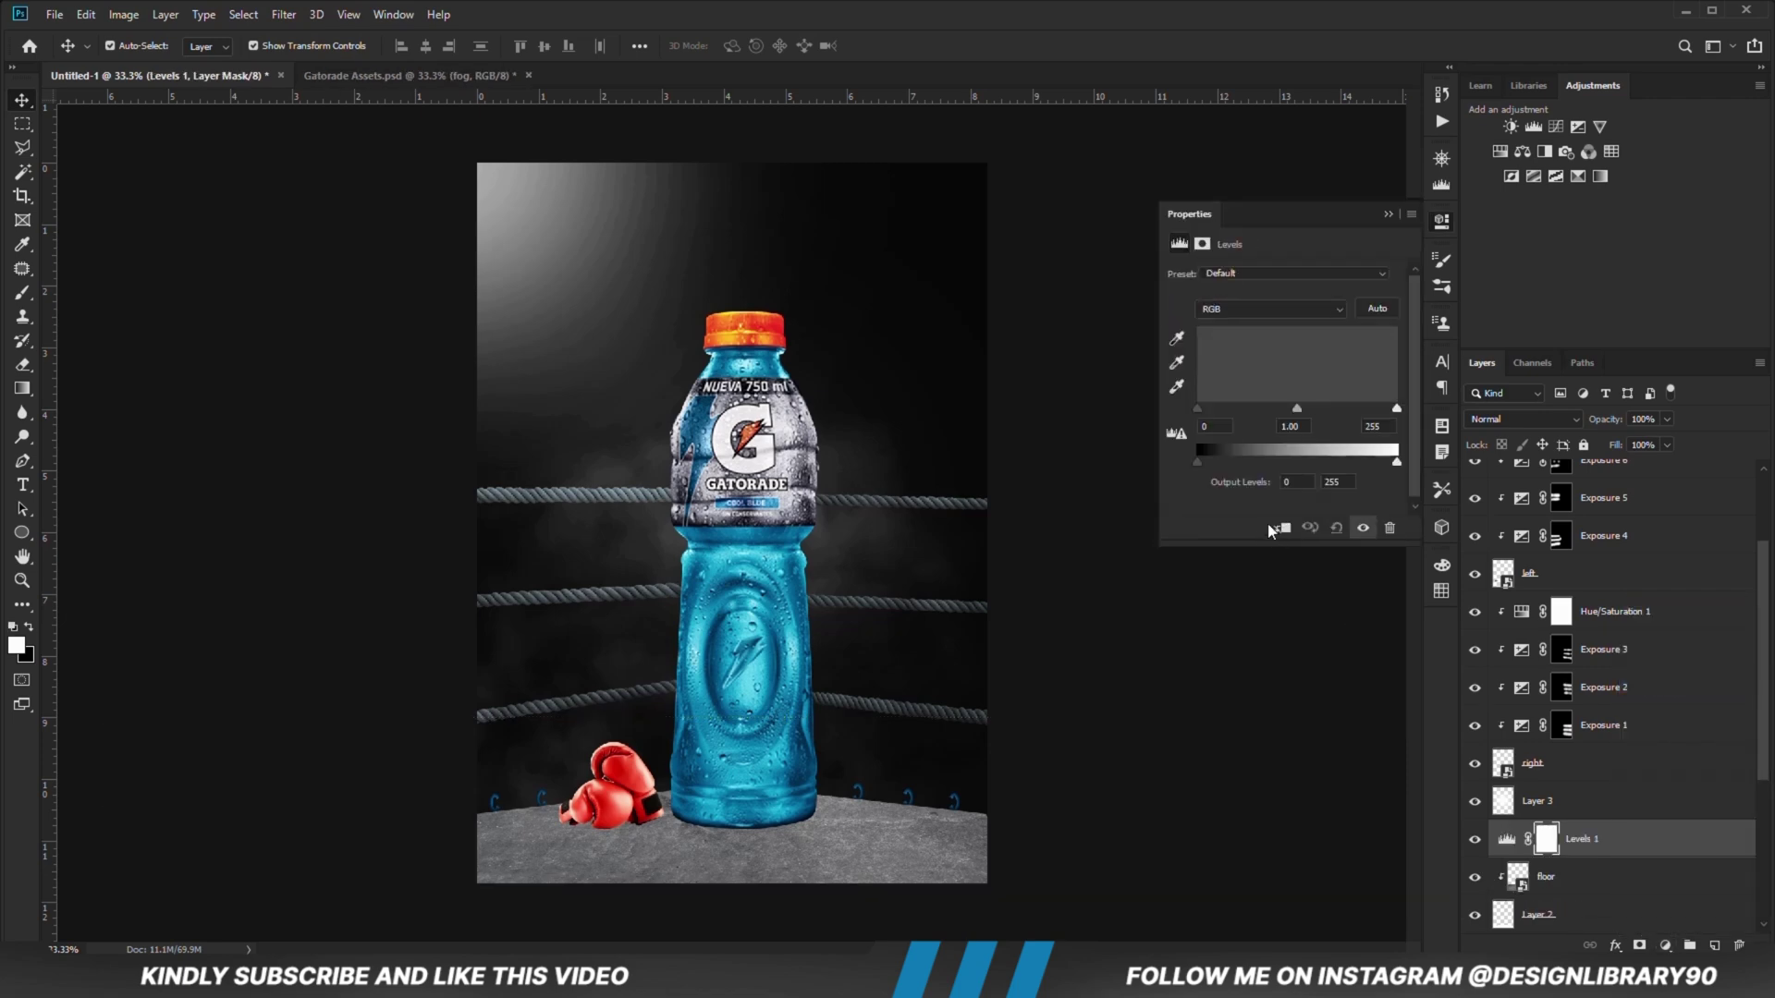
left_click_drag(1195, 407, 1208, 412)
left_click(1389, 216)
left_click(1474, 840)
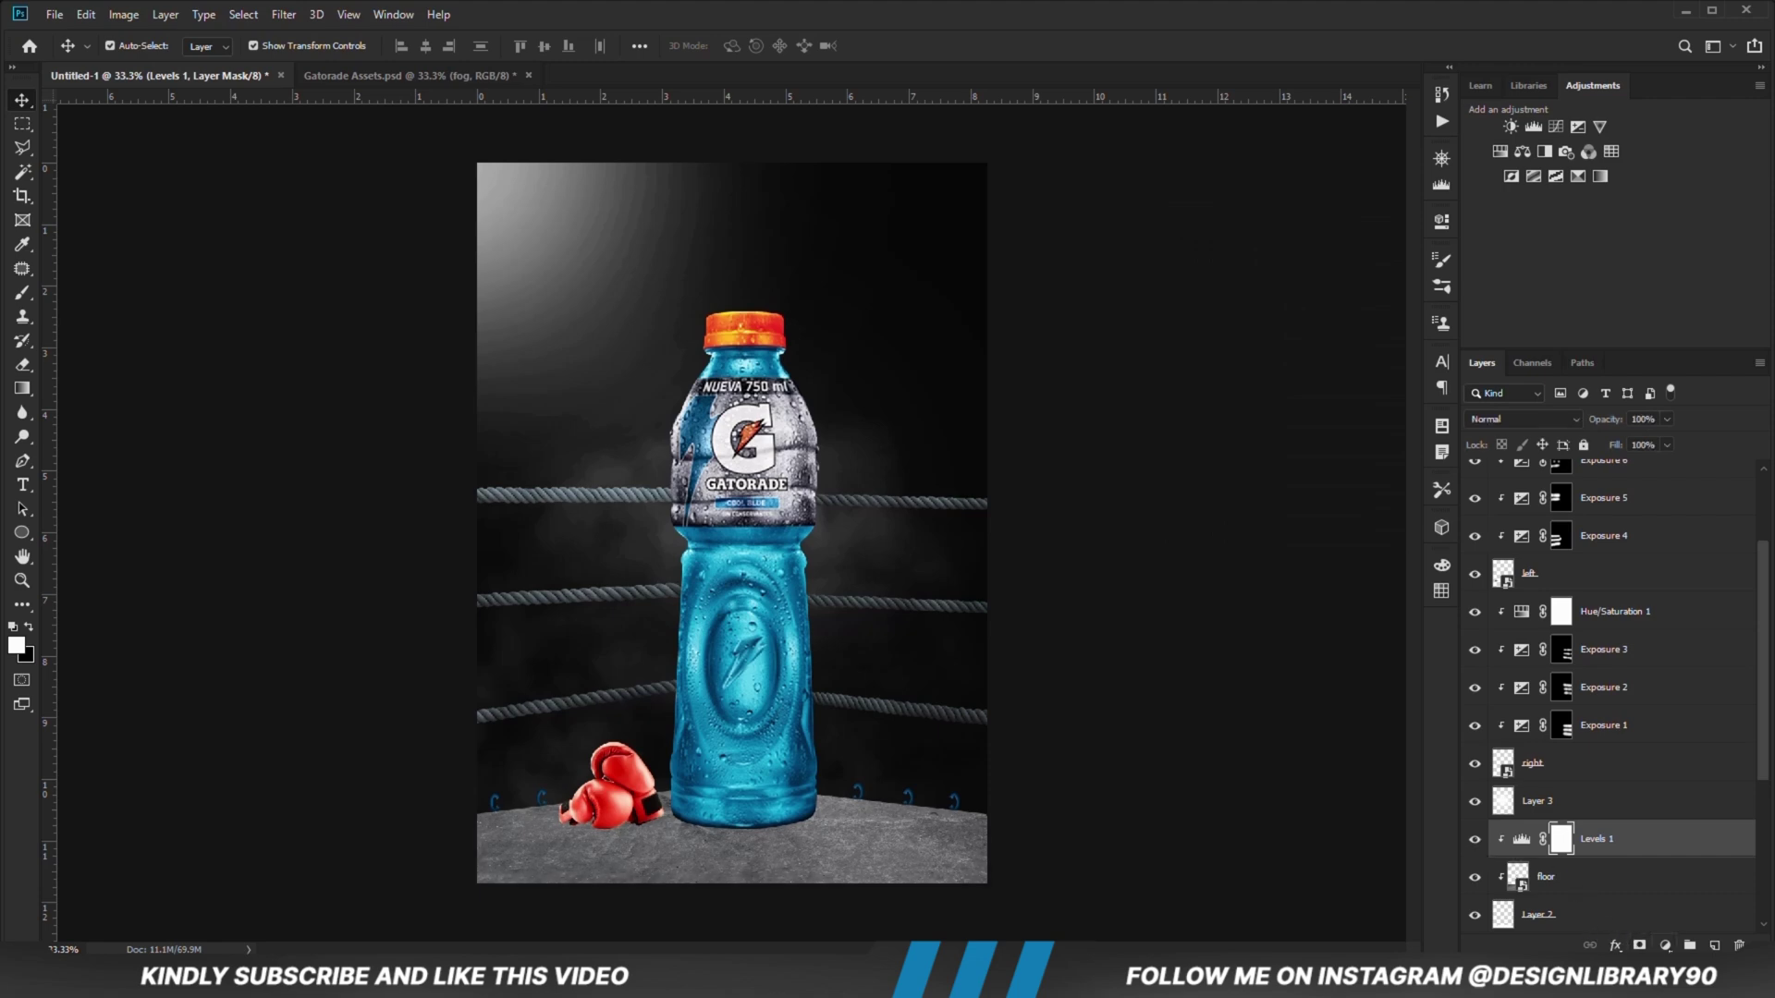
Step: Add a clipped Exposure adjustment above the floor's Levels layer and set its exposure to -11.00
left_click(1665, 945)
left_click(1655, 729)
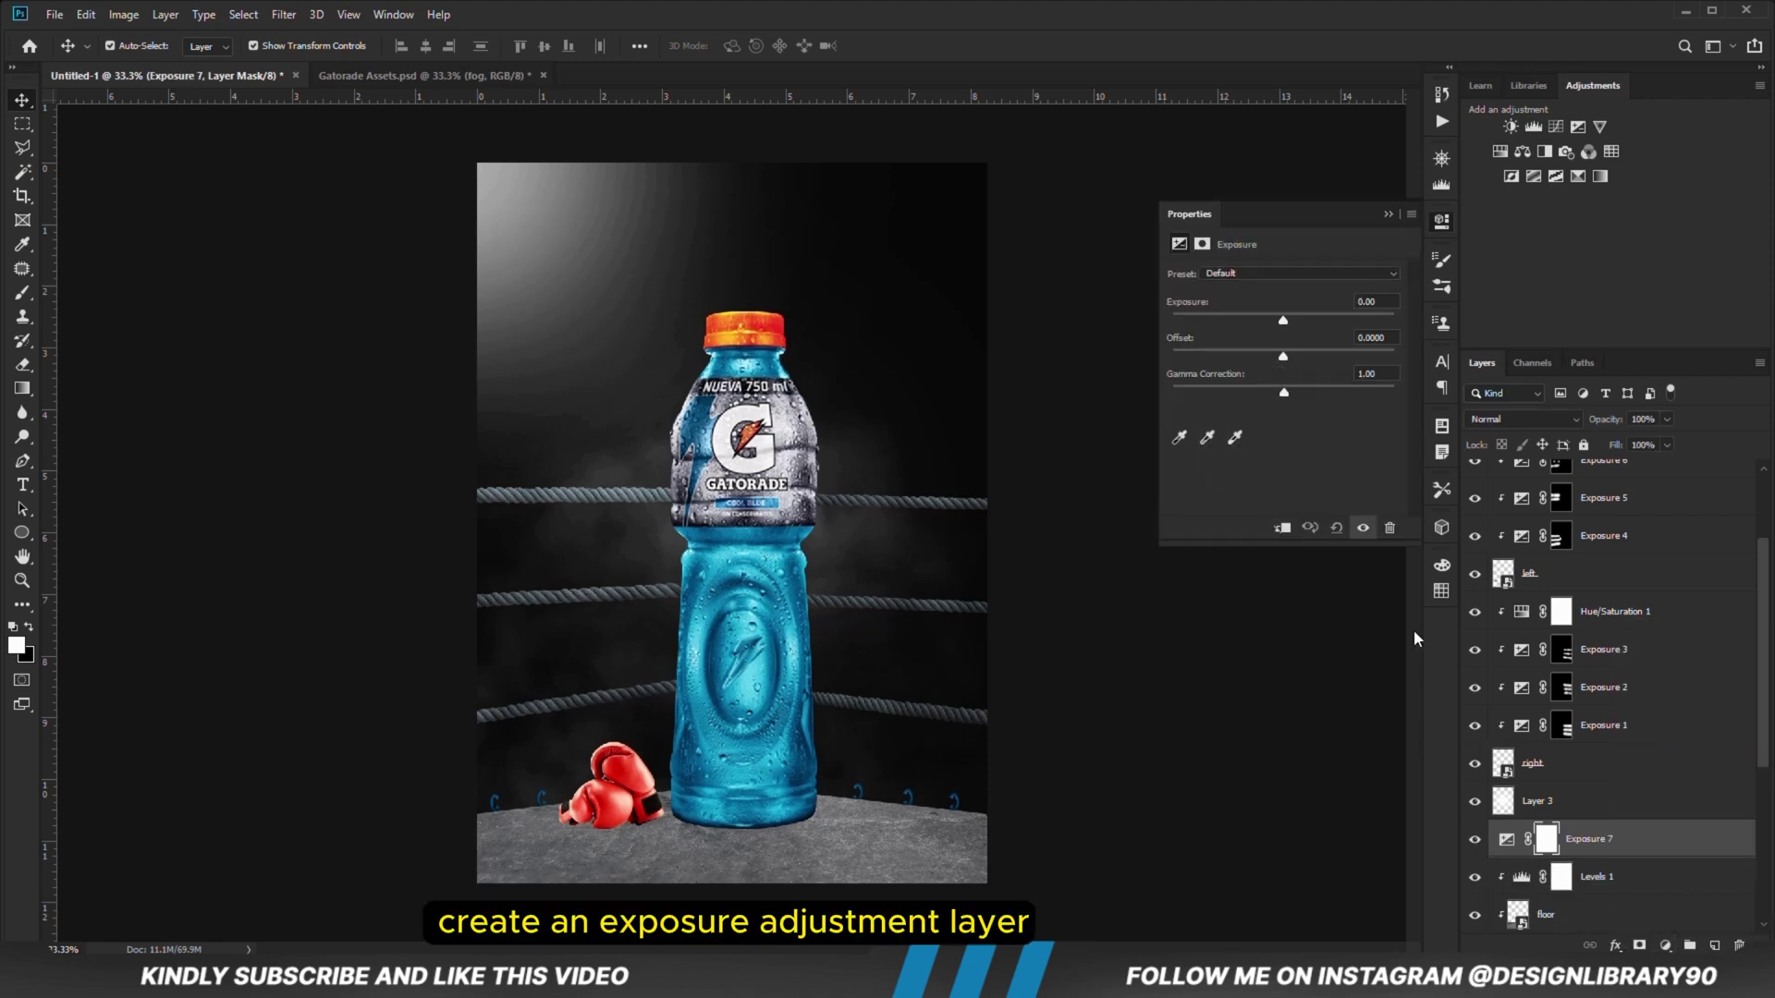
left_click(1284, 528)
left_click_drag(1248, 320, 1198, 320)
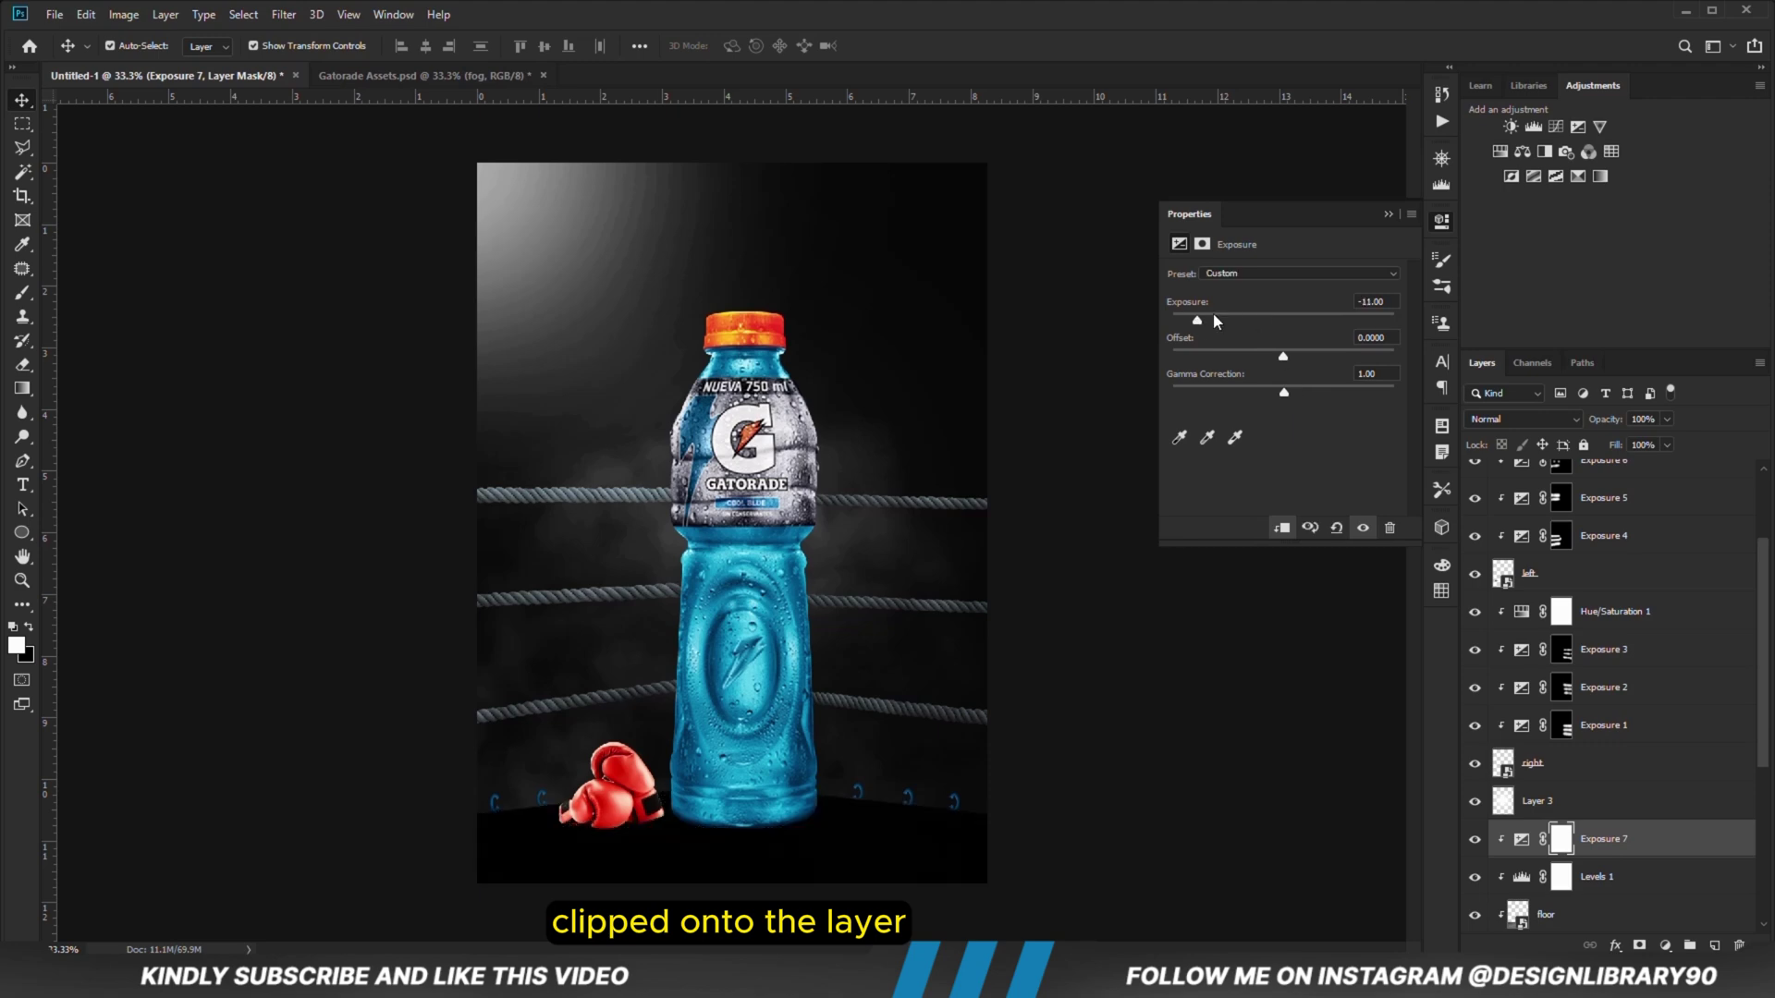
left_click(1387, 213)
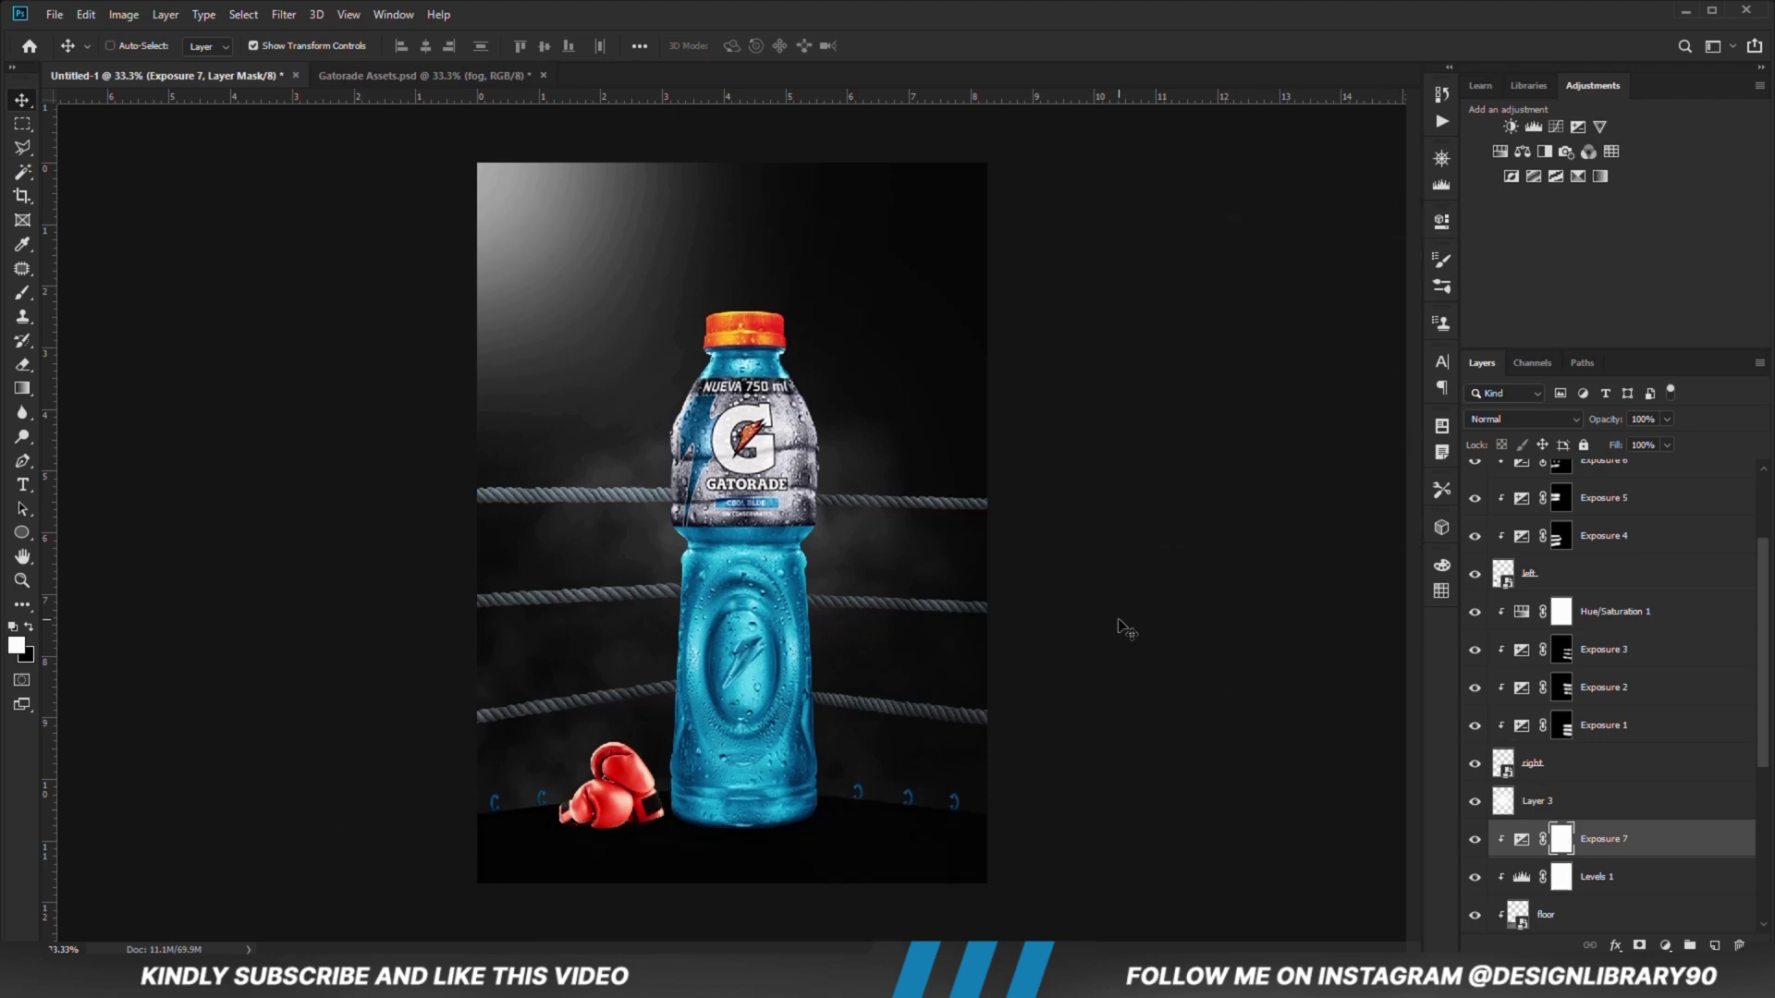
Step: Invert the Exposure 7 mask to black and set the Brush tool to 16% opacity
key("ctrl+i")
left_click(31, 296)
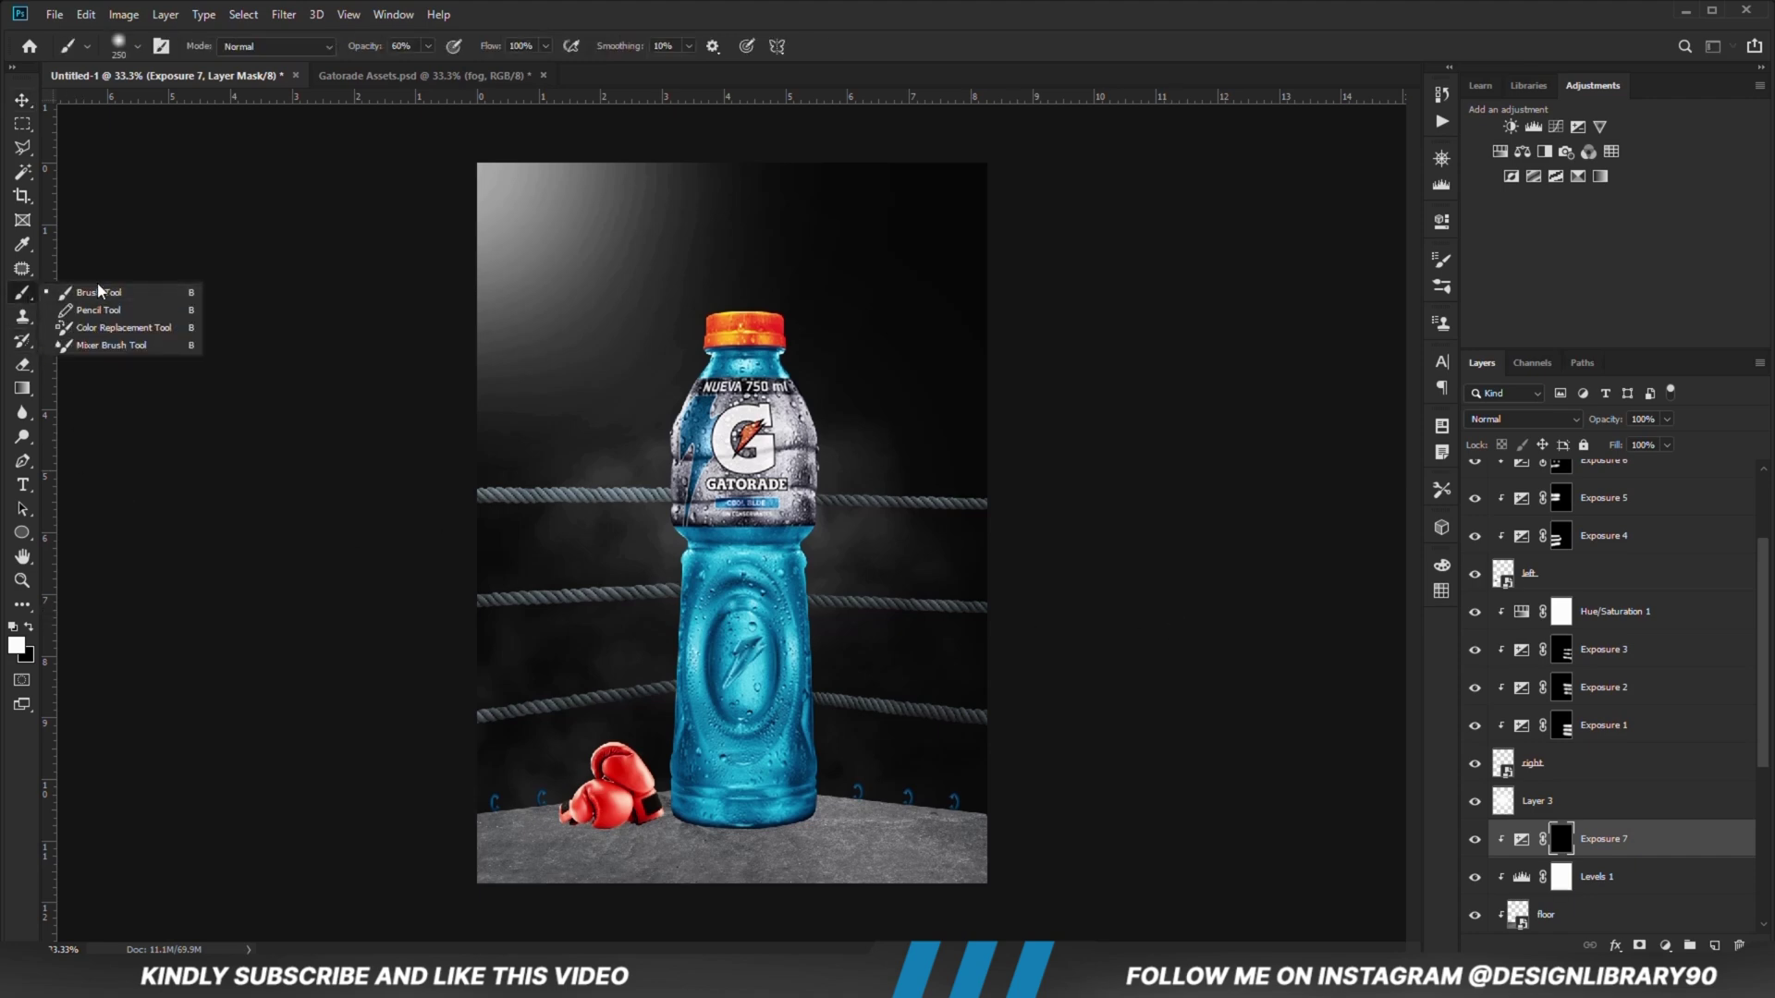
left_click(93, 292)
left_click_drag(428, 51, 384, 71)
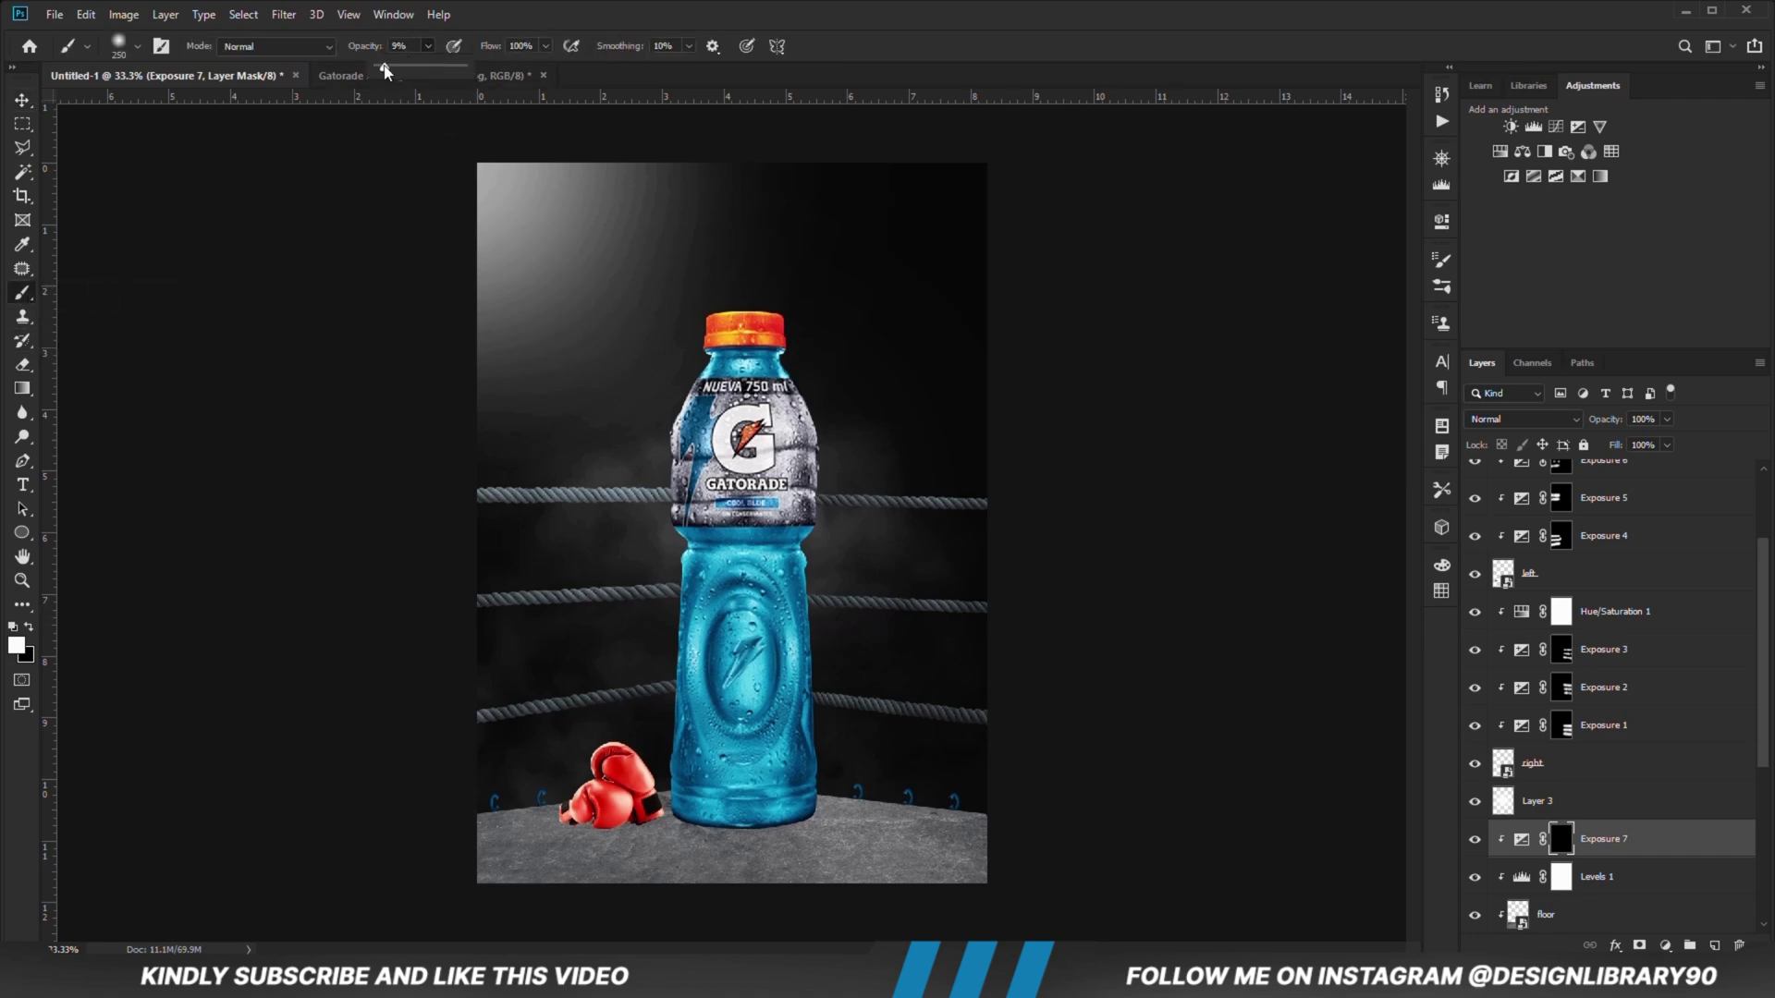
Step: Flatten the soft brush tip into a wide ellipse, enlarge it to 900 px and paint the floor's front edge on the Exposure 7 mask
right_click(776, 566)
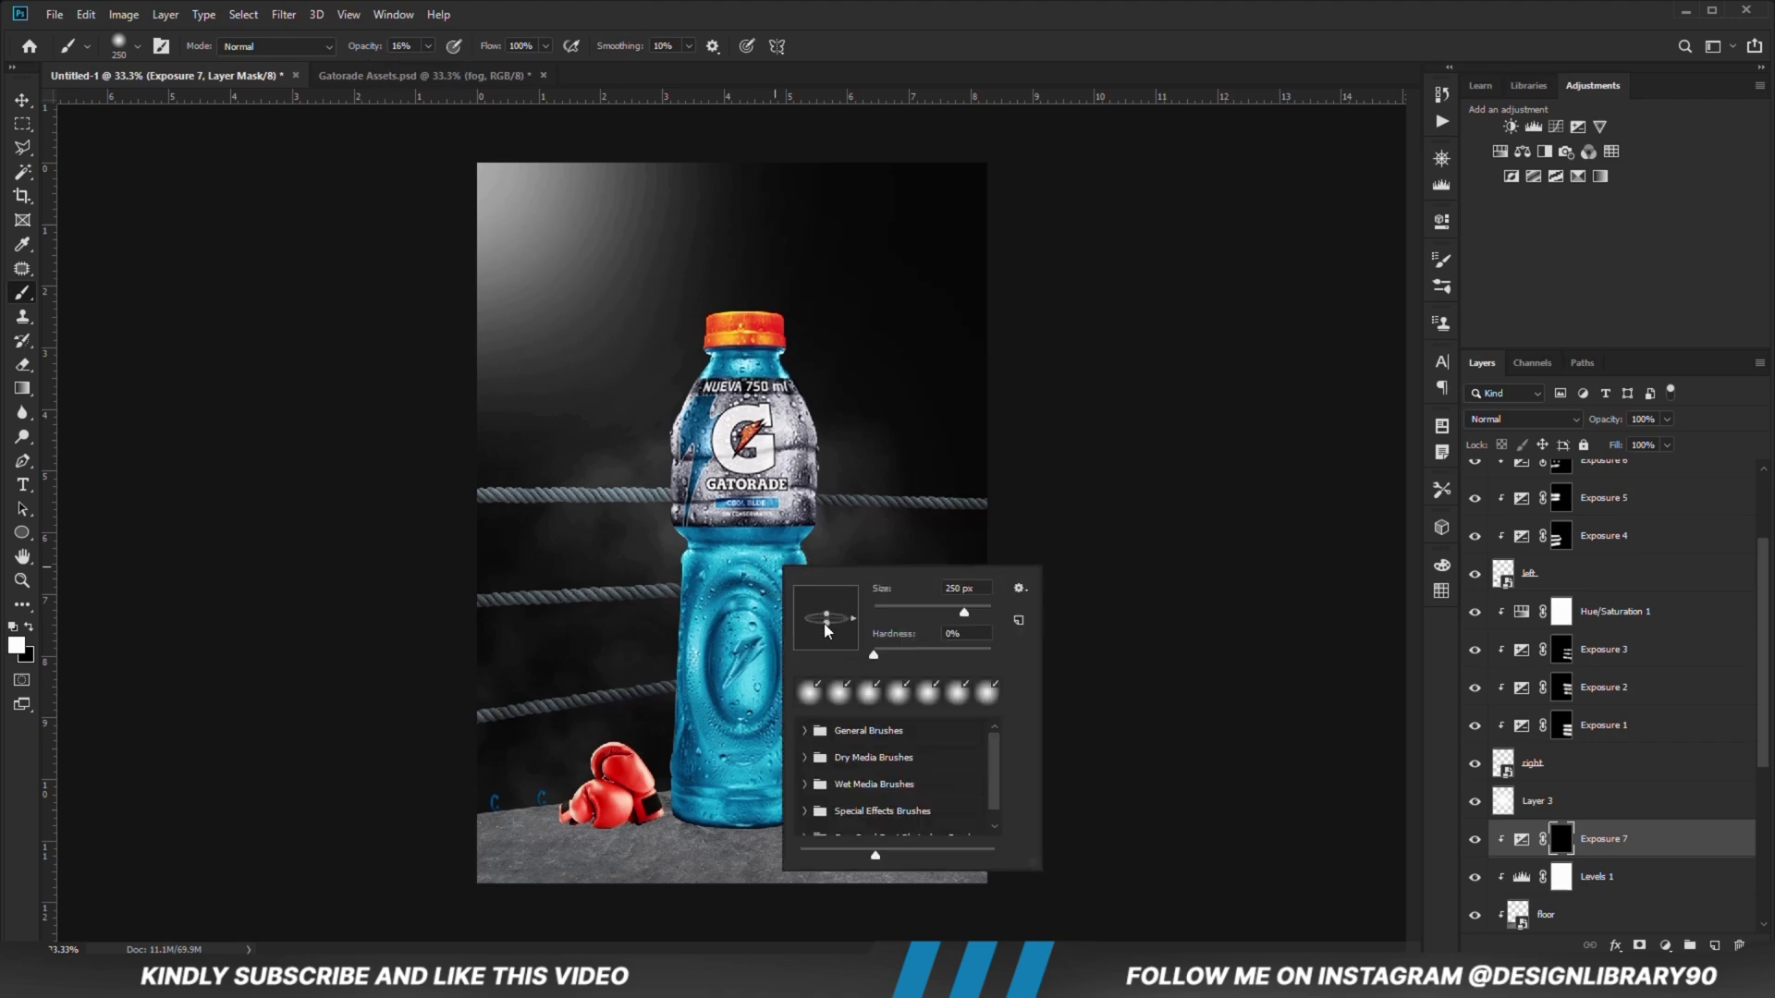
left_click(807, 27)
key("bracketright")
key("bracketright")
key("bracketright")
key("bracketright")
key("bracketright")
key("bracketright")
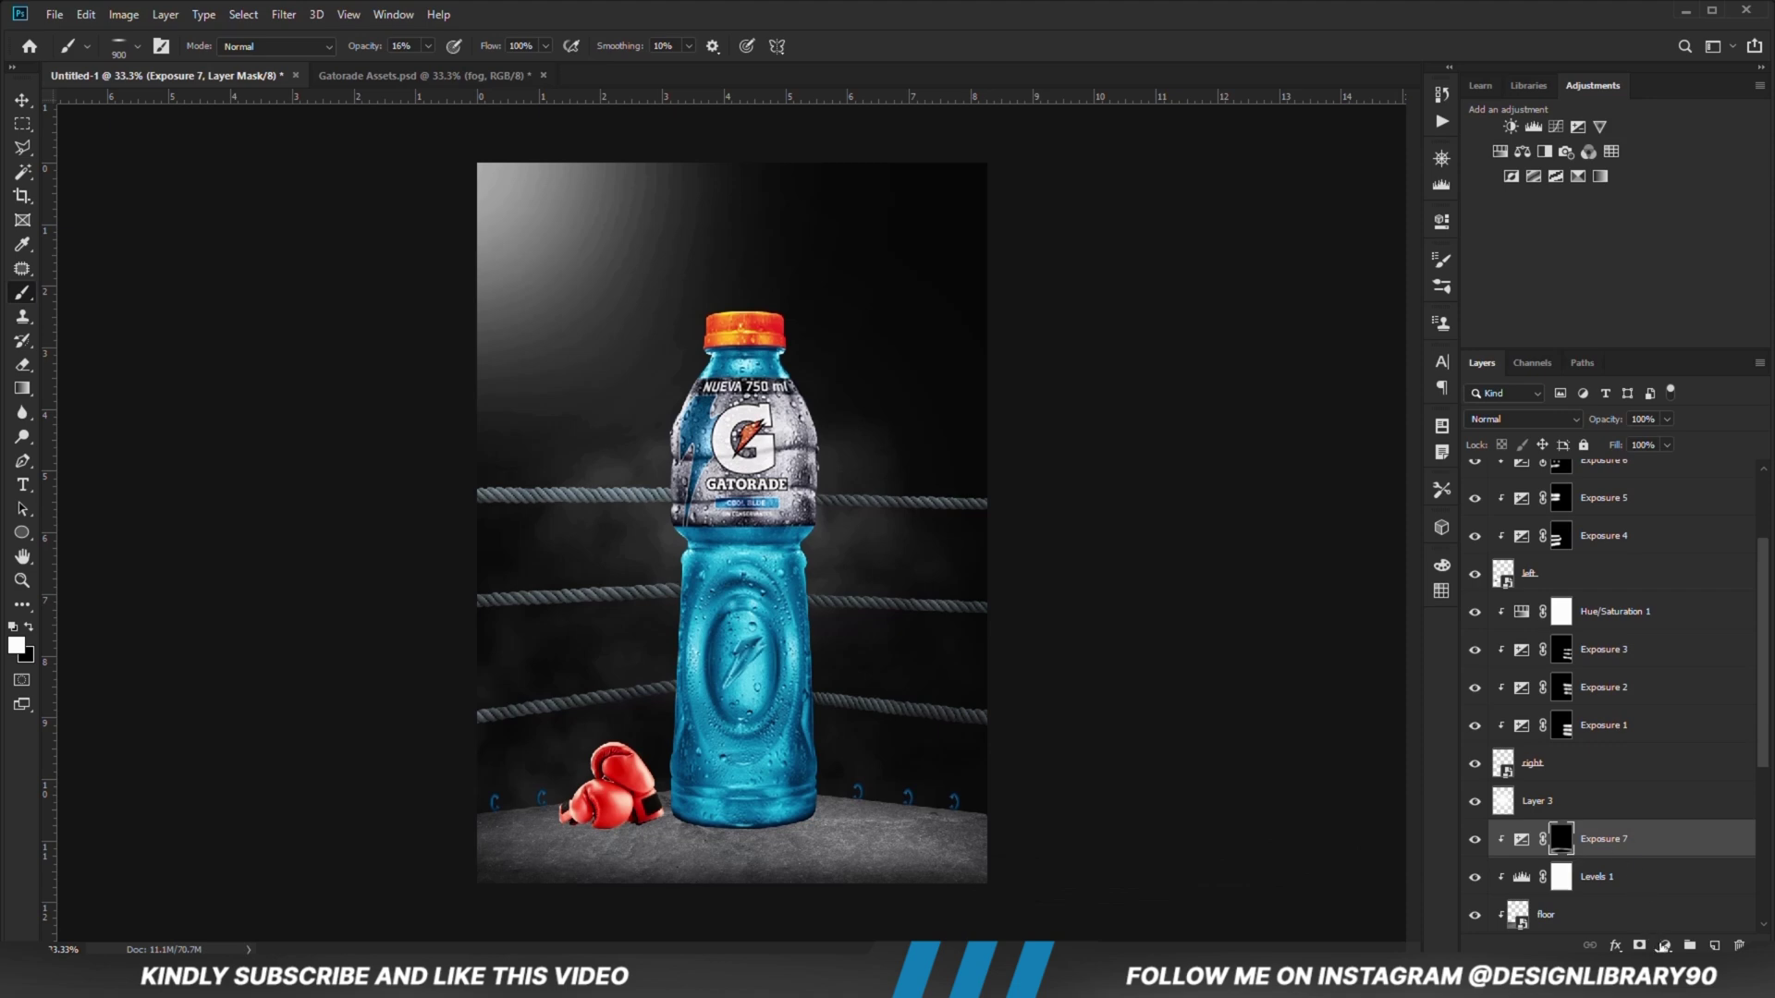
Step: Add a clipped Exposure adjustment of -3.67 above Exposure 7, invert its mask and paint shading along the floor's edges
left_click(1660, 945)
left_click(1660, 727)
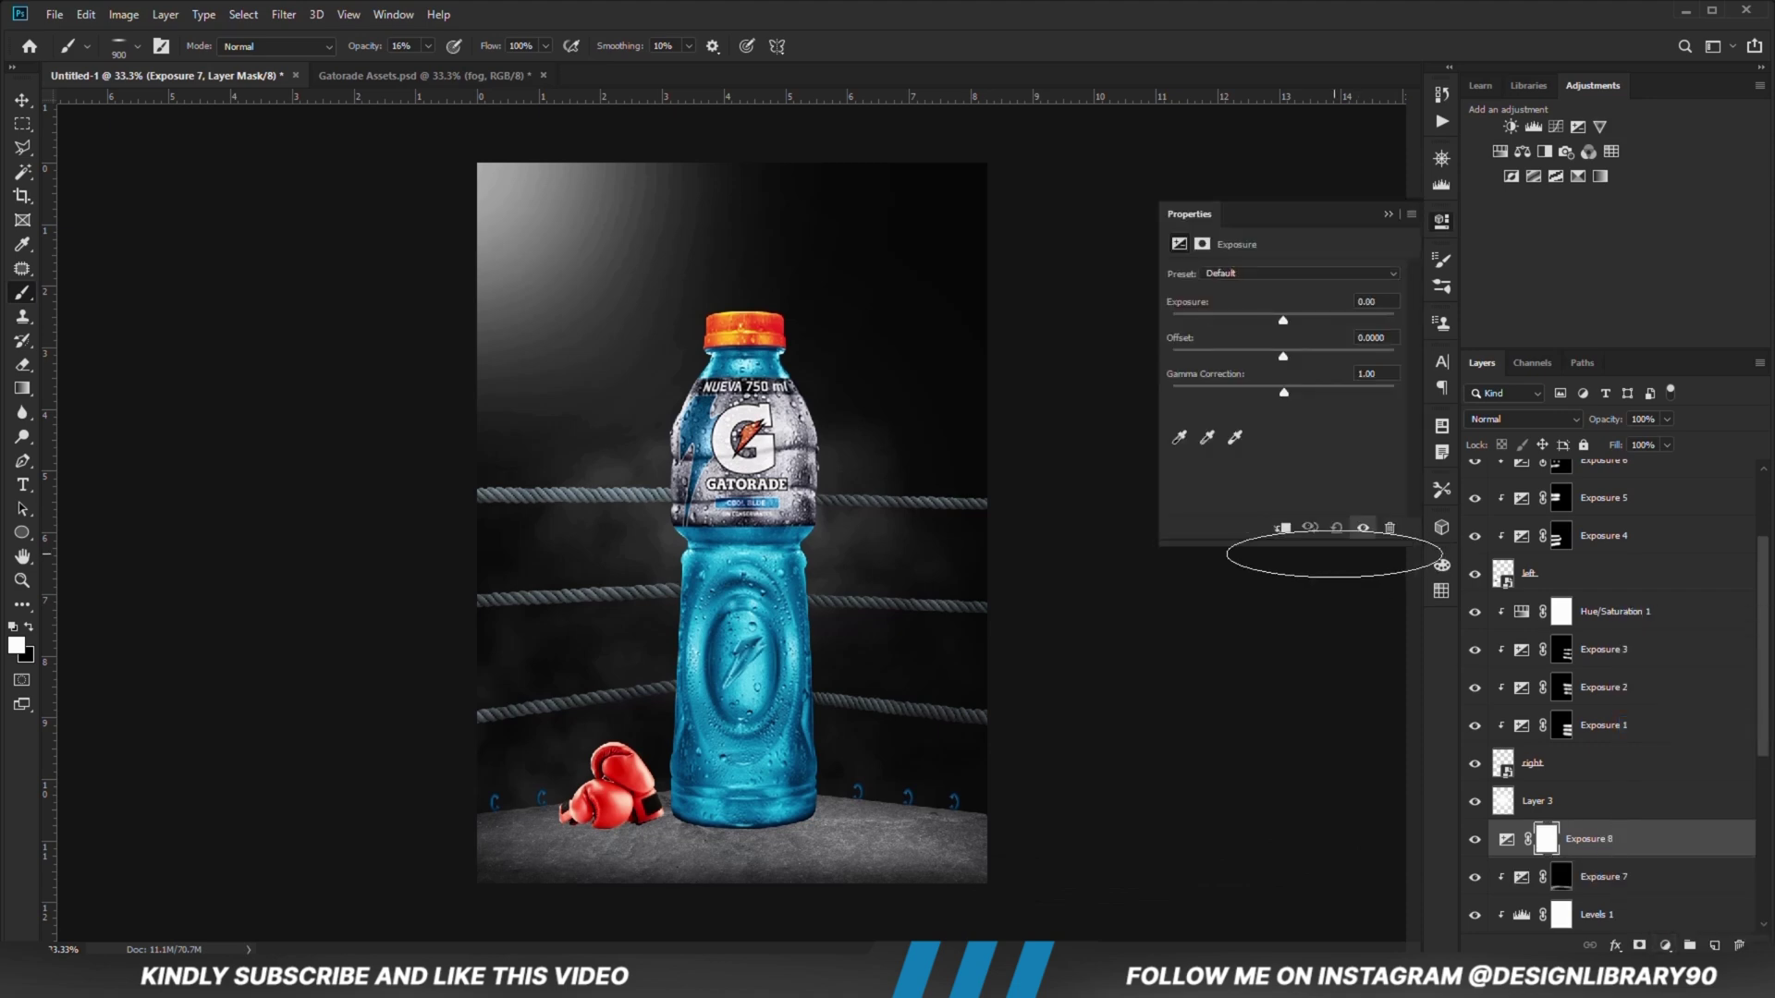
left_click(1281, 529)
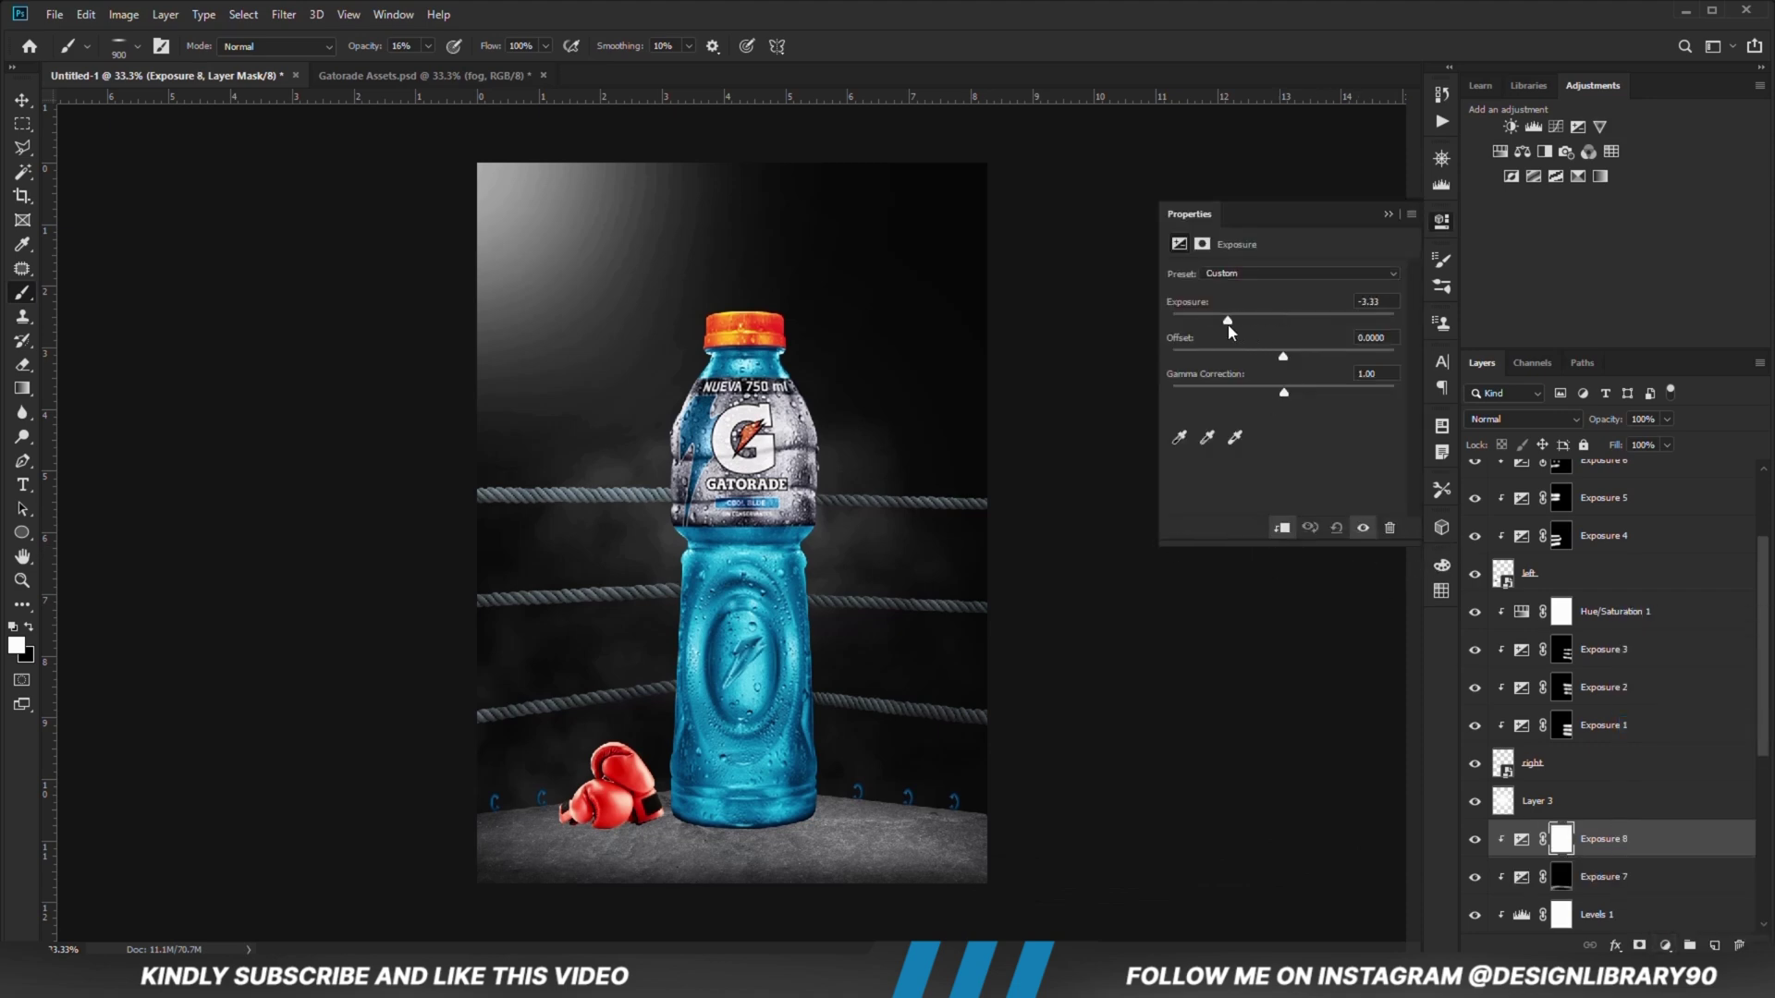
left_click_drag(1230, 327, 1221, 326)
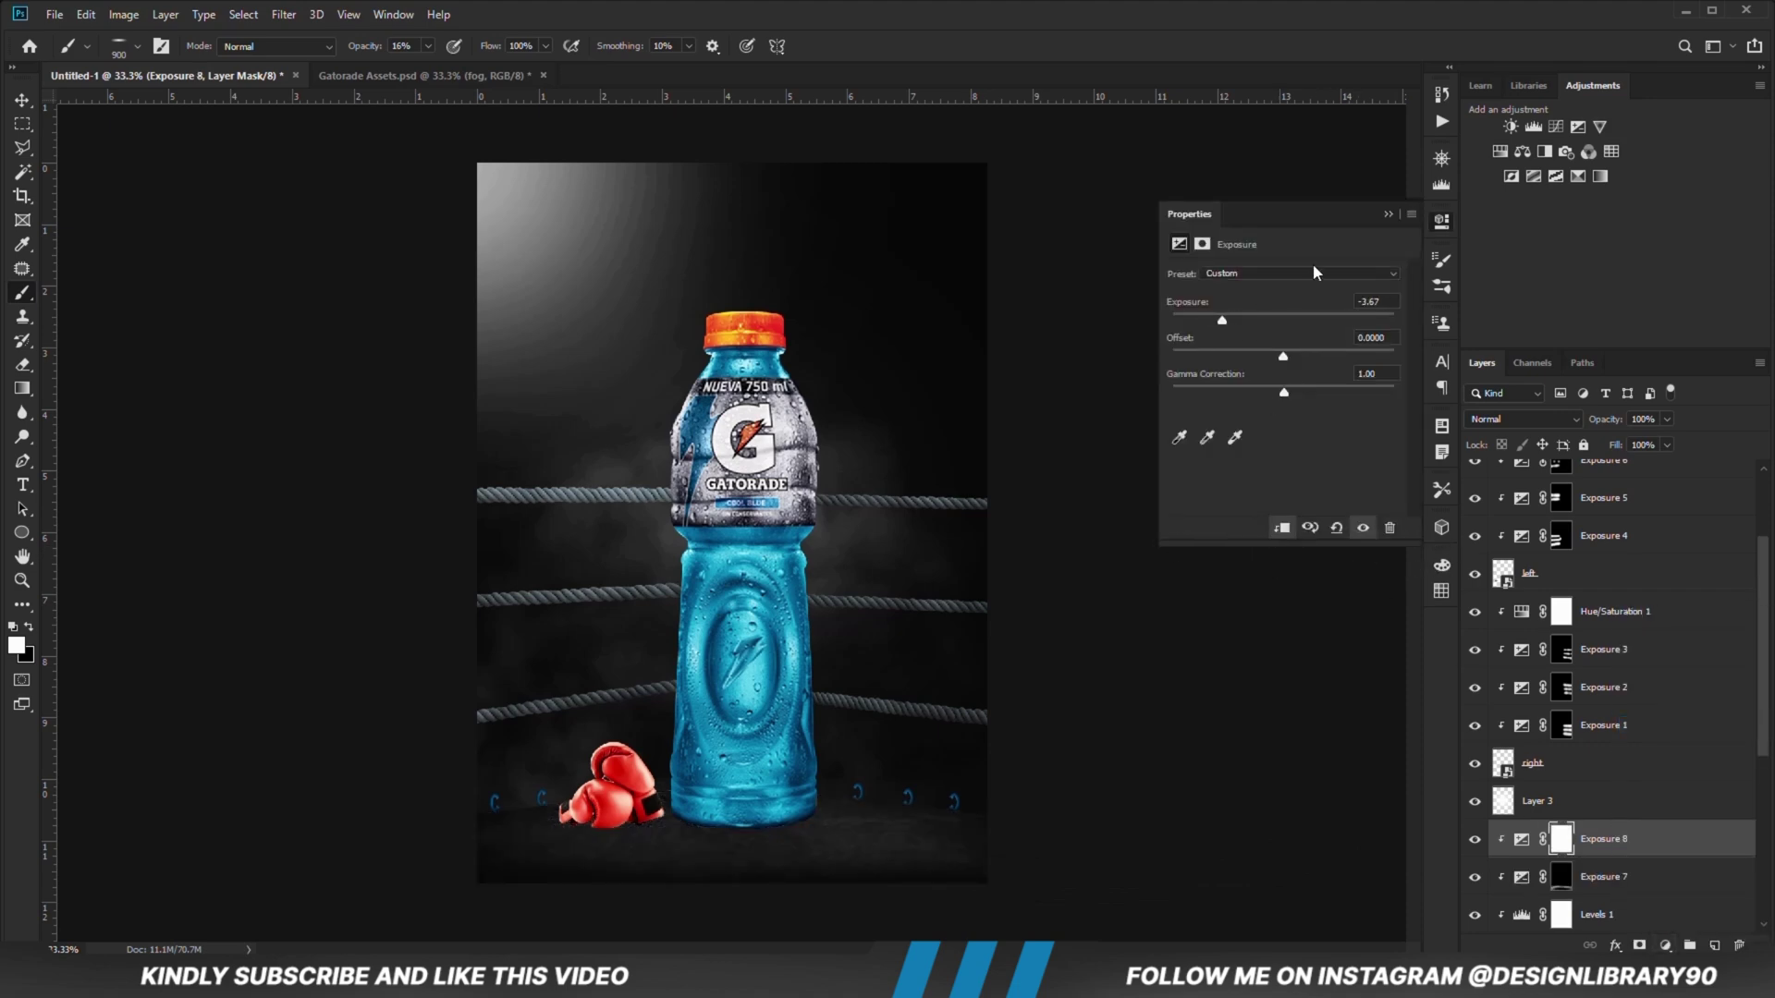
left_click(1388, 213)
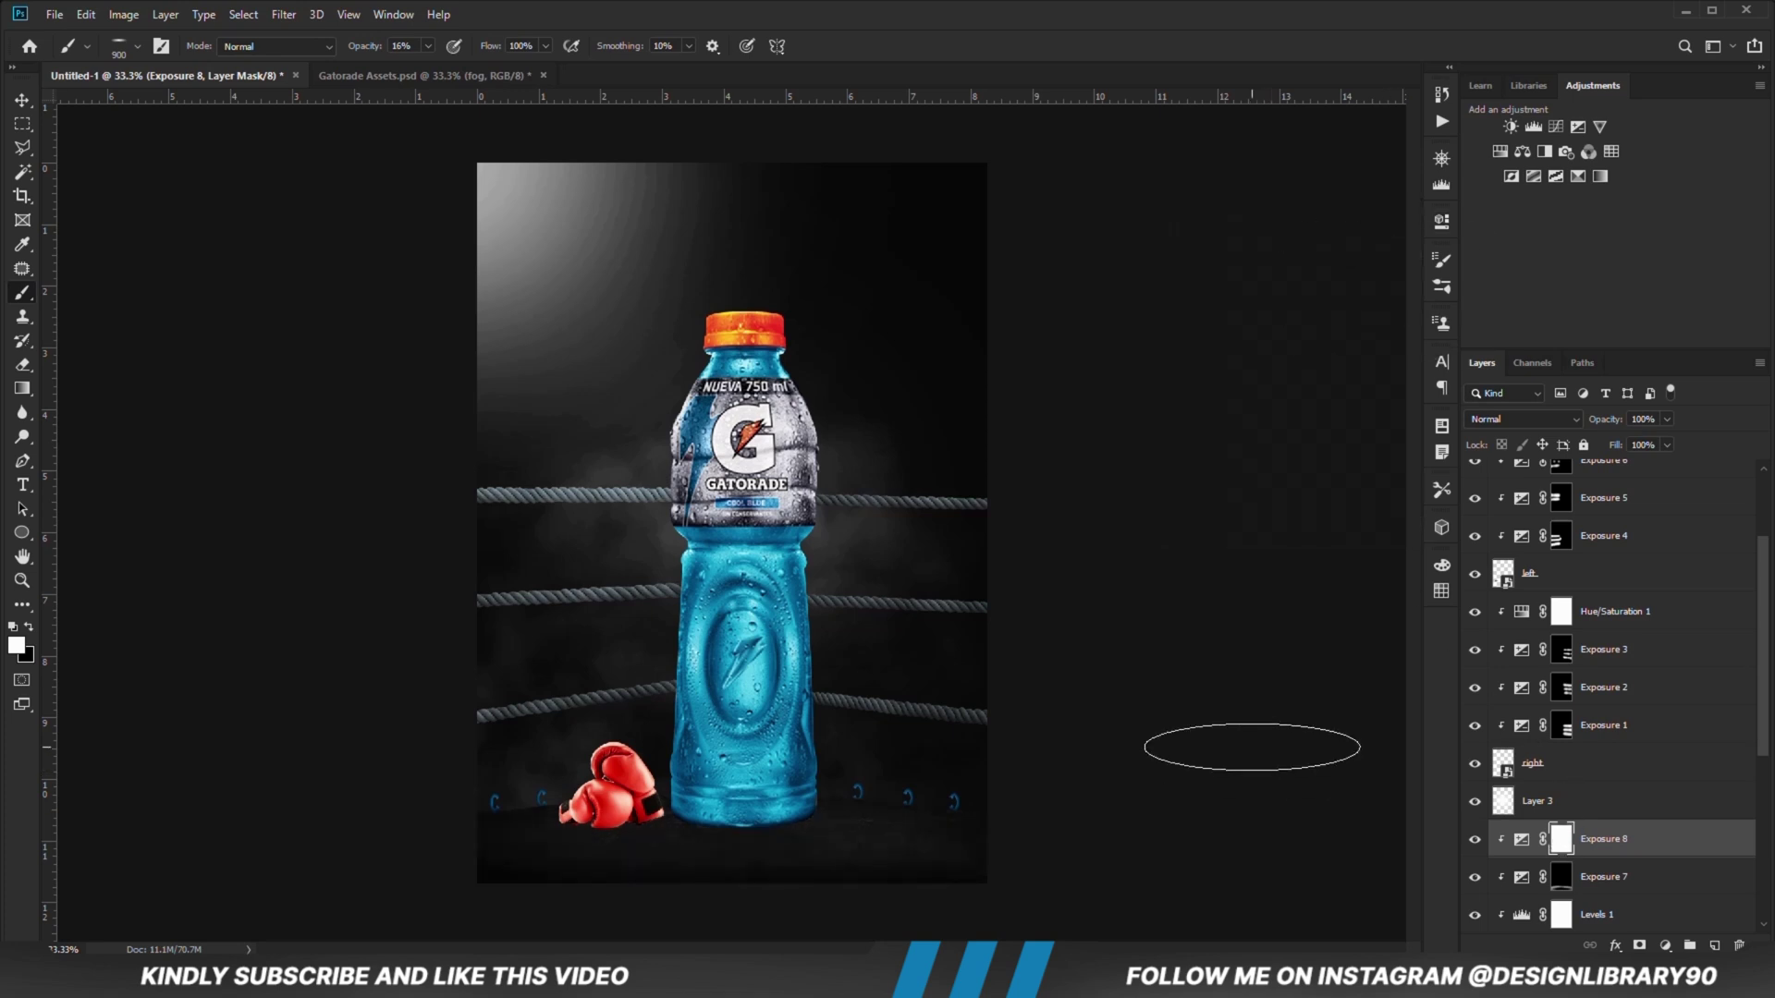
key("ctrl+i")
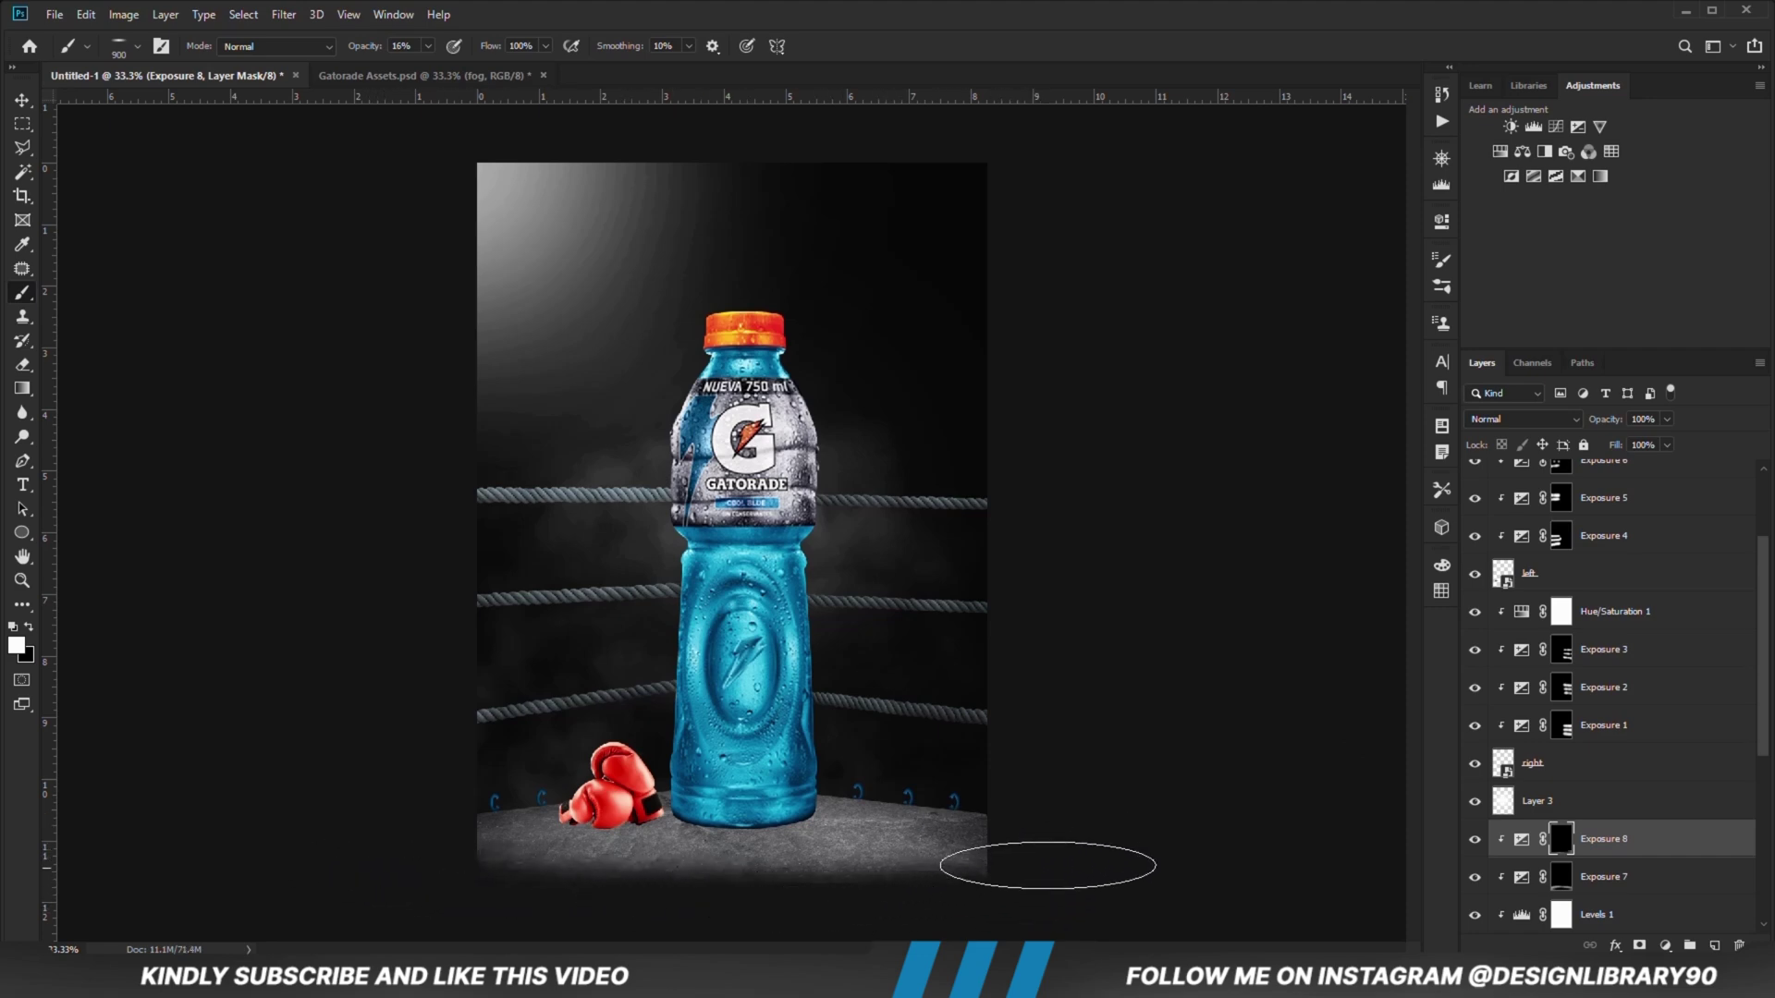
left_click(919, 791)
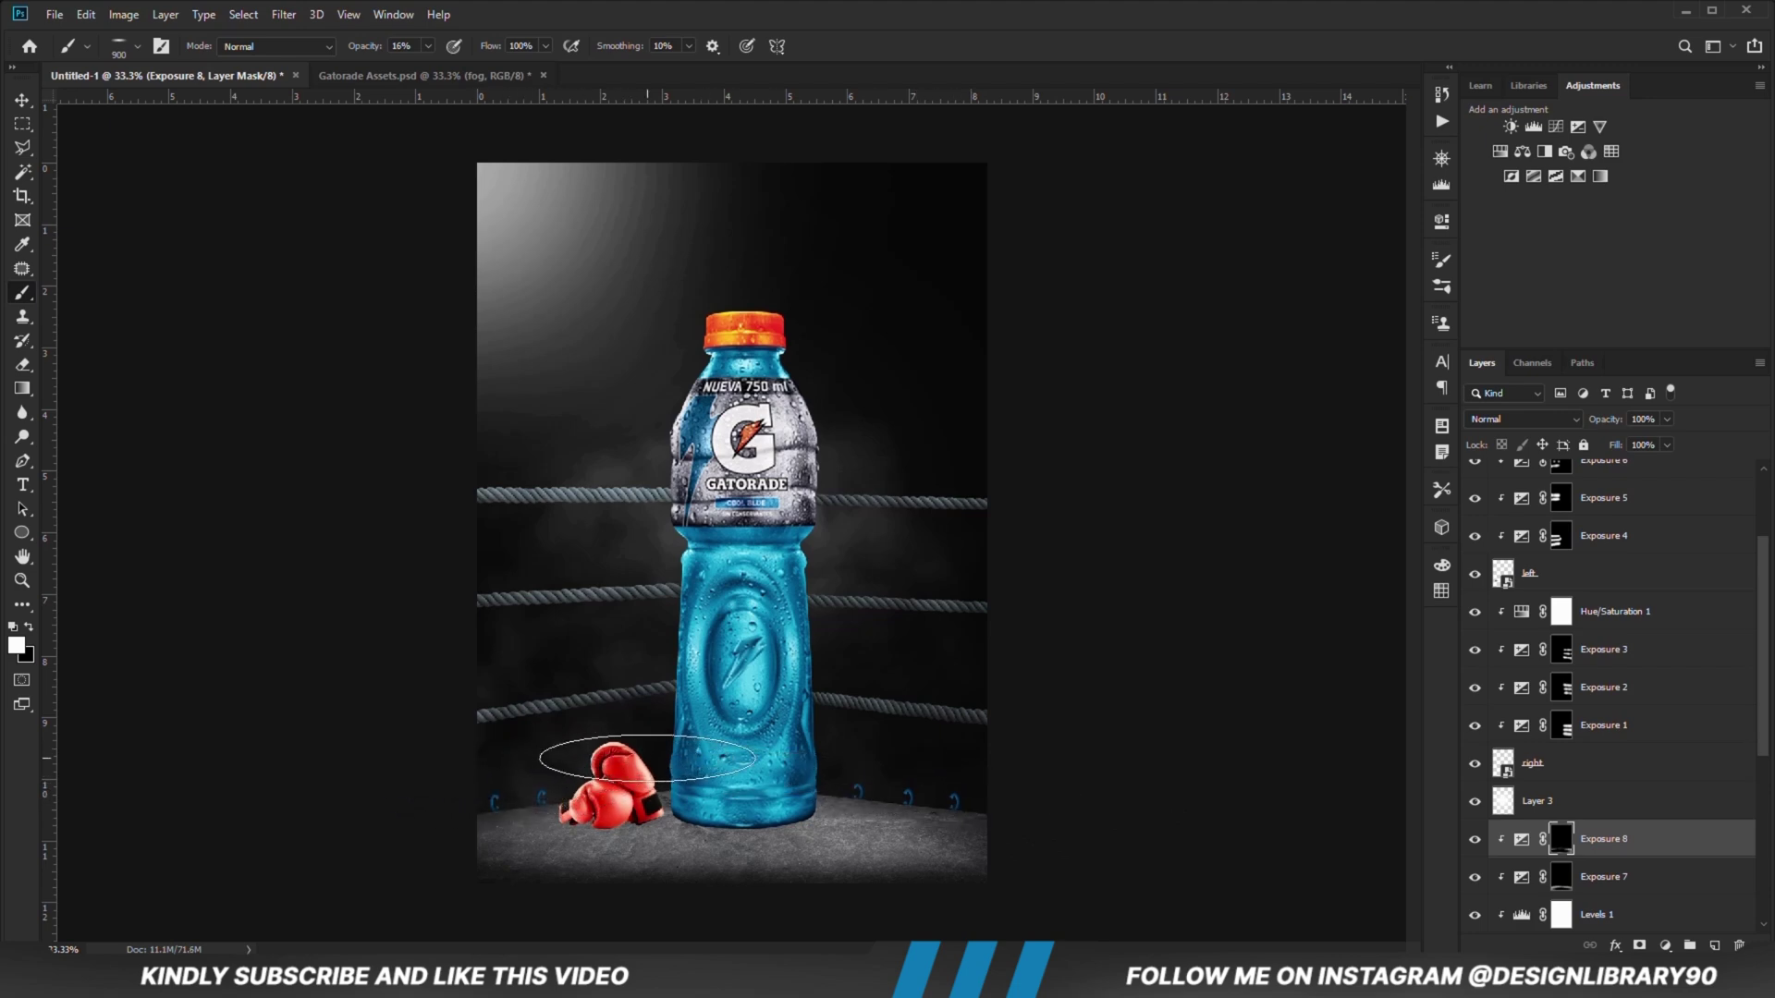
Step: Add a clipped, darkening Exposure adjustment above Exposure 8, invert its mask and paint the floor's right side at 5% brush opacity
left_click(1665, 945)
left_click(1655, 727)
left_click_drag(1283, 320, 1227, 320)
left_click(1388, 214)
key("ctrl+i")
left_click_drag(428, 45, 417, 73)
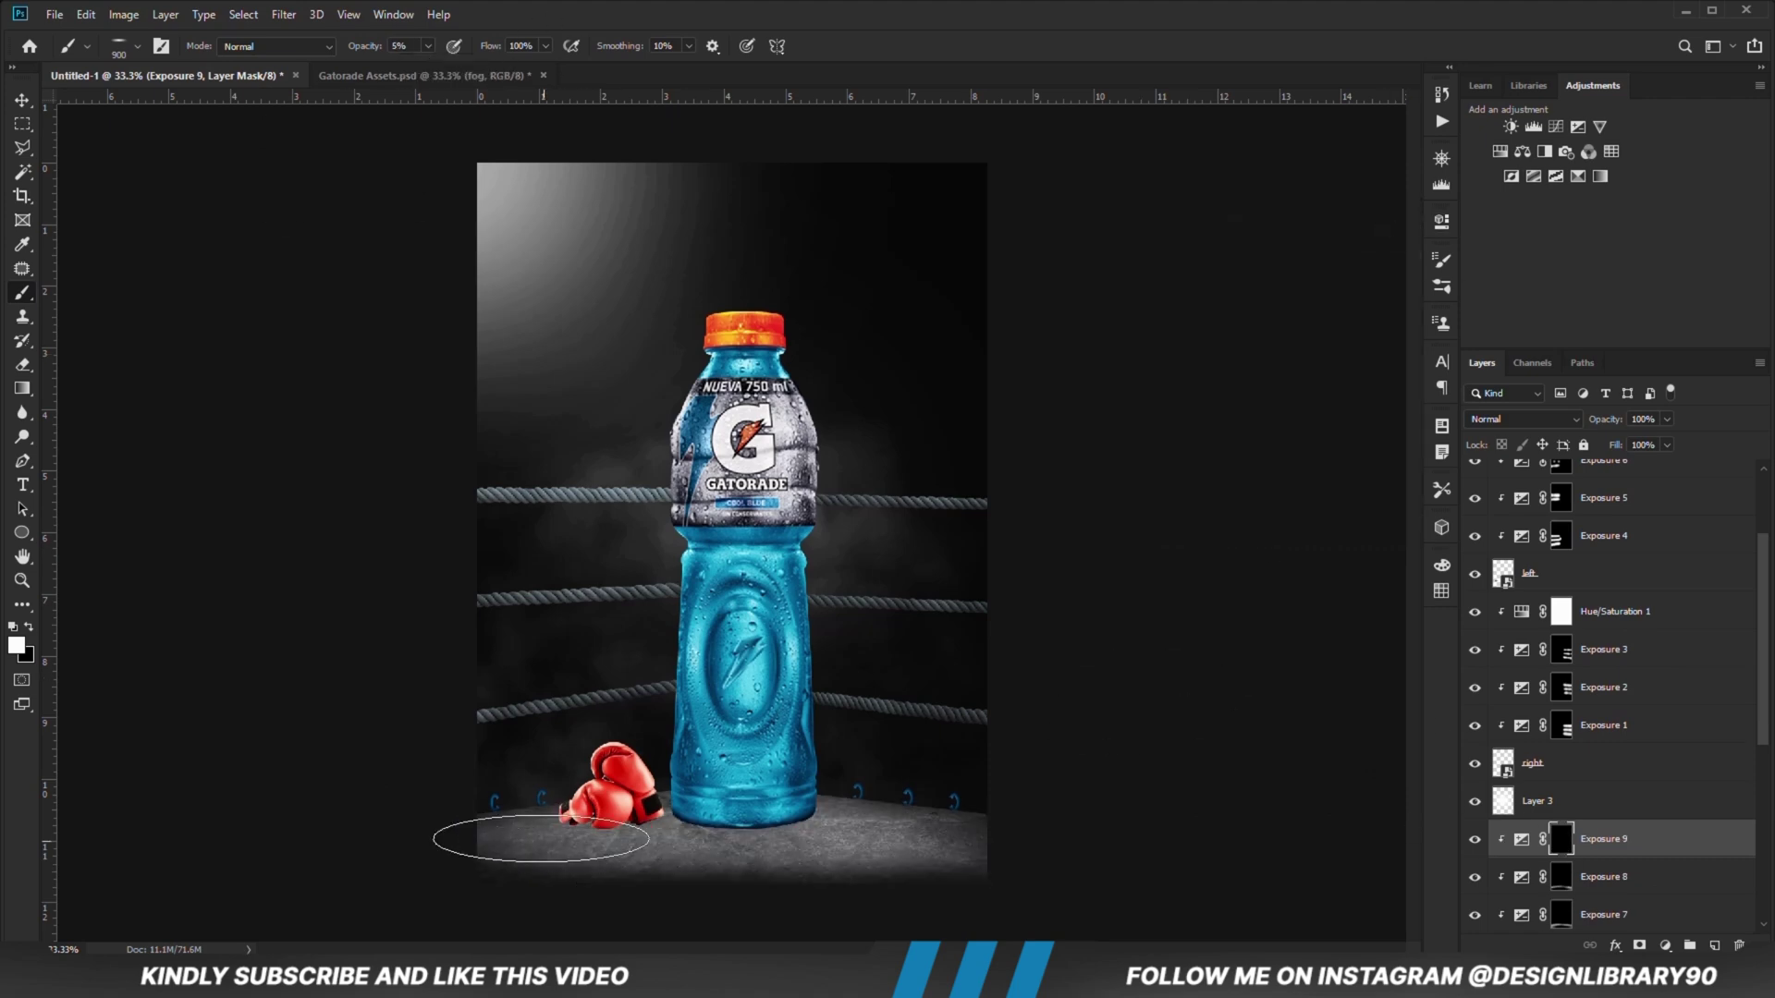
mouse_move(797, 842)
left_mouse_down()
mouse_move(848, 822)
mouse_move(669, 849)
mouse_move(946, 866)
left_mouse_up()
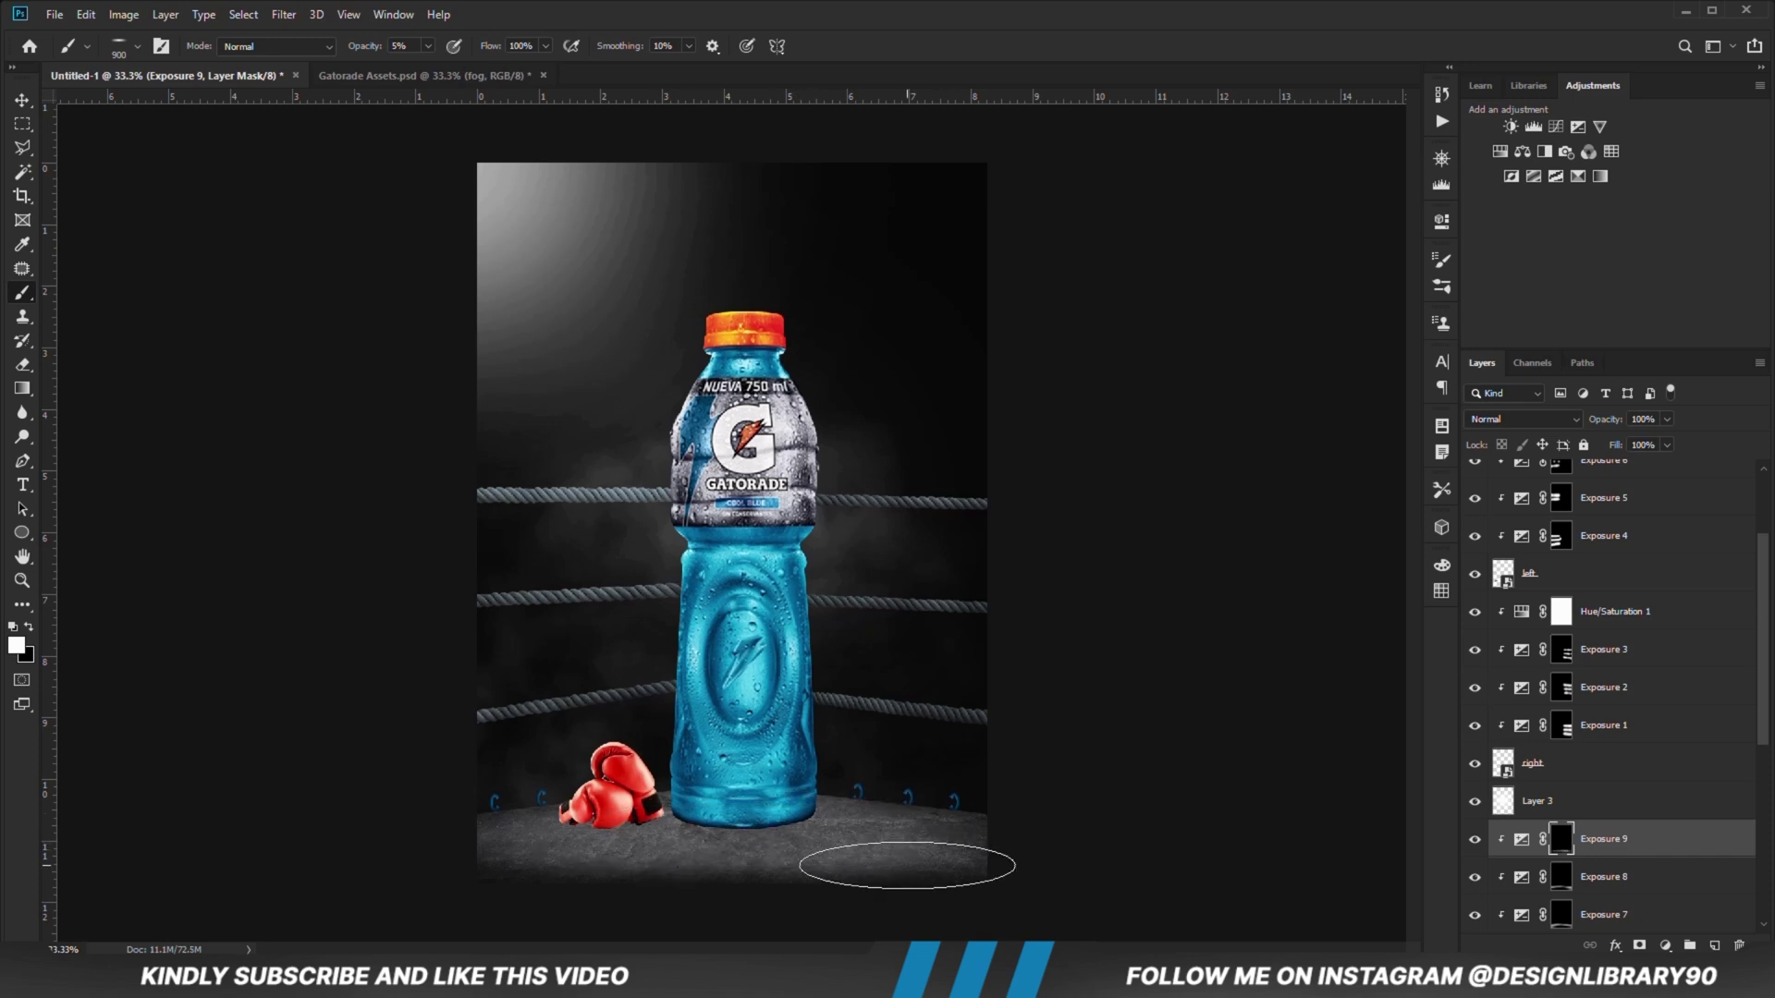
left_click(1475, 839)
left_click(1475, 839)
key("x")
key("x")
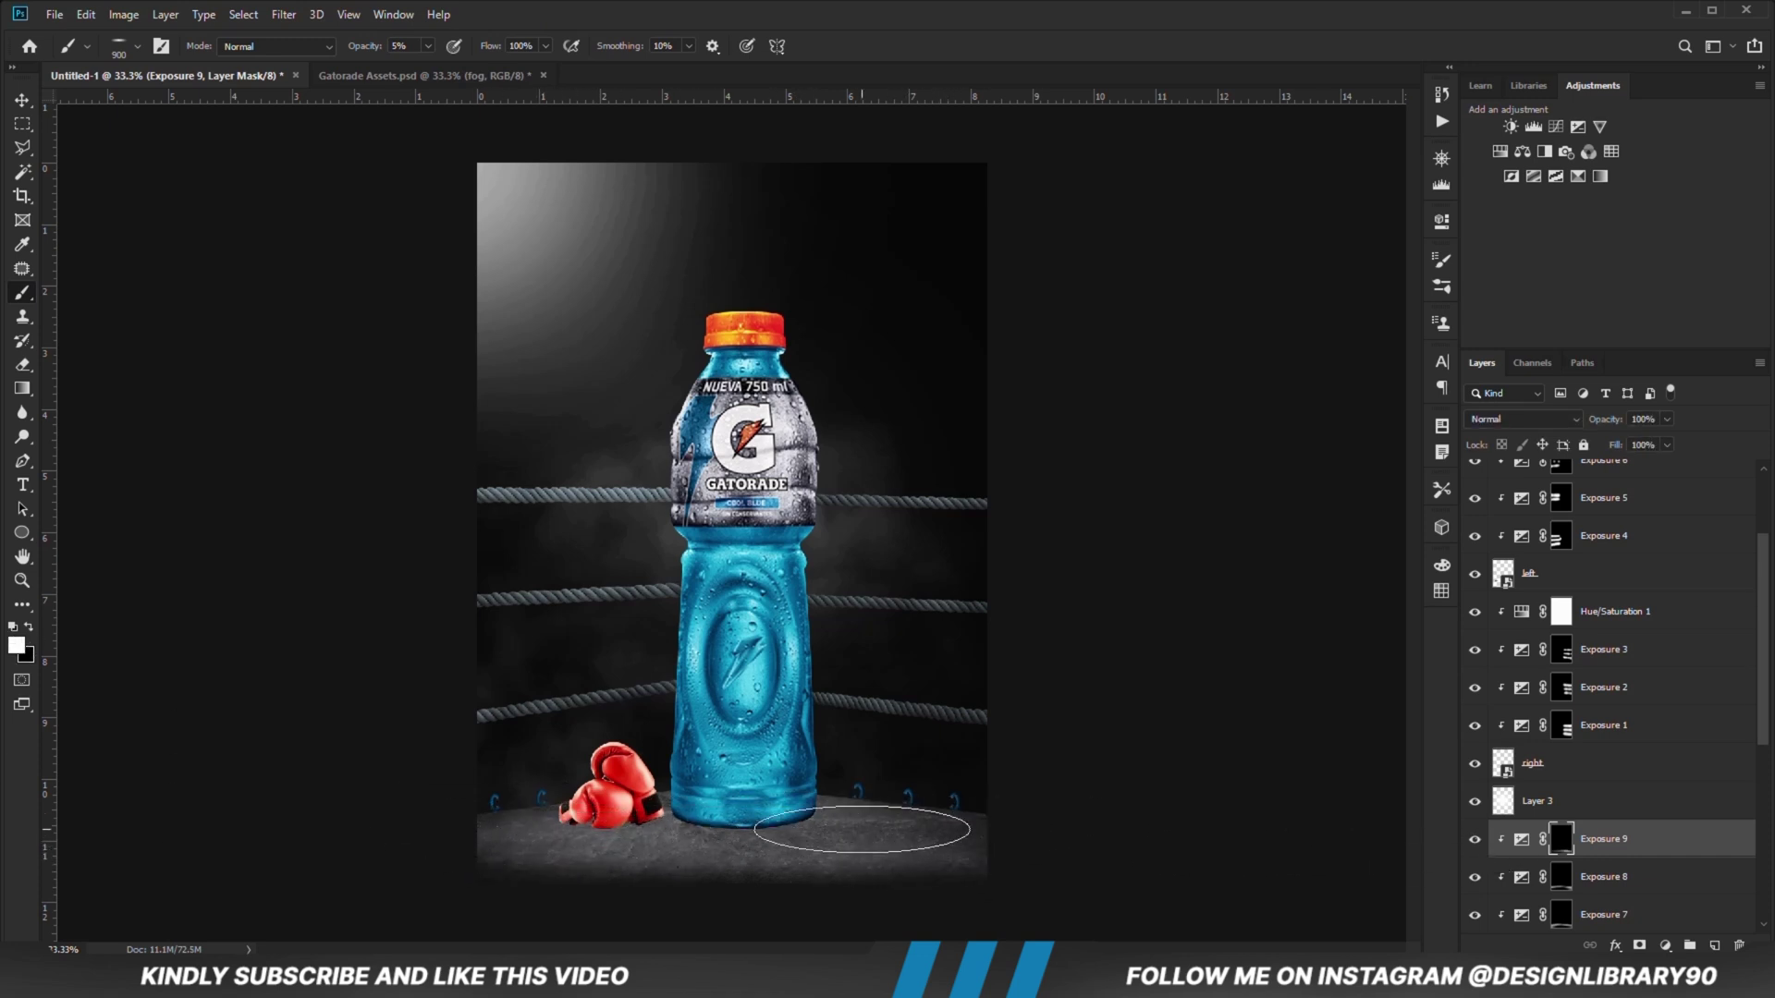
Step: Add a clipped Exposure adjustment with lowered exposure to the gatorade bottle layer and invert its mask
key("v")
left_click(758, 703)
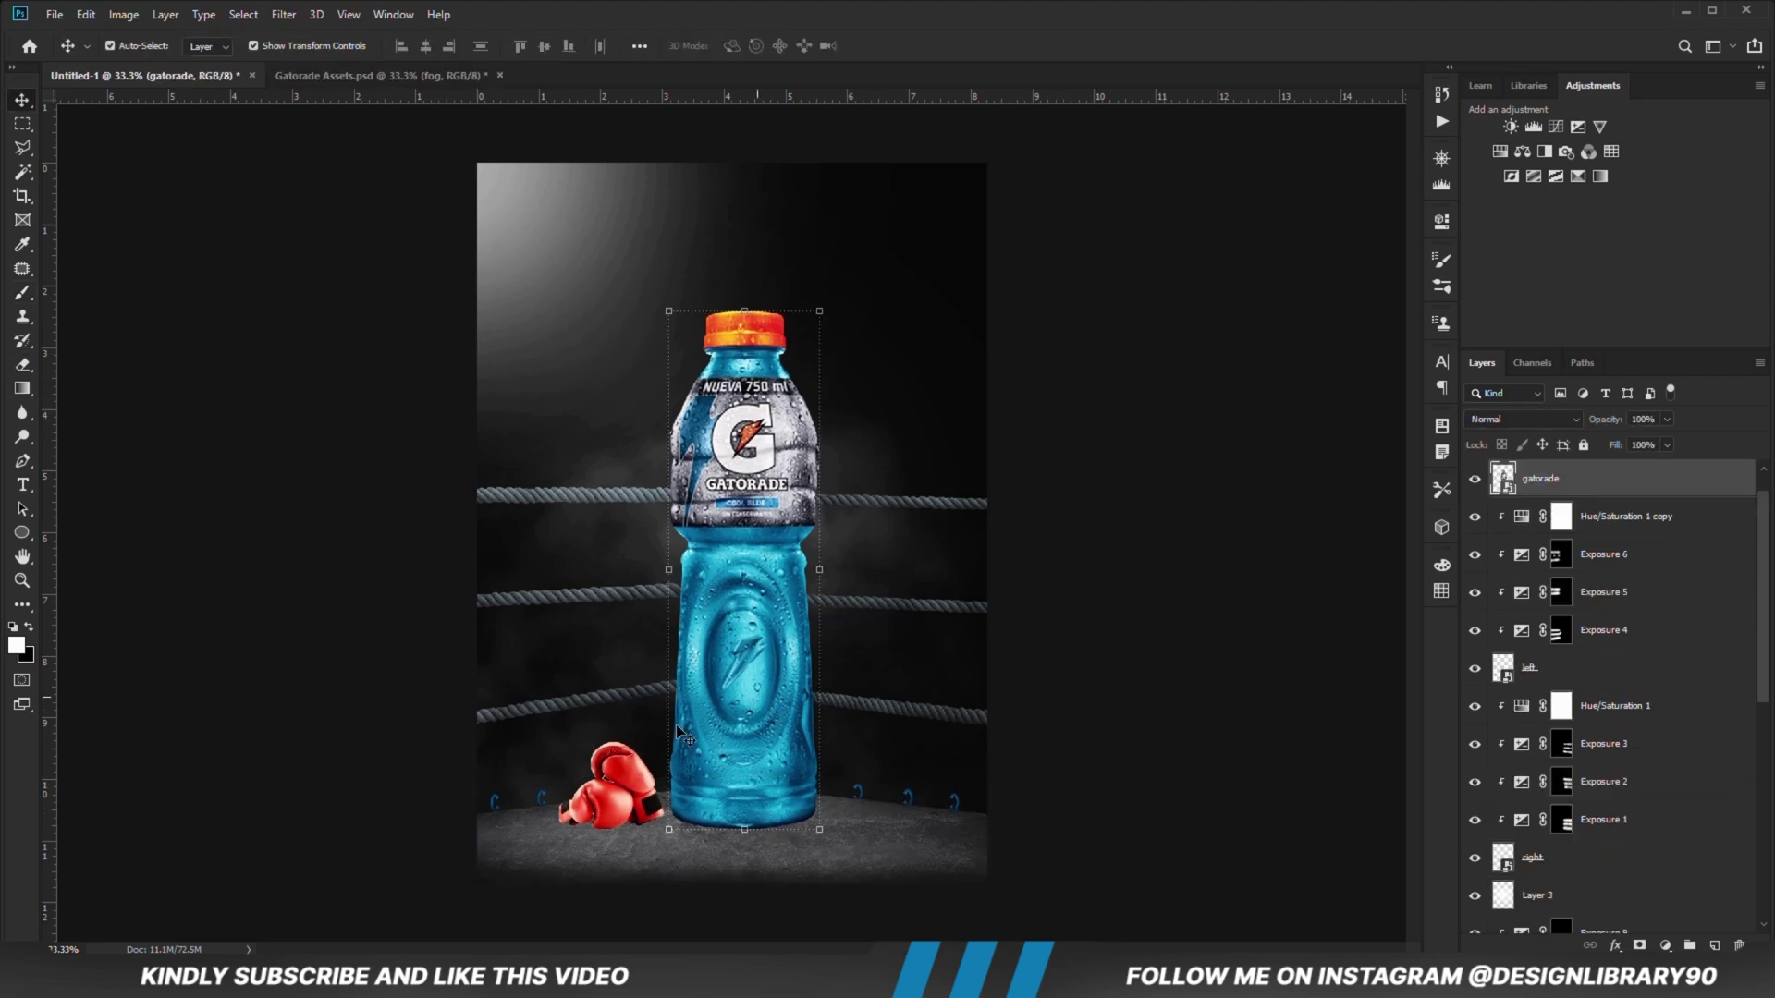
left_click(1441, 221)
left_click(1281, 527)
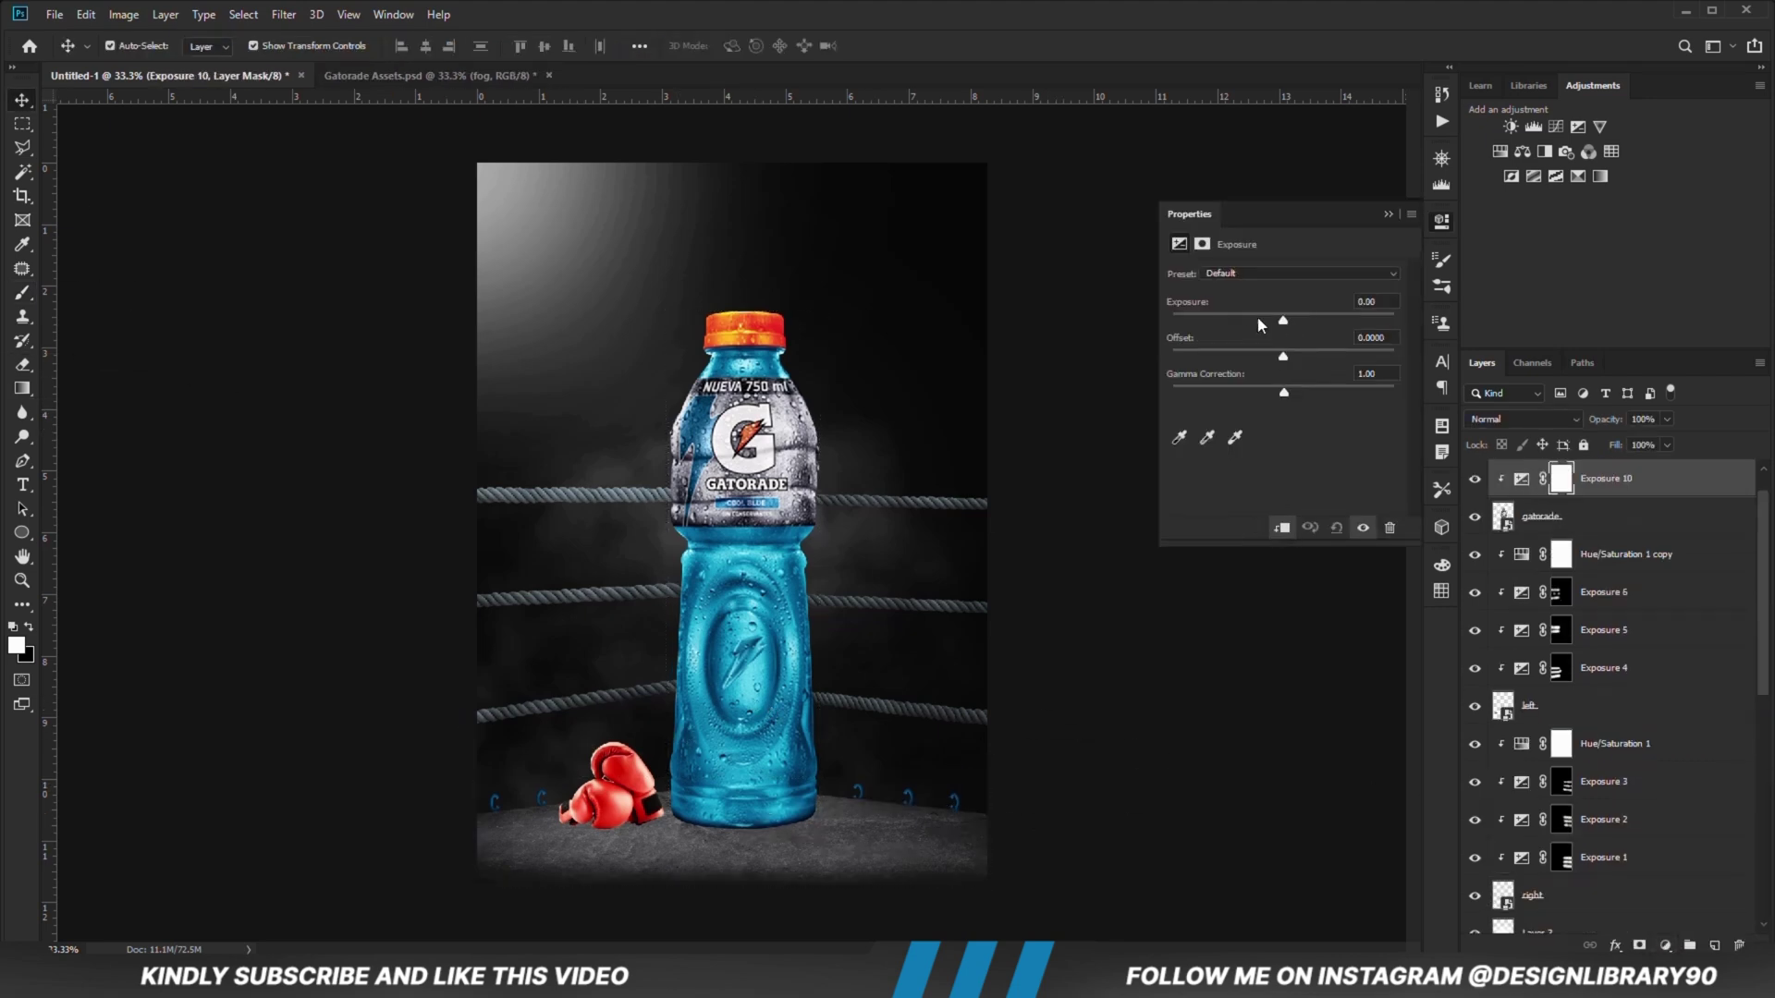
left_click_drag(1282, 319, 1243, 320)
left_click(1388, 214)
key("ctrl+i")
Step: Switch to a soft round 500 px brush at 27% opacity and paint shading down the bottle's right side on the Exposure 10 mask
left_click(23, 292)
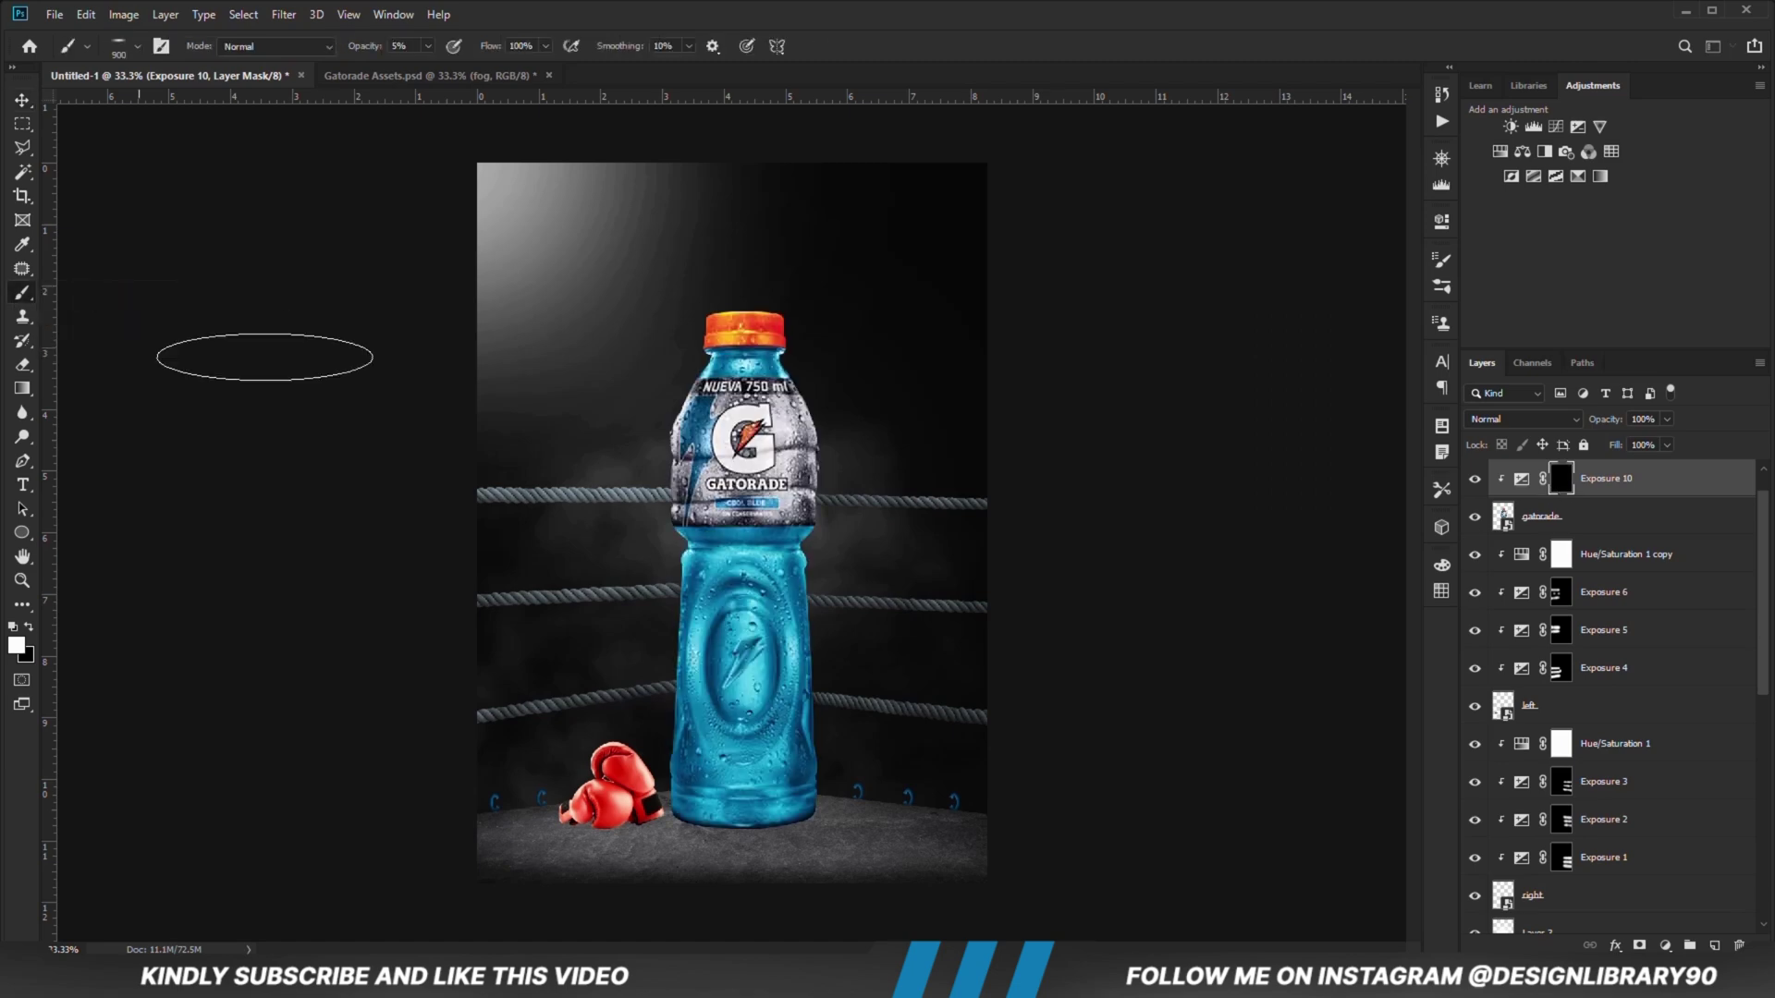
right_click(732, 425)
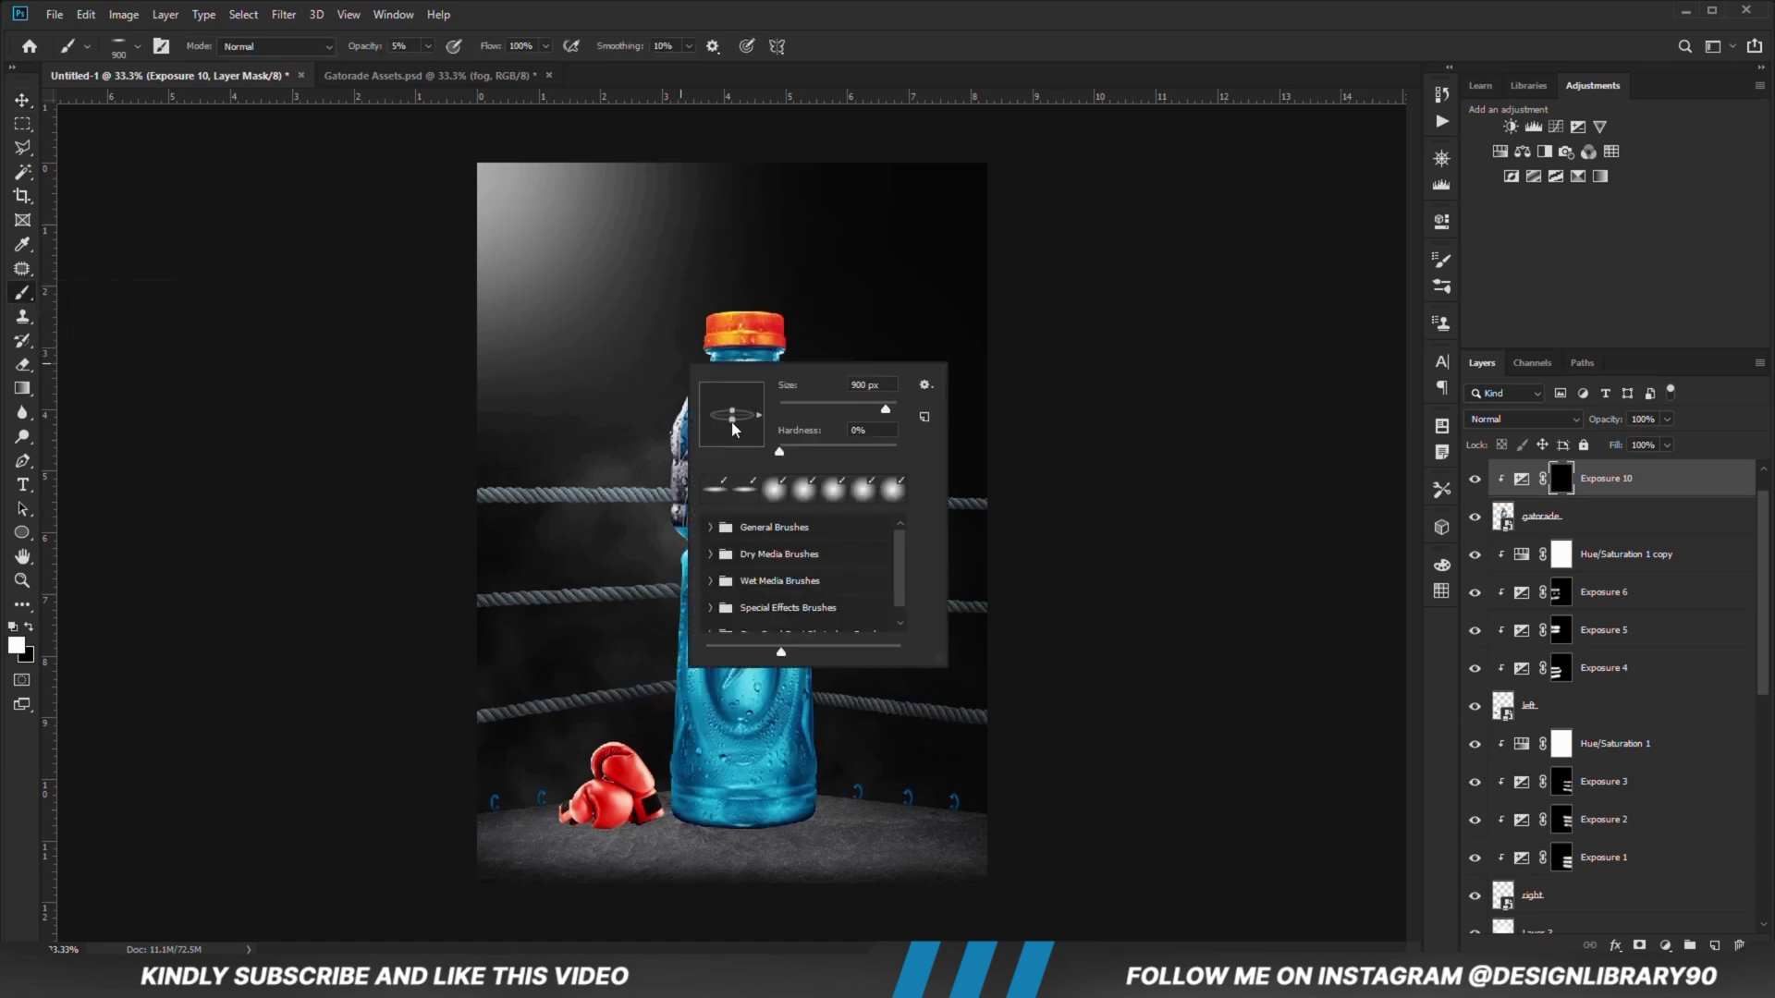
left_click(878, 35)
left_click(428, 45)
left_click(439, 67)
left_click(856, 337)
left_click(428, 45)
key("Return")
key("bracketleft")
key("bracketleft")
key("bracketleft")
key("bracketleft")
mouse_move(823, 321)
left_mouse_down()
mouse_move(859, 478)
mouse_move(864, 749)
mouse_move(720, 856)
mouse_move(845, 644)
mouse_move(865, 496)
mouse_move(882, 758)
left_mouse_up()
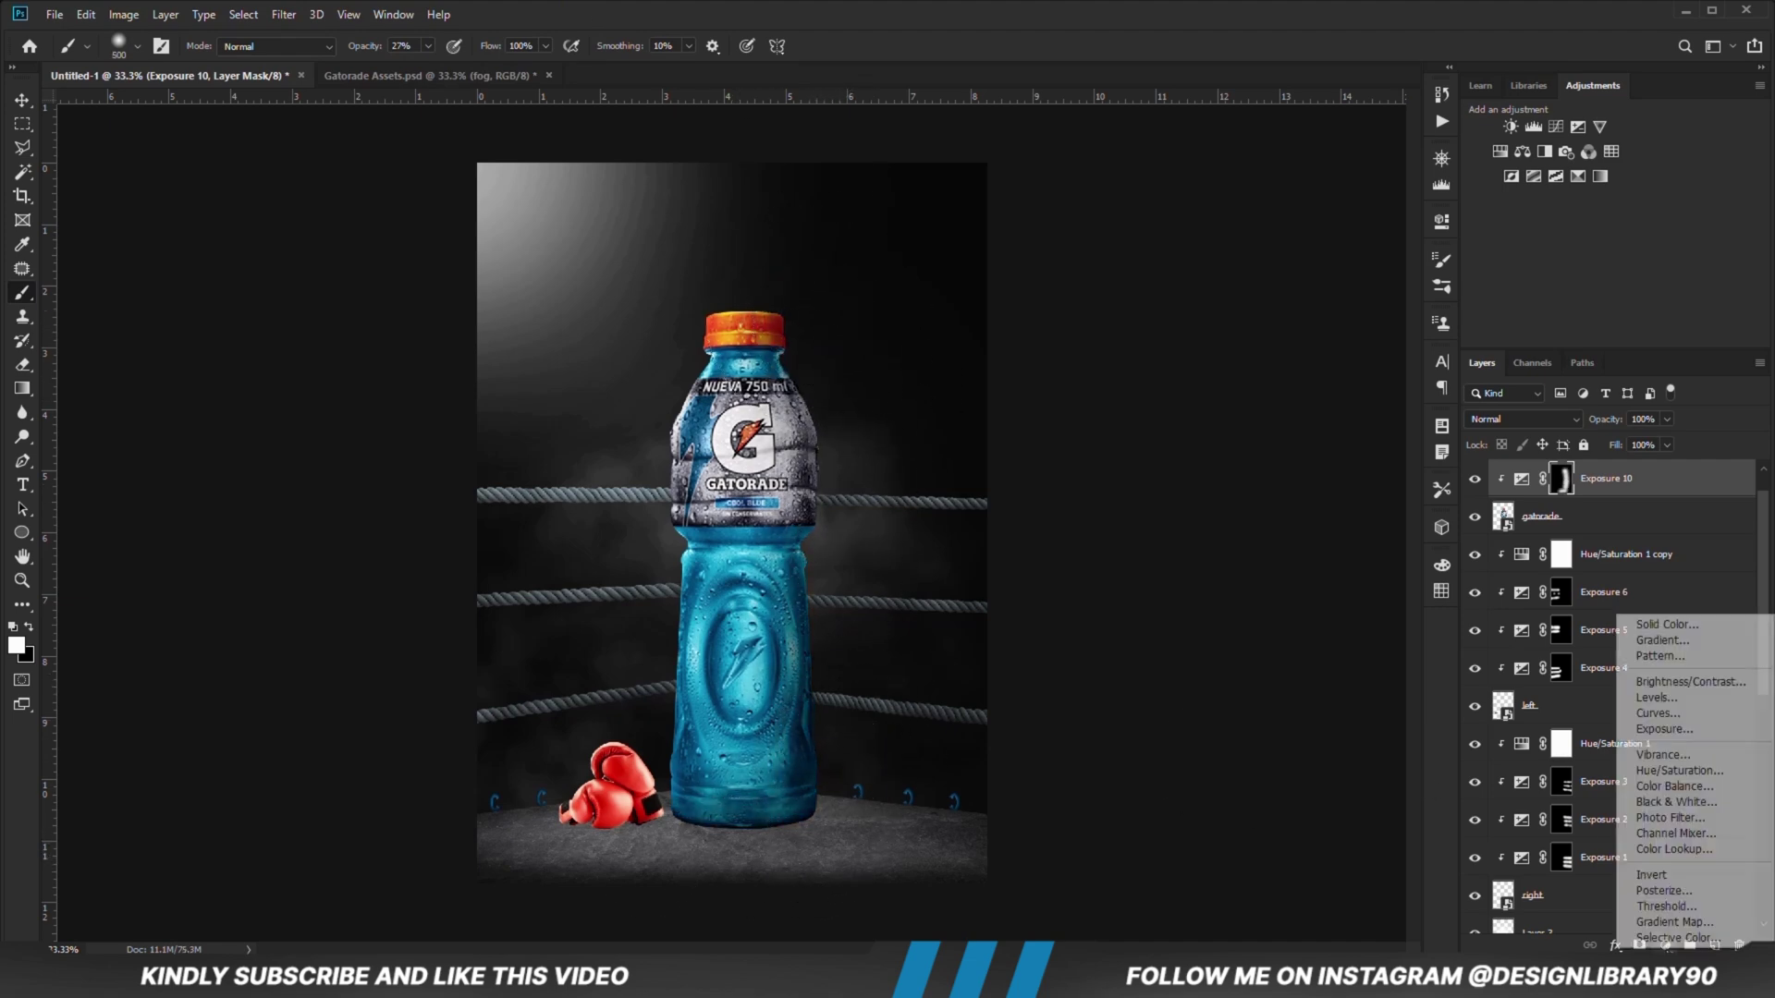
Step: Add a second clipped, darker Exposure adjustment above Exposure 10, invert its mask and paint shading along the bottle's right edge
left_click(1665, 945)
left_click(1650, 733)
left_click(1280, 527)
left_click(1211, 323)
left_click(1393, 213)
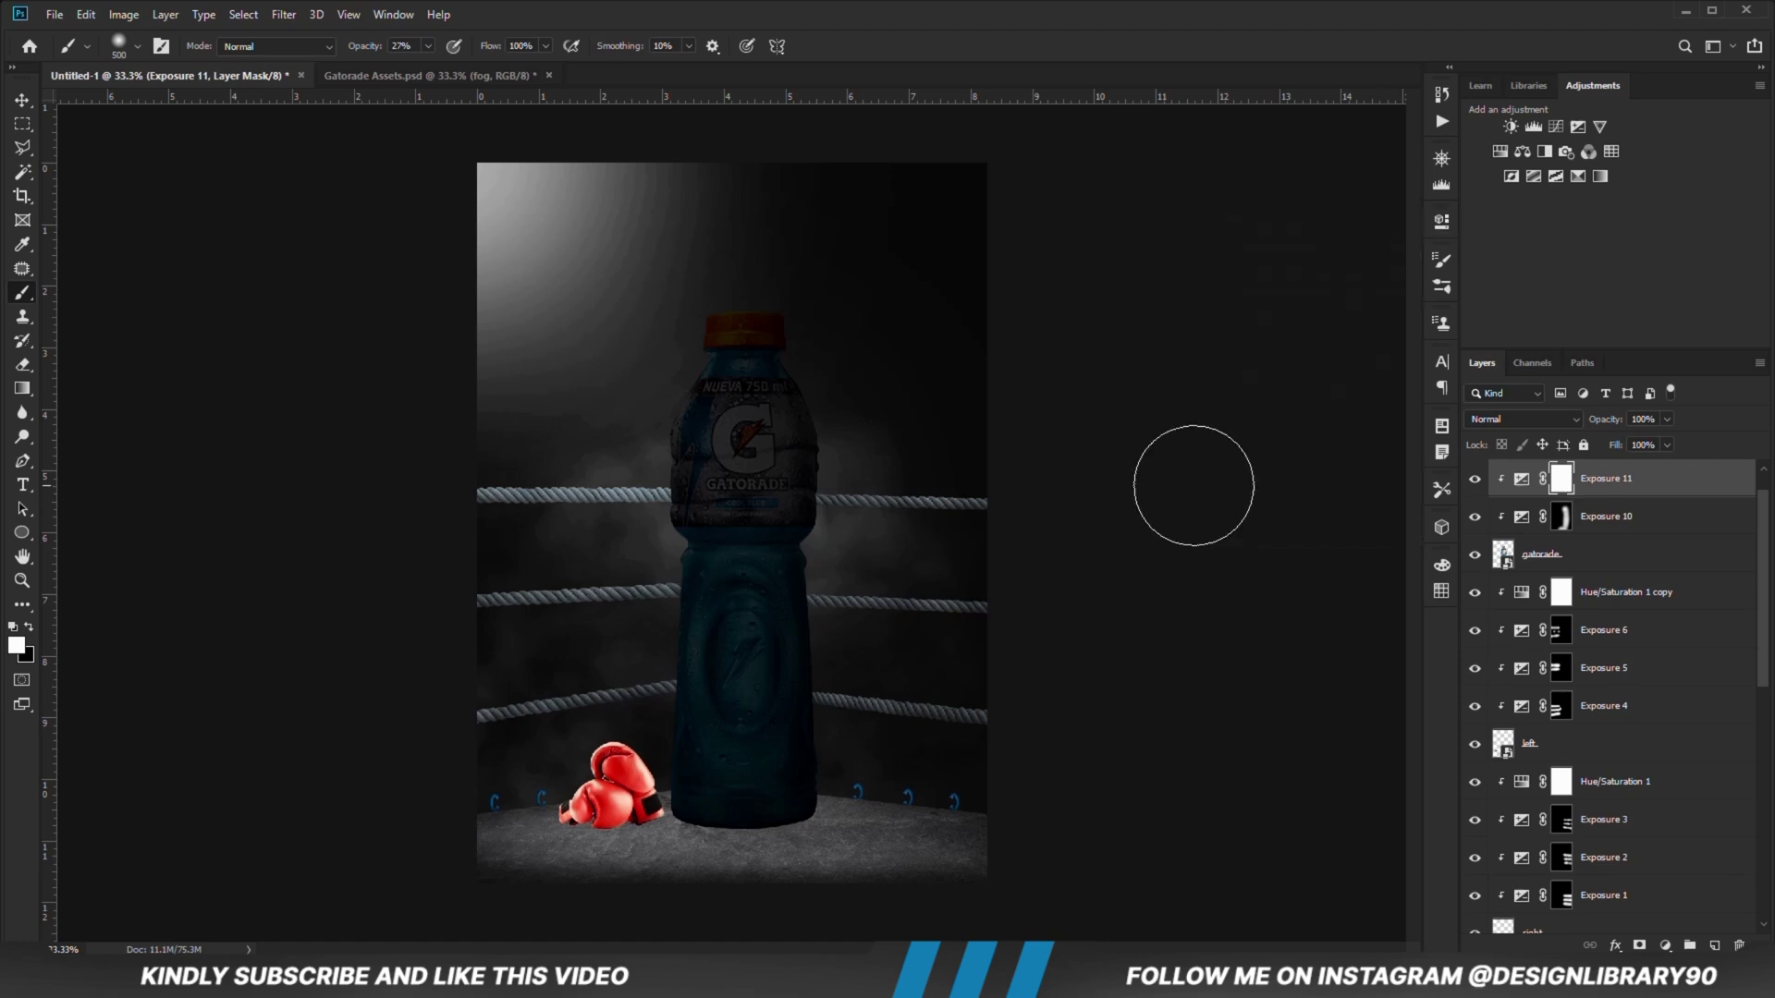
key("ctrl+i")
mouse_move(833, 322)
left_mouse_down()
mouse_move(878, 525)
mouse_move(870, 550)
mouse_move(852, 546)
mouse_move(858, 785)
mouse_move(692, 856)
left_mouse_up()
Step: Add a clipped, darkening Exposure adjustment above Exposure 11, invert its mask and paint over the bottle lightly at 10% brush opacity
left_click(1664, 945)
left_click(1664, 733)
left_click(1283, 529)
left_click_drag(1283, 321, 1205, 321)
left_click(1386, 213)
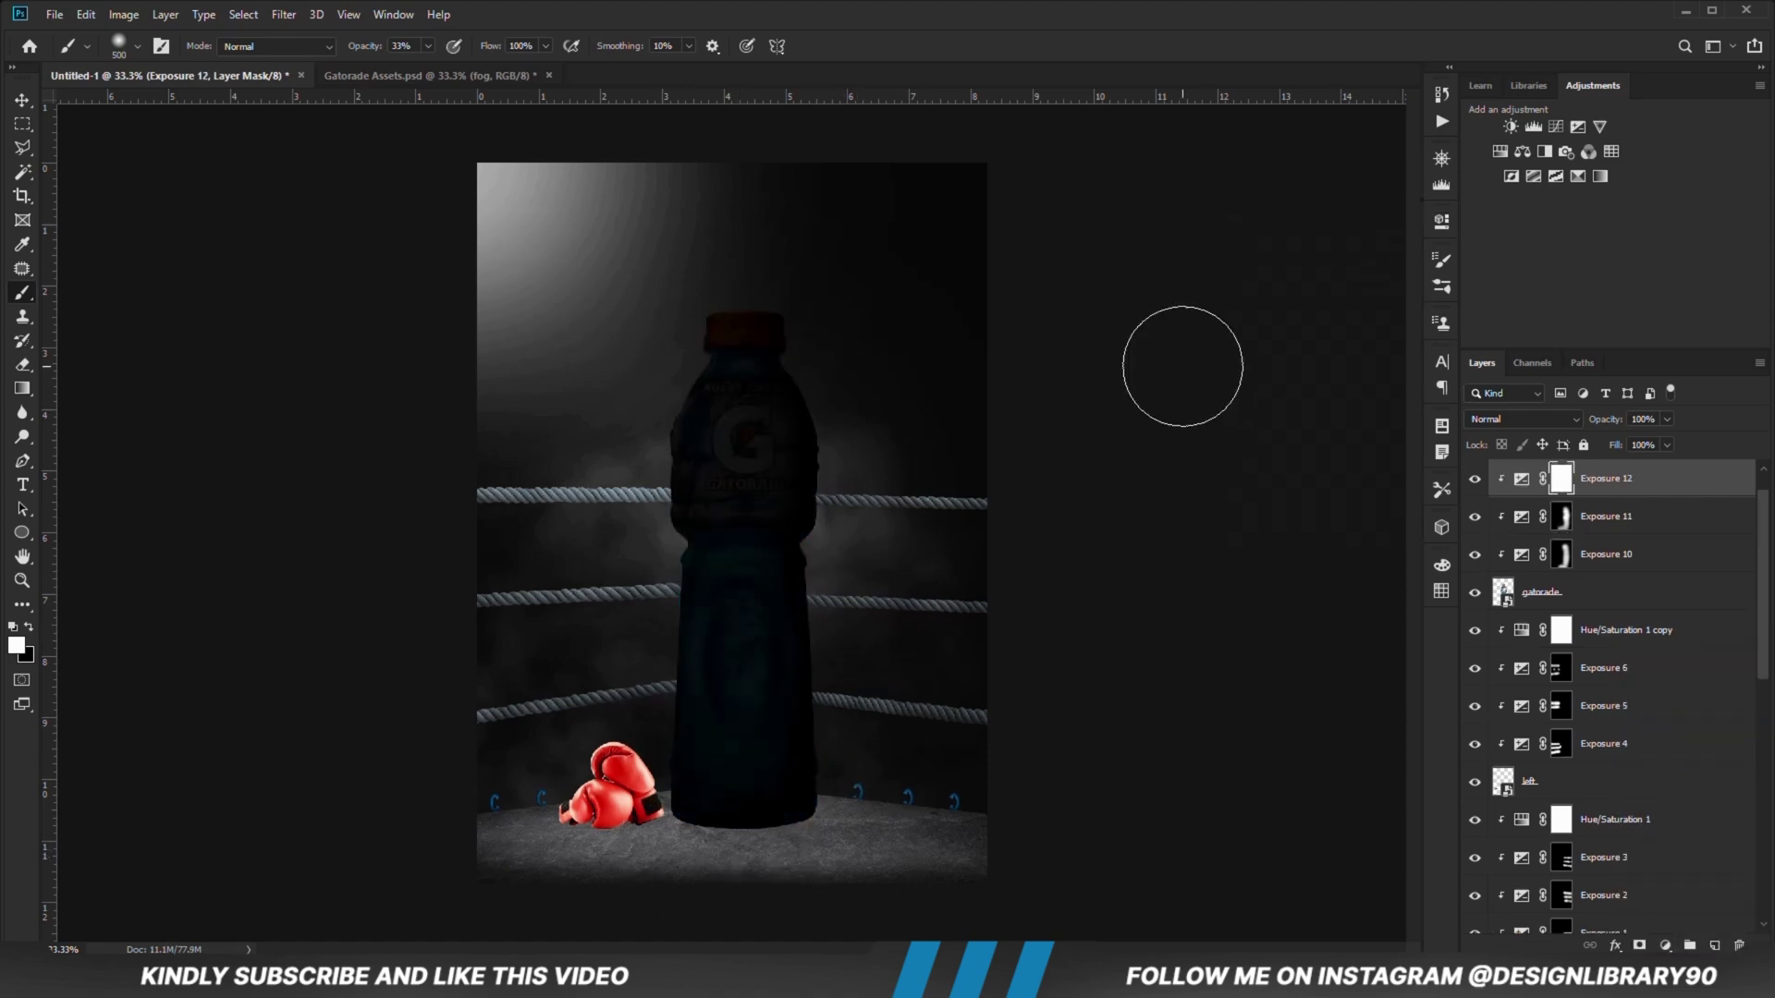
key("ctrl+i")
left_click(525, 18)
mouse_move(764, 386)
left_mouse_down()
mouse_move(752, 624)
mouse_move(718, 763)
mouse_move(747, 408)
left_mouse_up()
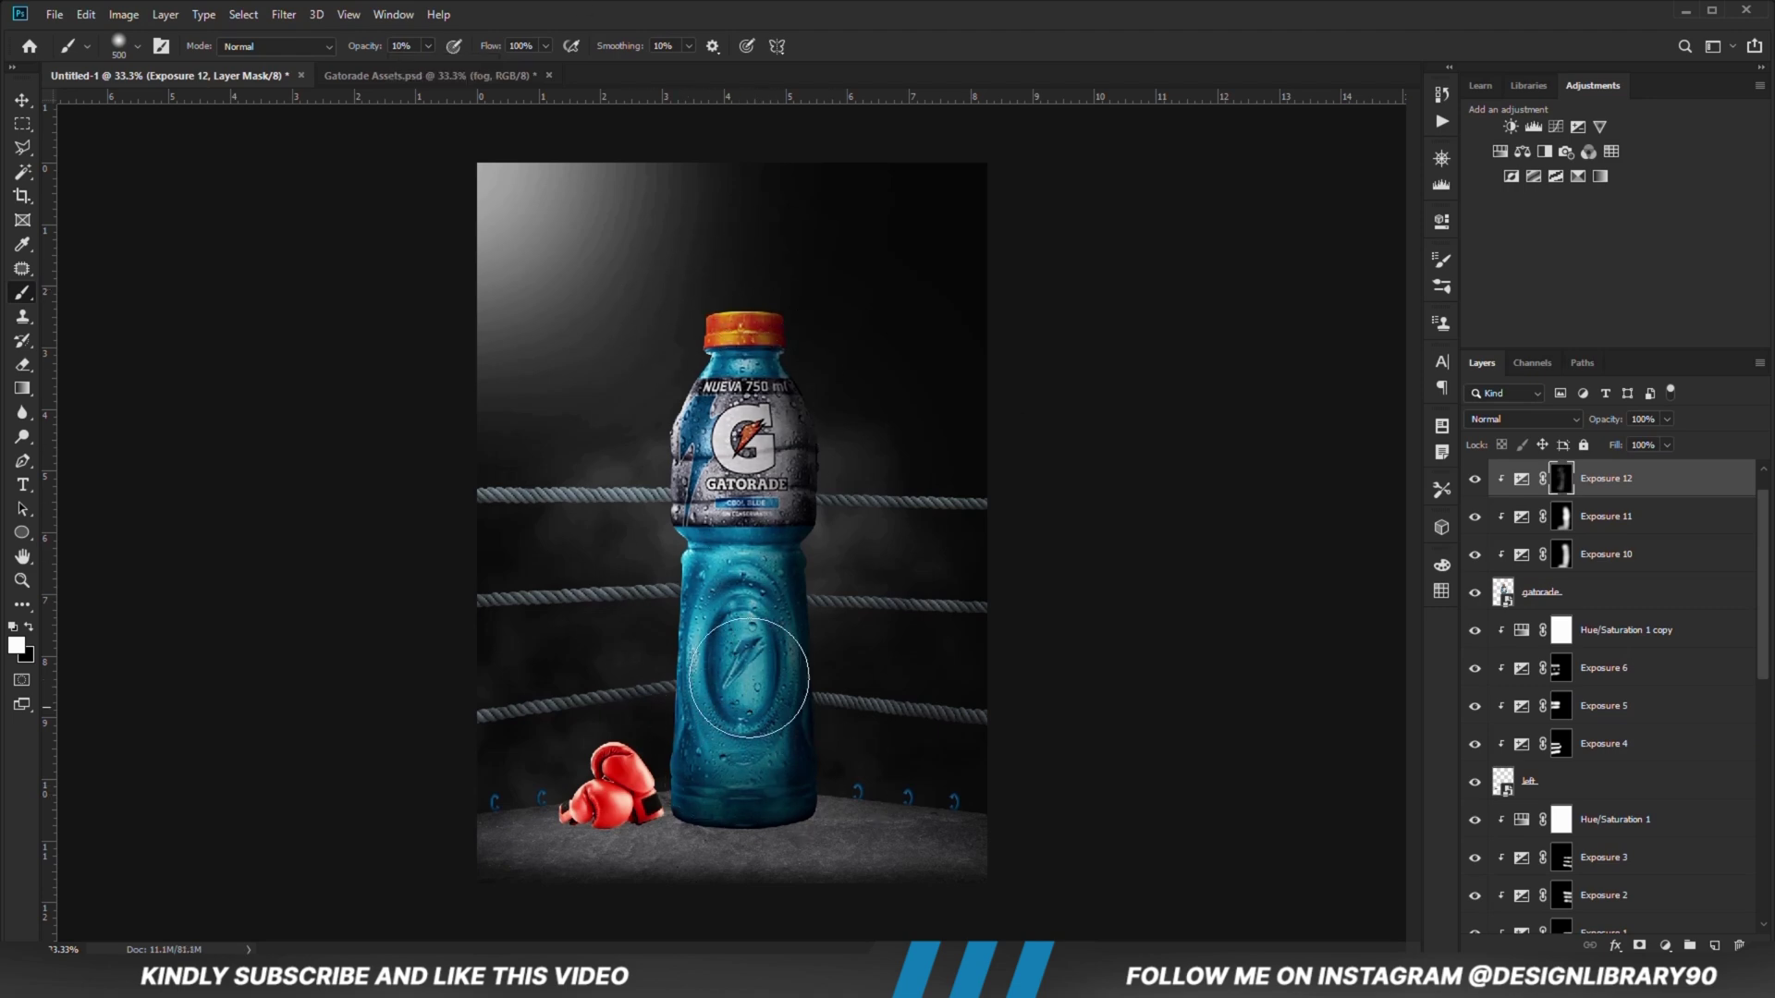
Step: Add a clipped Exposure adjustment with raised exposure above Exposure 12 and invert its mask
left_click(1664, 944)
left_click(1671, 736)
left_click(1285, 530)
left_click_drag(1283, 320, 1333, 321)
left_click(1388, 214)
key("ctrl+i")
Step: Paint a highlight along the bottle's left side on the Exposure 13 mask at 24% brush opacity and set the layer's opacity to 96%
left_click_drag(427, 45, 434, 70)
mouse_move(634, 297)
left_mouse_down()
mouse_move(618, 712)
mouse_move(638, 319)
left_mouse_up()
left_click(1474, 478)
left_click(1474, 478)
left_click(1667, 418)
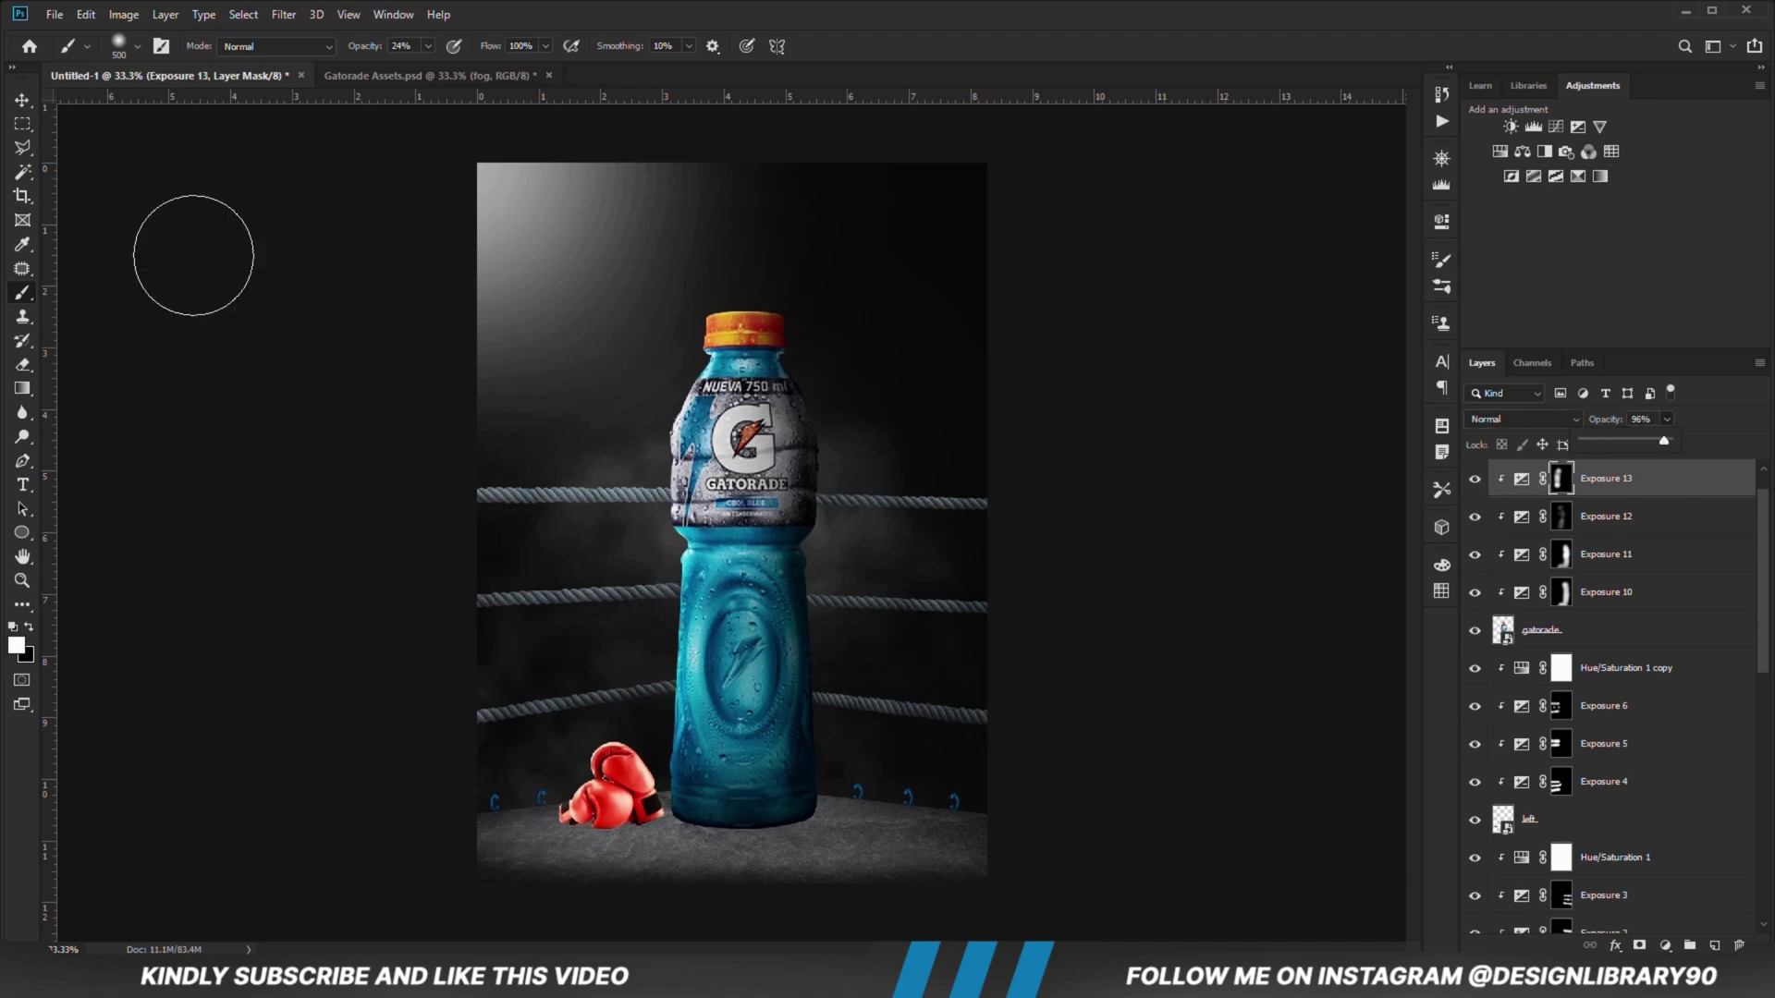
Step: Add a clipped Hue/Saturation adjustment to the boxing gloves with saturation -35 and reduce its layer opacity to 55%
key("v")
left_click(224, 457)
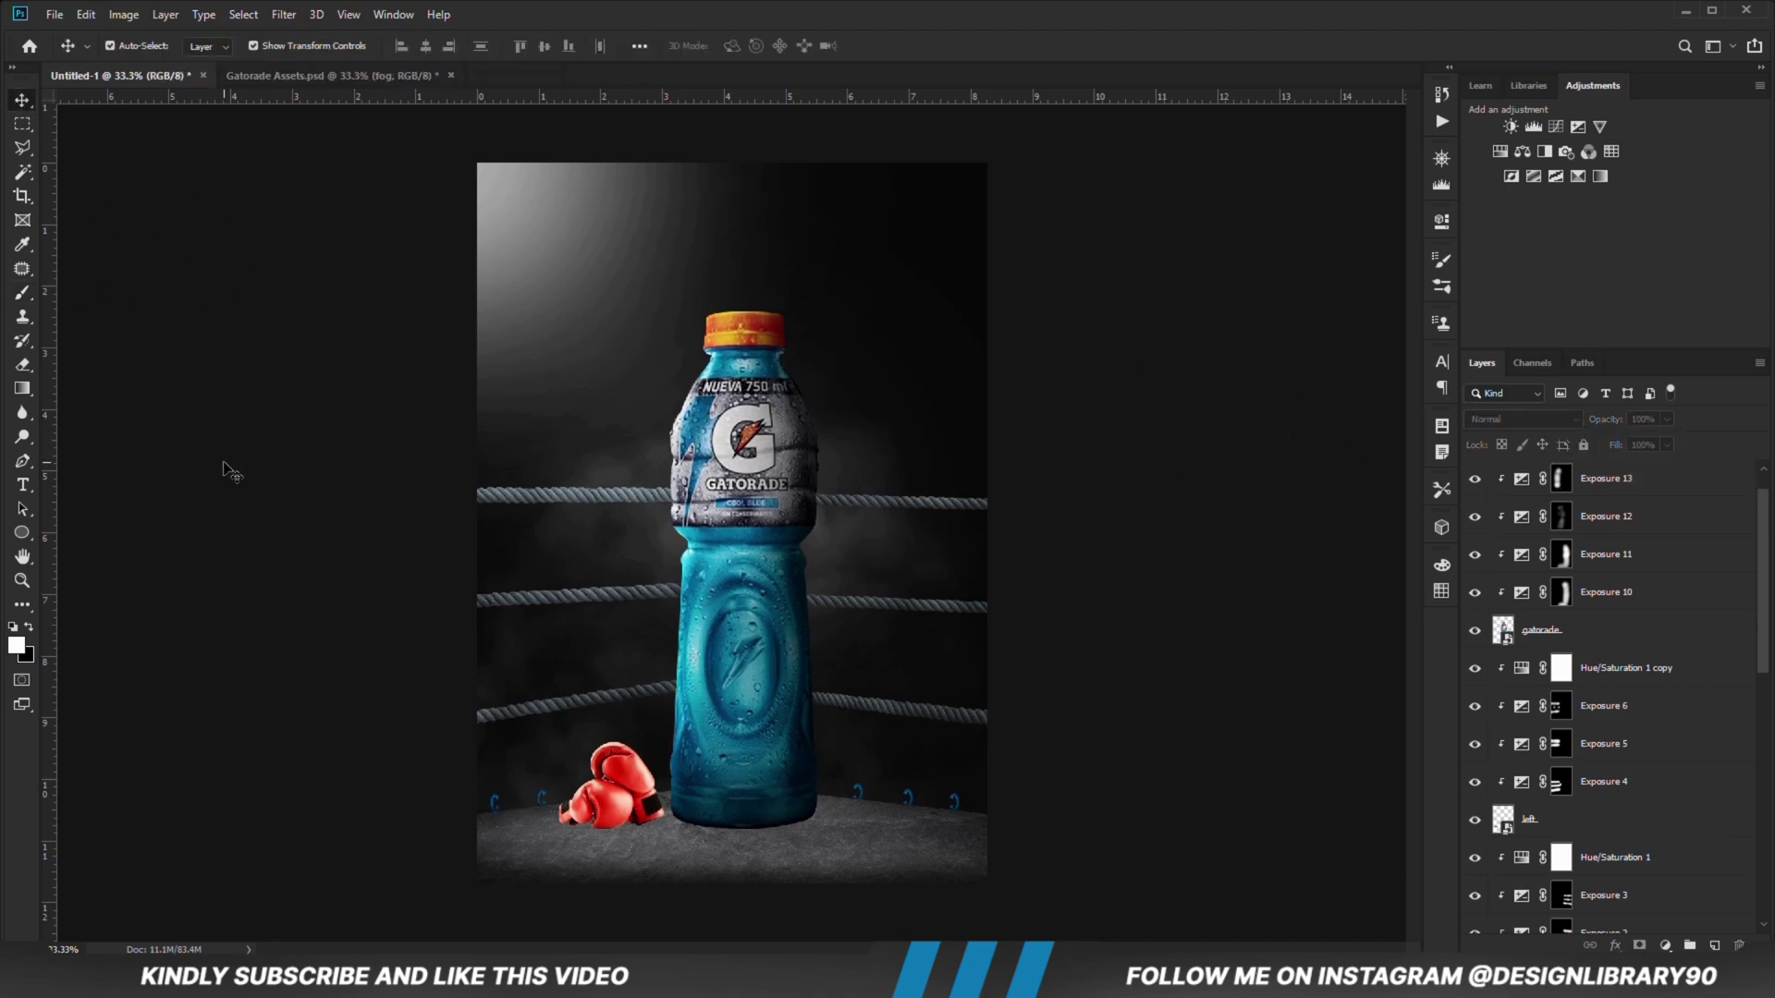
left_click(606, 805)
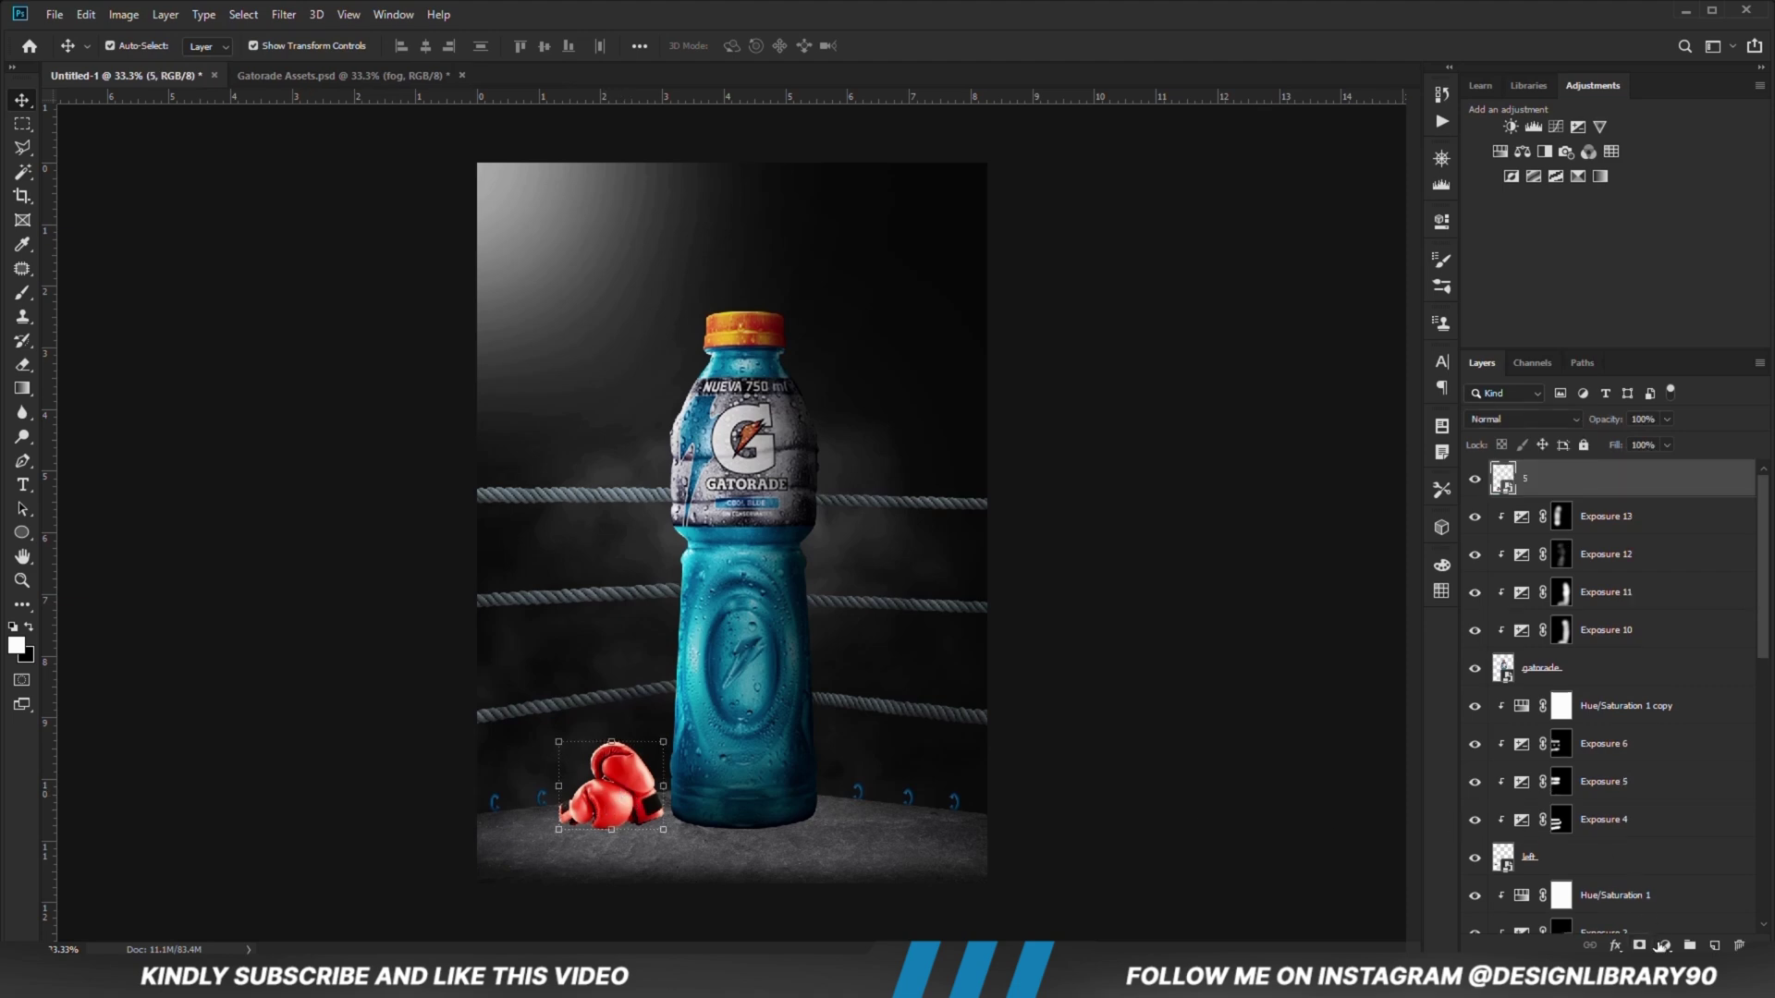
left_click(1662, 946)
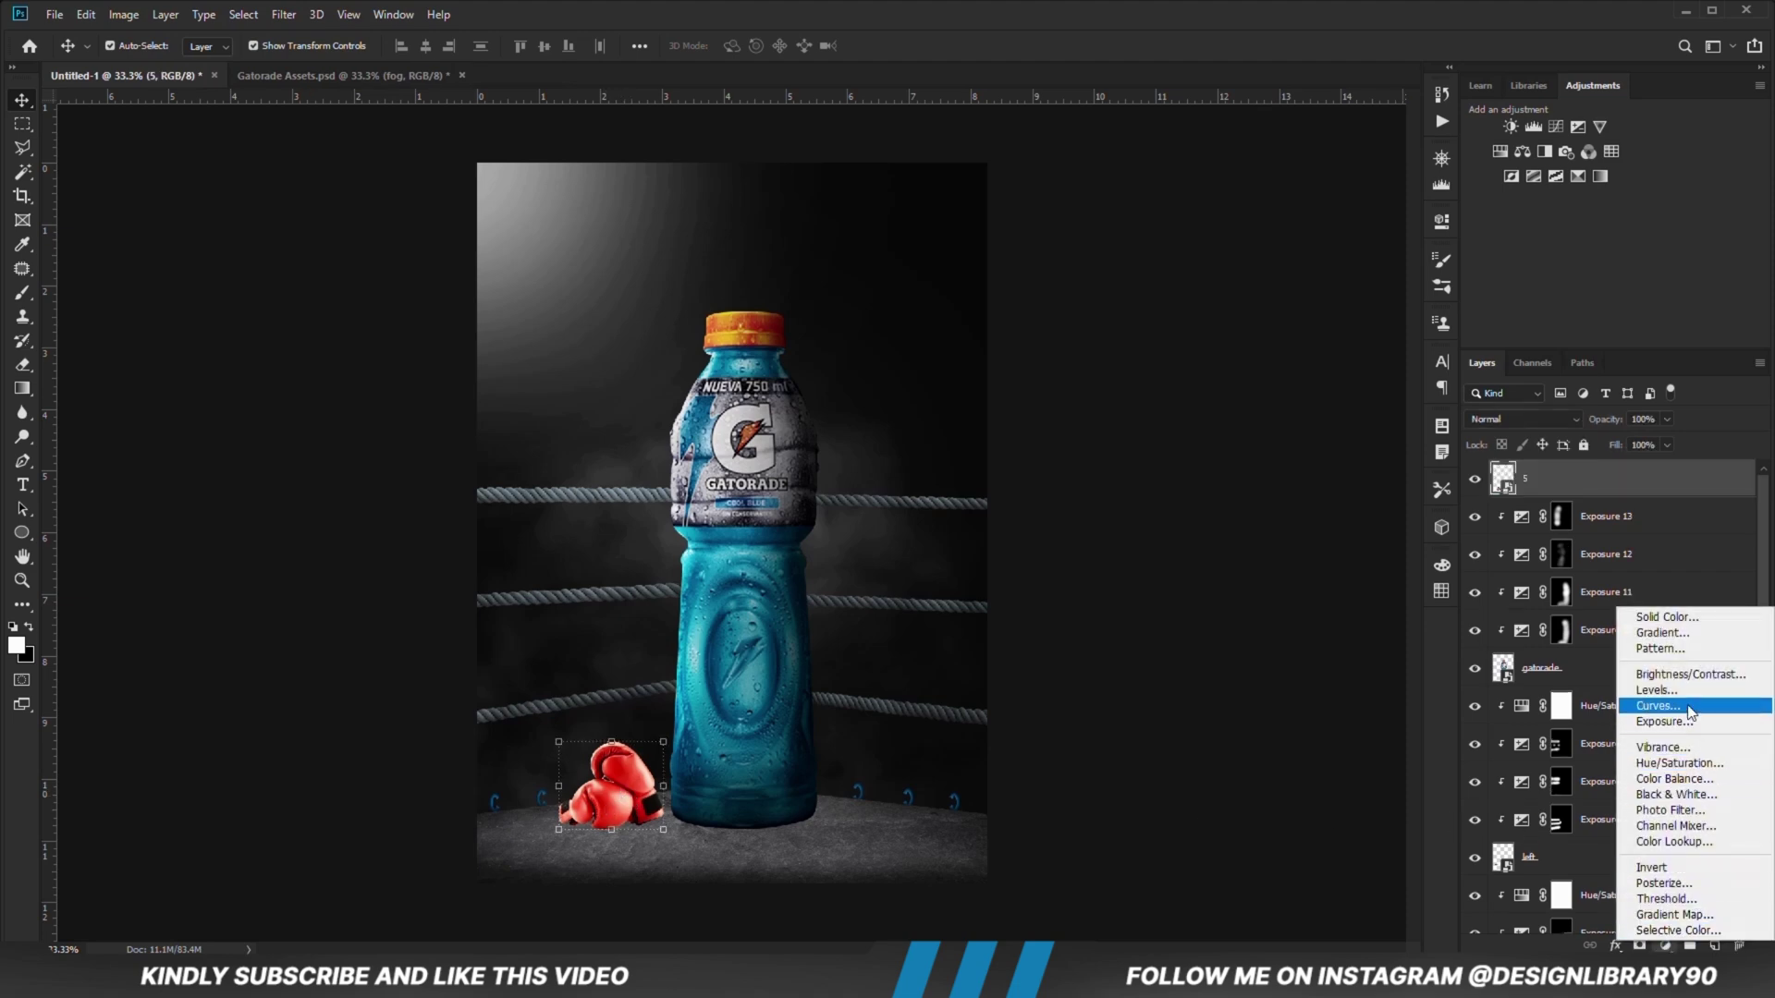
left_click(1681, 767)
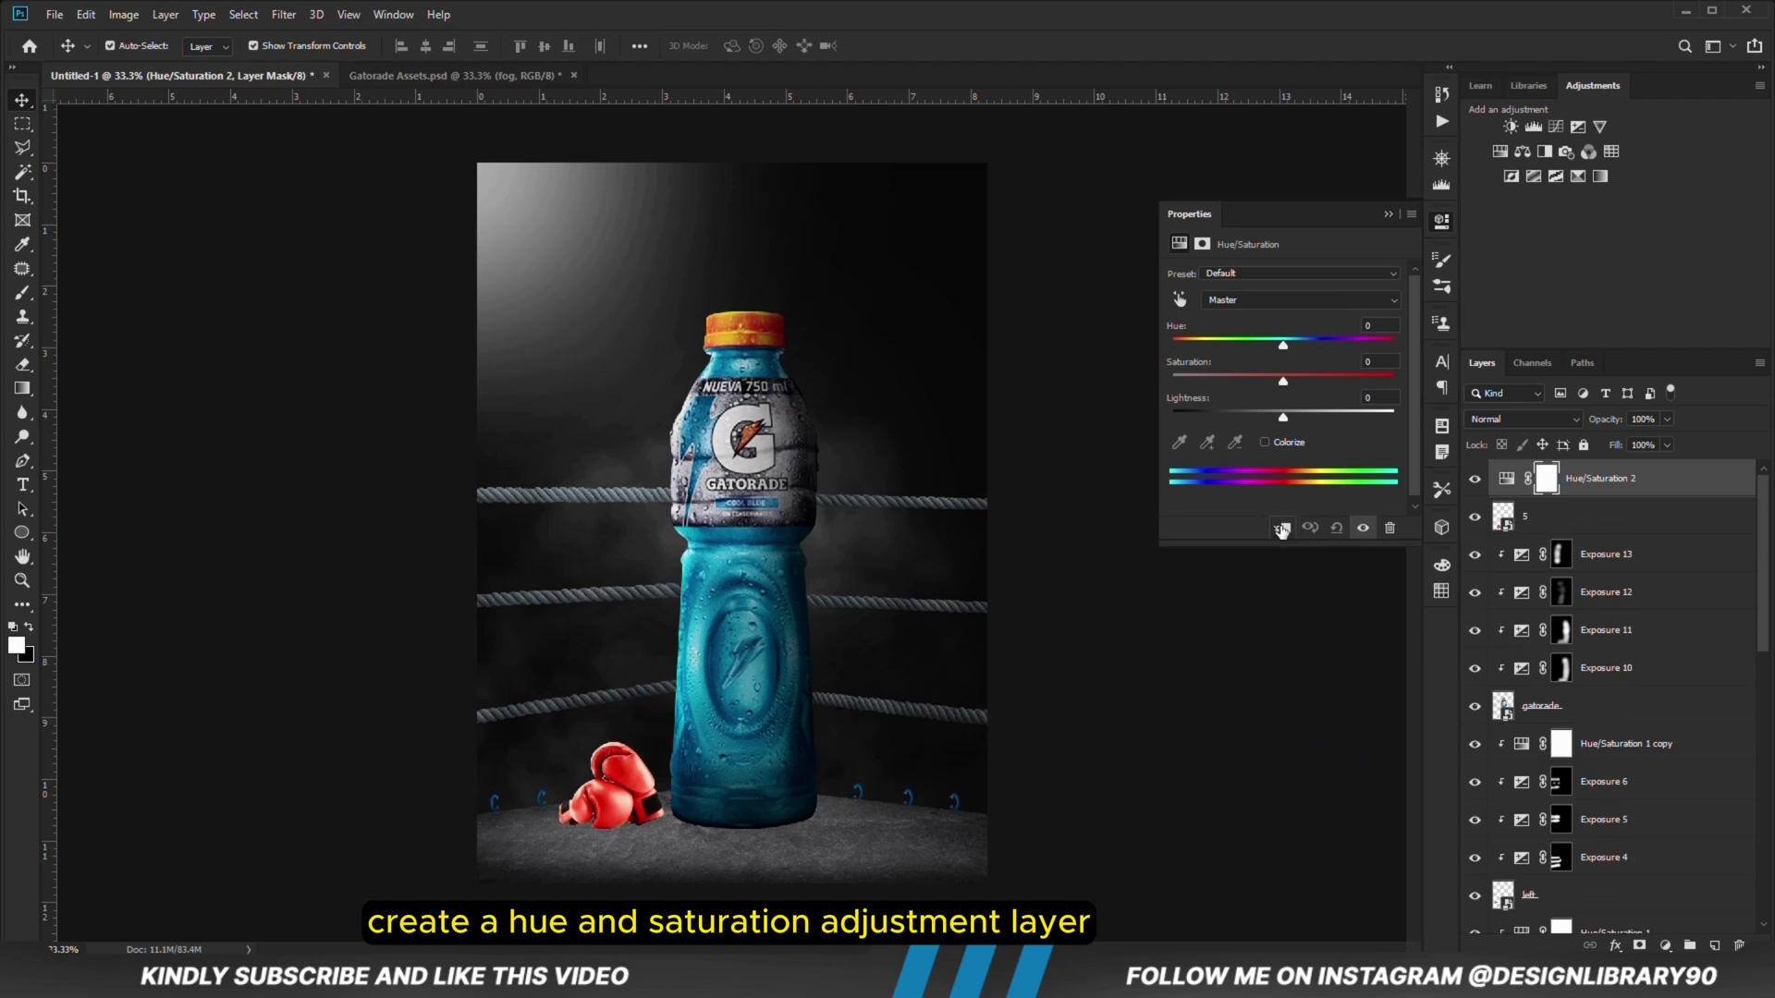
left_click(1279, 524)
left_click_drag(1253, 382, 1244, 383)
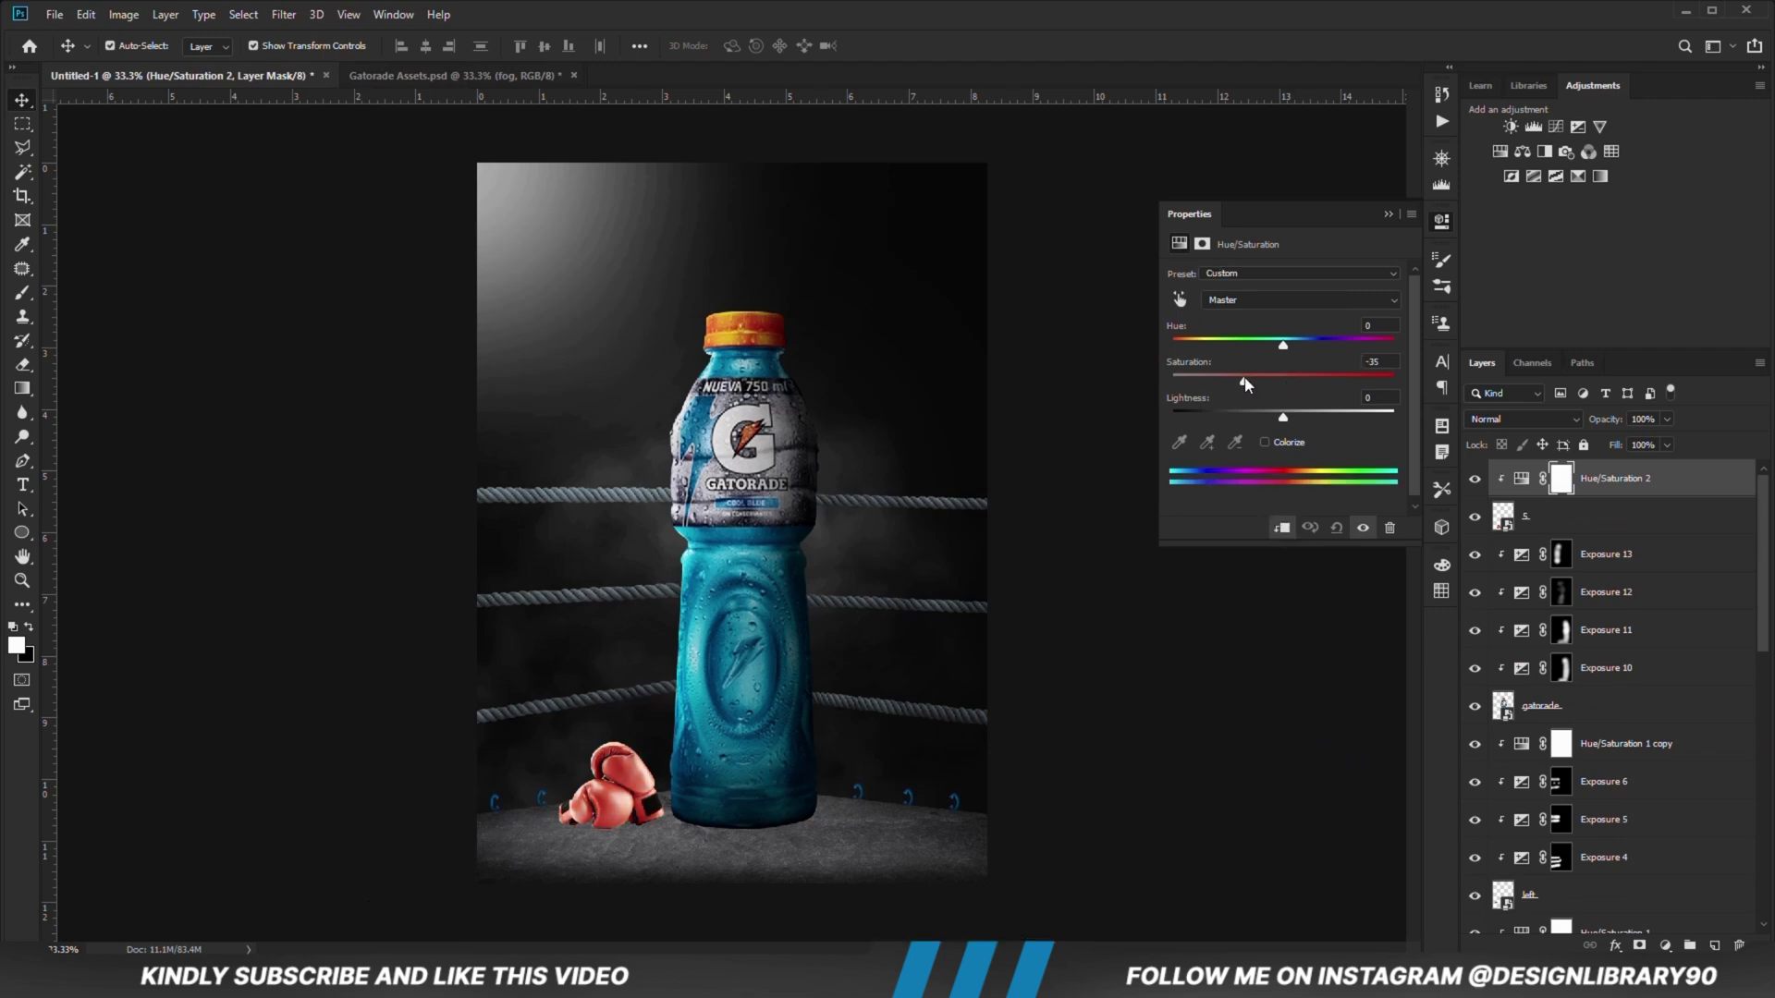
left_click(1387, 213)
left_click(1467, 480)
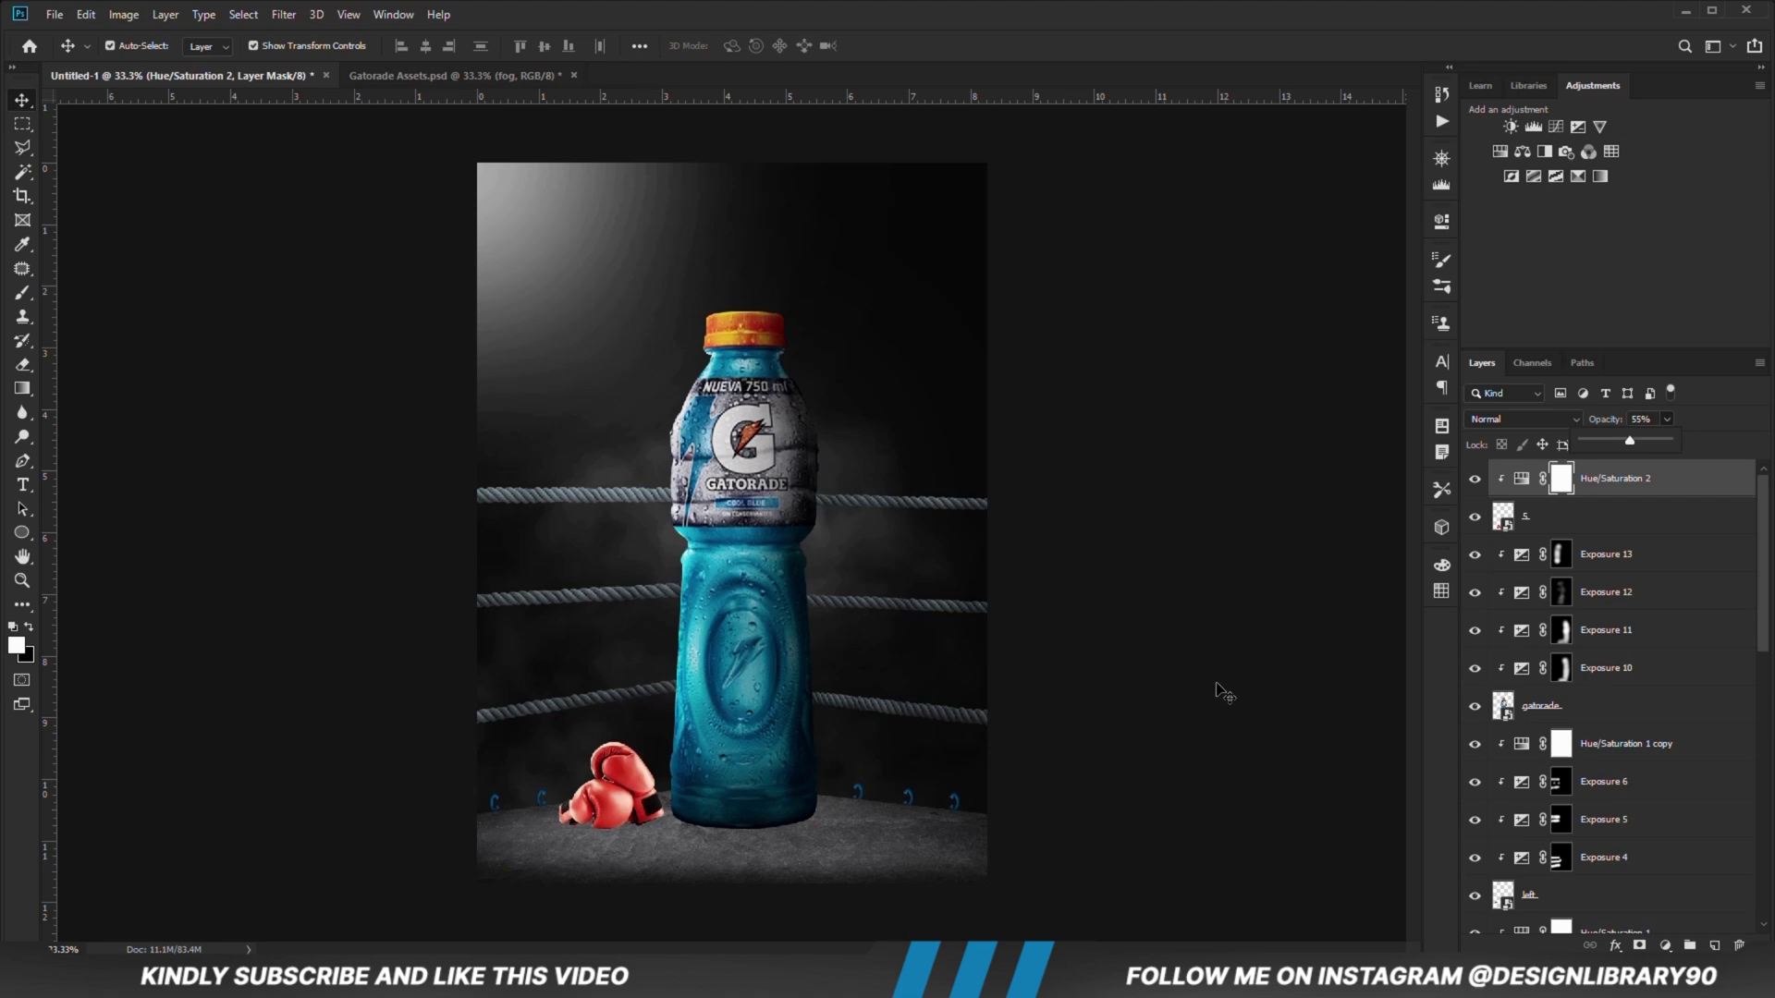
Step: Add a clipped, darkening Exposure adjustment directly above the gloves layer, invert its mask and shade the gloves' lower edges with a 250 px brush
left_click(614, 795)
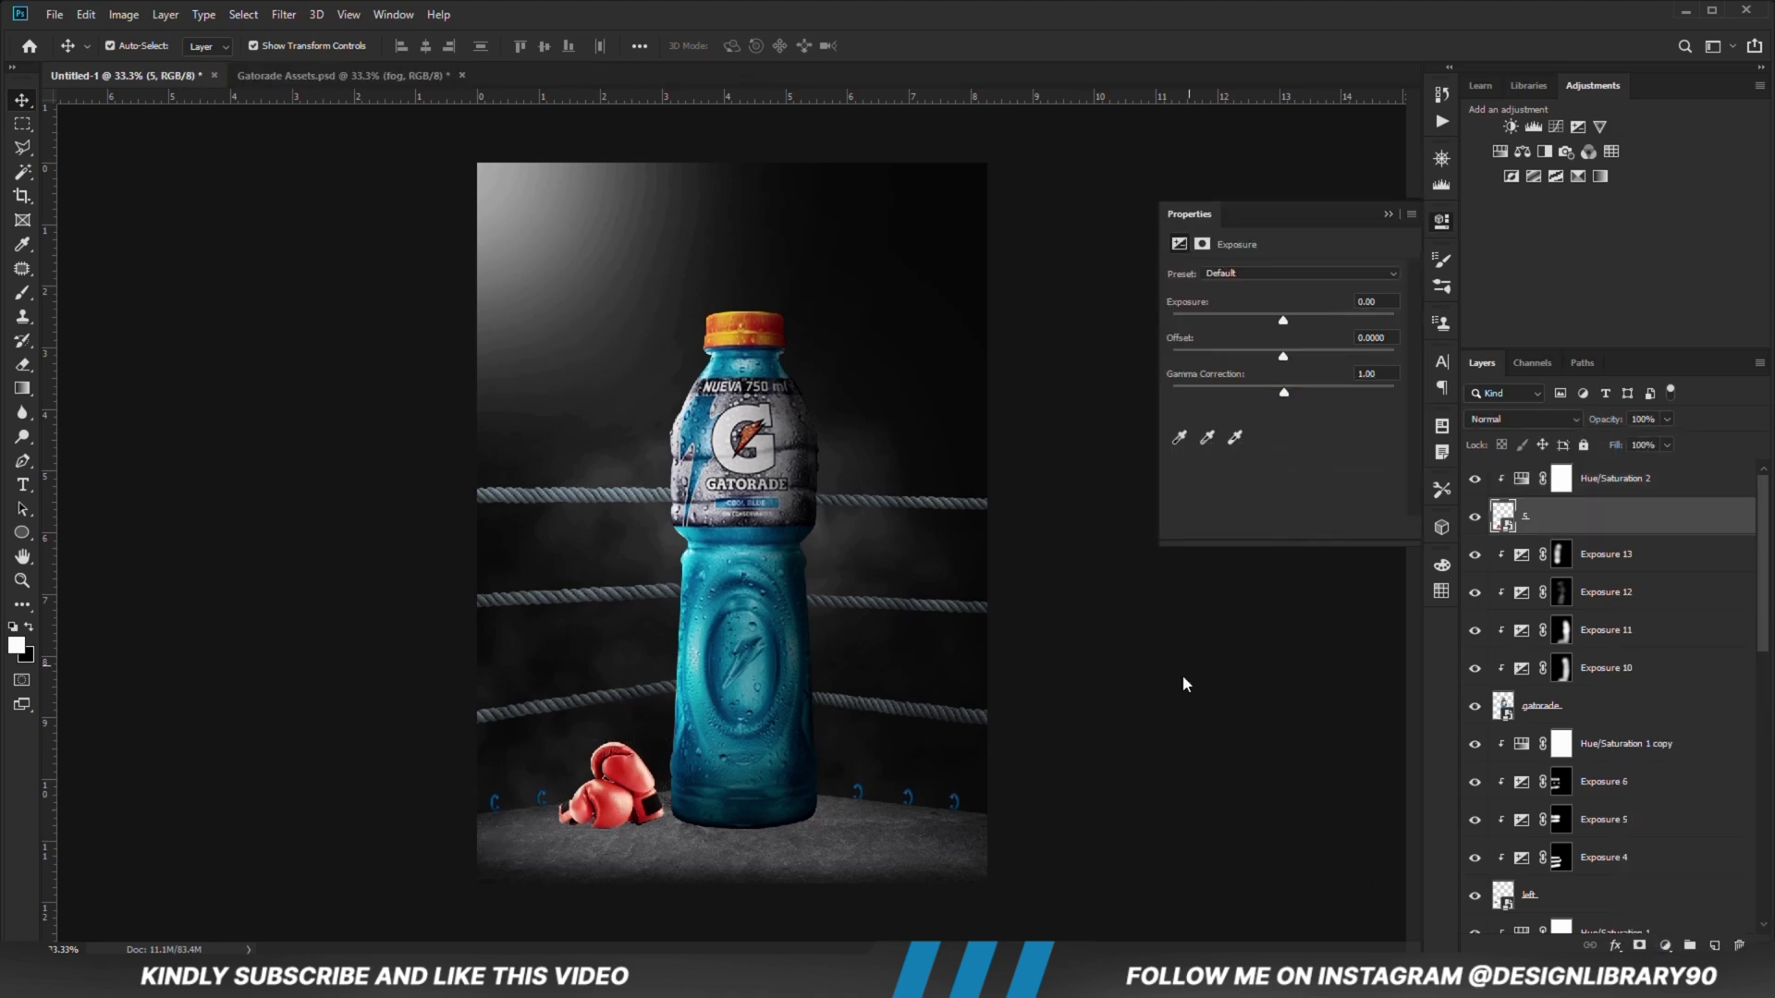
left_click_drag(1283, 319, 1210, 319)
left_click(1439, 218)
key("ctrl+i")
key("b")
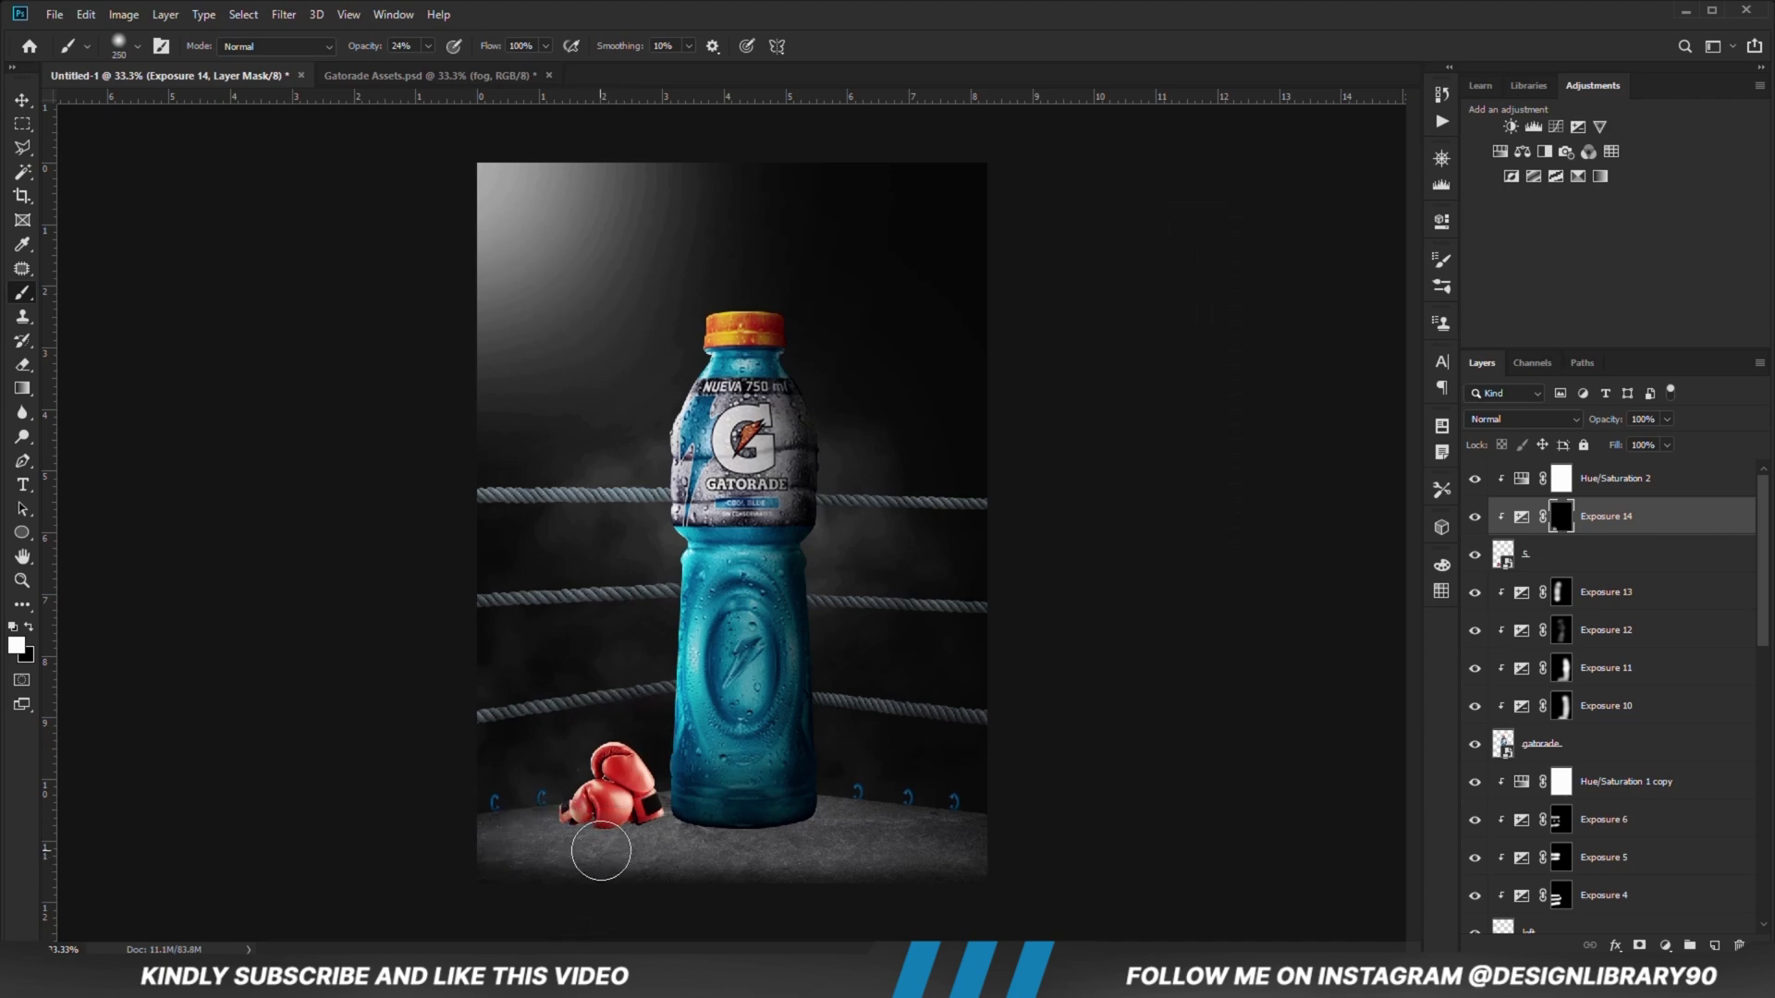
Step: Add another clipped, darkening Exposure adjustment above Exposure 14, invert its mask and paint deeper glove shadows at 11% brush opacity
left_click(1667, 945)
left_click(1634, 727)
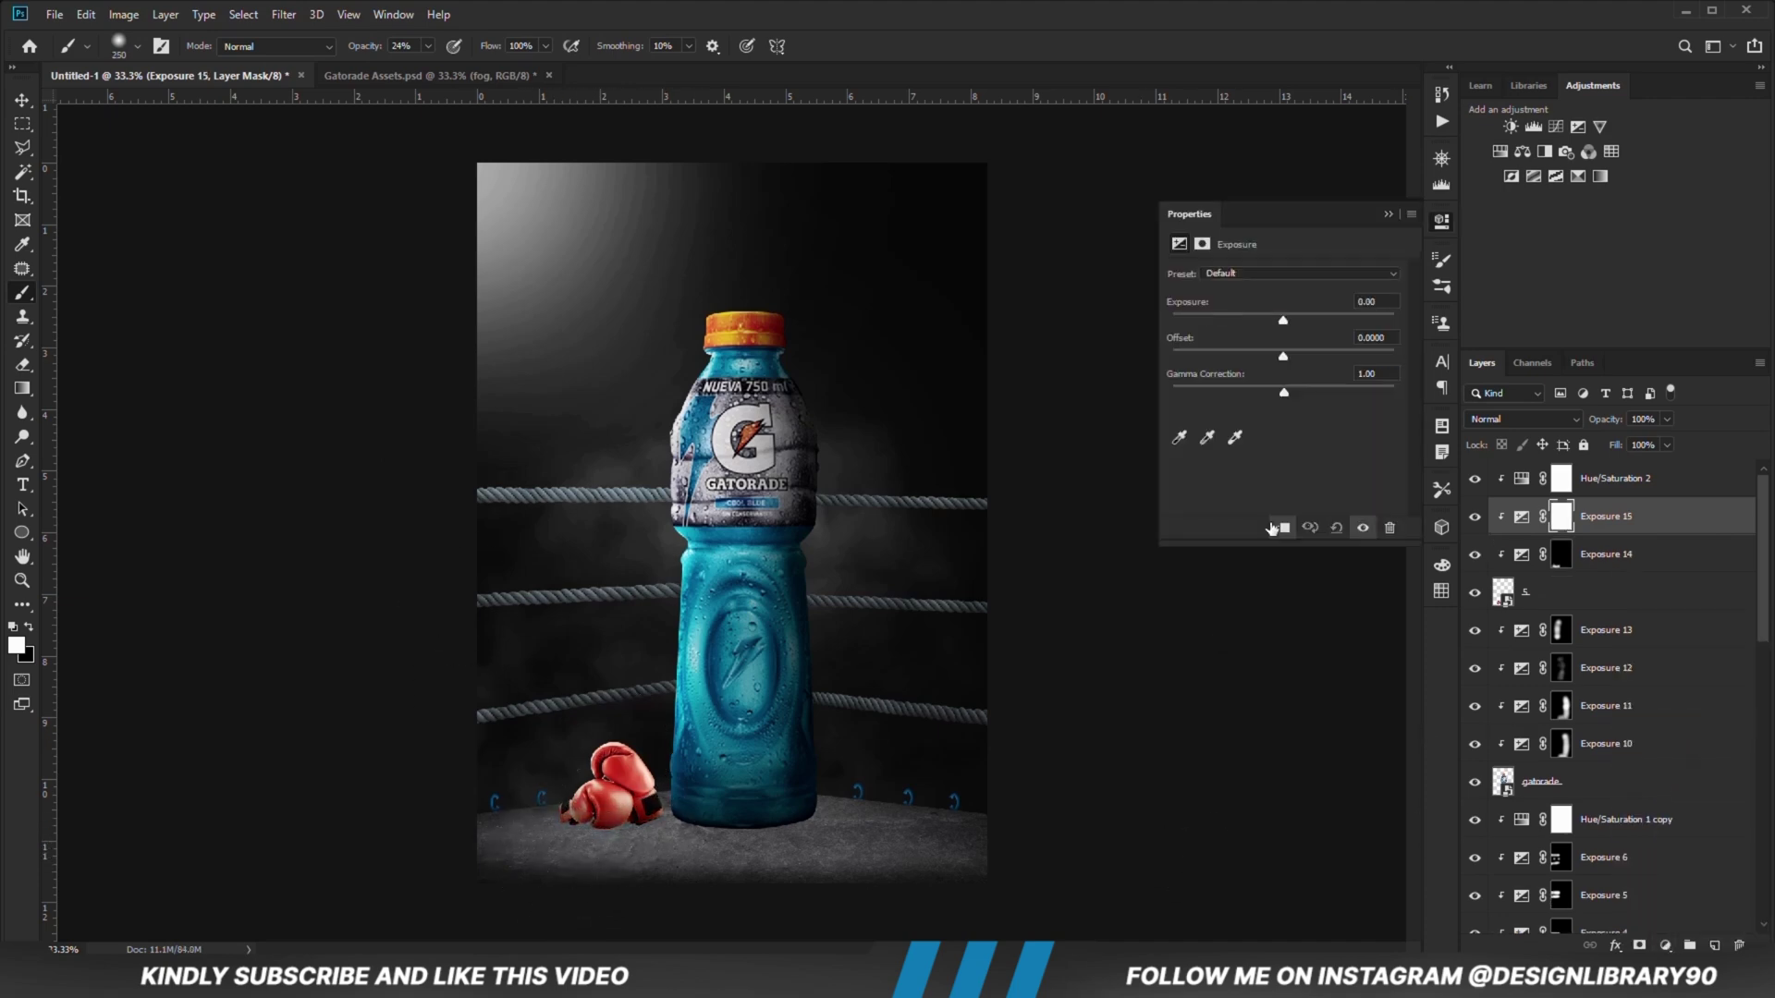
left_click_drag(1283, 320, 1208, 322)
left_click(1439, 219)
key("ctrl+i")
key("1")
key("1")
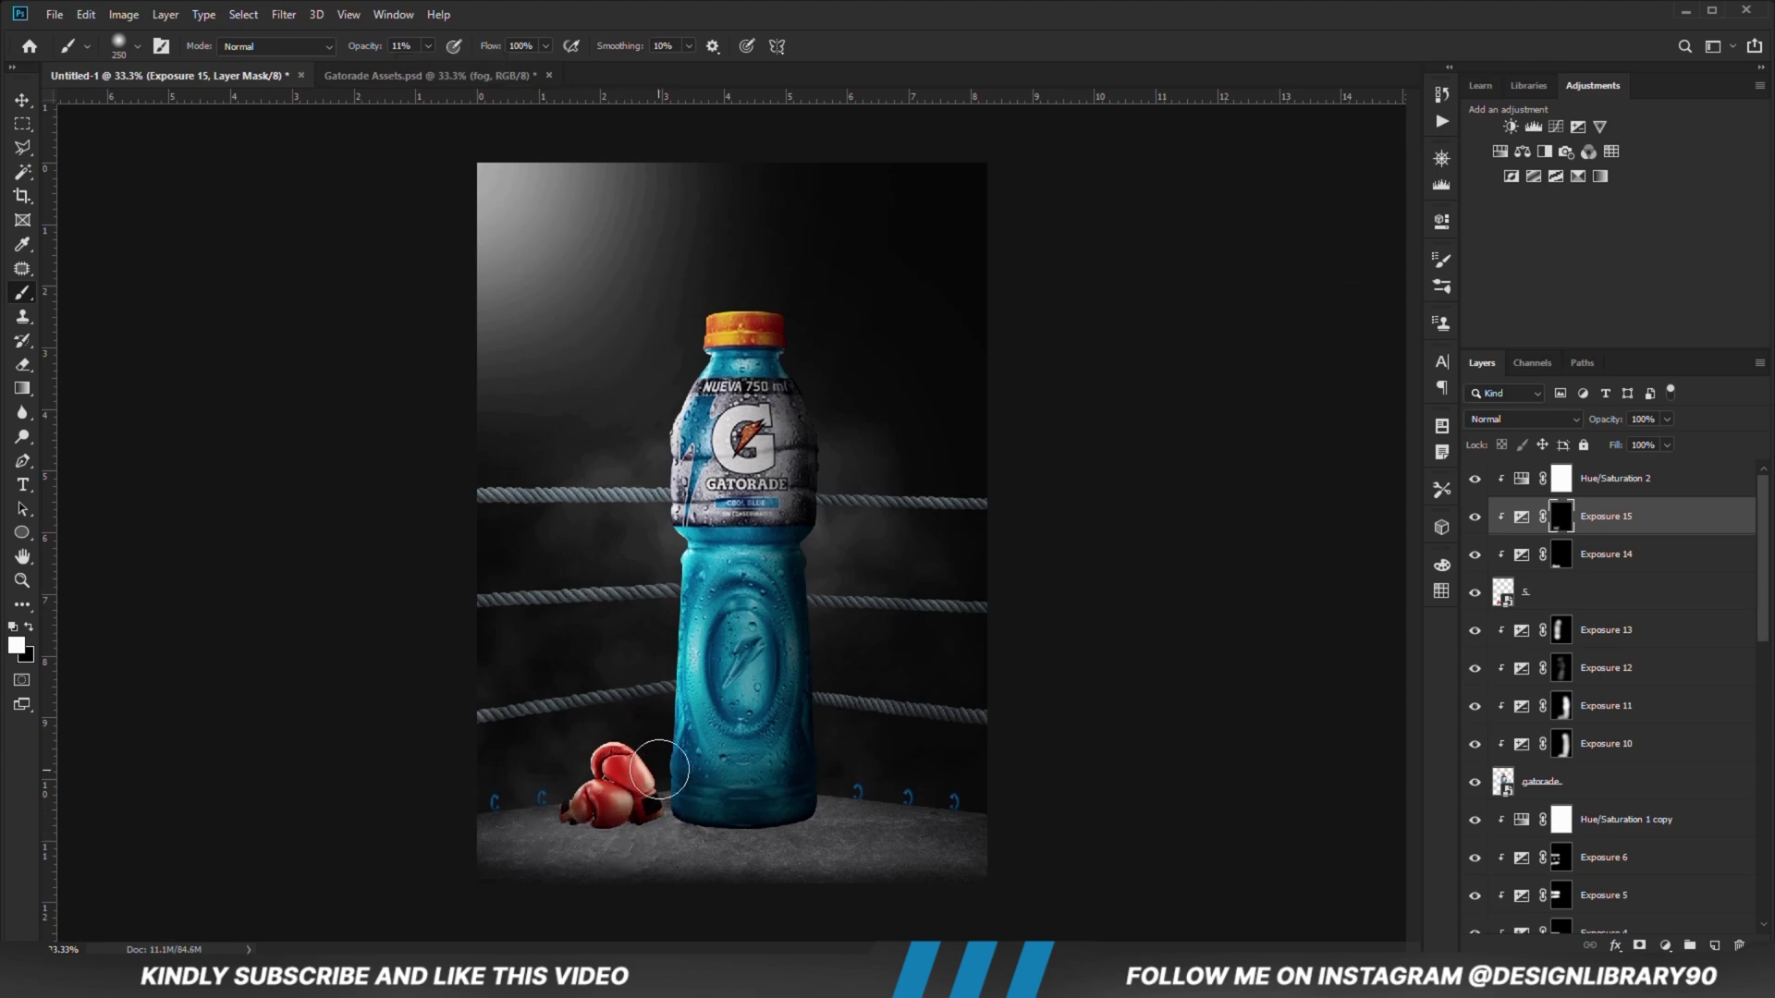
key("v")
left_click(248, 432)
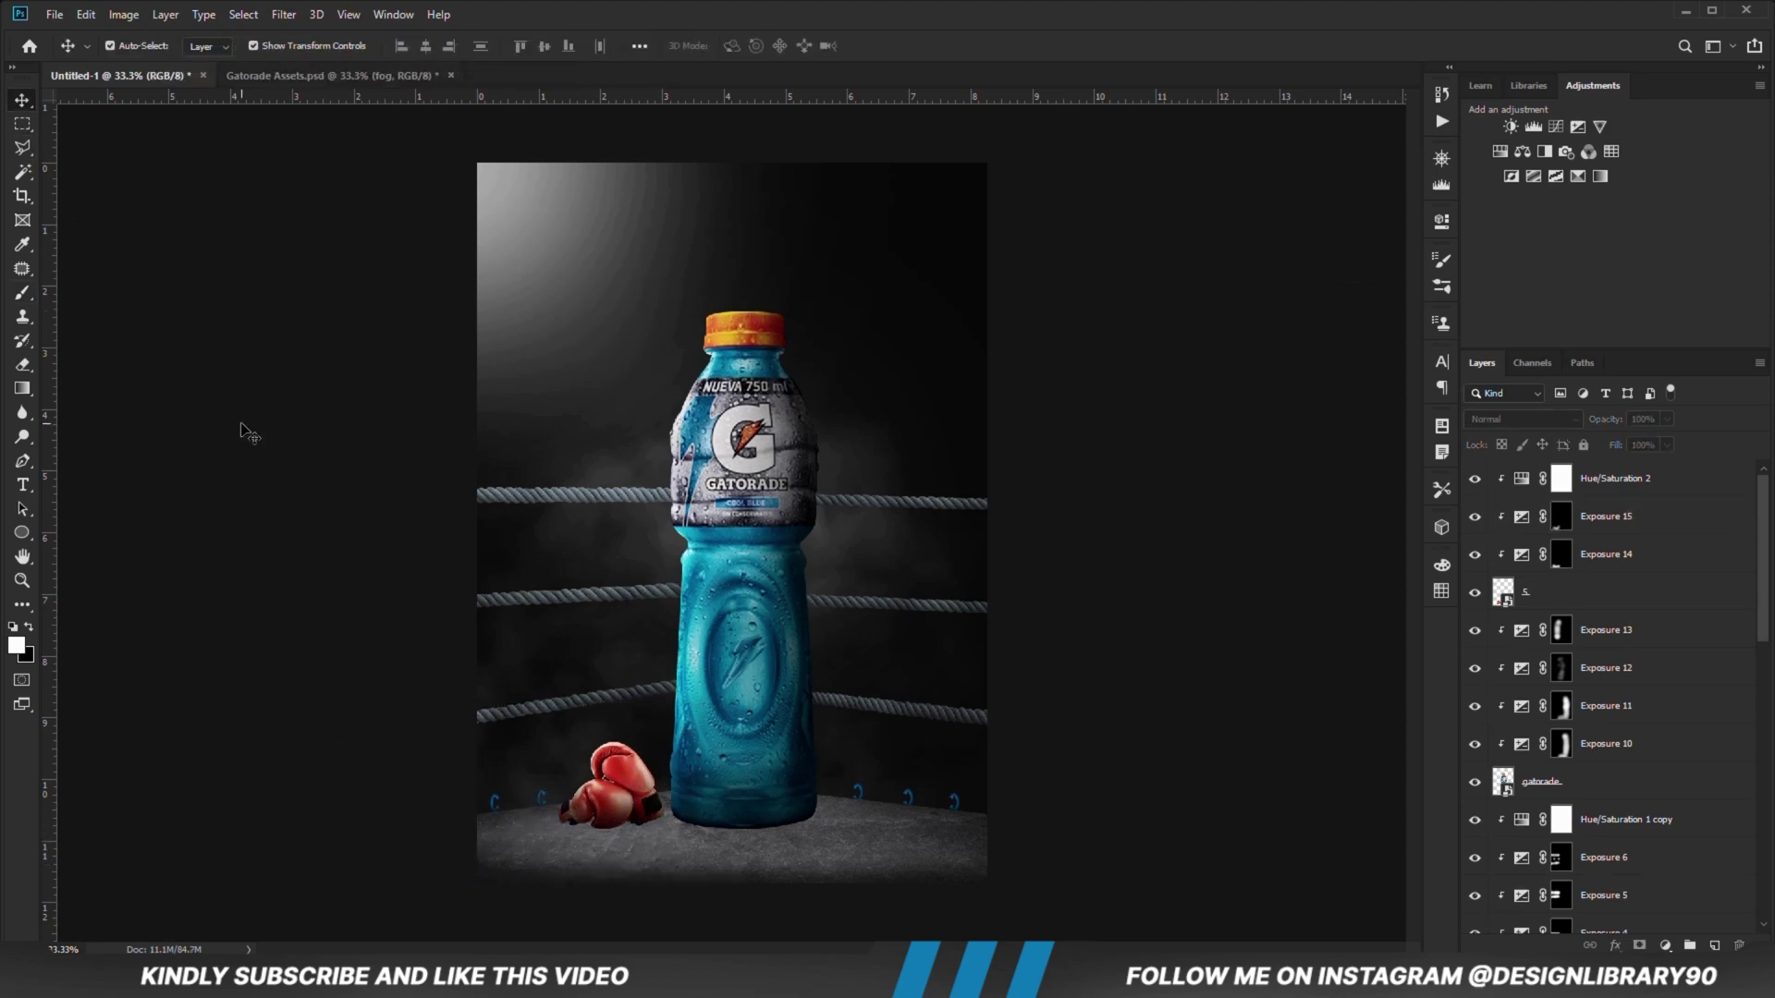
Step: Add a clipped Exposure adjustment with lowered exposure above the floor's Exposure 7 layer and invert its mask
left_click(916, 861)
scroll(1497, 814, "down", 3)
left_click(1520, 812)
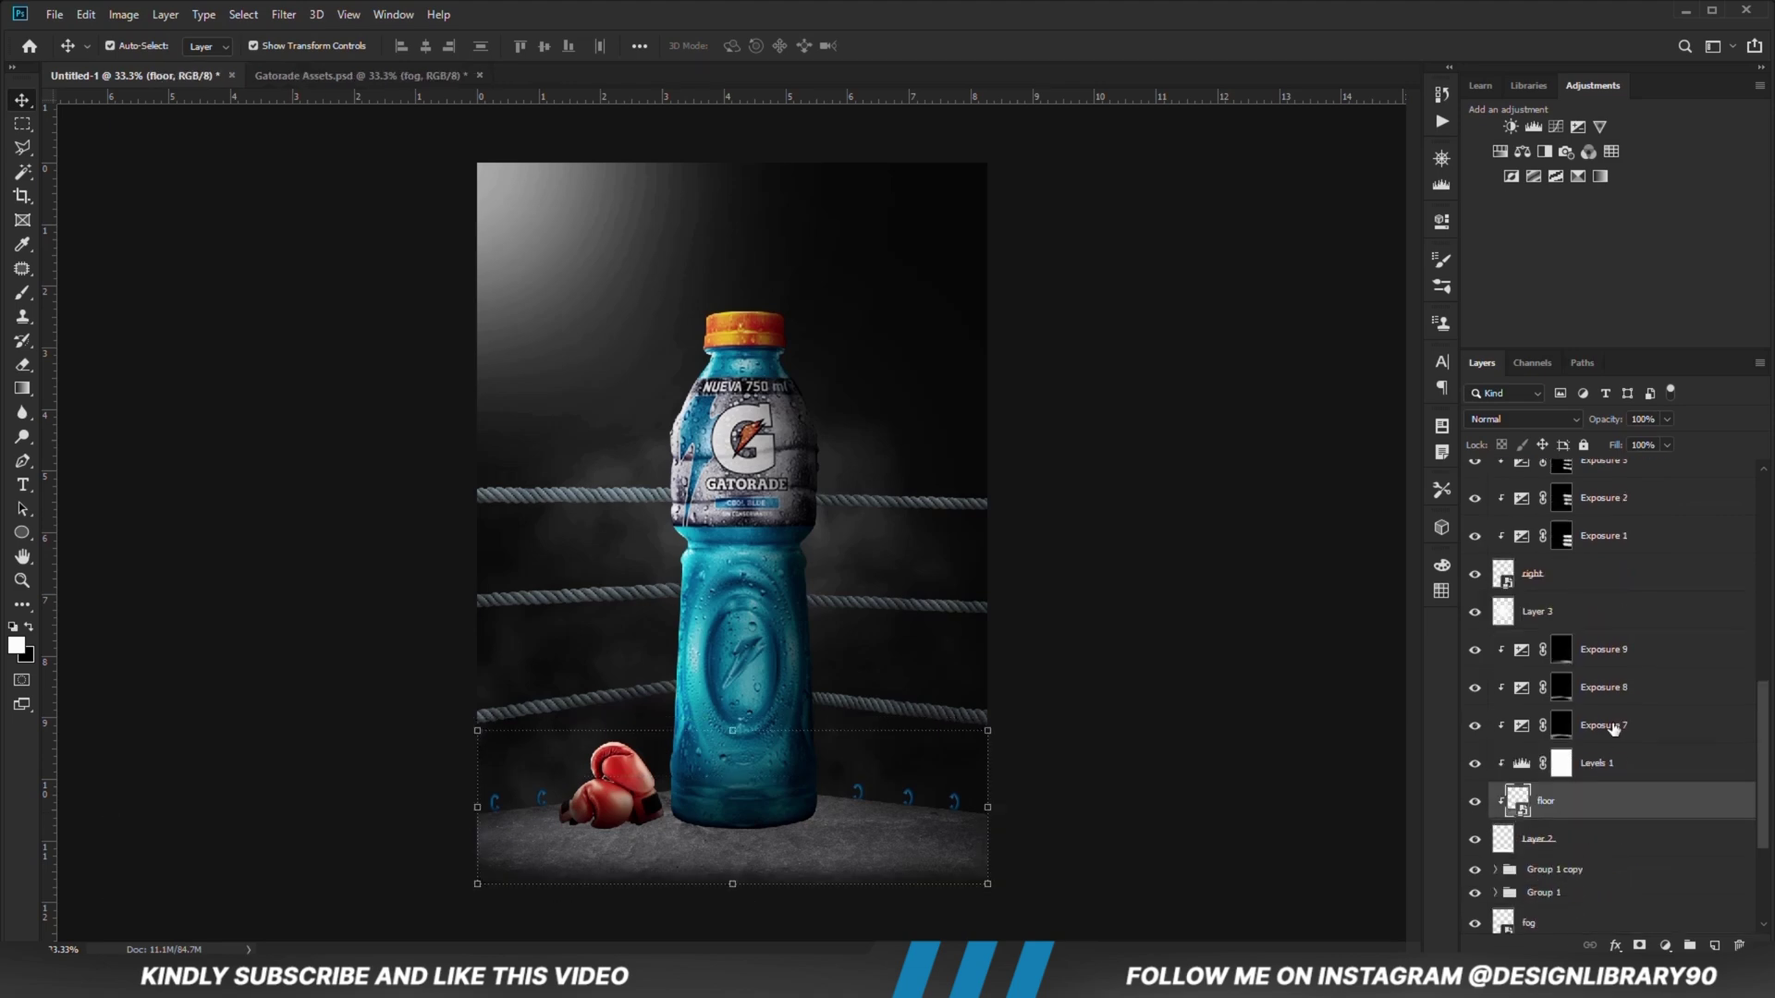
left_click(1615, 725)
left_click(1665, 944)
left_click(1662, 724)
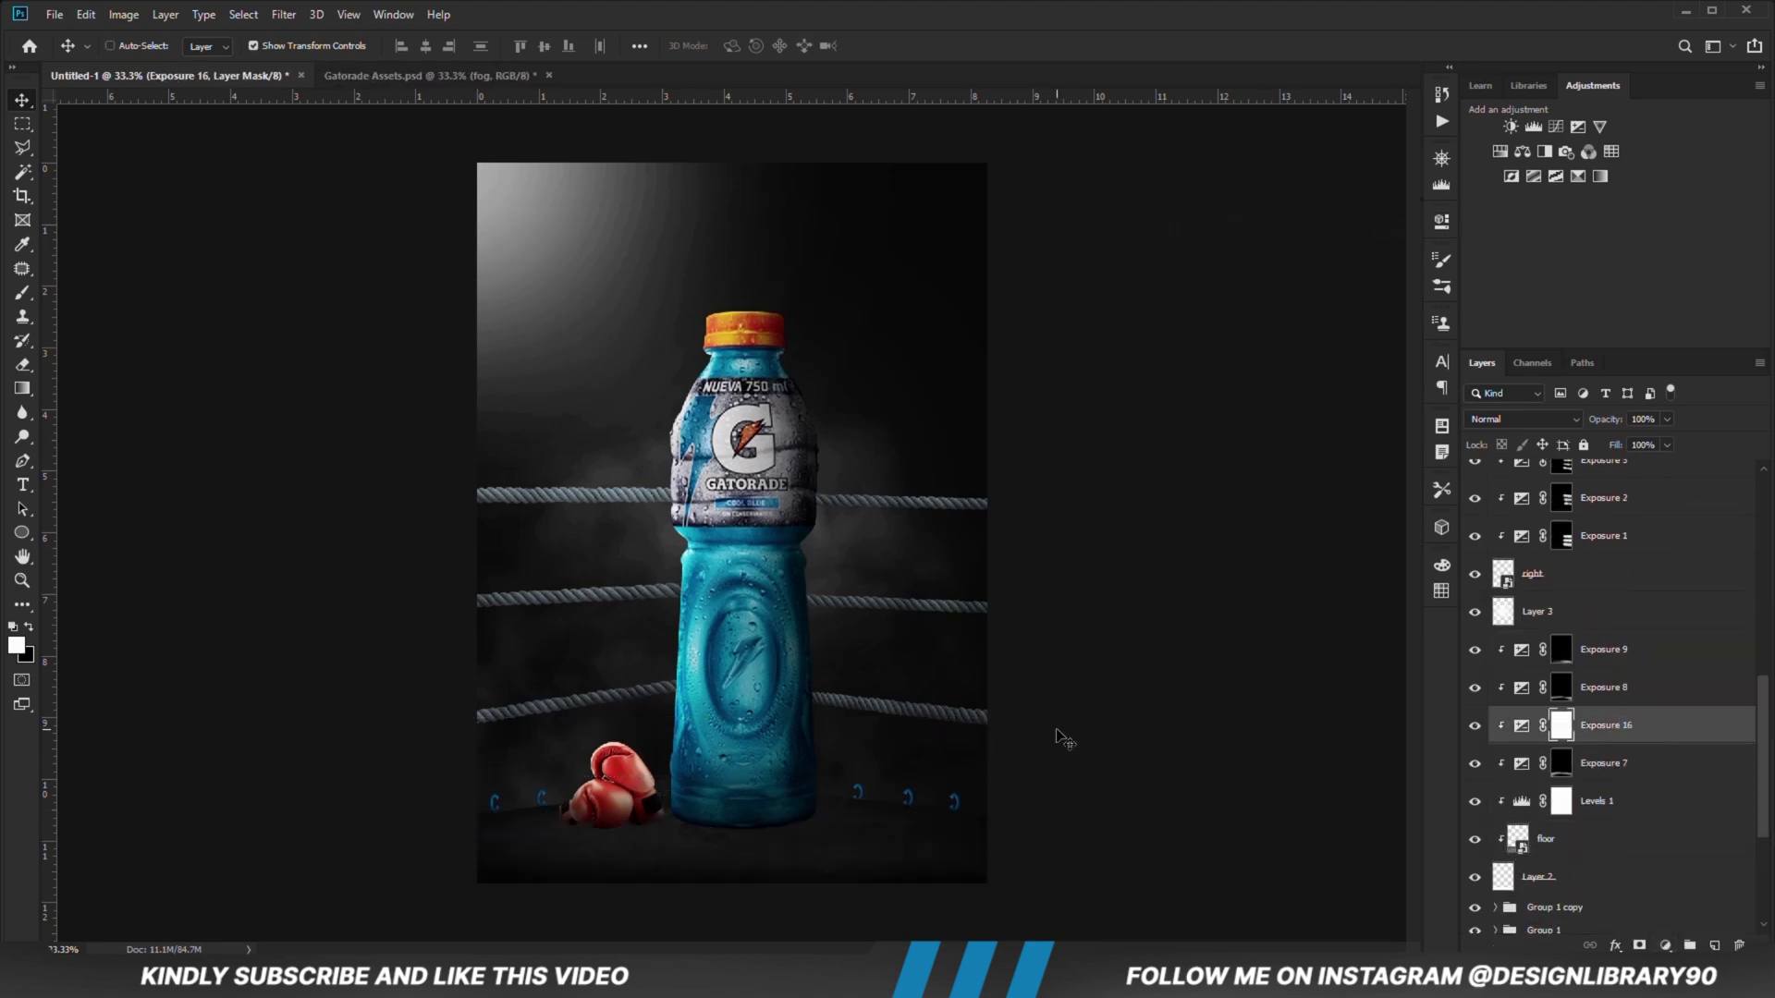
key("ctrl+i")
Step: Switch to a soft elliptical 1200 px brush at 5% opacity and paint shading across the floor on the Exposure 16 mask
left_click(22, 292)
right_click(611, 662)
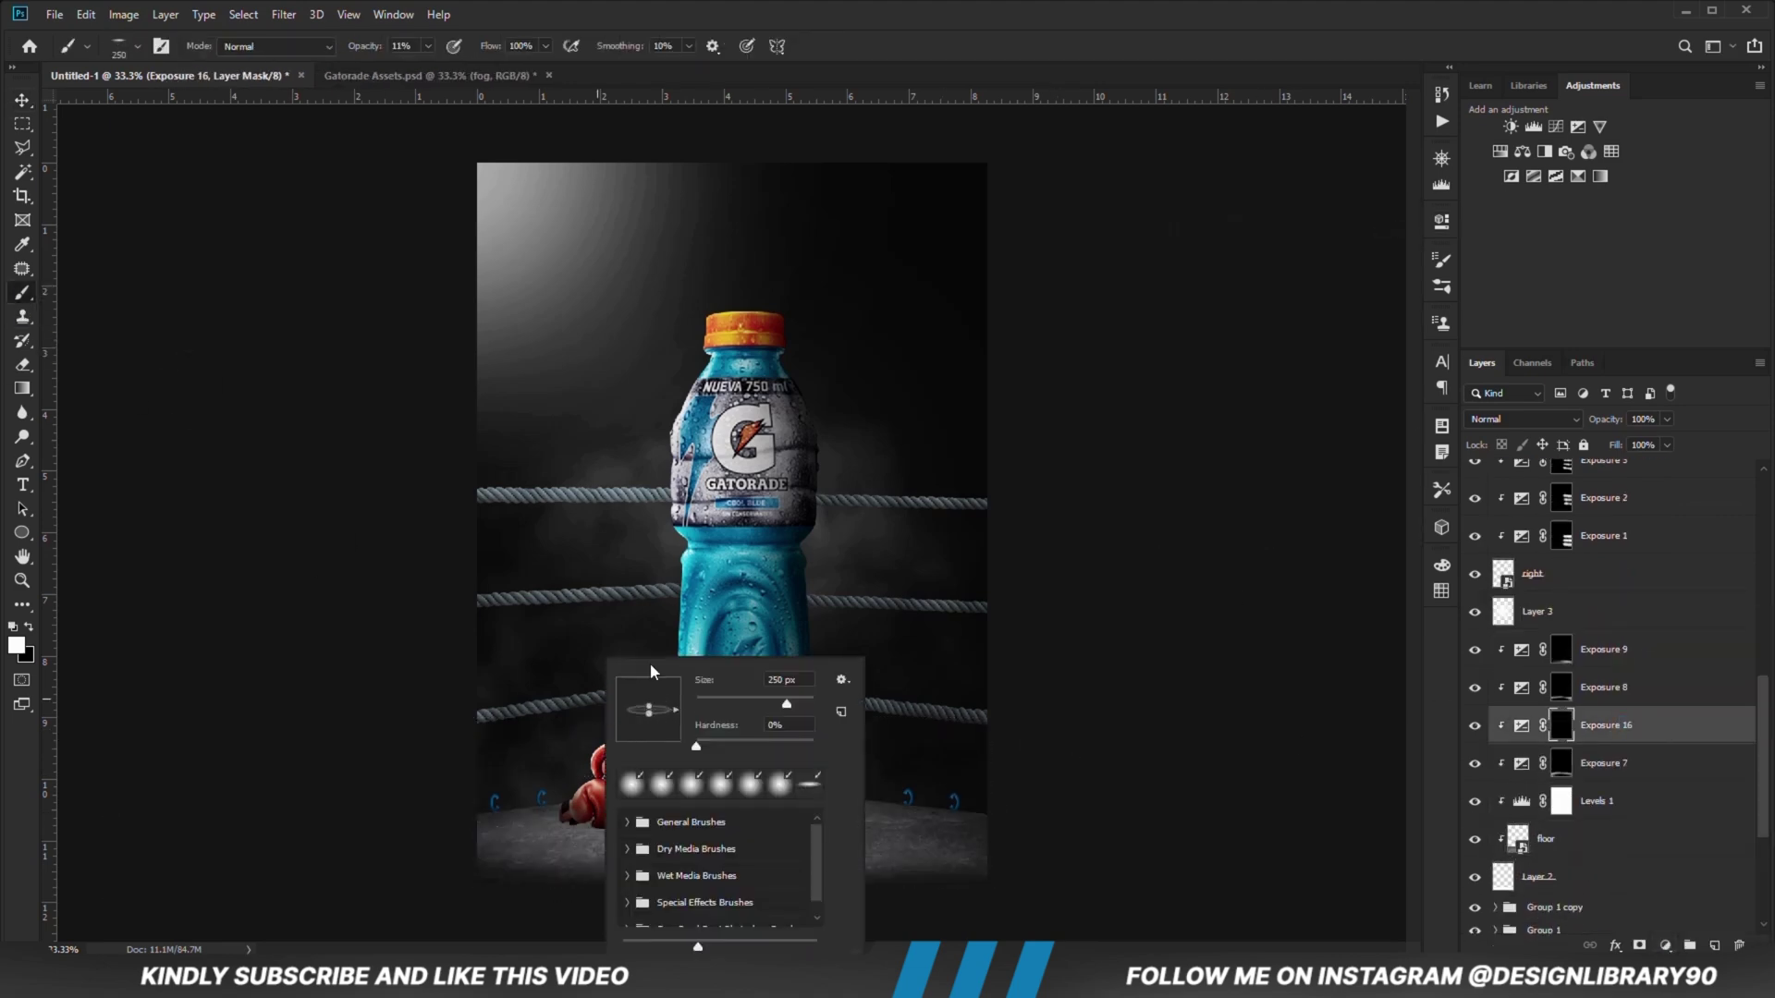
left_click(548, 56)
key("bracketright")
key("bracketright")
key("bracketright")
key("bracketright")
key("bracketright")
key("bracketright")
key("bracketright")
key("bracketright")
key("bracketright")
key("bracketright")
left_click(427, 45)
left_click_drag(424, 71, 417, 72)
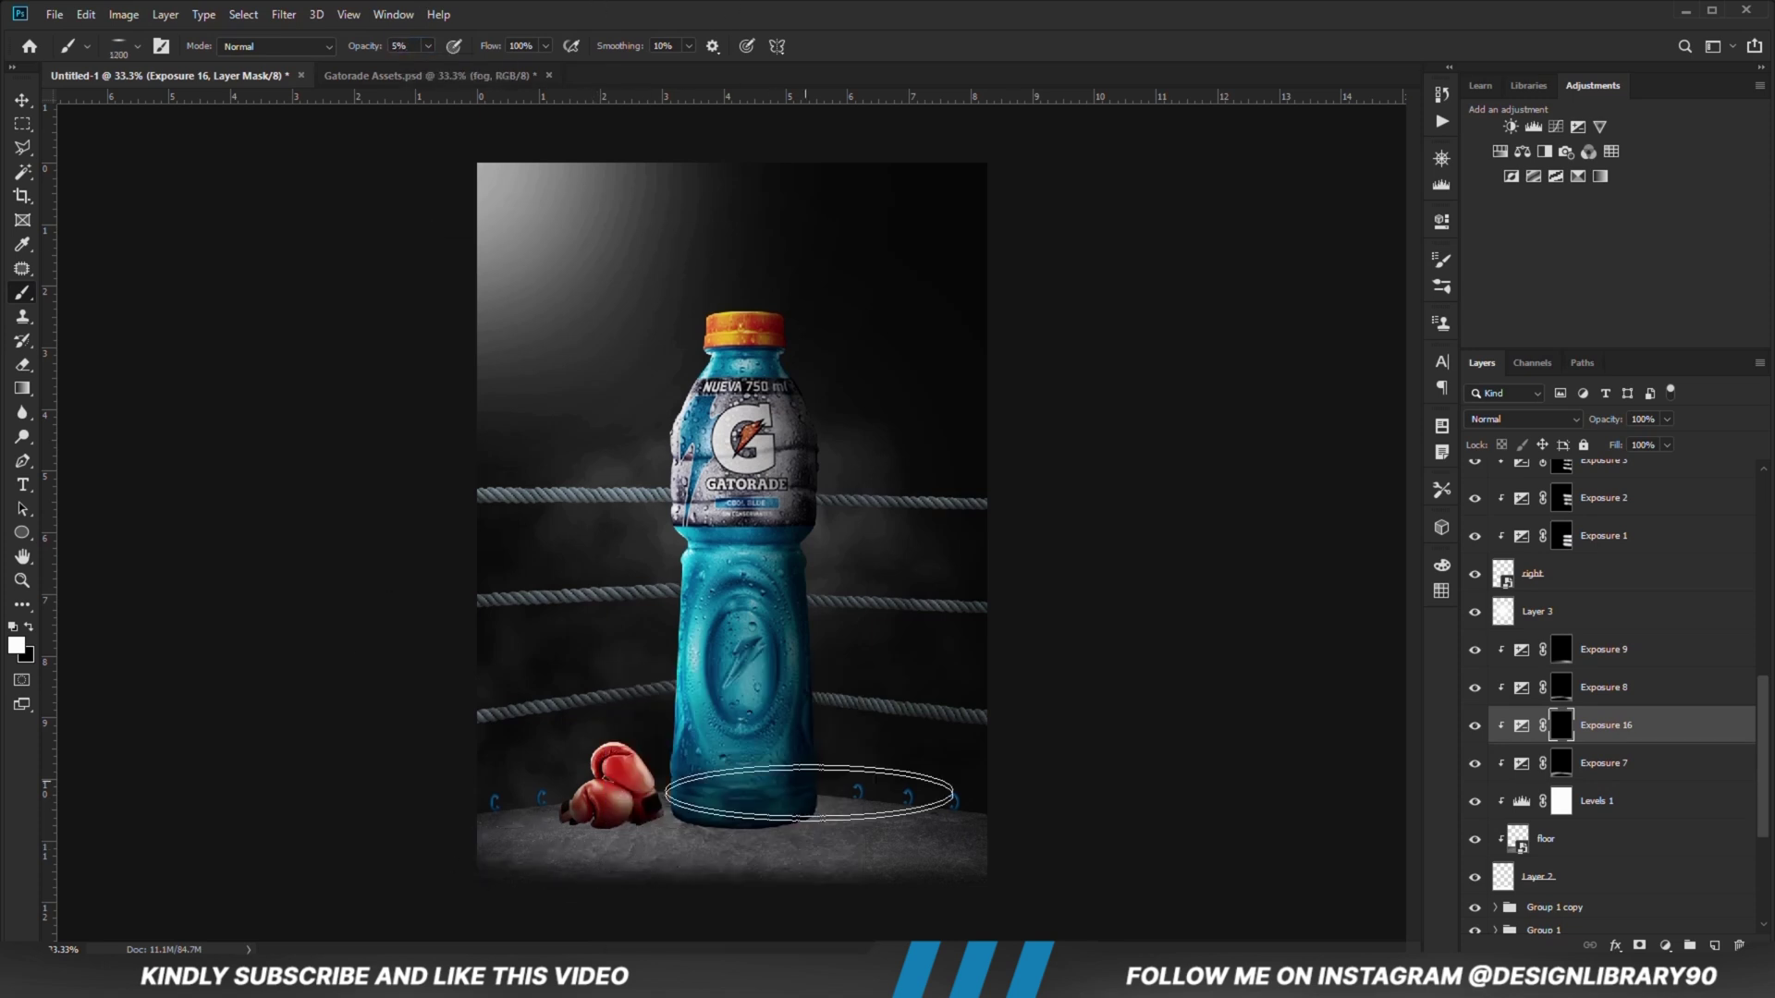
mouse_move(800, 813)
left_mouse_down()
mouse_move(734, 865)
mouse_move(559, 860)
left_mouse_up()
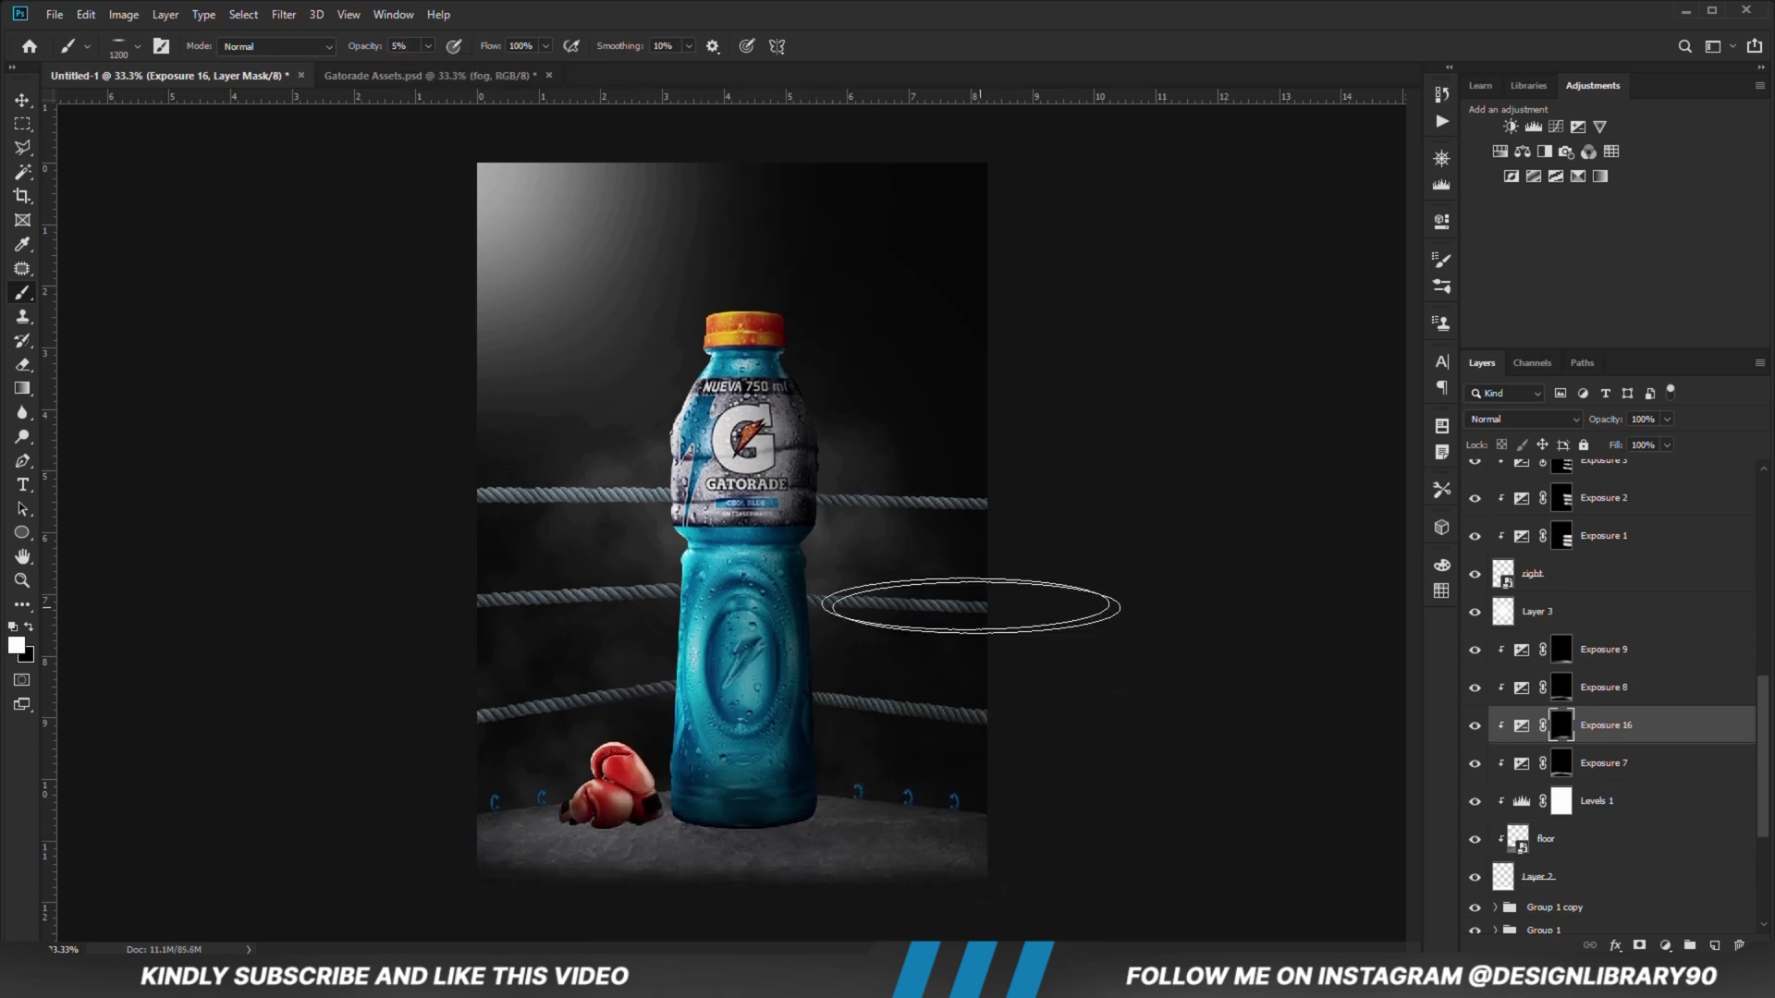
key("v")
left_click(181, 324)
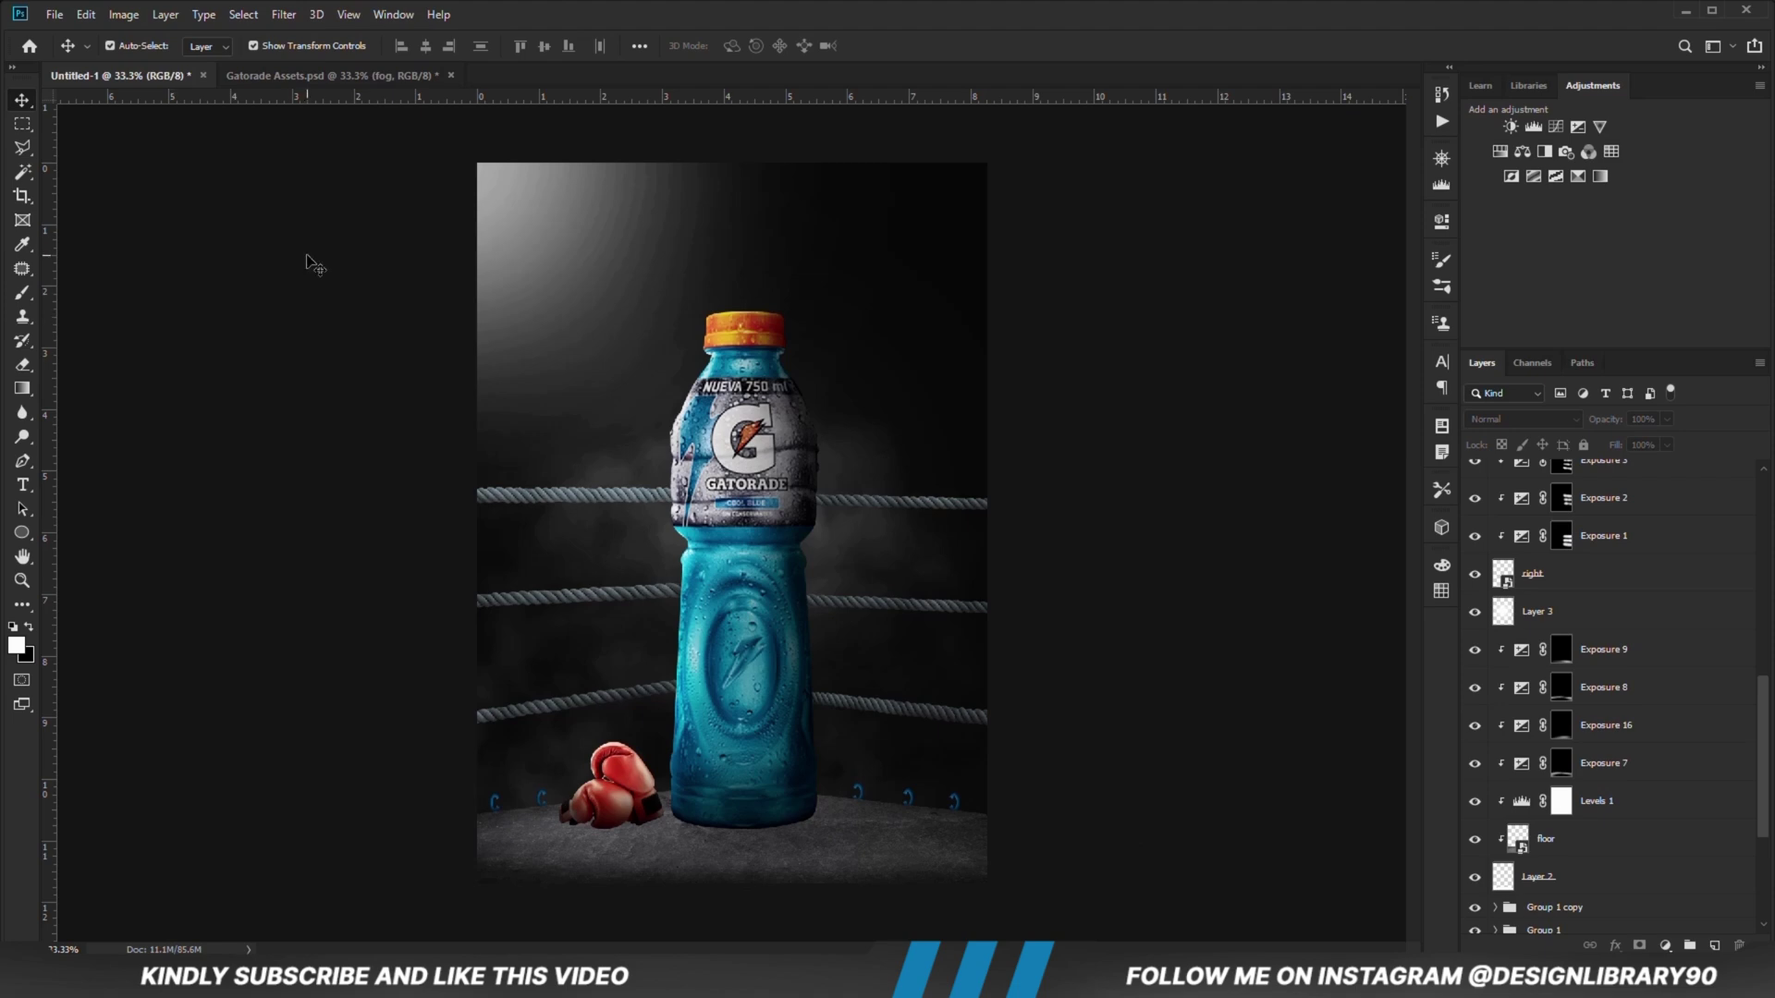
Step: Bring the dust-and-bokeh light image from Gatorade Assets.psd into the poster and convert it to a Smart Object
left_click(291, 76)
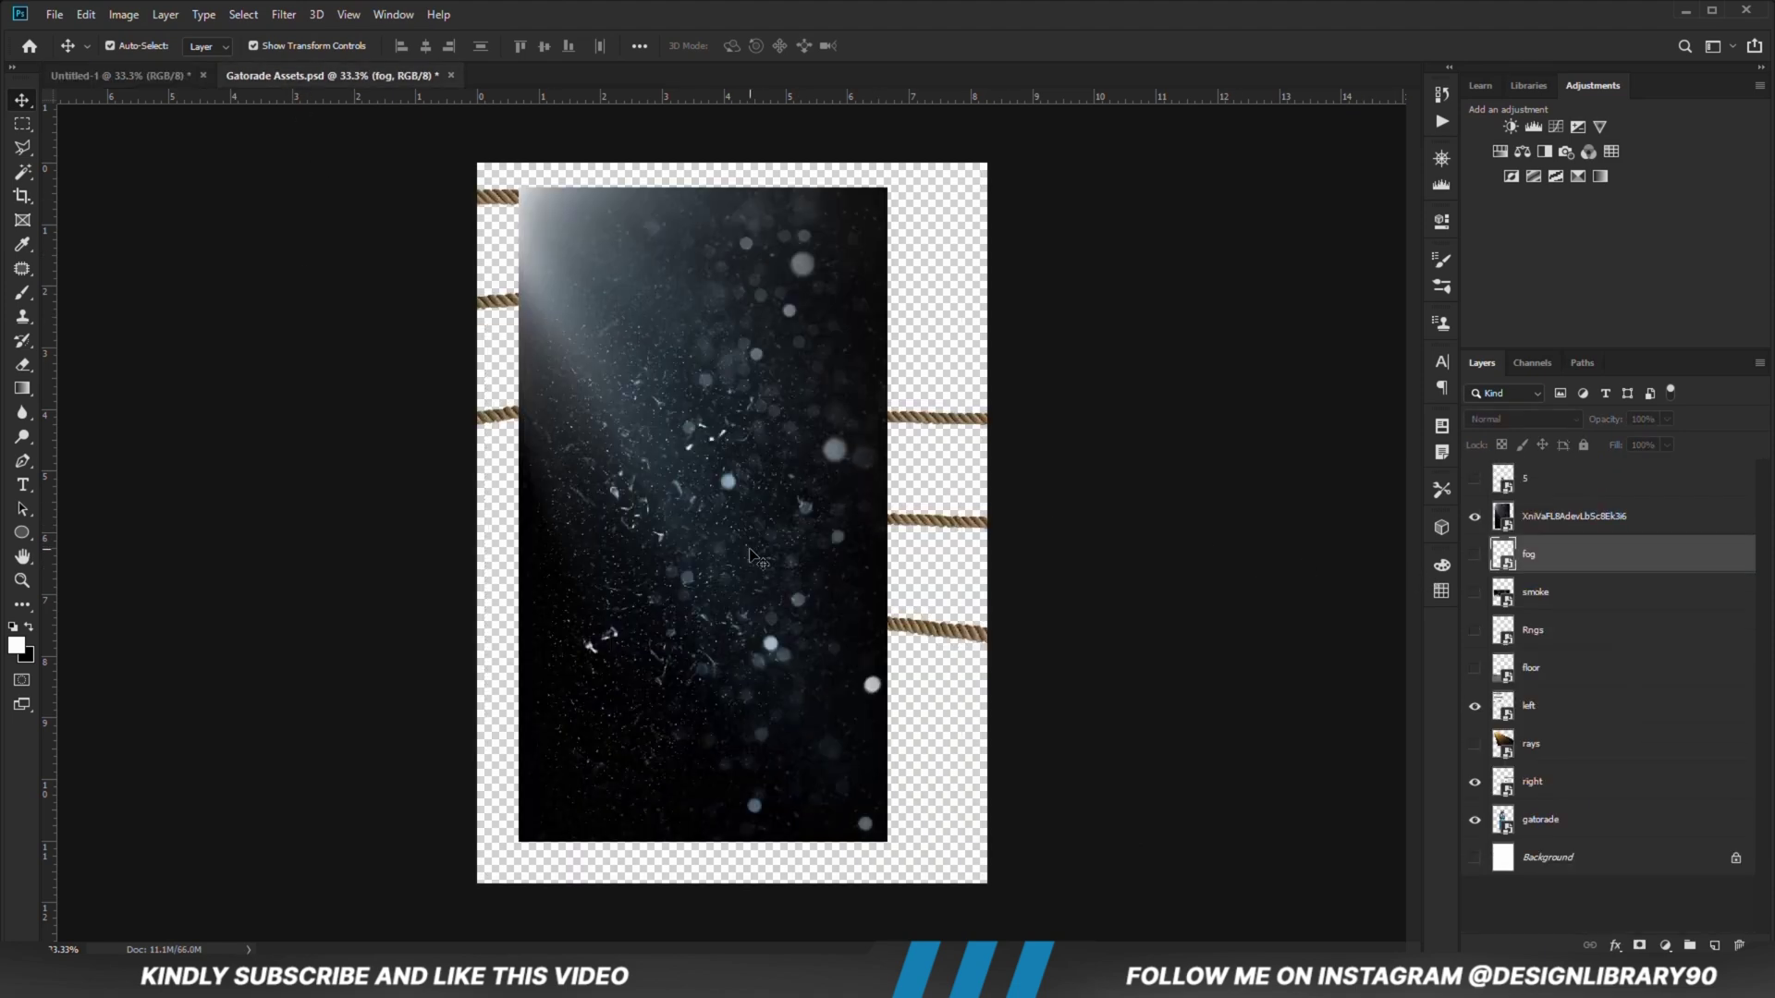
left_click_drag(726, 507, 744, 516)
left_click_drag(334, 183, 730, 517)
right_click(1545, 478)
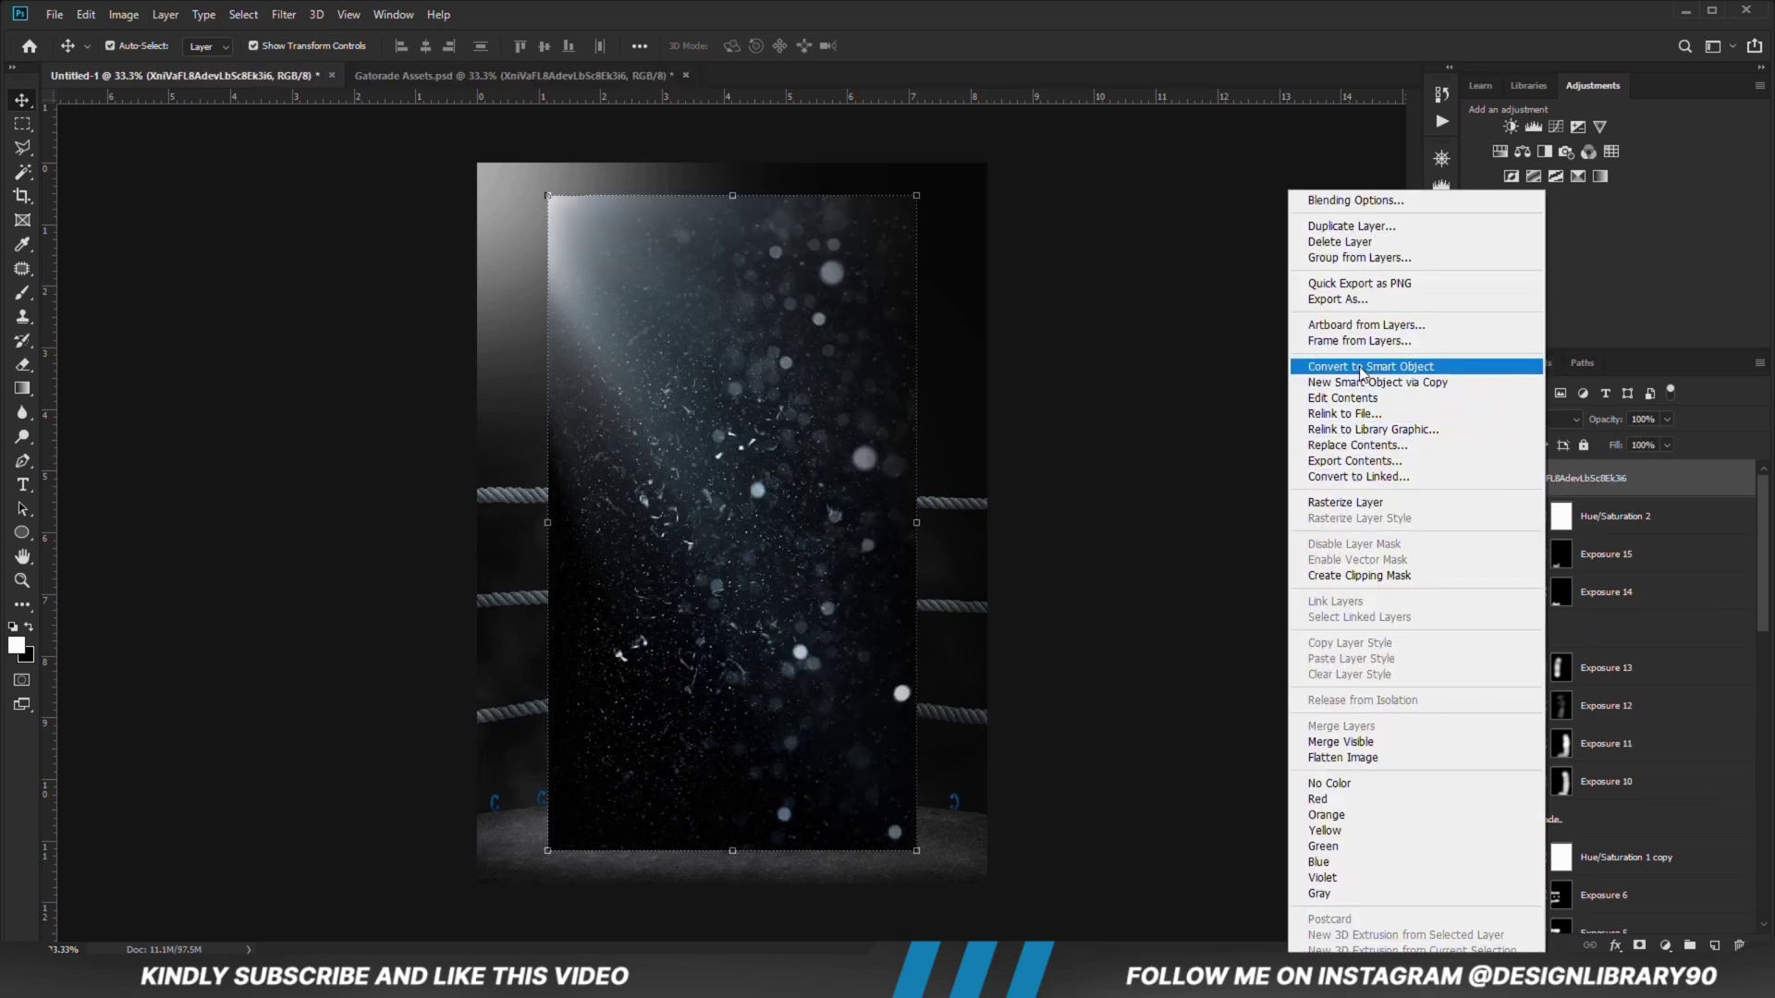
left_click(1360, 367)
Step: Scale the dust overlay to 138.39% and position it so that it covers the poster
key("ctrl+t")
left_click_drag(555, 492, 486, 494)
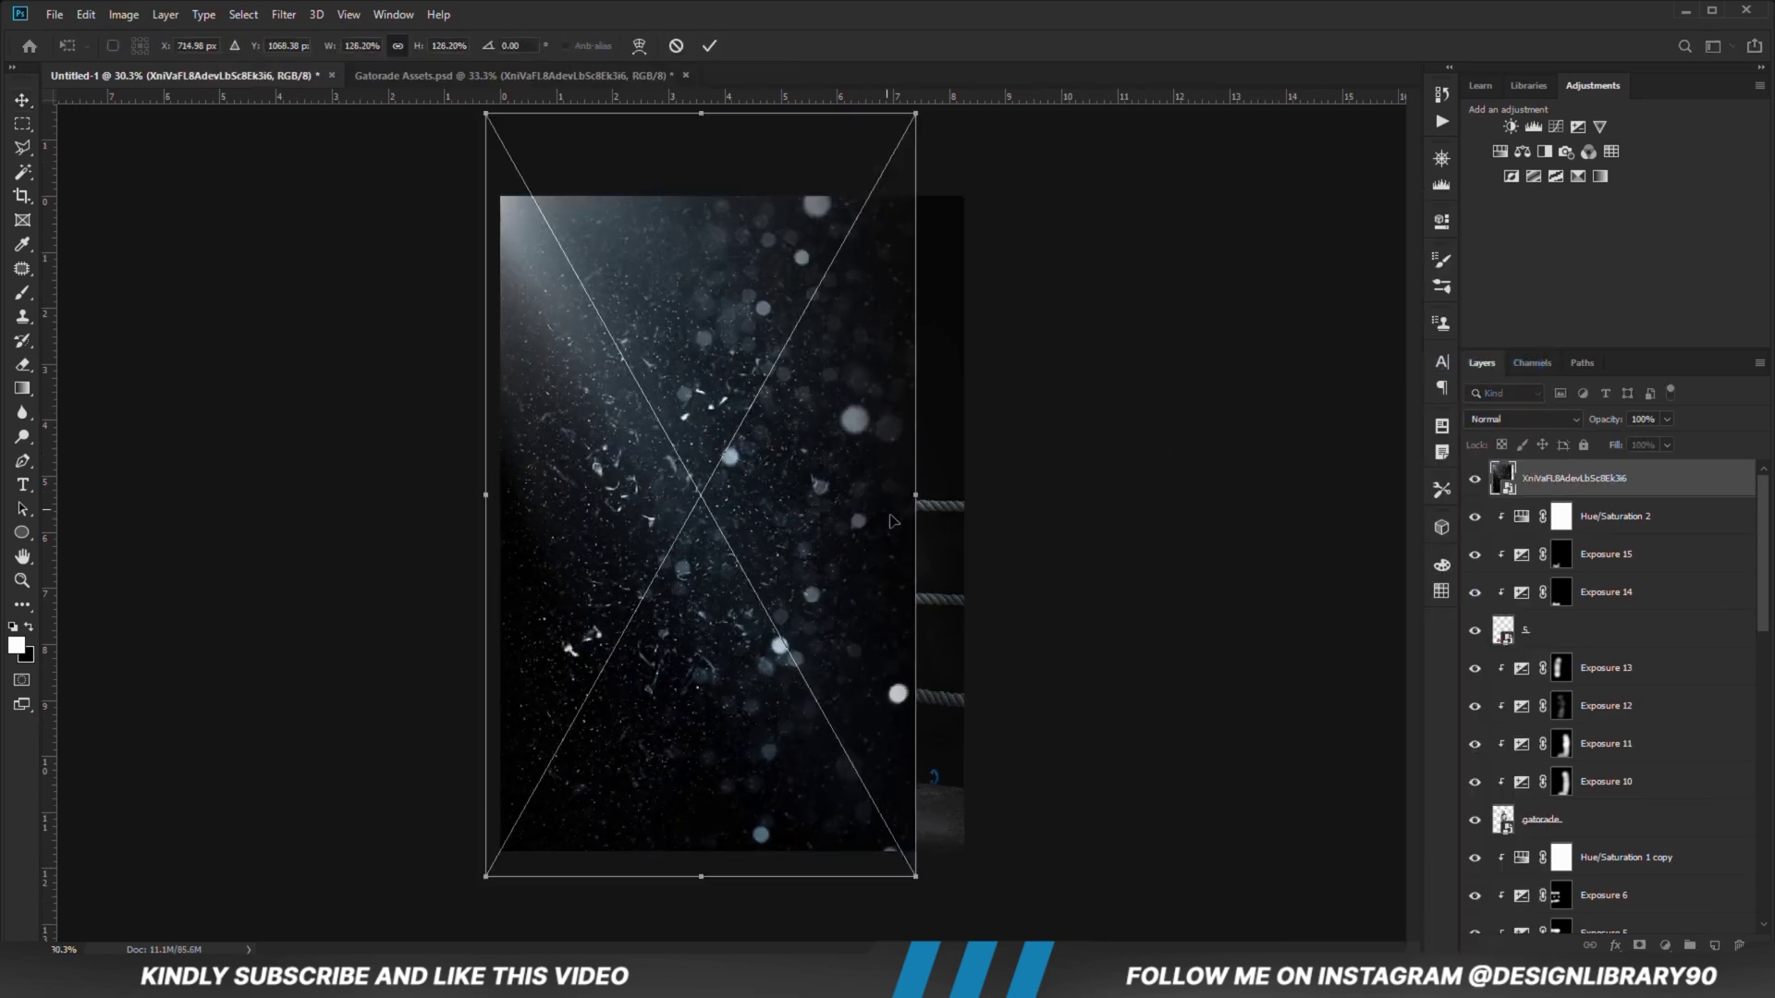
left_click_drag(913, 499, 957, 495)
left_click_drag(765, 467, 780, 516)
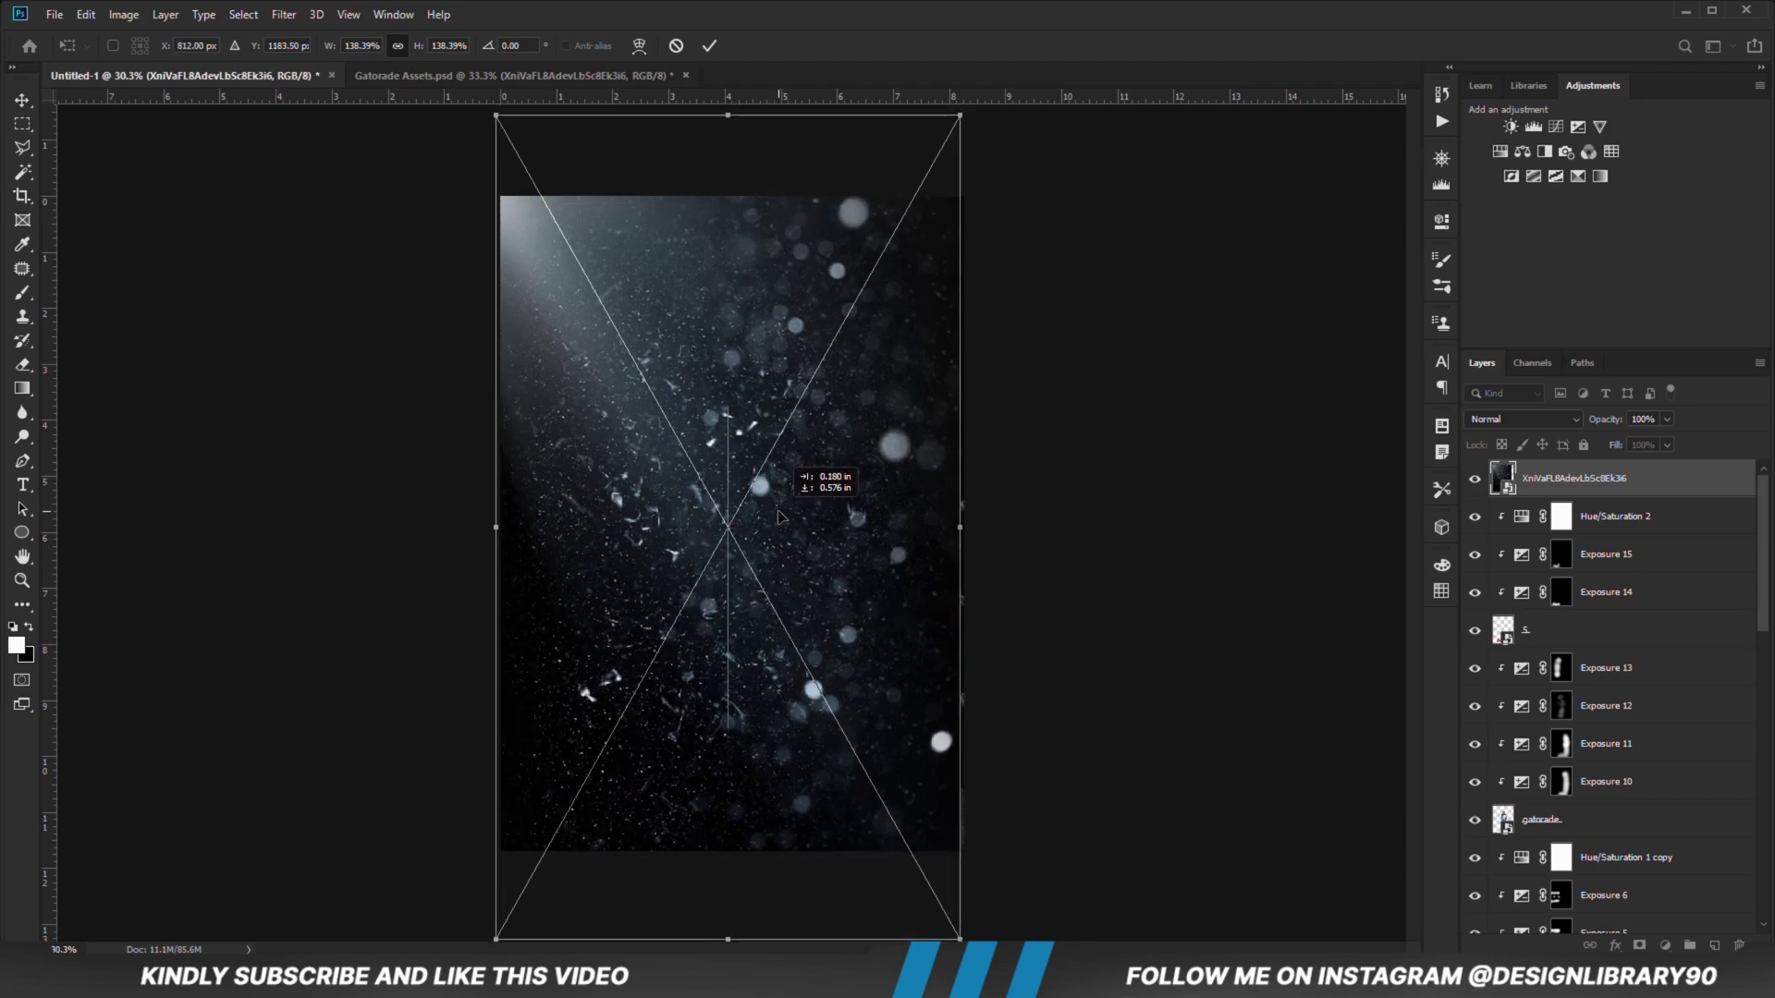
left_click(709, 45)
Step: Set the dust overlay's blend mode to Screen and clip a Levels adjustment to it with a black input of 55
left_click(1521, 419)
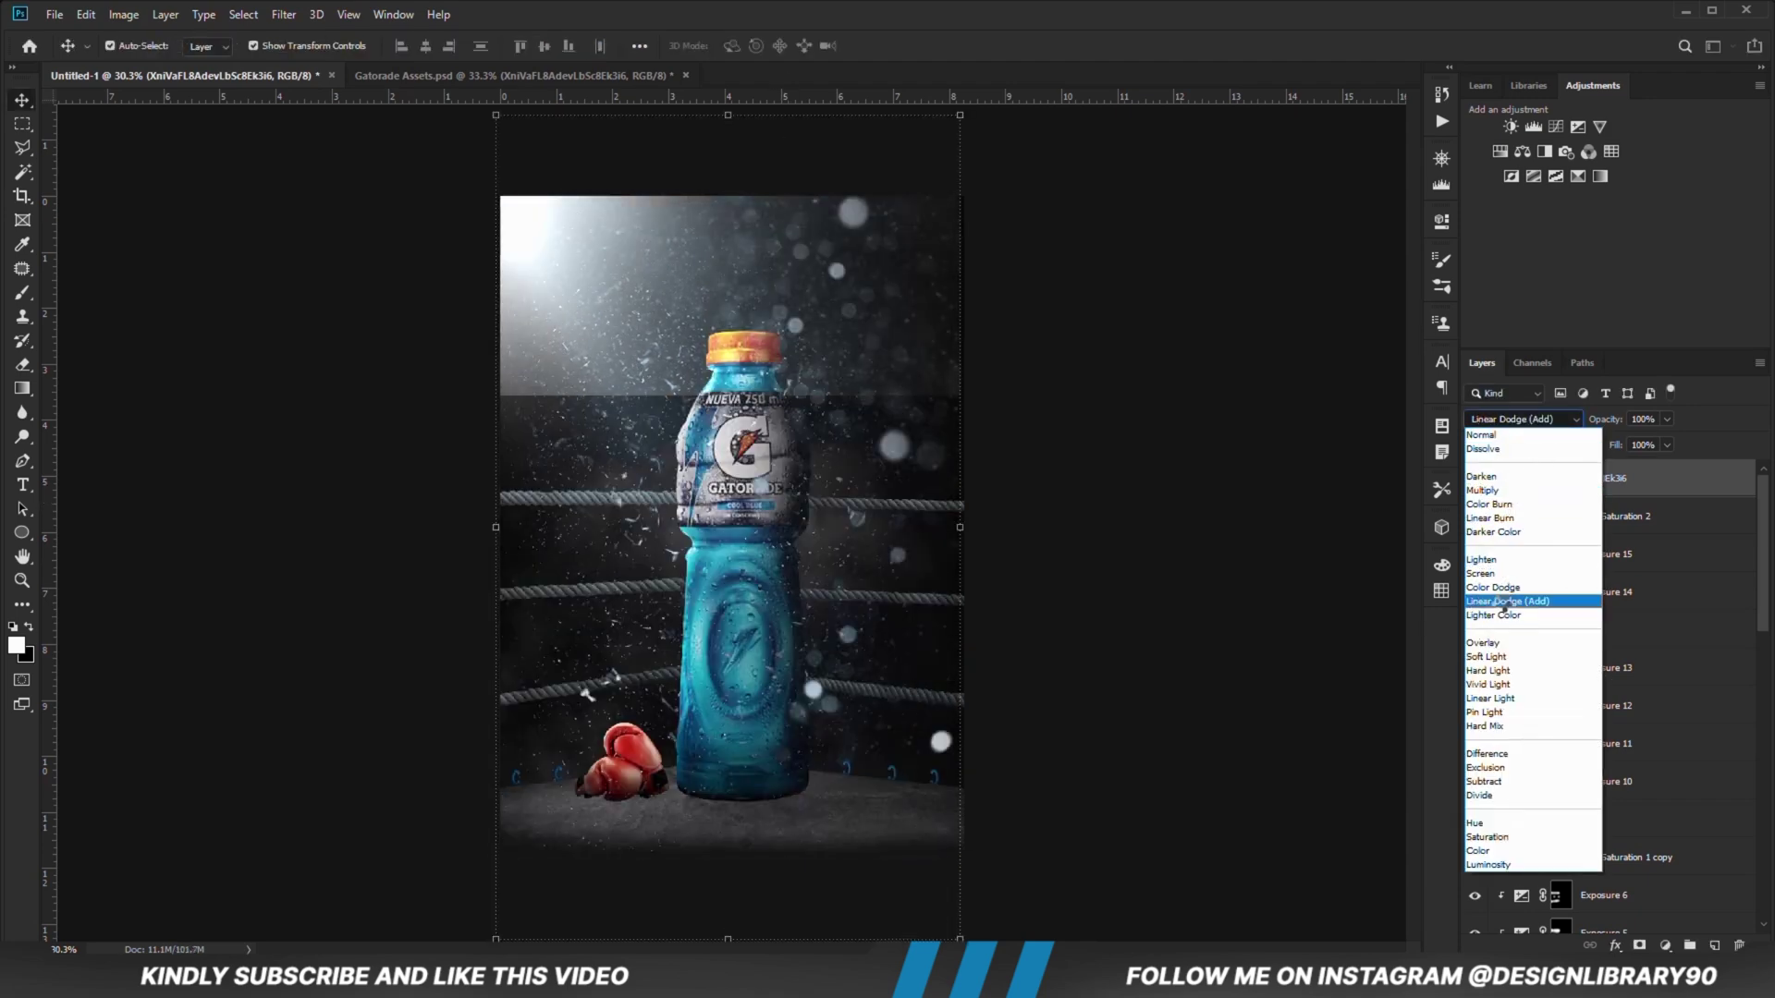
left_click(1490, 574)
left_click(1664, 943)
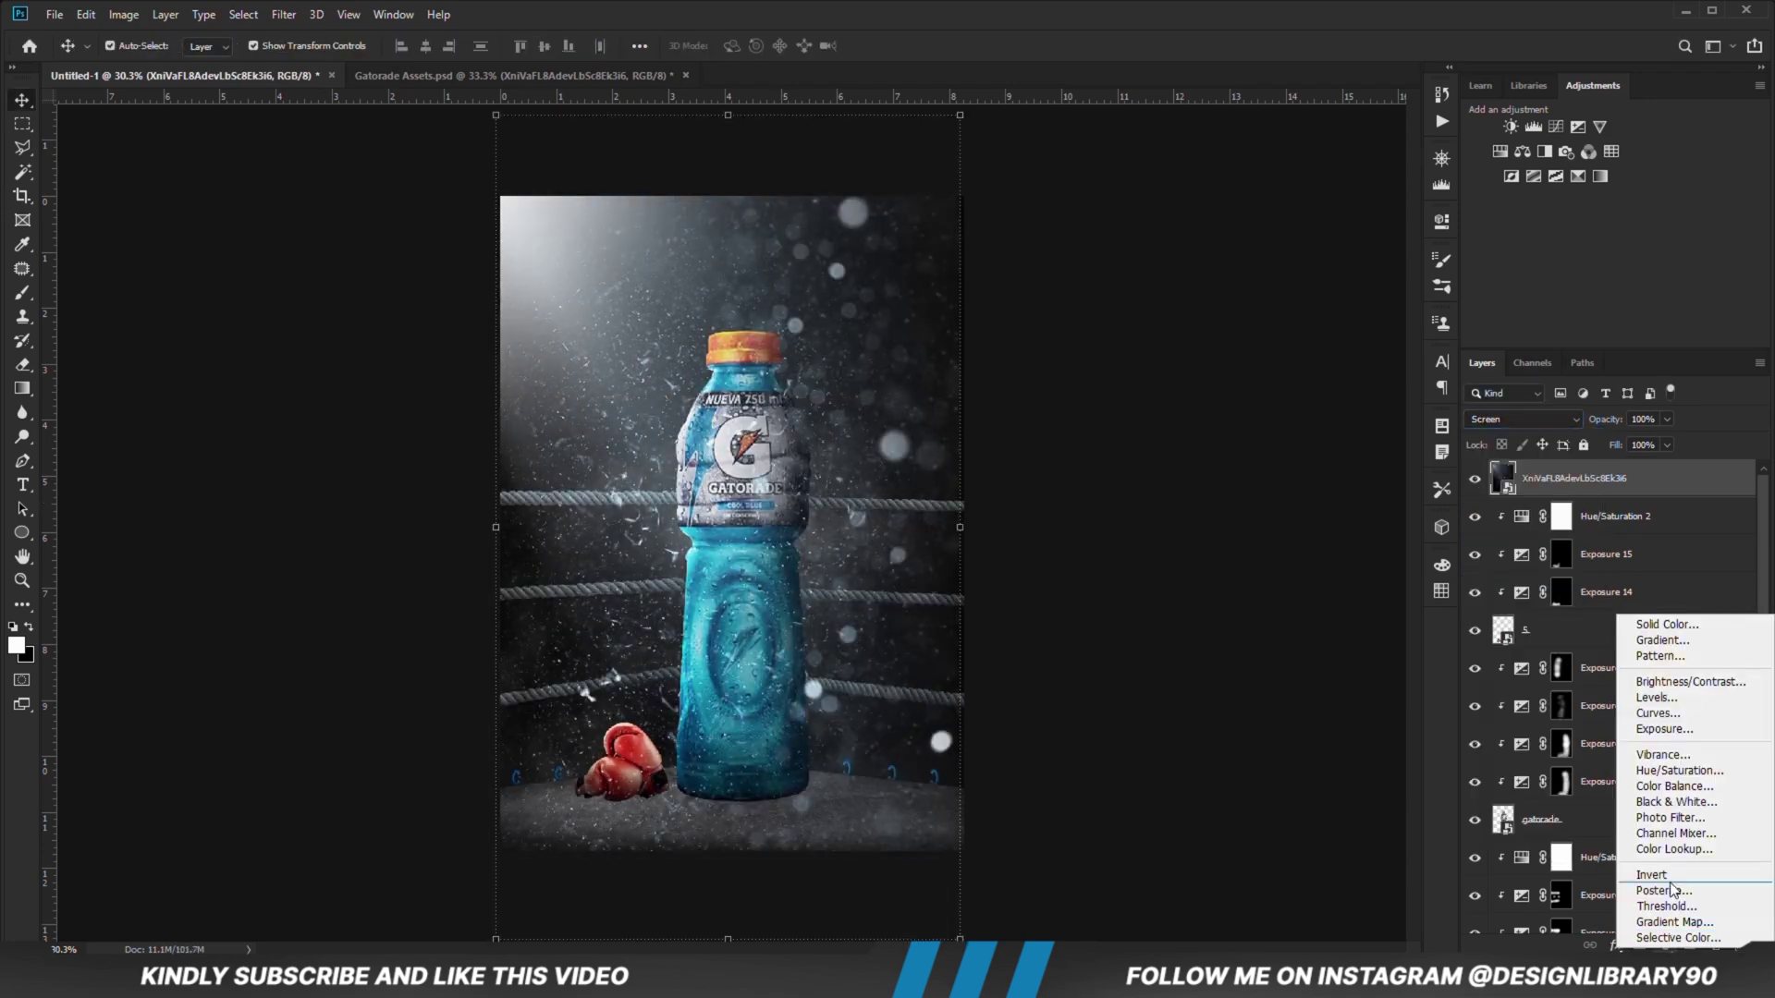
left_click(1654, 703)
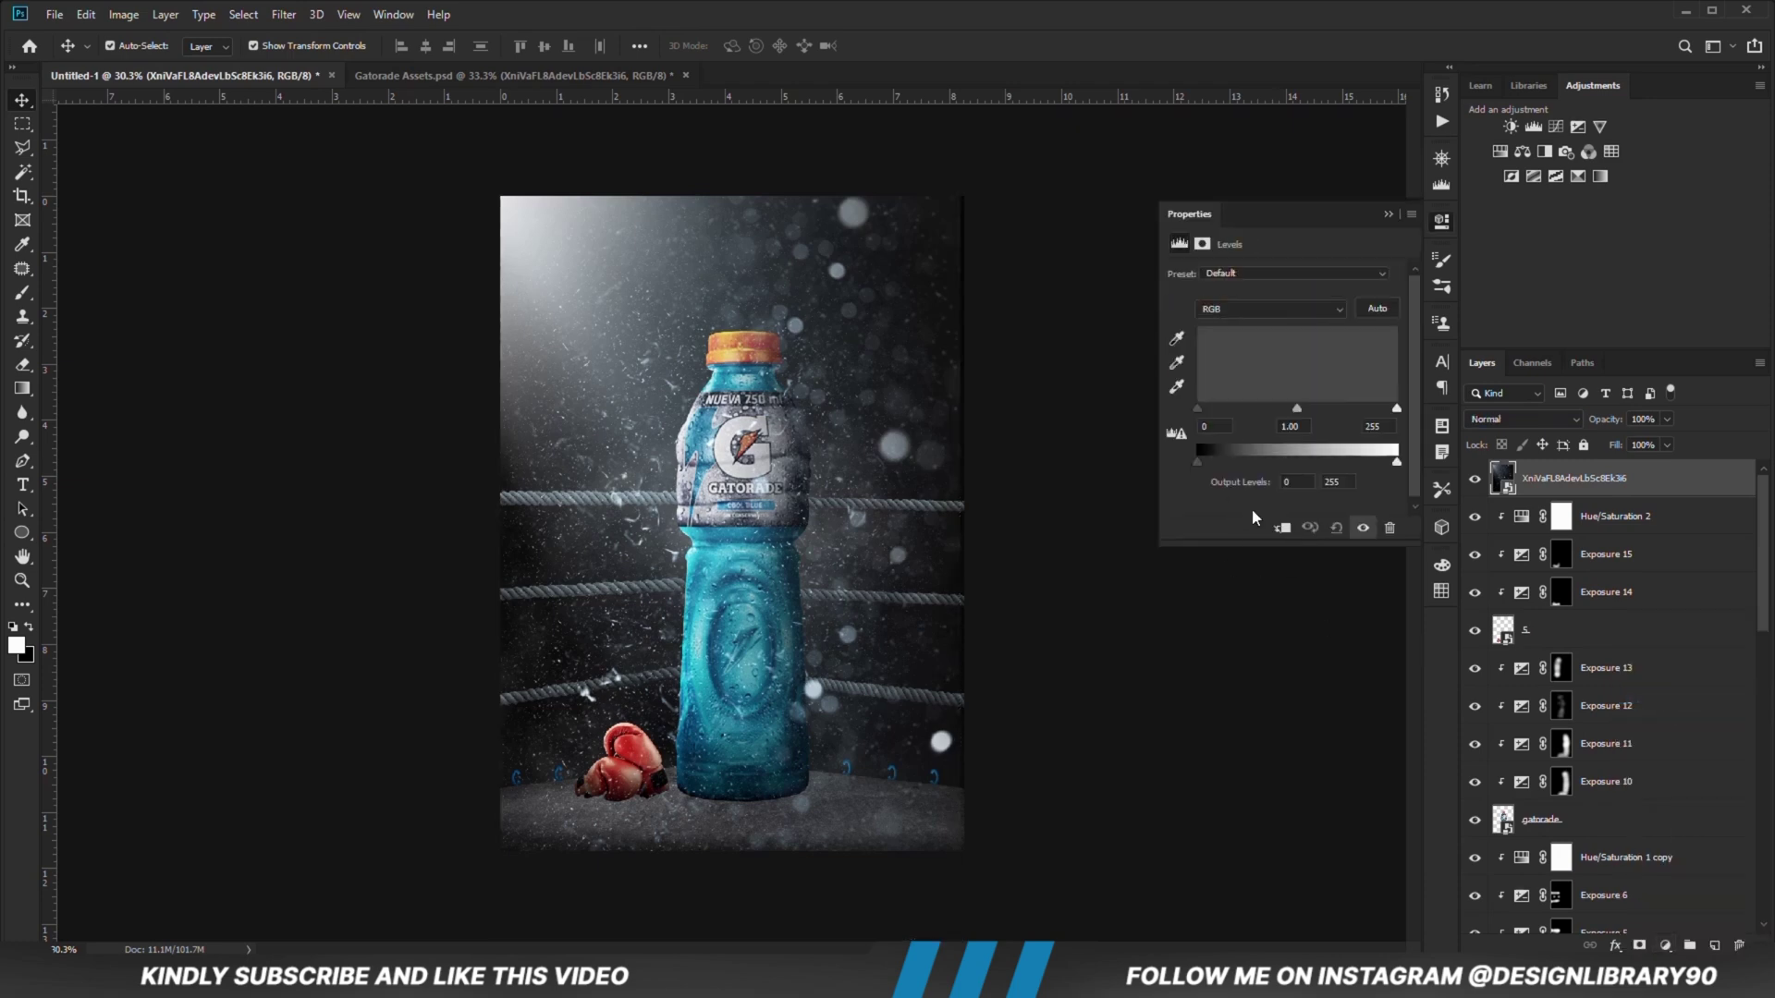
left_click(1281, 528)
left_click_drag(1199, 408, 1241, 407)
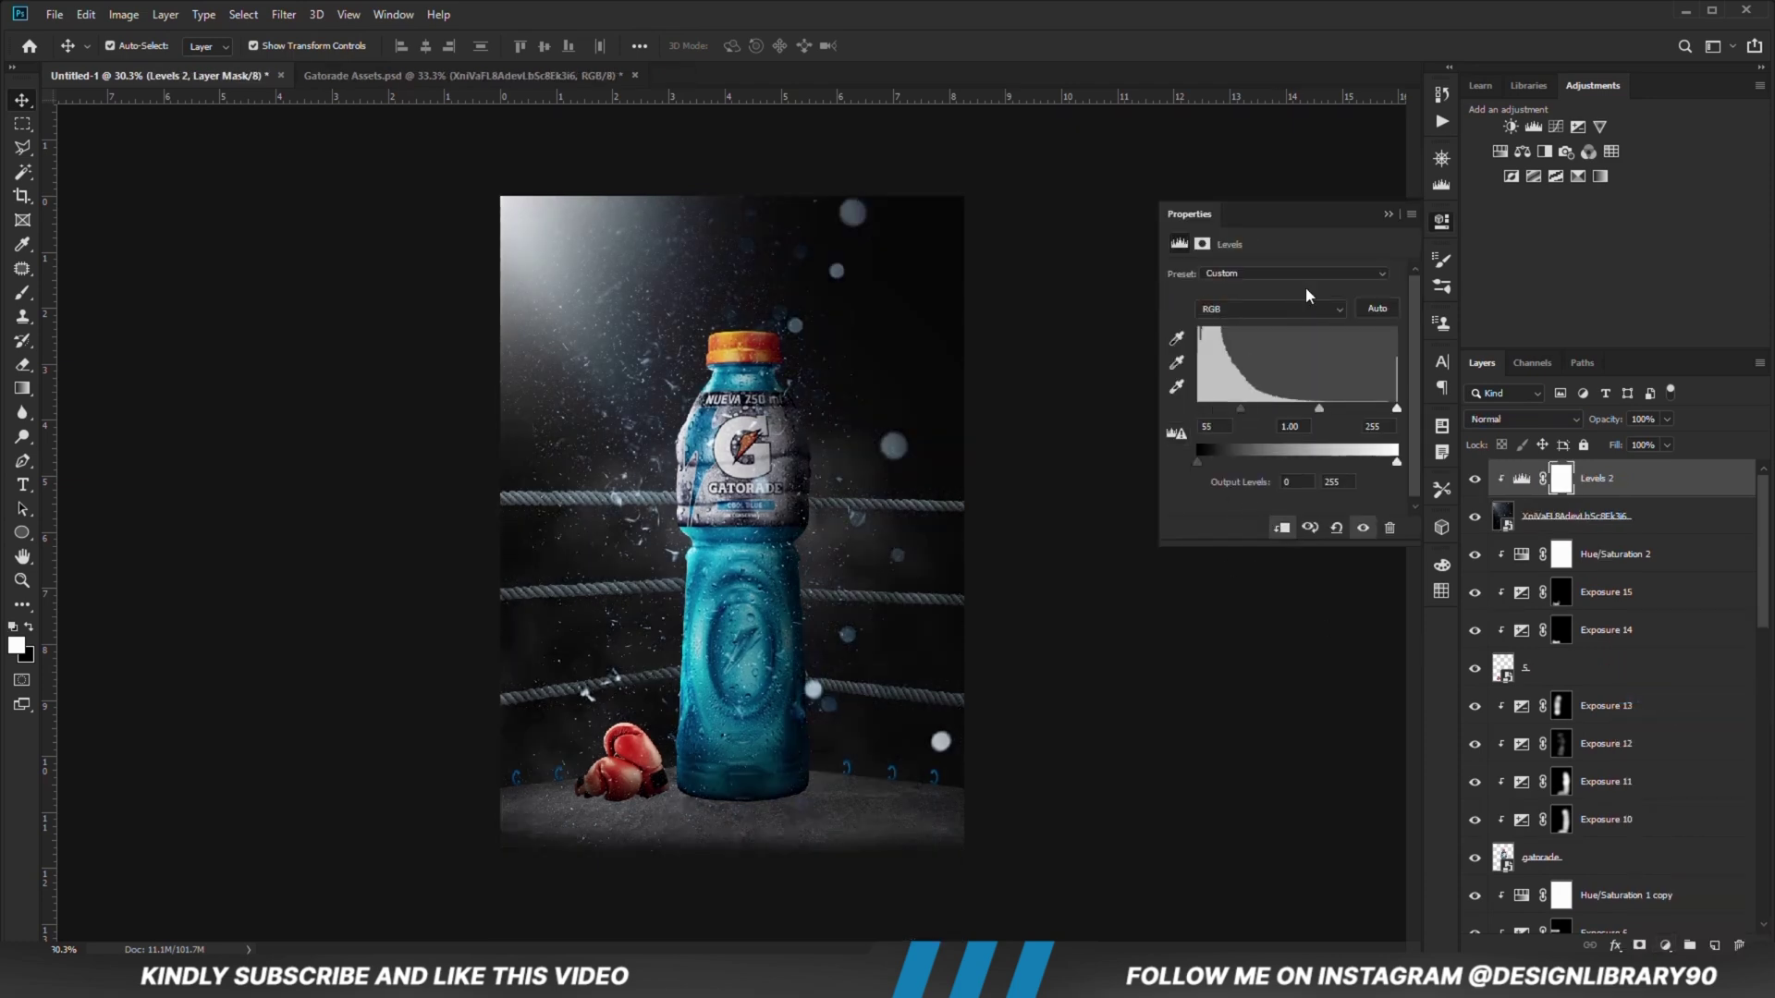
left_click(1385, 215)
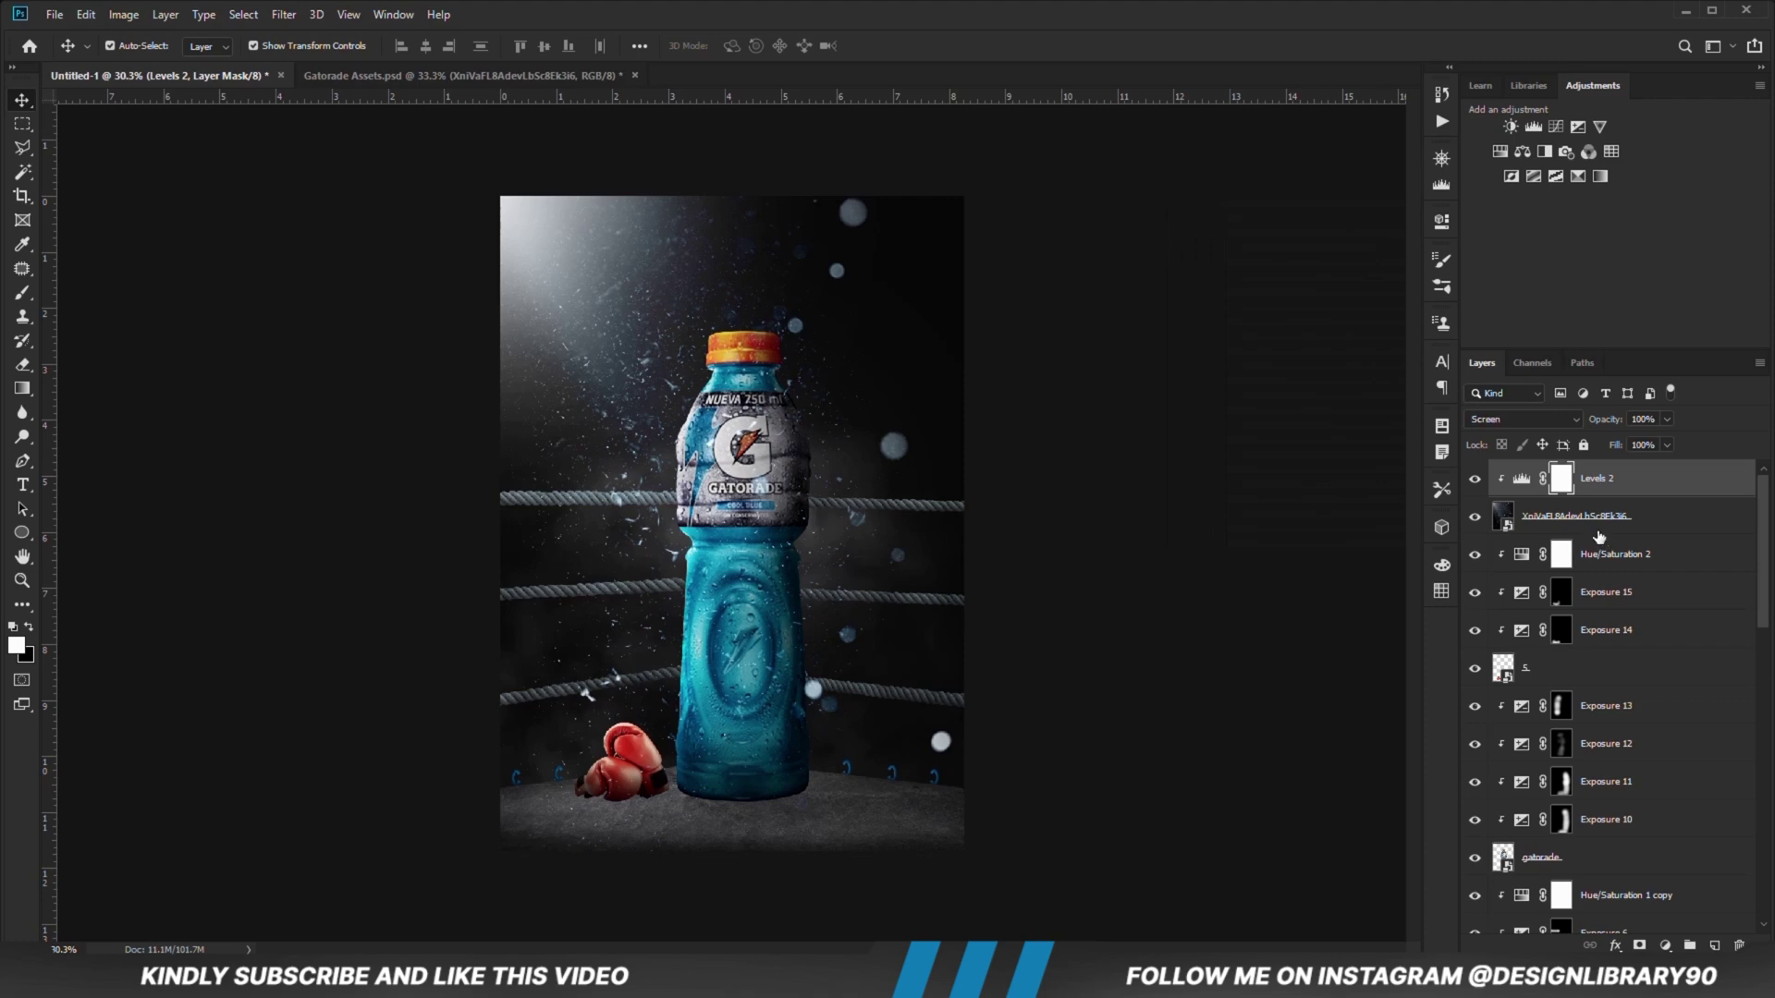
Step: Add a layer mask to the dust overlay and invert it to black
left_click(1598, 523)
left_click(1637, 946)
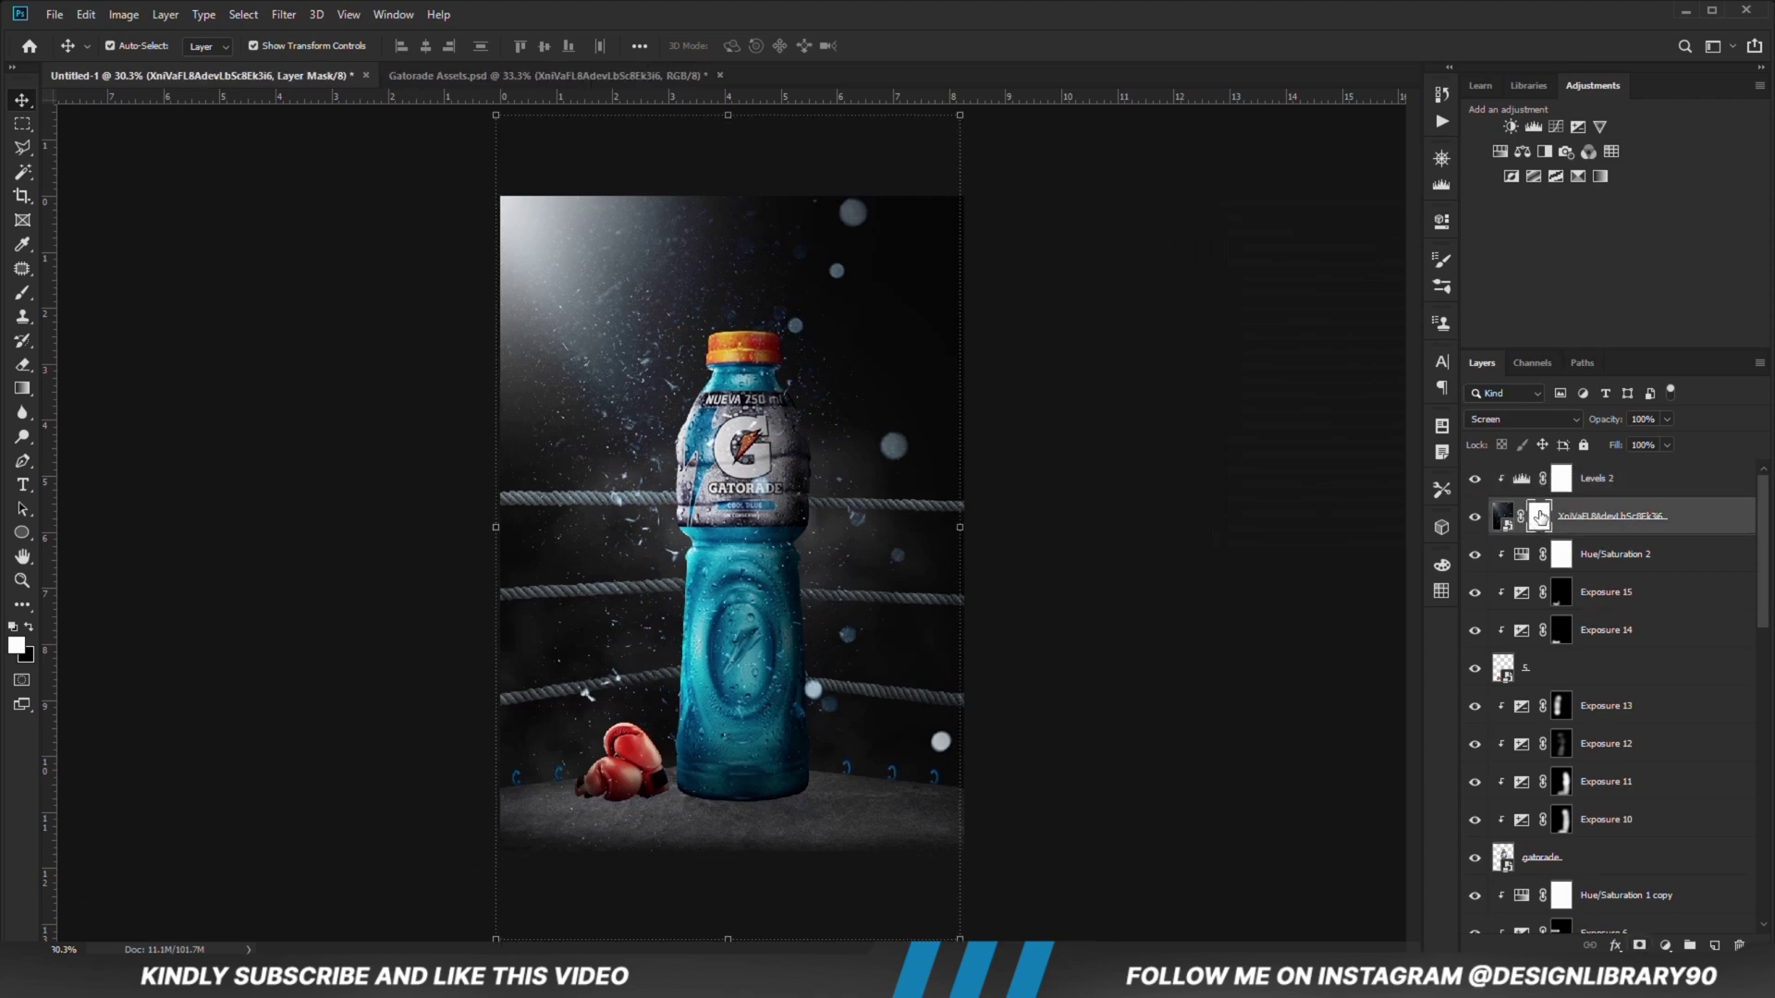
key("ctrl+i")
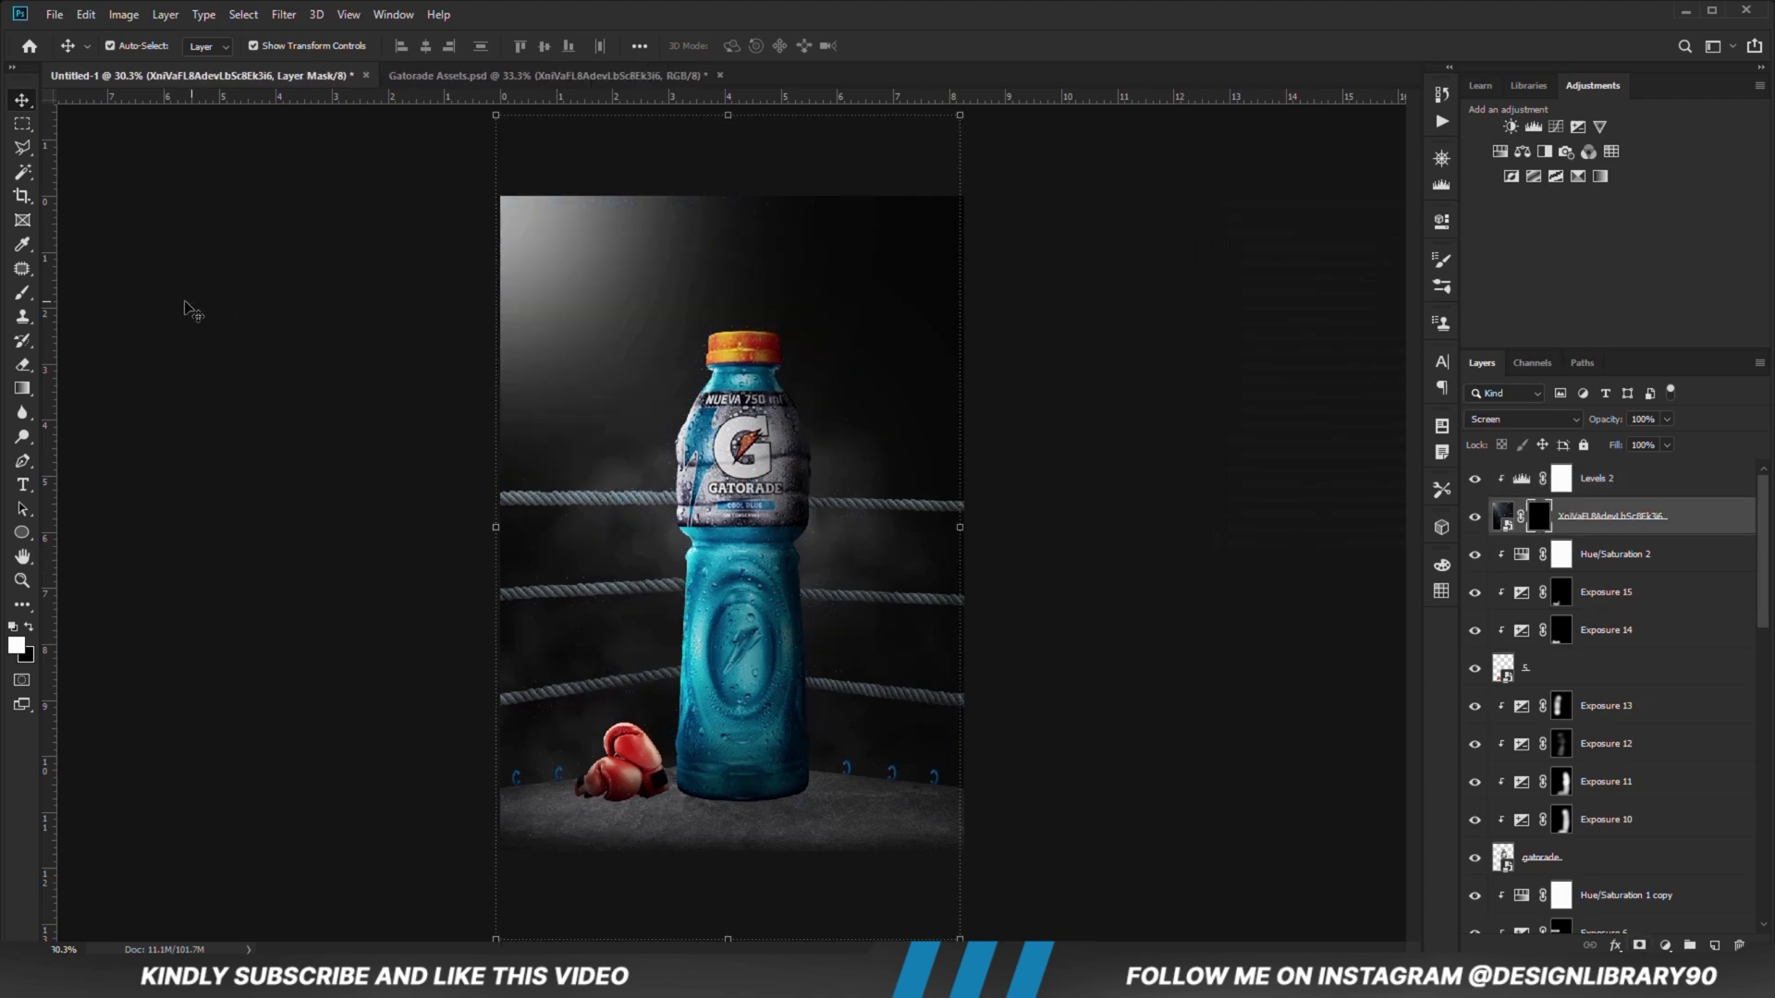
Step: Paint on the dust overlay's mask with a soft round brush at 12% opacity, using white at 1200 px and black at 800 px
left_click(22, 293)
right_click(751, 302)
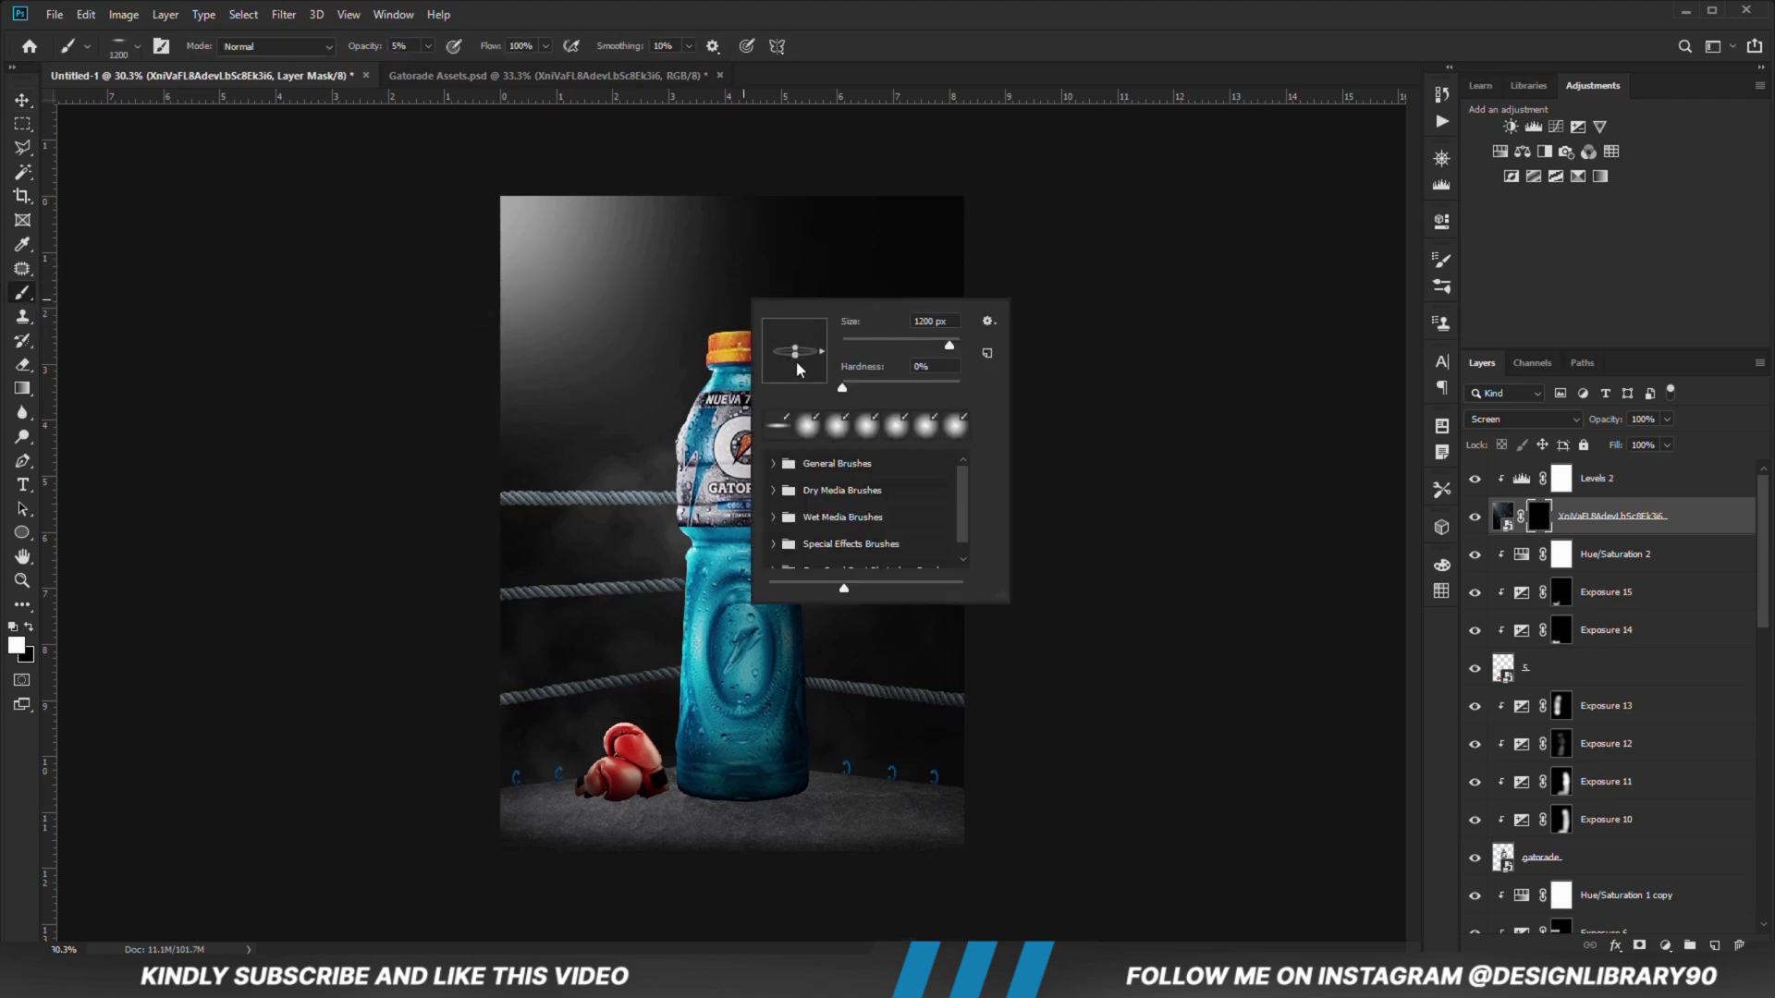
left_click(816, 9)
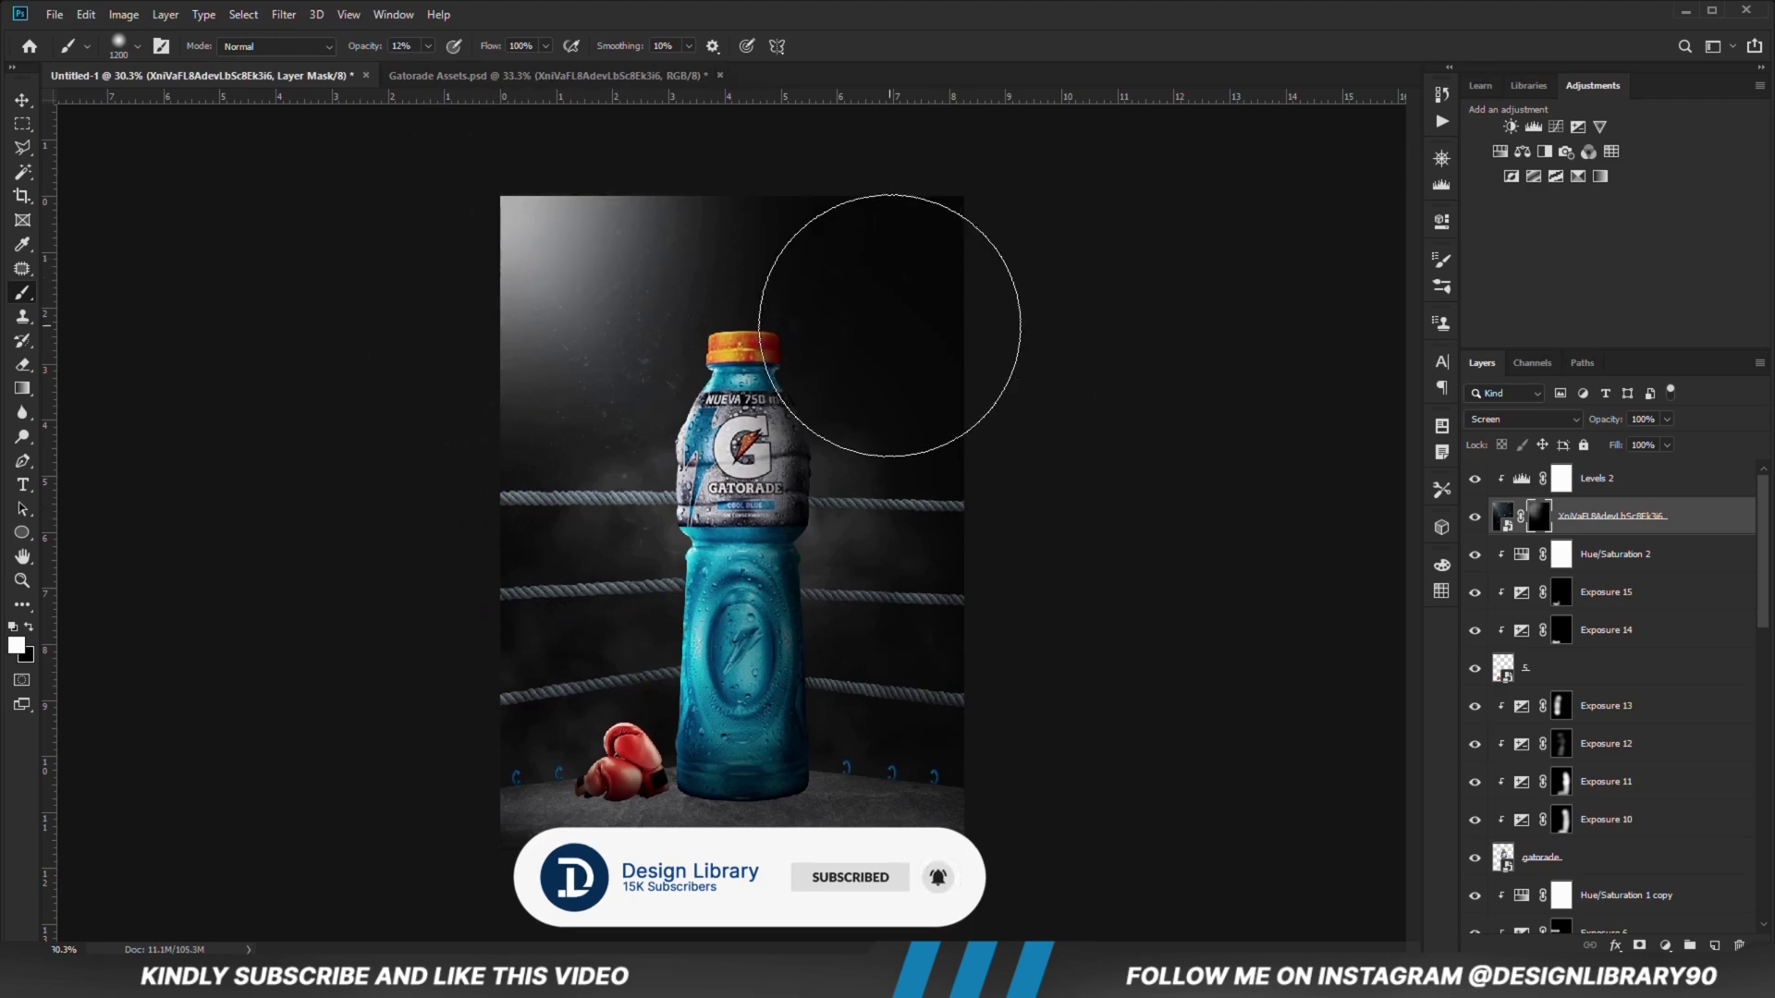
key("x")
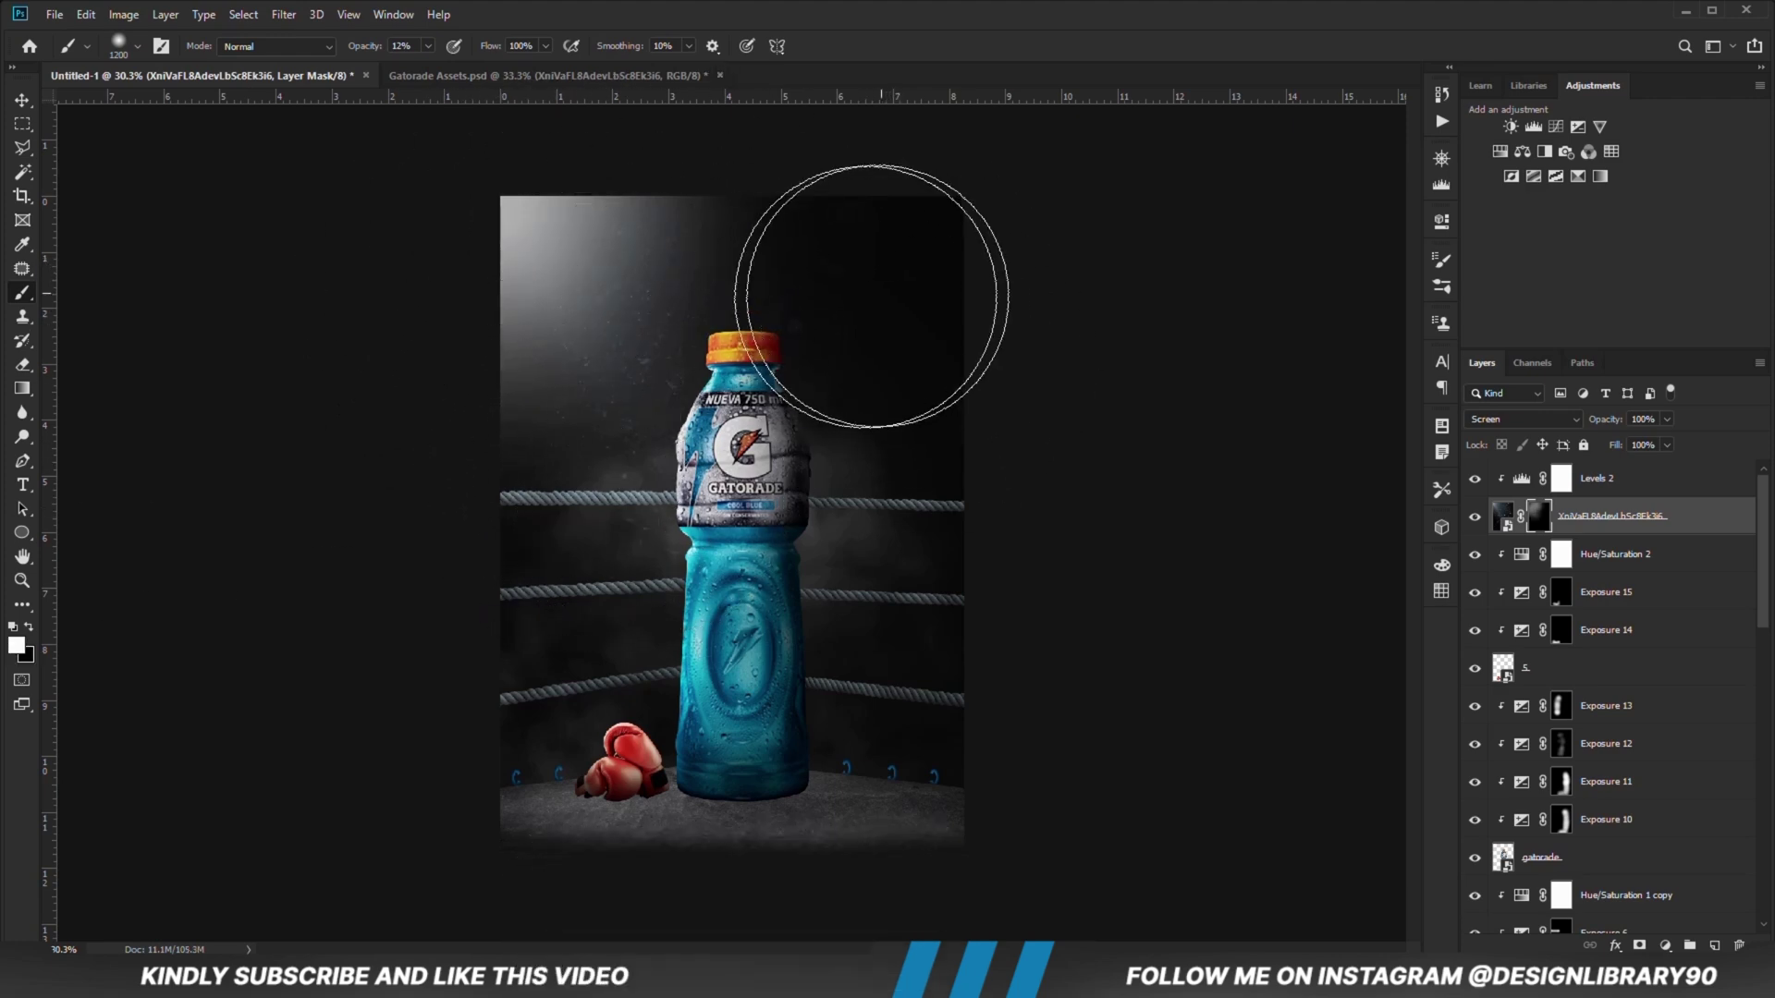
key("bracketleft")
key("bracketleft")
key("bracketleft")
key("bracketleft")
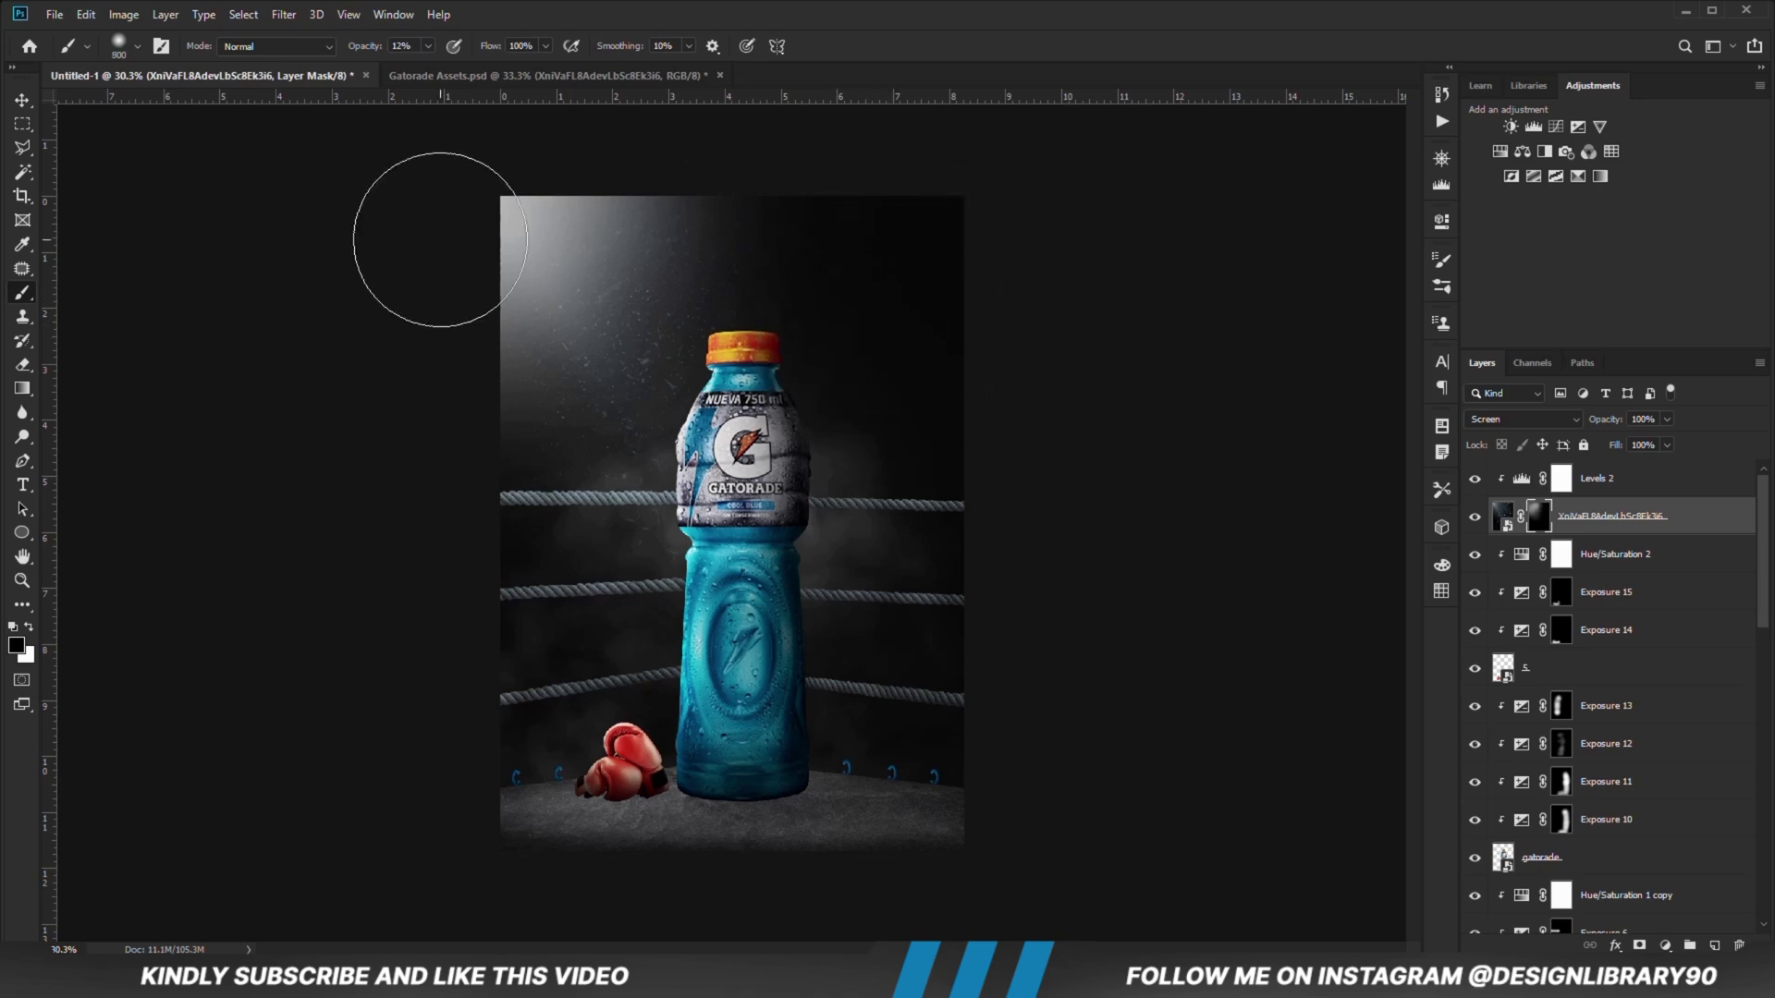
left_click(22, 99)
left_click(453, 407)
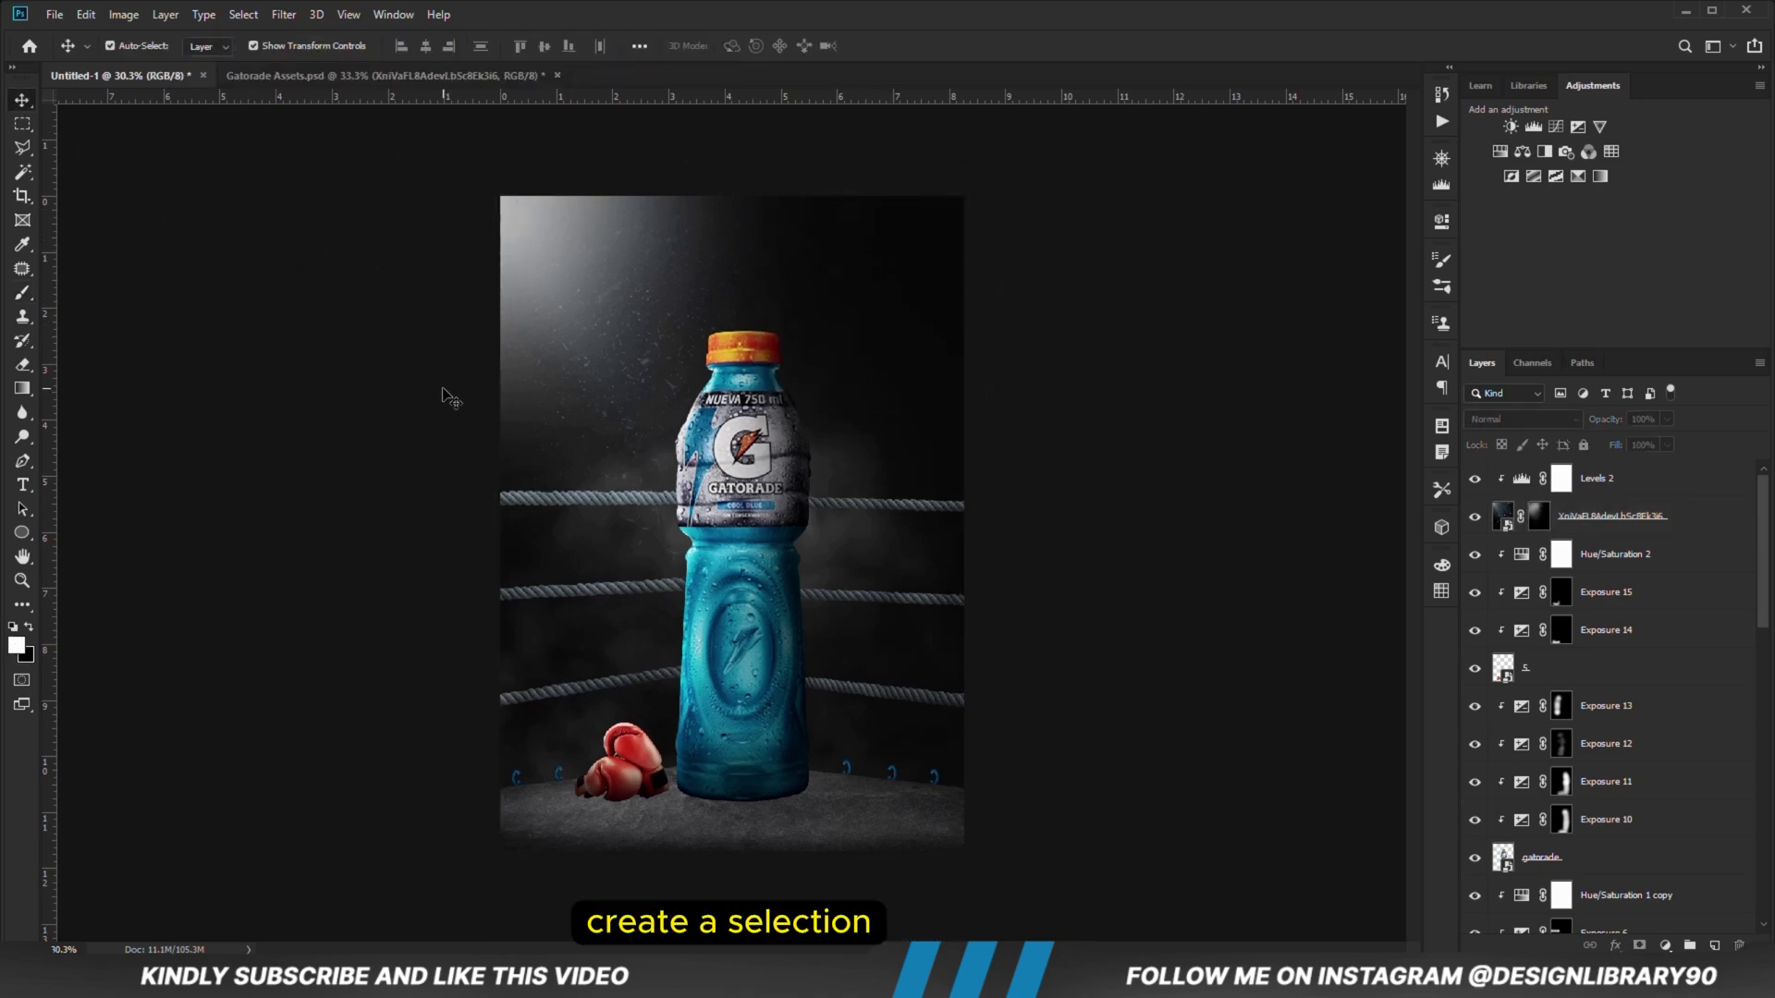
Step: Outline a diagonal light-beam area from the poster's upper left corner down across the bottle with the Polygonal Lasso
key("l")
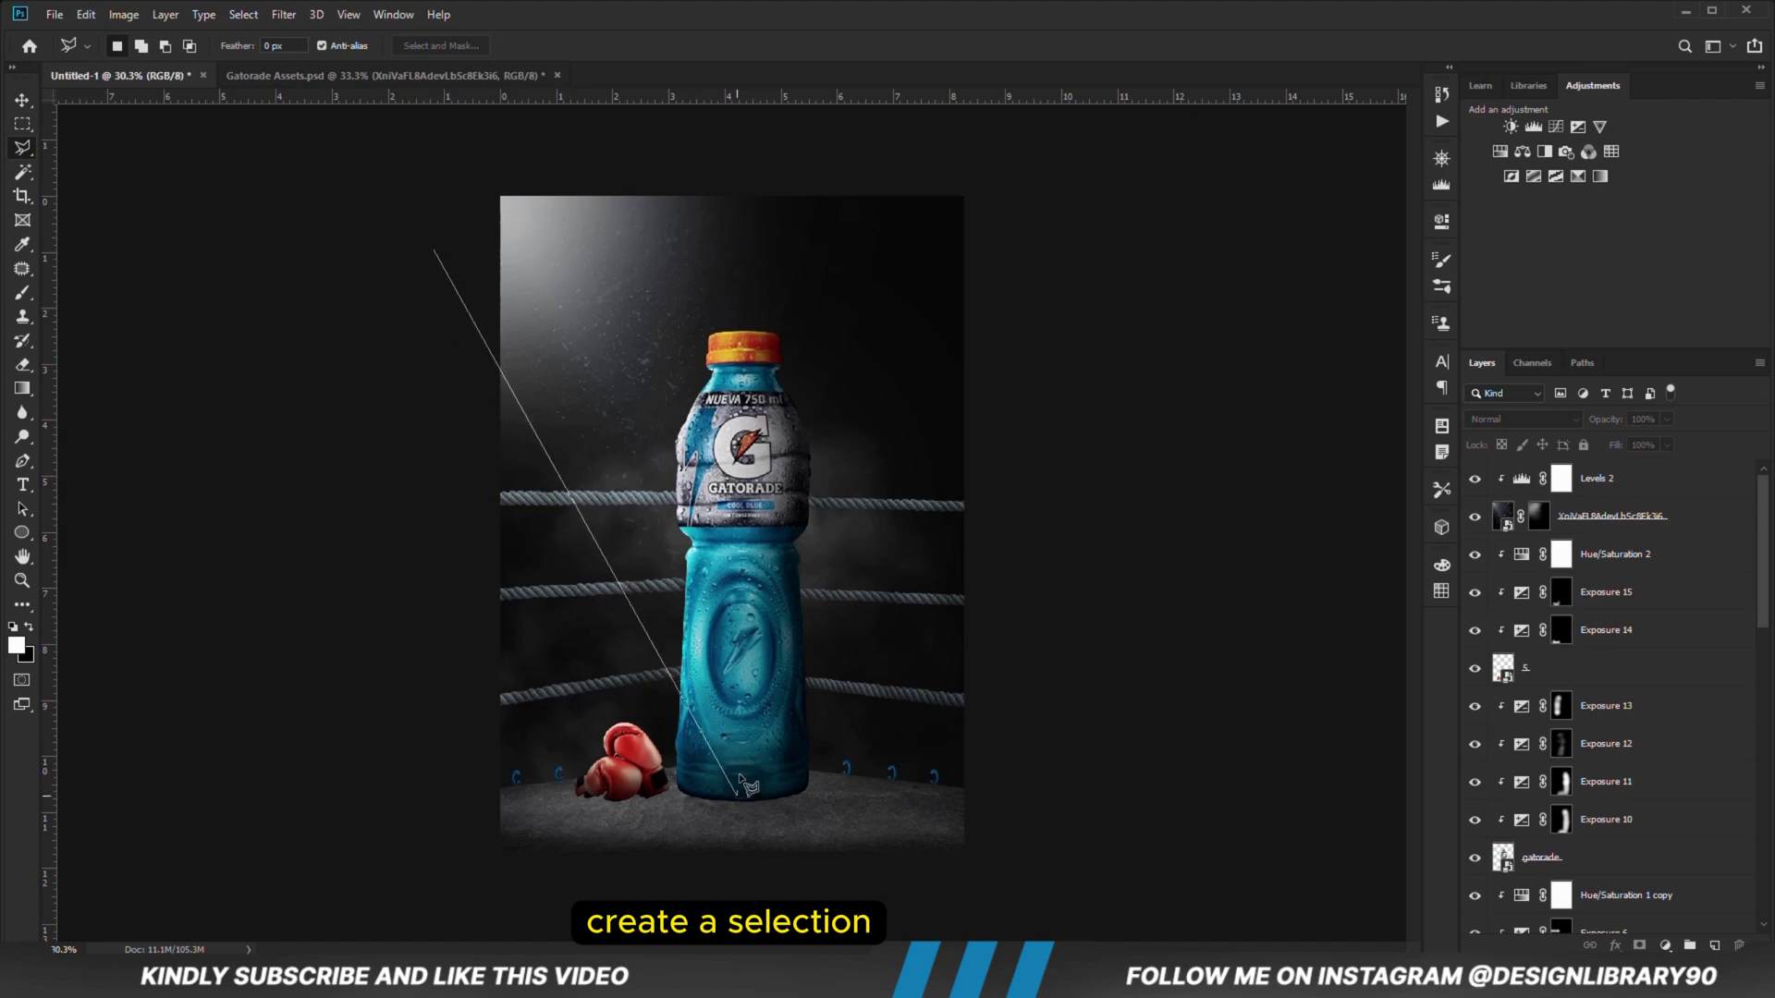
left_click(1022, 583)
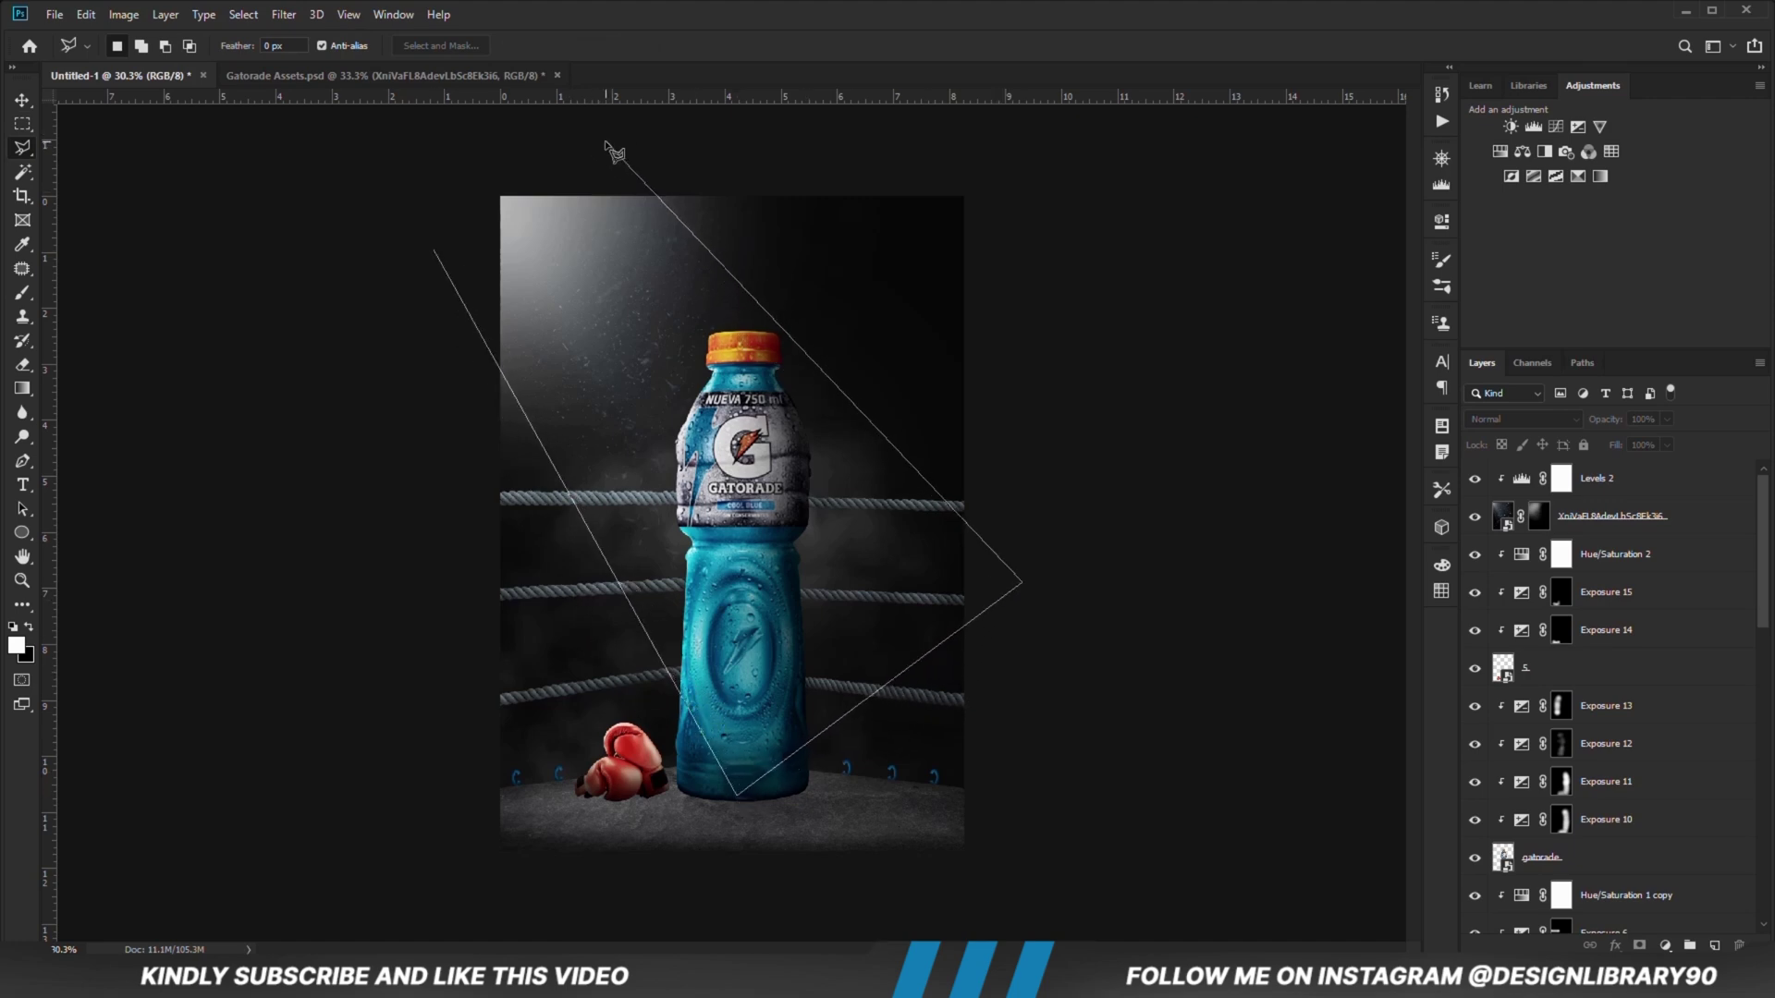
left_click(606, 142)
left_click(434, 253)
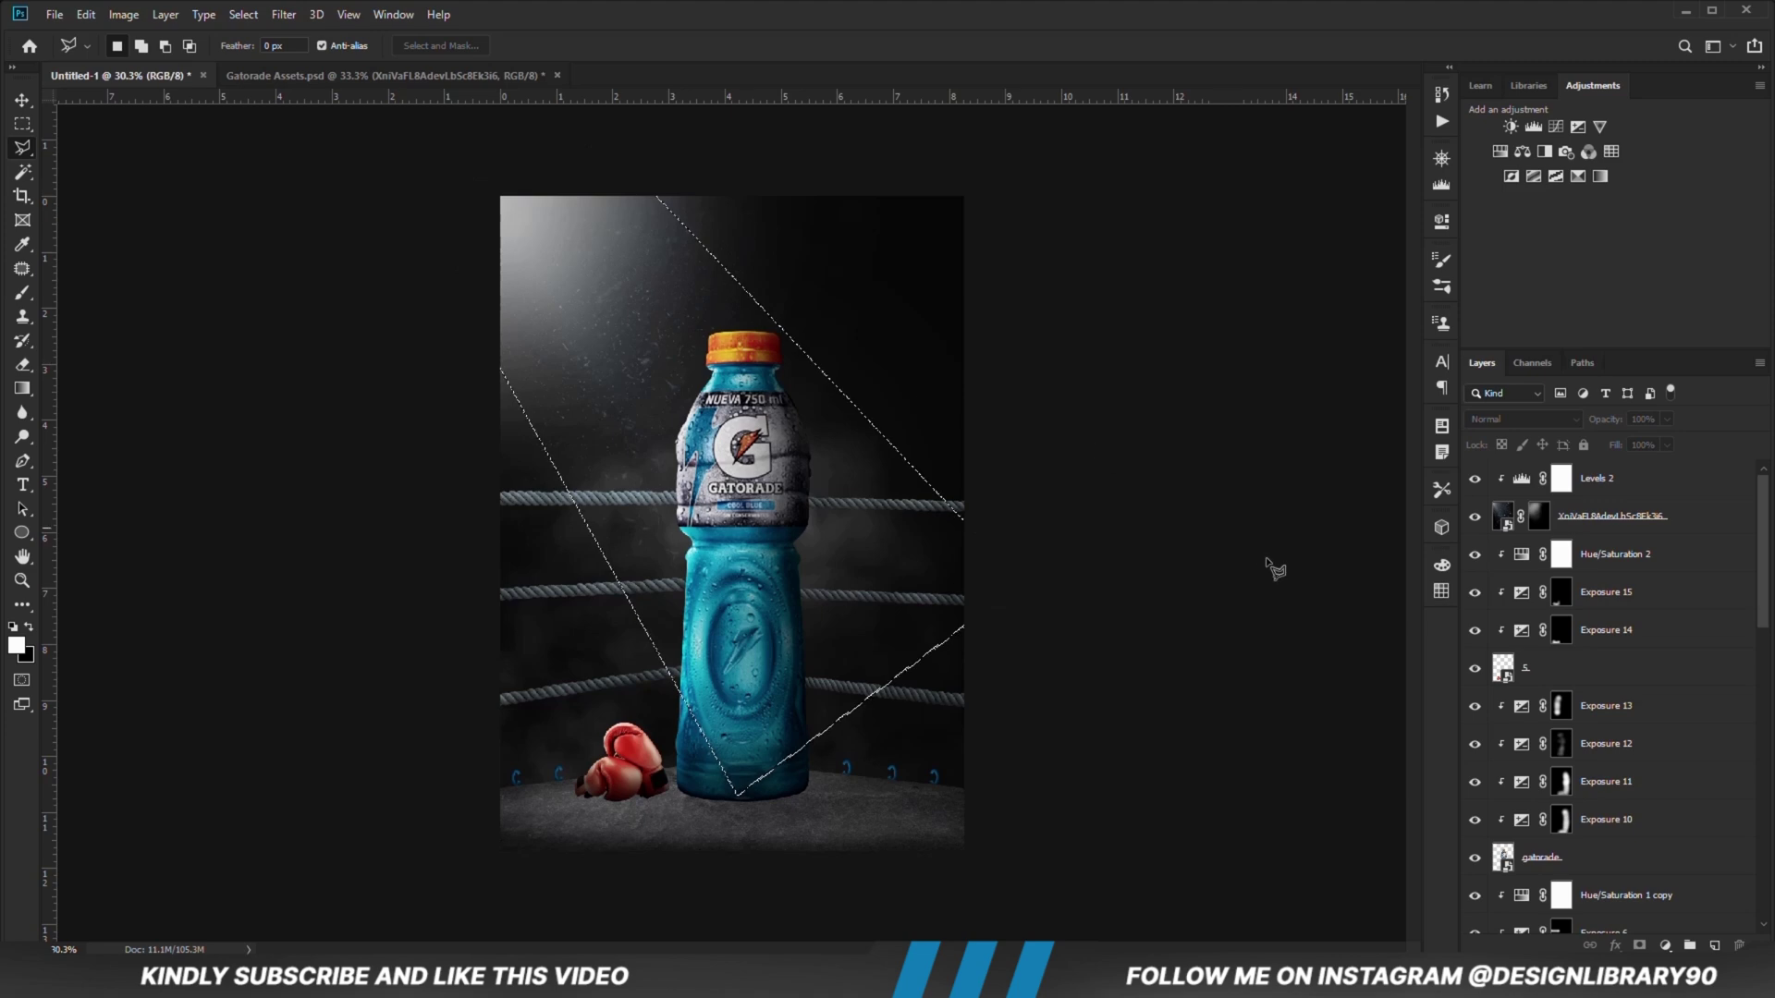
Step: Fill the beam selection with the white foreground color on a new layer and deselect it
left_click(1715, 945)
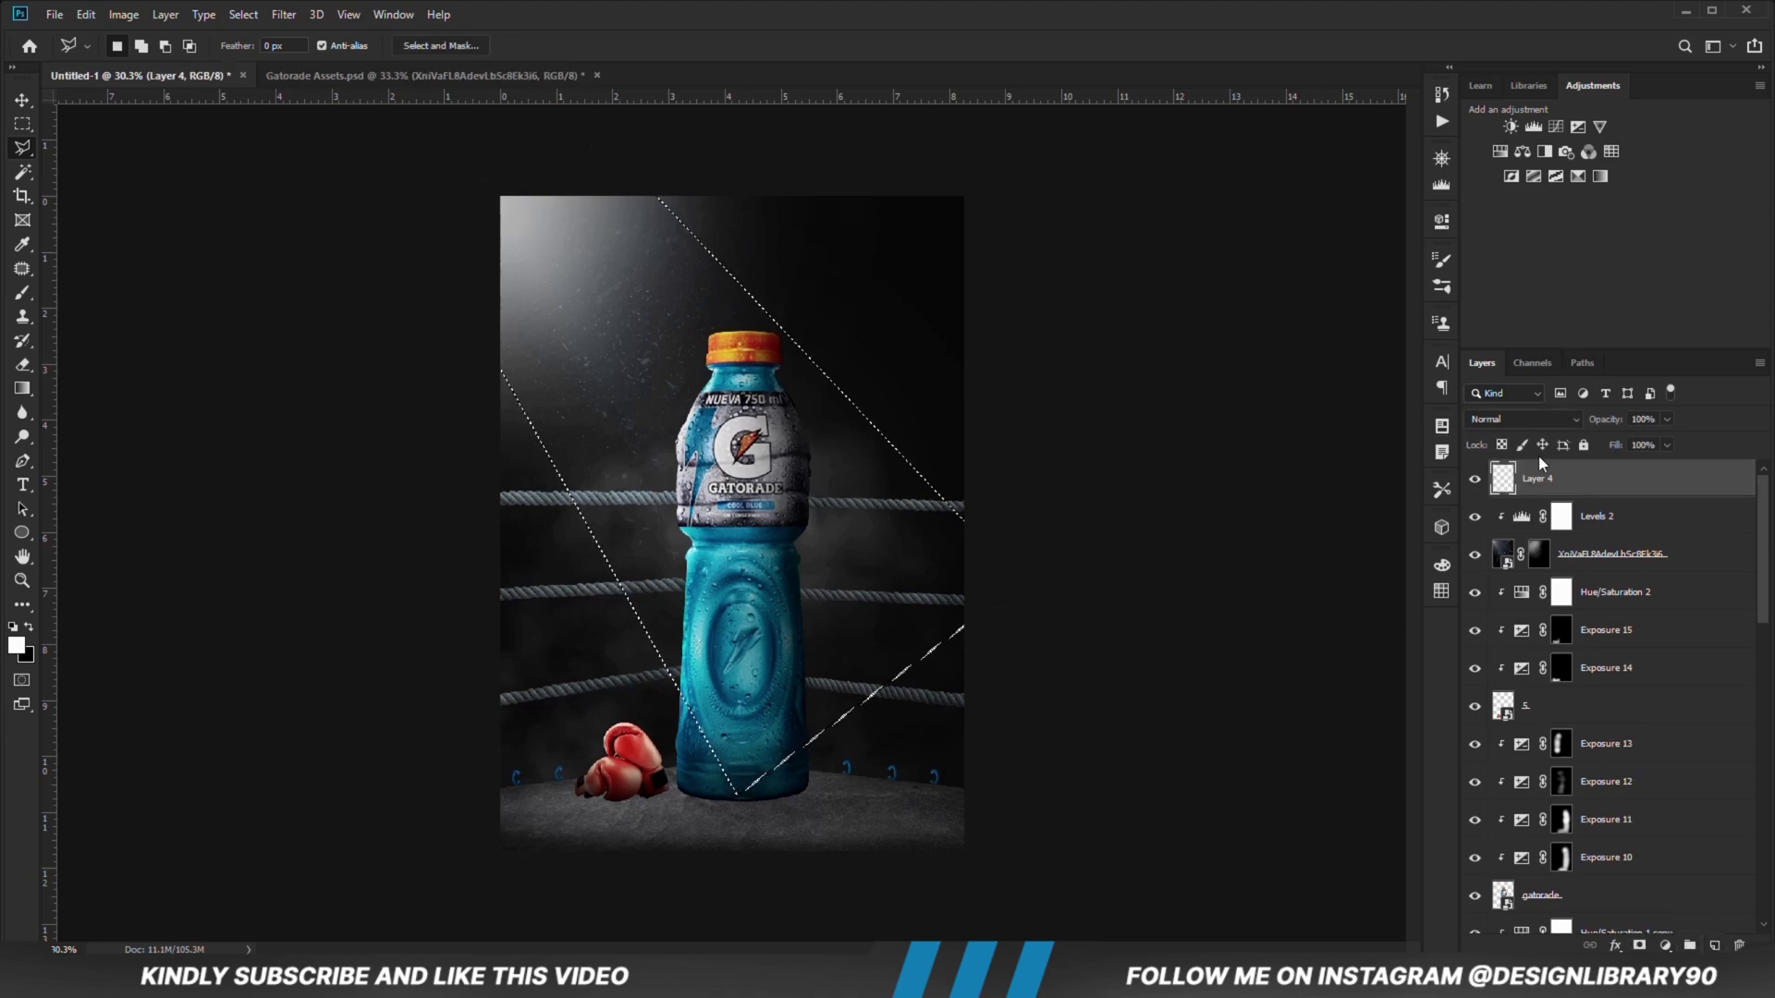
right_click(728, 467)
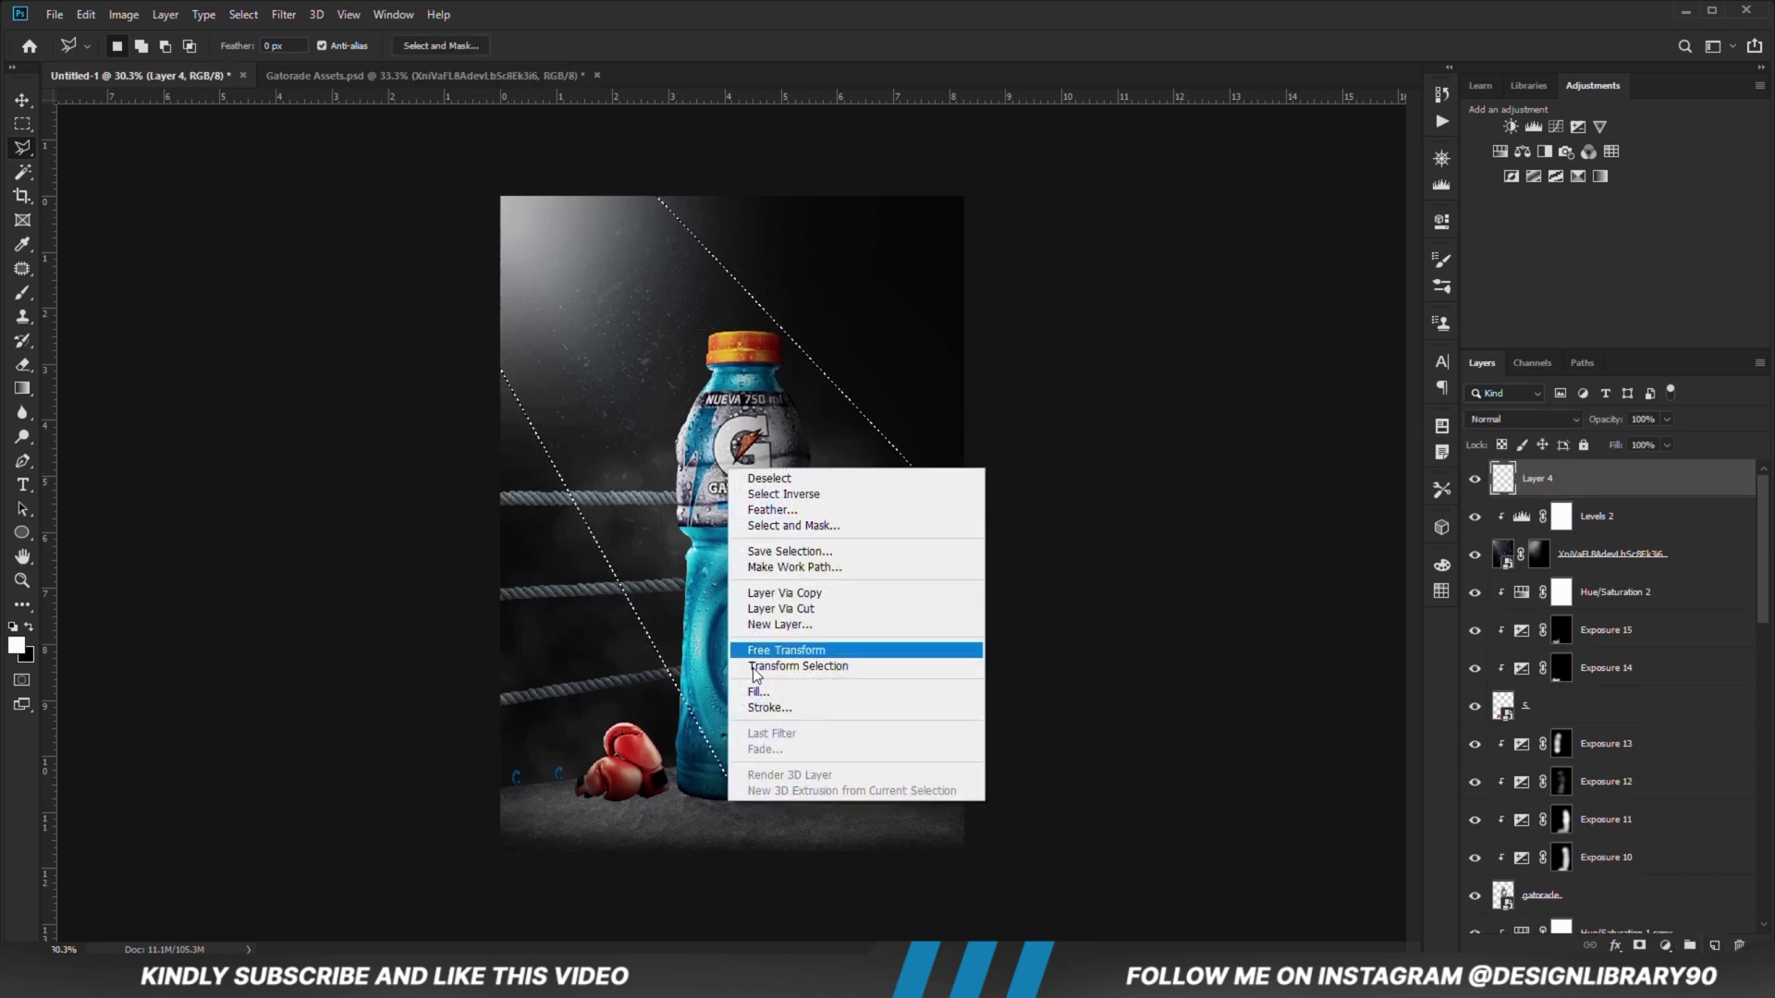
left_click(768, 692)
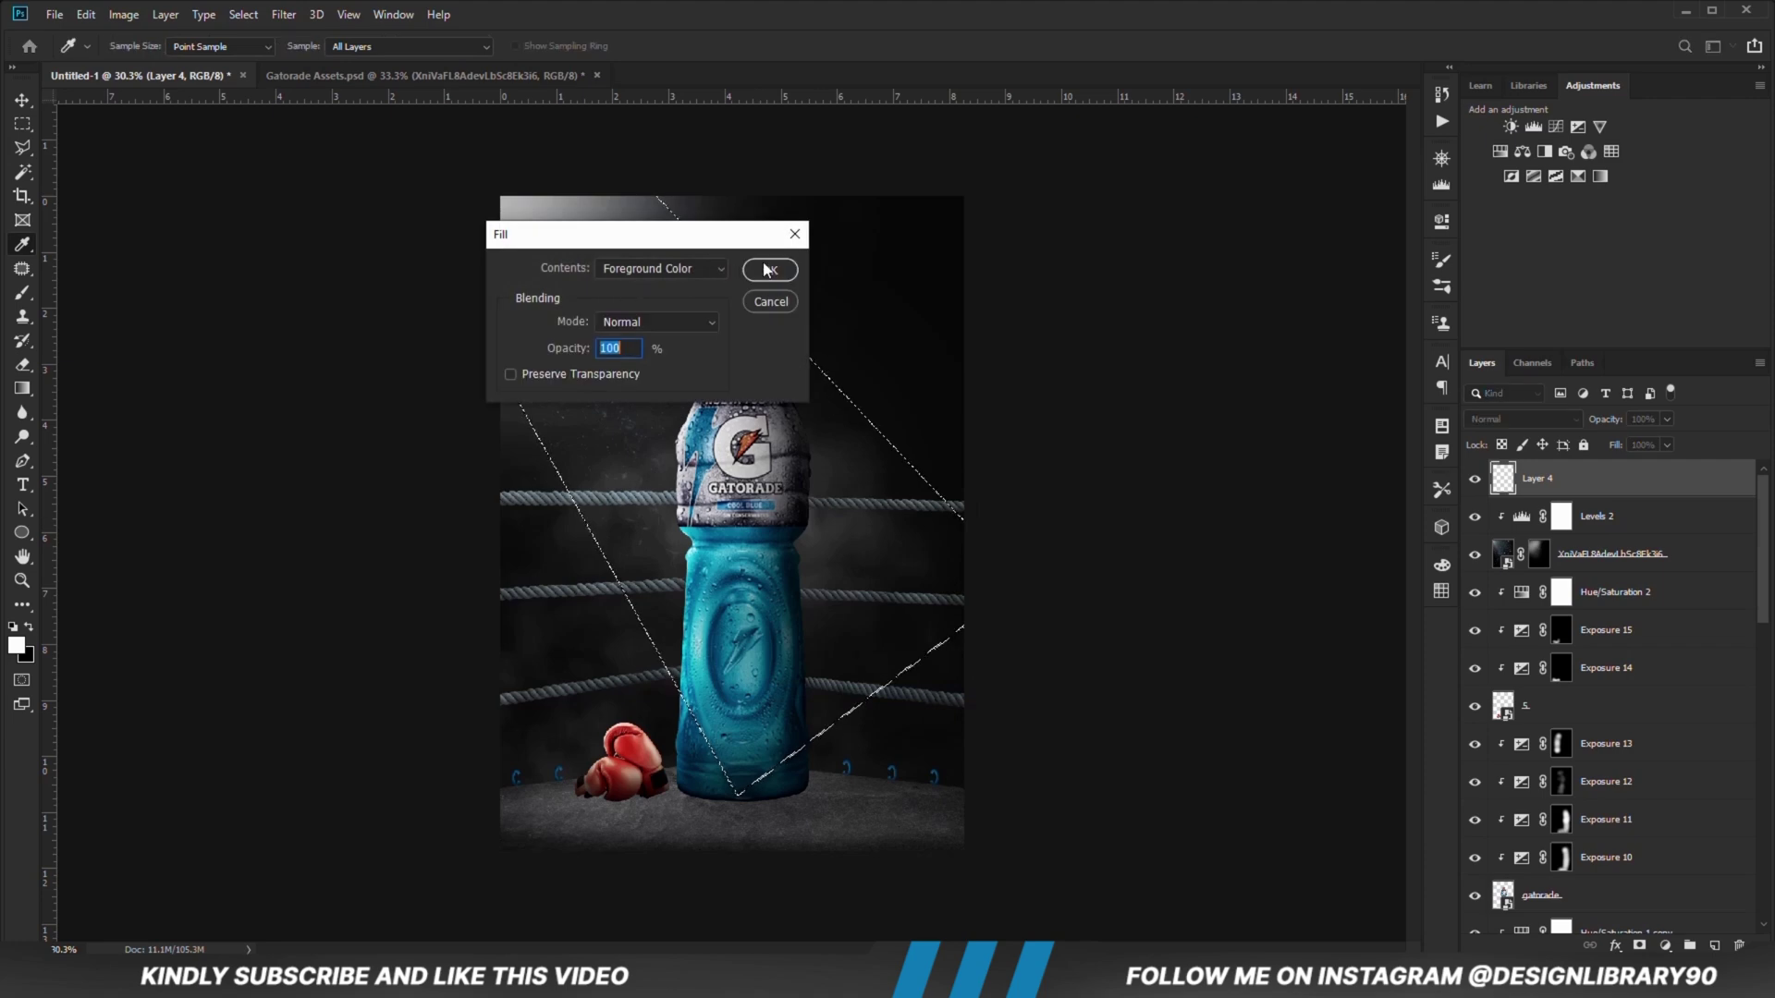
left_click(767, 269)
key("ctrl+d")
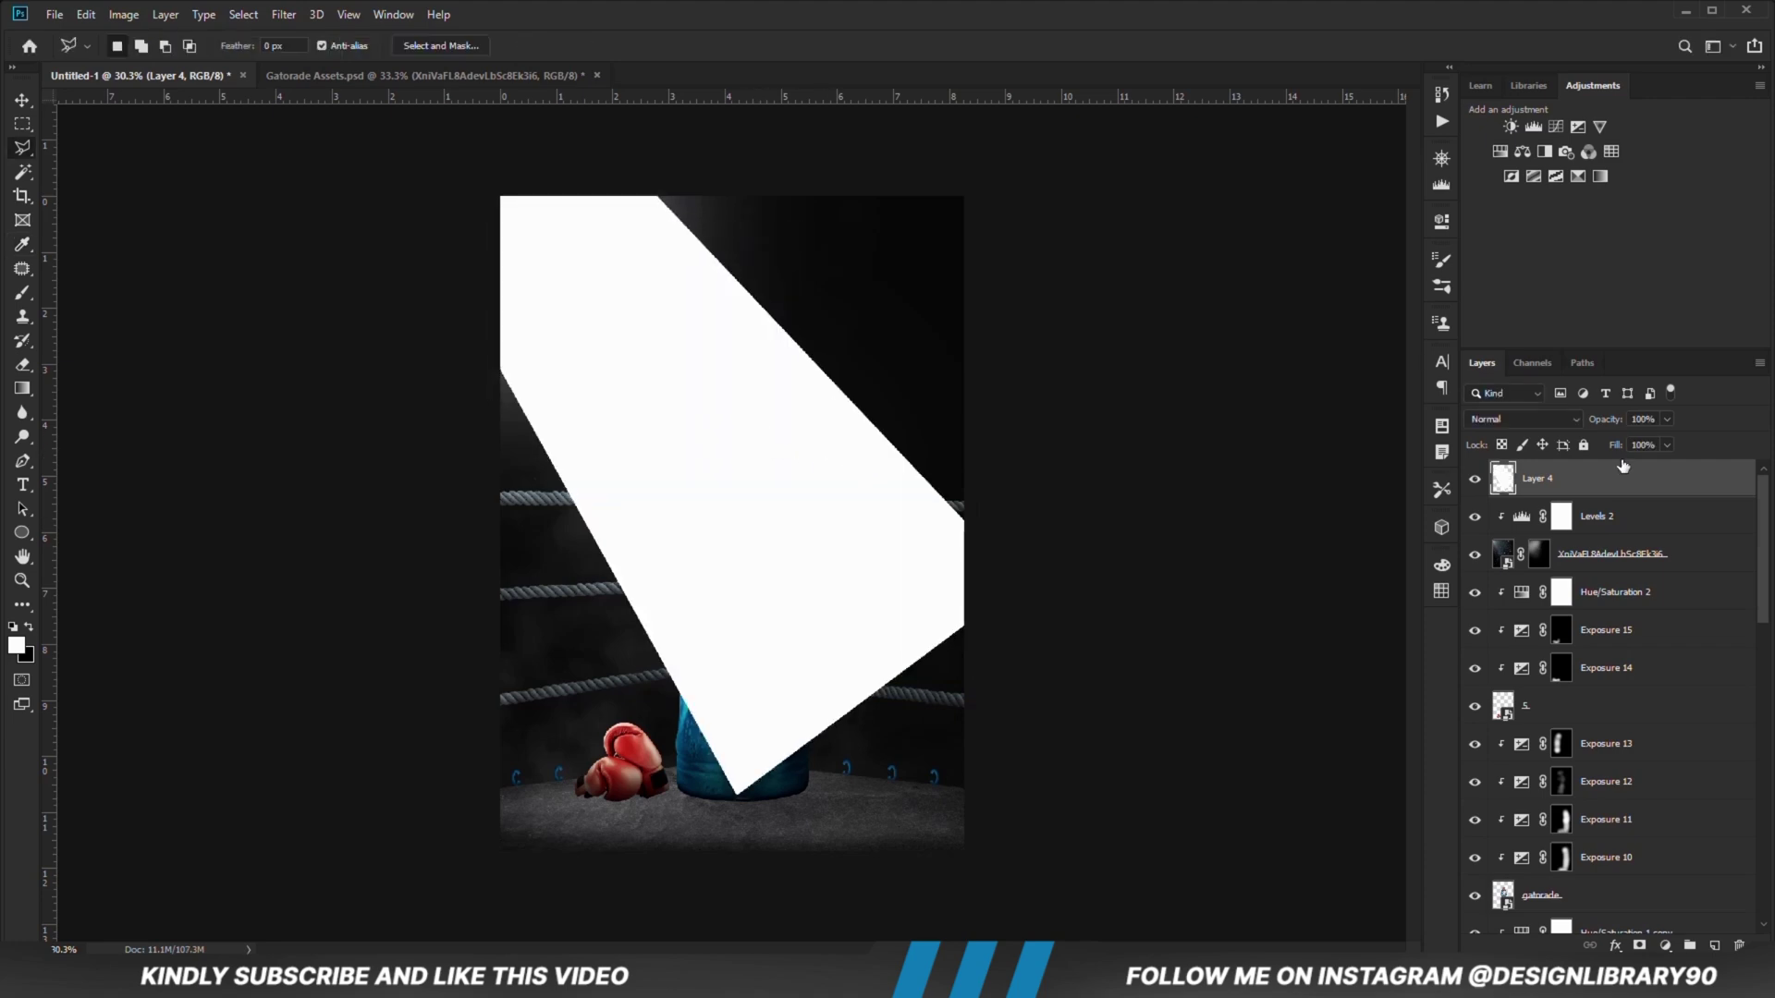
Step: Convert the white beam layer to a Smart Object and apply a Gaussian Blur with a radius of 164 pixels
right_click(1599, 479)
left_click(1396, 434)
left_click(20, 100)
left_click(285, 15)
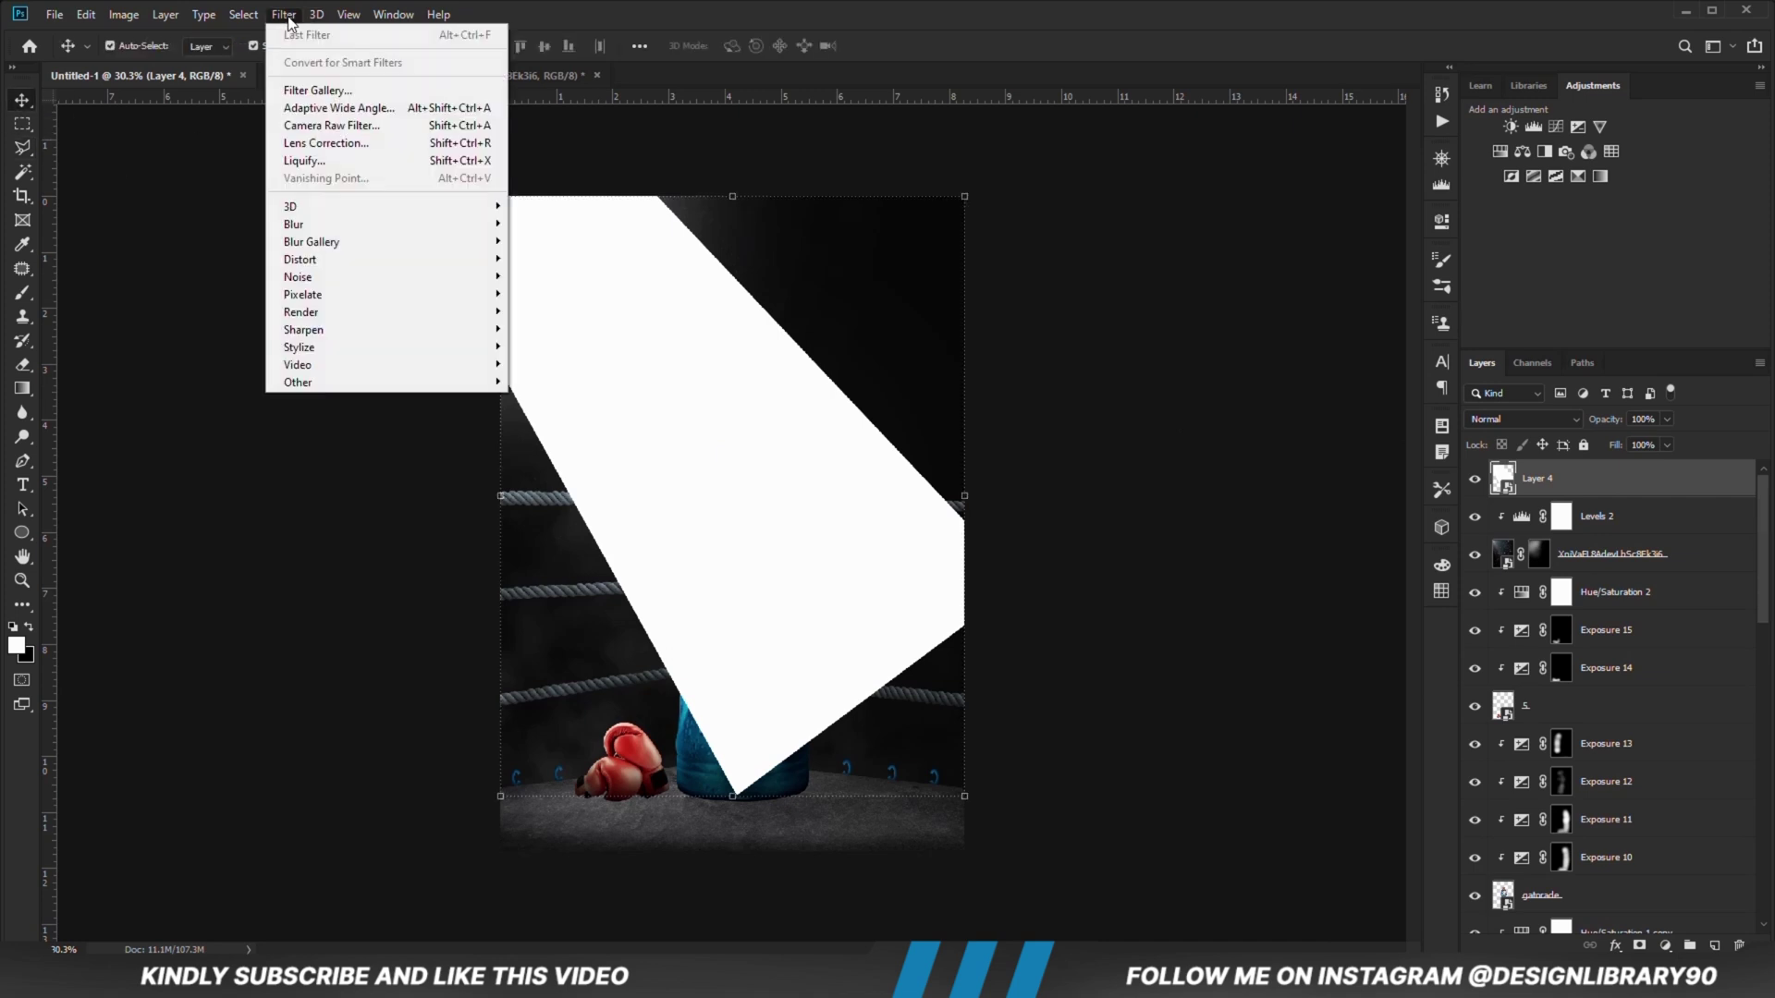
mouse_move(453, 226)
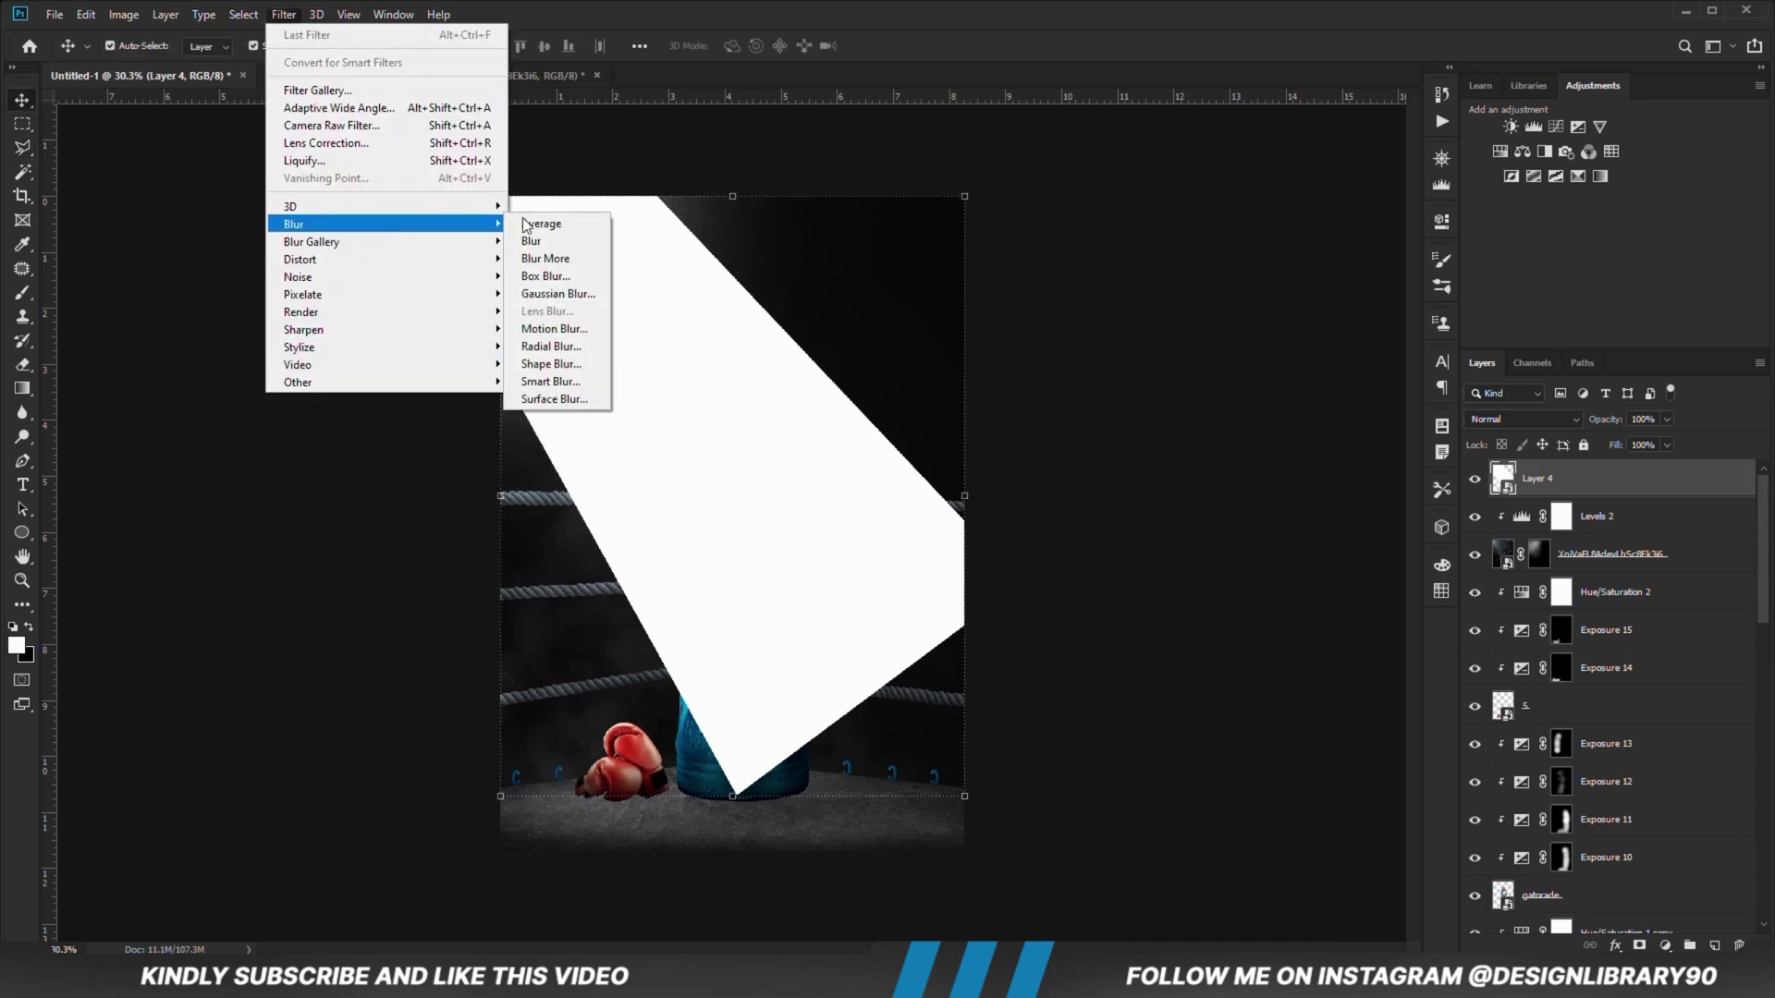
left_click(557, 294)
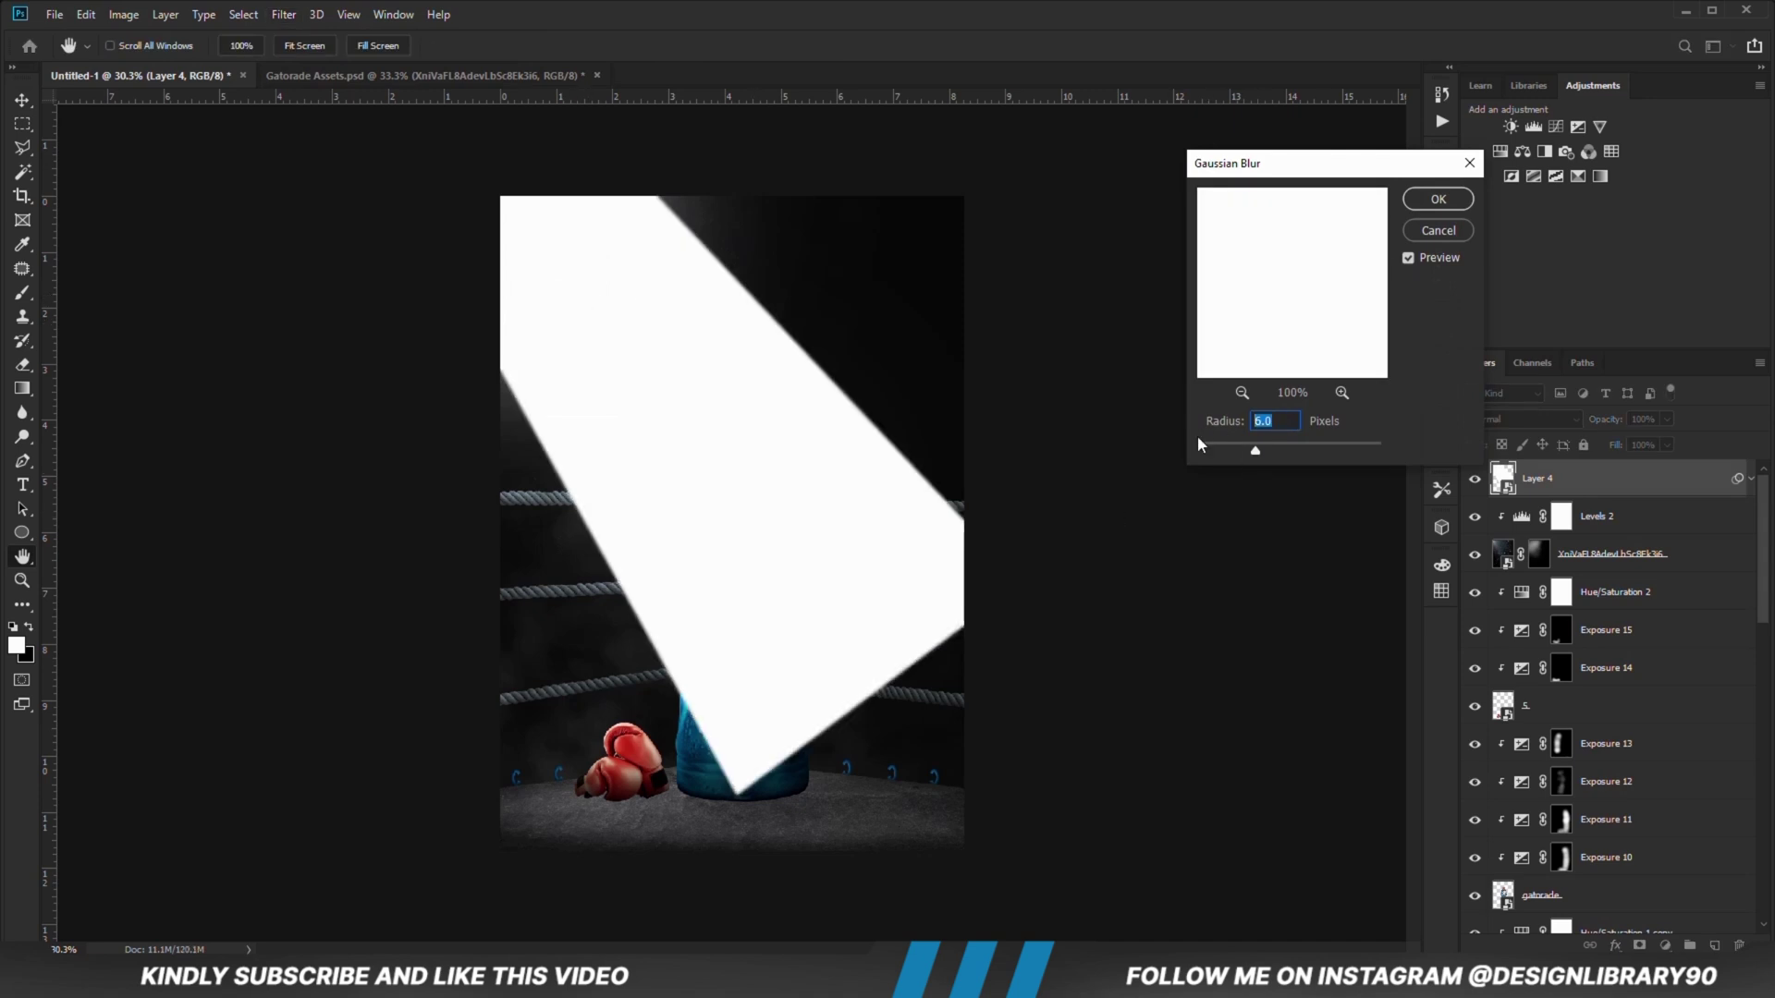
type("164")
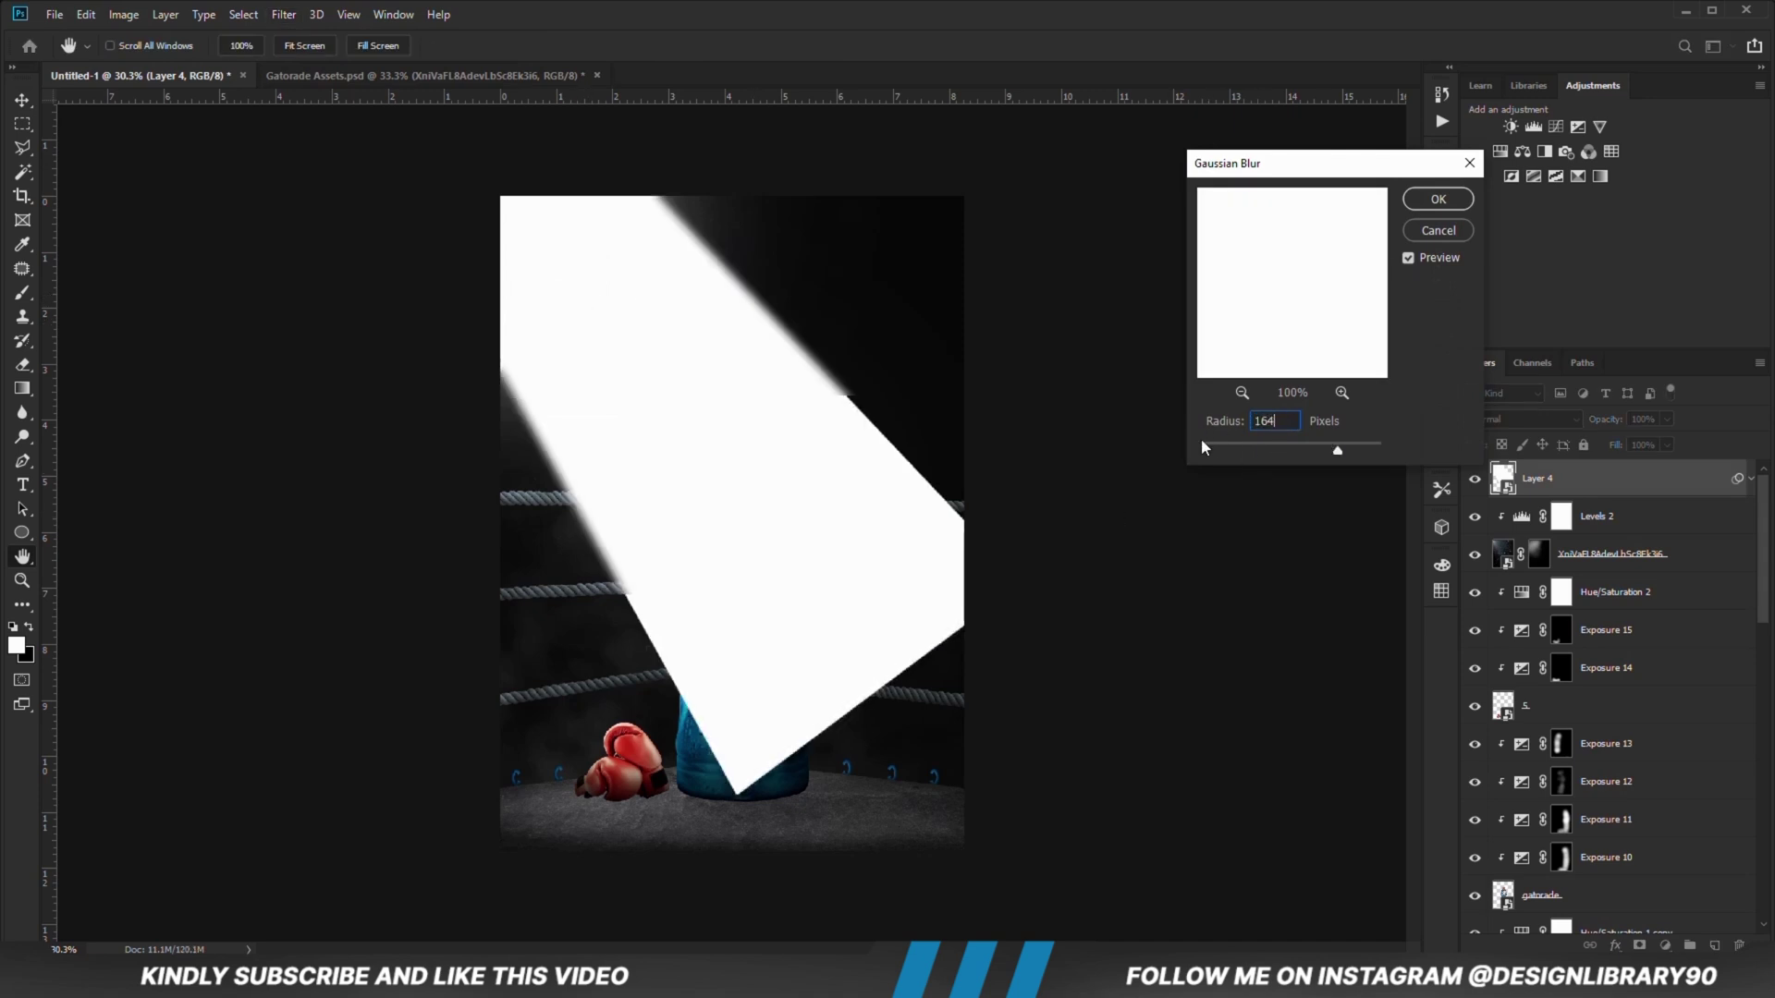
left_click(1438, 199)
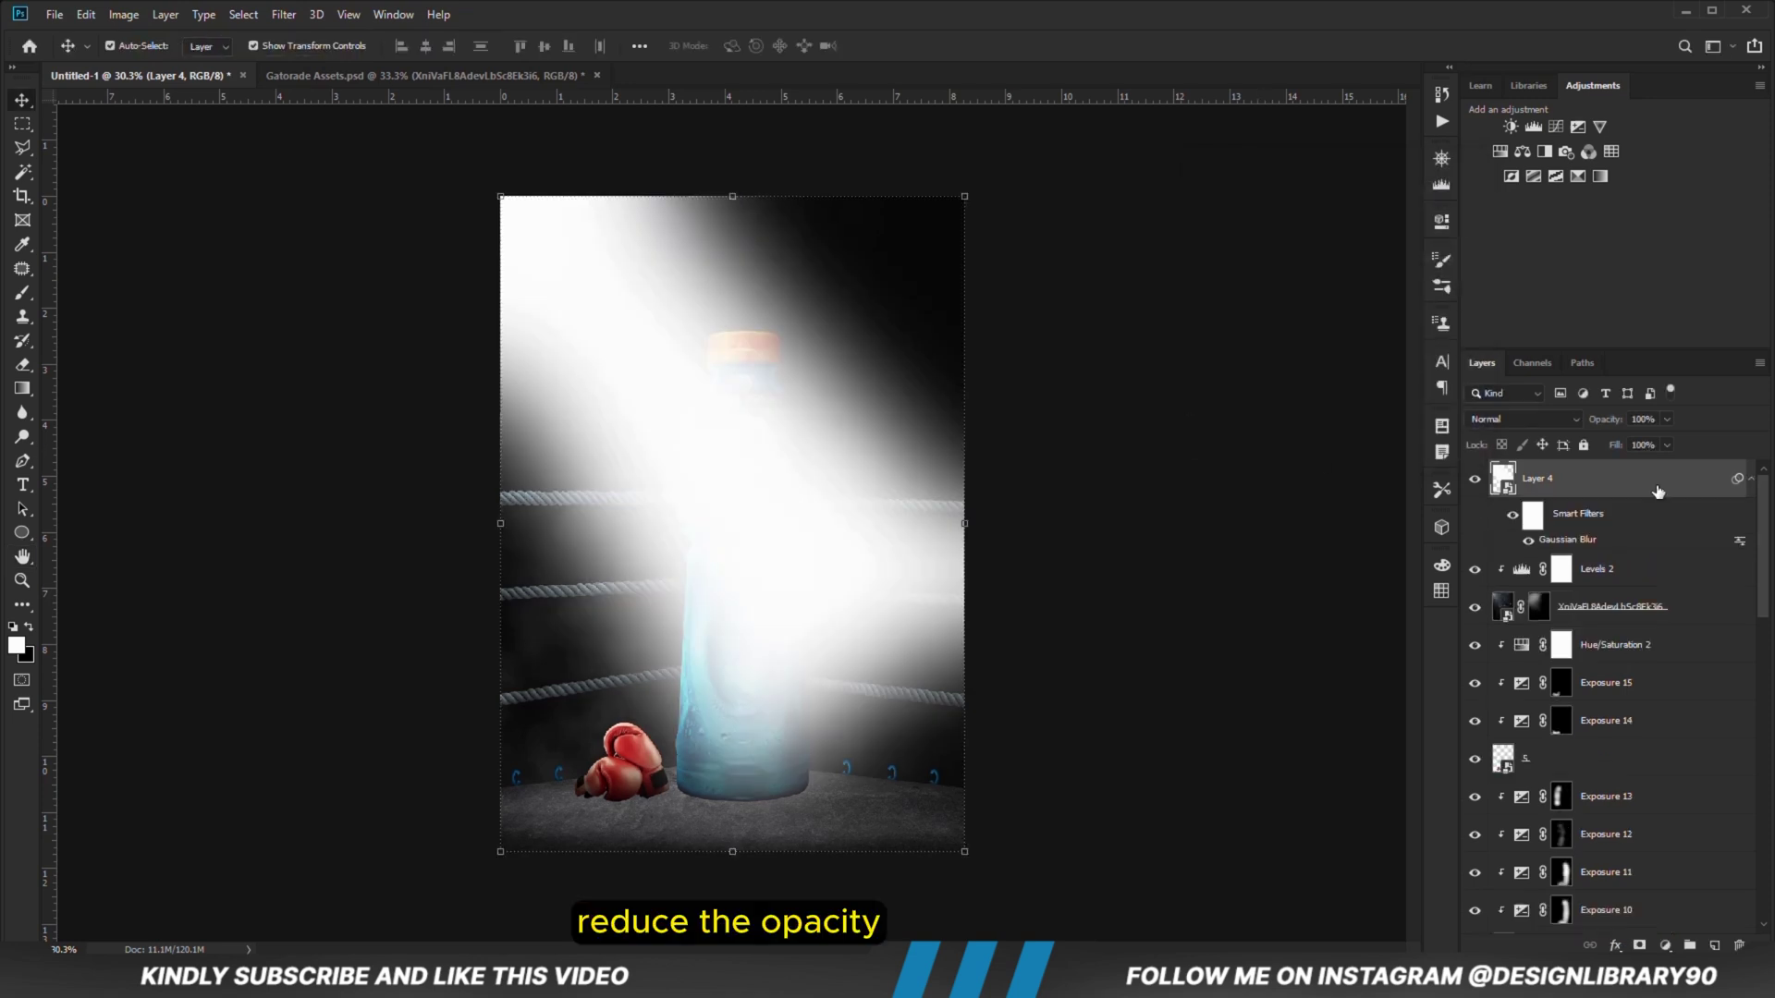
Step: Lower the beam layer's opacity to 34% and add a layer mask to it
left_click_drag(1667, 423, 1613, 444)
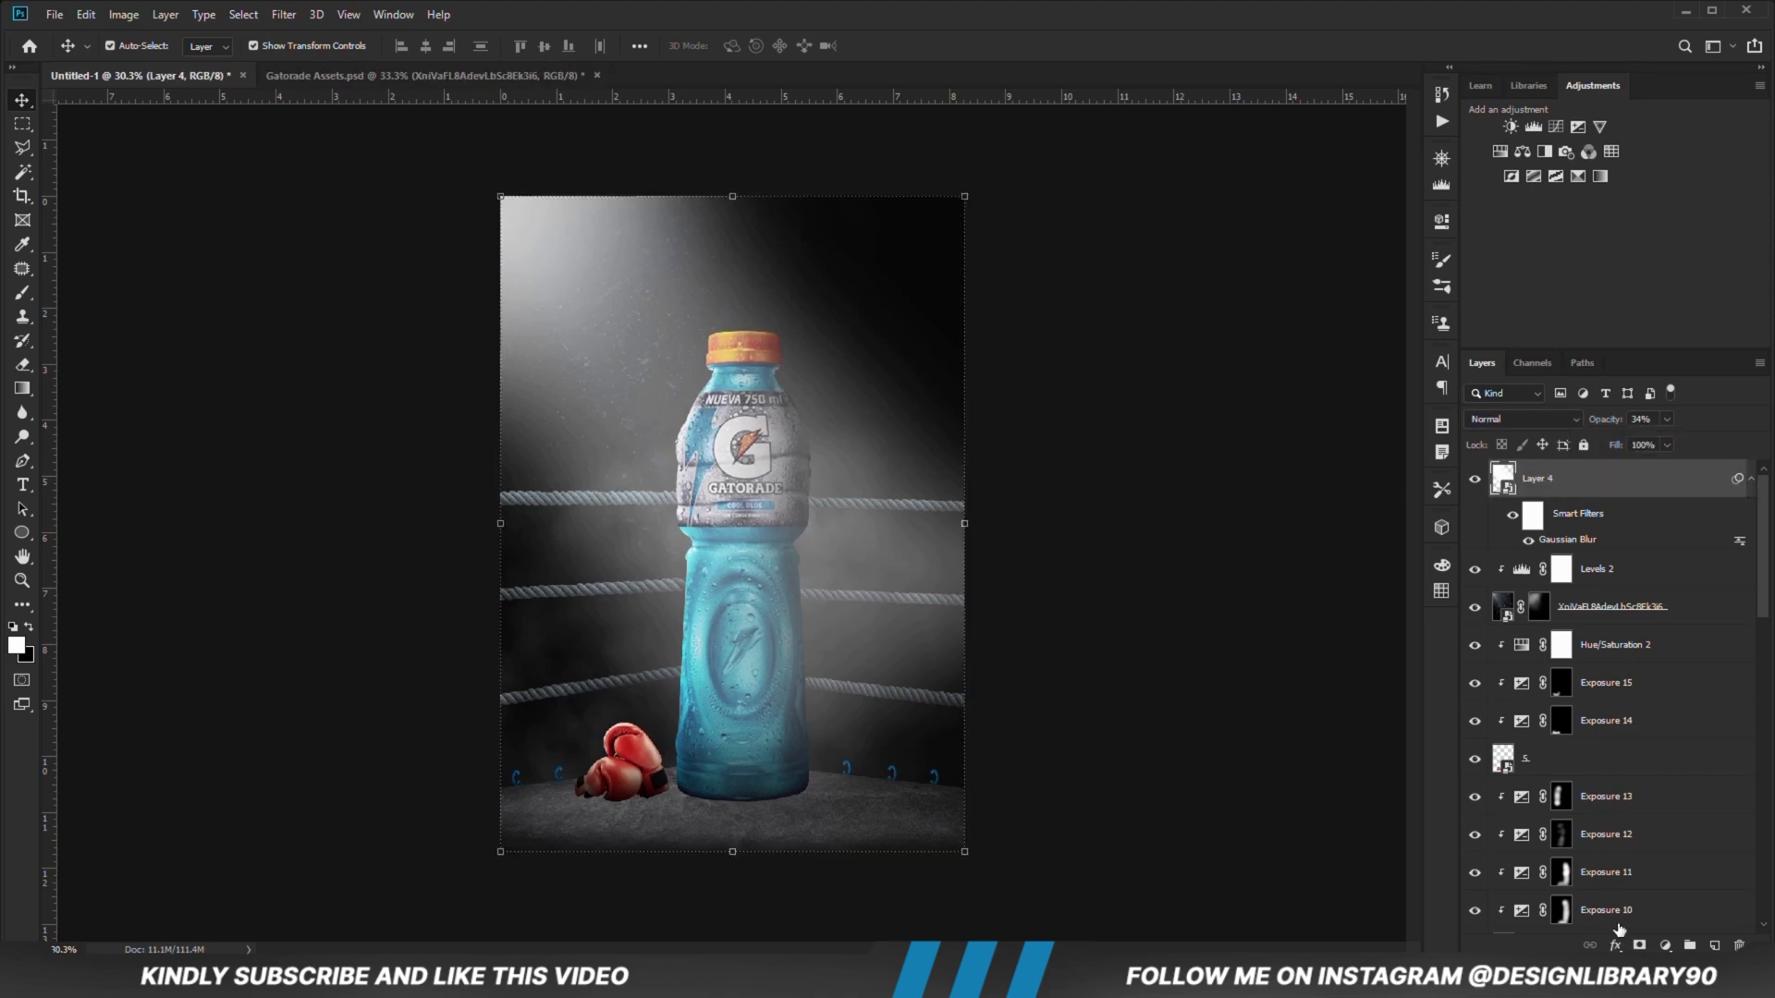
left_click(1638, 946)
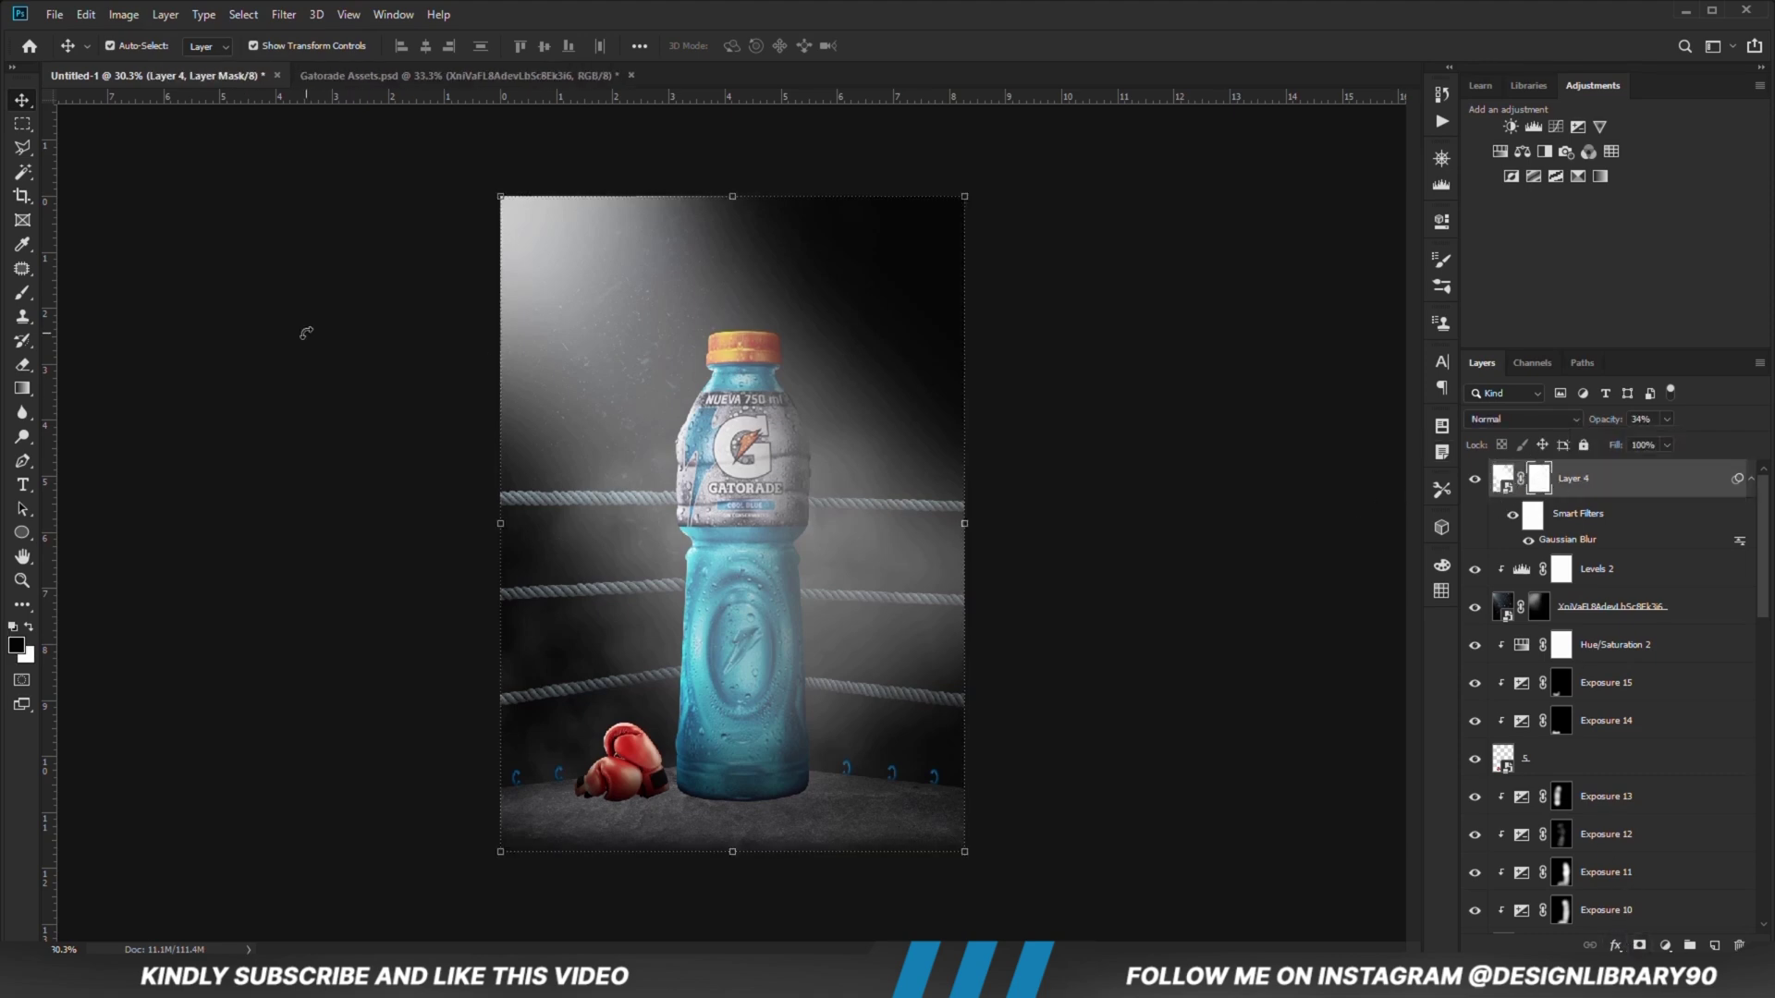
Step: Paint black on the beam's mask with a soft brush at 38% opacity, varying its size up to 1600 px, to fade the light around the bottle
left_click(24, 294)
left_click(428, 46)
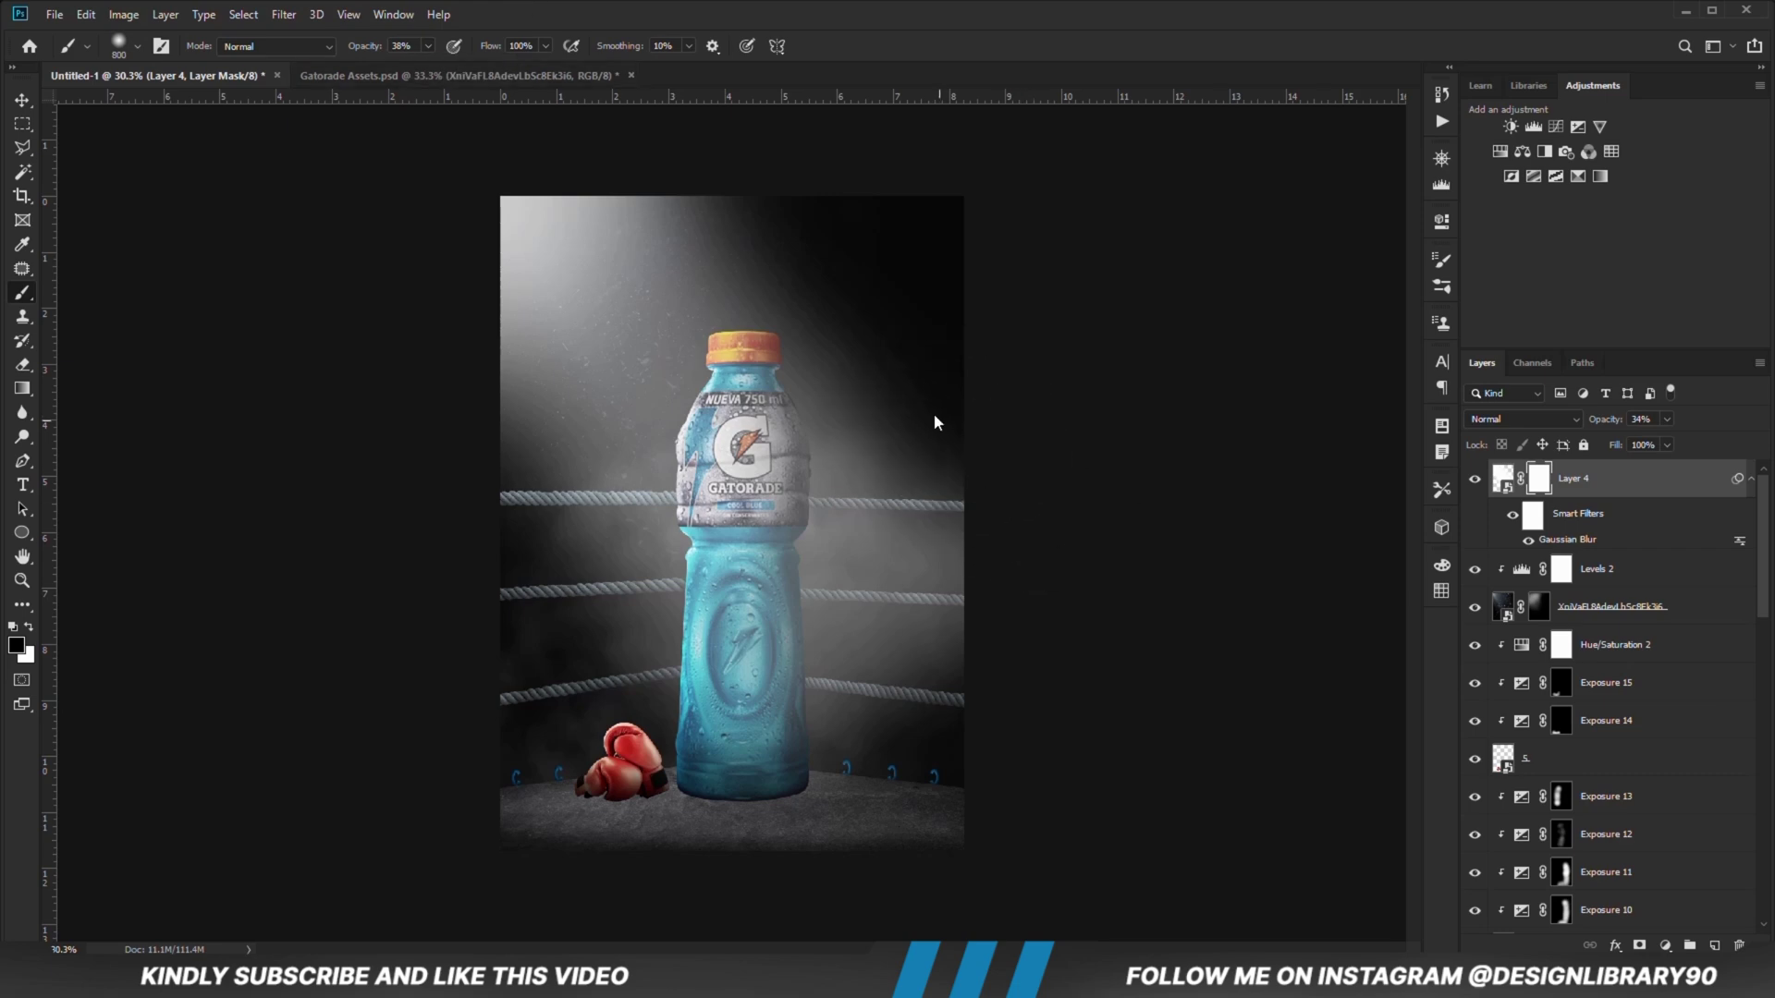
mouse_move(740, 231)
left_mouse_down()
mouse_move(1045, 558)
mouse_move(860, 733)
left_mouse_up()
key("bracketright")
key("bracketright")
key("bracketright")
key("bracketright")
key("bracketright")
key("bracketright")
key("bracketright")
key("bracketright")
left_click(820, 625)
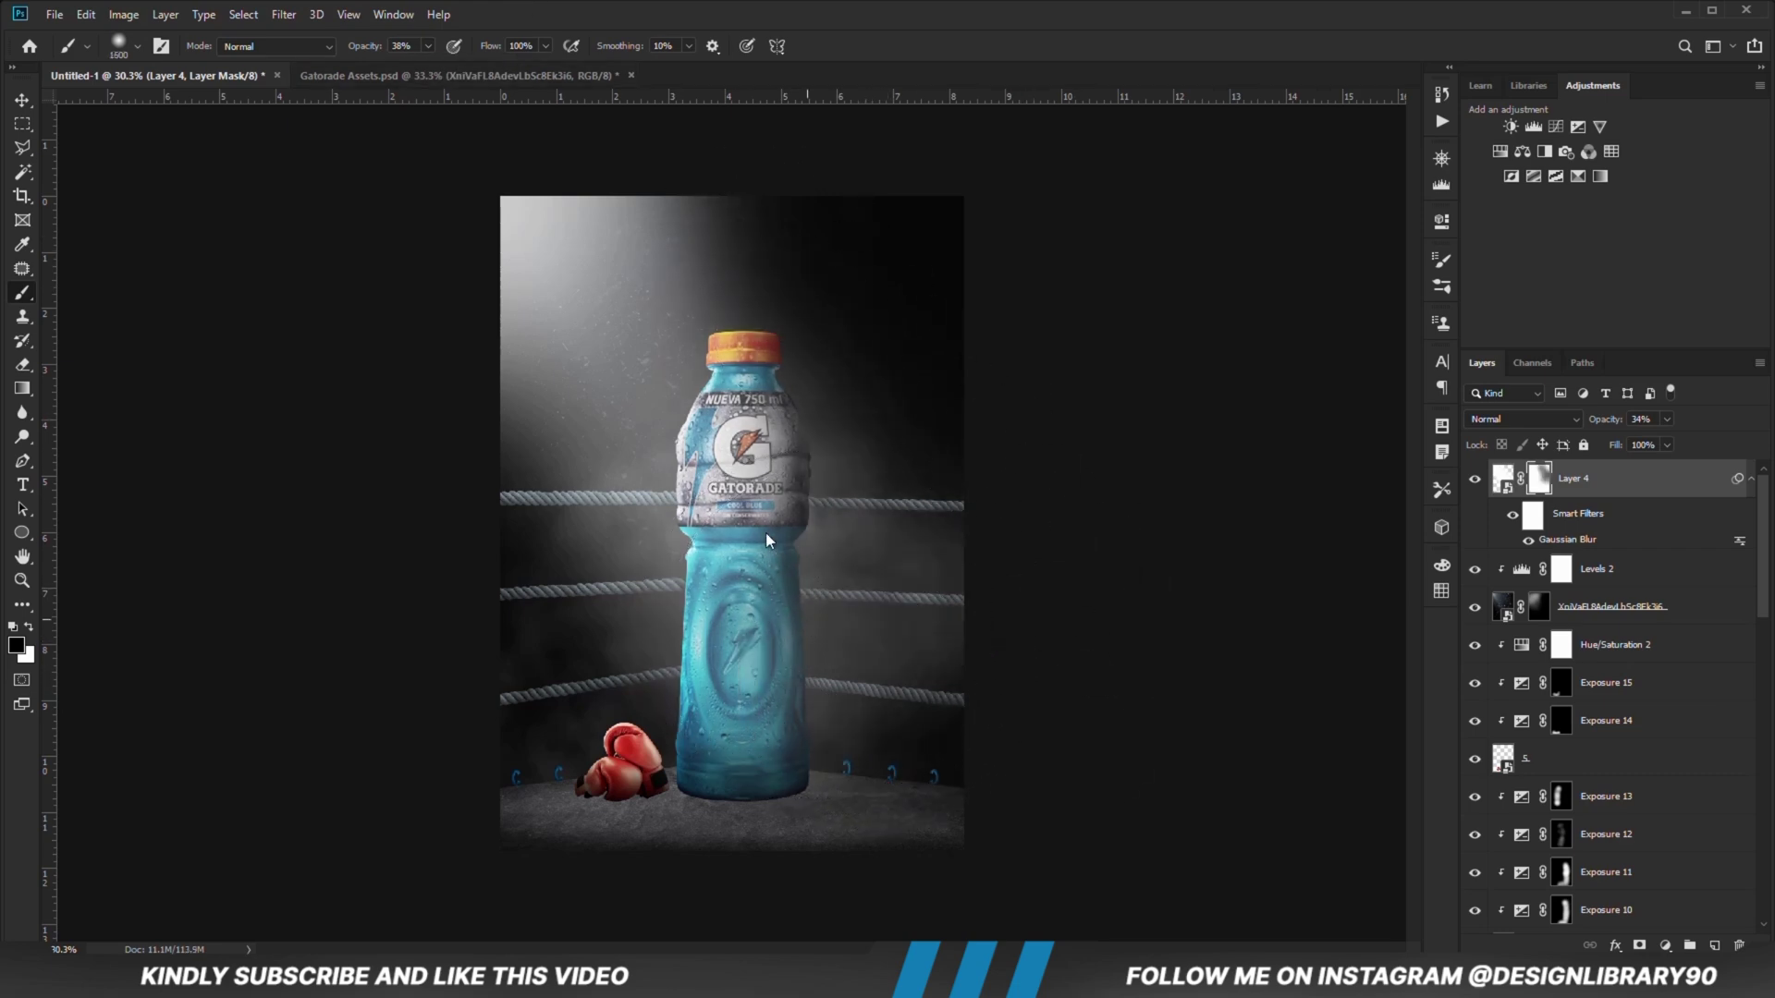
left_click(754, 542)
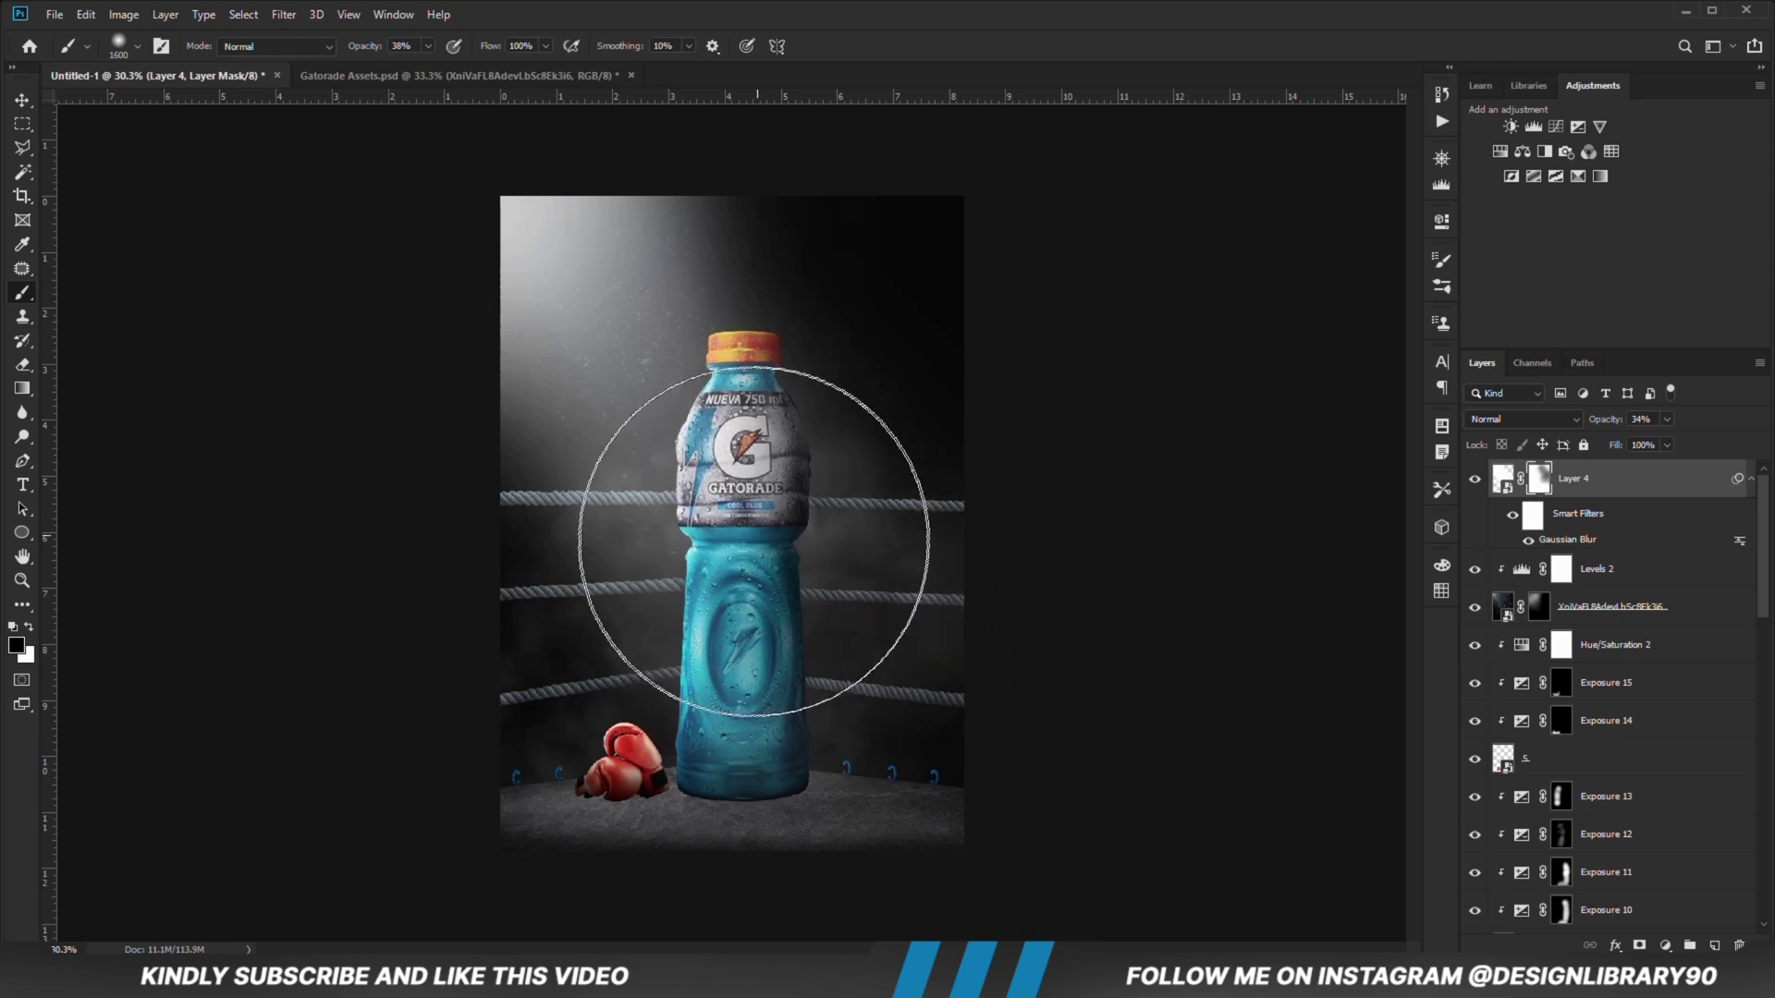
left_click(555, 274)
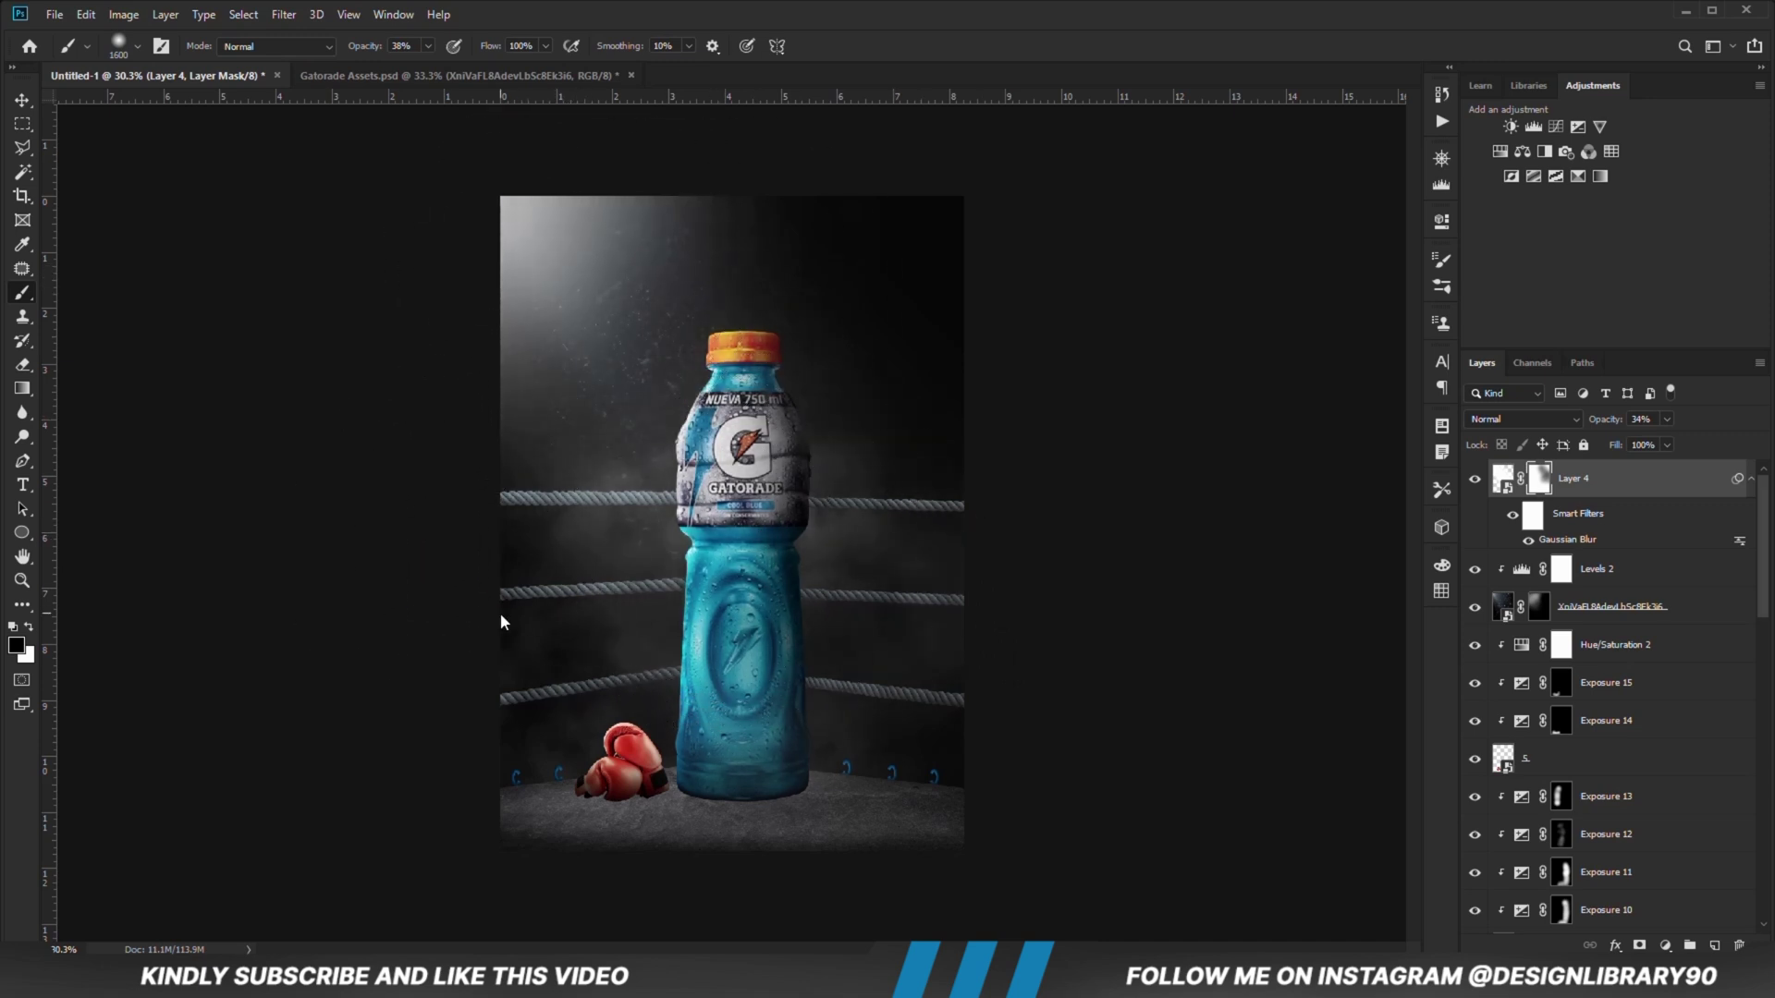
key("bracketleft")
key("bracketleft")
key("bracketleft")
key("bracketleft")
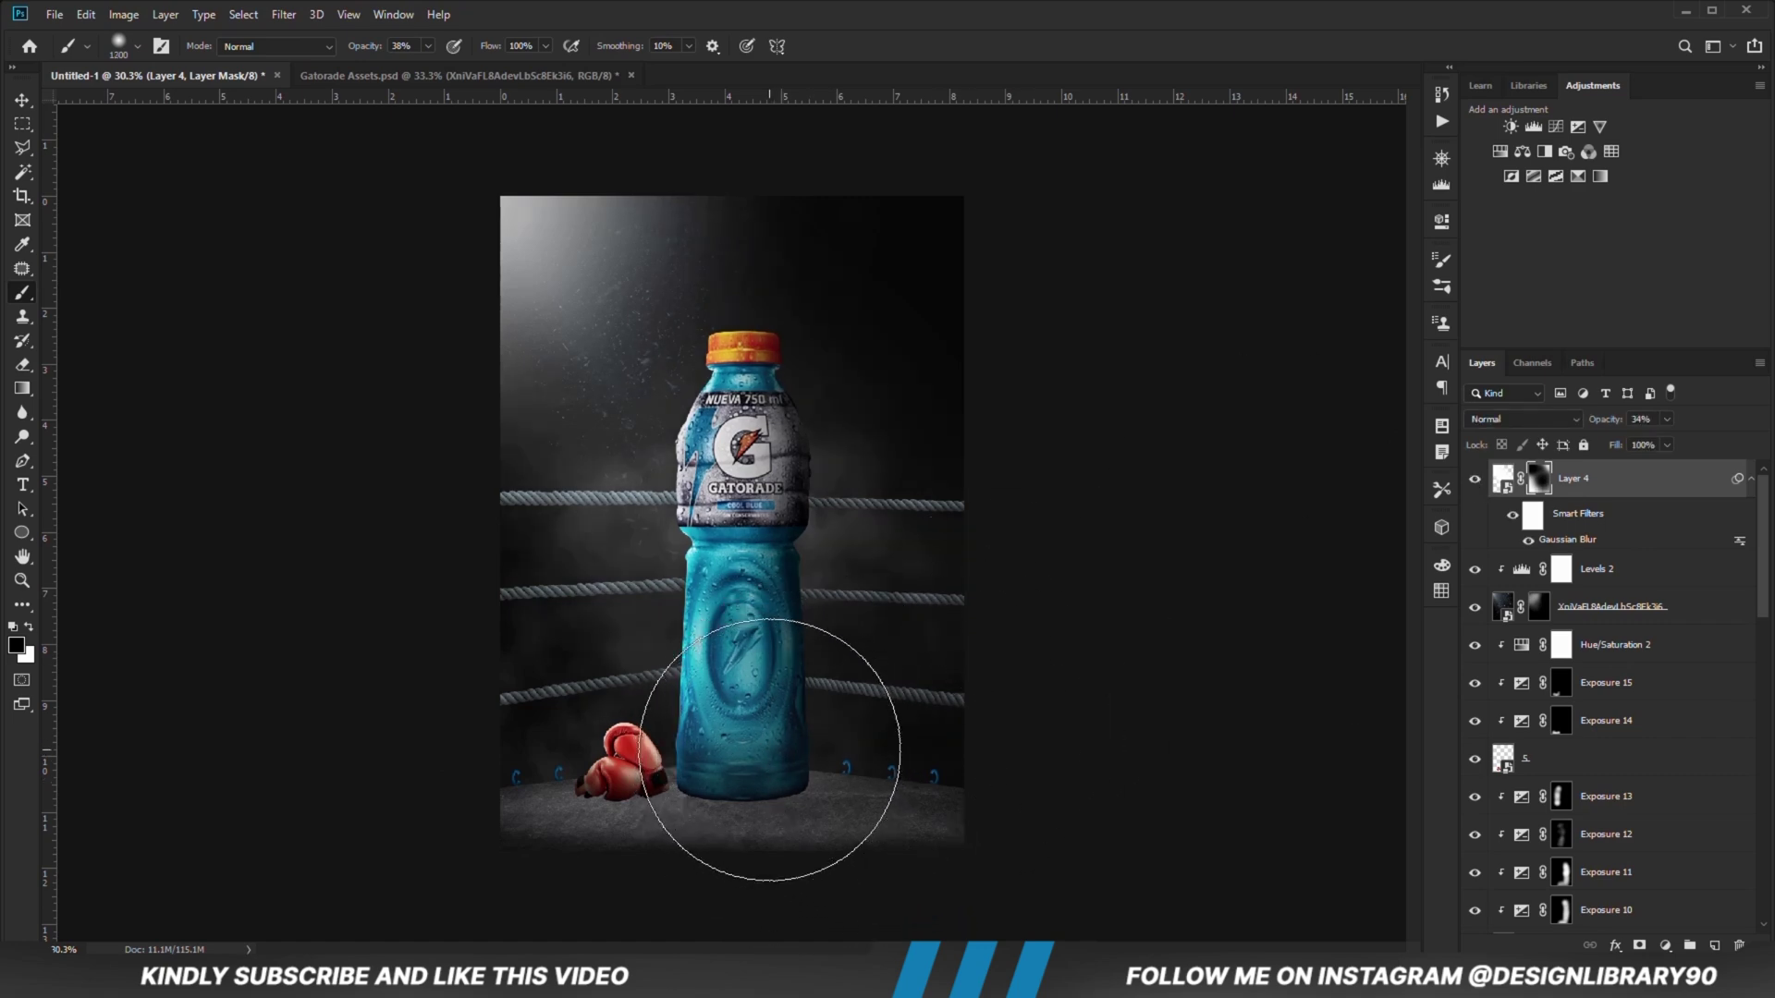
Step: Move the light-beam layer down the layer stack, below the bottle layer
key("v")
scroll(1609, 647, "down", 5)
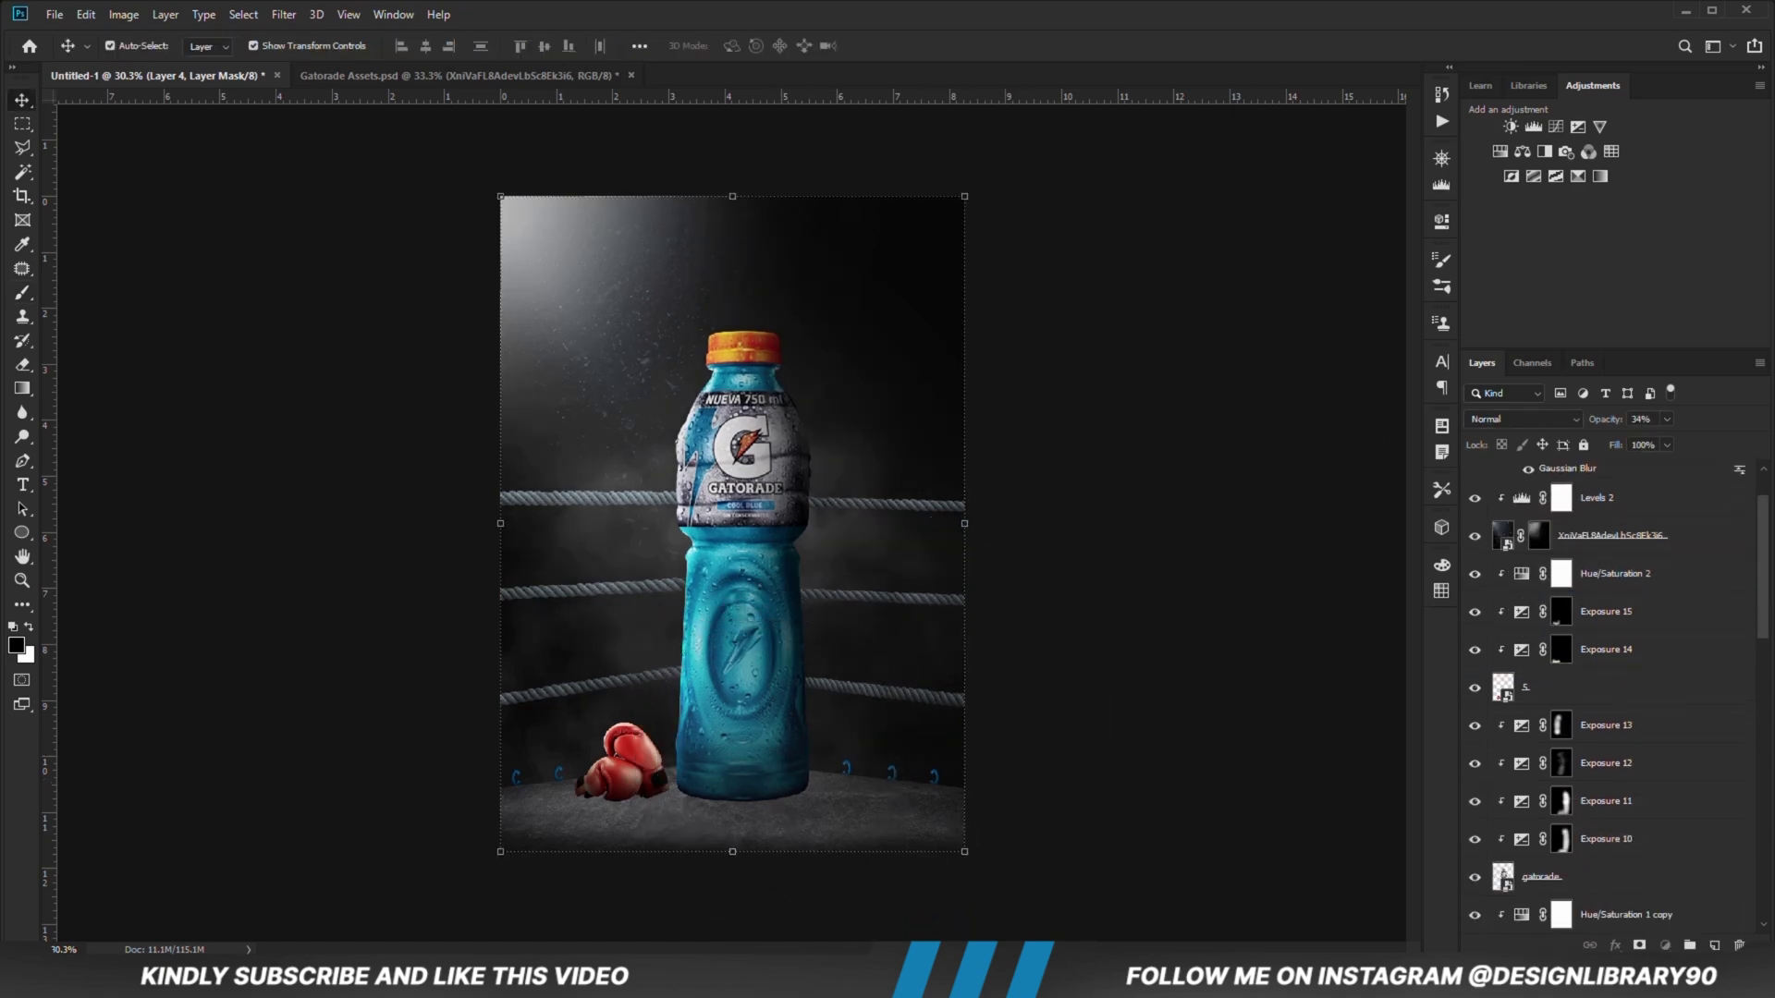
left_click_drag(1597, 929, 1596, 677)
left_click(1474, 596)
left_click(1225, 639)
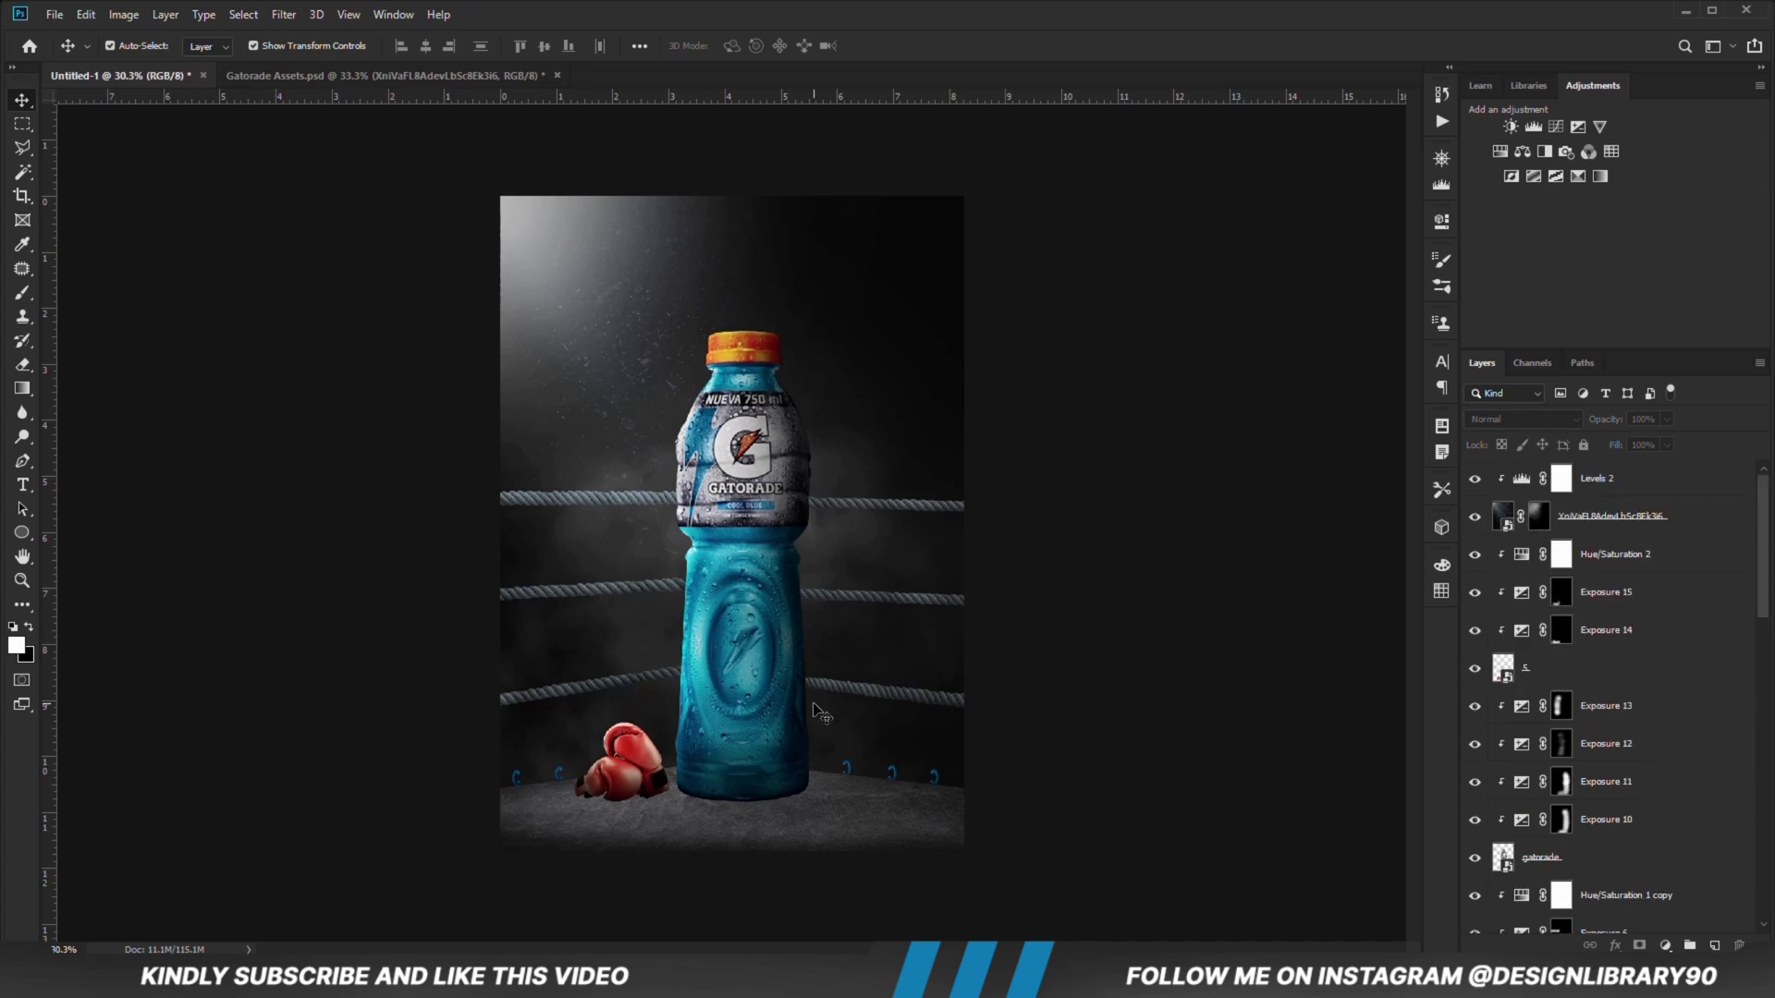
Step: Create a new empty layer above Exposure 13, directly below the boxing gloves layer
left_click(682, 791)
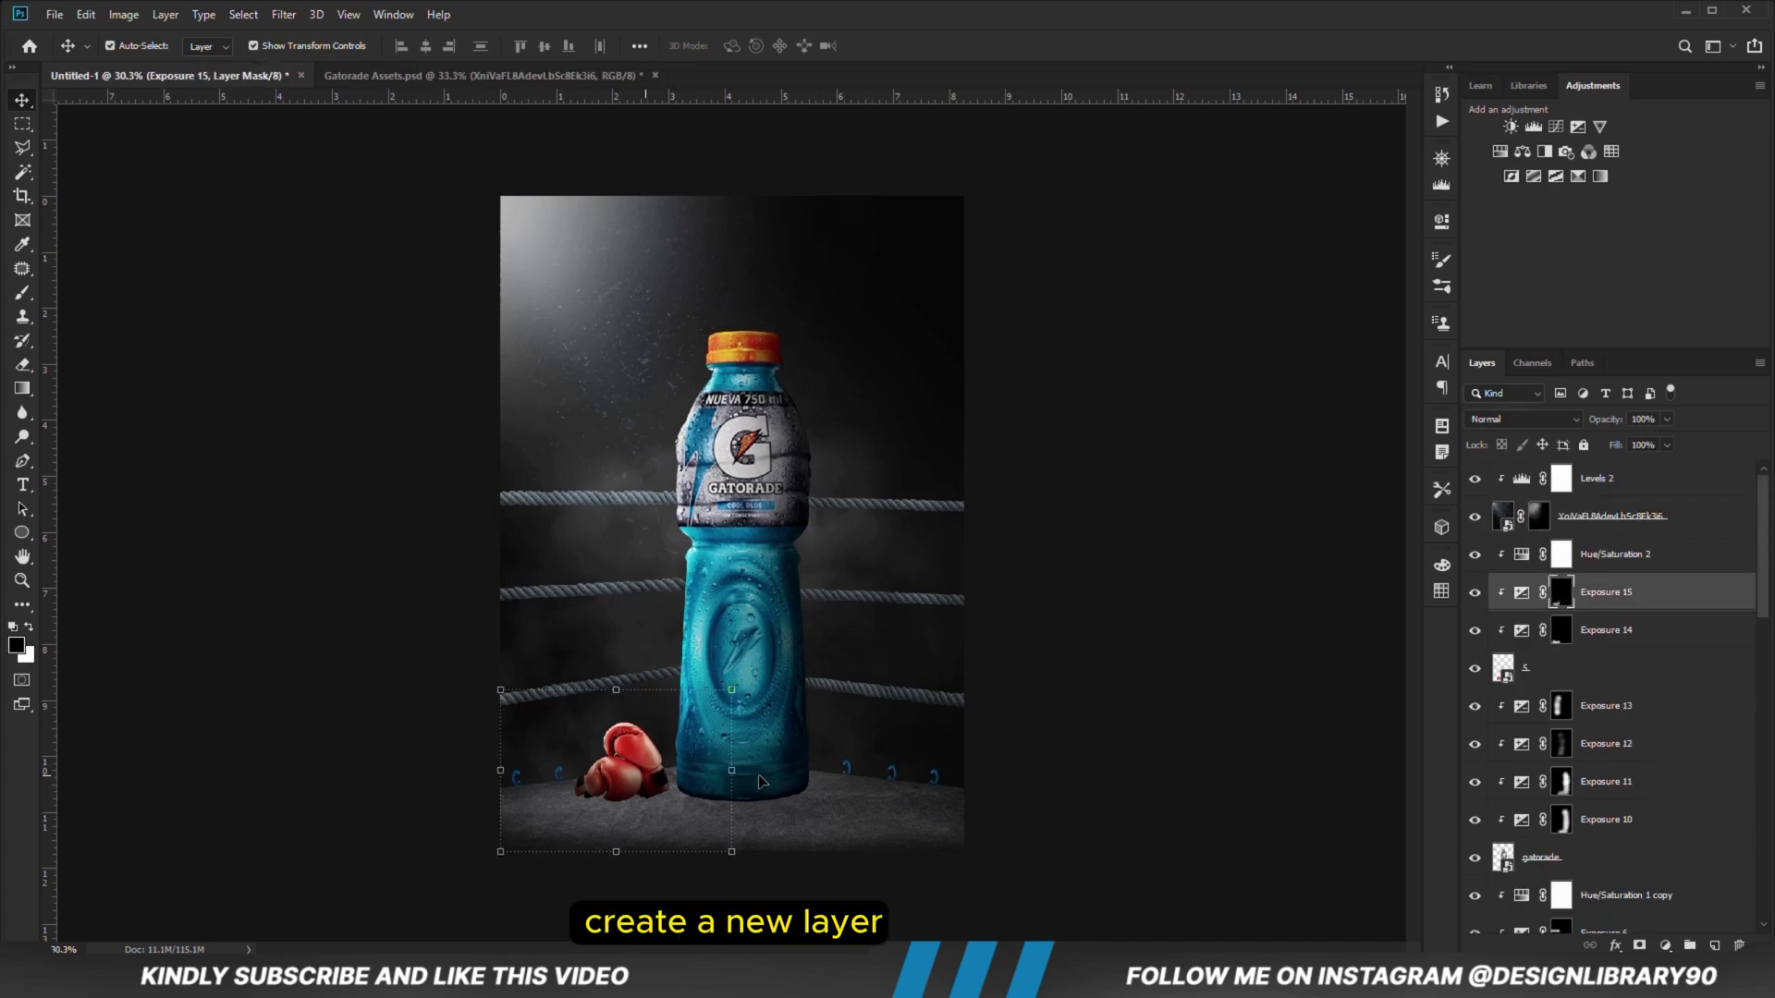
left_click(1609, 681)
left_click(1635, 712)
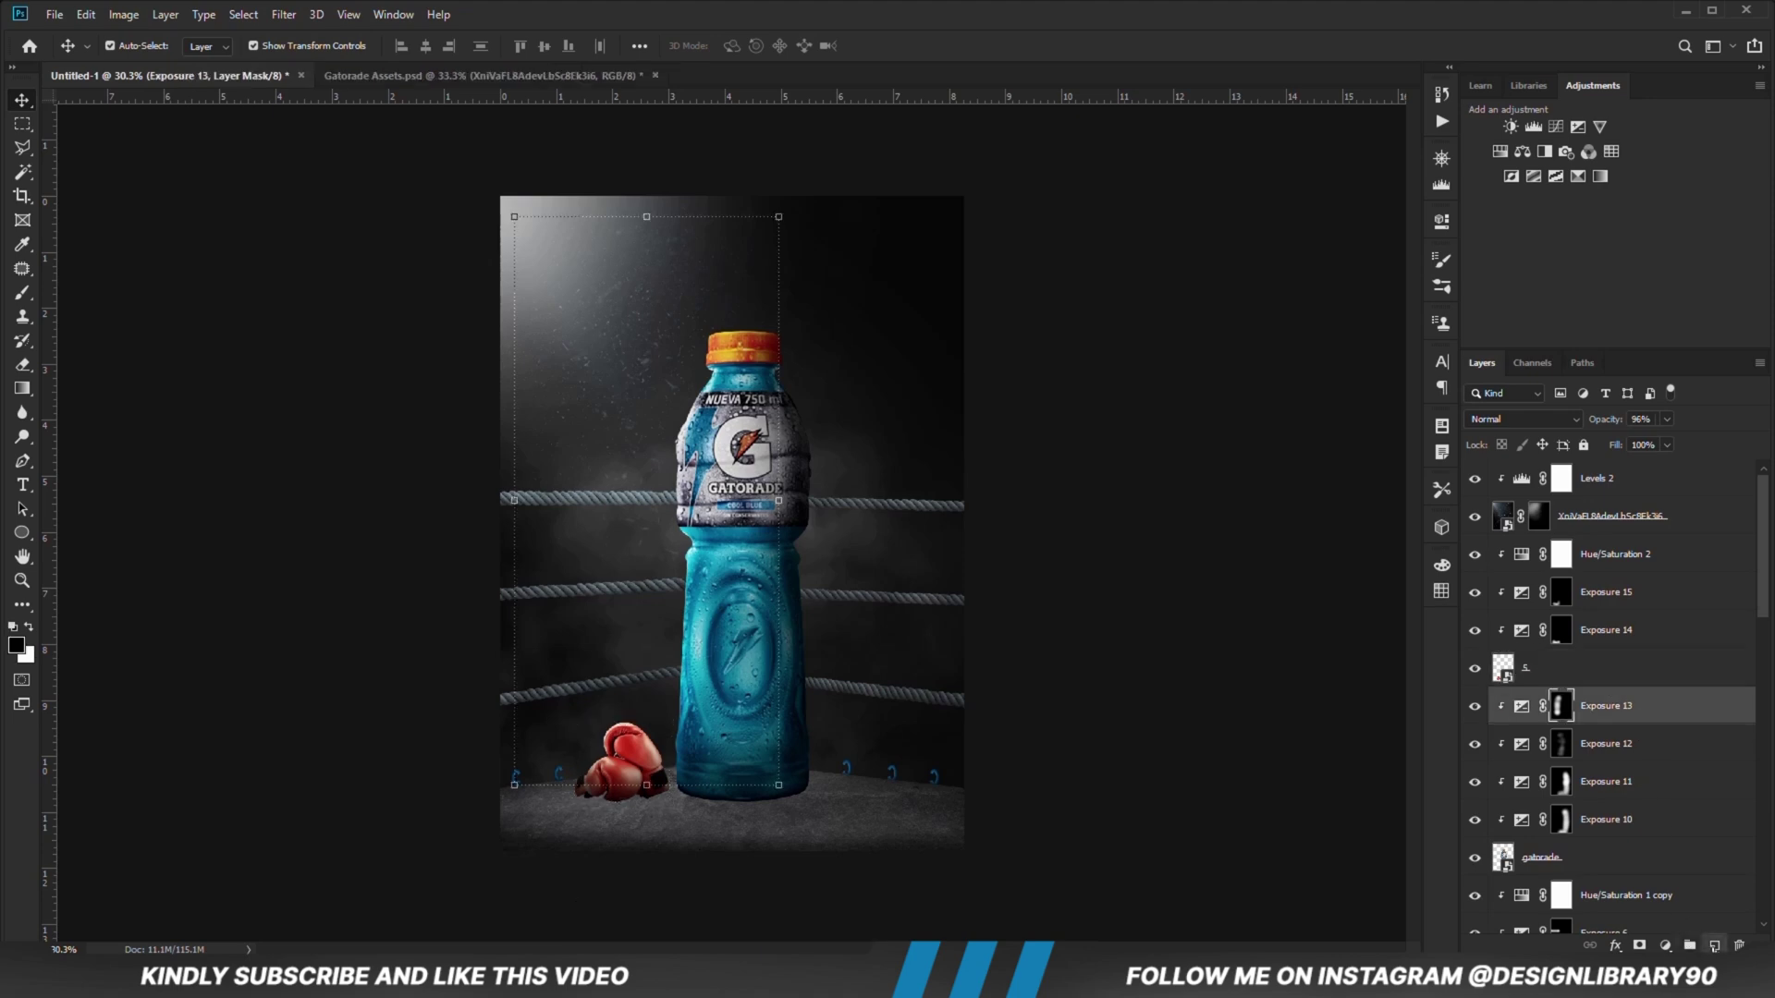
key("ctrl+shift+alt+n")
Step: Set up a soft black brush with a flattened, slightly tilted elliptical tip at 100% opacity for the gloves' shadow
left_click(22, 294)
right_click(599, 647)
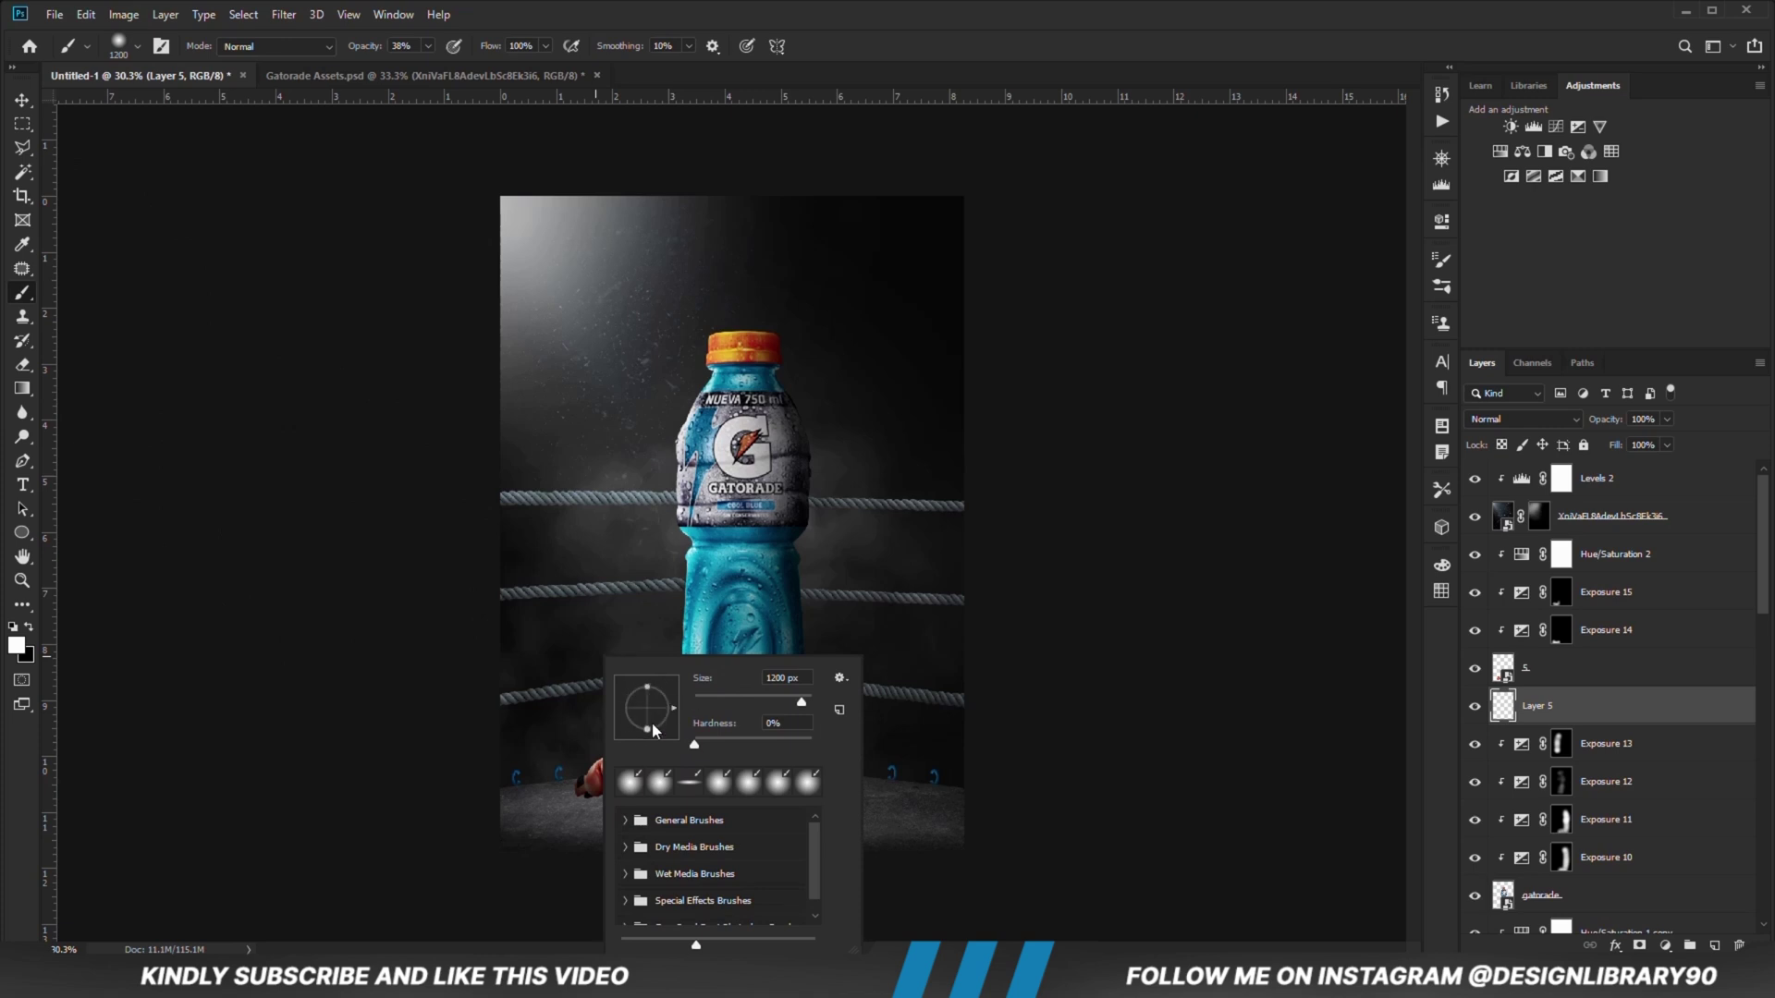
left_click_drag(645, 730, 668, 719)
left_click(615, 9)
right_click(650, 779)
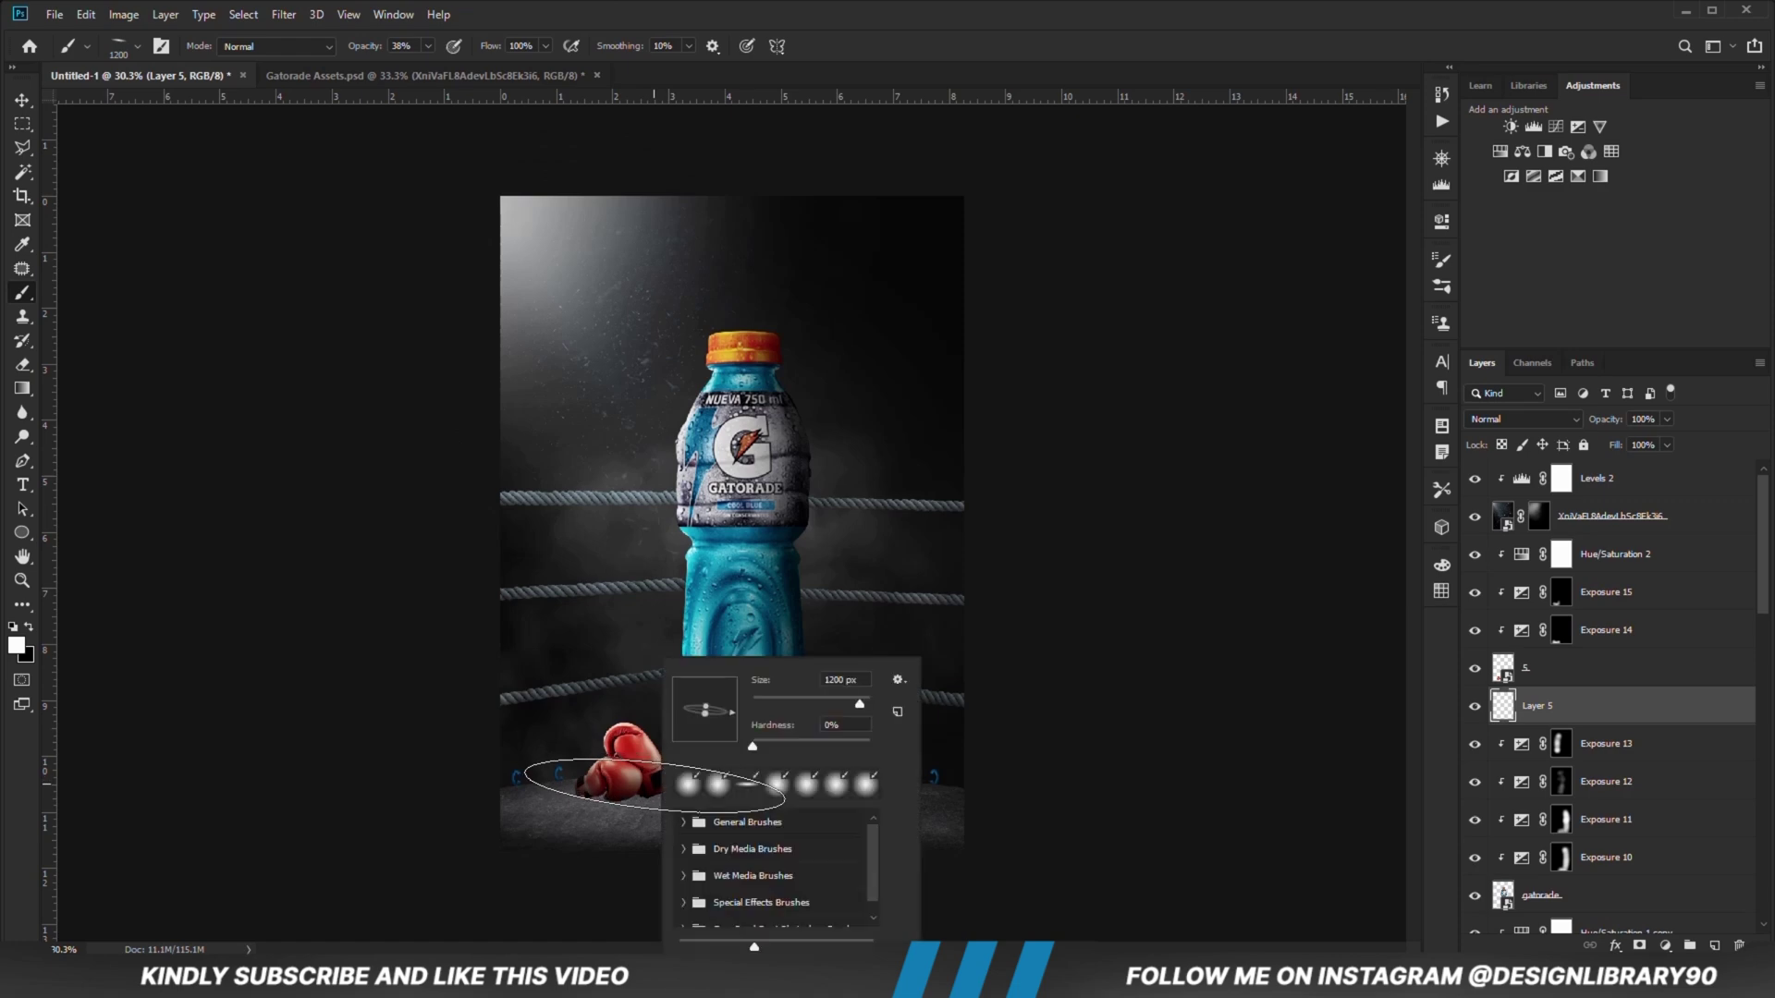
left_click(587, 7)
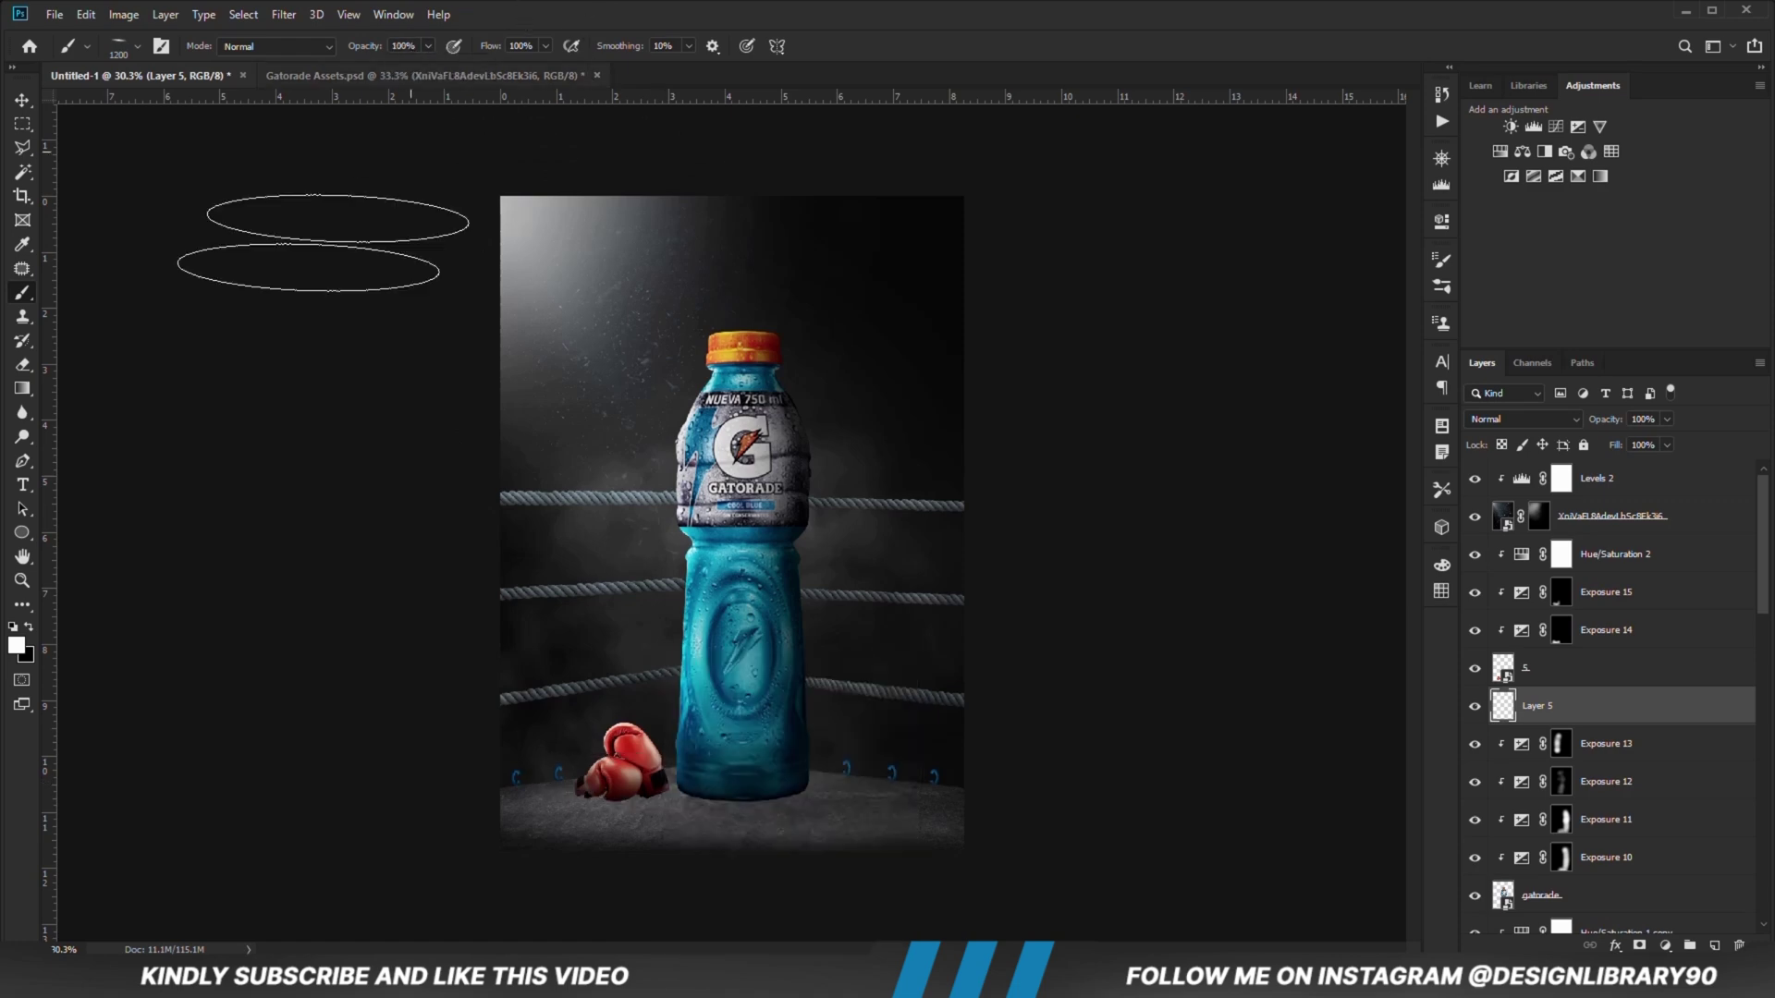
left_click(14, 632)
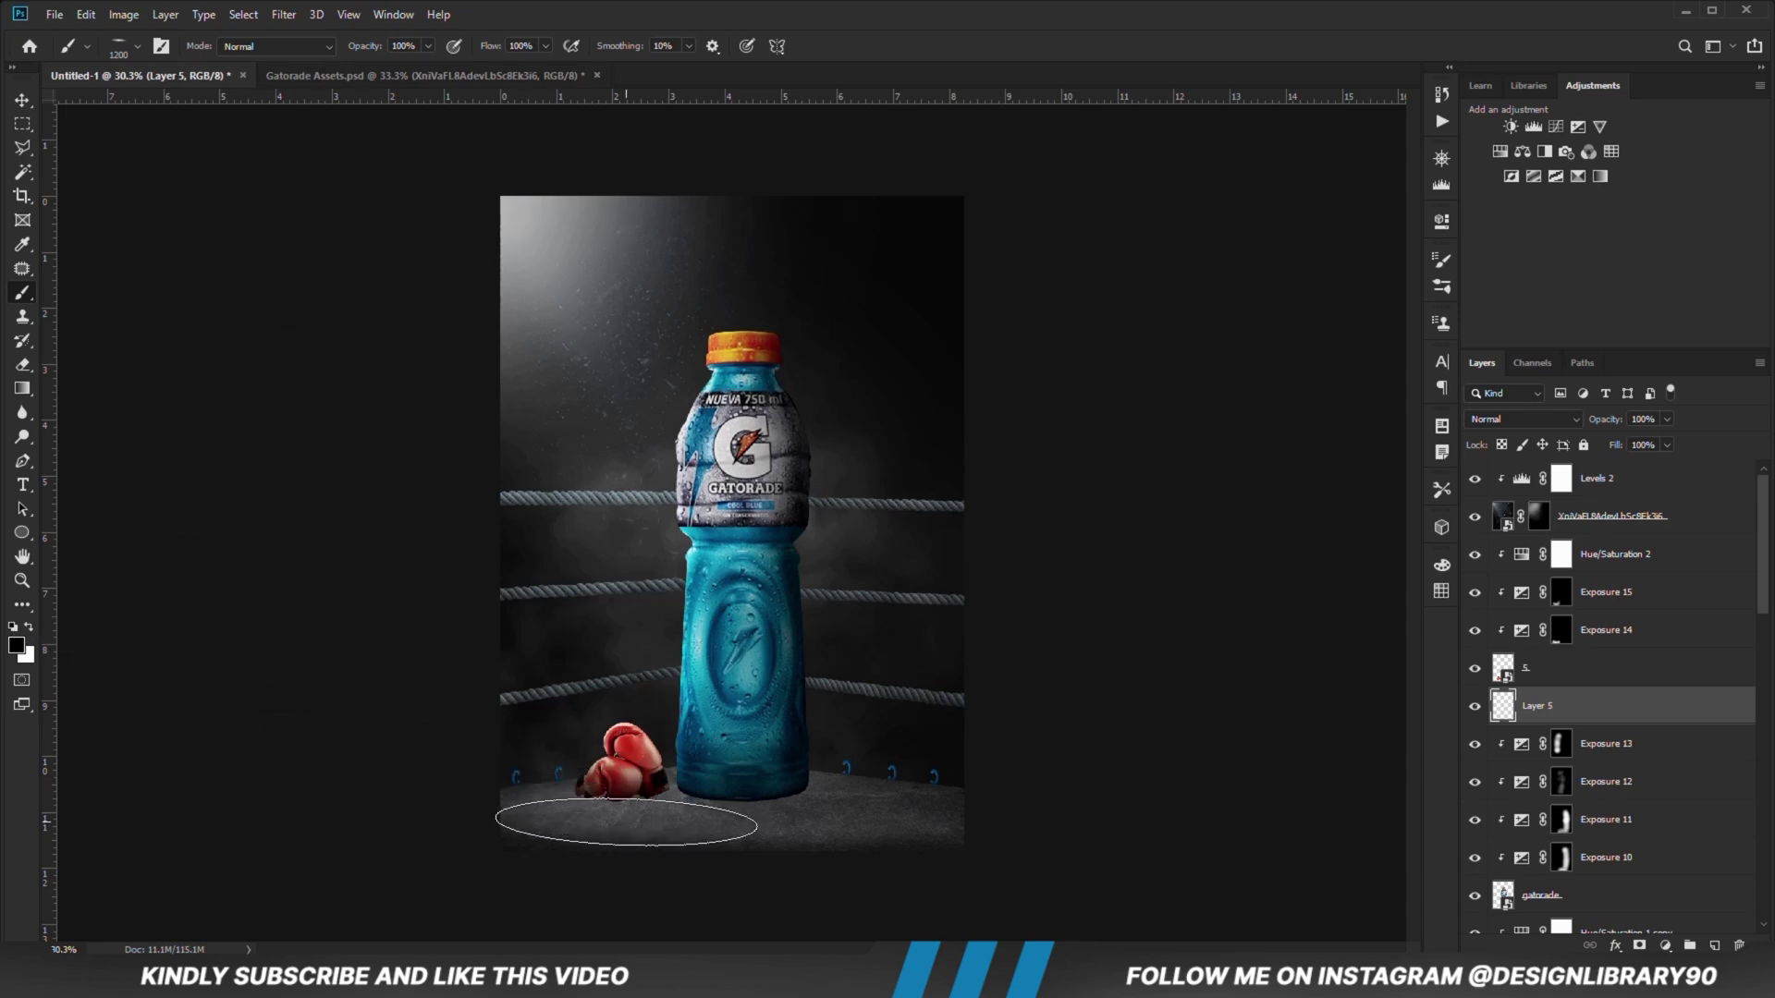
Step: Reduce the flat brush to 400 px and try painting a black shadow beneath the boxing gloves
key("bracketleft")
key("bracketleft")
key("bracketleft")
key("bracketleft")
key("bracketleft")
key("bracketleft")
key("bracketleft")
key("bracketleft")
key("bracketleft")
left_click_drag(607, 800, 617, 805)
left_click(635, 802)
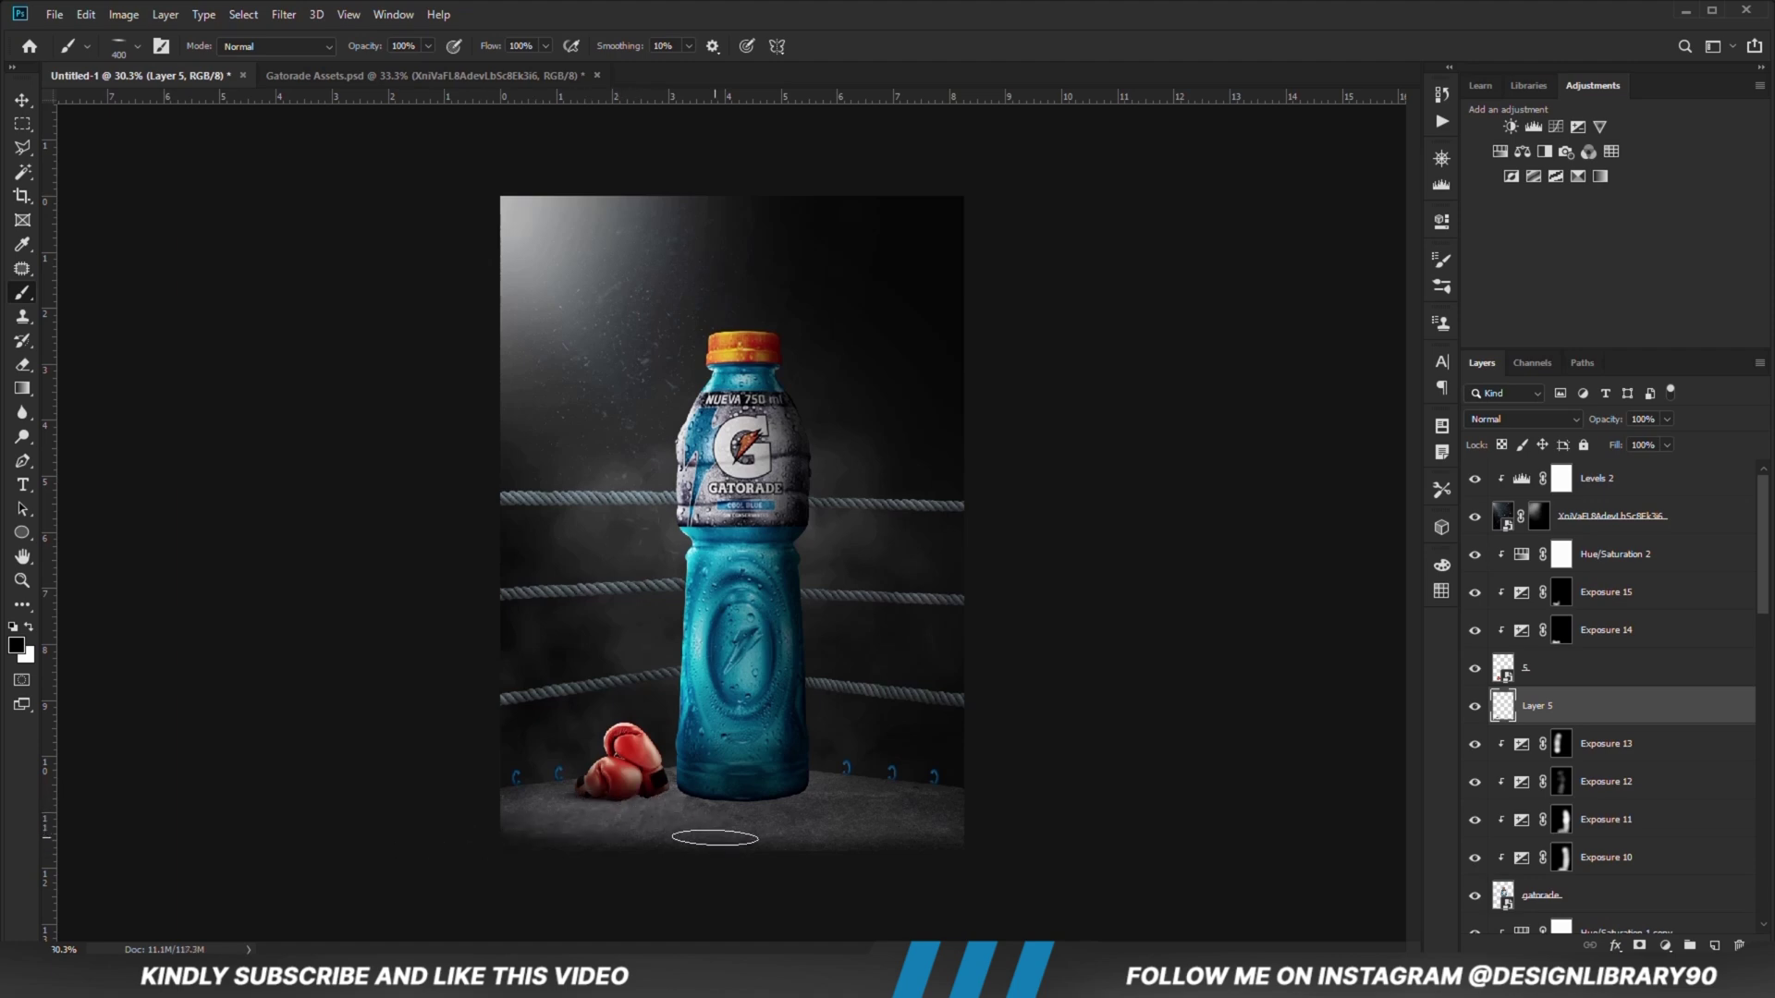
Step: Adjust the brush tip's roundness and paint a black contact shadow under the boxing gloves on Layer 5
right_click(610, 799)
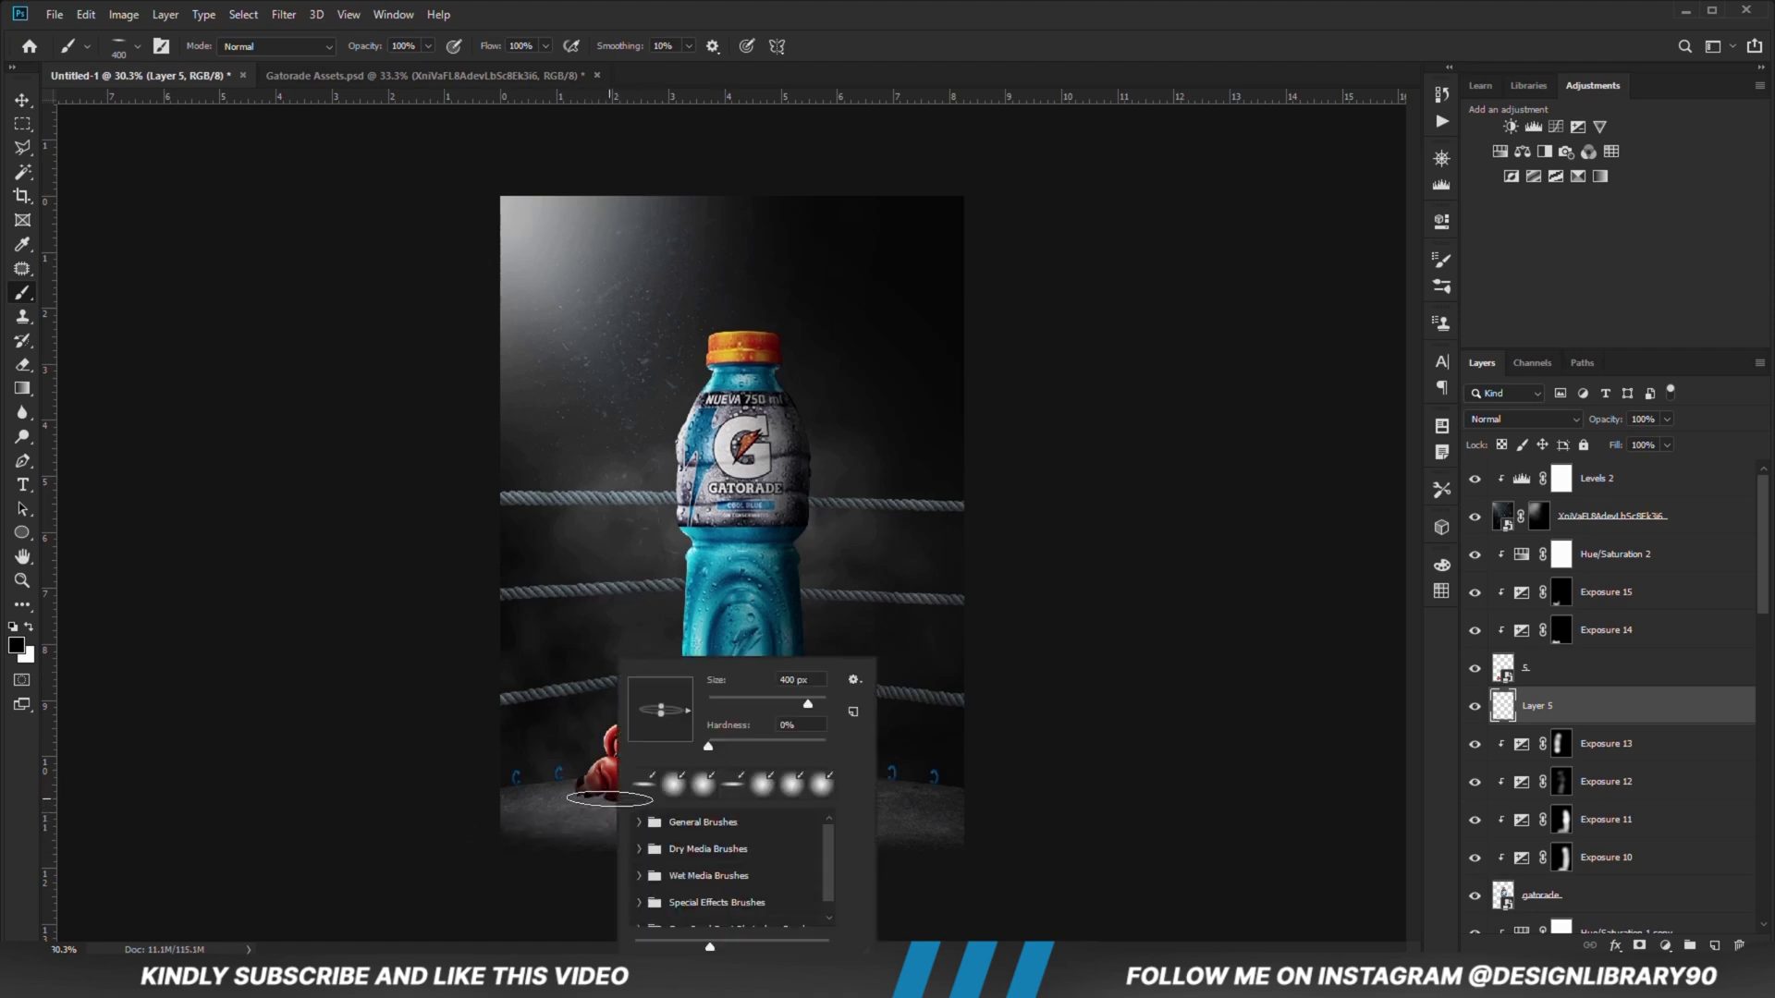
left_click(1129, 16)
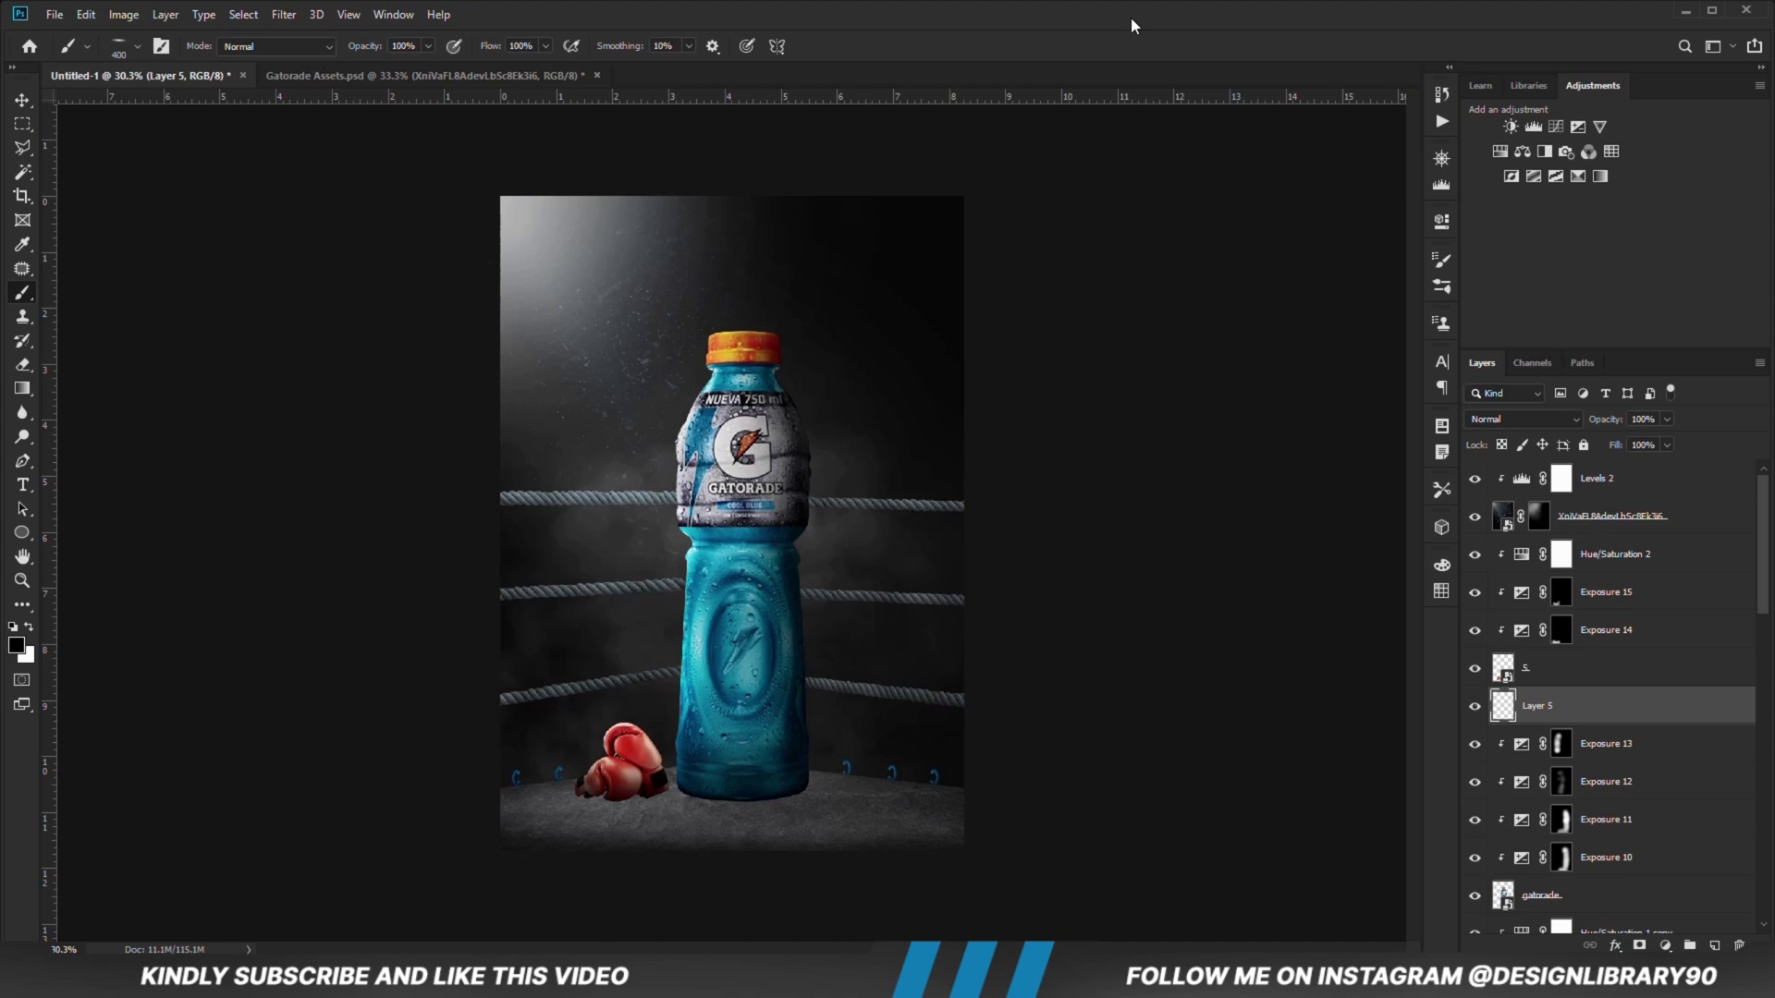
left_click(1440, 272)
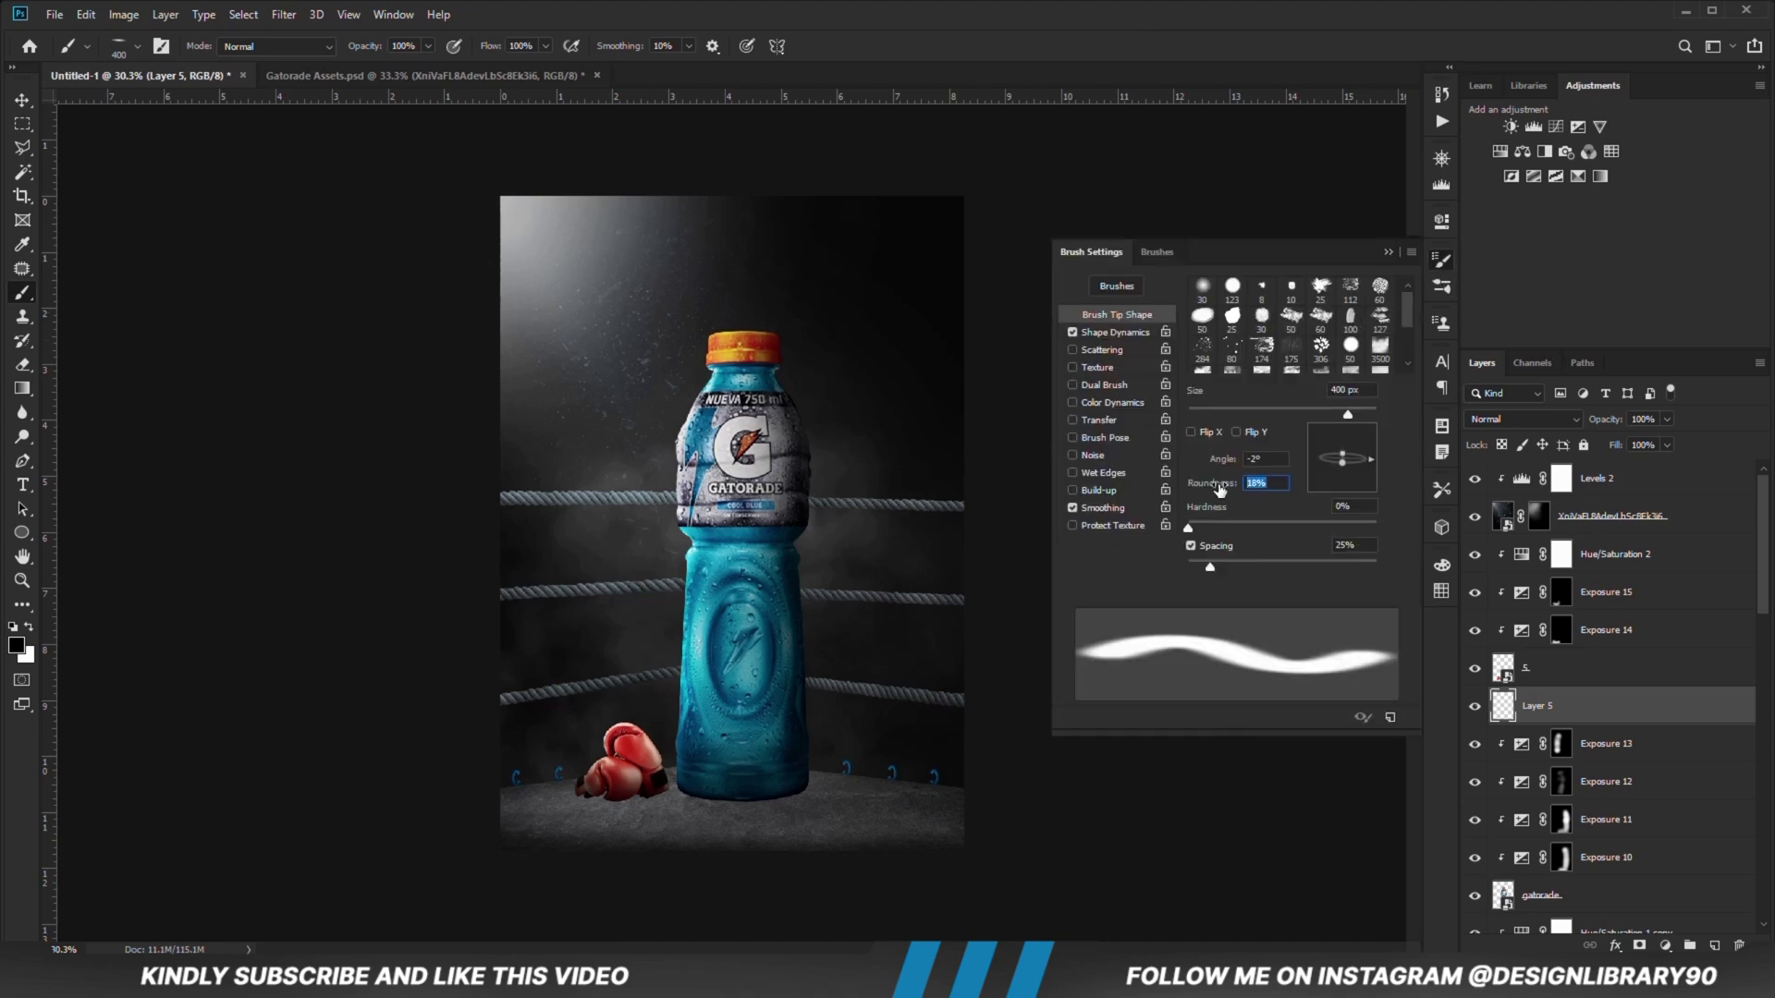
type("12")
left_click(1387, 251)
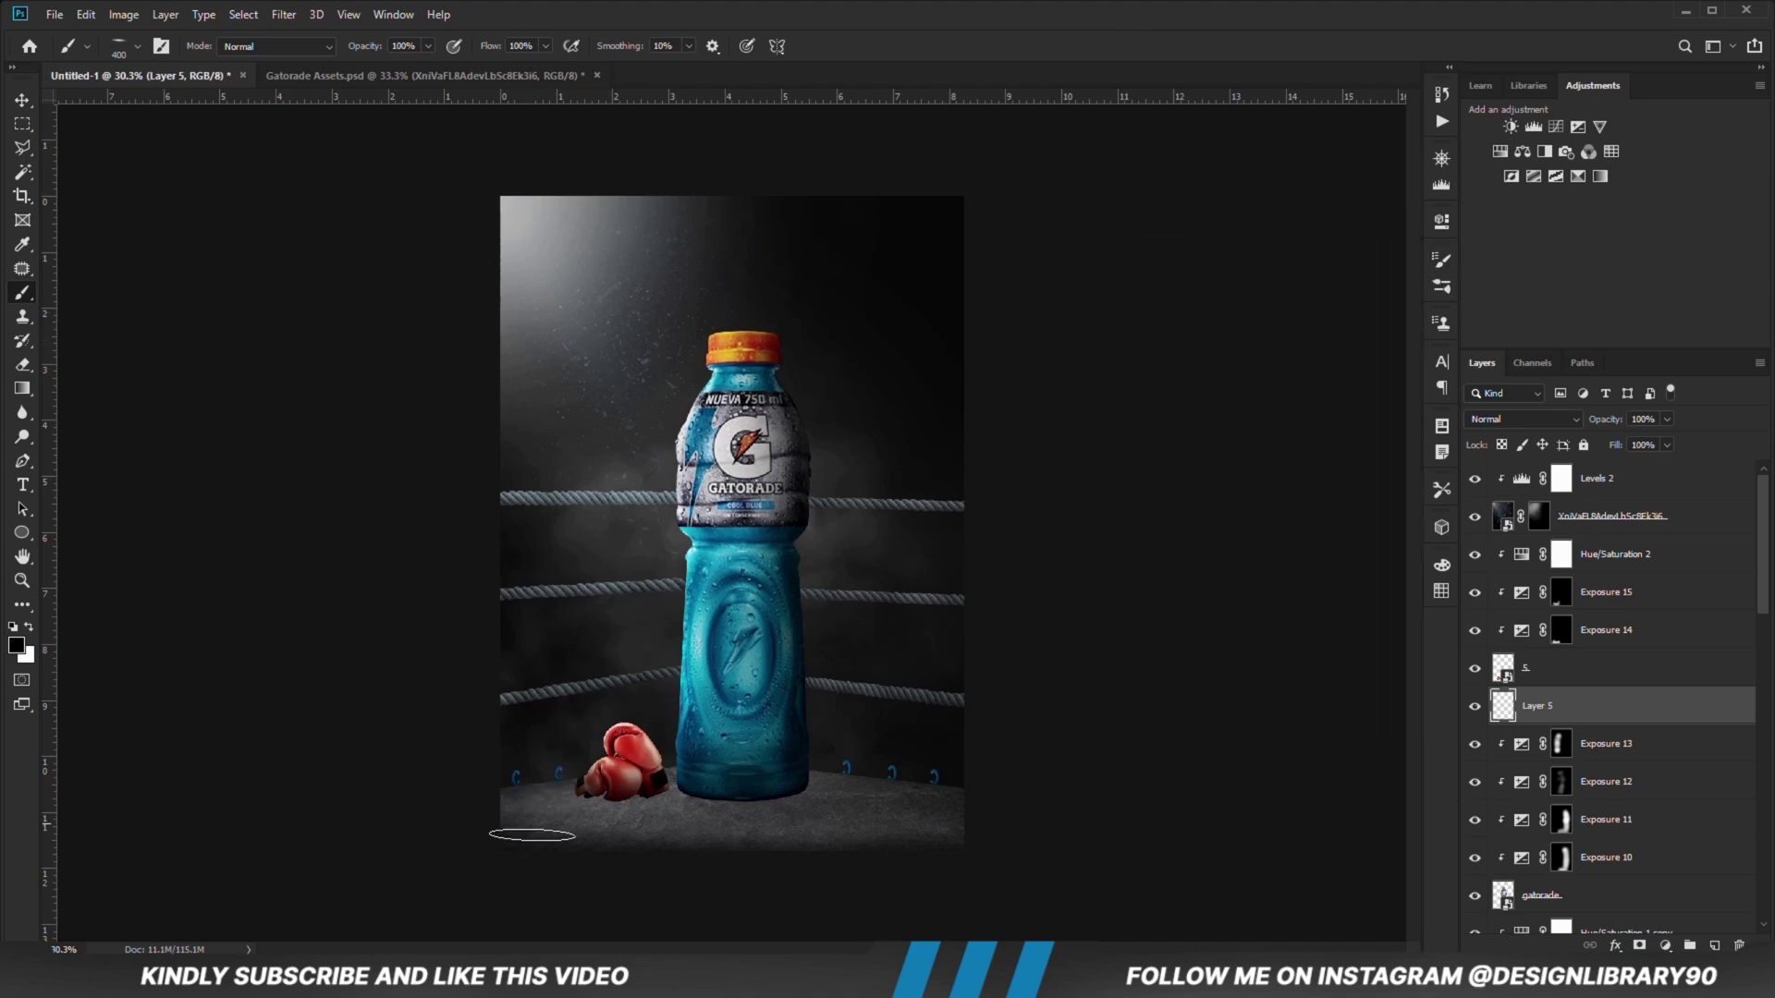
left_click(611, 799)
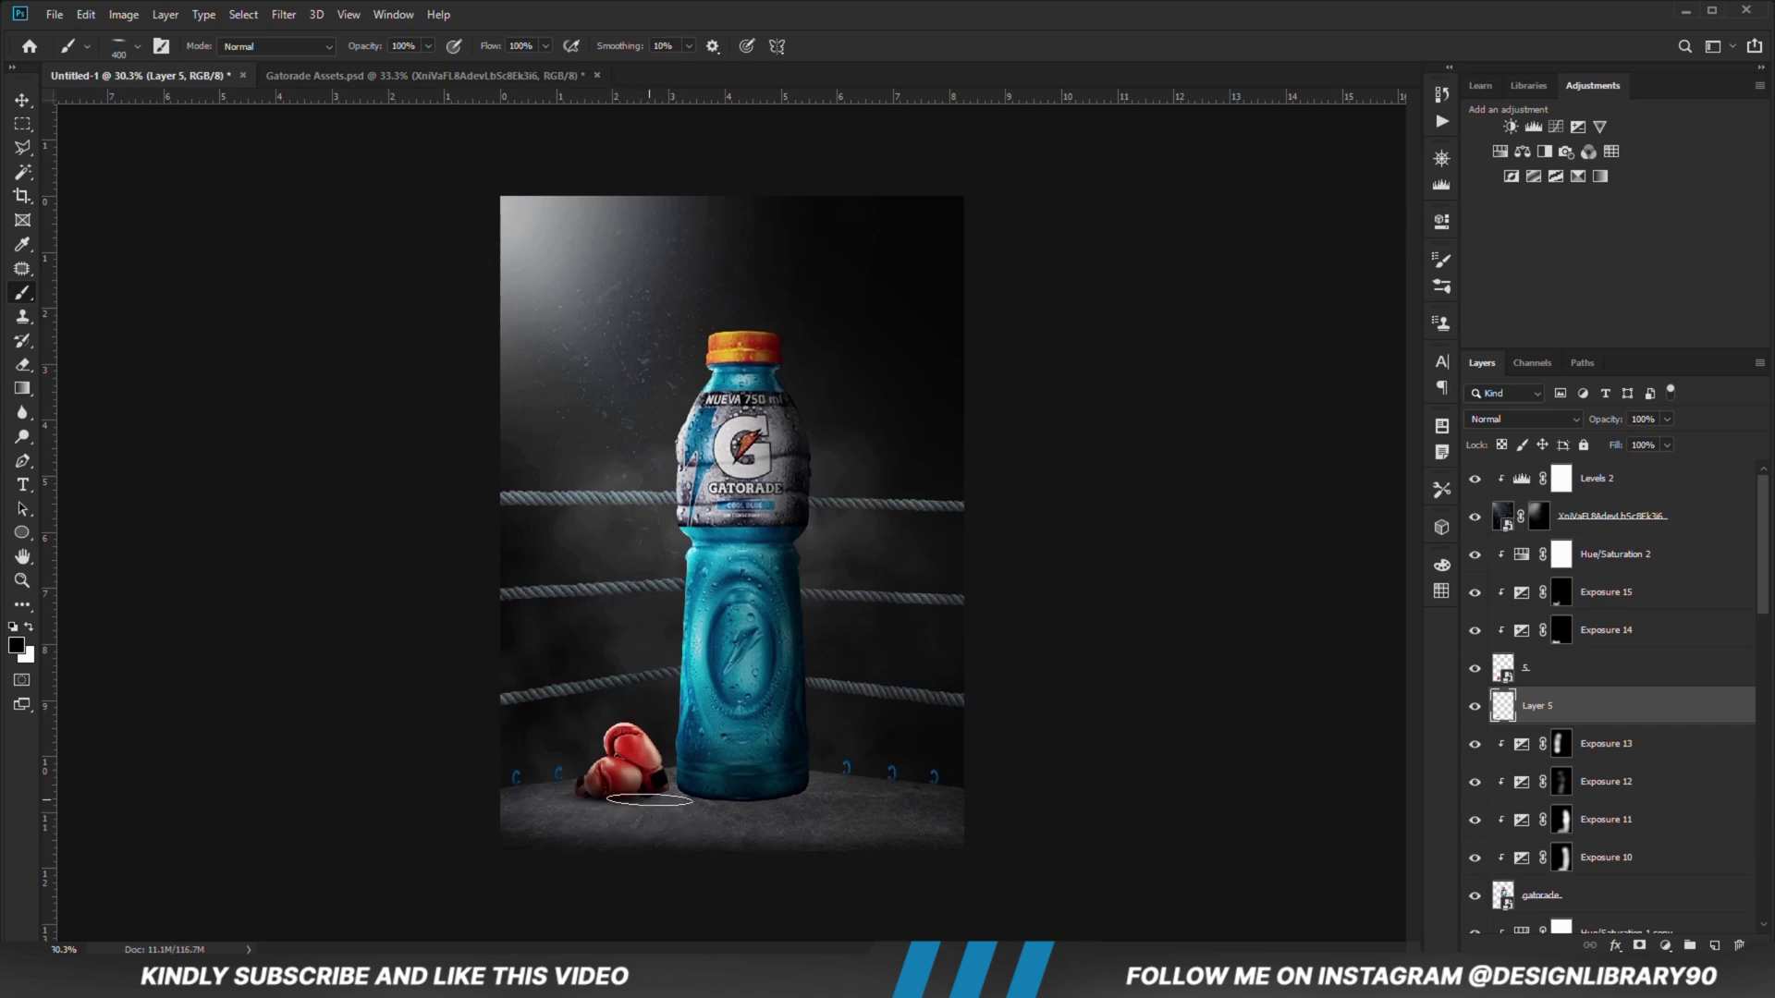
left_click(652, 798)
Step: Add a second layer below the gloves, paint another black shadow on it, and compare it on and off
left_click(1715, 944)
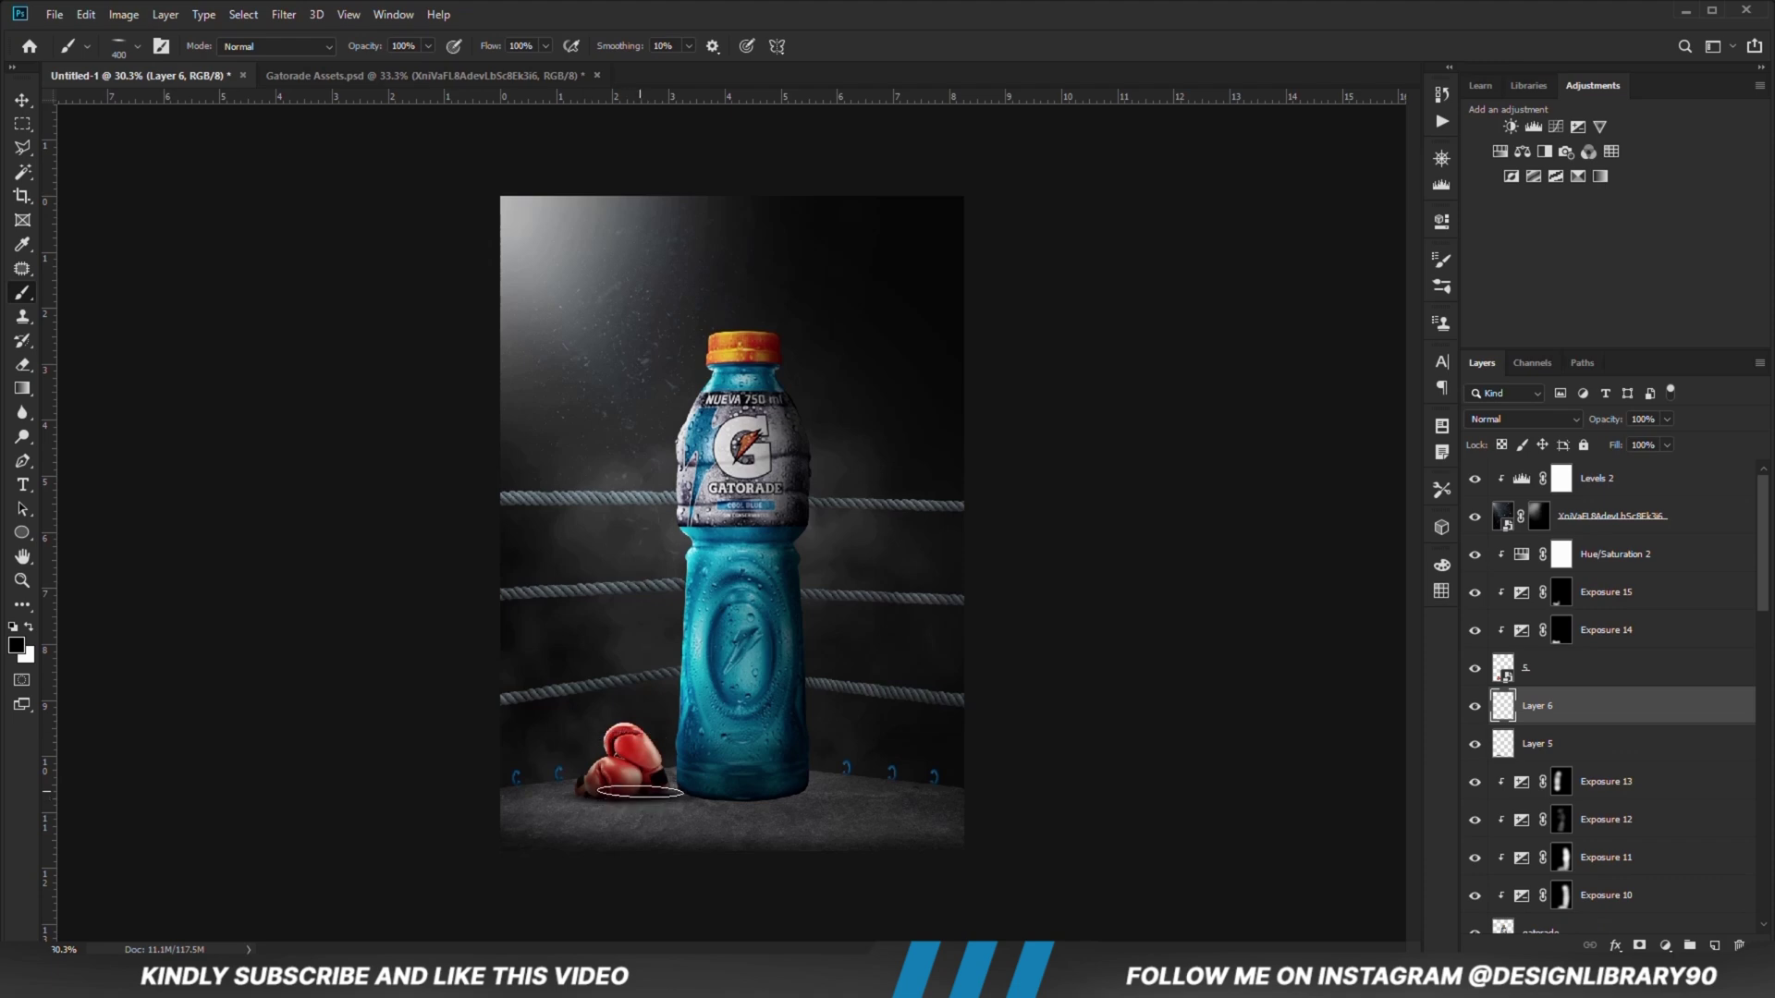
left_click(582, 796)
left_click(1476, 706)
left_click(1475, 706)
Step: Lower the opacity of the gloves' first shadow layer, Layer 5, to 95%
left_click(22, 100)
left_click(1575, 756)
left_click(1667, 418)
left_click_drag(1671, 442, 1660, 448)
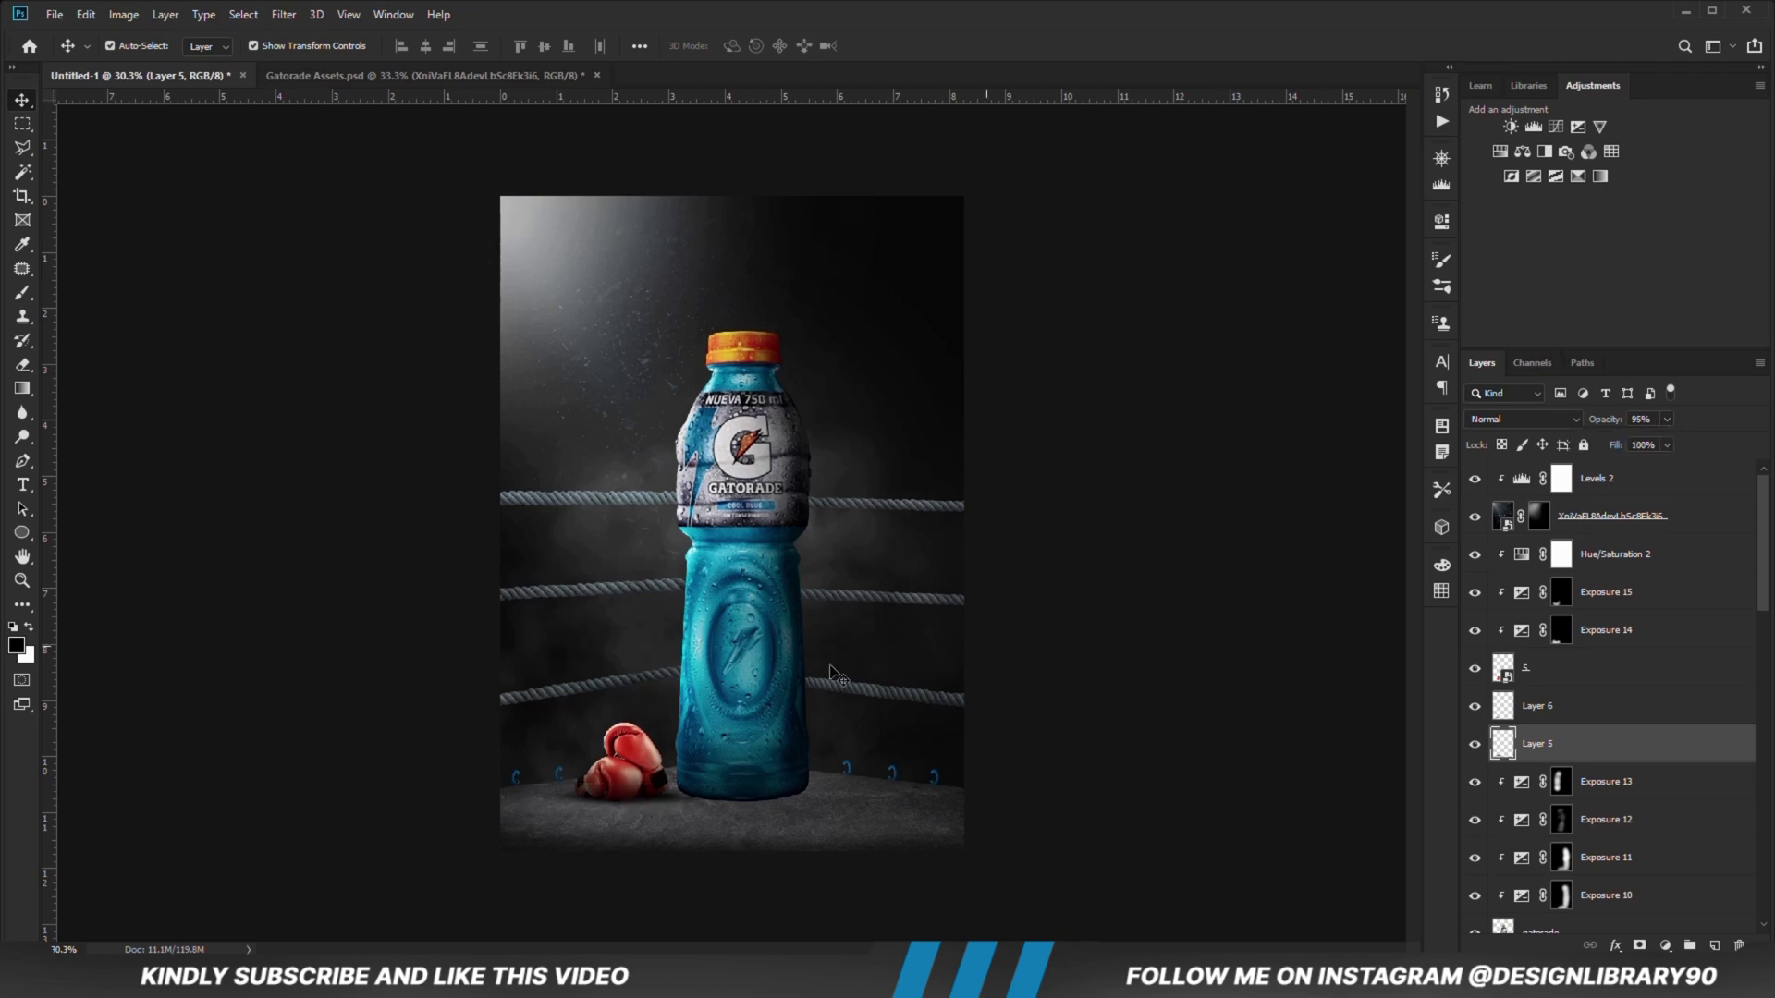
Step: Create a new empty layer directly below the gatorade bottle layer
left_click(1614, 819)
scroll(1629, 810, "down", 3)
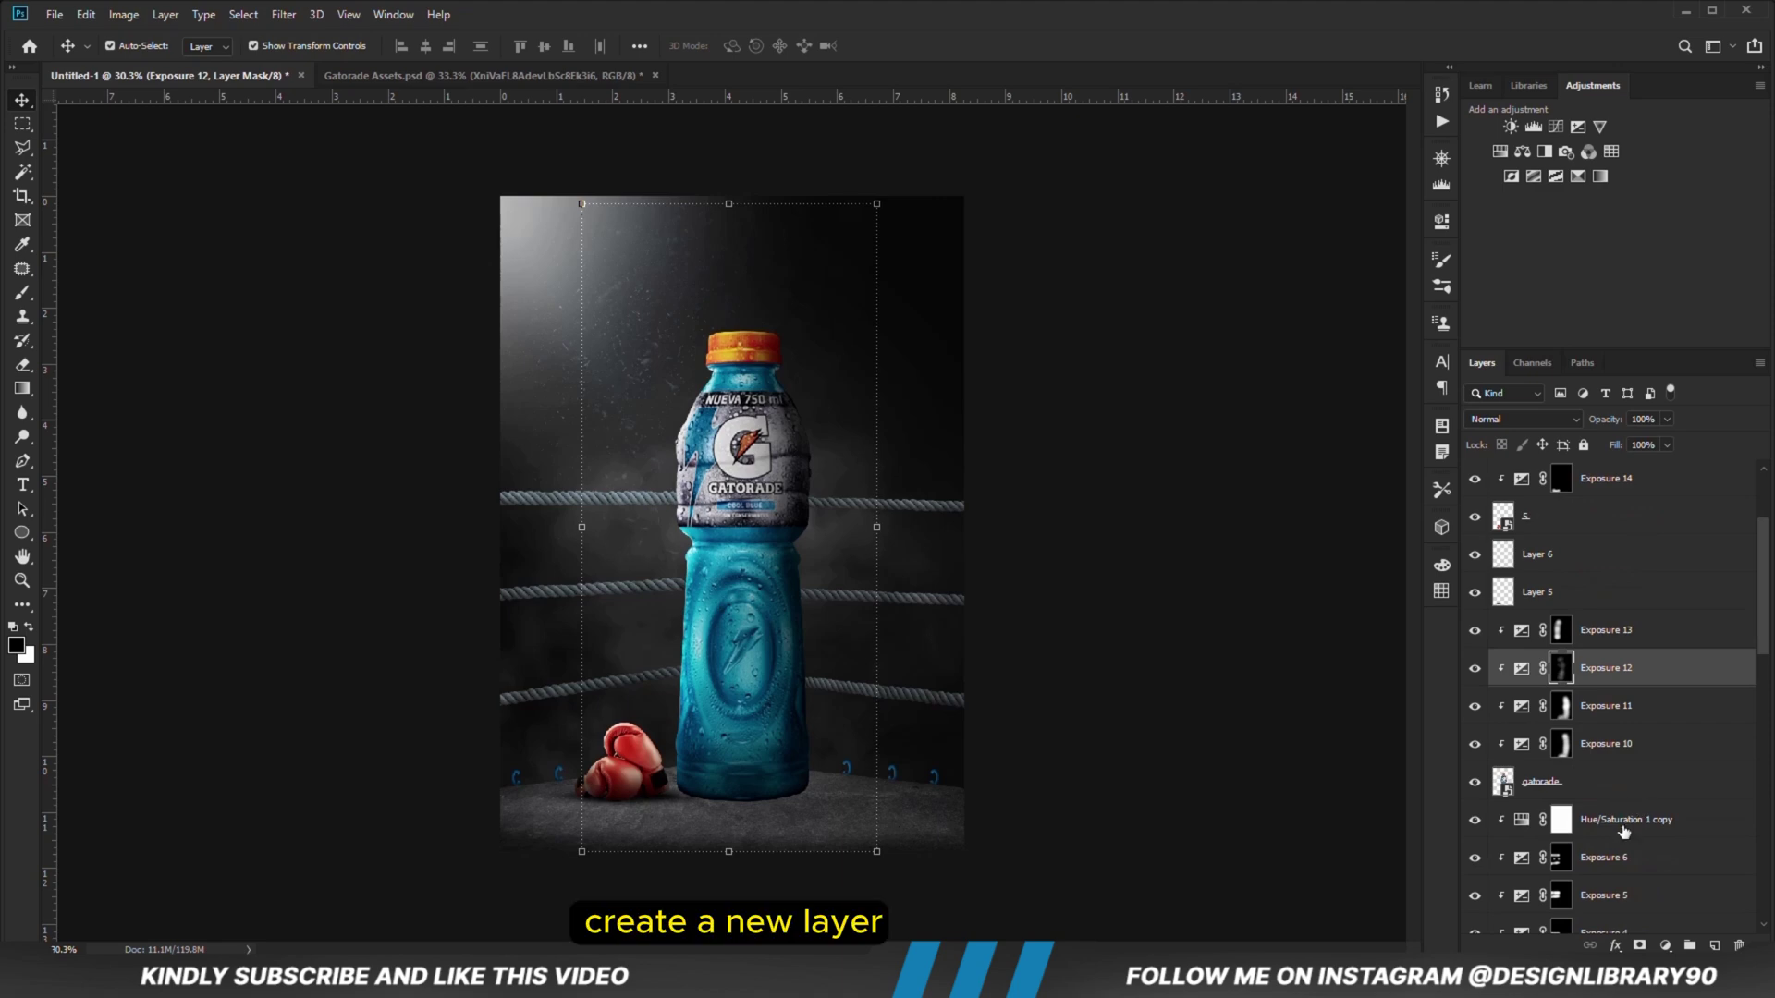
left_click(1625, 821)
left_click(1715, 945)
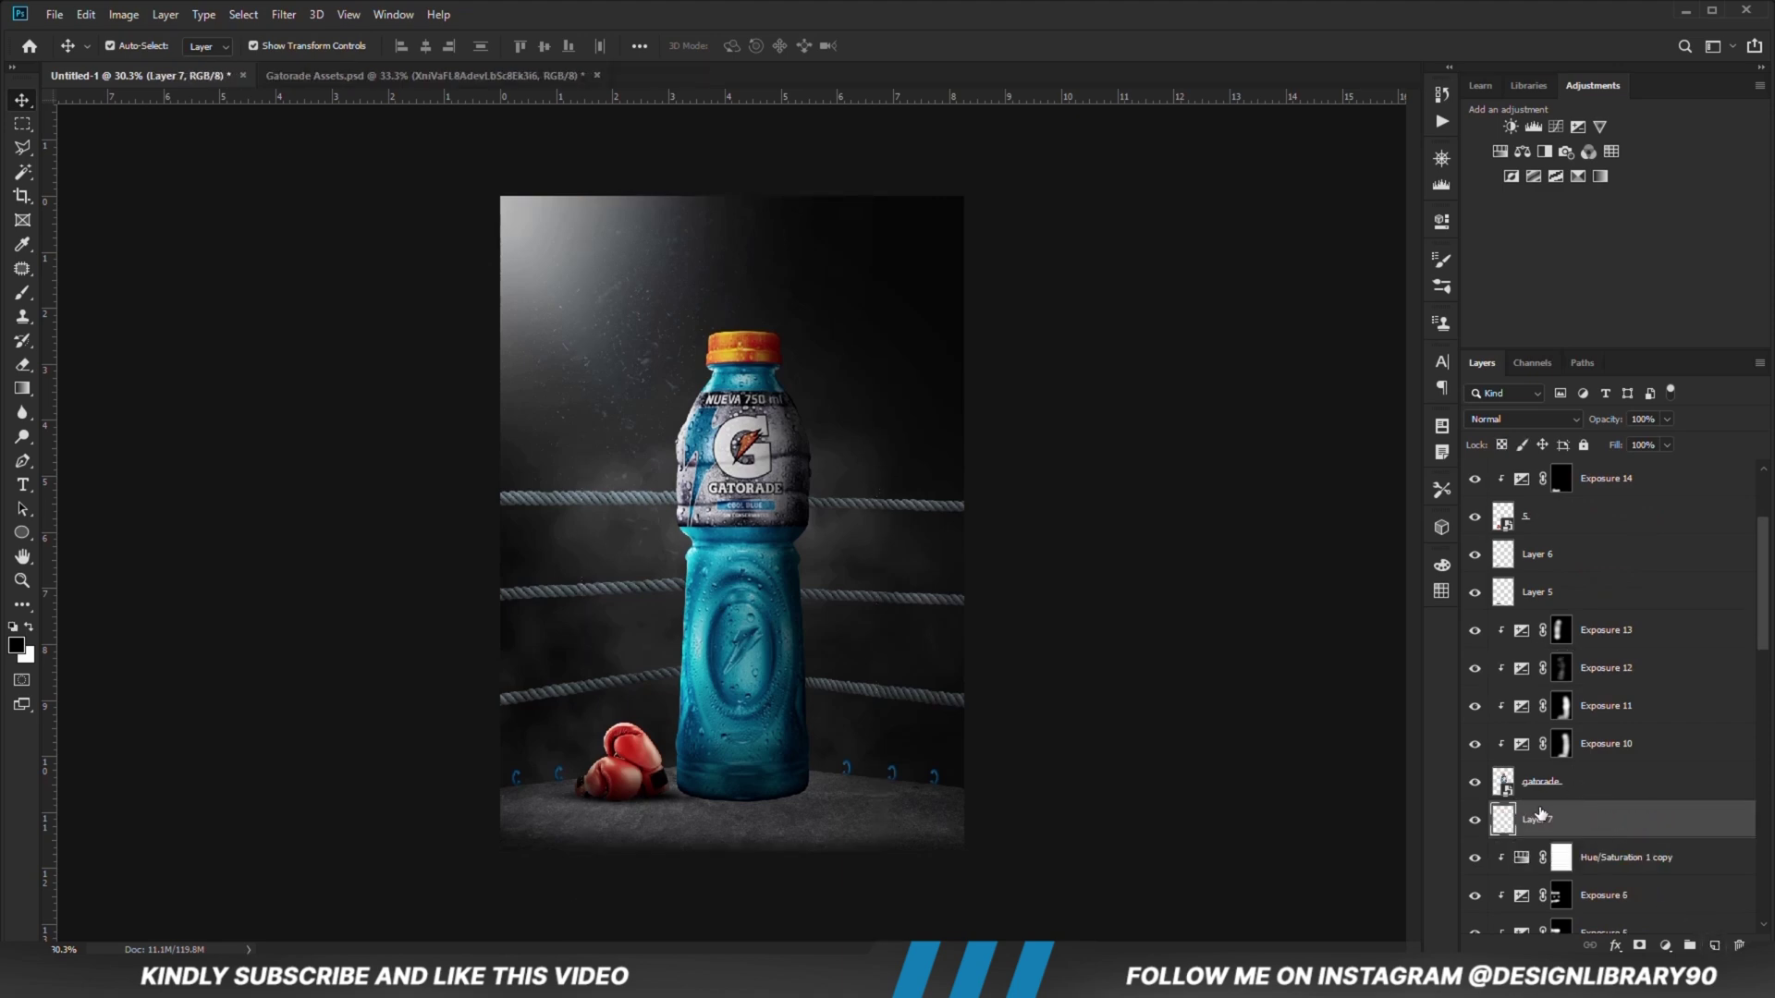
Step: Enlarge the flat black brush to 700 px, adjust its tip shape, and paint a shadow under the bottle's base
key("b")
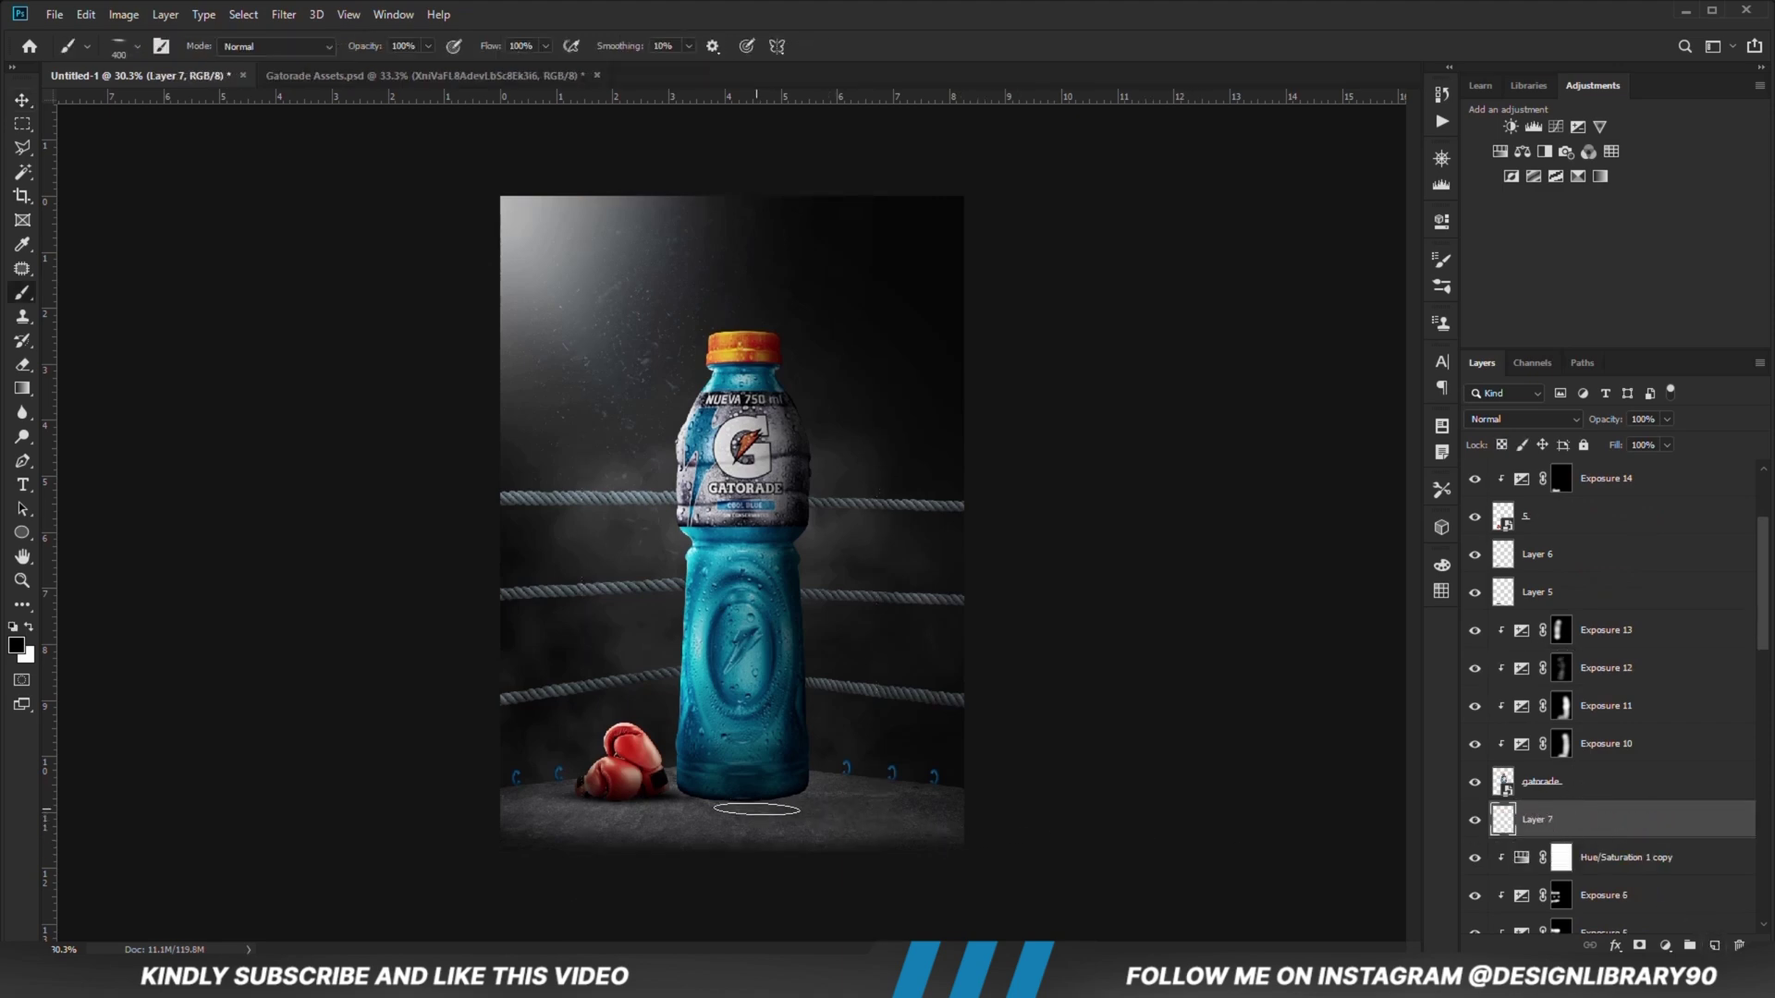
key("bracketright")
key("bracketright")
key("bracketright")
left_click(1441, 260)
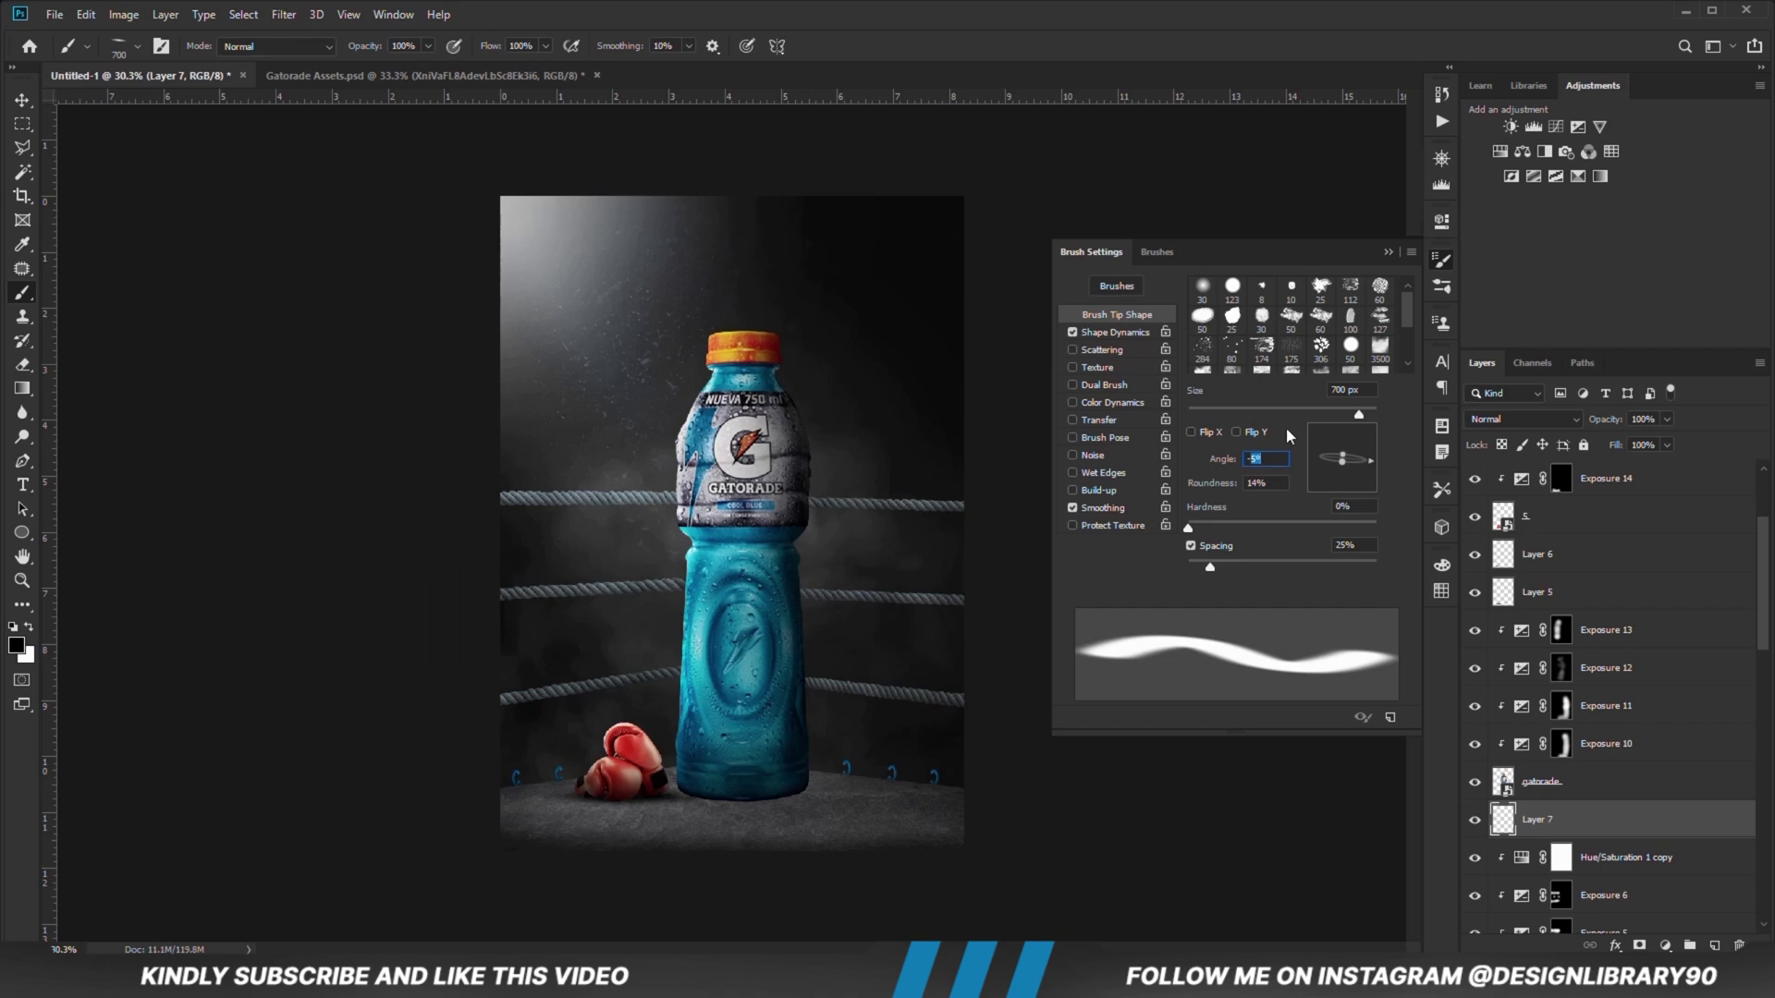
left_click(1390, 250)
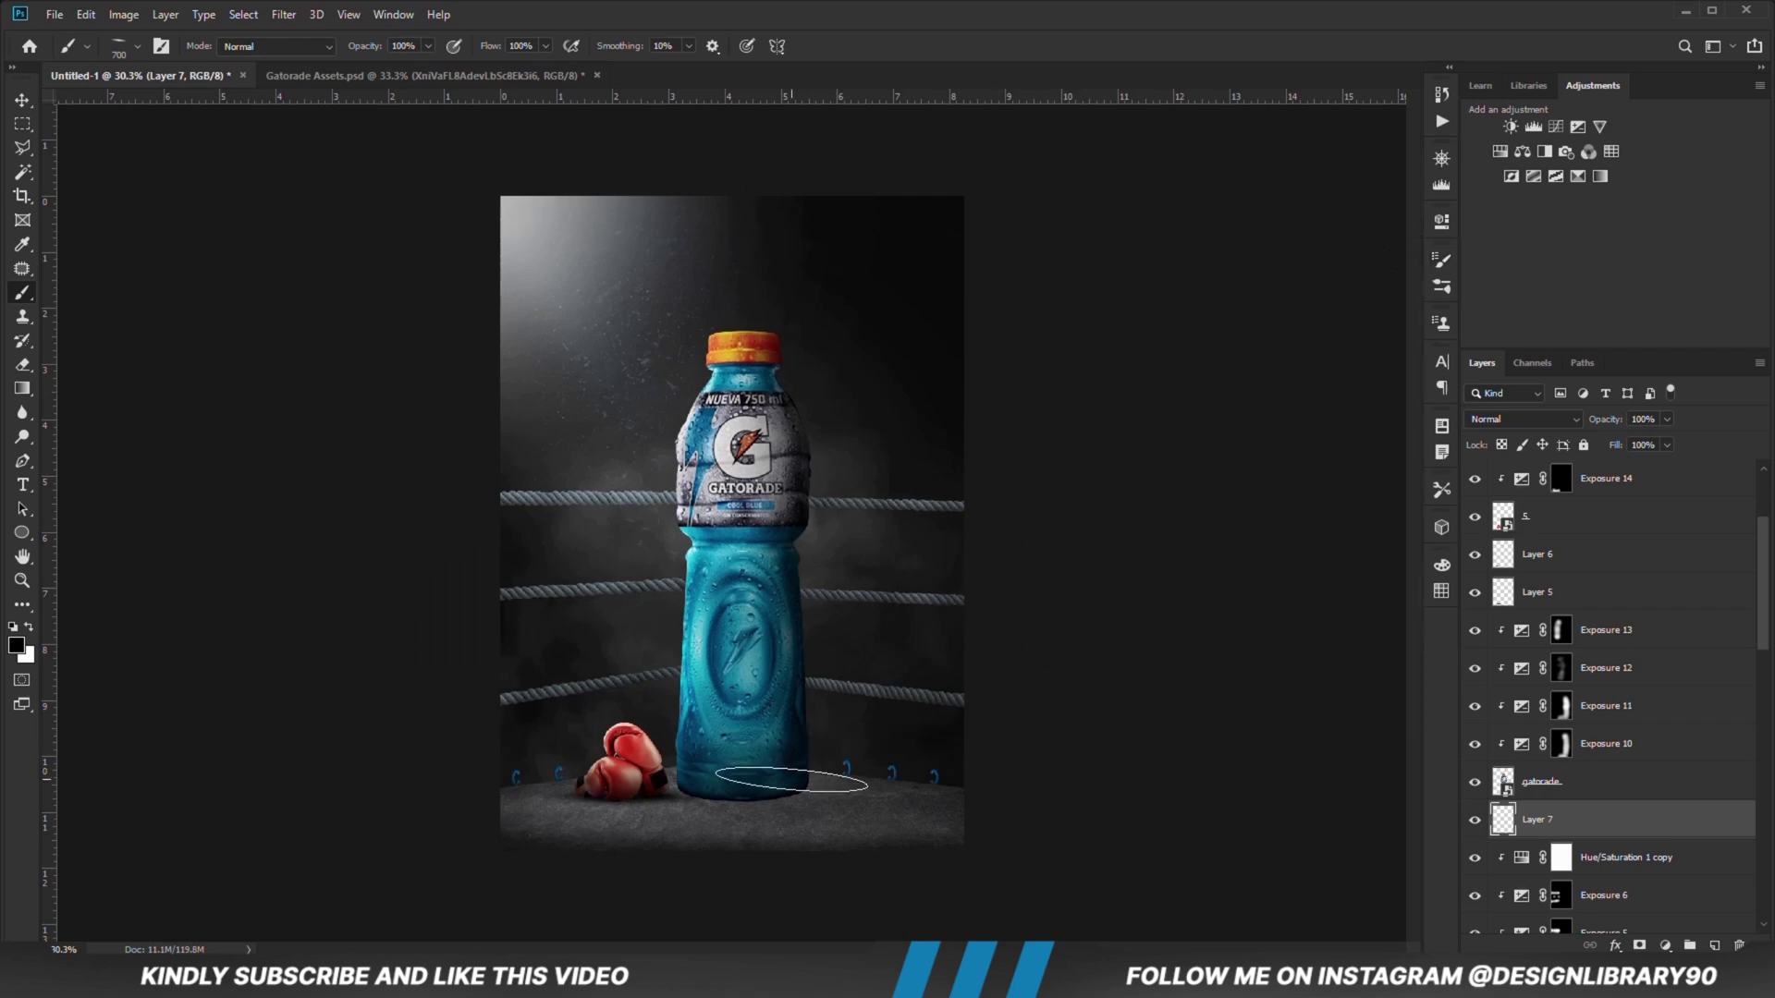
left_click(769, 794)
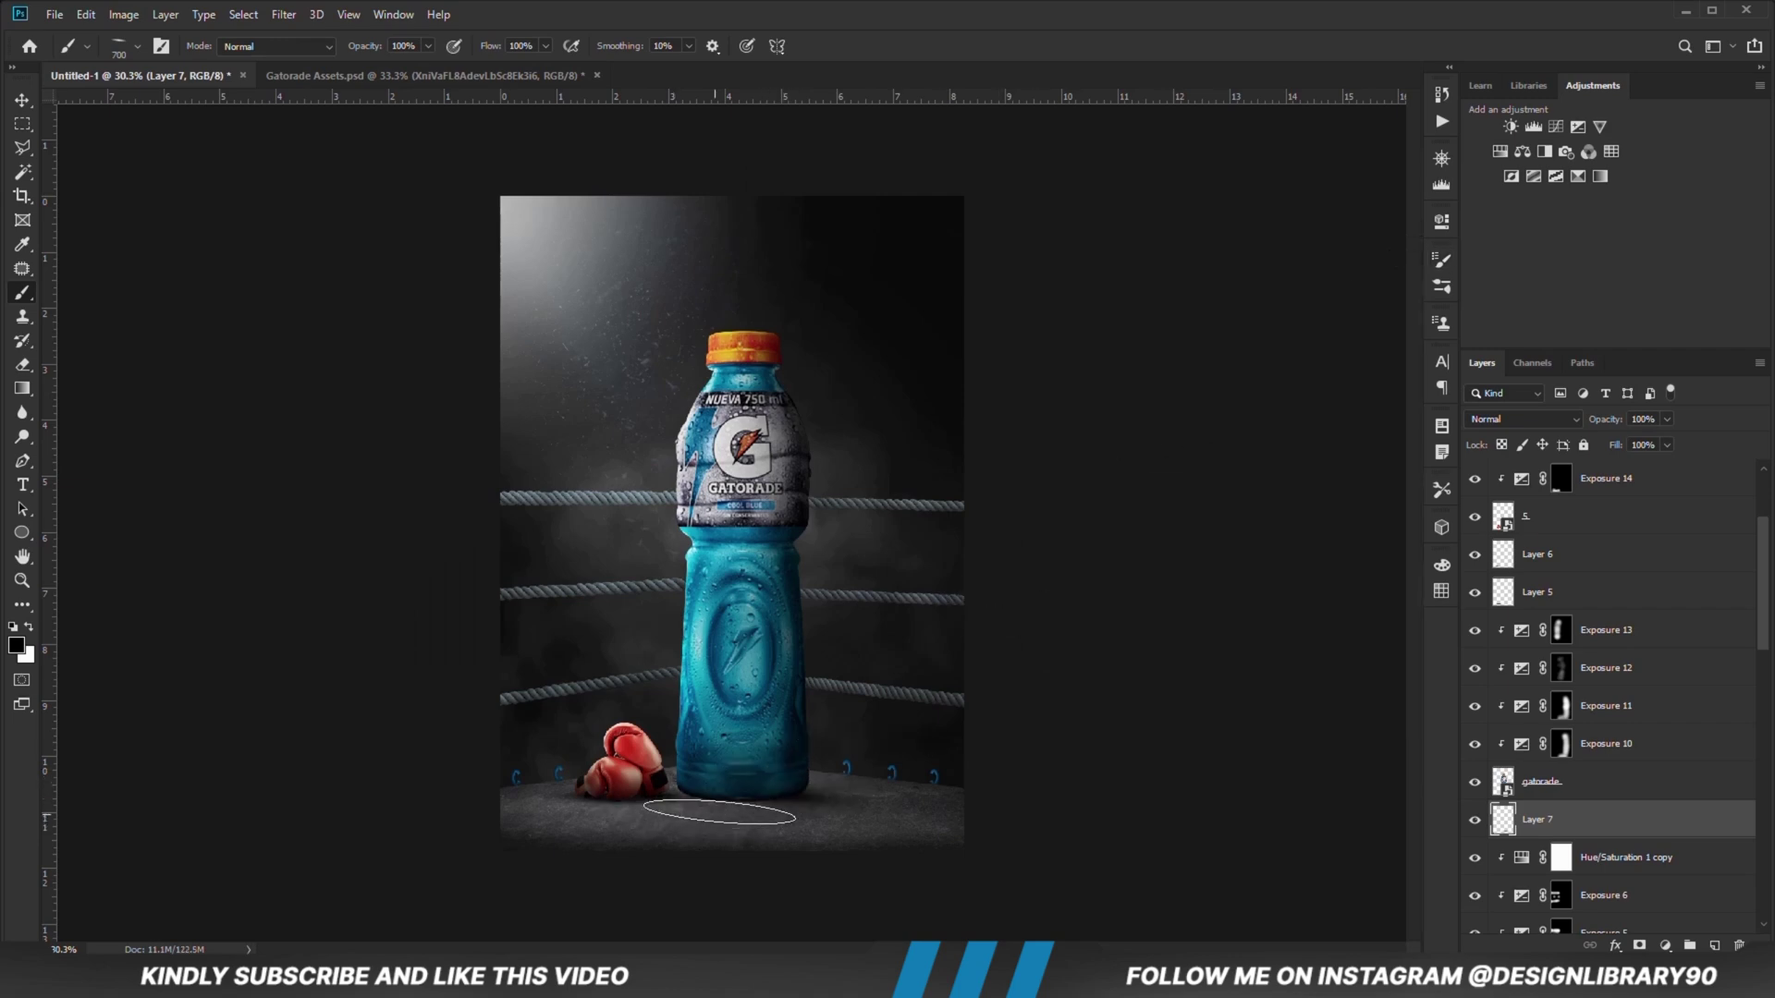
left_click(743, 797)
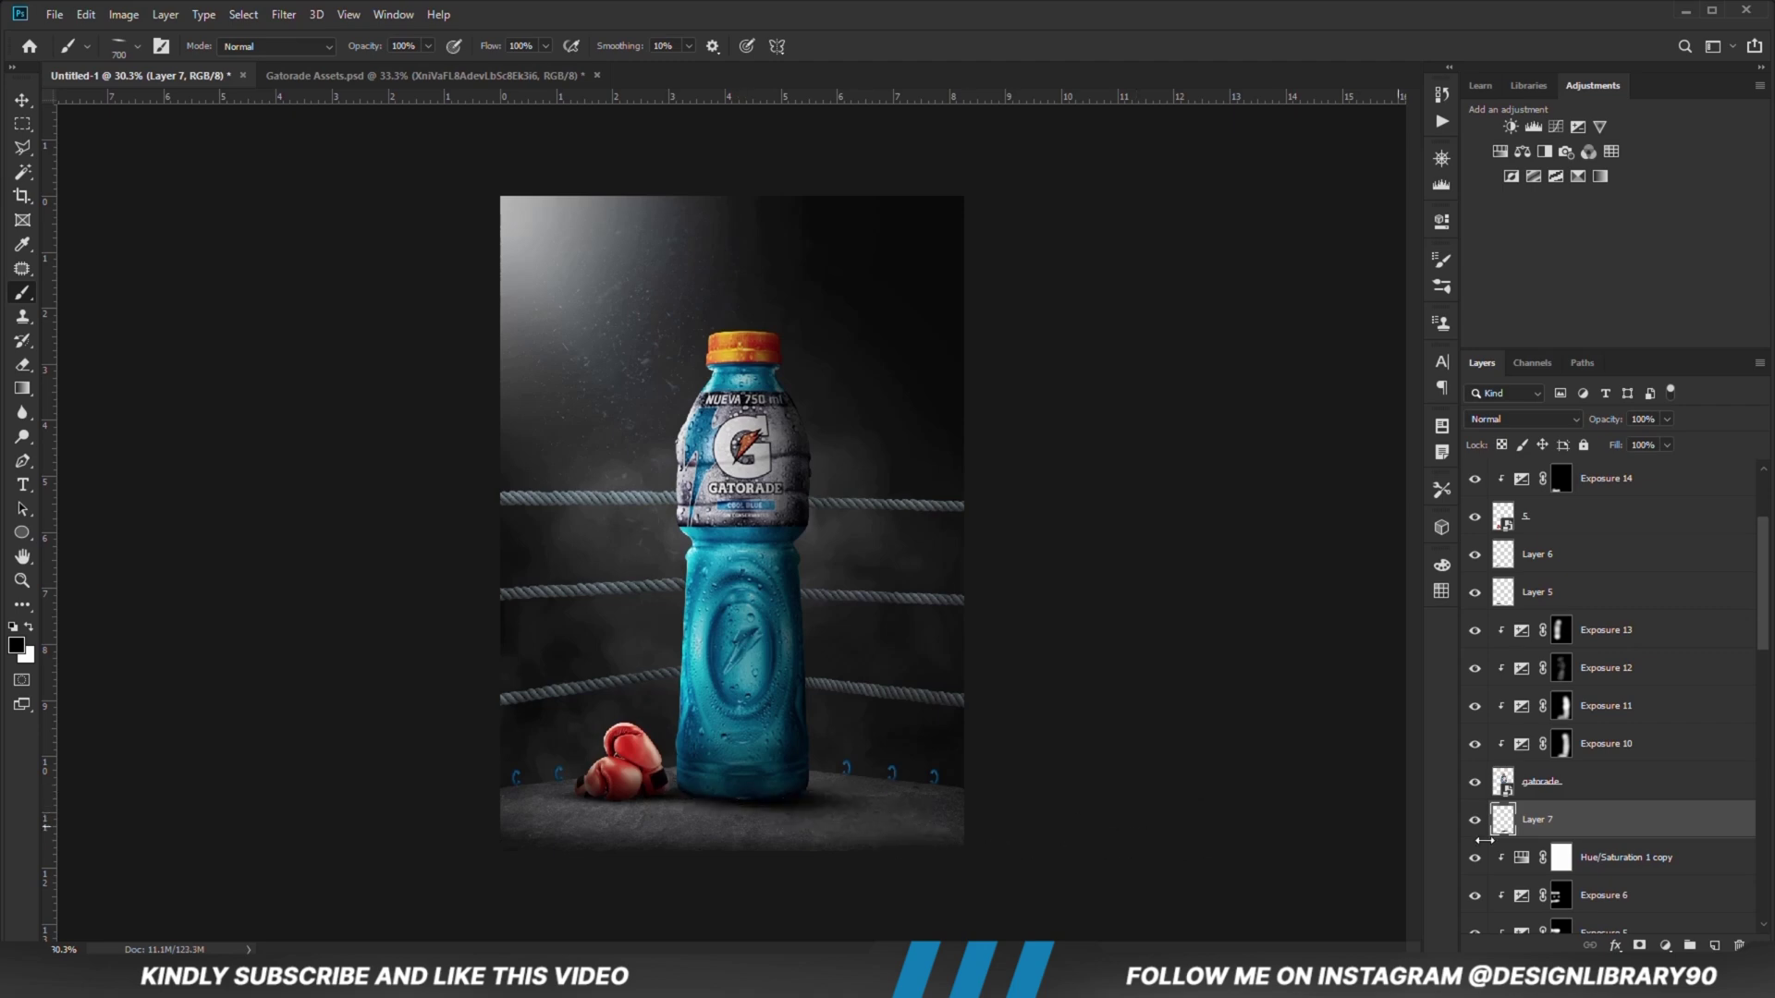
Step: Add a second shadow layer beneath the bottle at 42% opacity and compare it on and off
left_click(1714, 946)
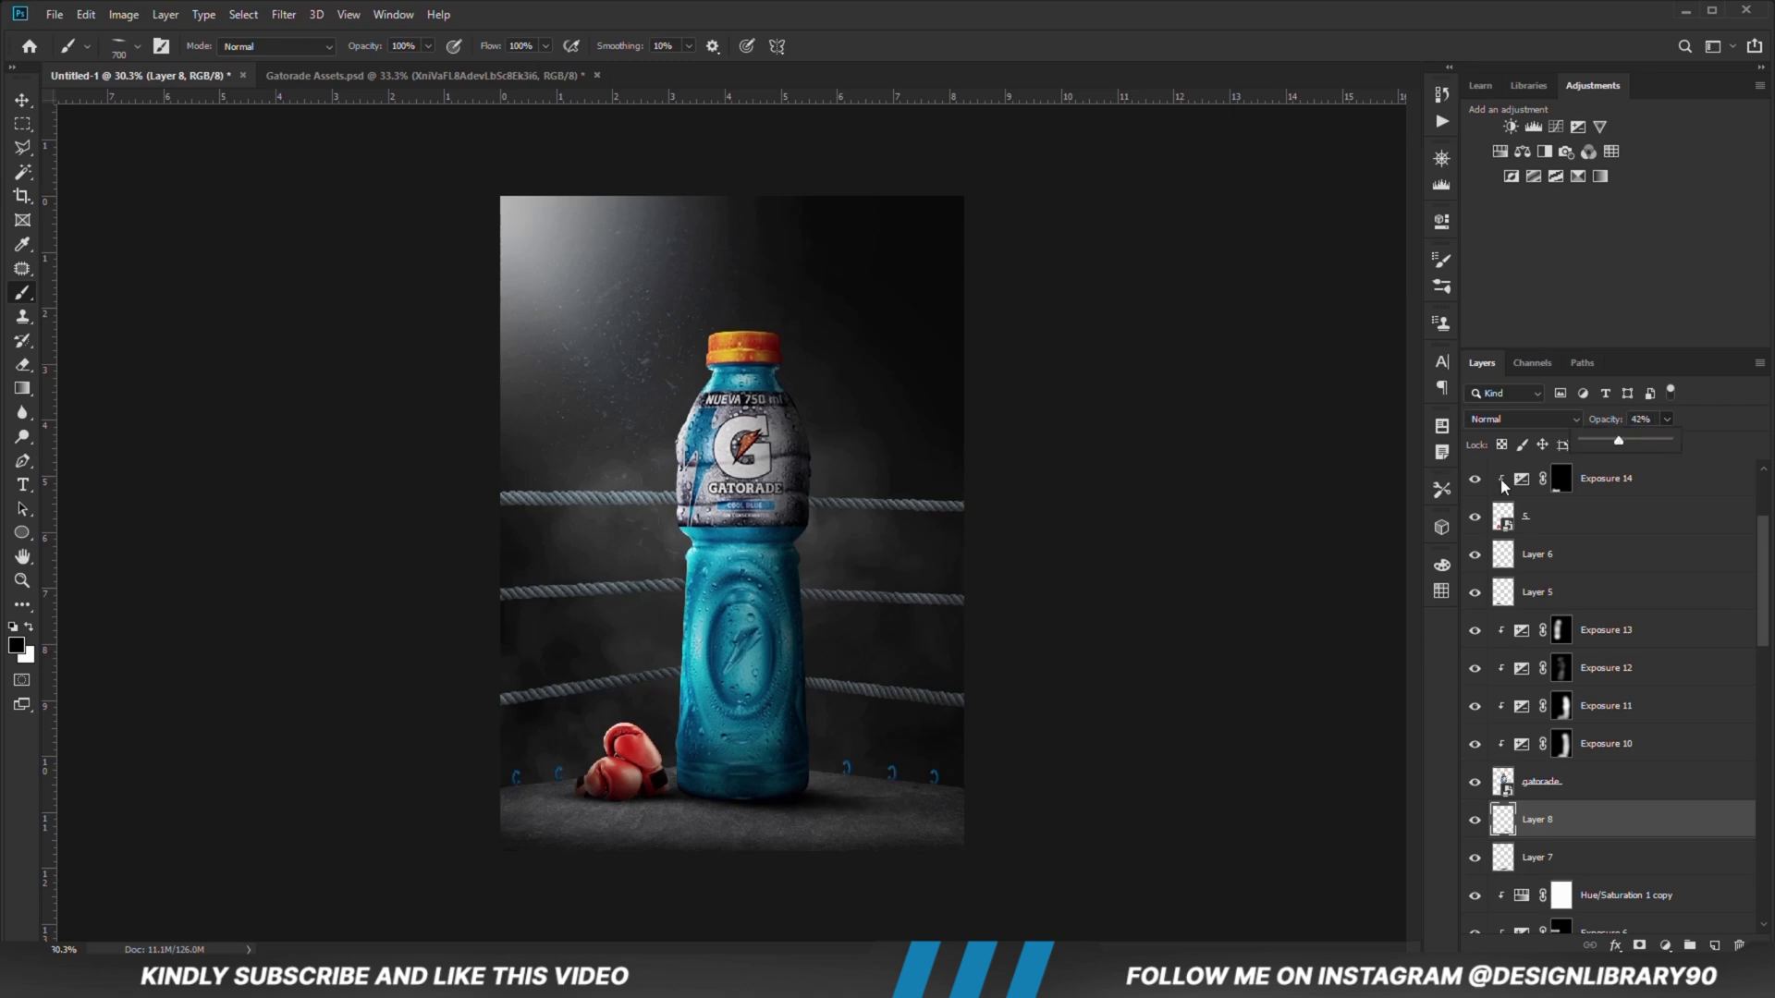
key("Return")
left_click(1475, 820)
left_click(1470, 824)
Step: Add a clipped Exposure adjustment above Exposure 9 in the floor's stack and darken the floor with it
key("v")
left_click(737, 836)
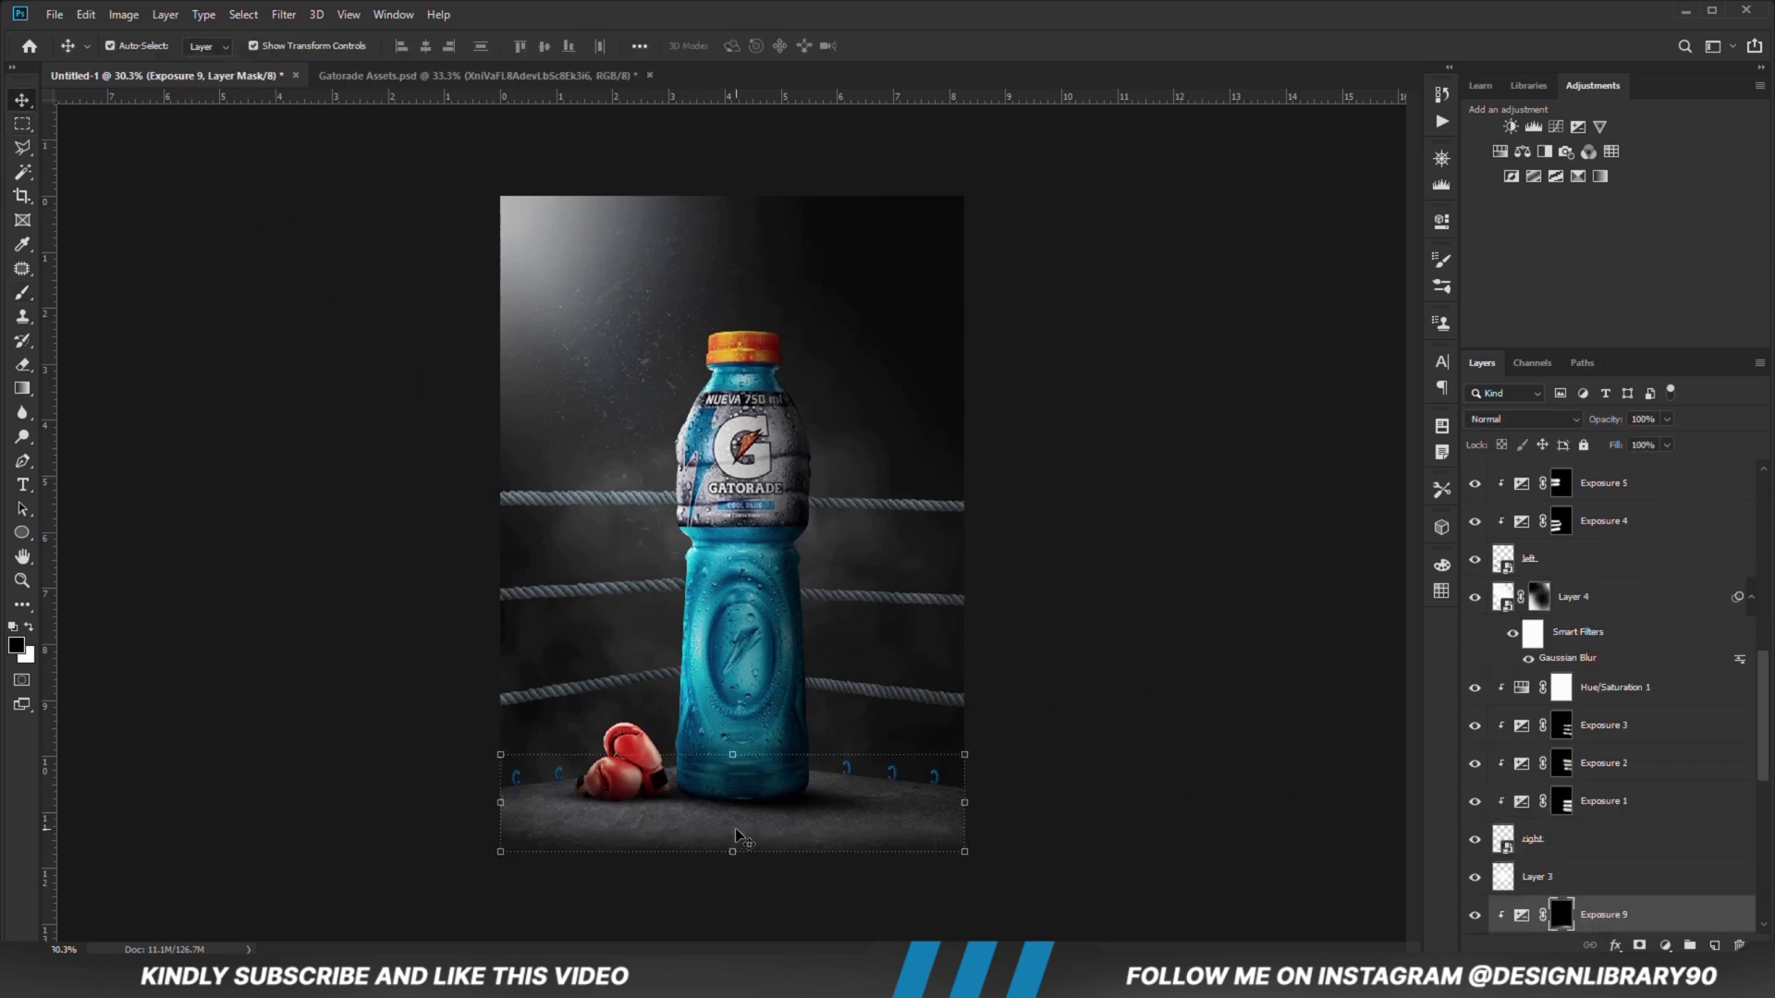
scroll(1694, 839, "down", 5)
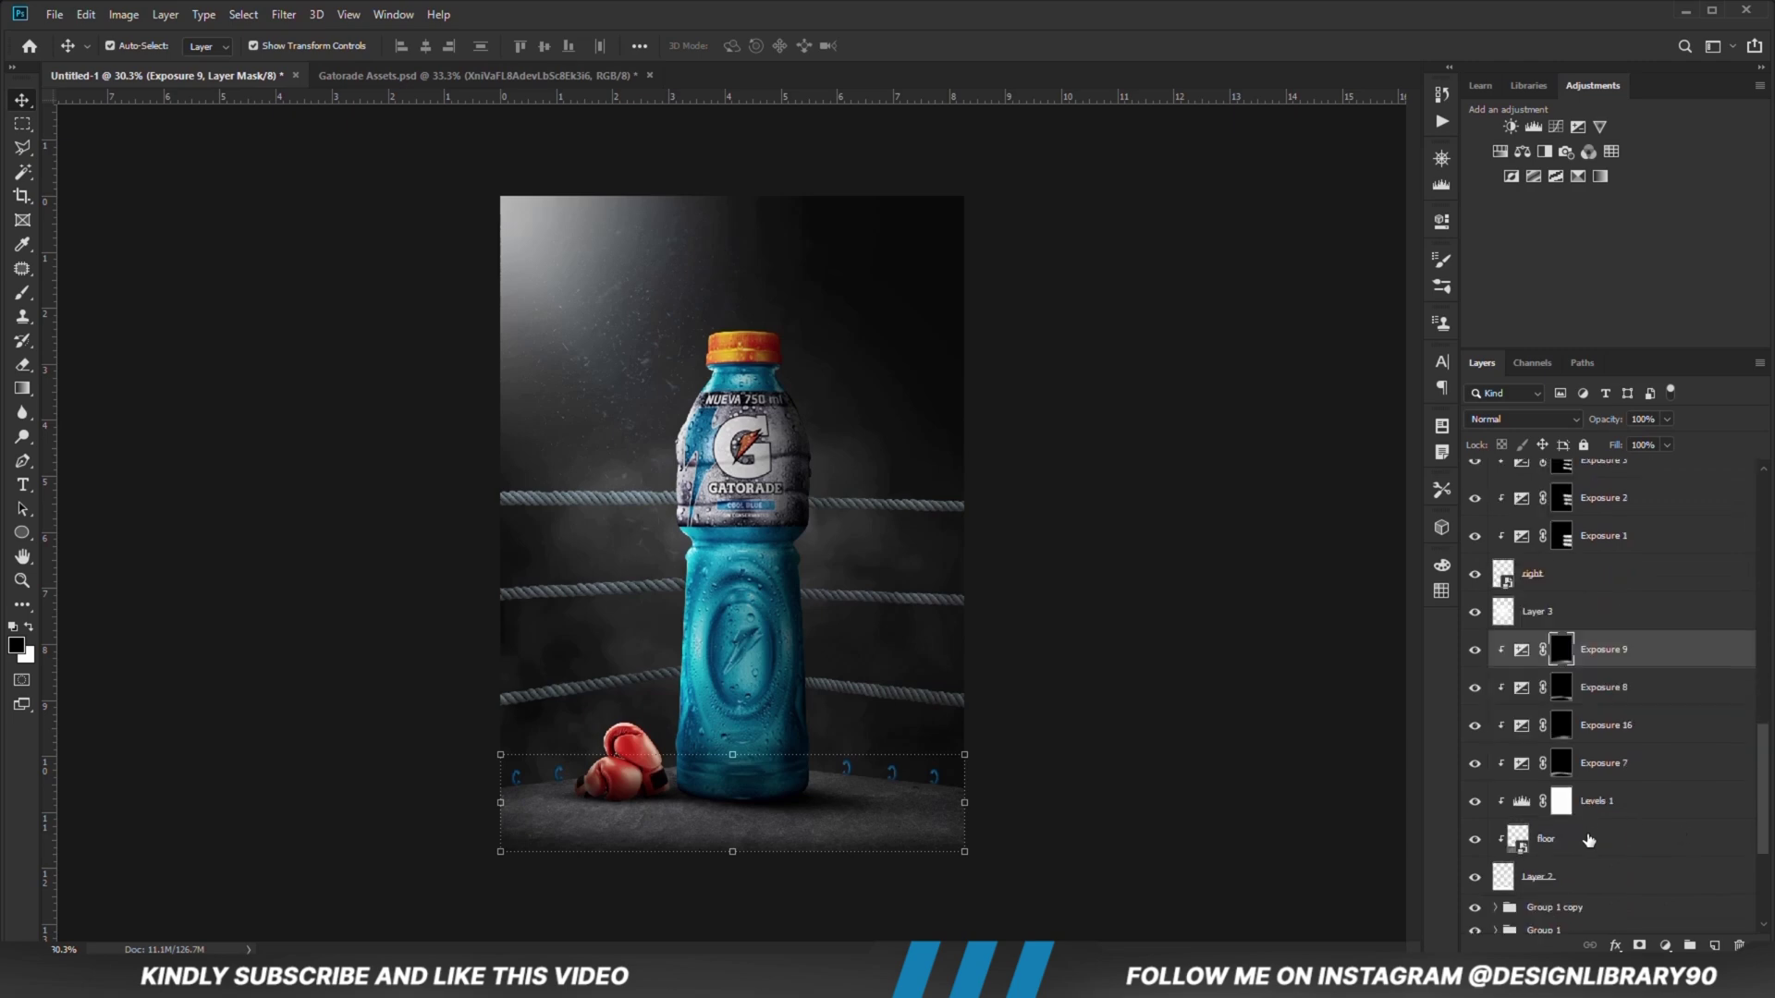
left_click(1665, 945)
left_click(1645, 722)
left_click(1281, 527)
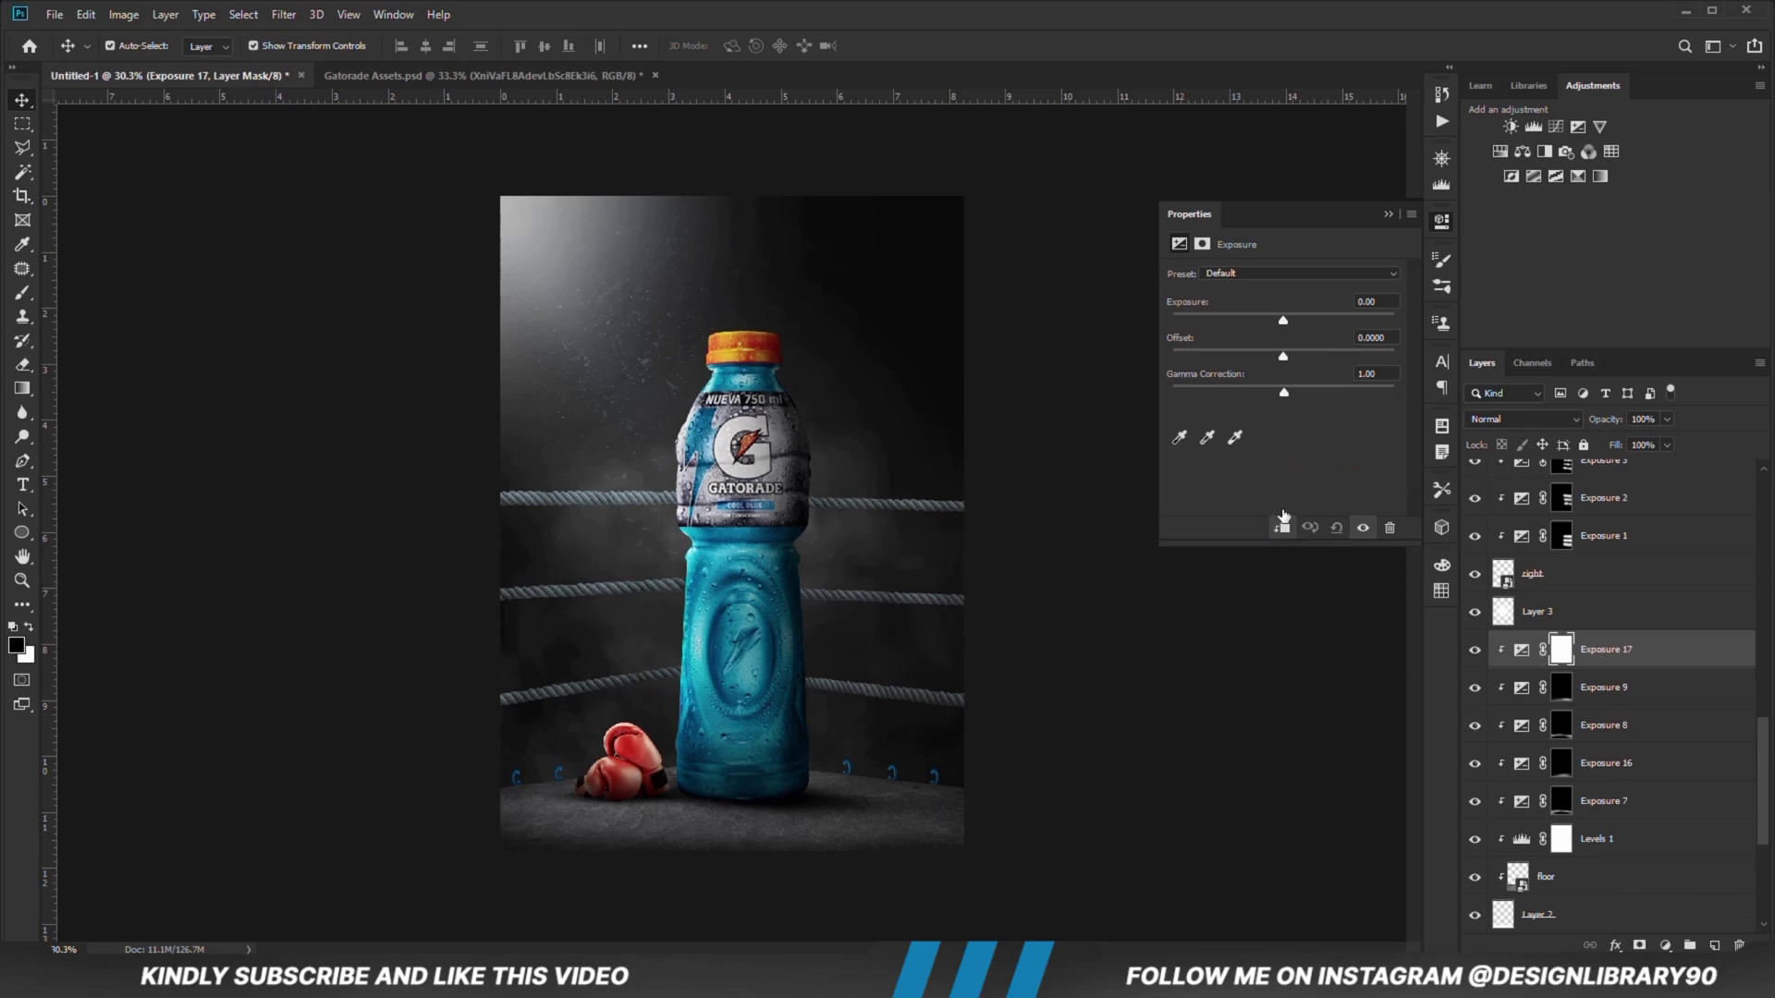
left_click(1387, 214)
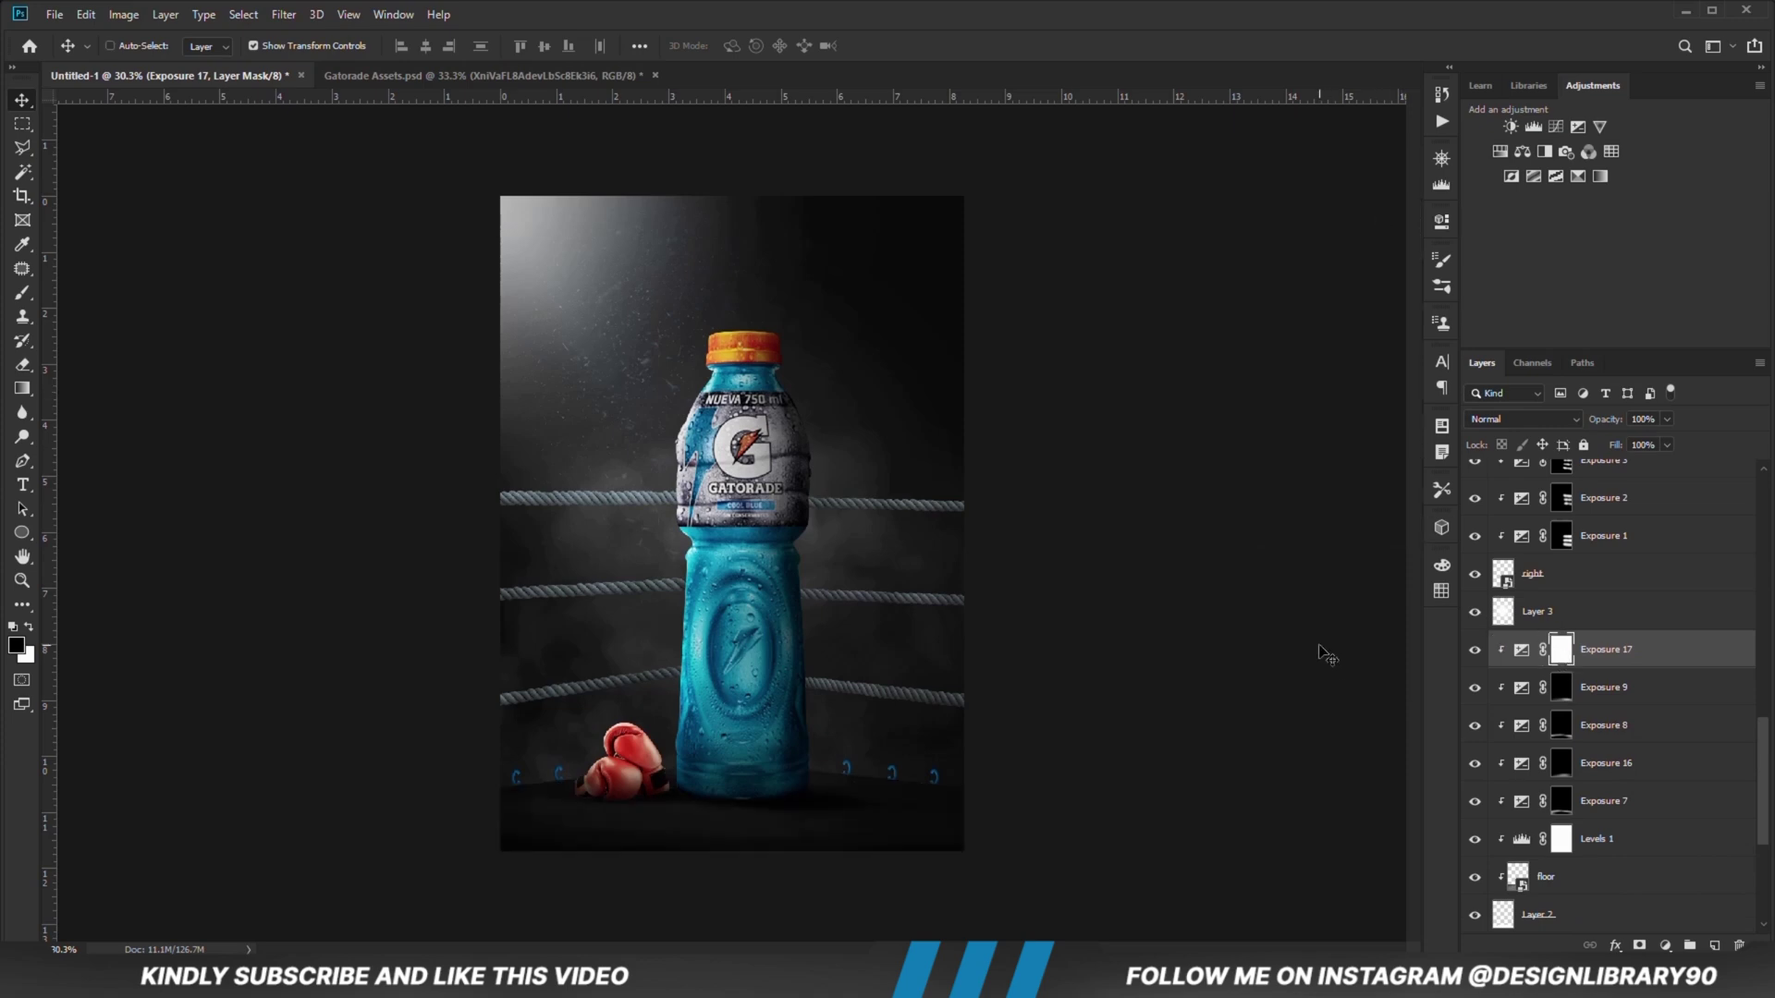
Step: Invert the new Exposure mask and paint white with a flat 1100 px brush at 21% opacity to darken the floor's front
key("ctrl+i")
key("b")
key("x")
right_click(869, 662)
left_click_drag(930, 710, 930, 717)
key("Return")
key("bracketright")
key("bracketright")
key("bracketright")
key("bracketright")
left_click(814, 838)
left_click(674, 824)
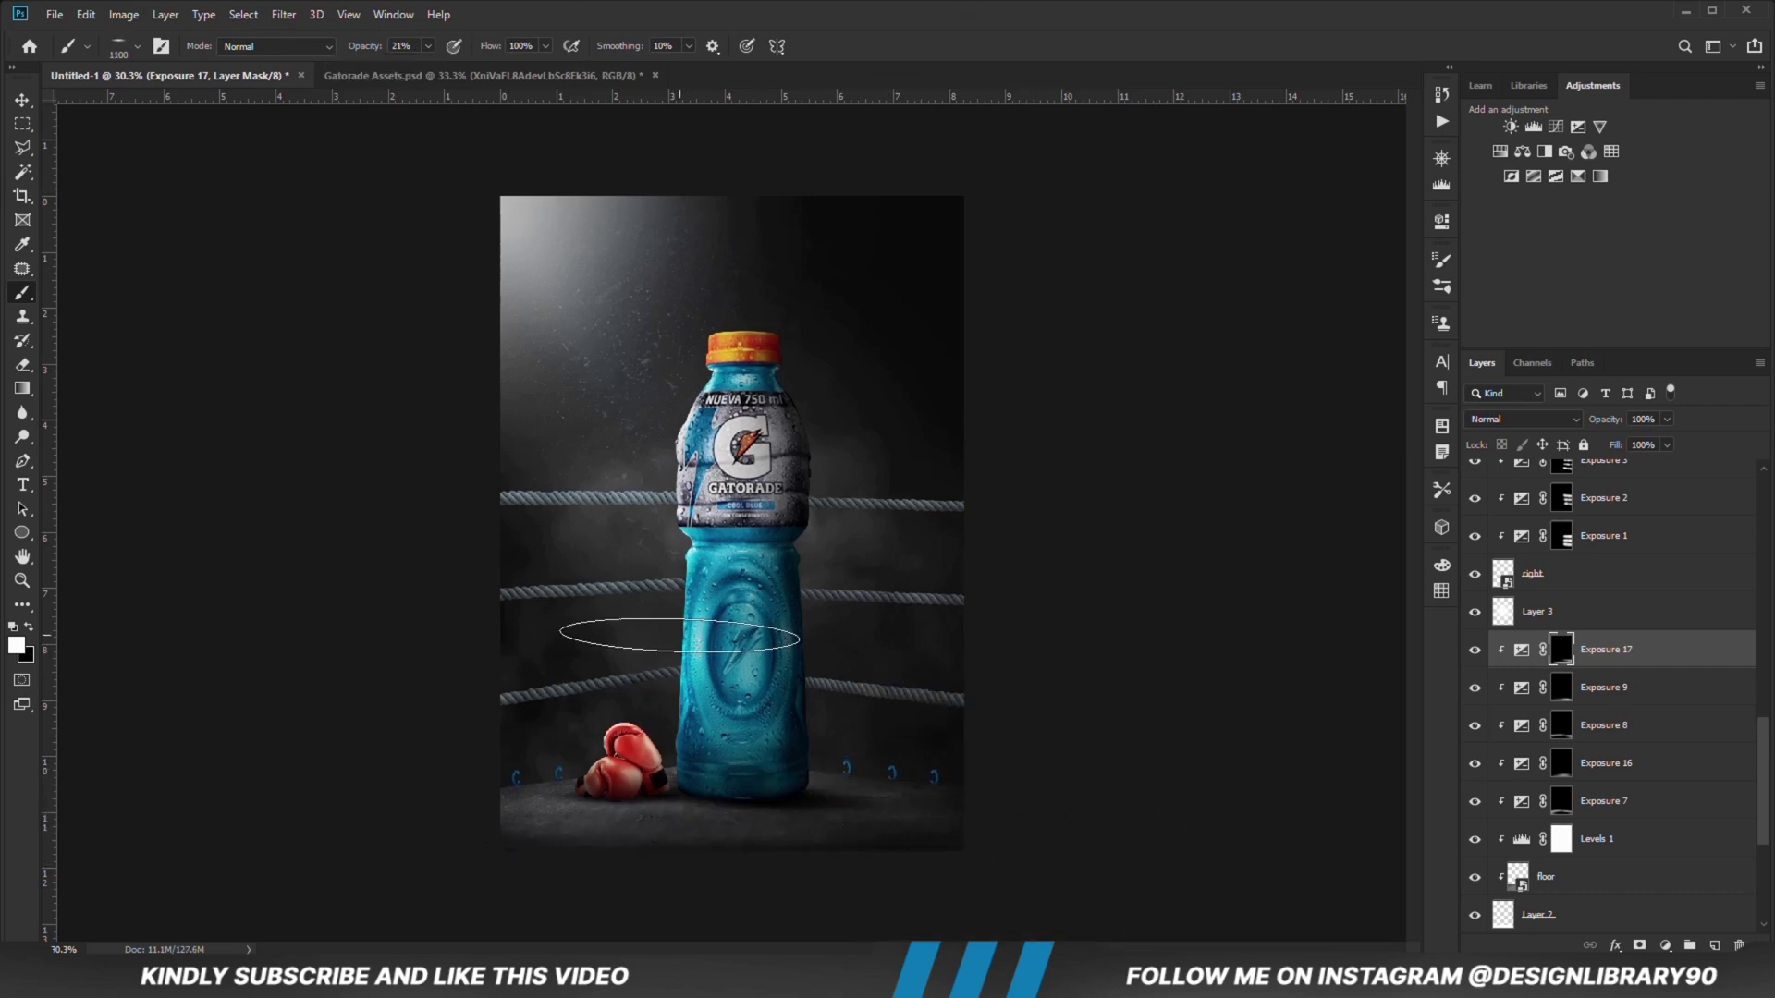
Step: Duplicate the bottle's shadow layer, Layer 8, and move the copy to the right along the floor
key("v")
left_click(813, 801)
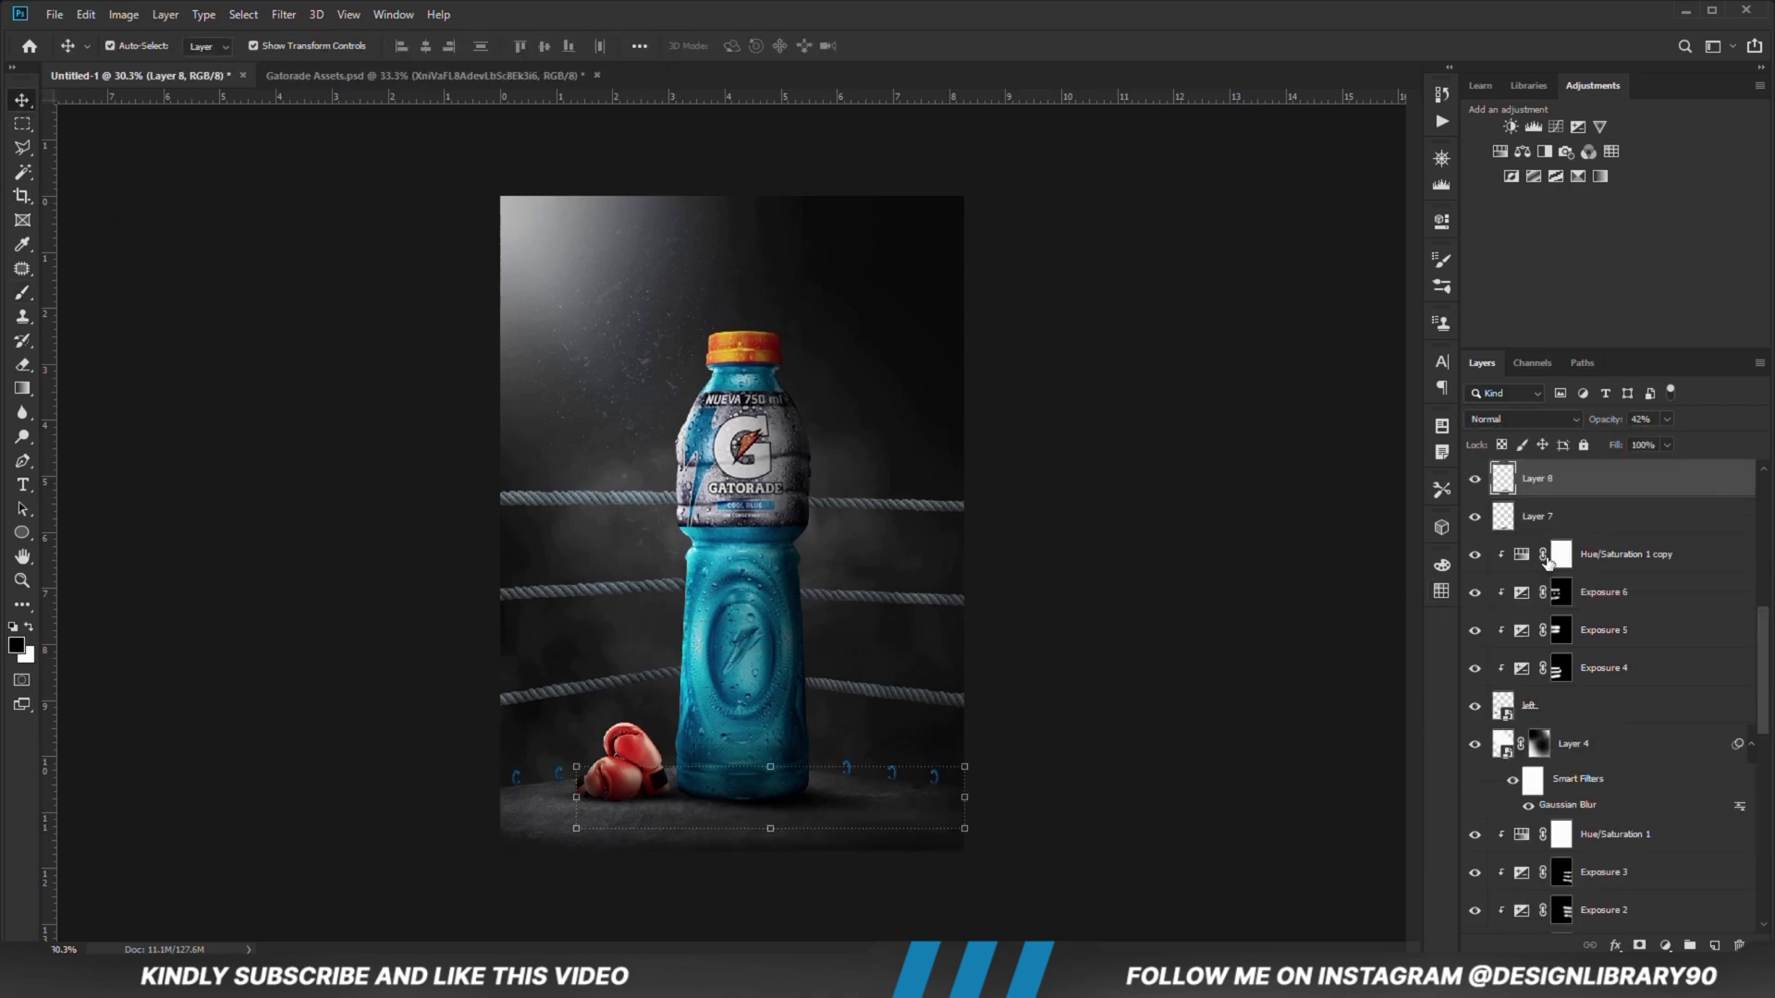
key("ctrl+j")
key("ctrl+t")
left_click_drag(832, 801, 887, 801)
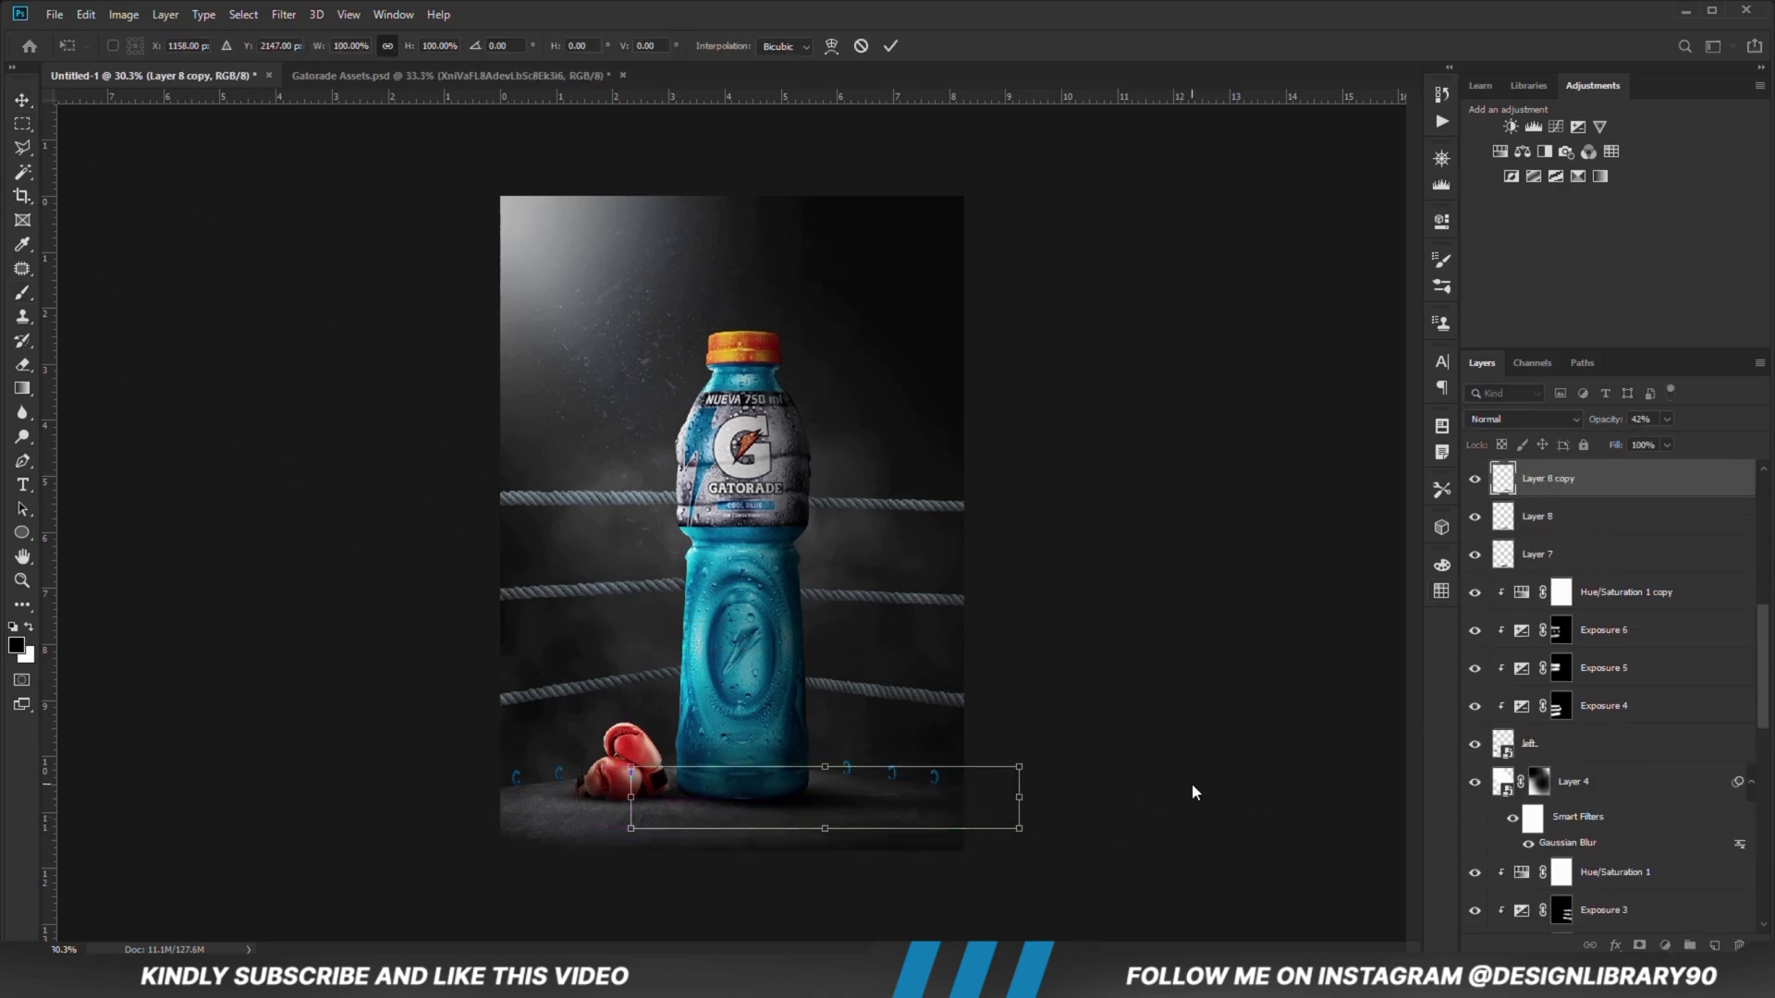
key("Return")
Step: Compare the shadow copy on and off, then enlarge it and shift it back toward the bottle
left_click(1474, 479)
left_click(1475, 478)
key("ctrl+t")
left_click_drag(1018, 828, 1087, 840)
left_click_drag(869, 813, 829, 814)
key("Return")
Step: Bring the rays layer from Gatorade Assets.psd into the poster's upper area and set its blend mode to Screen
left_click(1169, 721)
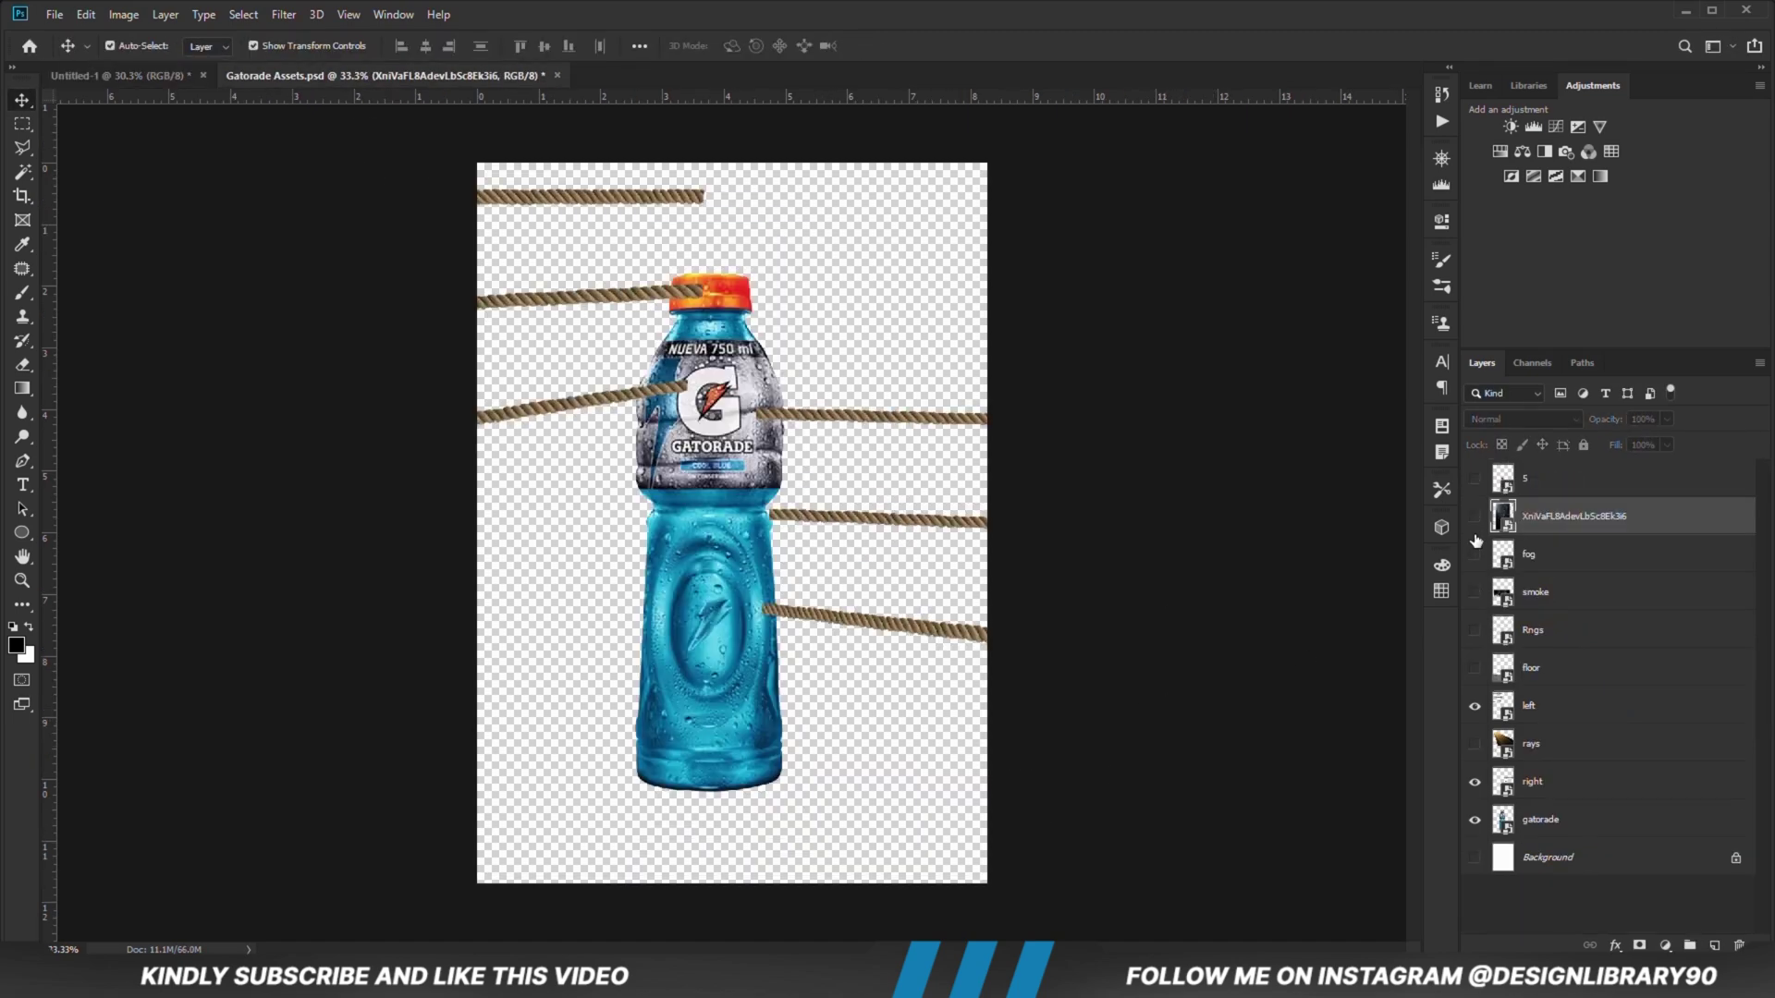
left_click_drag(621, 202, 648, 373)
left_click(1524, 418)
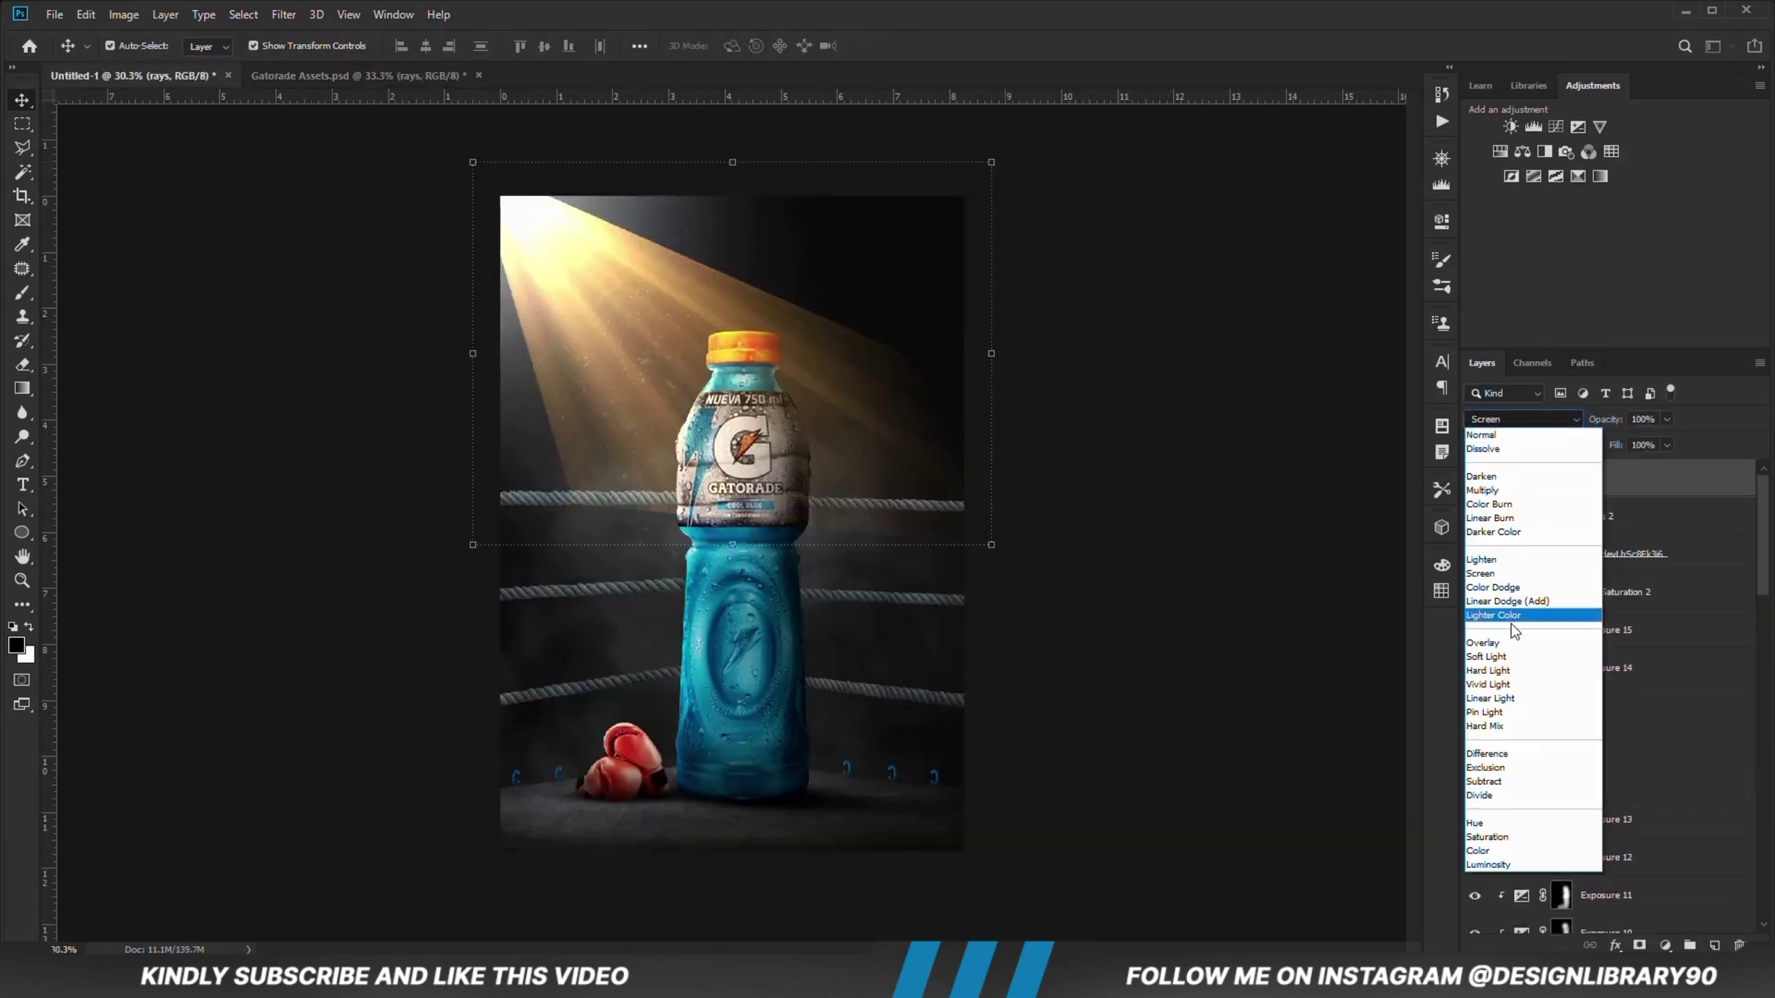
left_click(1516, 576)
Step: Add a Levels adjustment clipped to the rays layer and raise its shadow input to deepen the dark tones
left_click(1665, 946)
left_click(1664, 691)
left_click(1279, 526)
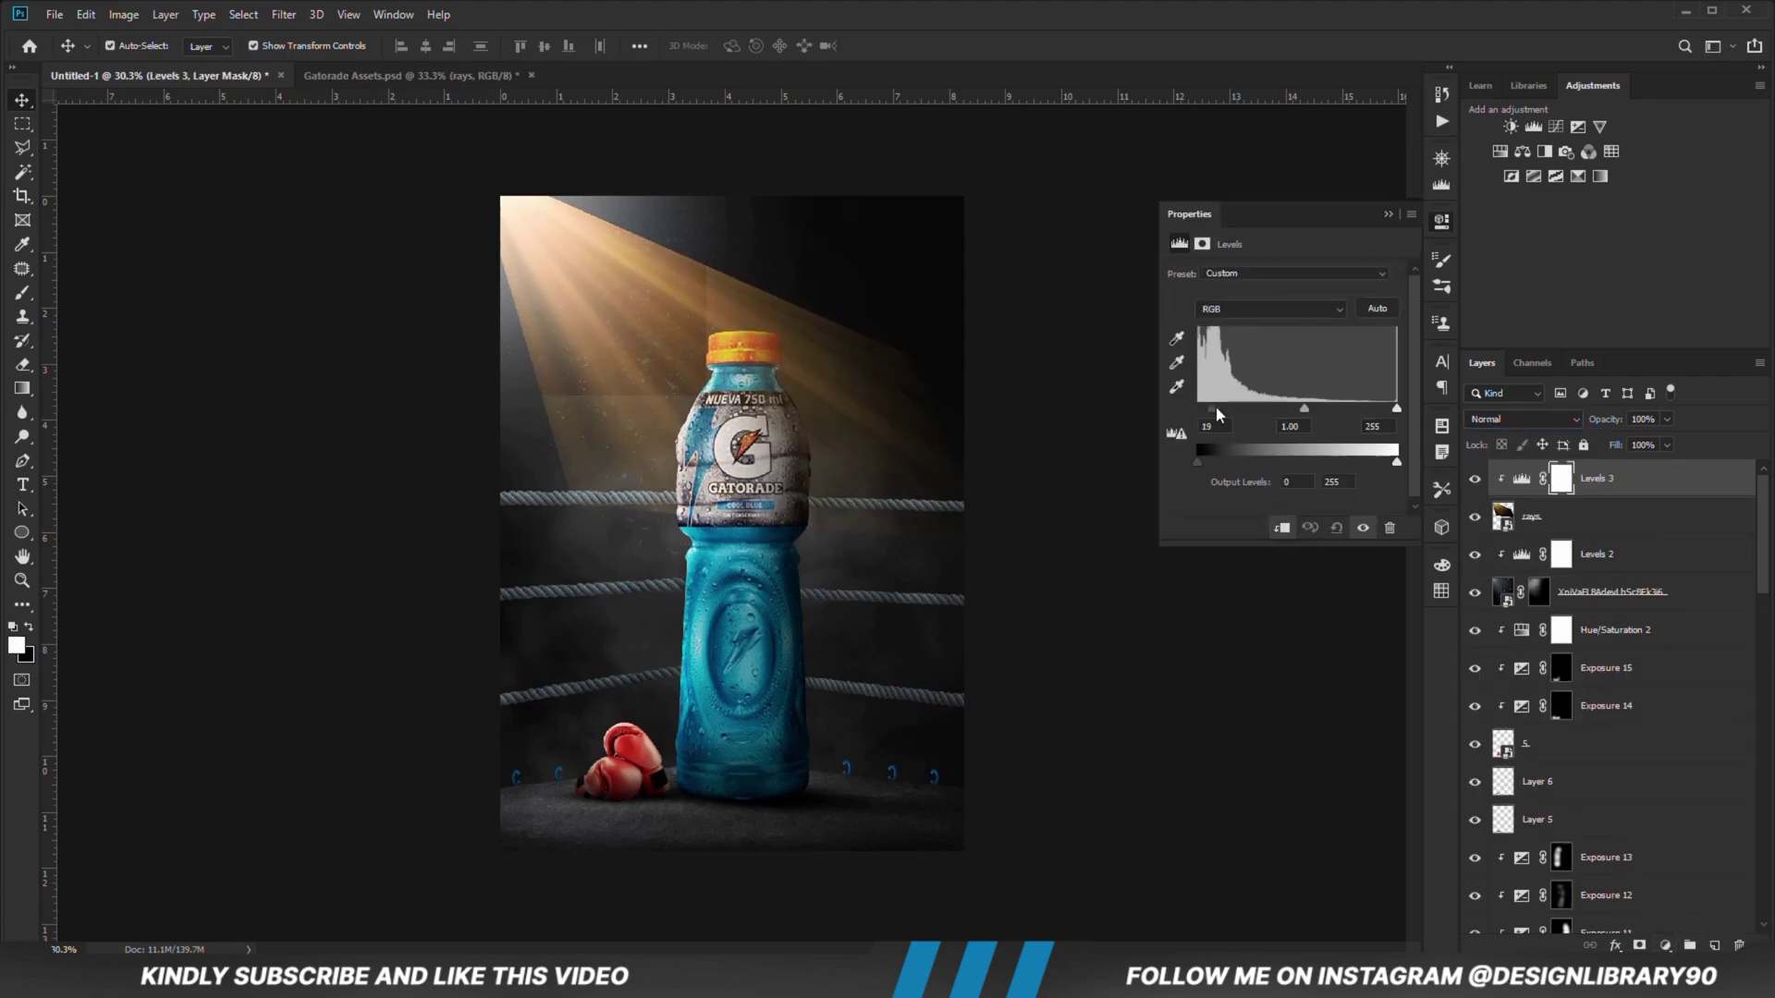
left_click_drag(1207, 406, 1248, 407)
left_click(1408, 209)
Step: Add a clipped, colorized Hue/Saturation adjustment to the rays with hue 215, saturation about 28 and reduced lightness
left_click(1665, 945)
left_click(1664, 764)
key("ctrl+alt+g")
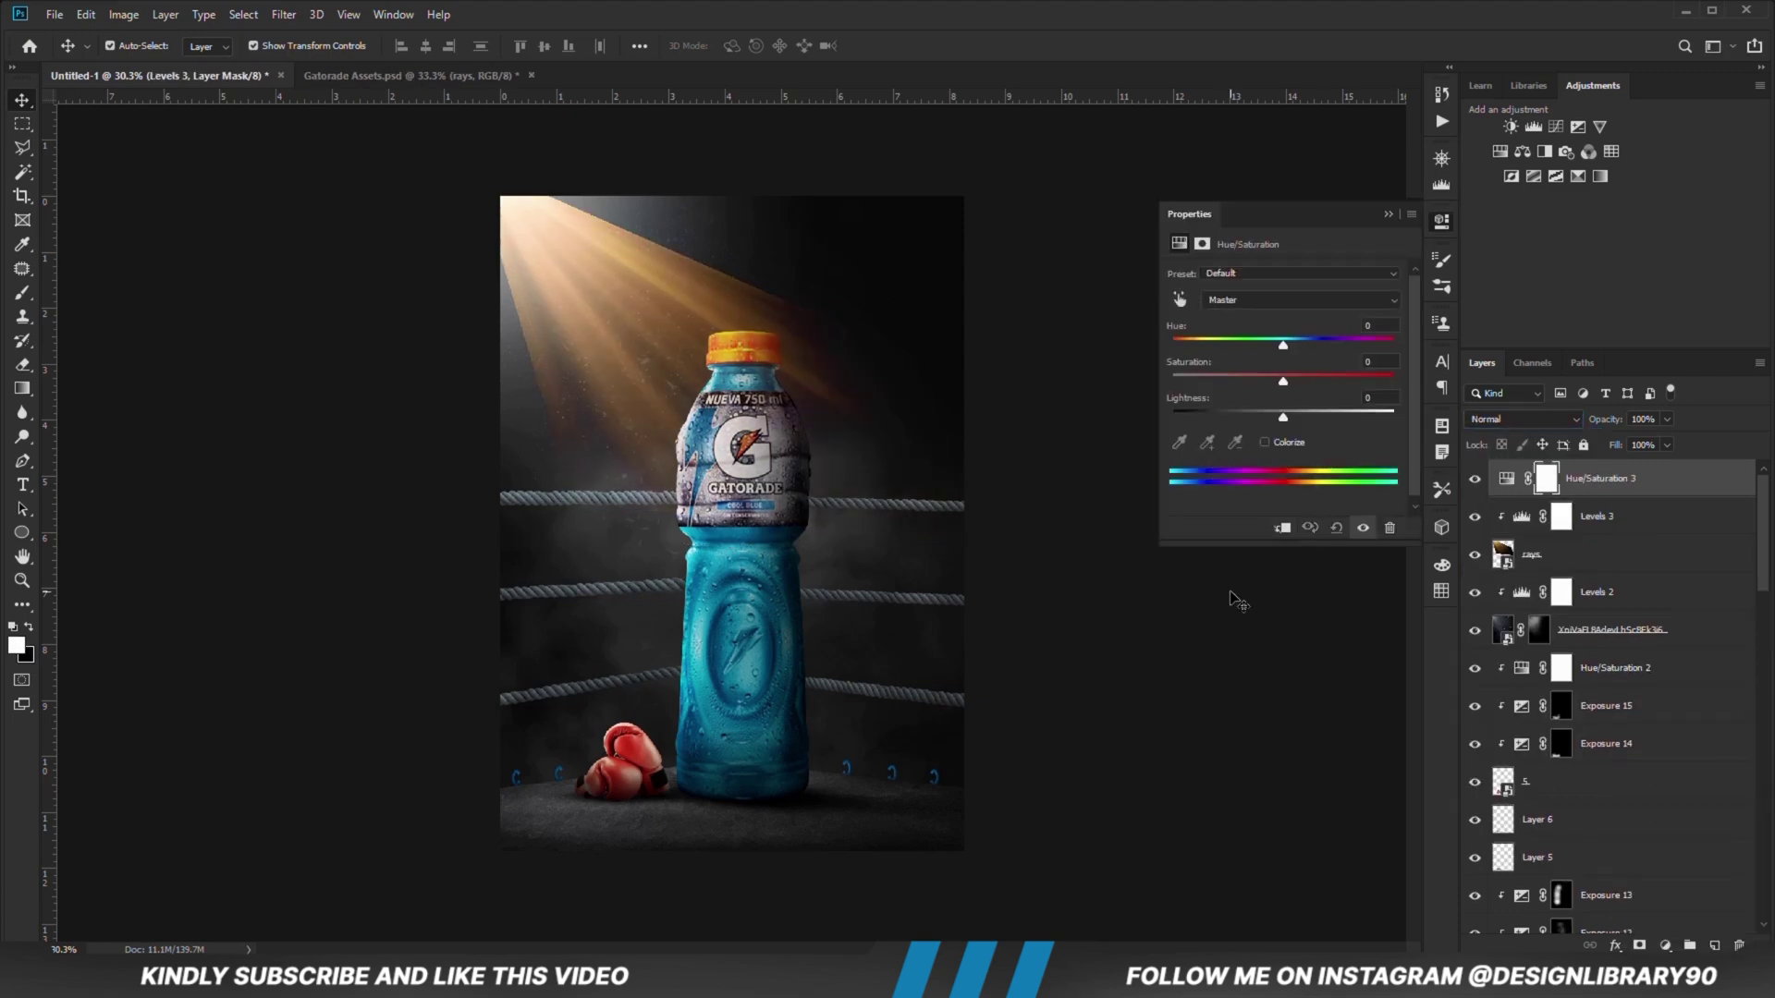
left_click(1264, 442)
left_click_drag(1173, 345, 1316, 351)
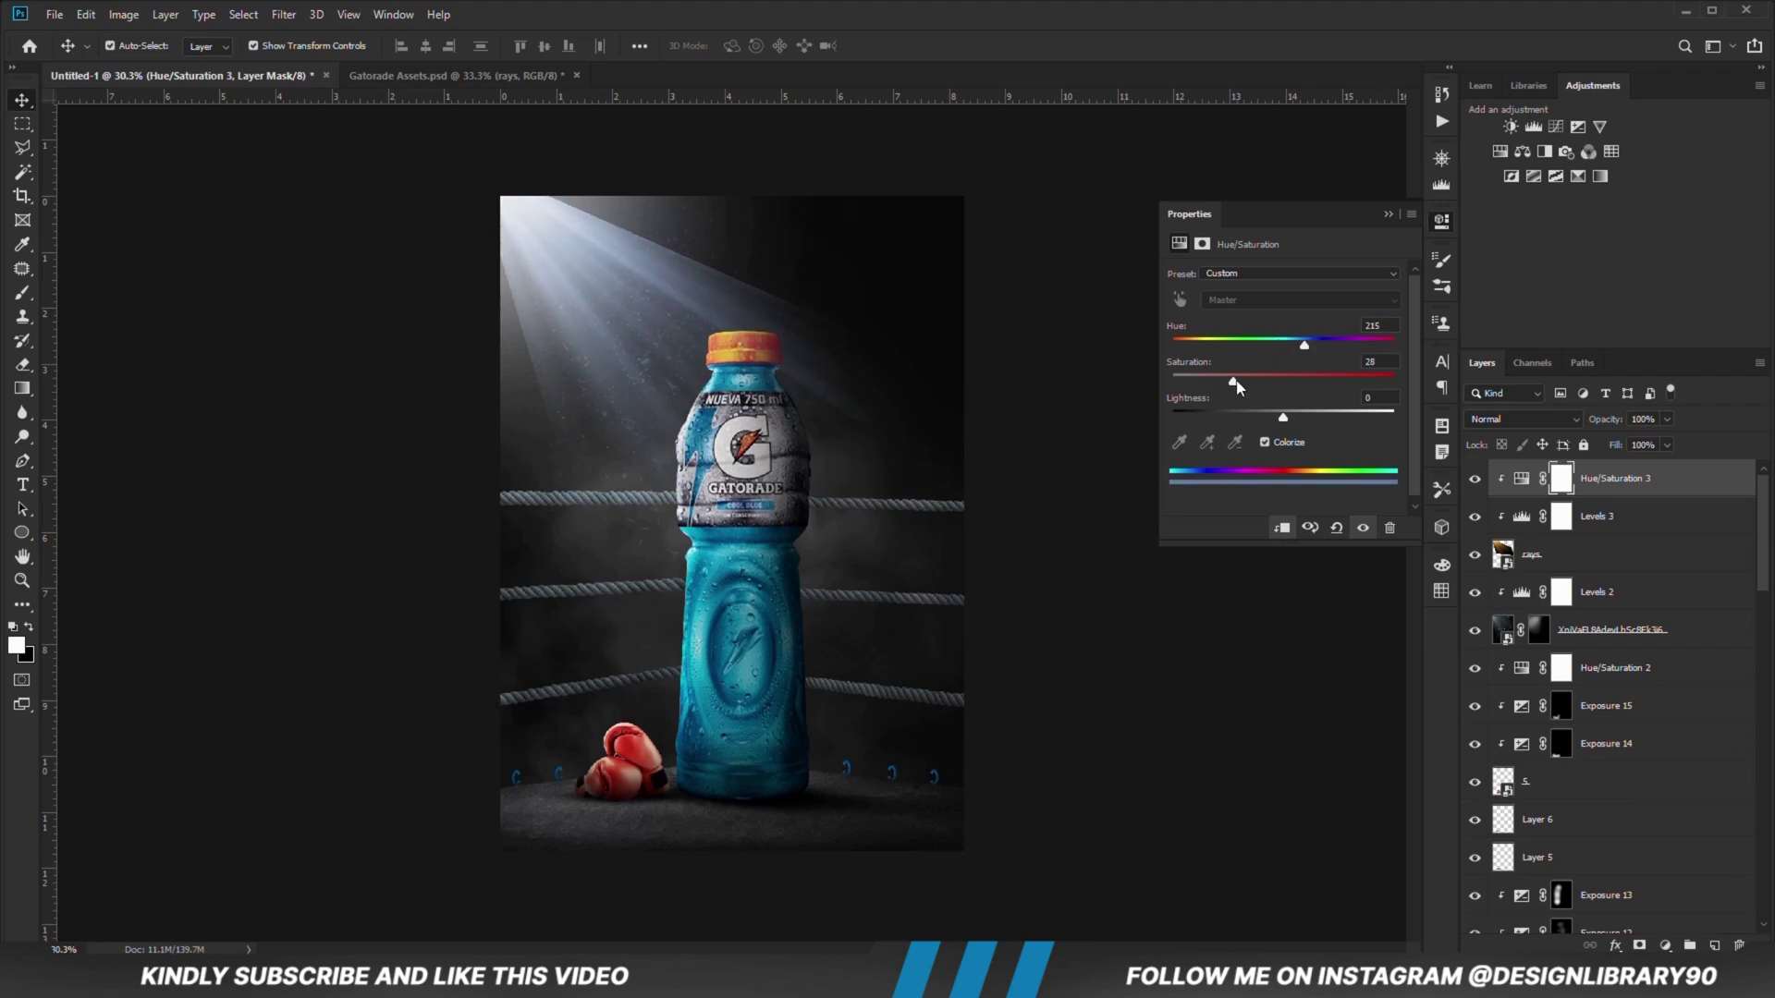
left_click_drag(1282, 417, 1255, 417)
left_click(1387, 214)
Step: Resize and reposition the rays layer so its light falls from the poster's upper-left corner
left_click(1571, 554)
left_click_drag(1017, 559, 1005, 579)
left_click_drag(814, 491, 799, 499)
left_click_drag(1058, 442, 1057, 448)
key("Return")
Step: Add a layer mask to the rays and prepare a round, soft black brush with reduced opacity
left_click(1639, 945)
left_click(23, 292)
right_click(686, 372)
left_click_drag(727, 434, 737, 457)
left_click(427, 45)
left_click(419, 72)
left_click(29, 626)
Step: Paint black on the rays layer mask with a soft brush at 26% opacity to fade the light above the bottle cap
key("bracketleft")
key("bracketleft")
key("bracketleft")
key("bracketleft")
key("bracketleft")
key("bracketleft")
key("bracketleft")
key("bracketleft")
left_click(427, 45)
left_click(435, 72)
key("bracketright")
key("bracketright")
key("bracketright")
mouse_move(603, 172)
left_mouse_down()
mouse_move(717, 223)
mouse_move(744, 269)
left_mouse_up()
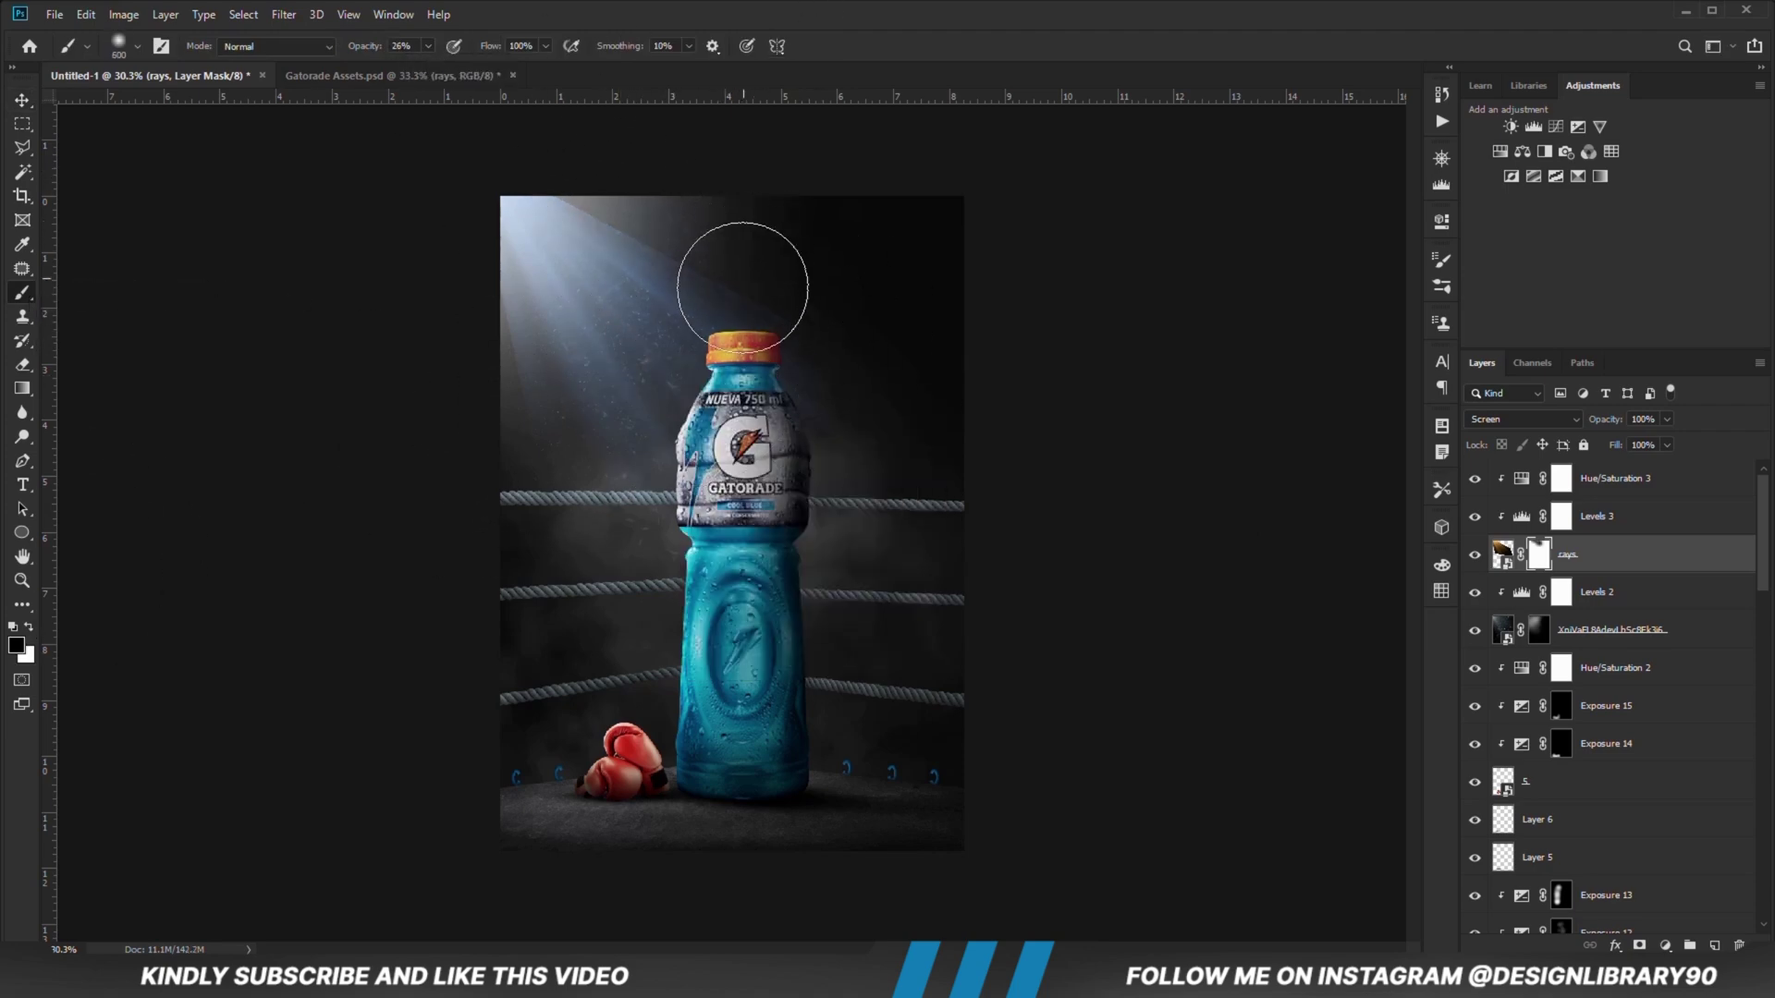
Step: Enlarge the mask brush to 1000 and fade the rays around the bottle's label and beside its upper body
scroll(582, 249, "down", 1)
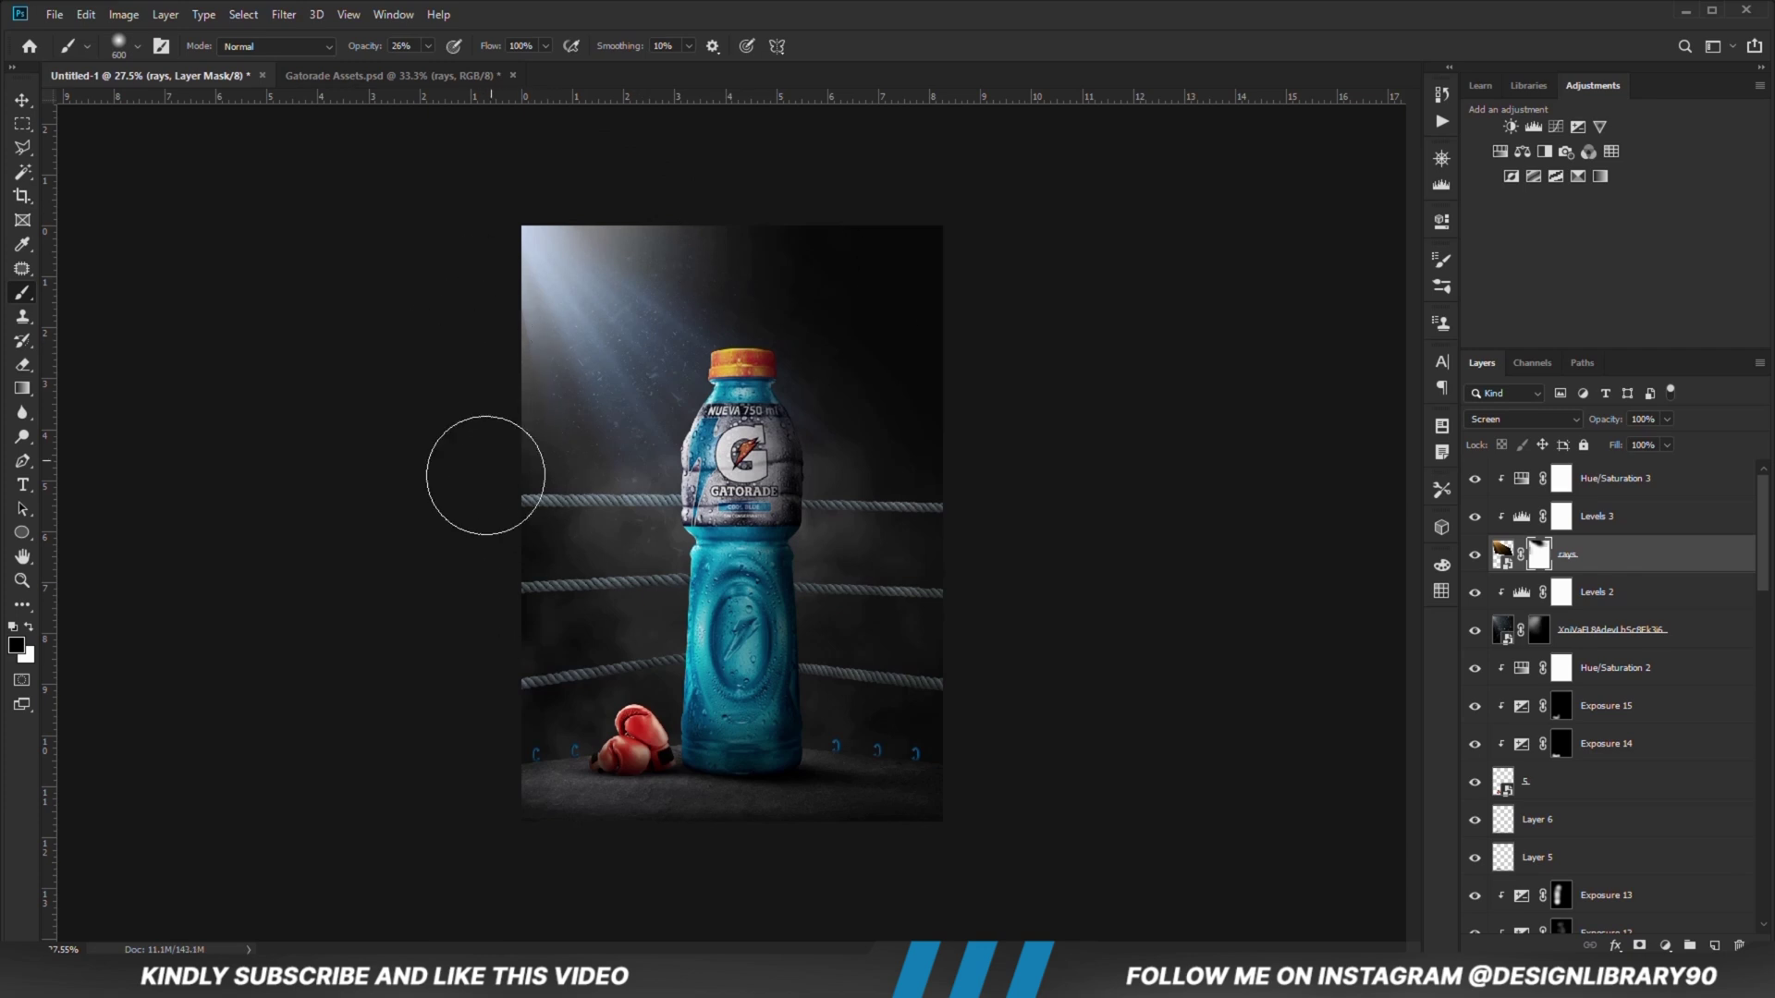
key("bracketright")
key("bracketright")
key("bracketright")
key("bracketright")
left_click(755, 409)
mouse_move(674, 475)
left_mouse_down()
mouse_move(748, 364)
mouse_move(733, 326)
left_mouse_up()
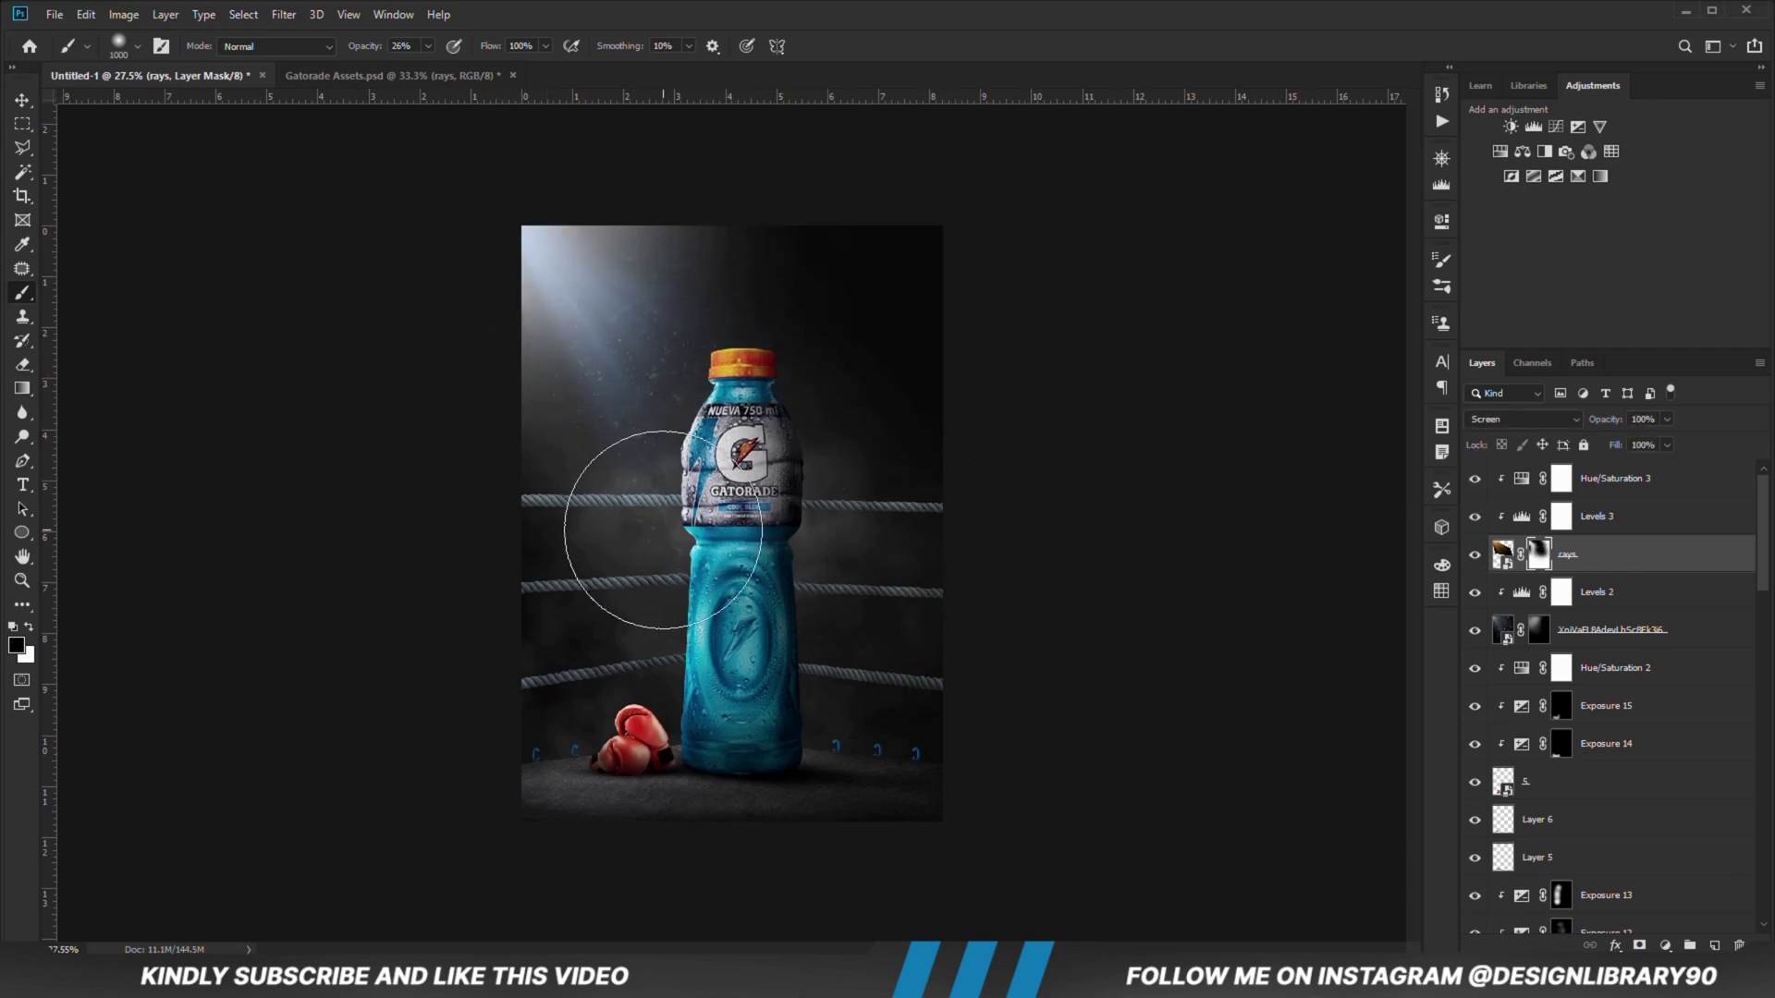
key("v")
left_click(250, 479)
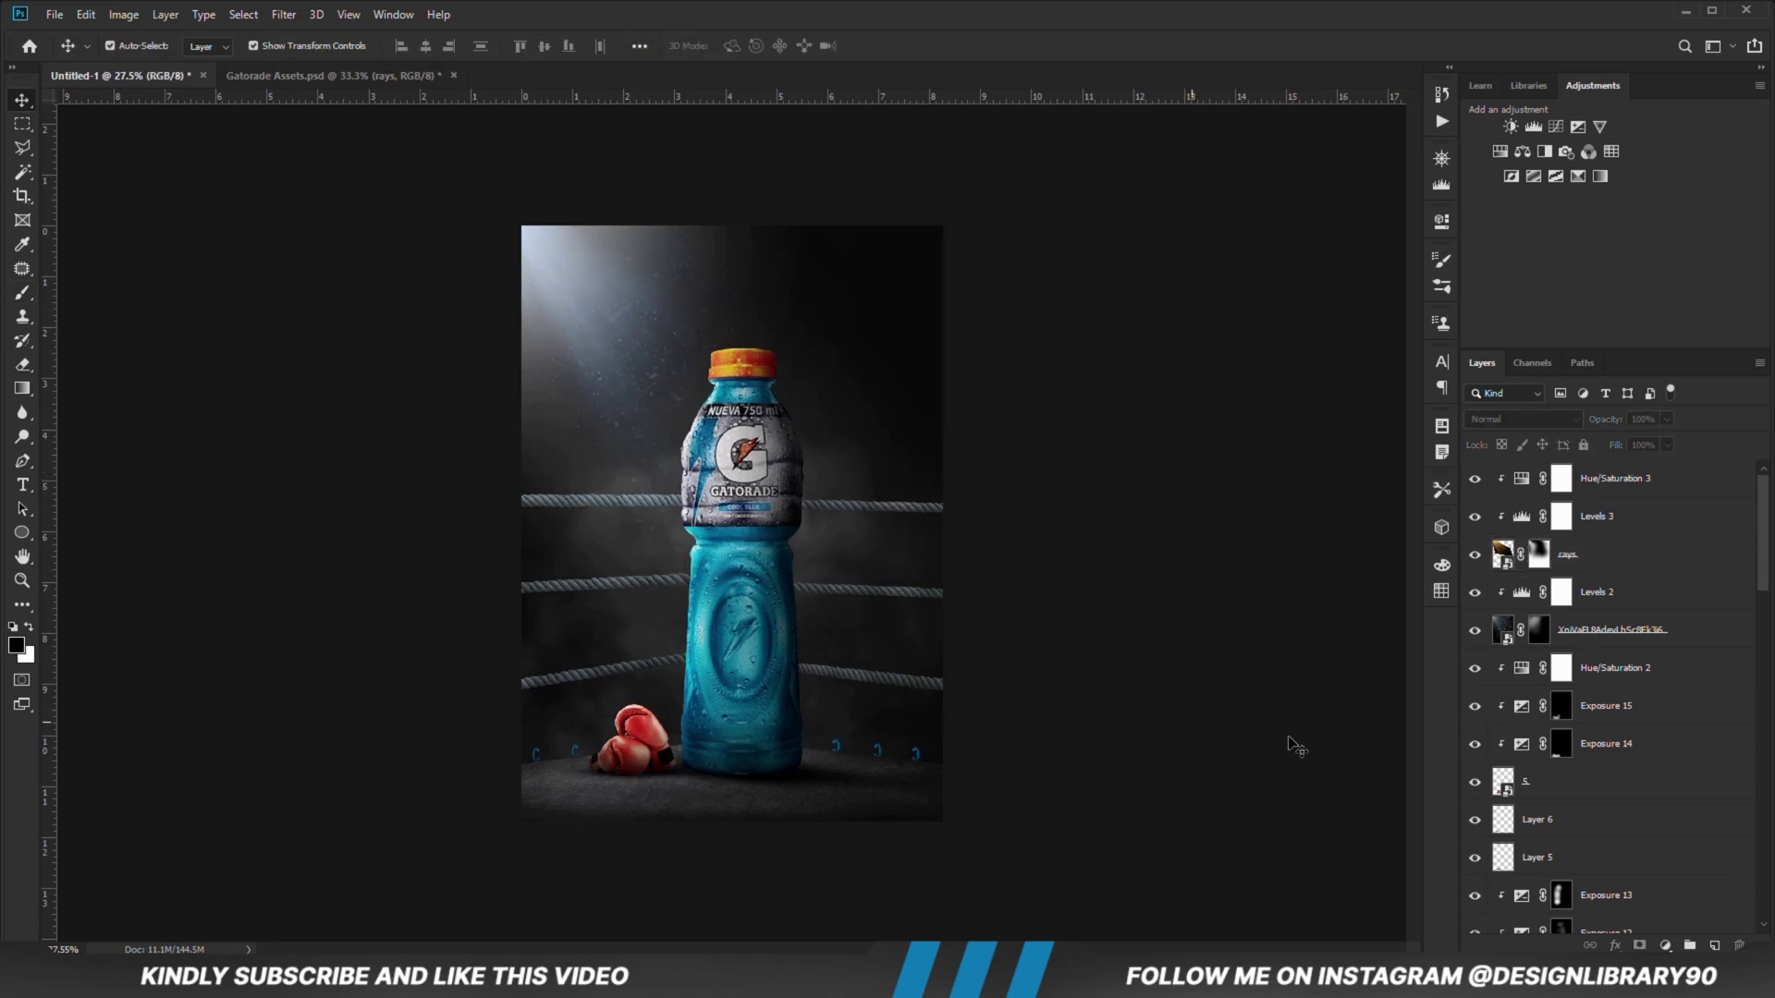
Step: Add a Curves adjustment above all layers, lower the shadows with an anchor point in the highlights, and compare before and after
left_click(1665, 937)
left_click(1661, 756)
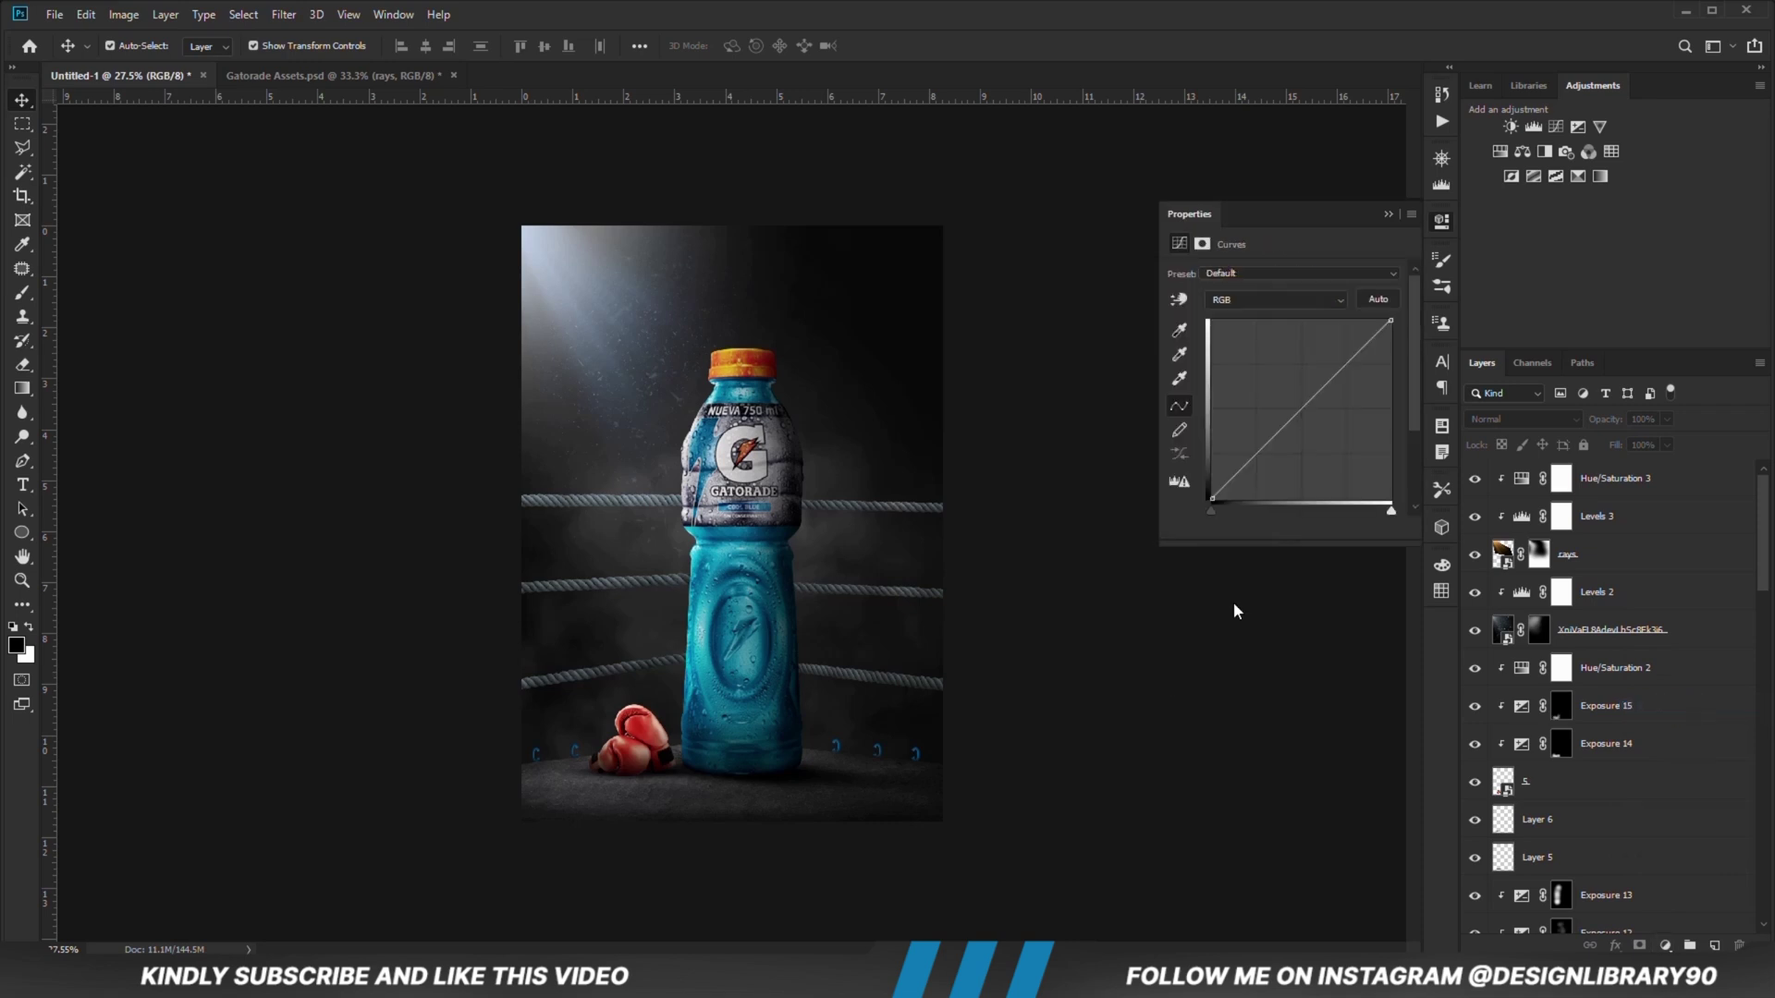
left_click_drag(1248, 469, 1251, 472)
left_click(1320, 400)
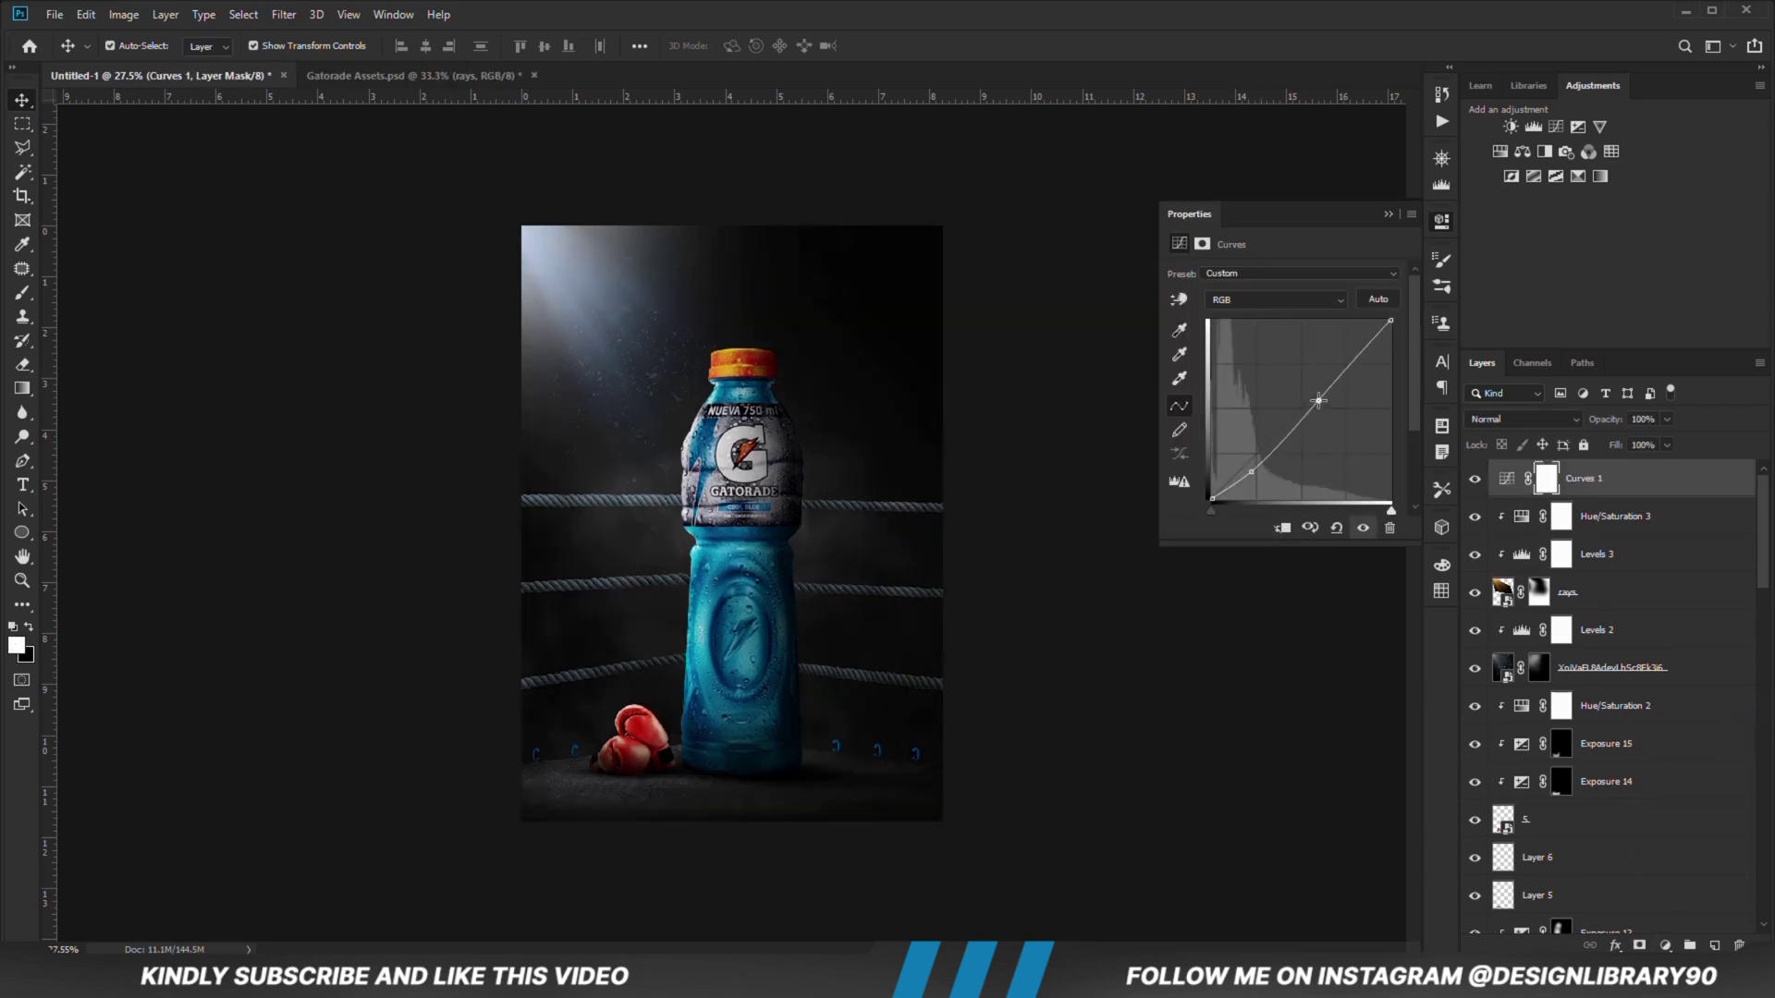
left_click(1363, 527)
left_click(1363, 527)
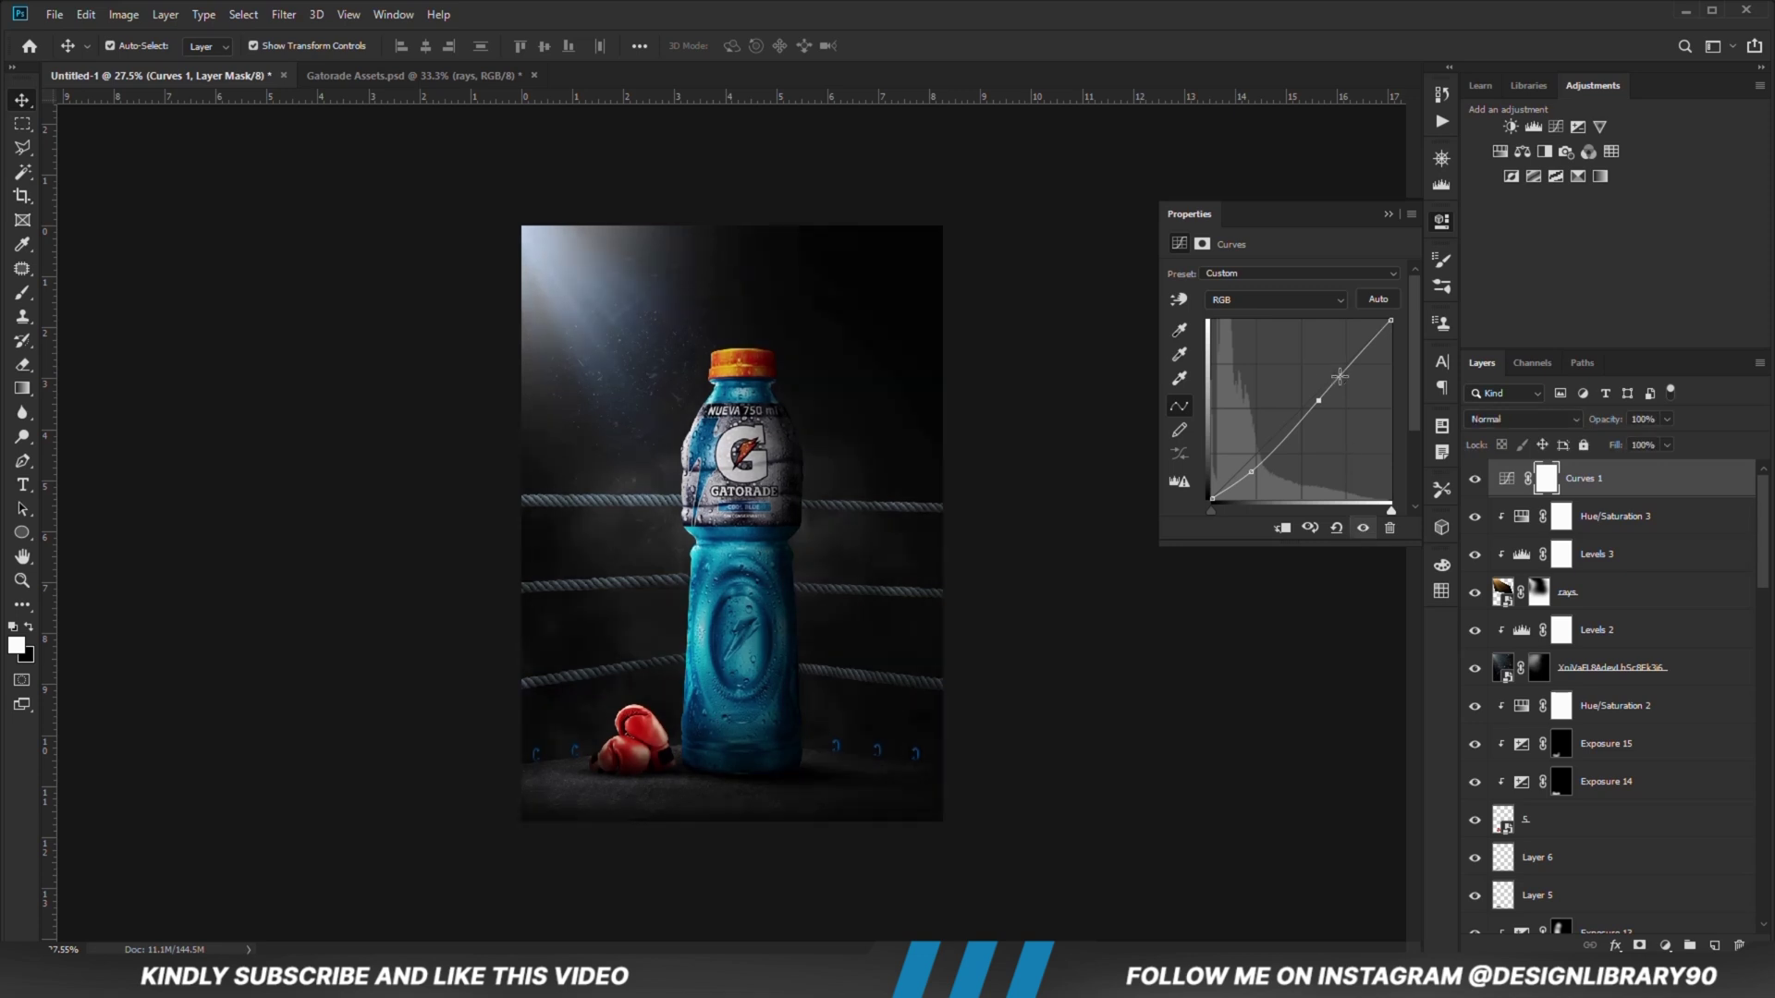
left_click(1388, 213)
left_click(1171, 606)
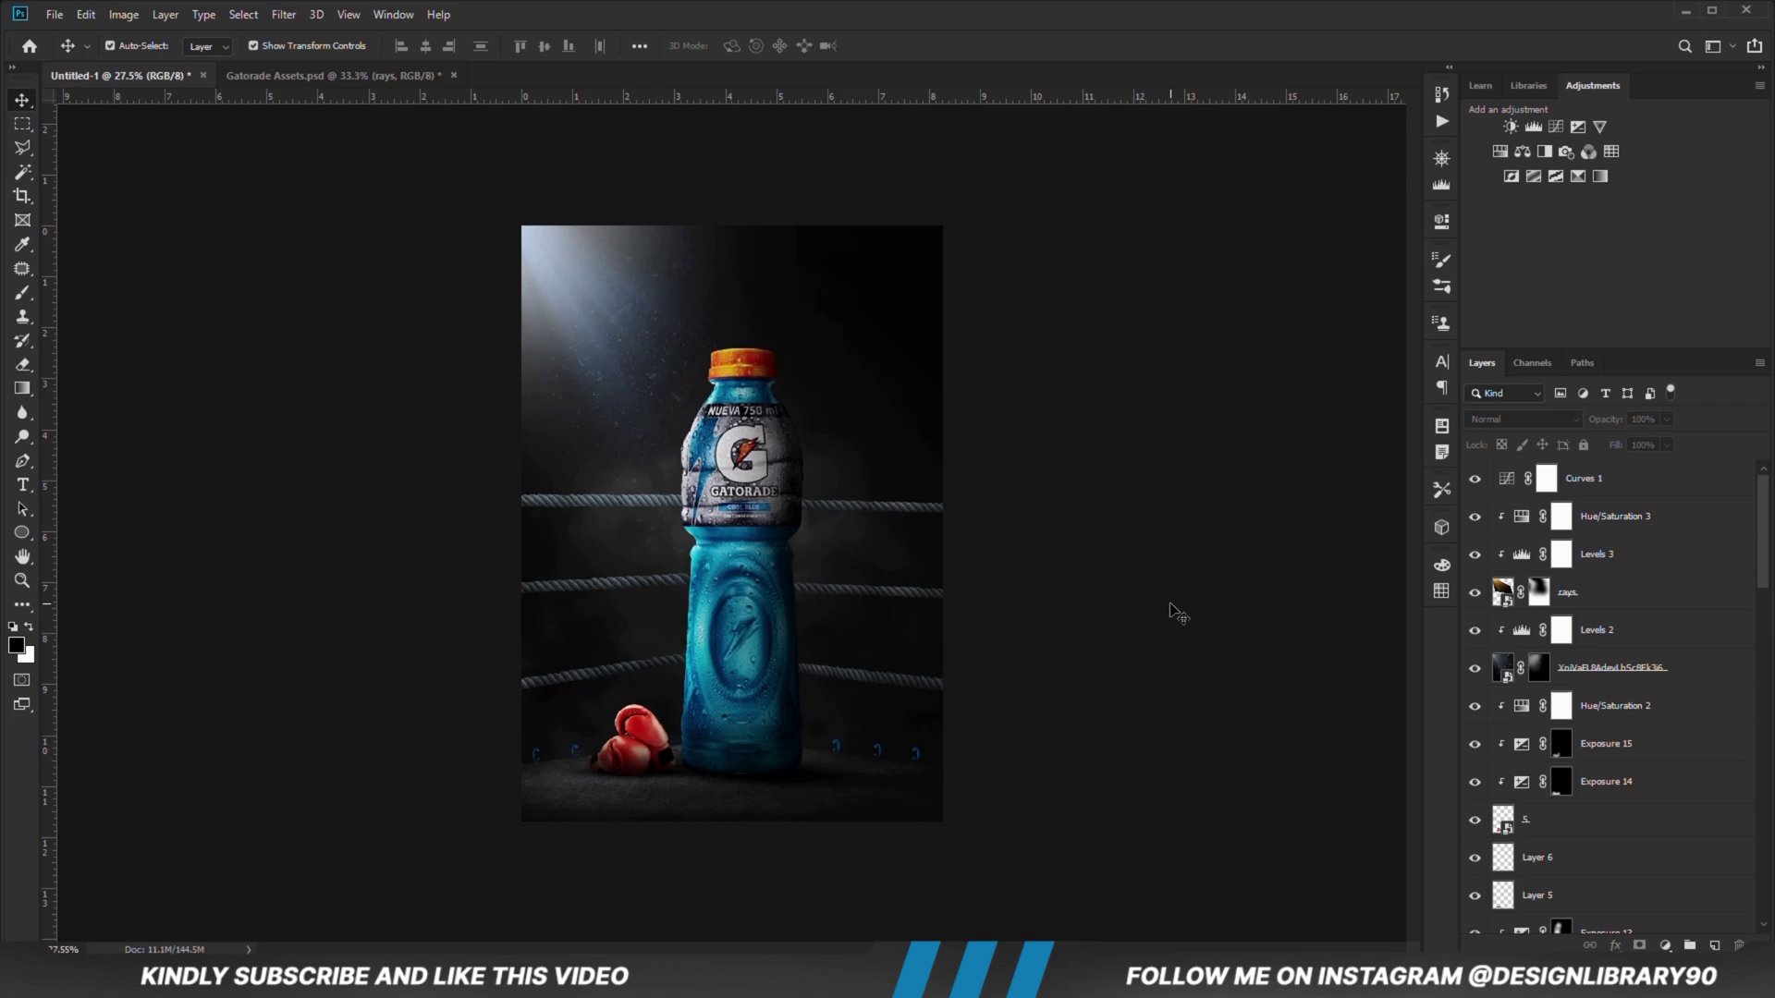
Step: Add a Photo Filter adjustment using Cooling Filter (LBB) and reduce its layer opacity to about 70%
left_click(1652, 943)
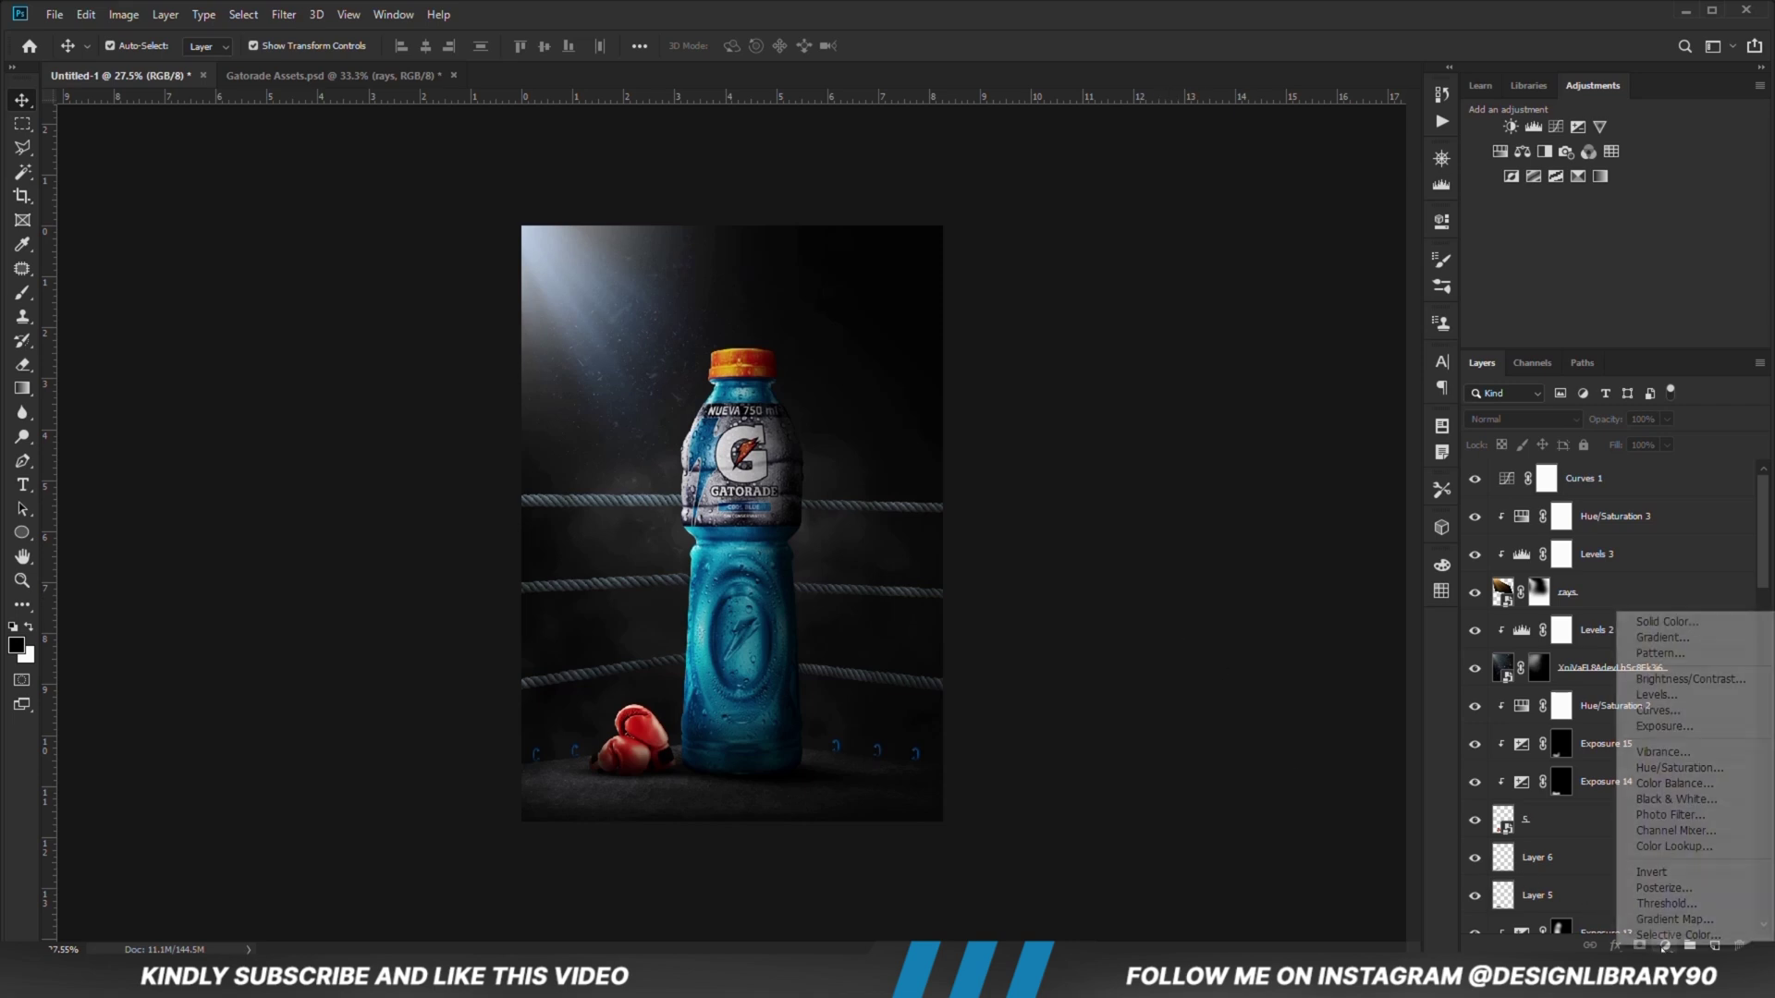
left_click(1691, 815)
left_click(1282, 277)
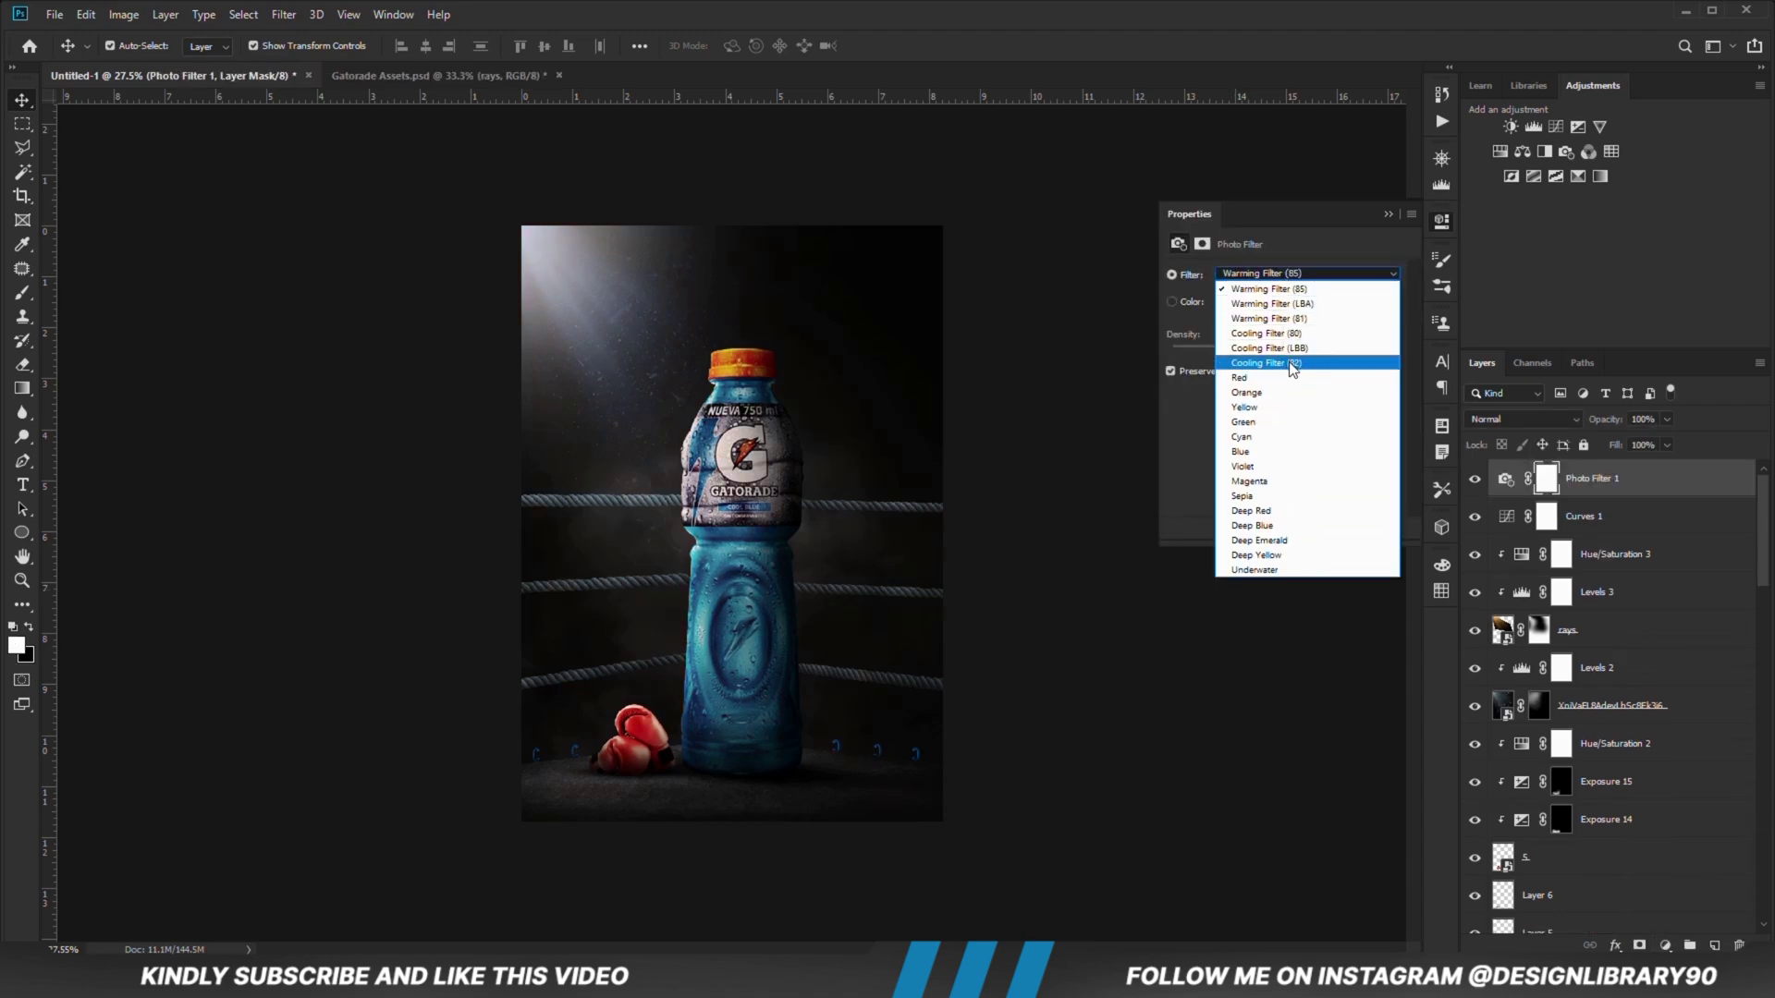
left_click(1289, 349)
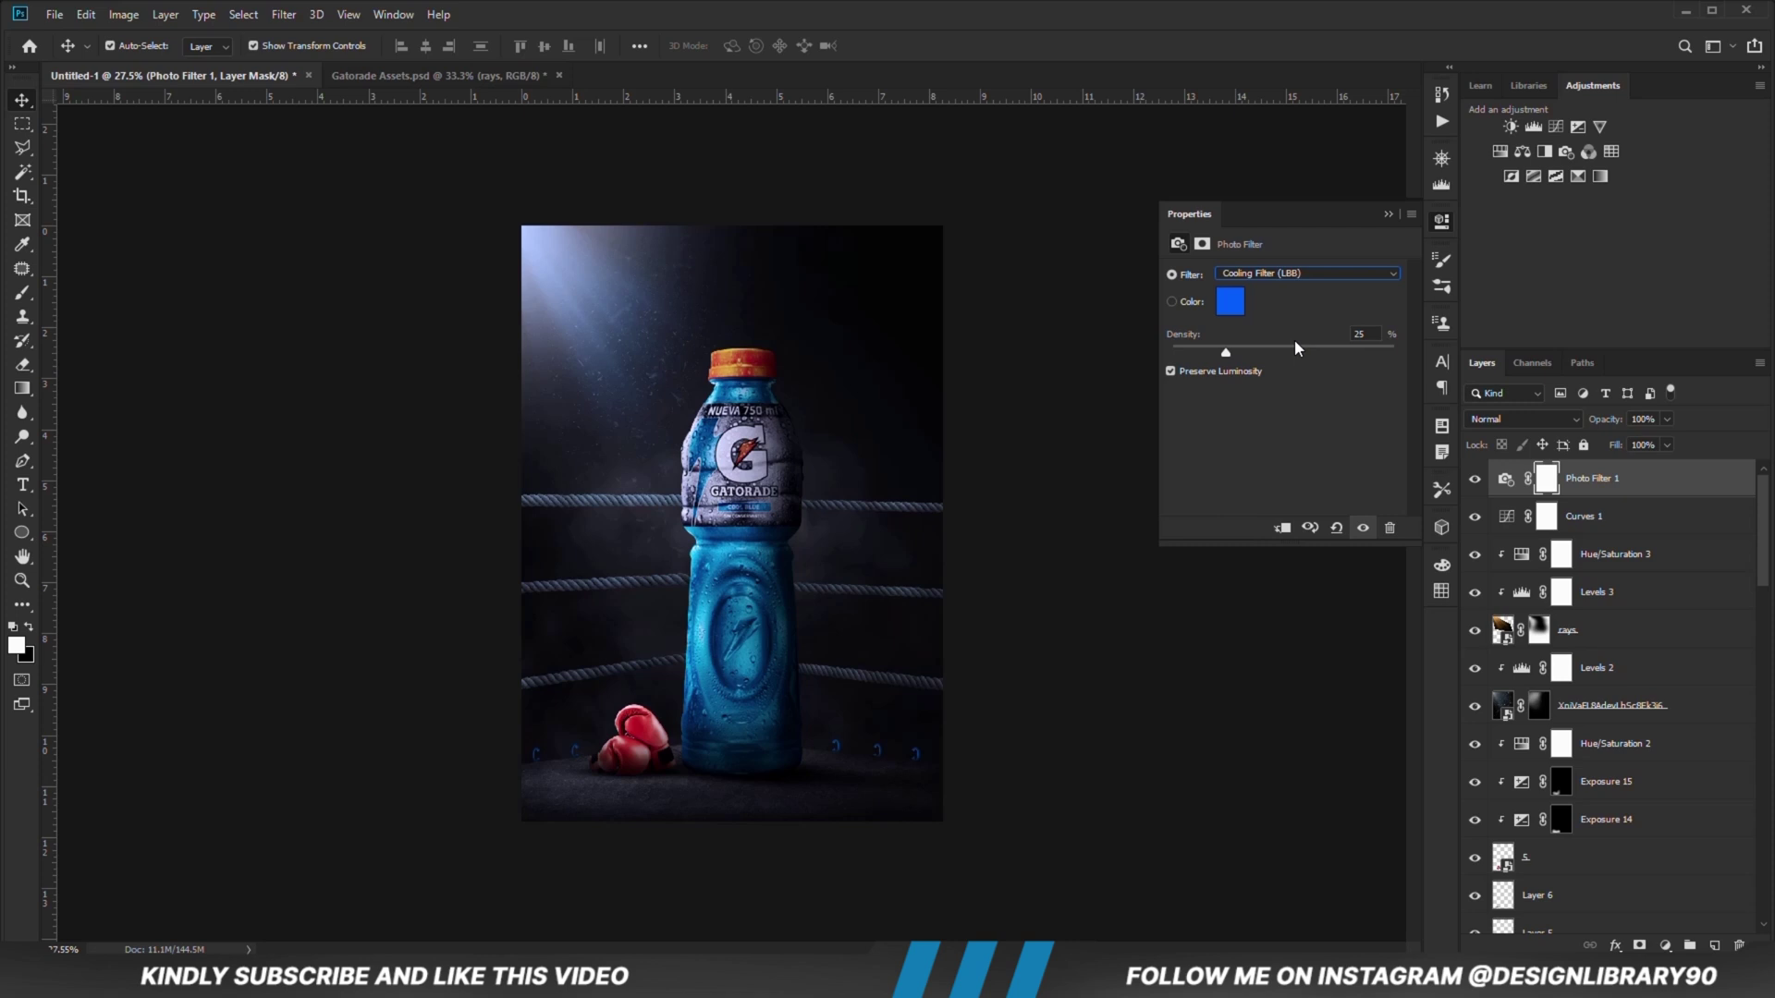
left_click(1387, 214)
left_click(1472, 481)
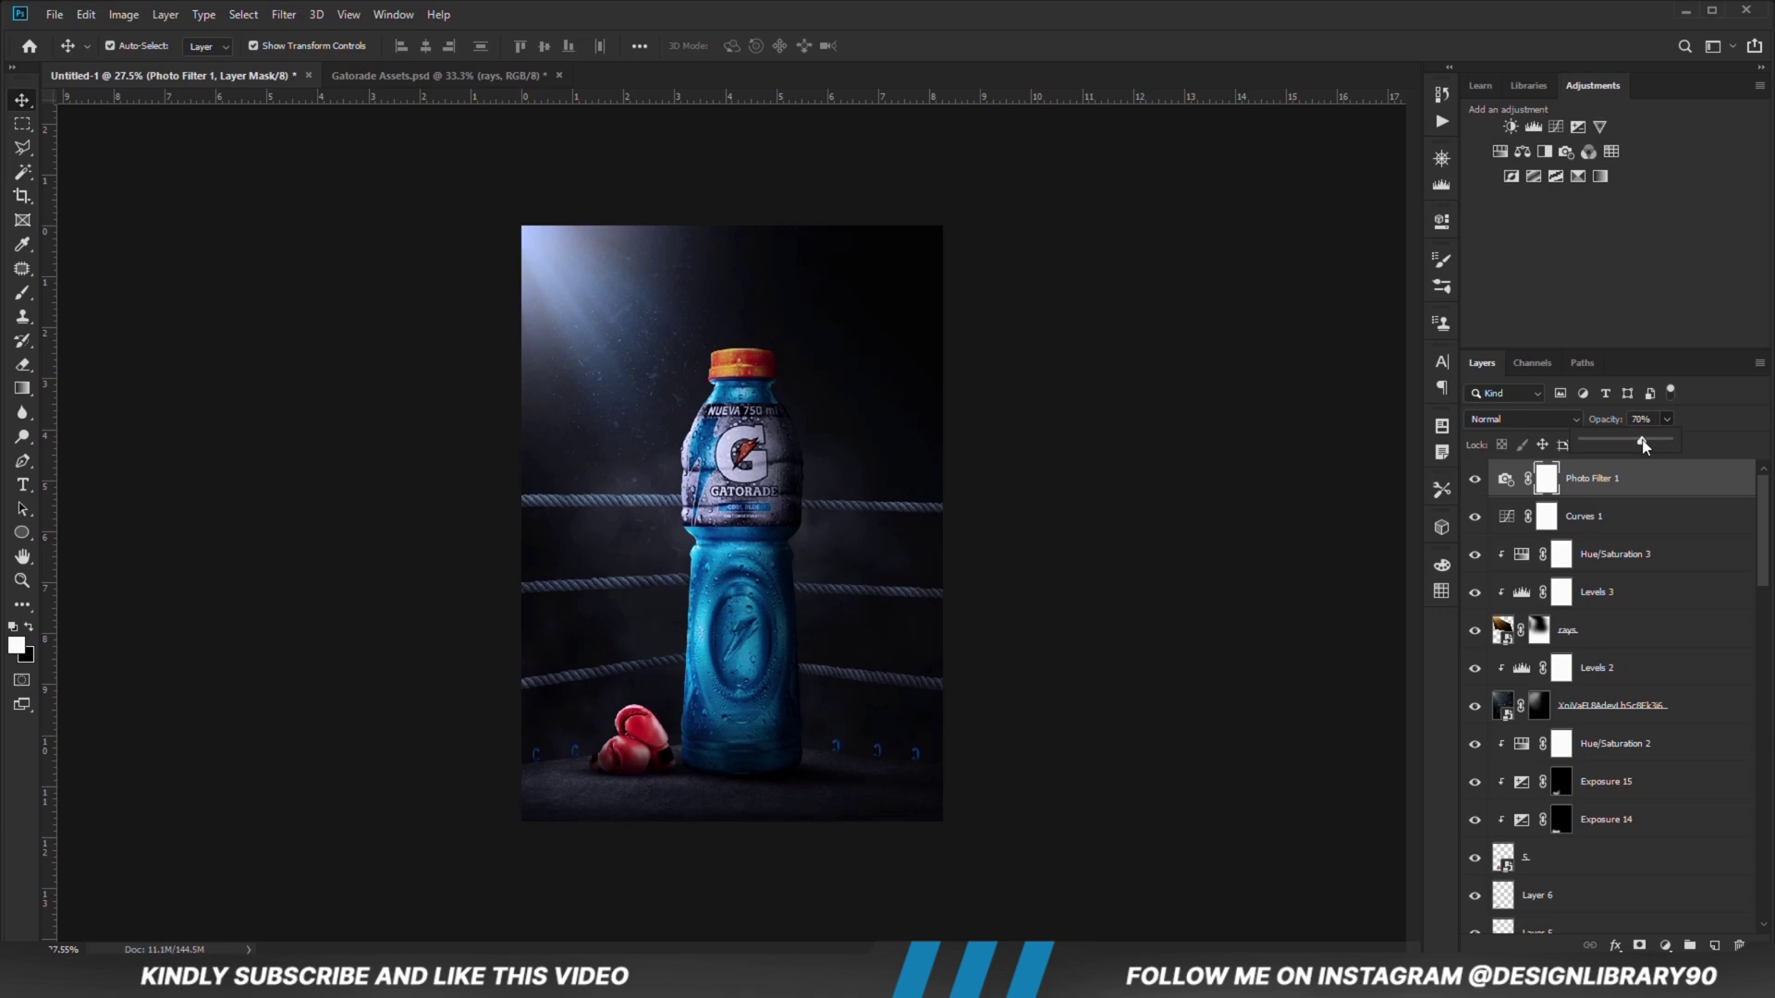
left_click(1313, 504)
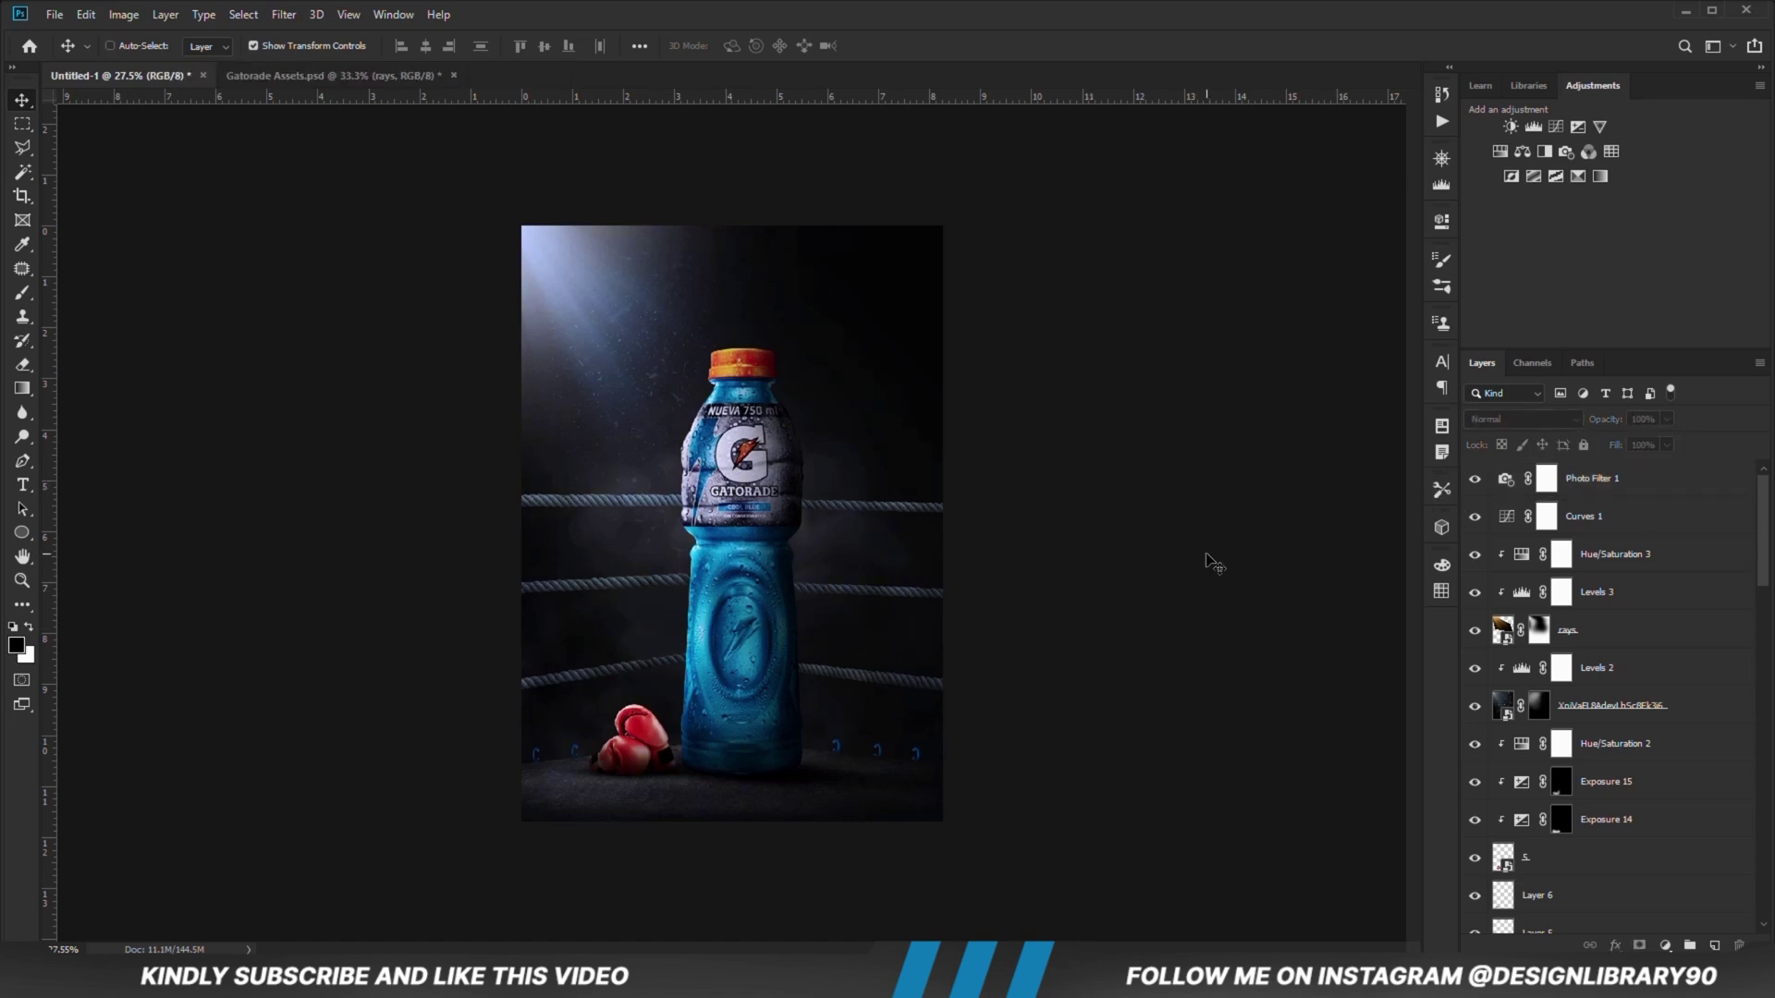
Step: Stamp all visible layers into a new top layer and convert it to a smart object
key("ctrl+alt+shift+e")
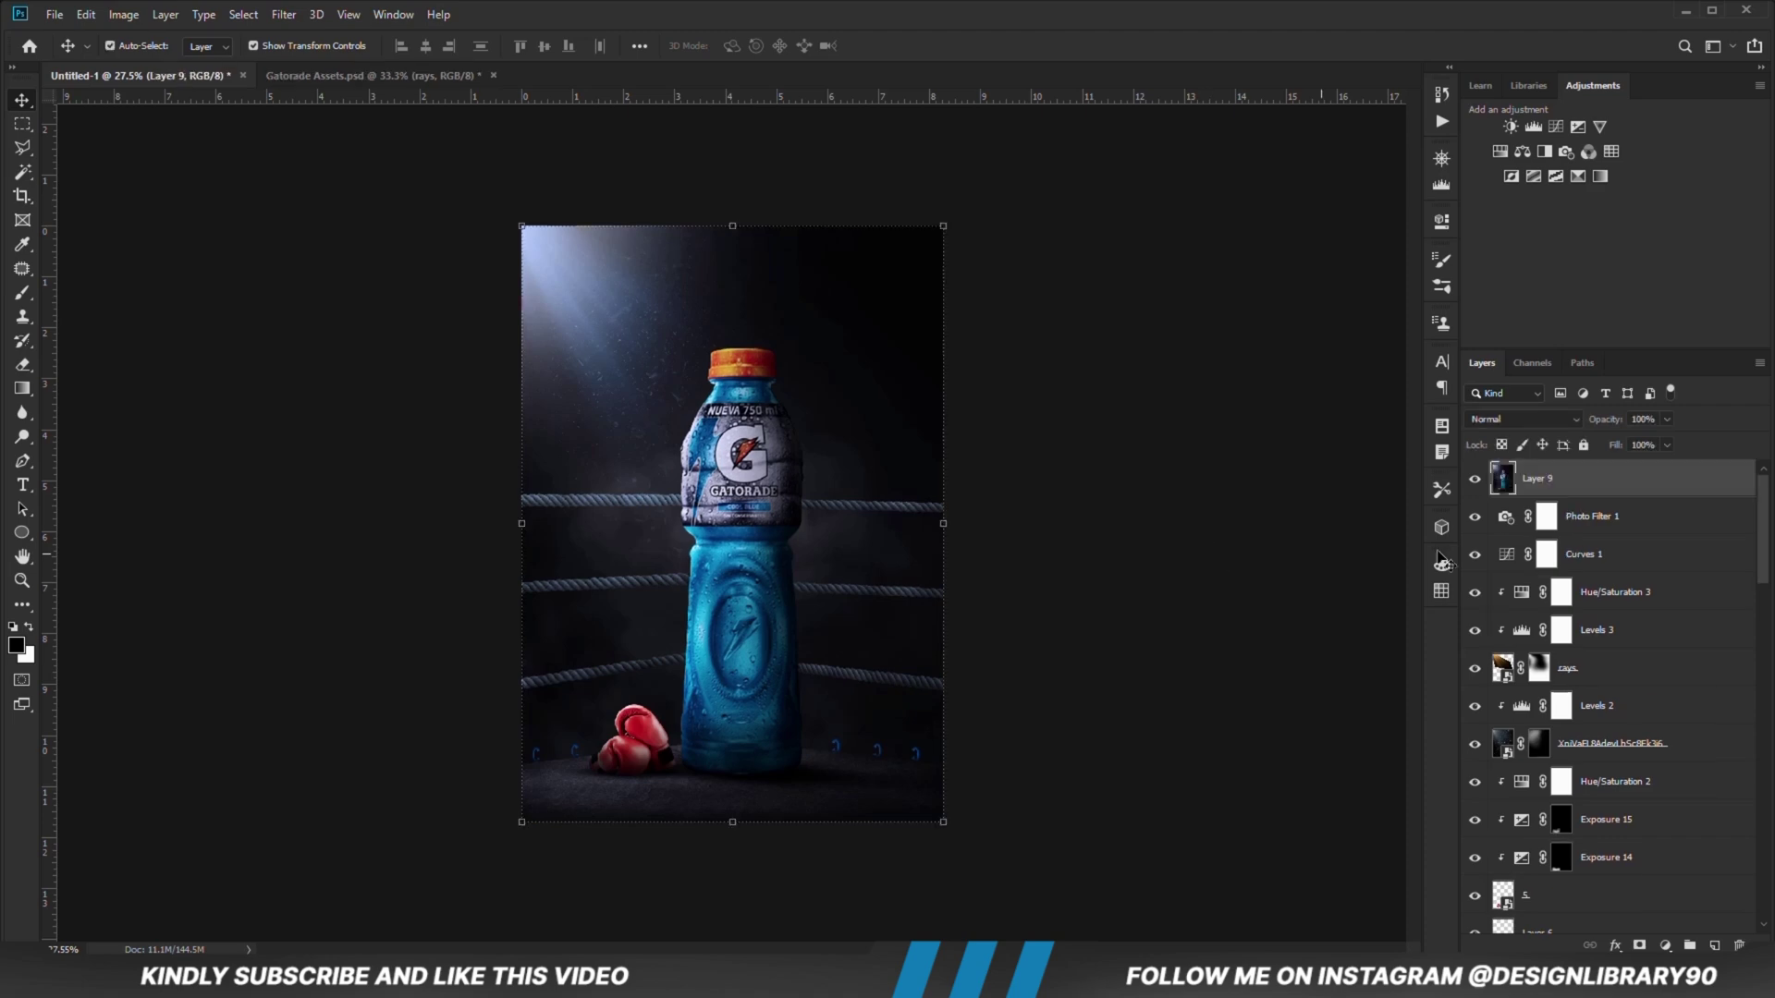
right_click(1567, 488)
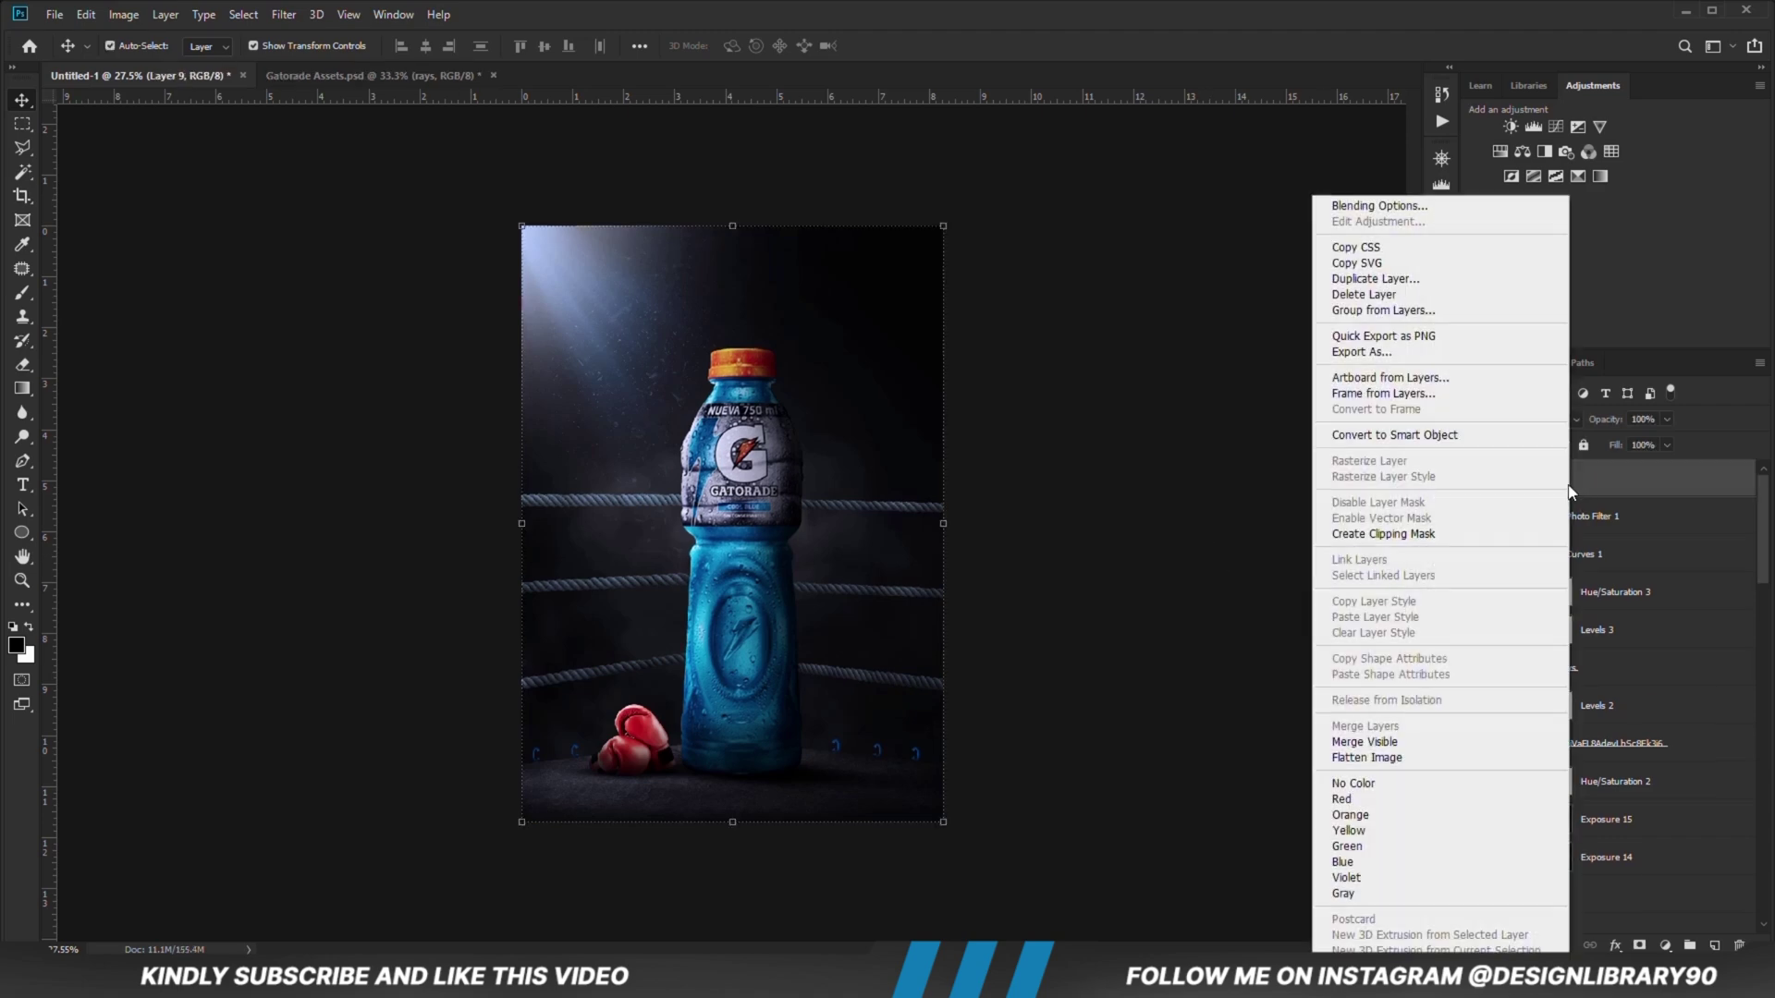
left_click(1345, 440)
Step: Open the stamped layer in the Camera Raw Filter and fine-tune the Basic adjustments for darker, more contrasty tones
left_click(284, 13)
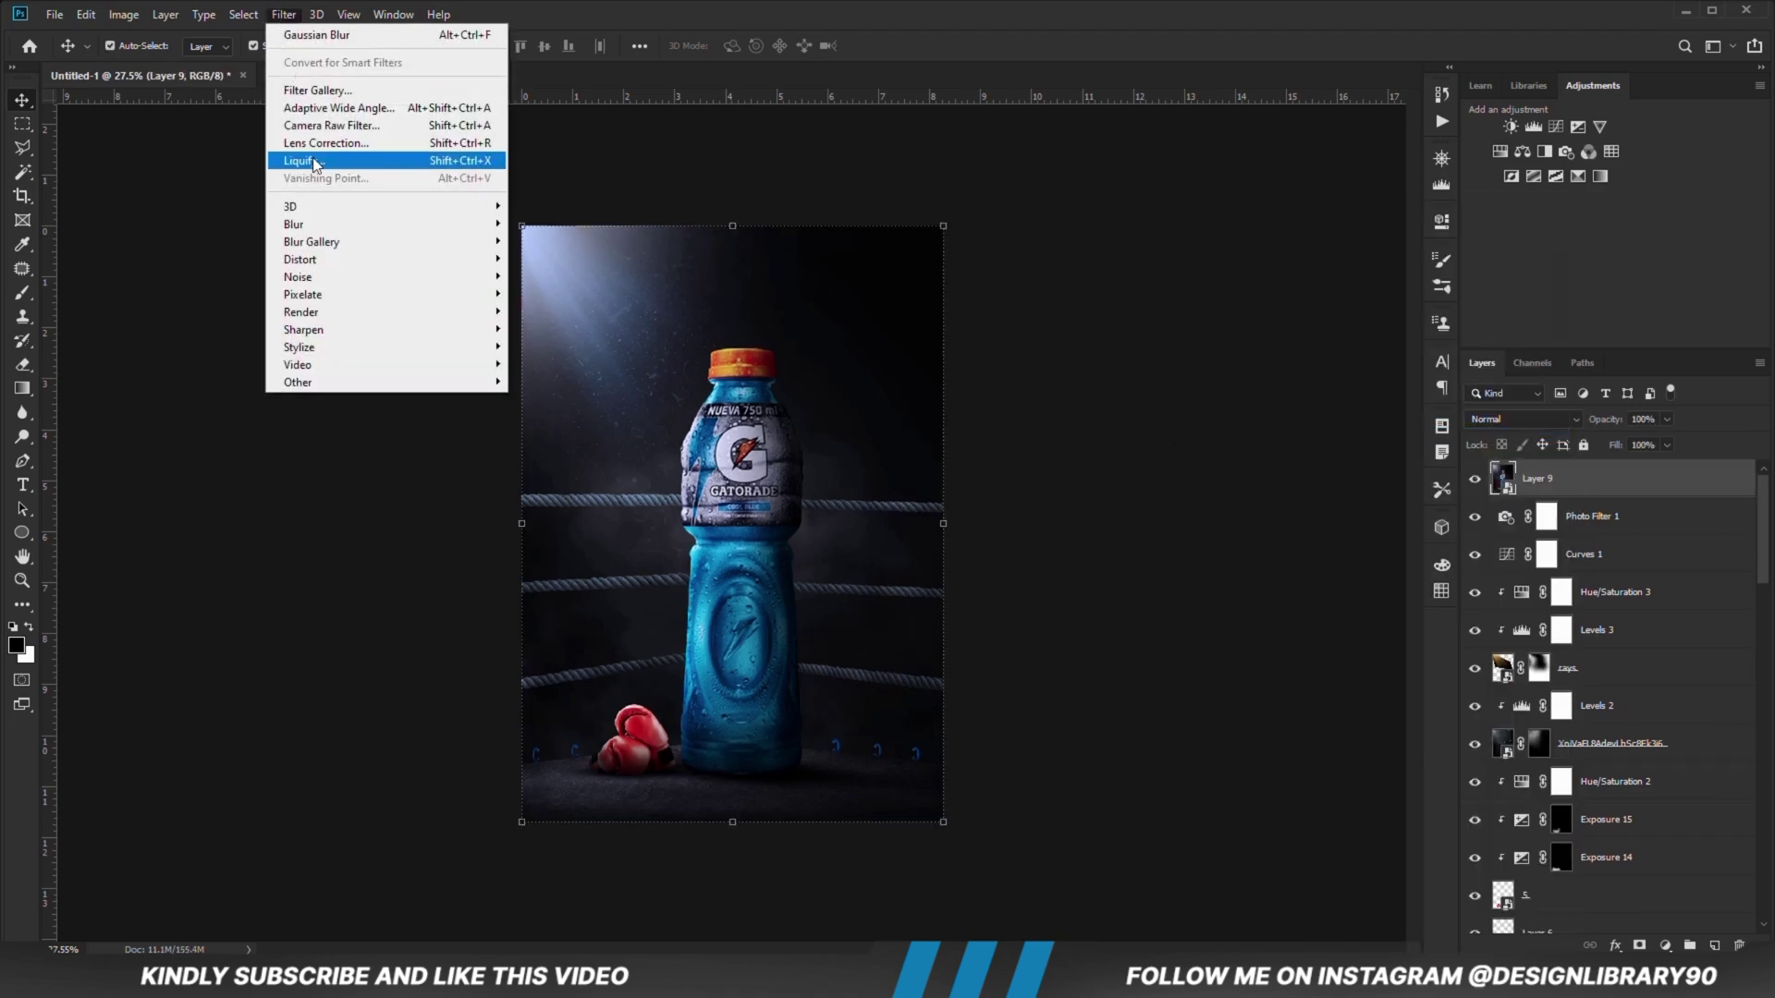
left_click(336, 125)
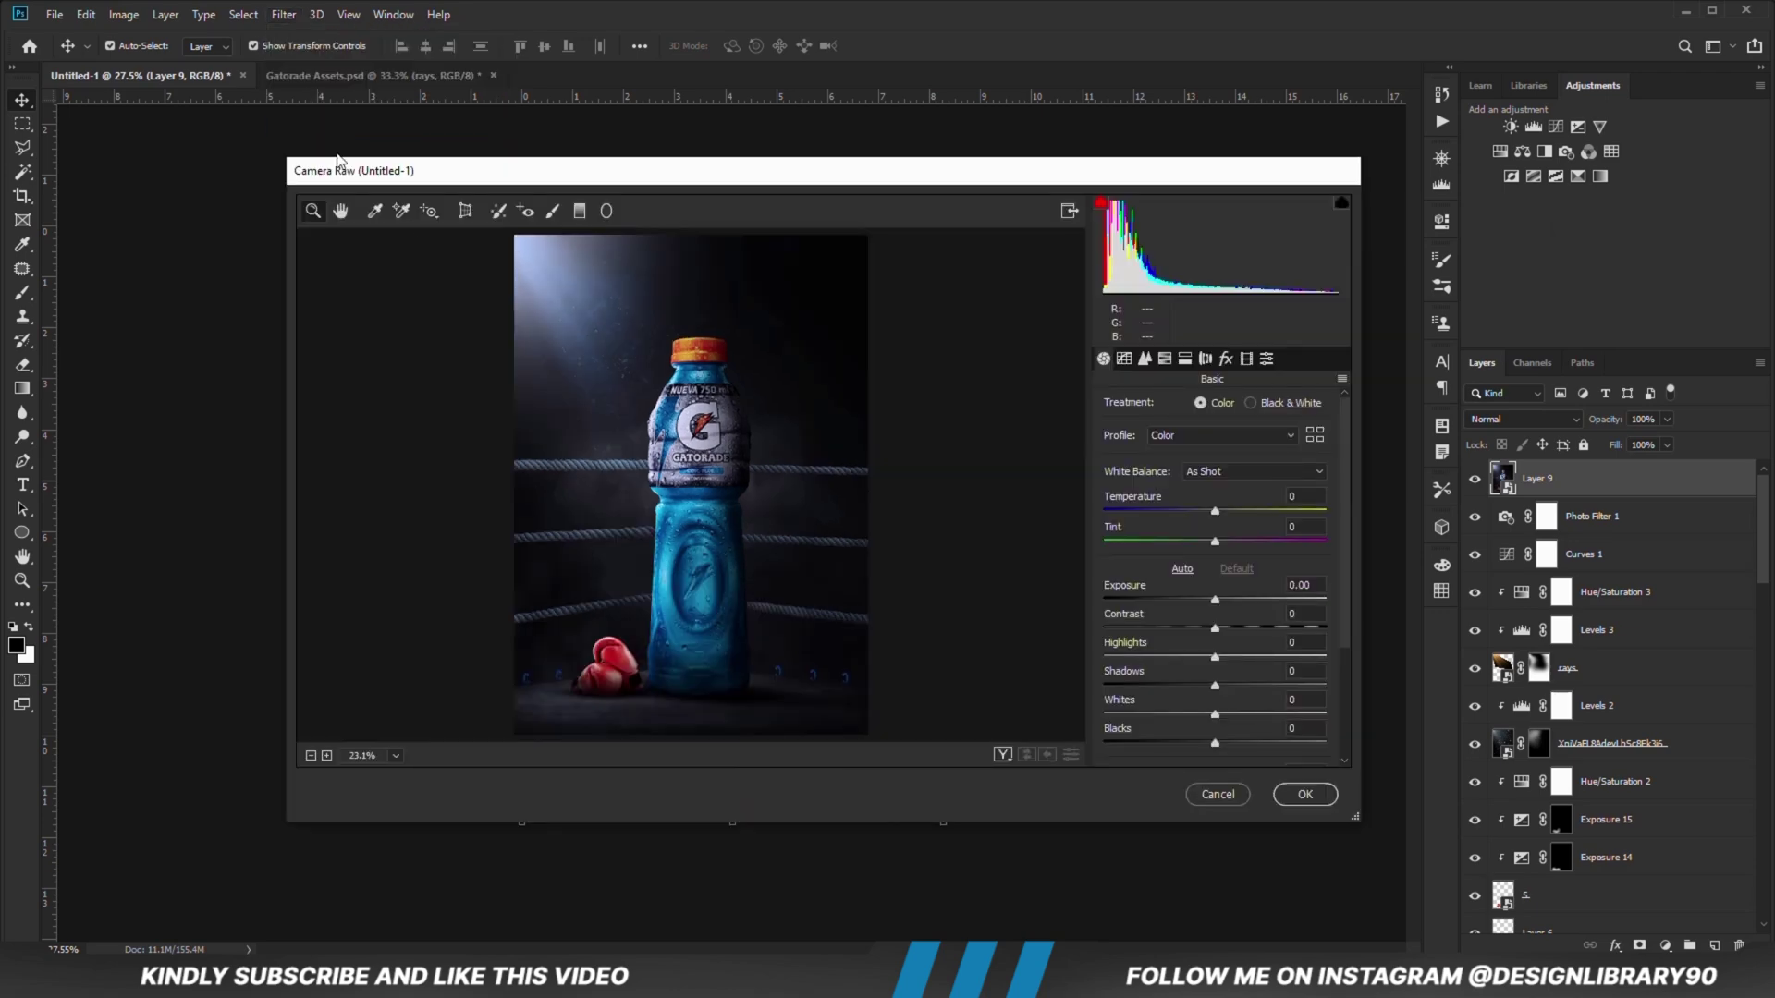
left_click_drag(1214, 599, 1226, 722)
scroll(1318, 692, "down", 2)
left_click_drag(1214, 750, 1217, 750)
Step: Choose the Heavy sharpening and Medium vignetting presets and apply the Camera Raw Filter to the stamped layer
left_click(1267, 358)
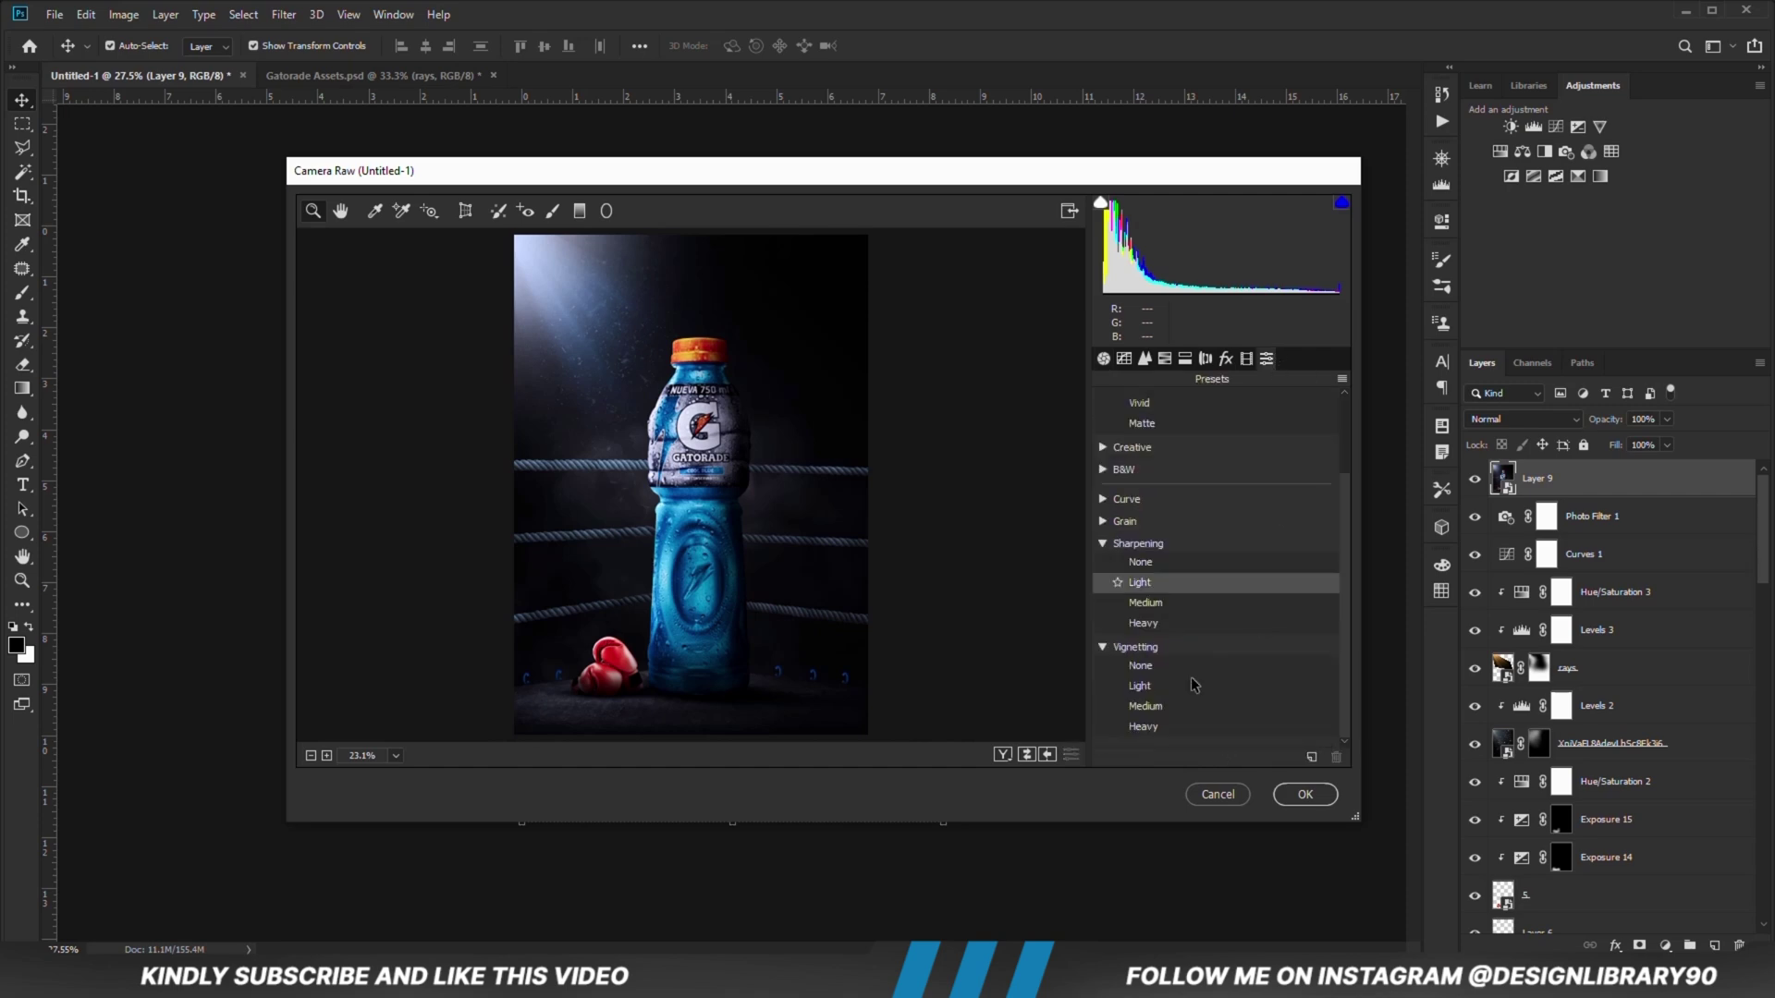
left_click(1143, 623)
left_click(1155, 707)
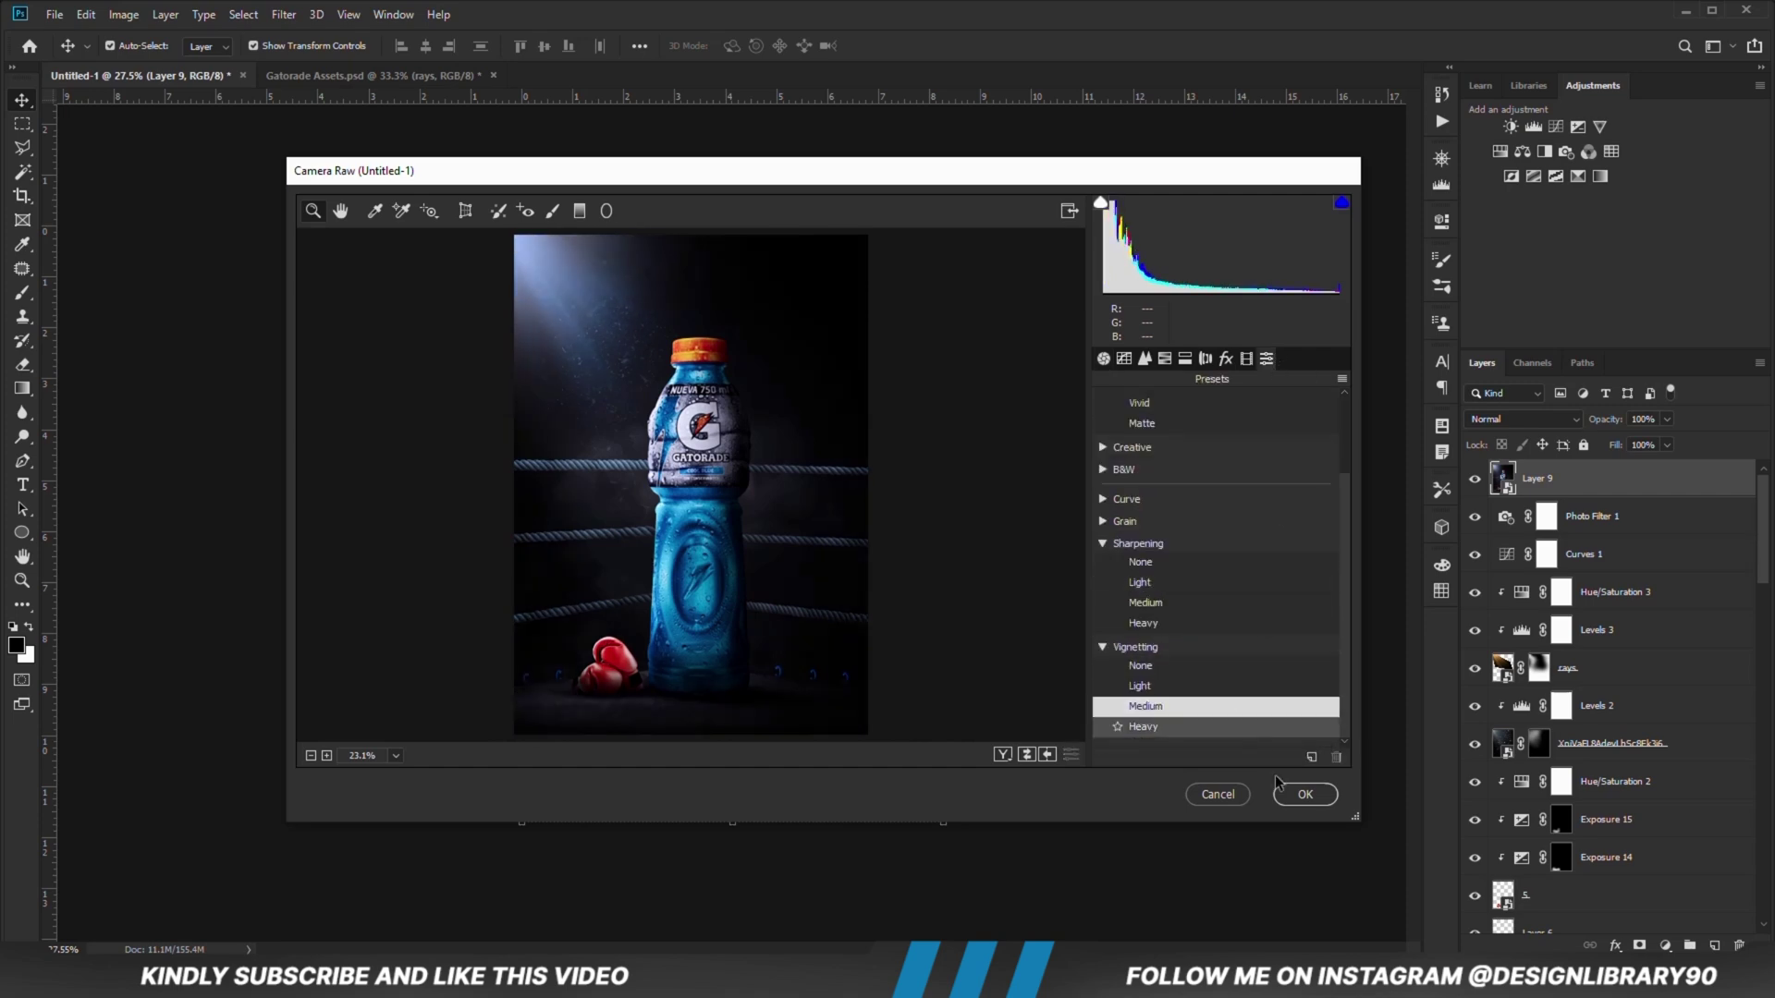
left_click(1304, 795)
key("ctrl+plus")
key("ctrl+plus")
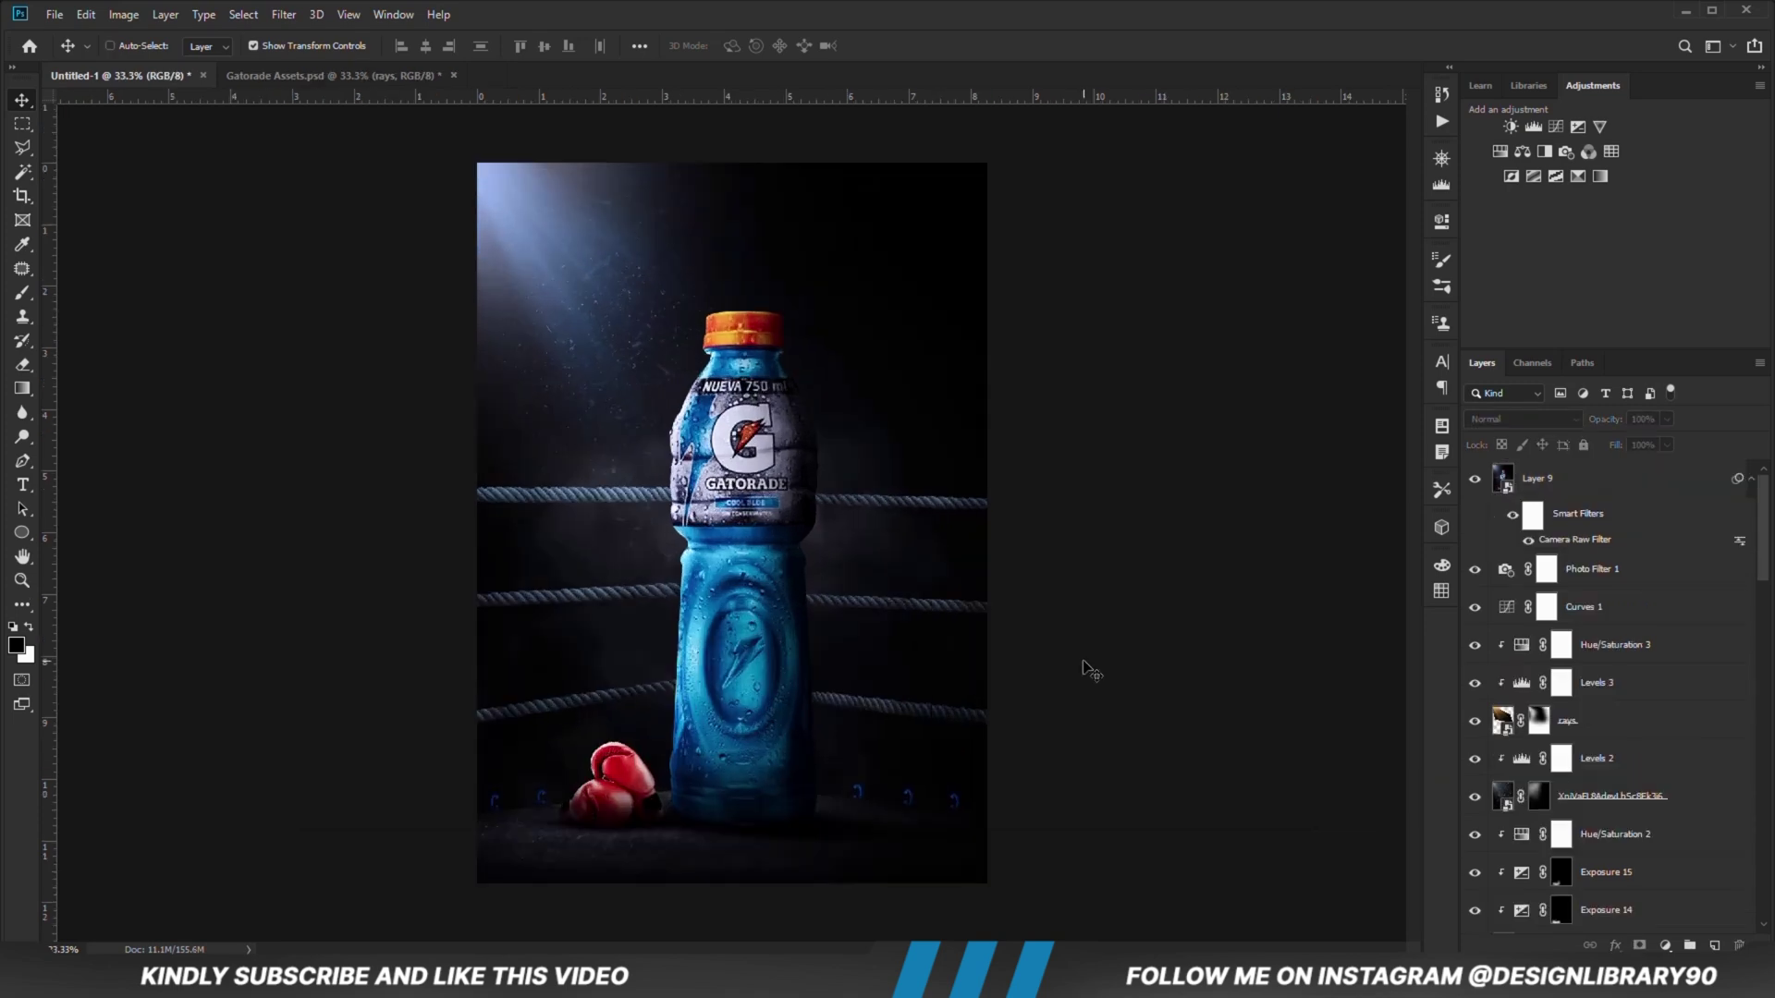
key("ctrl+0")
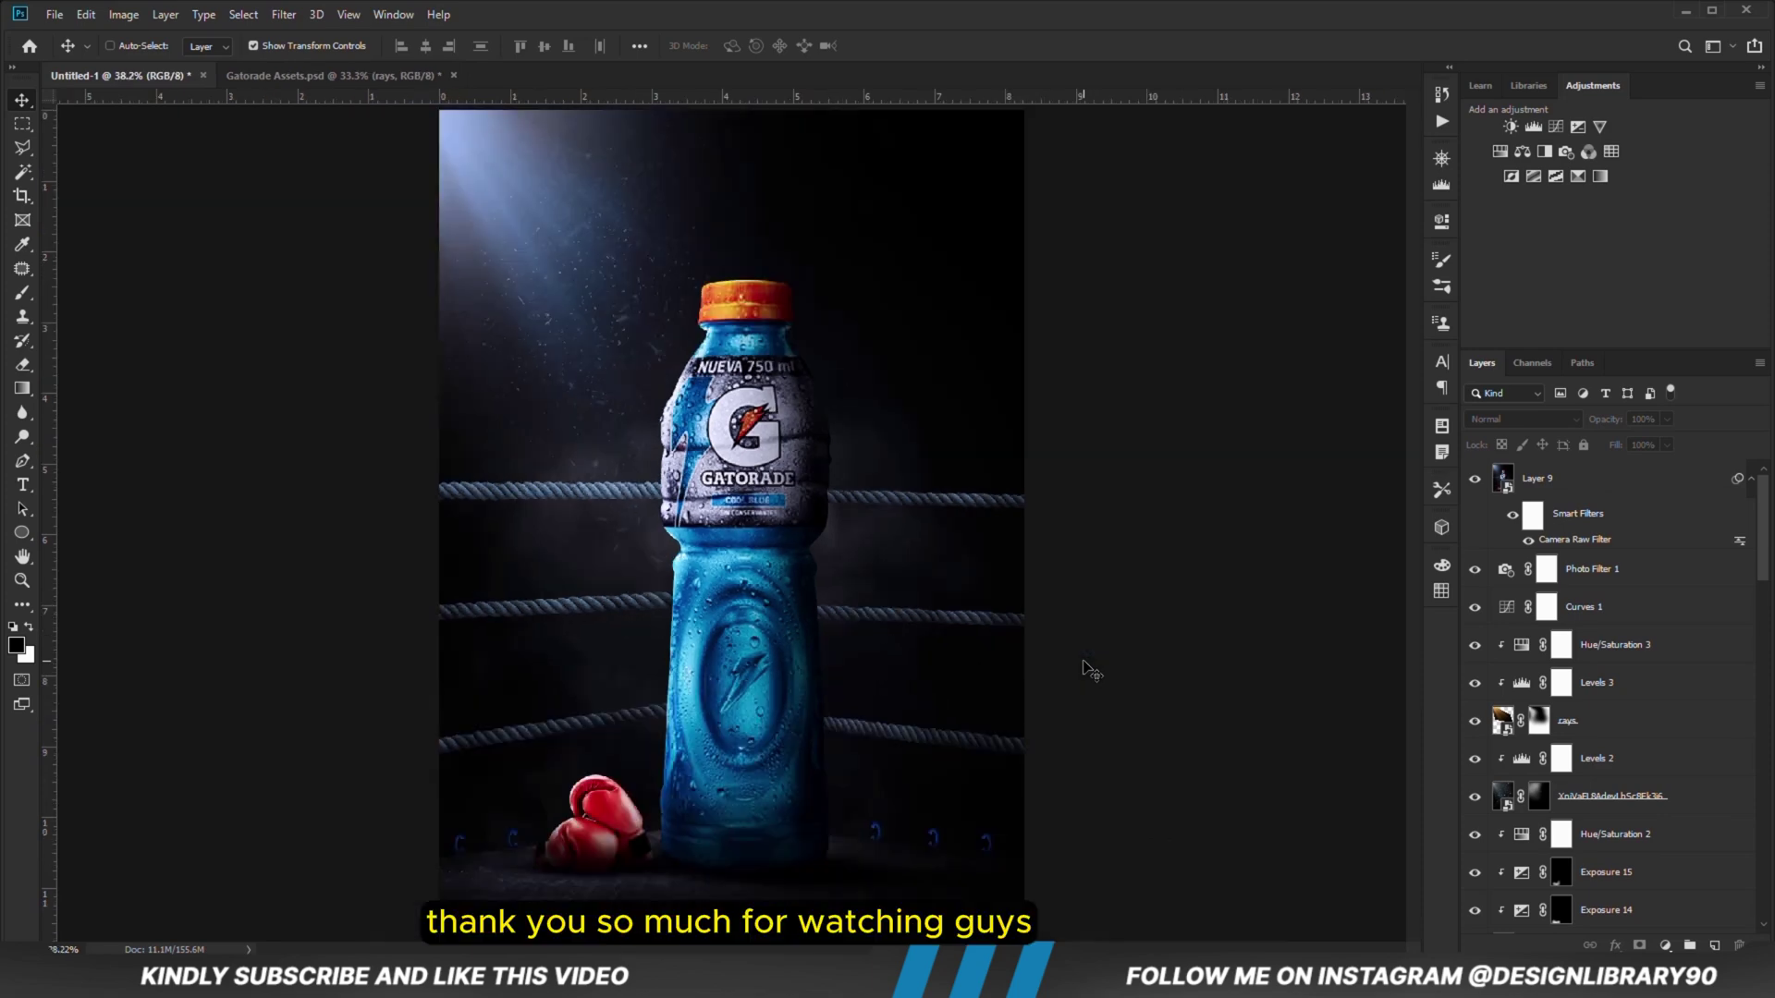